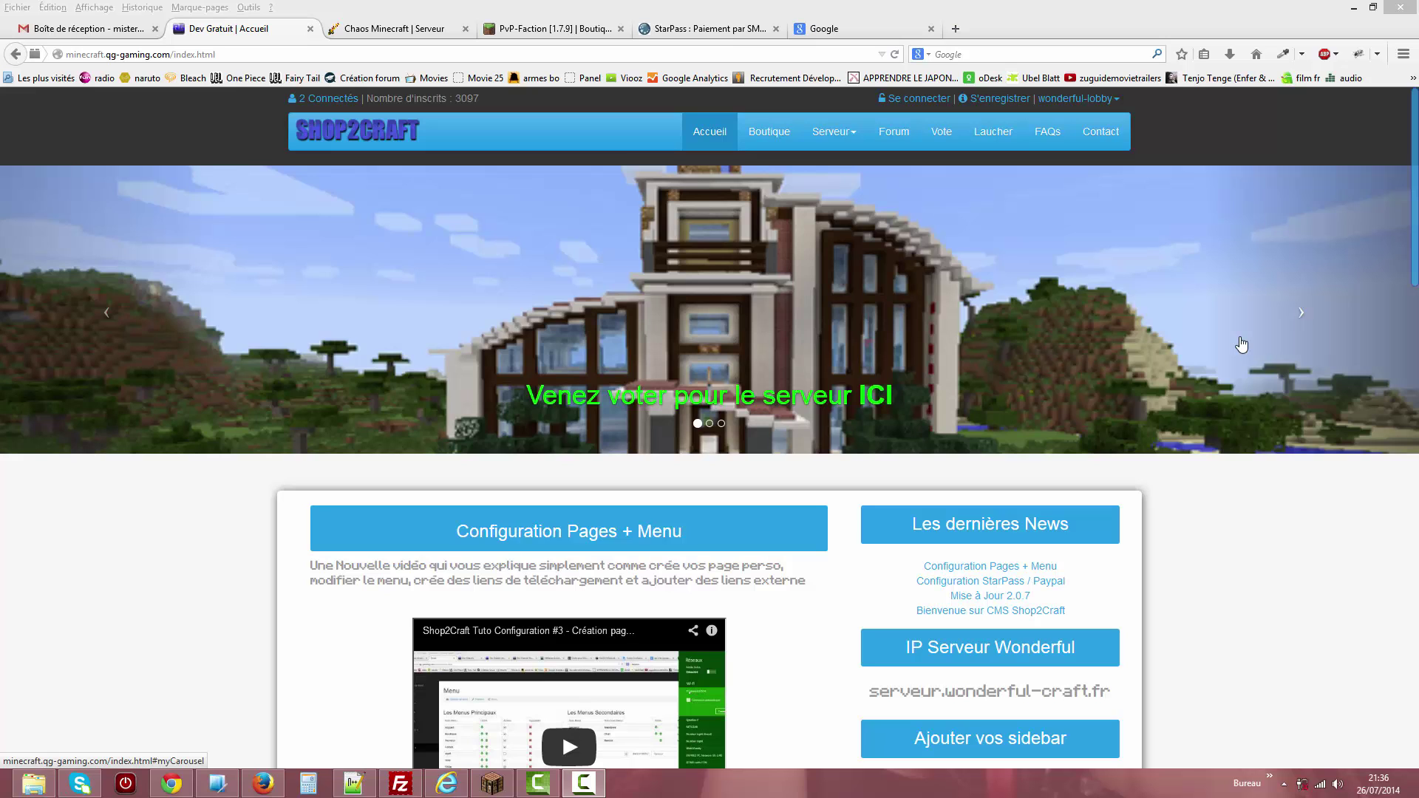
Browse the home page banner slides, post description and server IP address.
{"action": "left_click_drag", "start_coordinate": [1416, 195], "coordinate": [1409, 136]}
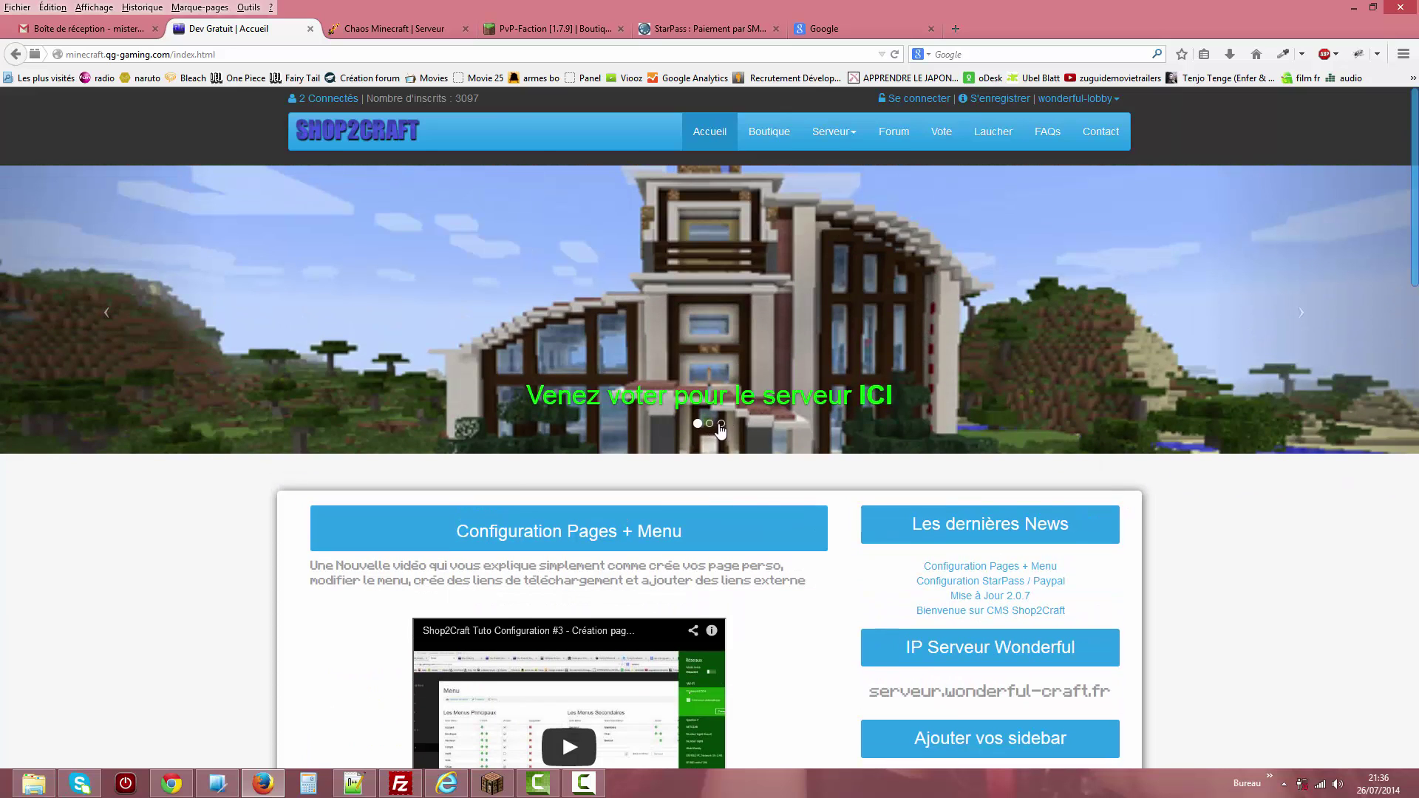
{"action": "left_click", "coordinate": [722, 427]}
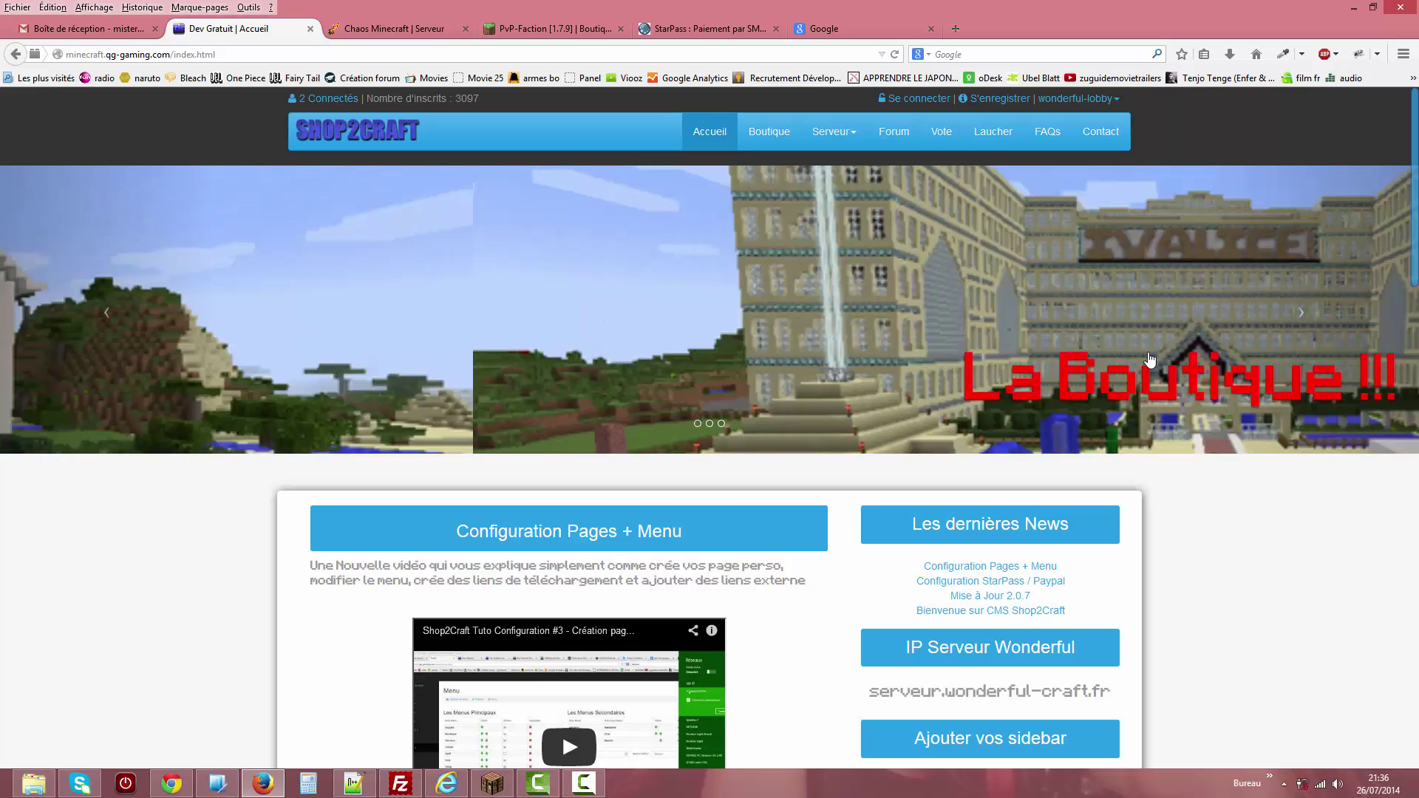
{"action": "left_click", "coordinate": [1312, 313]}
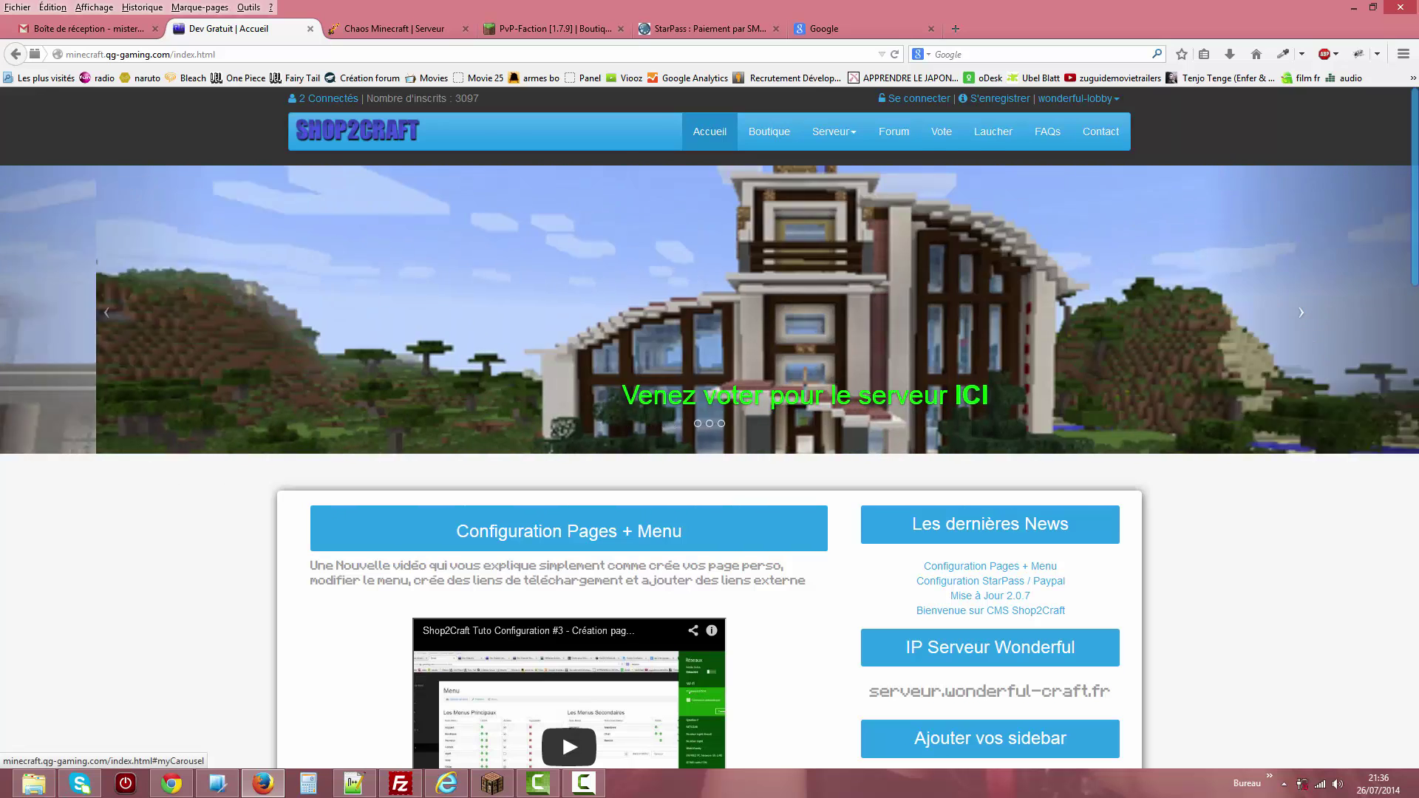
{"action": "left_click_drag", "start_coordinate": [1417, 195], "coordinate": [1388, 291]}
{"action": "left_click_drag", "start_coordinate": [616, 246], "coordinate": [484, 244]}
{"action": "left_click", "coordinate": [507, 247]}
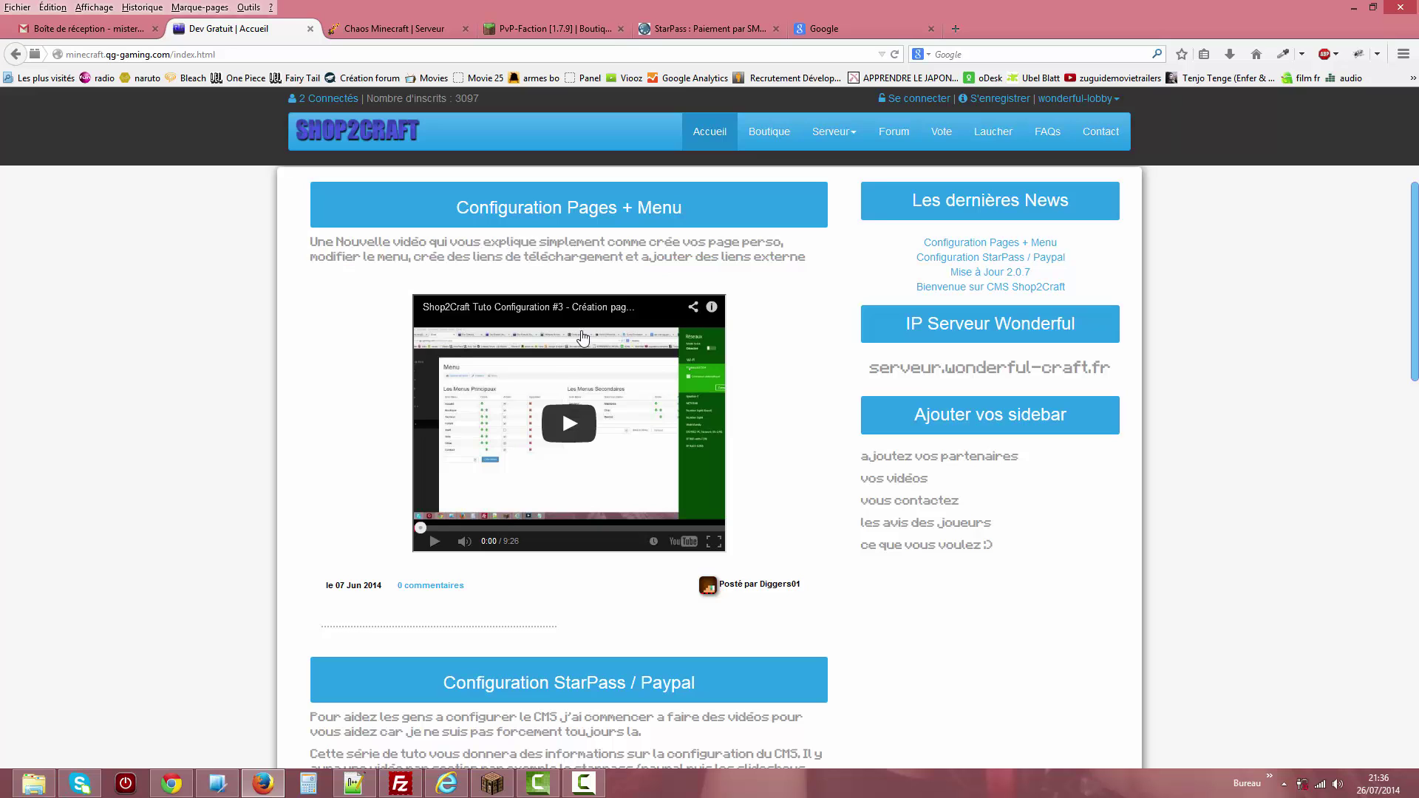
{"action": "left_click_drag", "start_coordinate": [1416, 323], "coordinate": [1414, 266]}
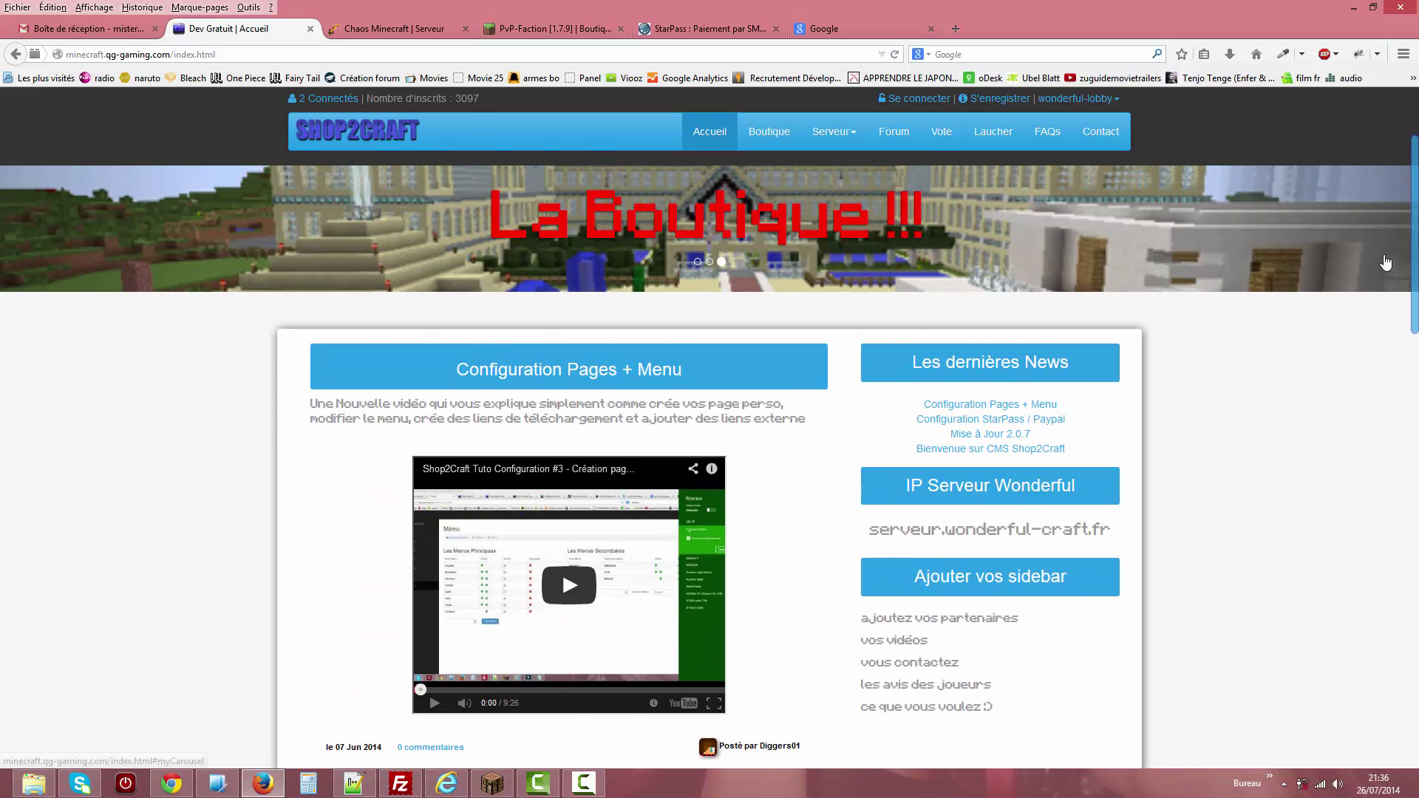
{"action": "left_click_drag", "start_coordinate": [879, 529], "coordinate": [1072, 532]}
{"action": "left_click_drag", "start_coordinate": [891, 617], "coordinate": [922, 686]}
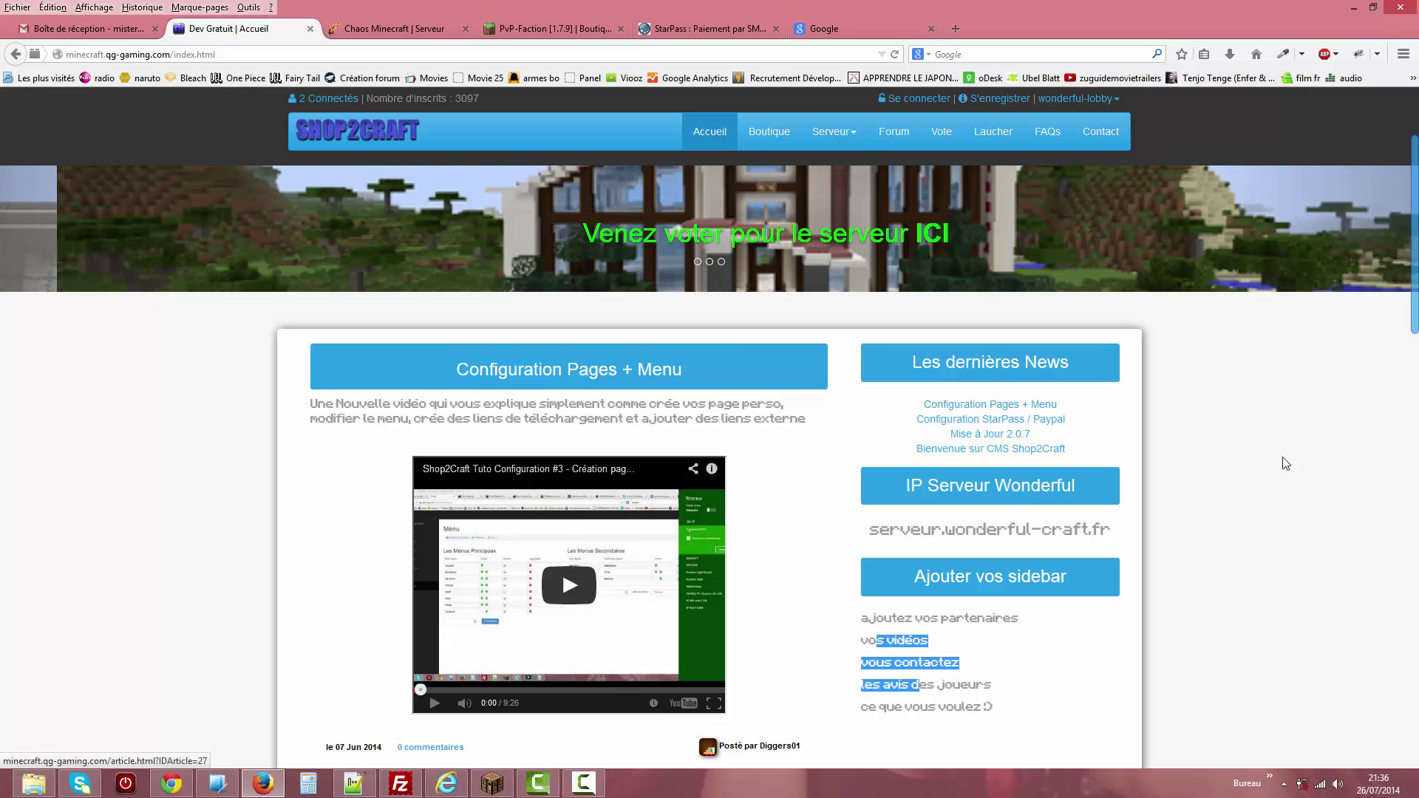
{"action": "scroll", "coordinate": [1415, 310], "scroll_direction": "up", "scroll_amount": 3}
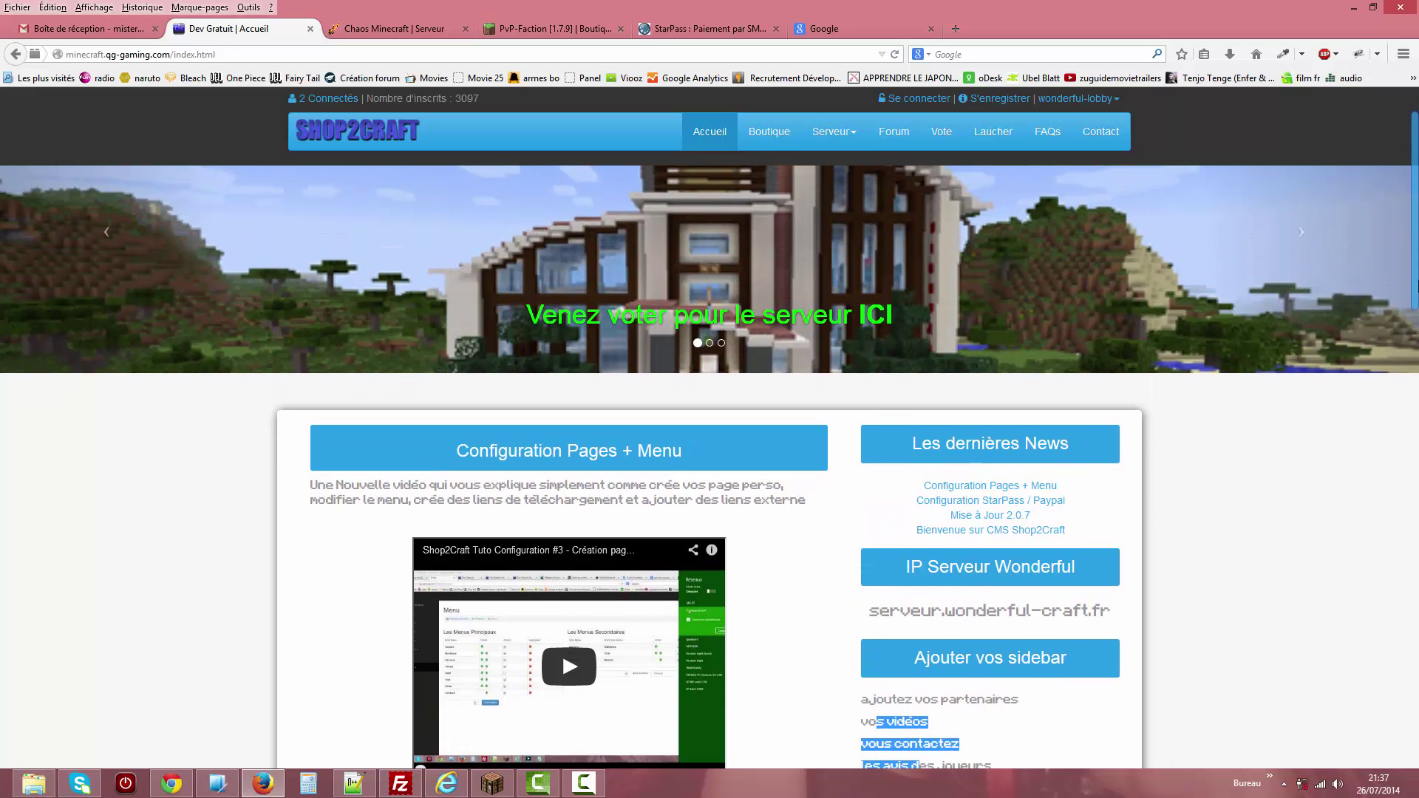
{"action": "scroll", "coordinate": [1017, 313], "scroll_direction": "up", "scroll_amount": 2}
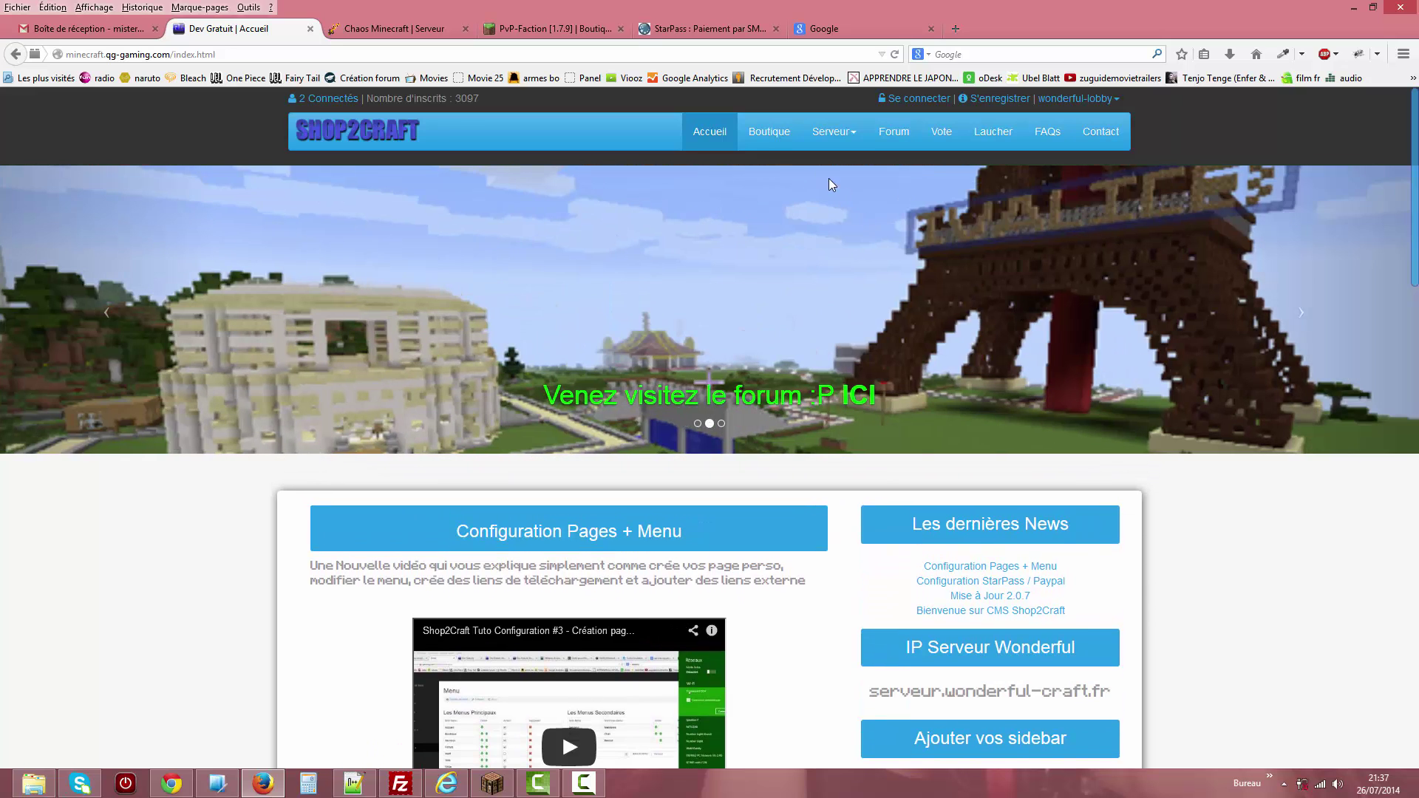
In the shop, preview and close the Grade Duc, Sergent and VIP purchase popups.
{"action": "left_click", "coordinate": [781, 135]}
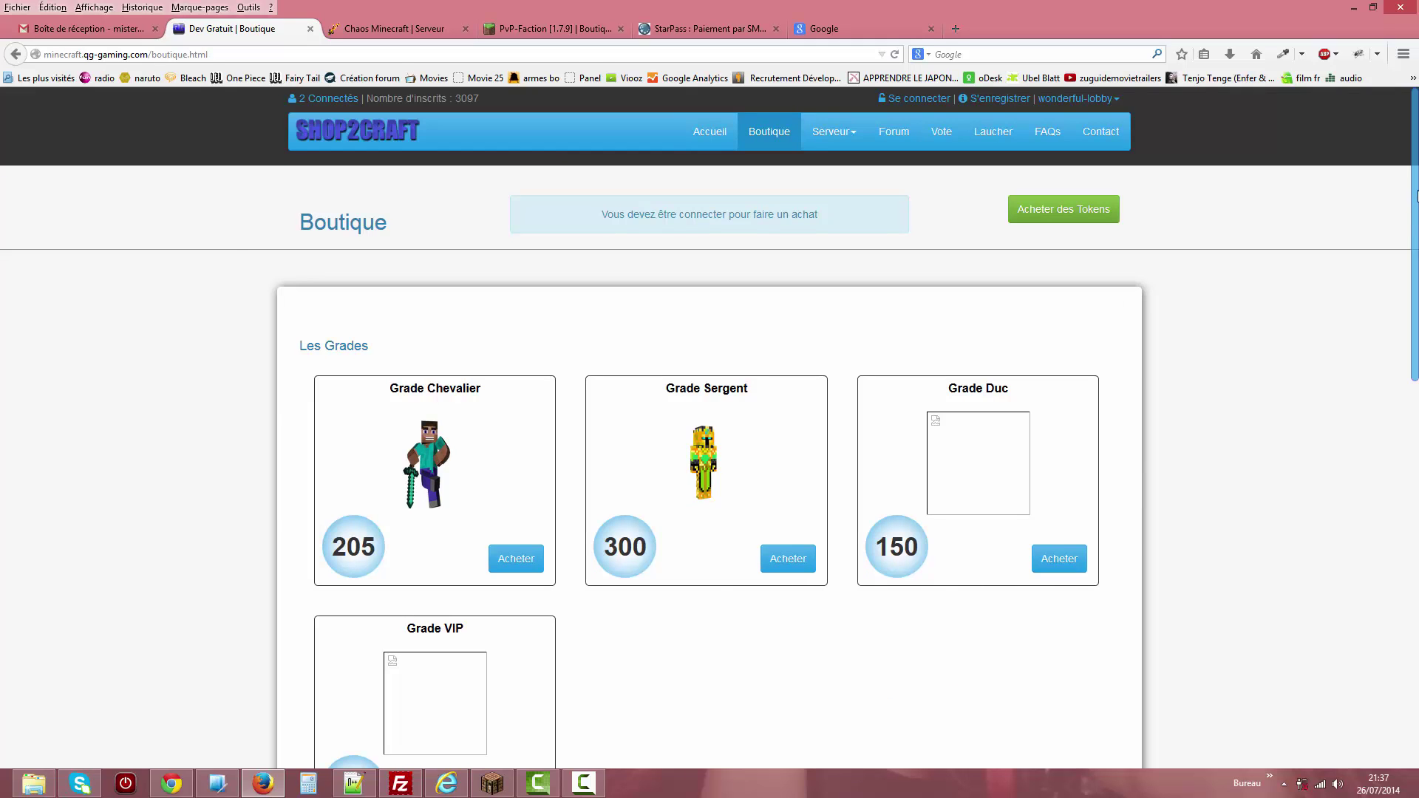
{"action": "scroll", "coordinate": [1418, 198], "scroll_direction": "down", "scroll_amount": 2}
{"action": "scroll", "coordinate": [1414, 173], "scroll_direction": "up", "scroll_amount": 2}
{"action": "left_click", "coordinate": [973, 482]}
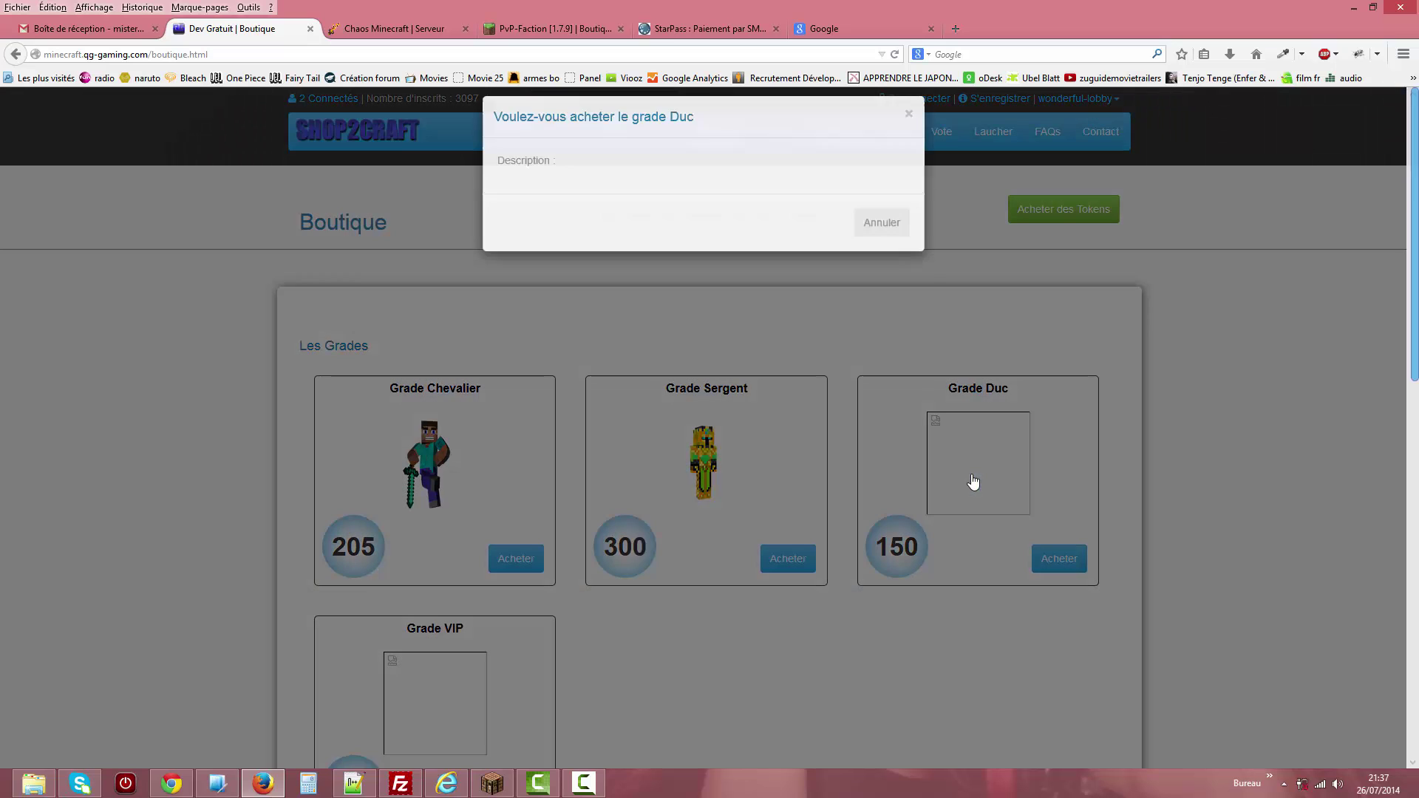
{"action": "left_click", "coordinate": [880, 237]}
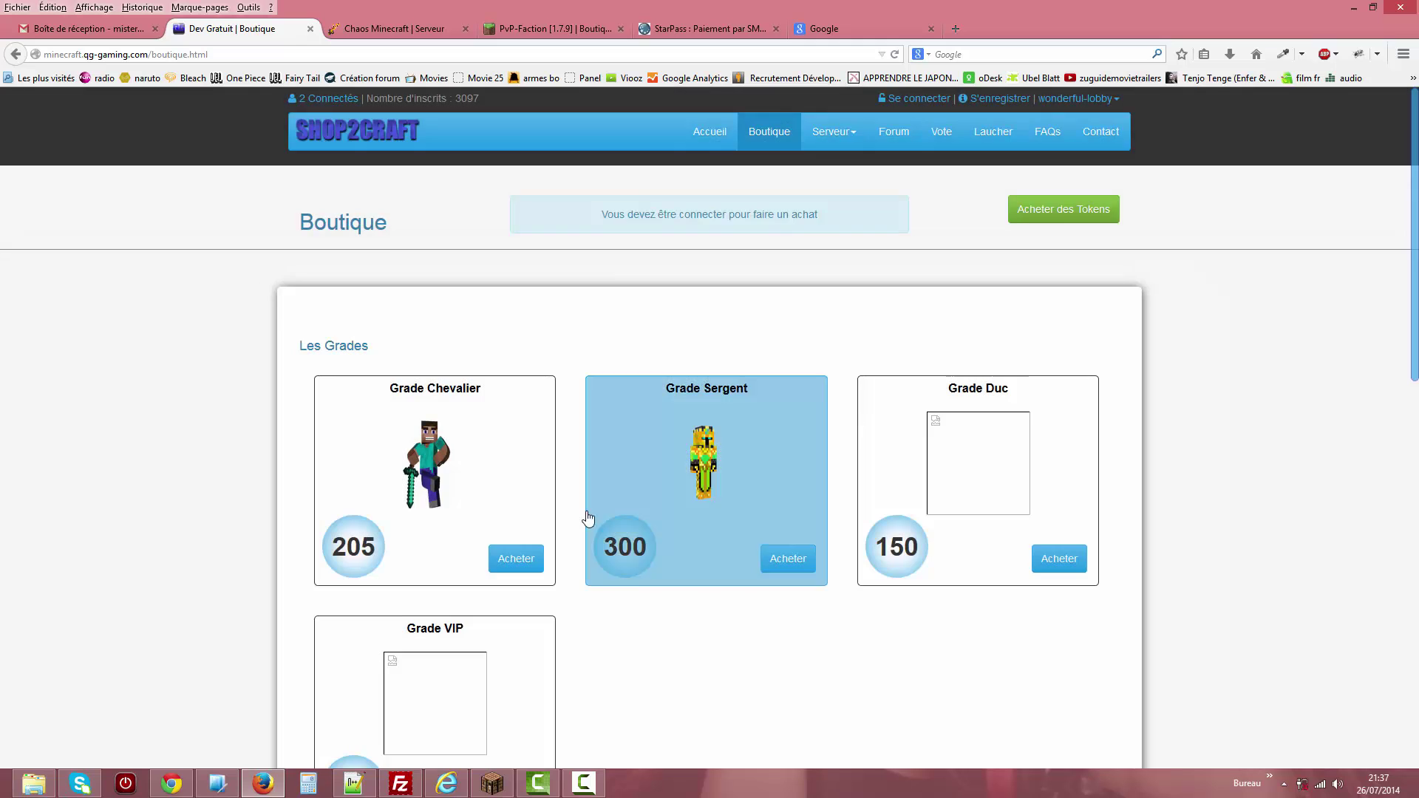
{"action": "left_click", "coordinate": [713, 485]}
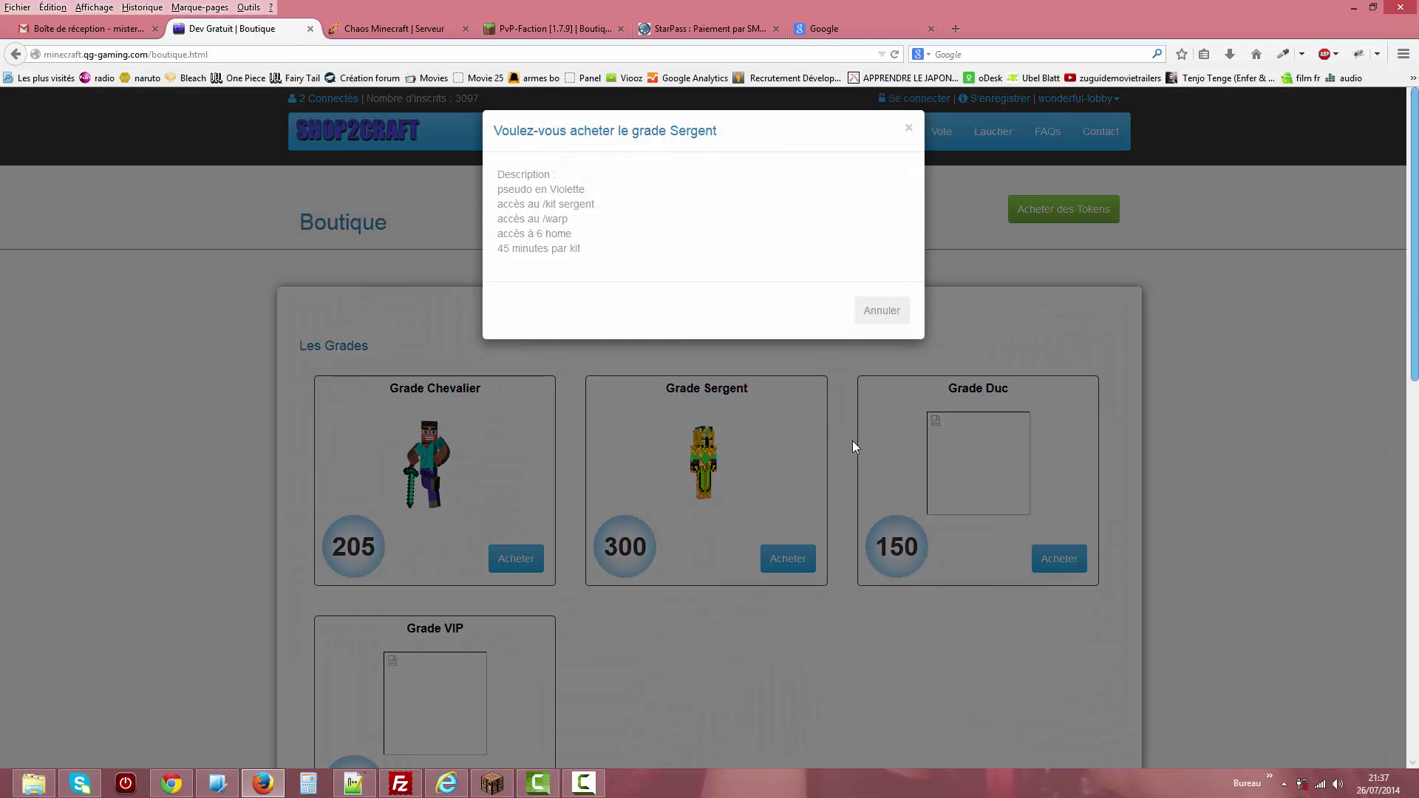
{"action": "left_click", "coordinate": [908, 318]}
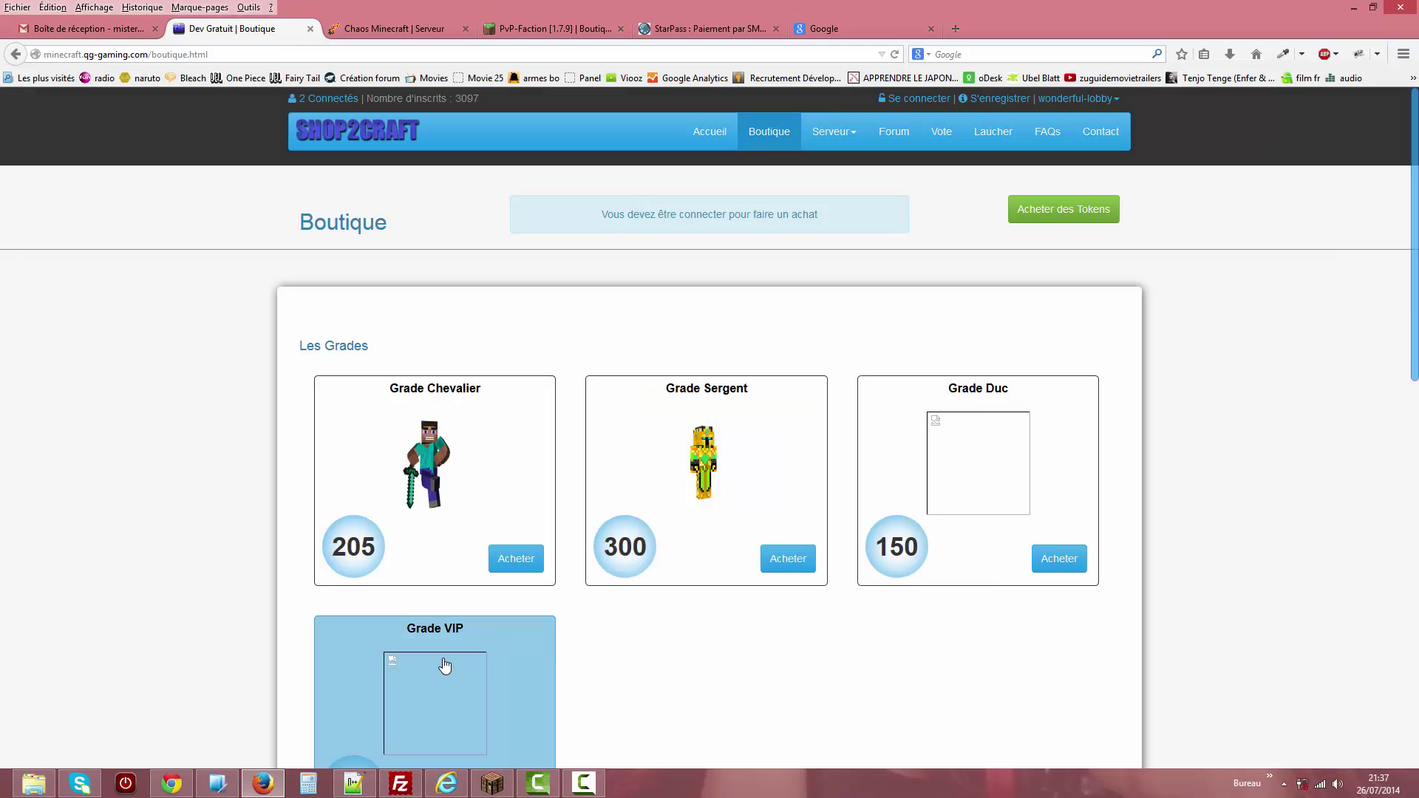
{"action": "left_click", "coordinate": [533, 672]}
{"action": "left_click_drag", "start_coordinate": [508, 256], "coordinate": [501, 189]}
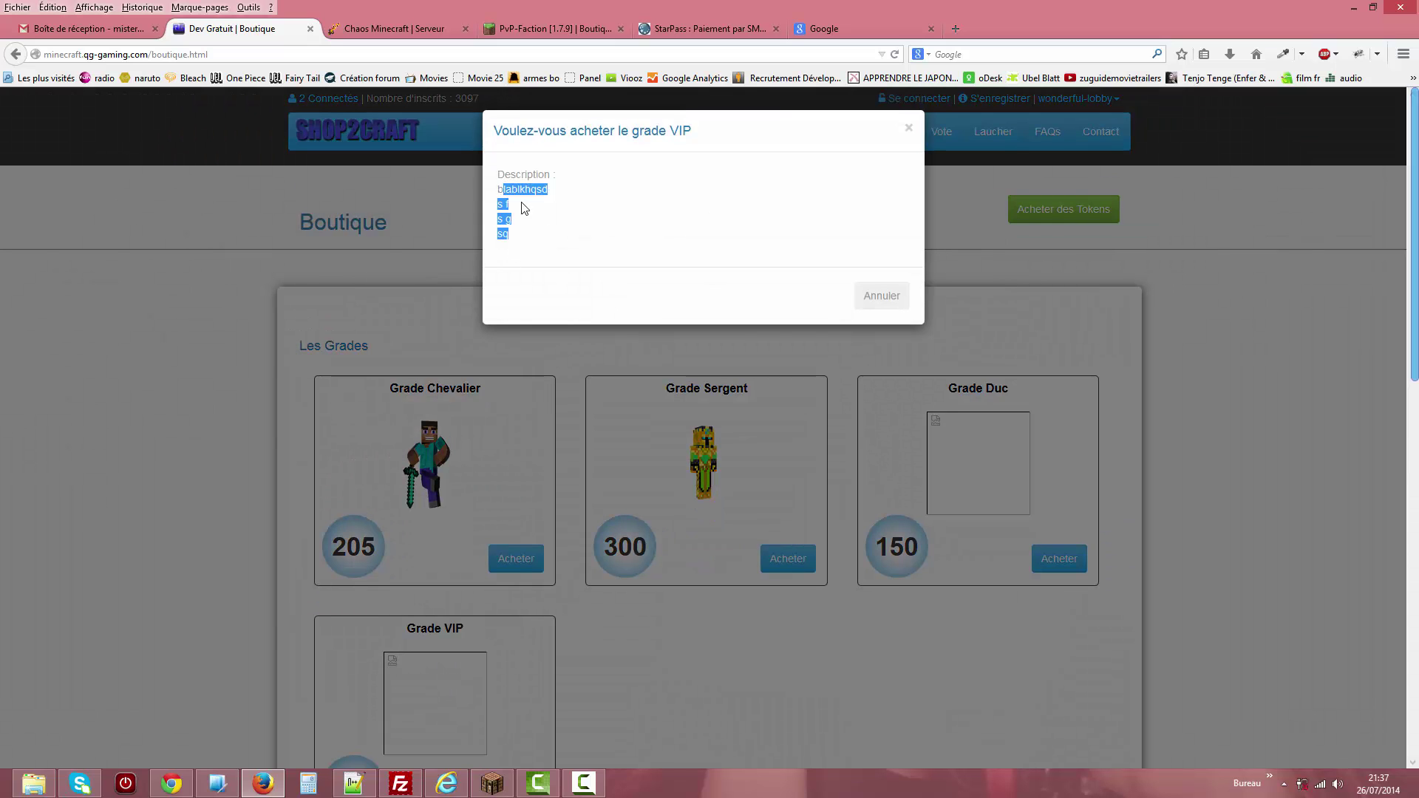
{"action": "left_click", "coordinate": [881, 296]}
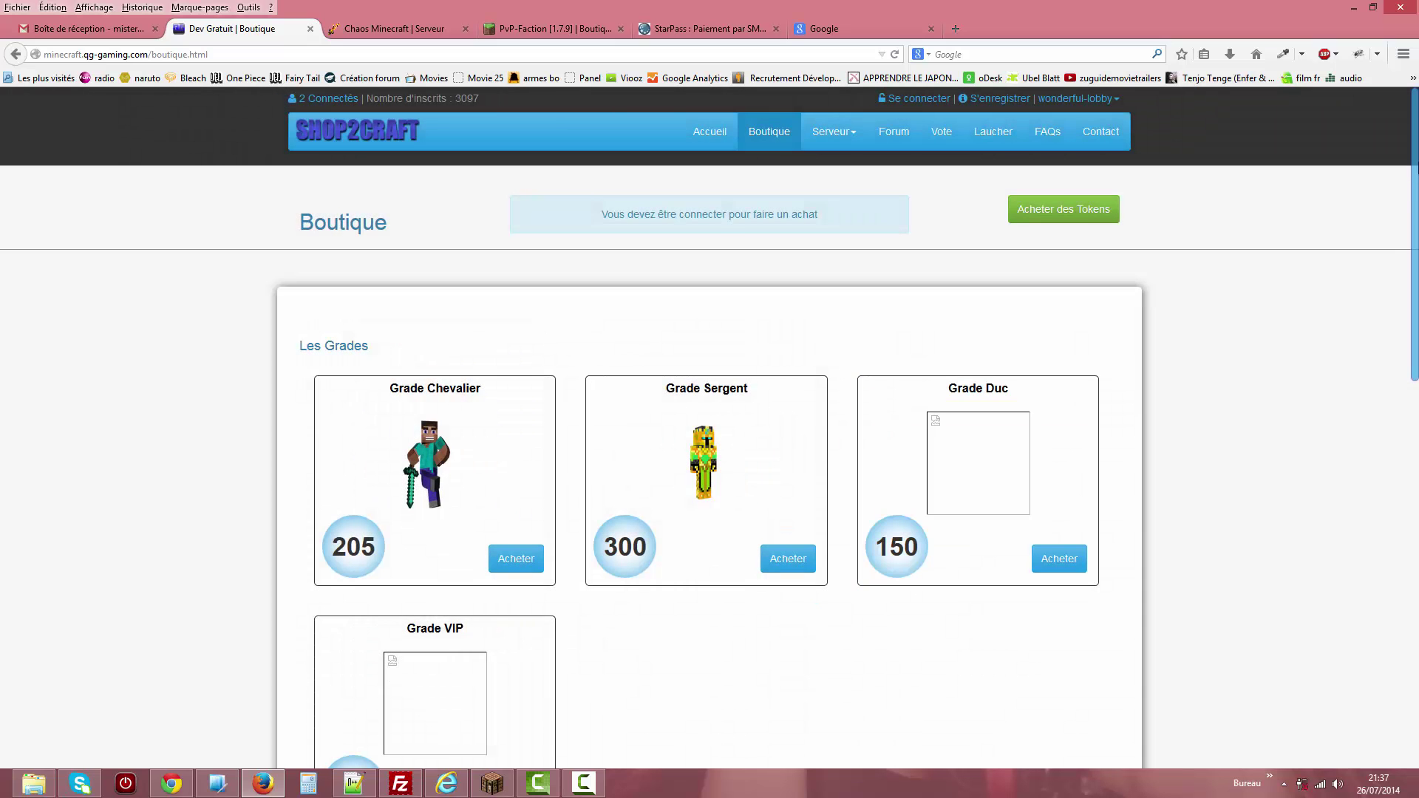
Visit the token purchase page, then go to Serveur > Membres for the online players.
{"action": "scroll", "coordinate": [1416, 288], "scroll_direction": "down", "scroll_amount": 3}
{"action": "left_click_drag", "start_coordinate": [1416, 289], "coordinate": [1414, 642]}
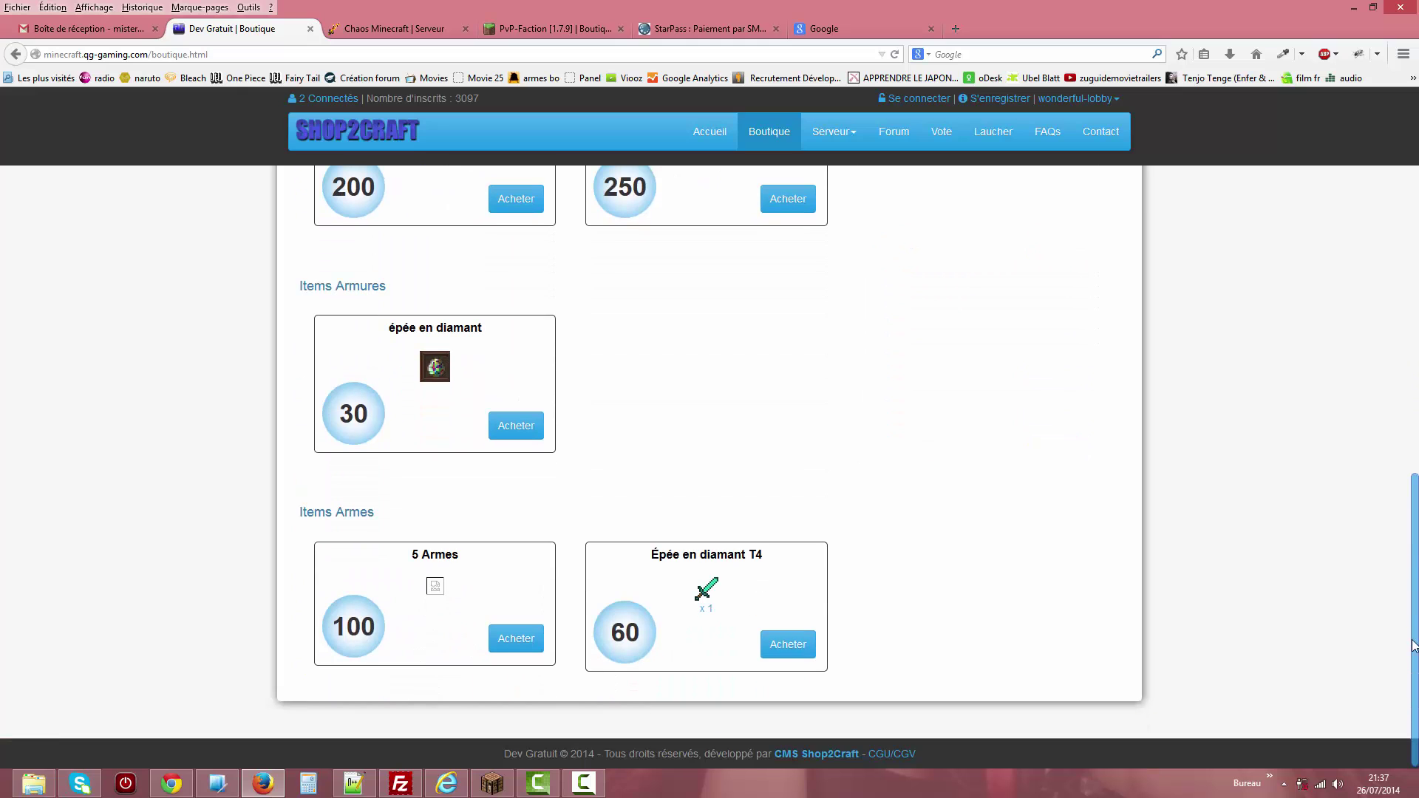
{"action": "scroll", "coordinate": [1331, 370], "scroll_direction": "up", "scroll_amount": 12}
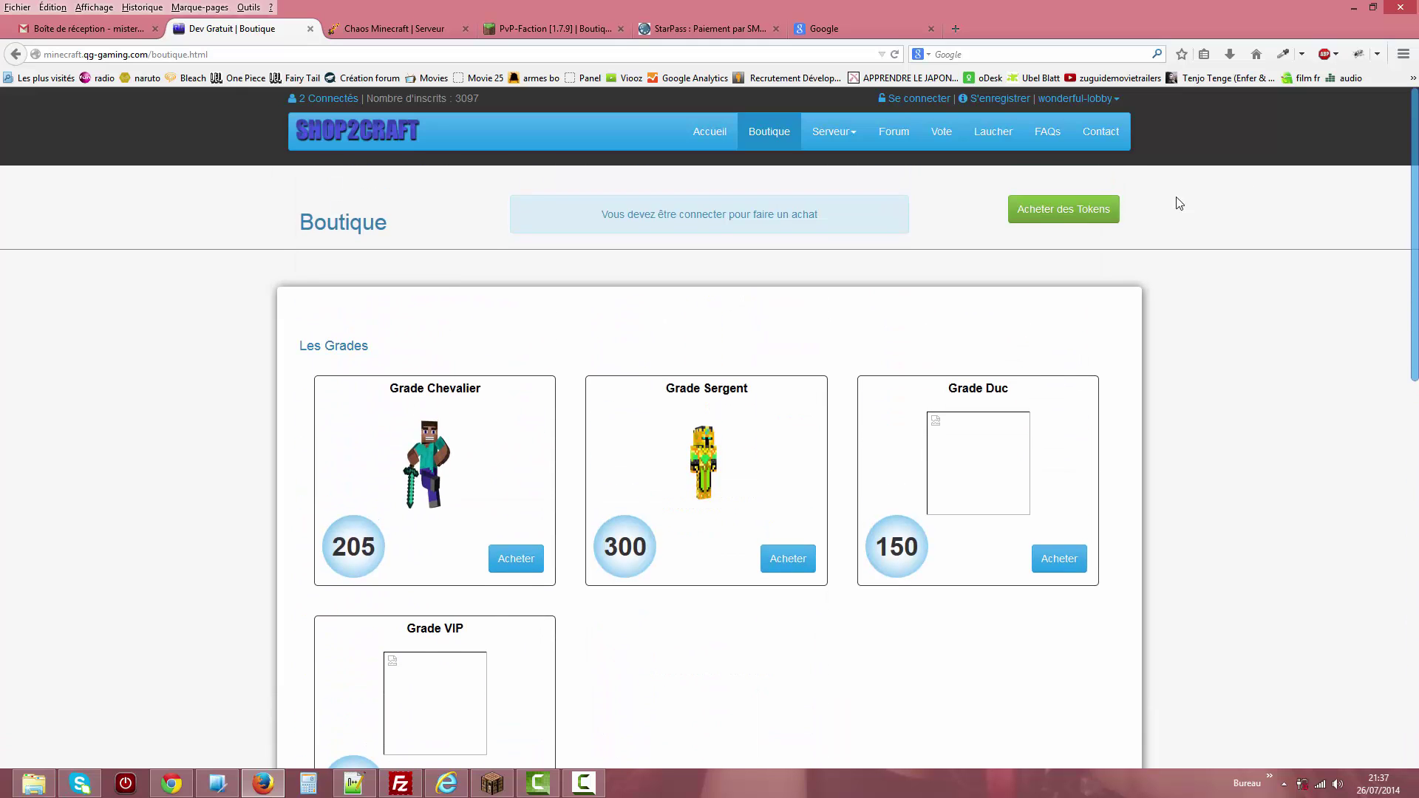
{"action": "left_click", "coordinate": [1063, 212]}
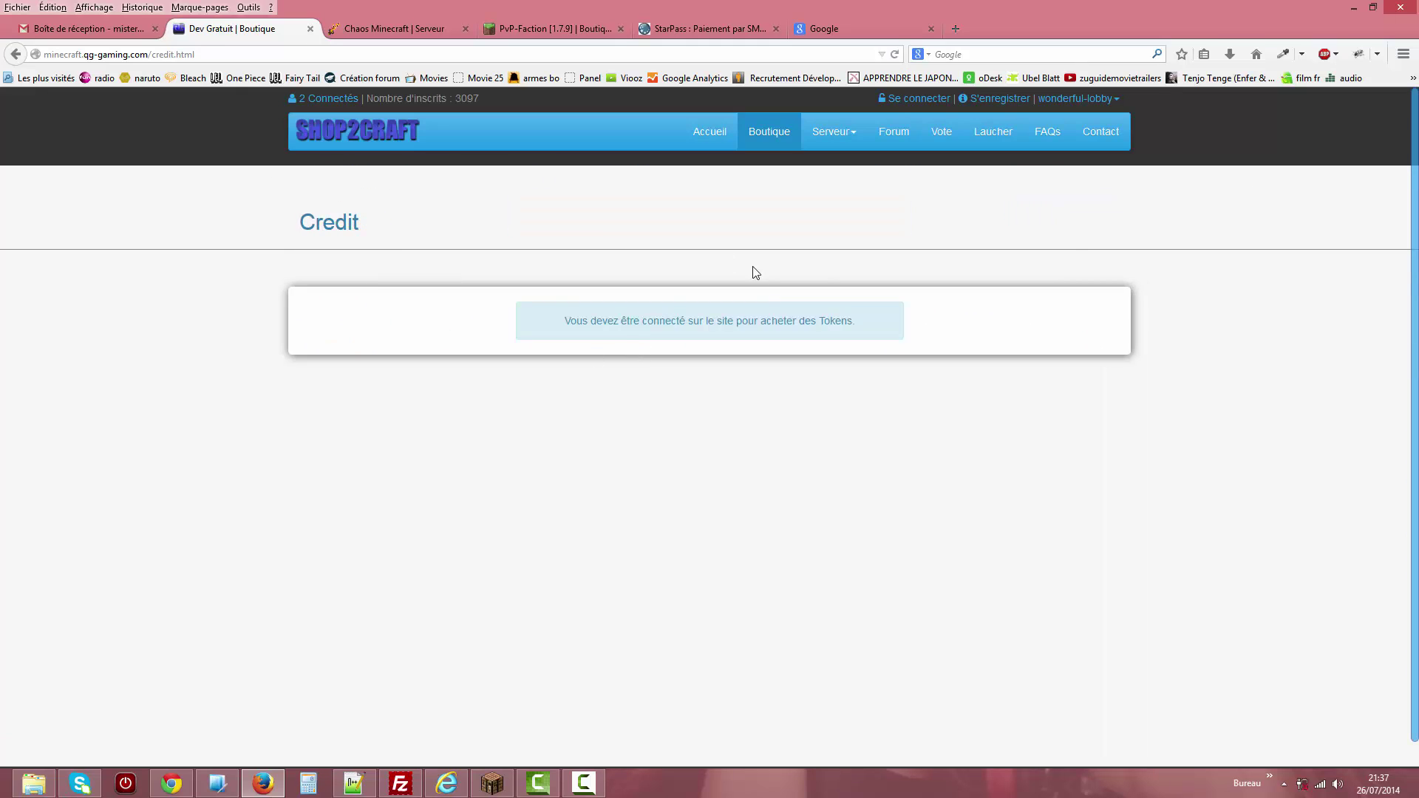
{"action": "left_click", "coordinate": [819, 140]}
{"action": "left_click", "coordinate": [843, 179]}
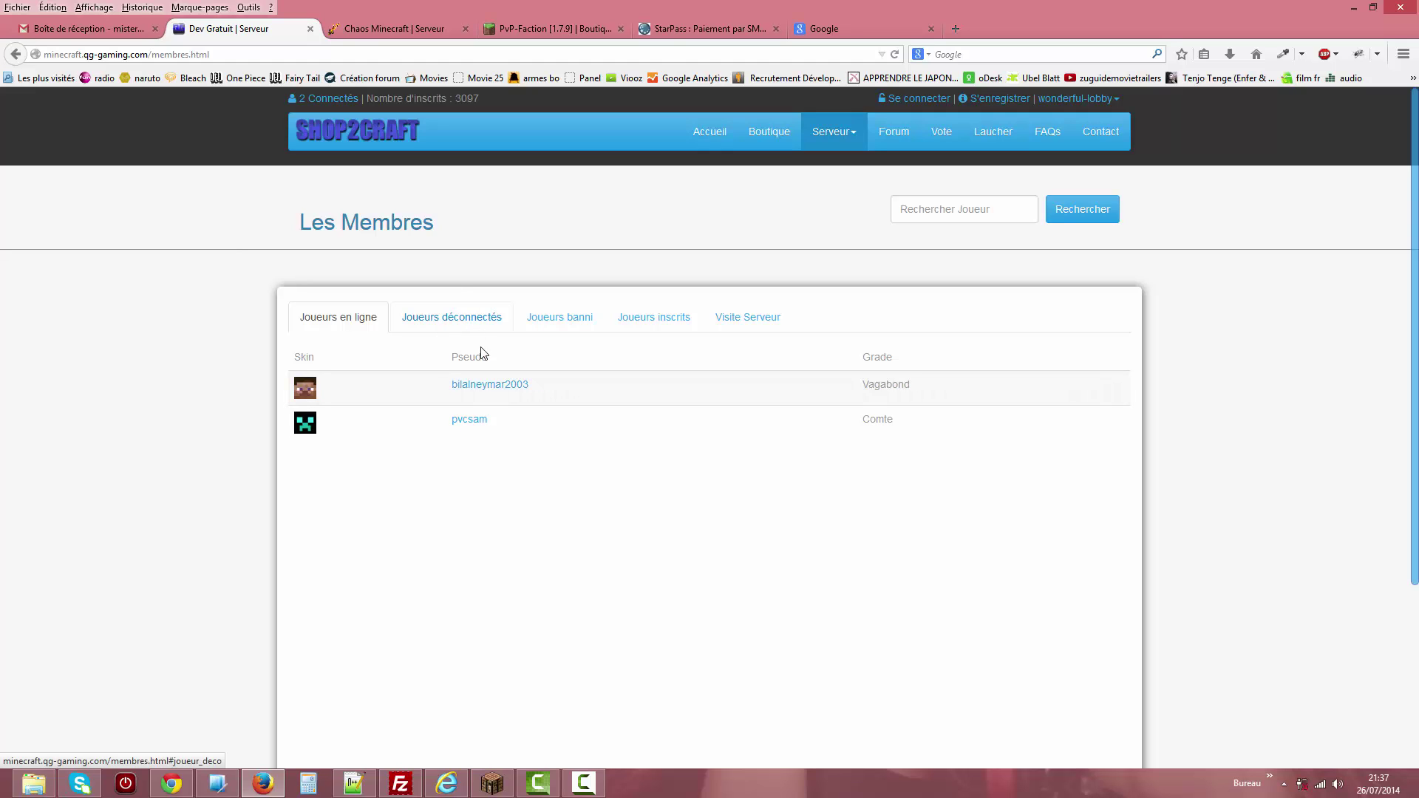
{"action": "left_click", "coordinate": [484, 388]}
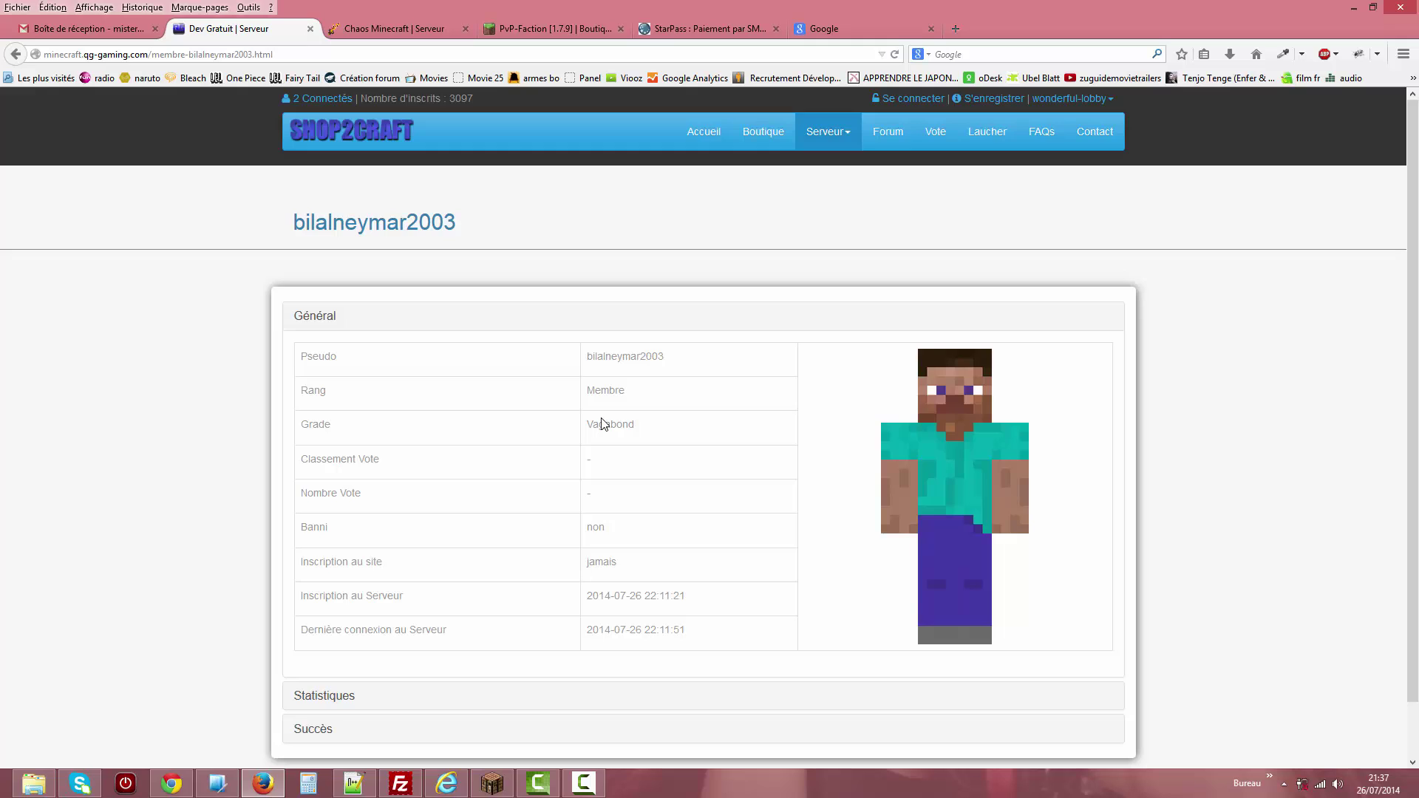
{"action": "left_click_drag", "start_coordinate": [675, 373], "coordinate": [577, 497]}
{"action": "left_click_drag", "start_coordinate": [619, 570], "coordinate": [589, 566]}
{"action": "left_click_drag", "start_coordinate": [684, 595], "coordinate": [599, 630]}
{"action": "left_click", "coordinate": [326, 700]}
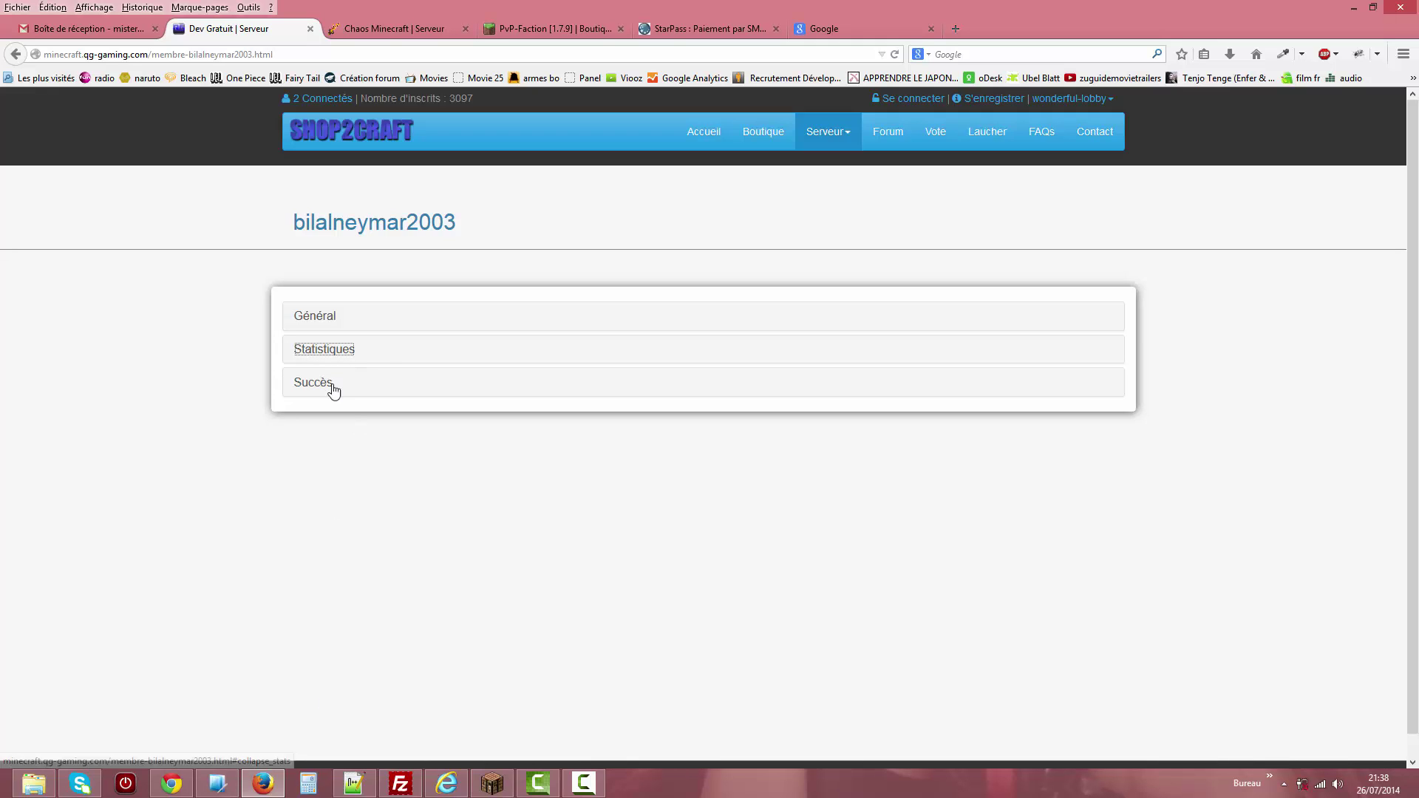
{"action": "left_click", "coordinate": [315, 317]}
{"action": "left_click", "coordinate": [314, 318]}
{"action": "left_click", "coordinate": [312, 384]}
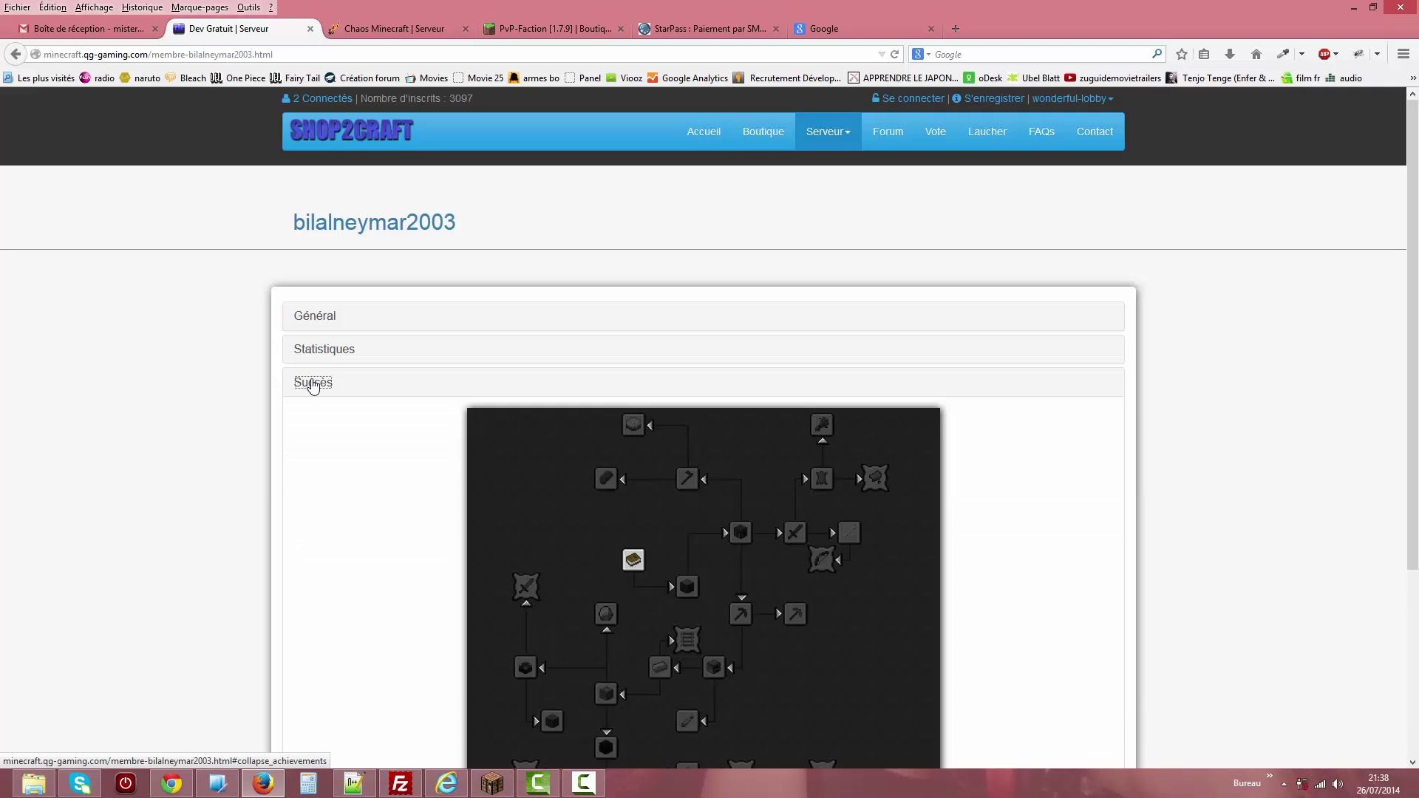
{"action": "left_click", "coordinate": [313, 384]}
{"action": "left_click", "coordinate": [14, 56]}
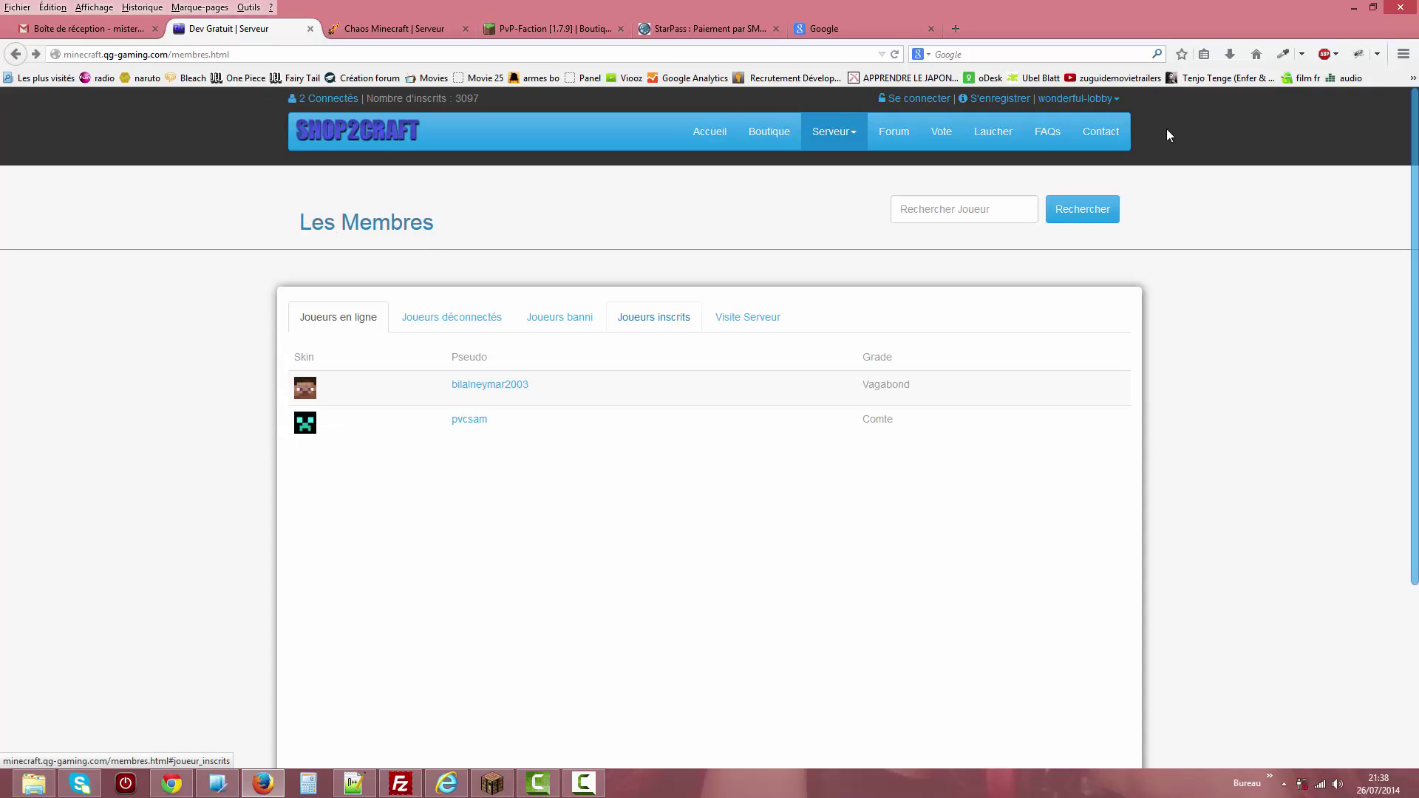
Switch the site to the wonderful-pvp server and open the online player's profile.
{"action": "left_click", "coordinate": [1076, 102]}
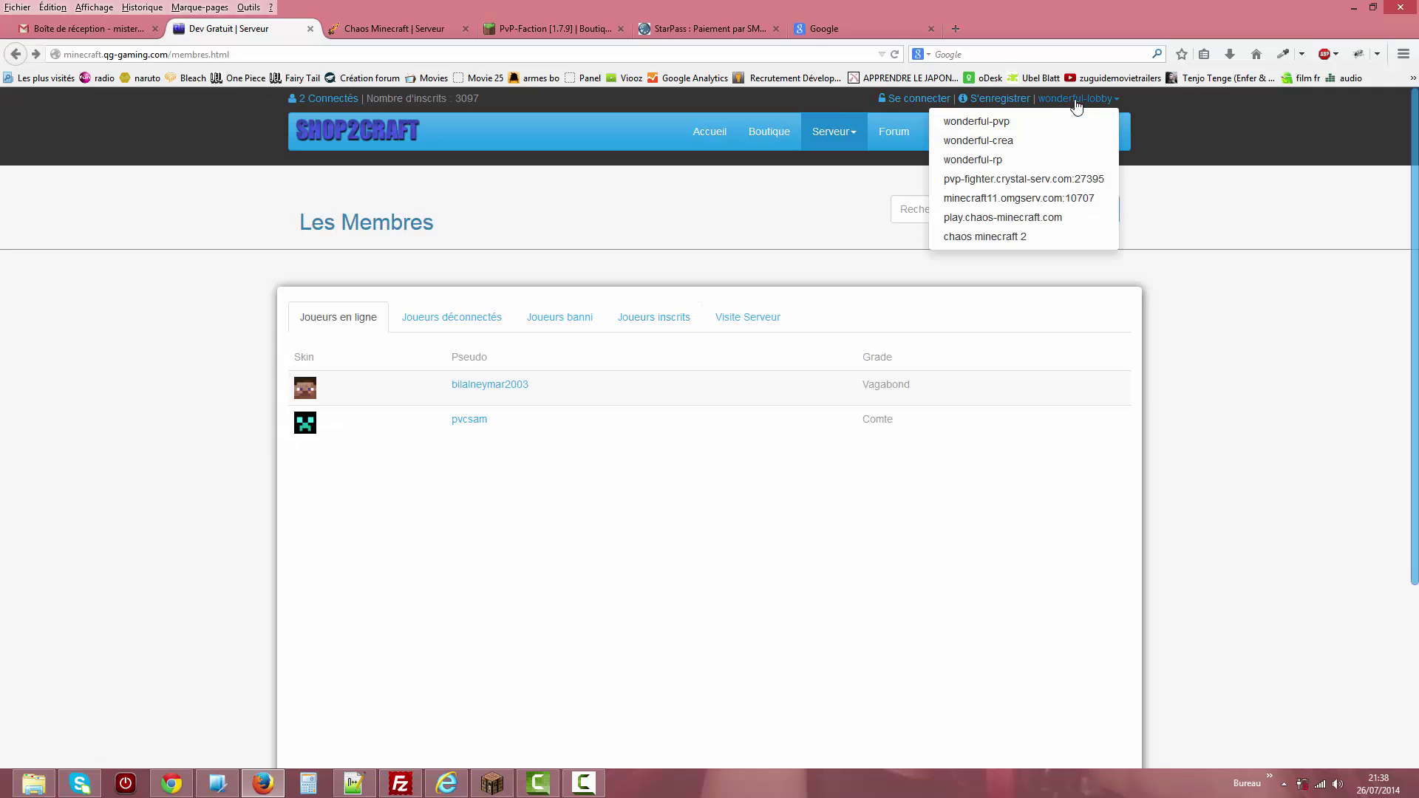
{"action": "left_click", "coordinate": [984, 122]}
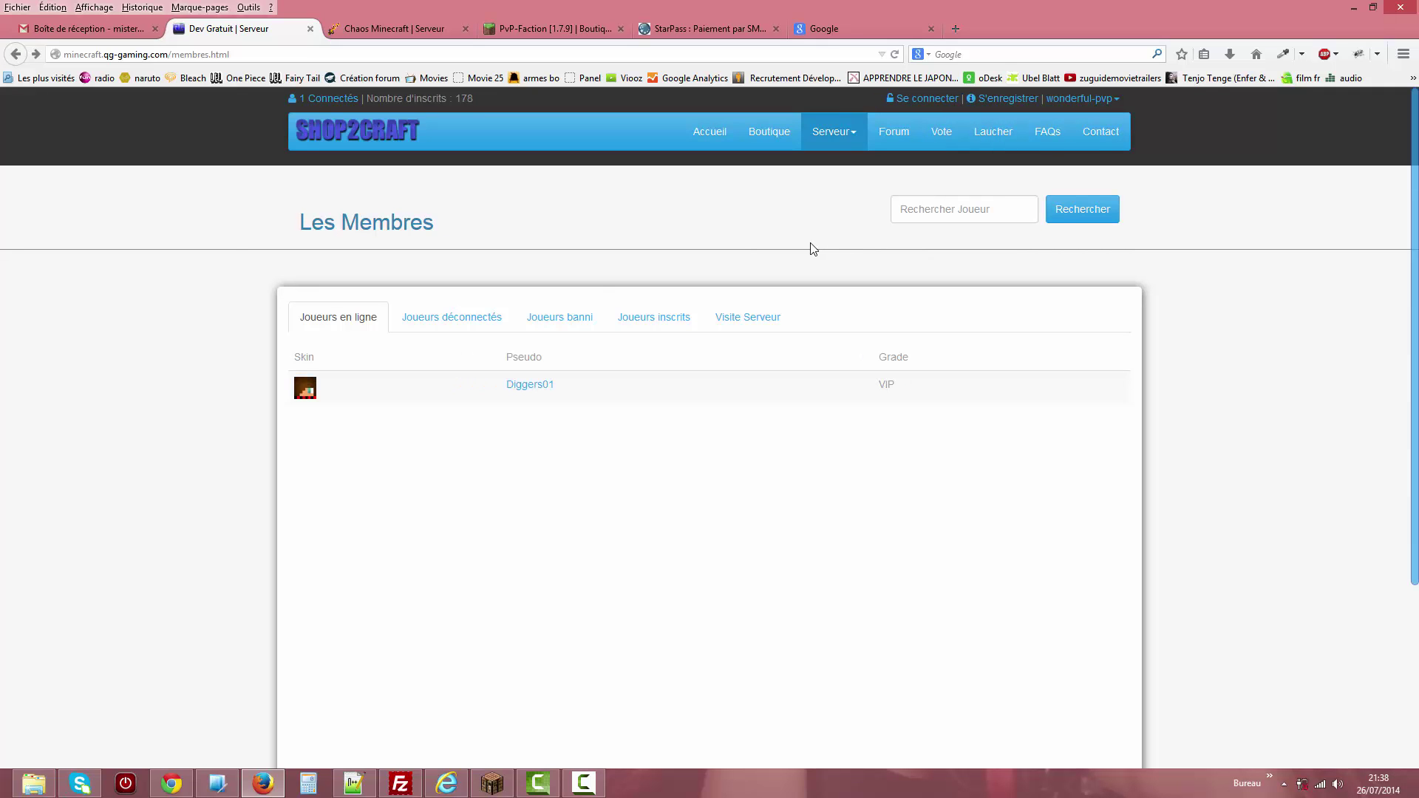
{"action": "left_click", "coordinate": [542, 393]}
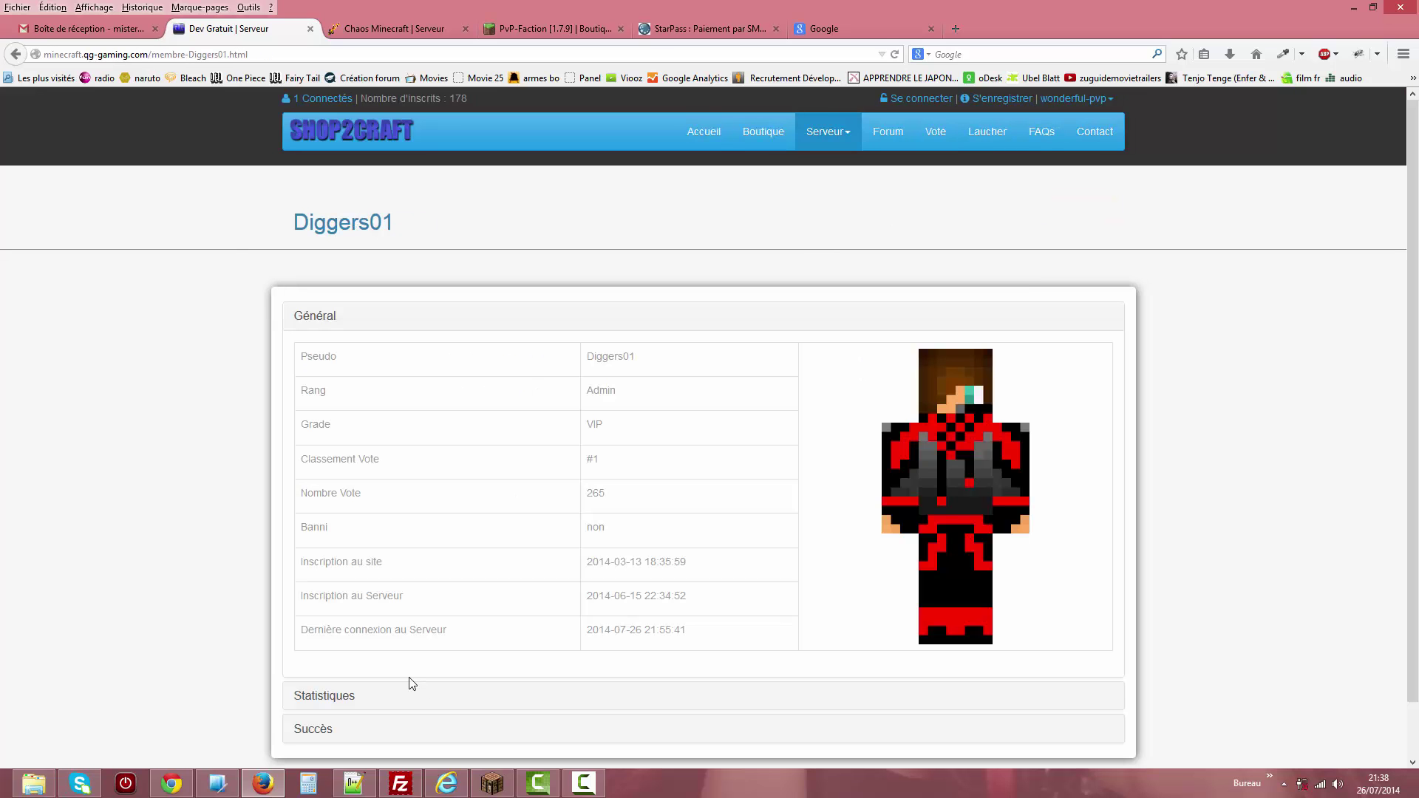
View the player's mined blocks, used items, killed mobs and distance, then the achievements tree.
{"action": "left_click", "coordinate": [332, 704]}
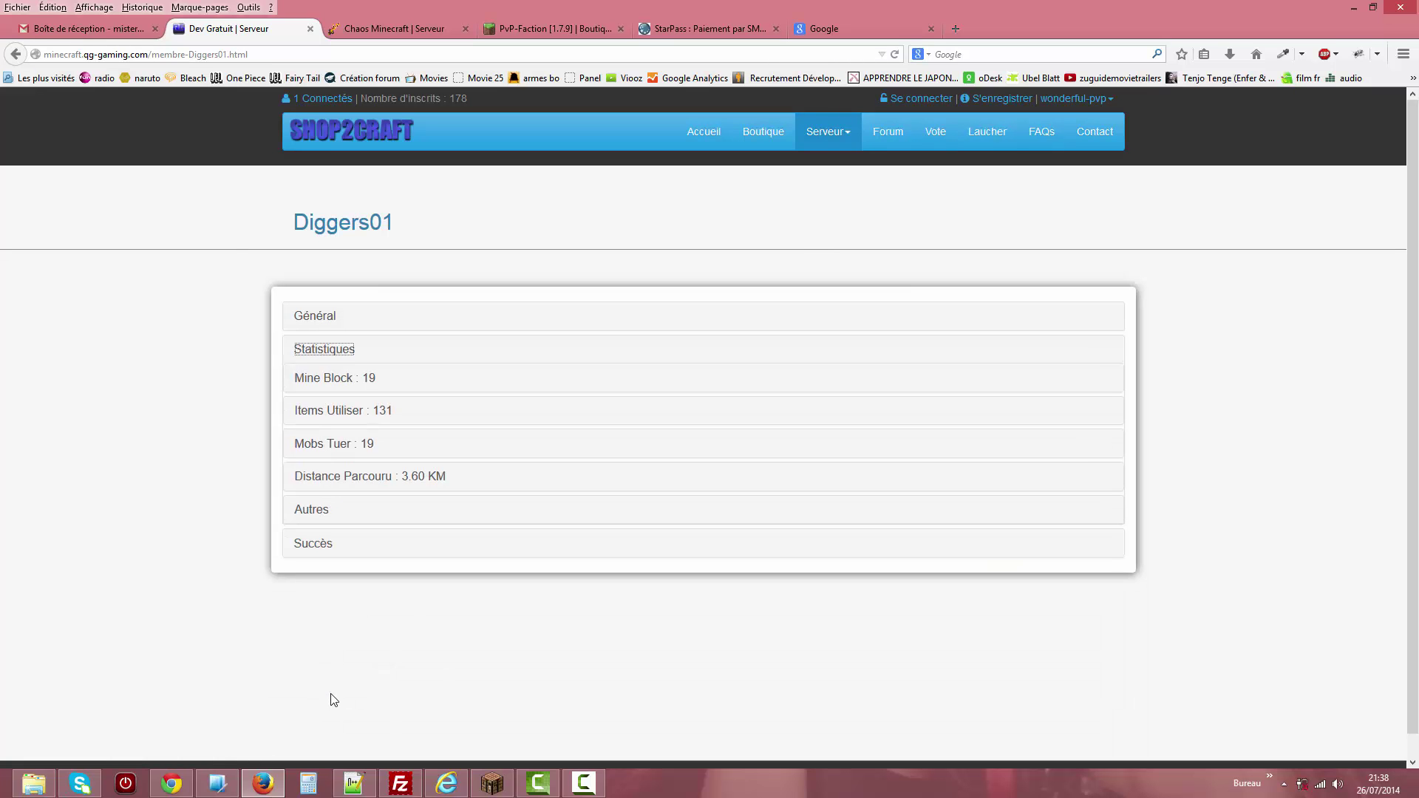
{"action": "left_click", "coordinate": [368, 390]}
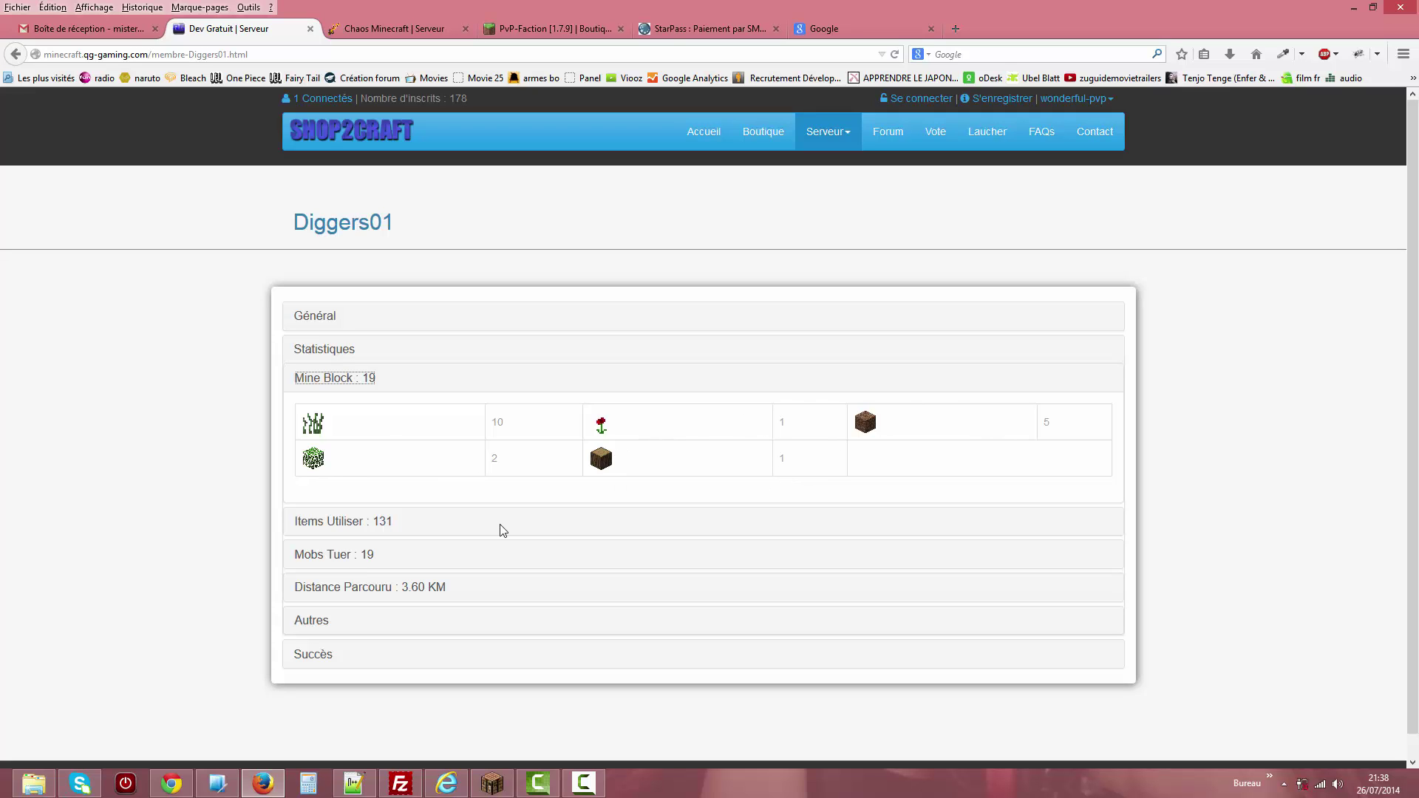
{"action": "left_click", "coordinate": [358, 524]}
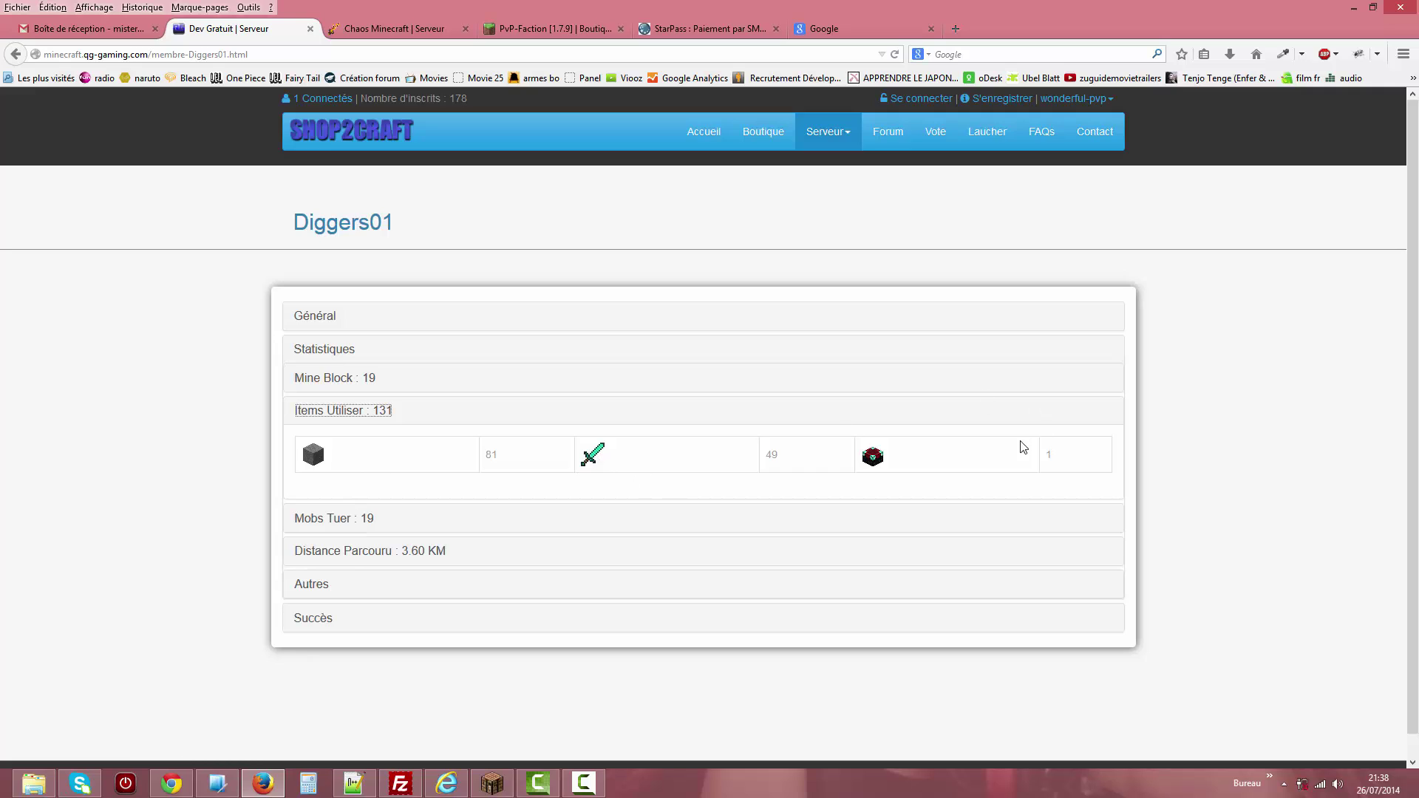
{"action": "left_click", "coordinate": [327, 520]}
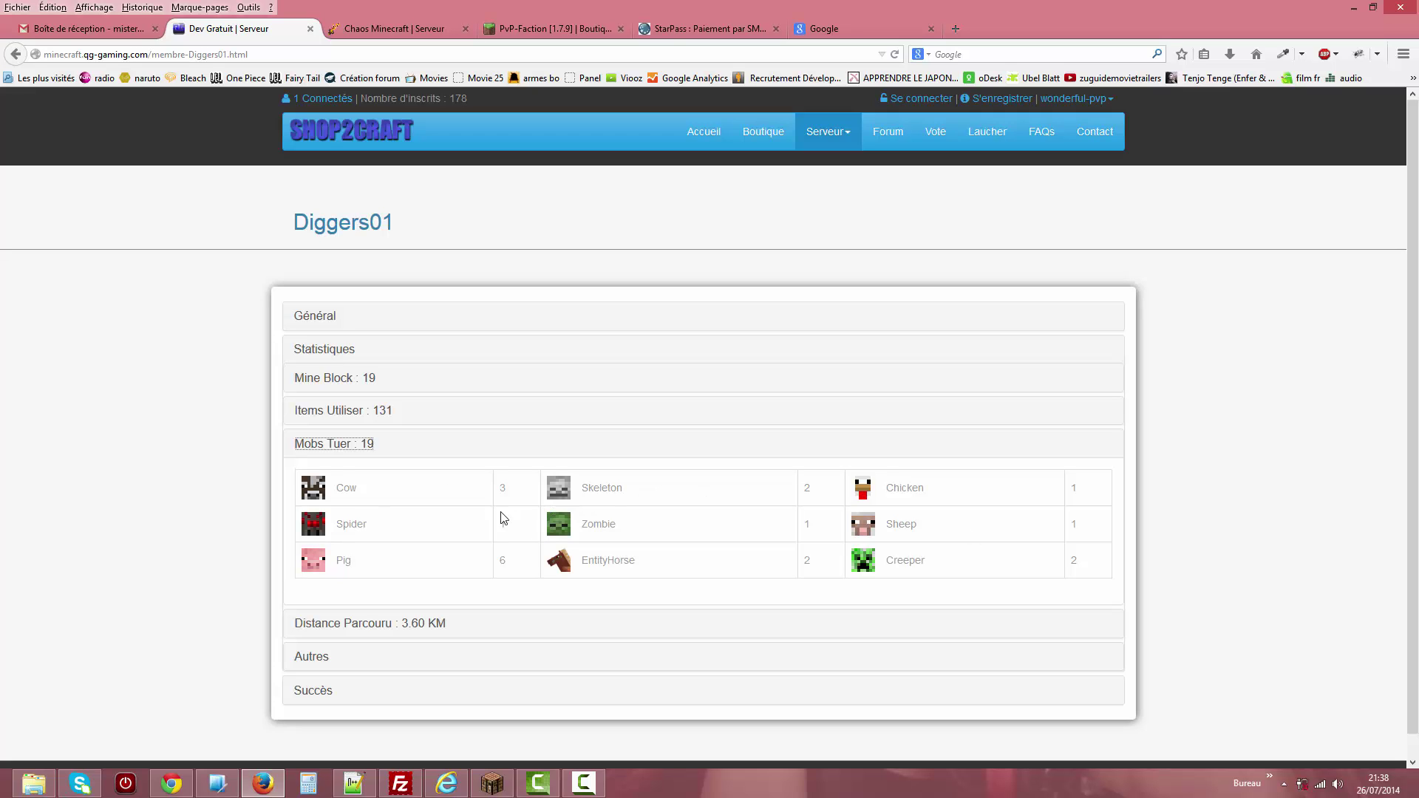
{"action": "left_click", "coordinate": [341, 625]}
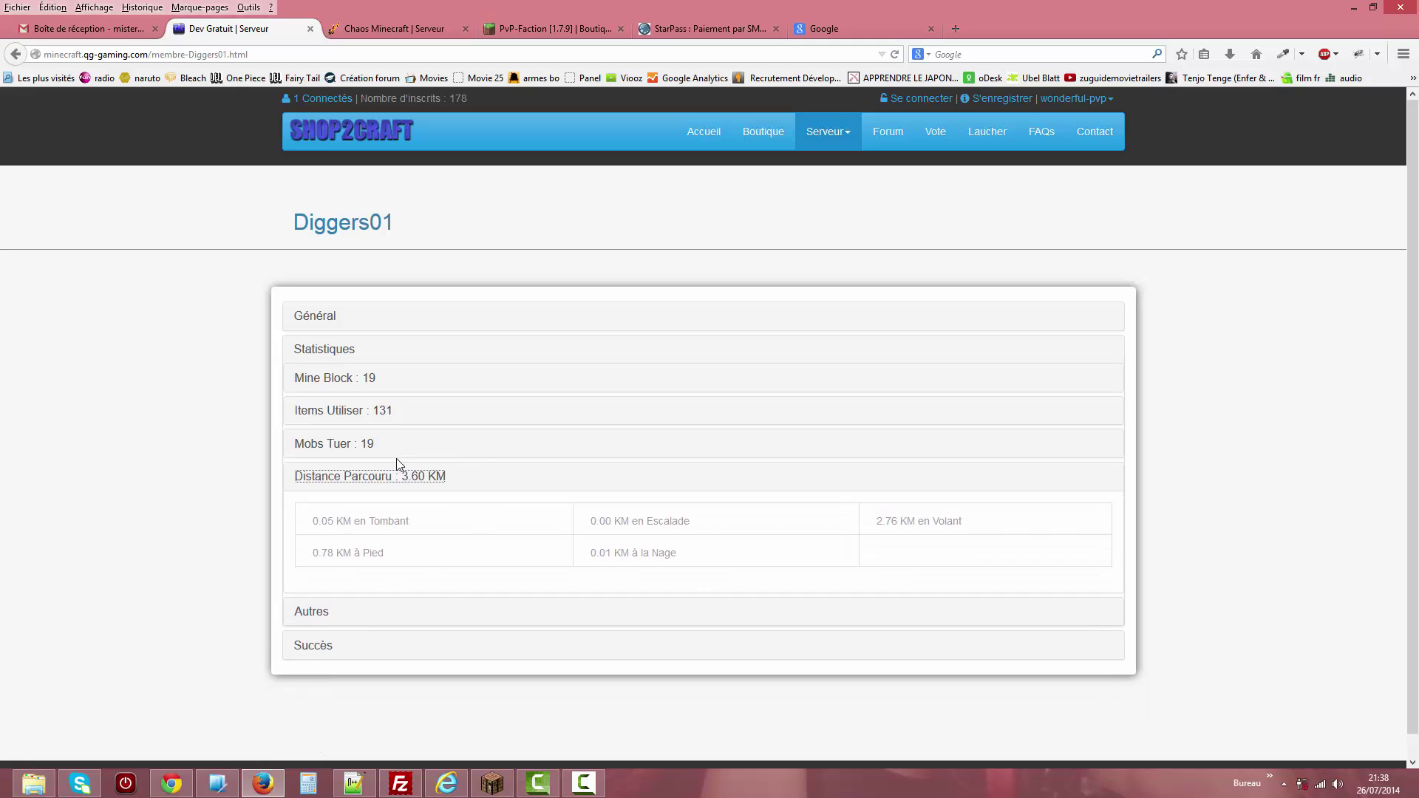
{"action": "left_click", "coordinate": [326, 648]}
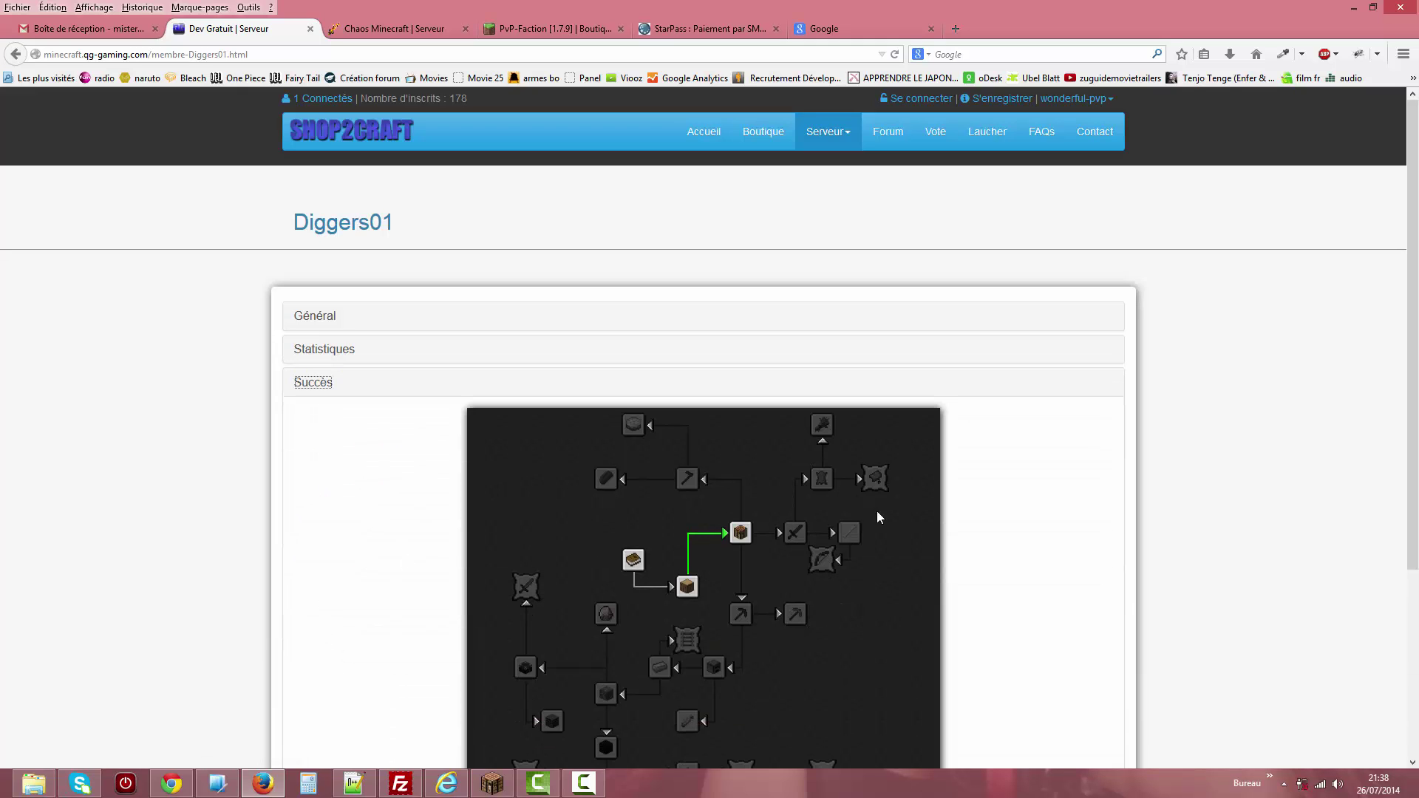
{"action": "mouse_move", "coordinate": [690, 589]}
{"action": "mouse_move", "coordinate": [736, 533]}
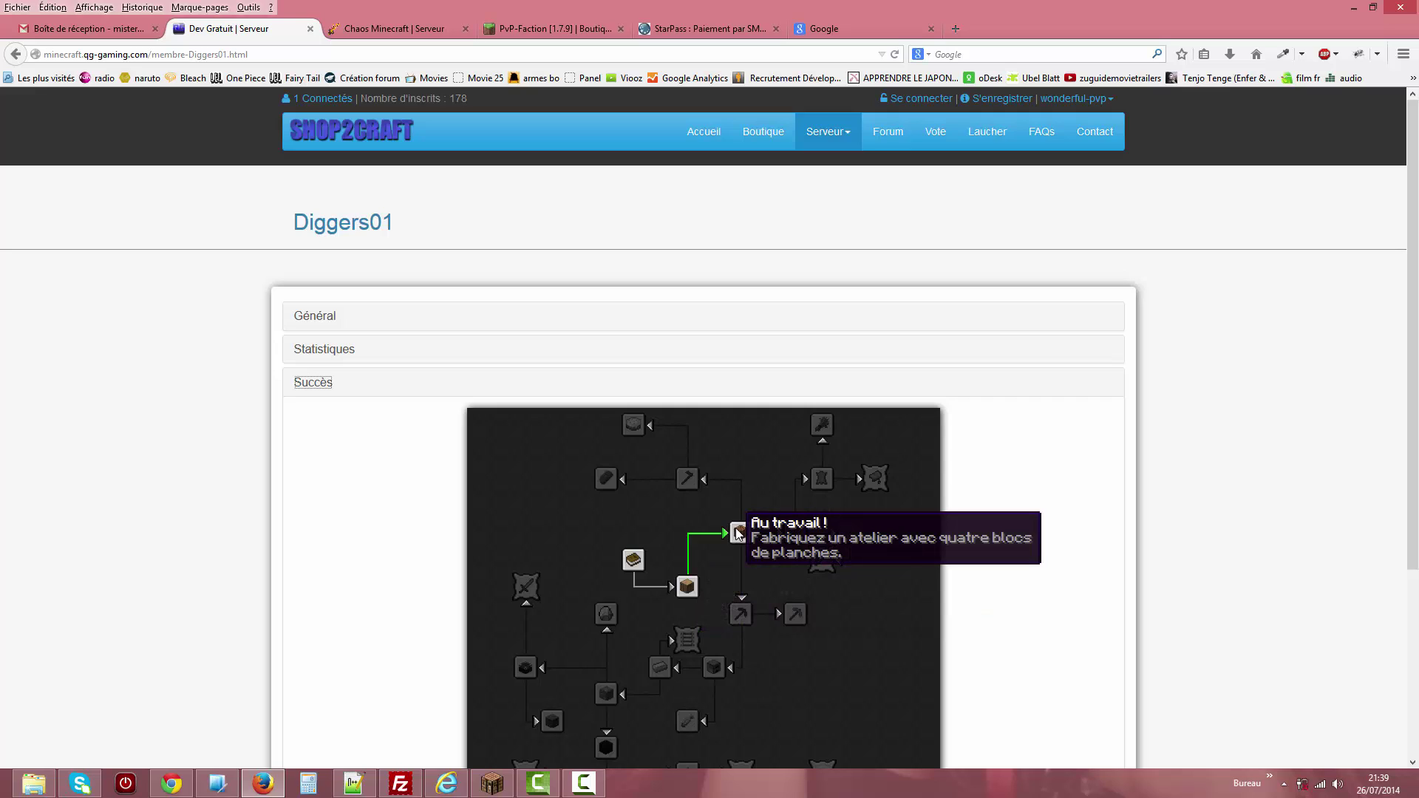
{"action": "mouse_move", "coordinate": [798, 534]}
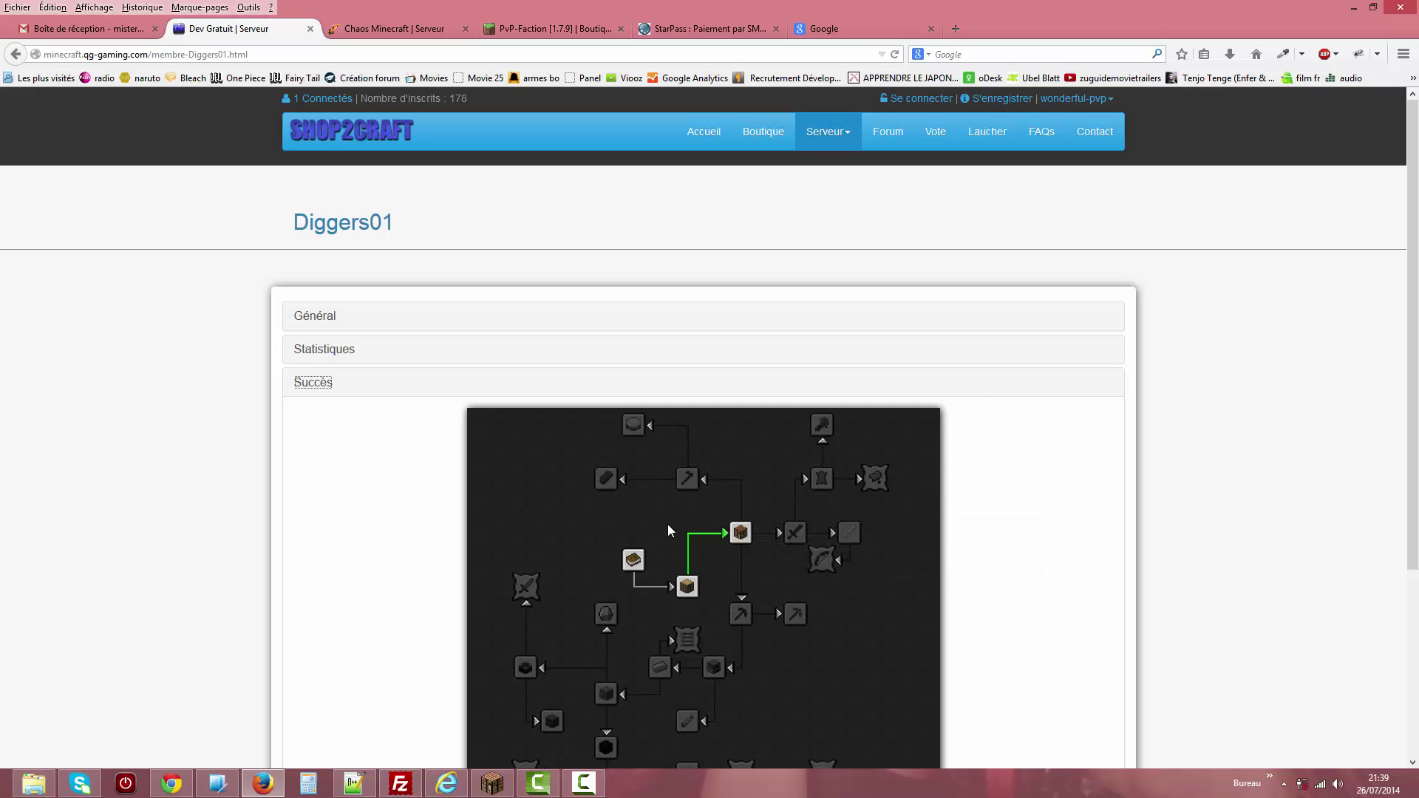
{"action": "scroll", "coordinate": [1388, 485], "scroll_direction": "down", "scroll_amount": 3}
{"action": "scroll", "coordinate": [1366, 307], "scroll_direction": "up", "scroll_amount": 3}
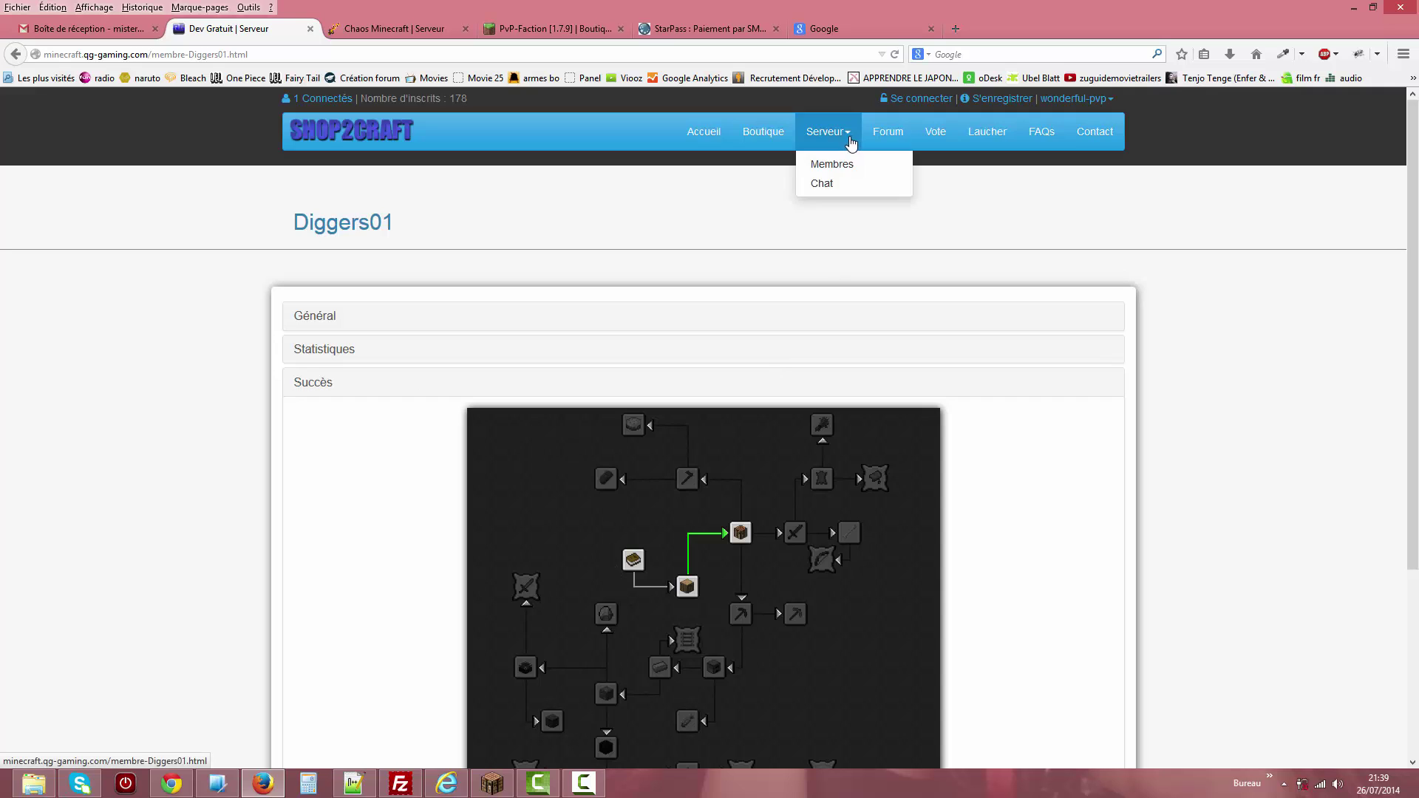
On the members page, view the disconnected, banned, registered and recent visitor lists.
{"action": "left_click", "coordinate": [830, 167]}
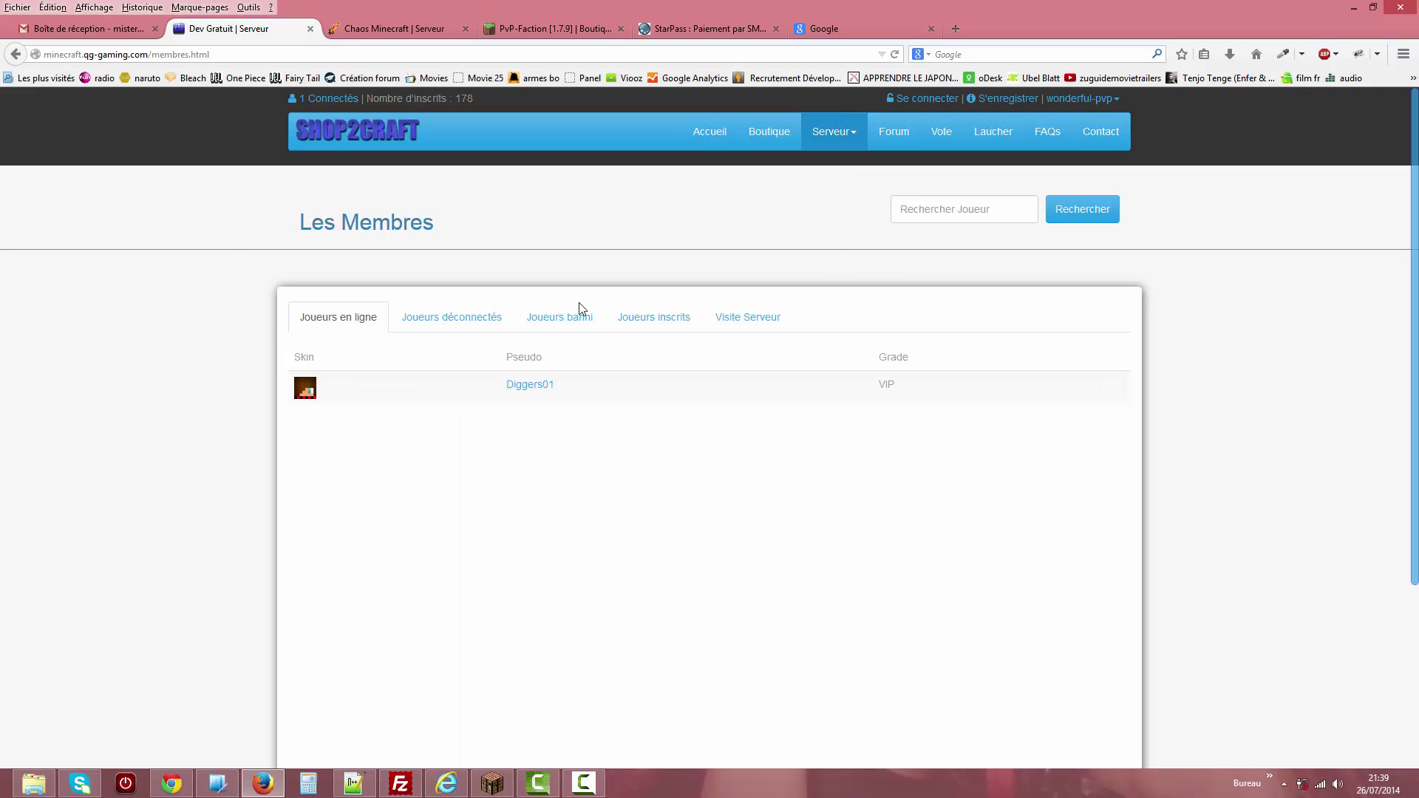
{"action": "left_click", "coordinate": [442, 326]}
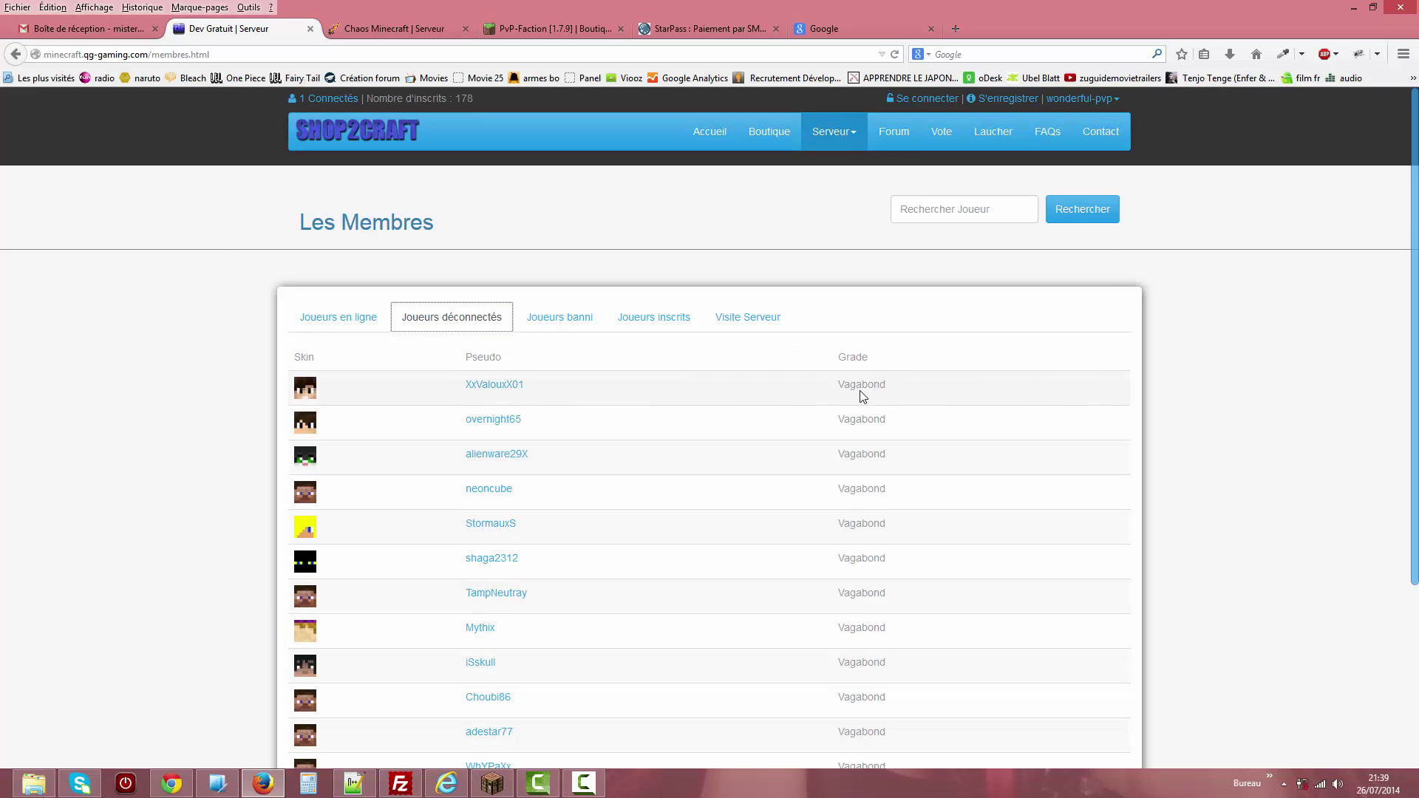
{"action": "left_click", "coordinate": [574, 326]}
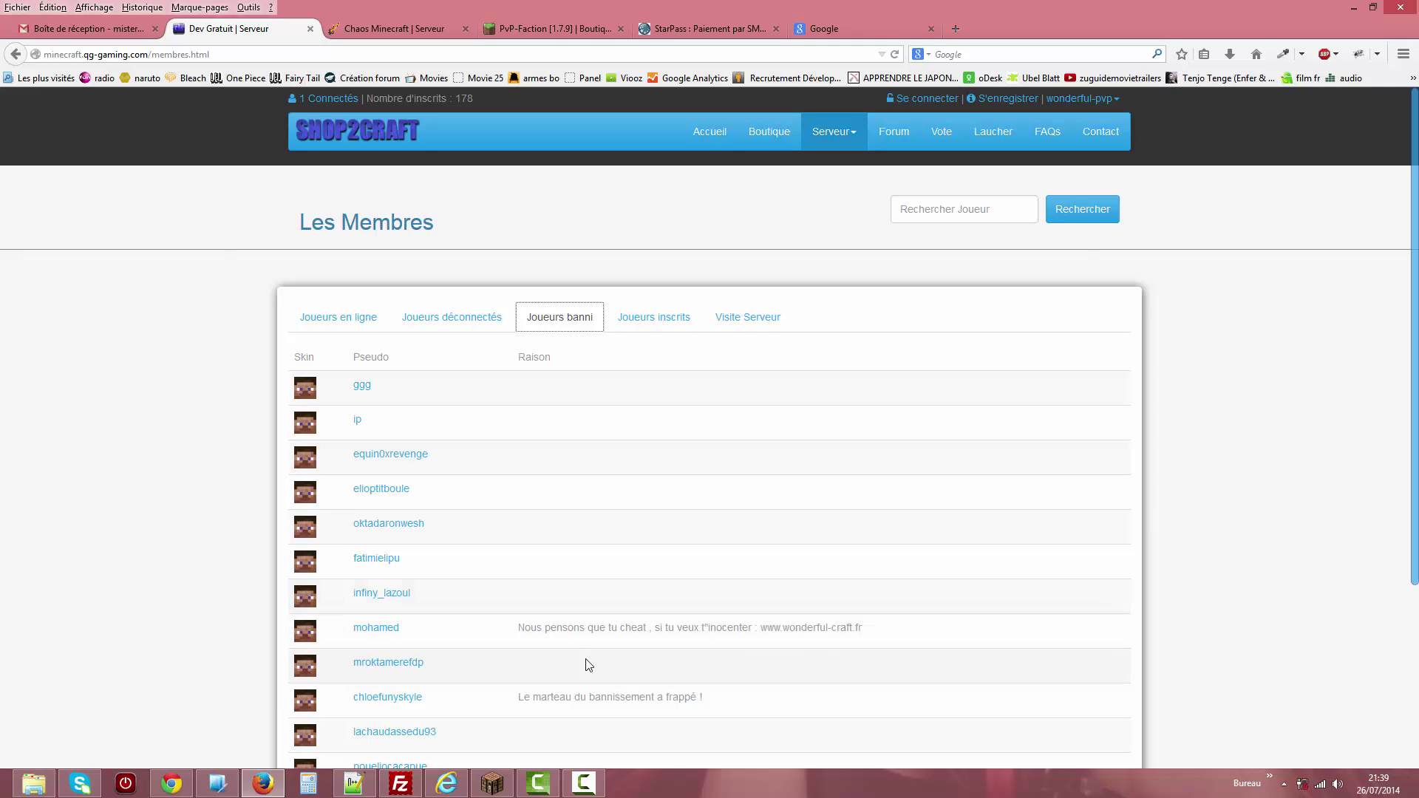
{"action": "left_click", "coordinate": [663, 324]}
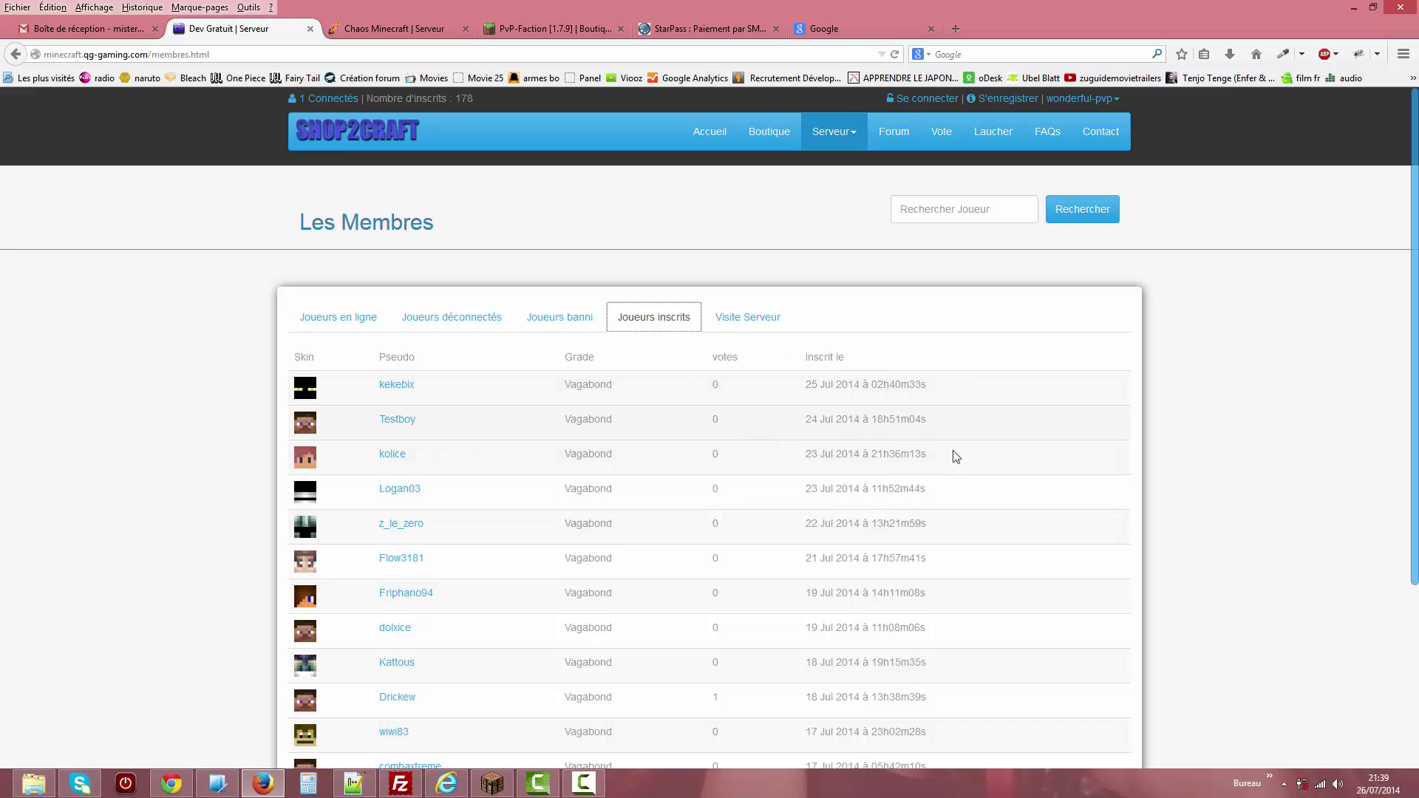
{"action": "left_click", "coordinate": [751, 324]}
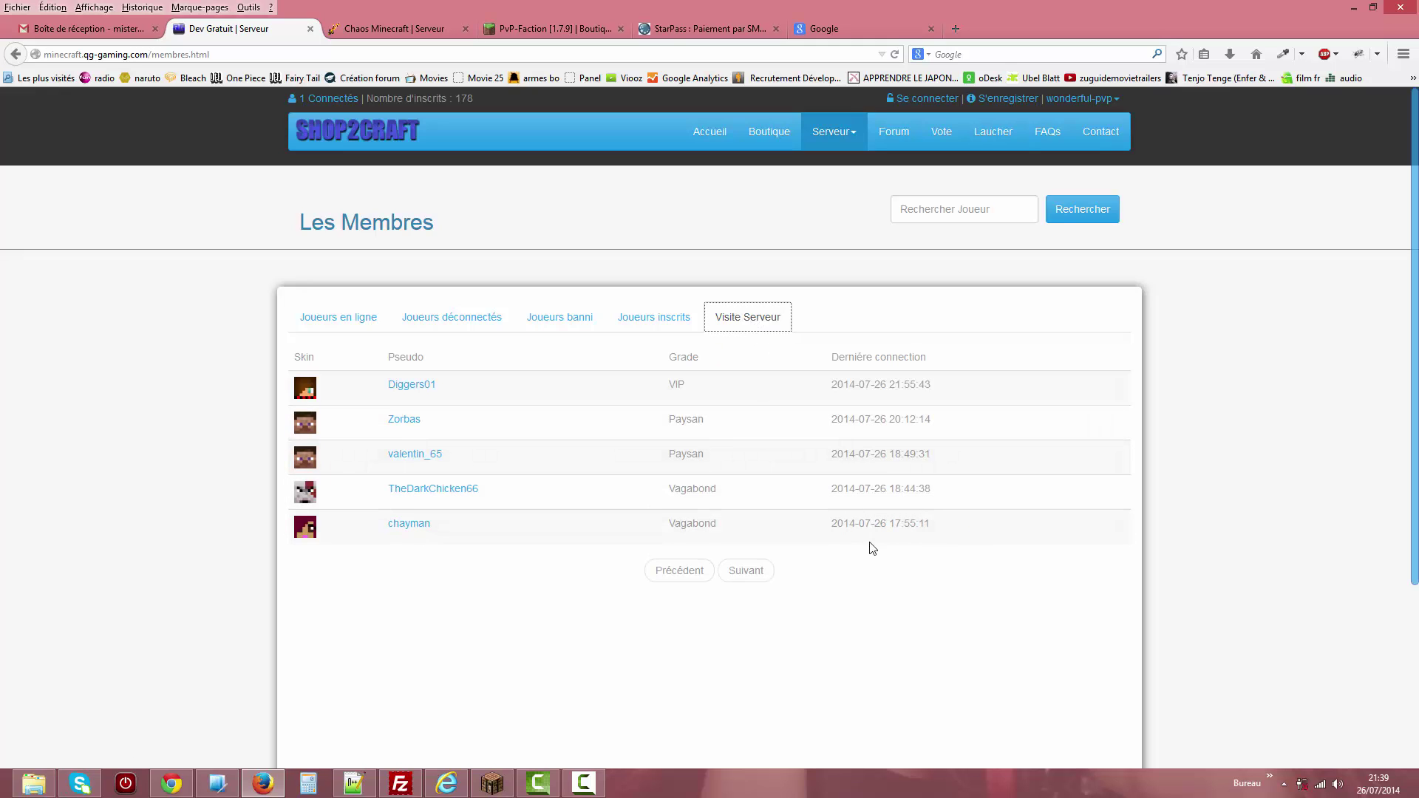
Inspect the last rows of the recent visitors list, then go to the Forum.
{"action": "left_click", "coordinate": [936, 530]}
{"action": "left_click_drag", "start_coordinate": [924, 521], "coordinate": [869, 507]}
{"action": "left_click", "coordinate": [880, 525]}
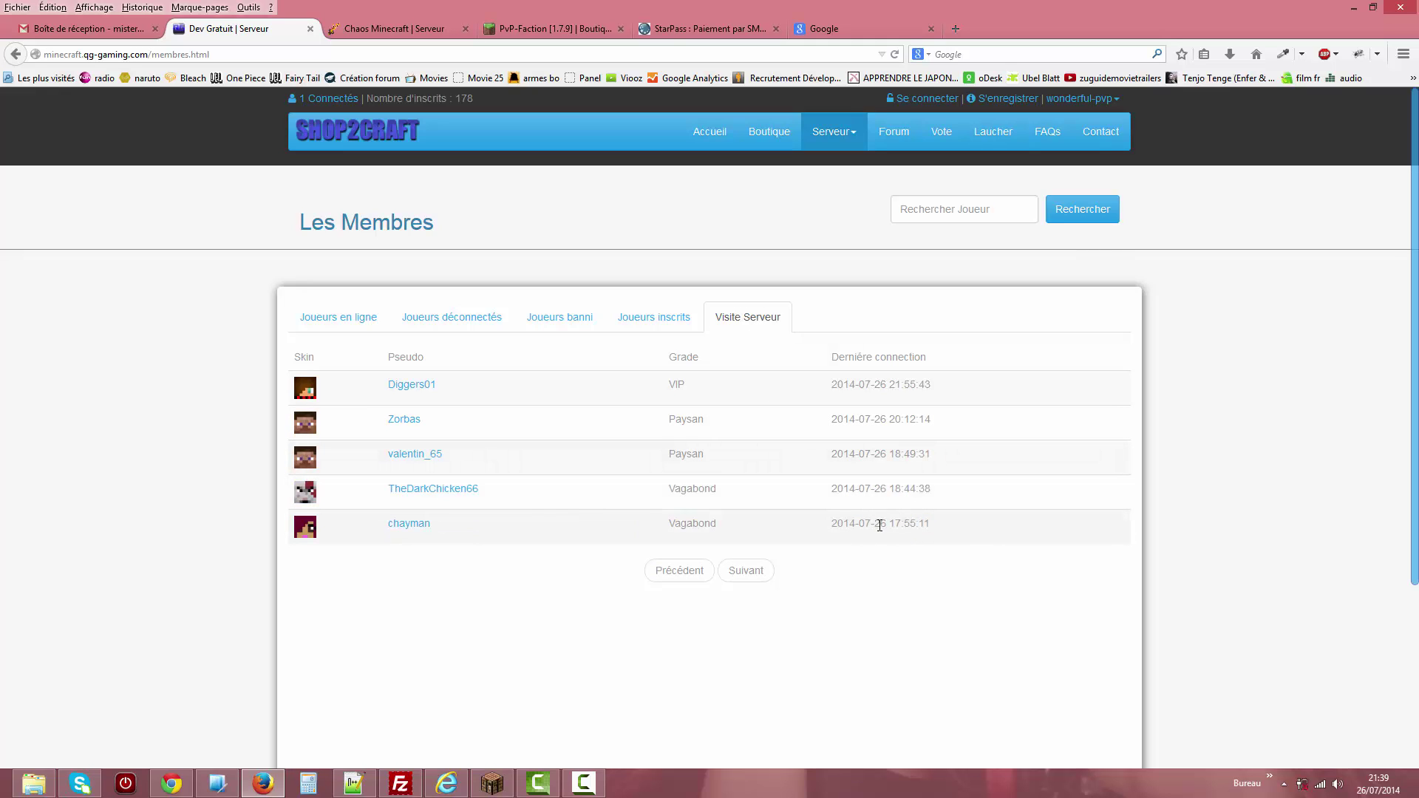
{"action": "triple_click", "coordinate": [948, 563]}
{"action": "left_click", "coordinate": [924, 528]}
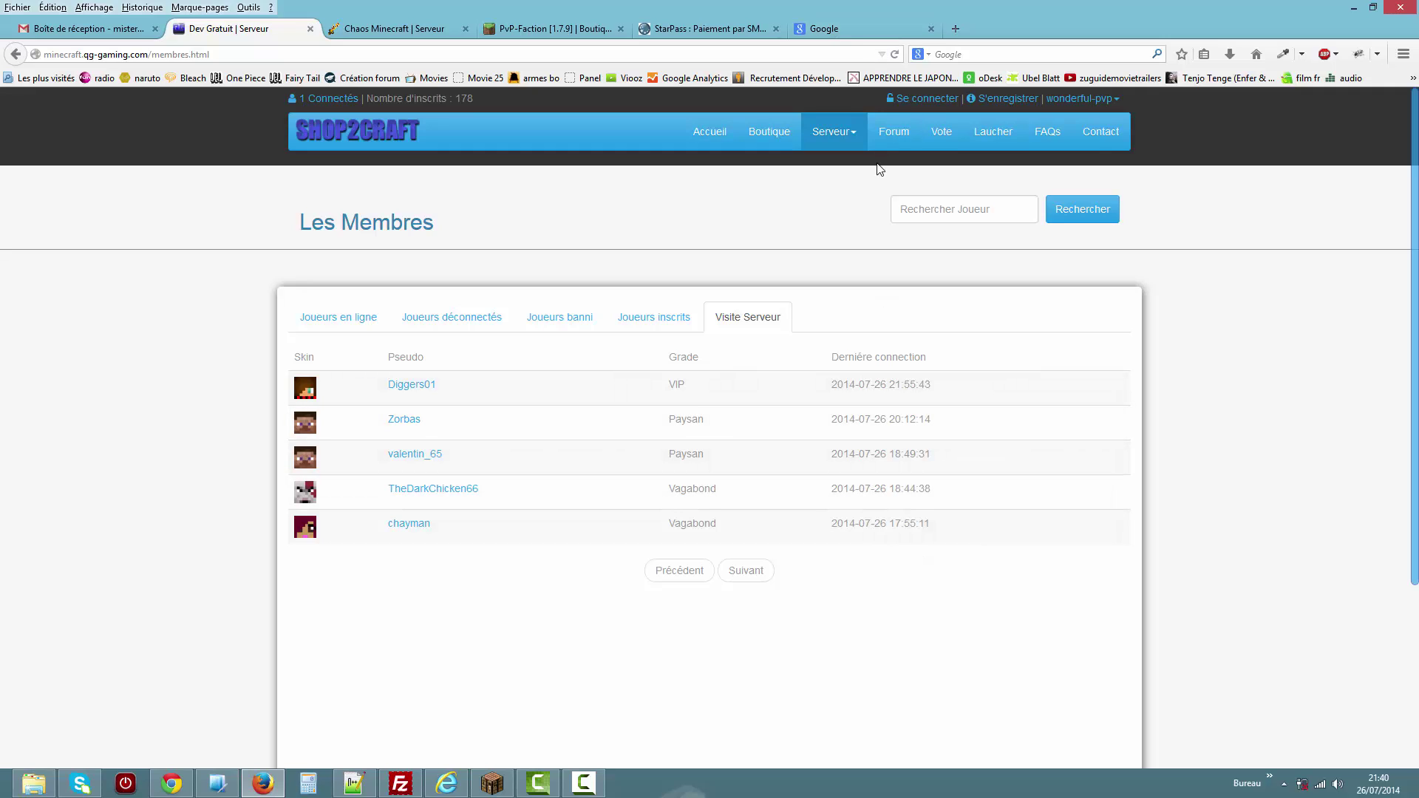
{"action": "left_click", "coordinate": [895, 140]}
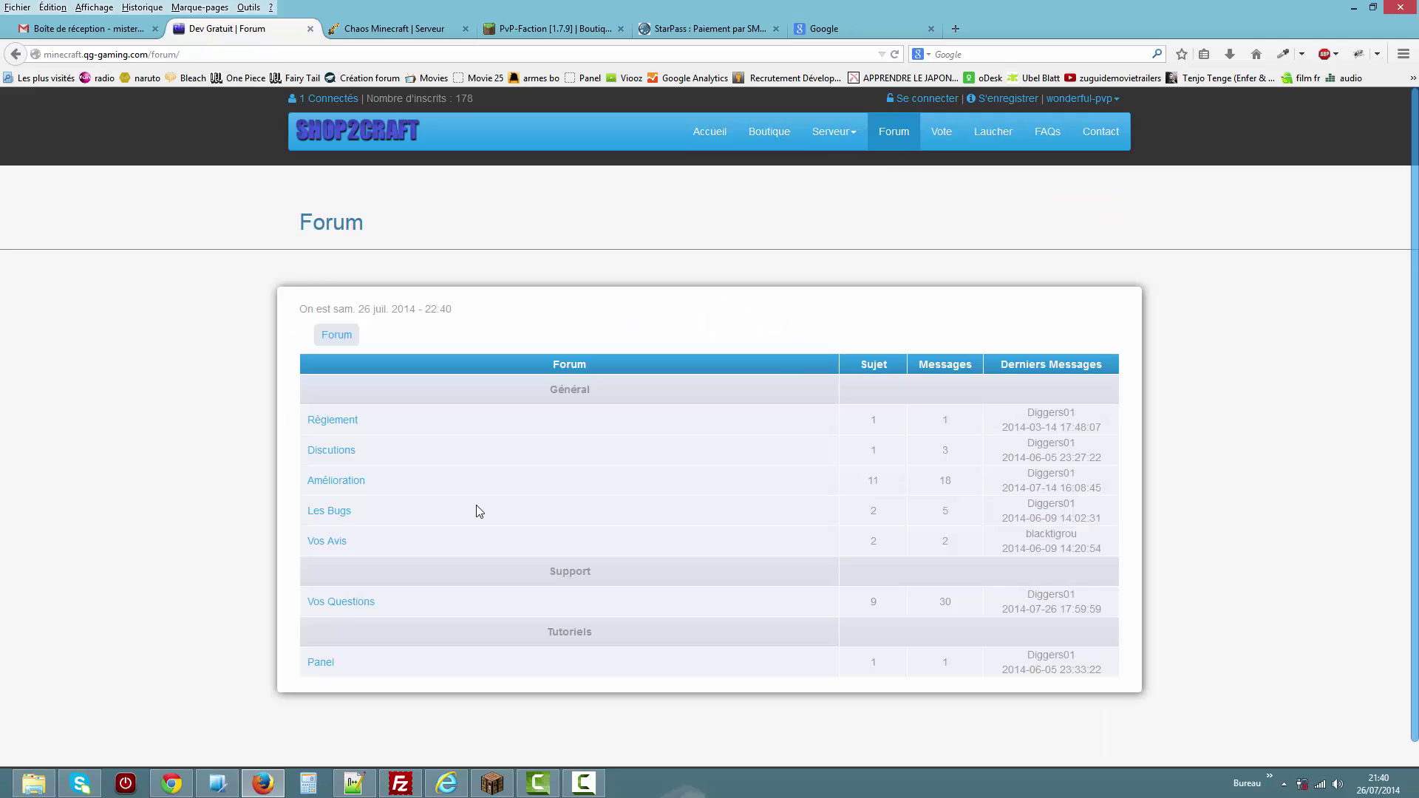
Read the Général topic in the Règlement forum section, then go to the FAQs.
{"action": "left_click", "coordinate": [332, 419]}
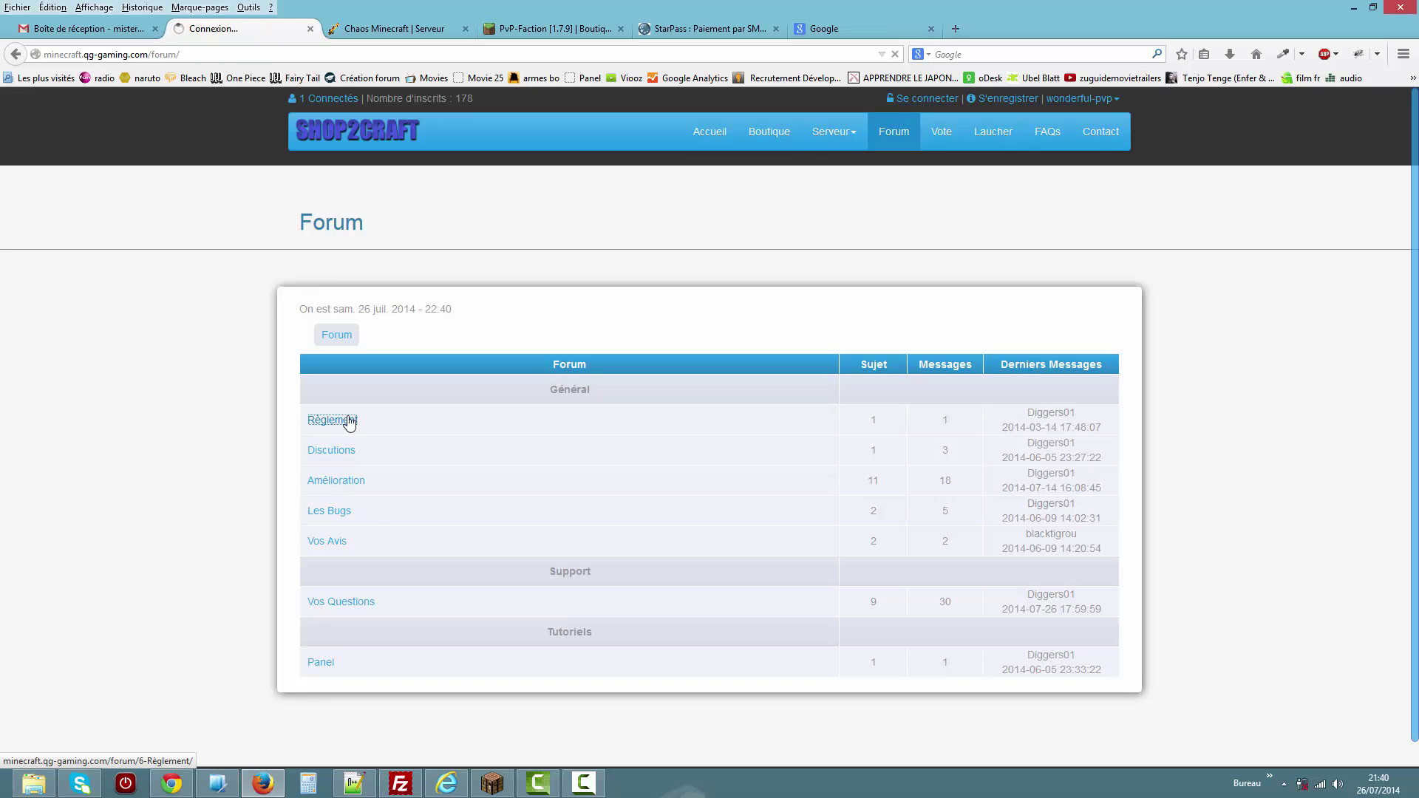
{"action": "left_click", "coordinate": [323, 401]}
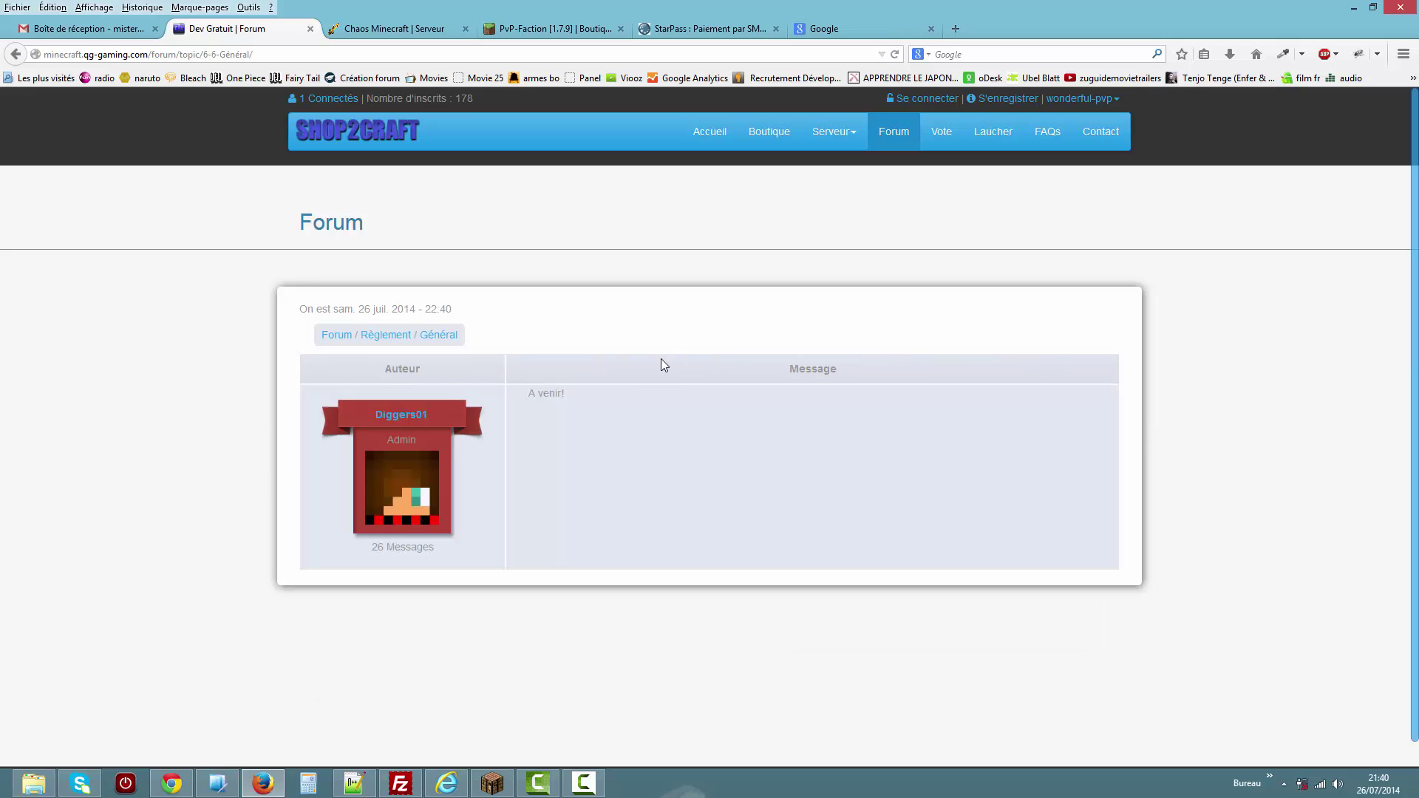
{"action": "left_click", "coordinate": [1047, 135]}
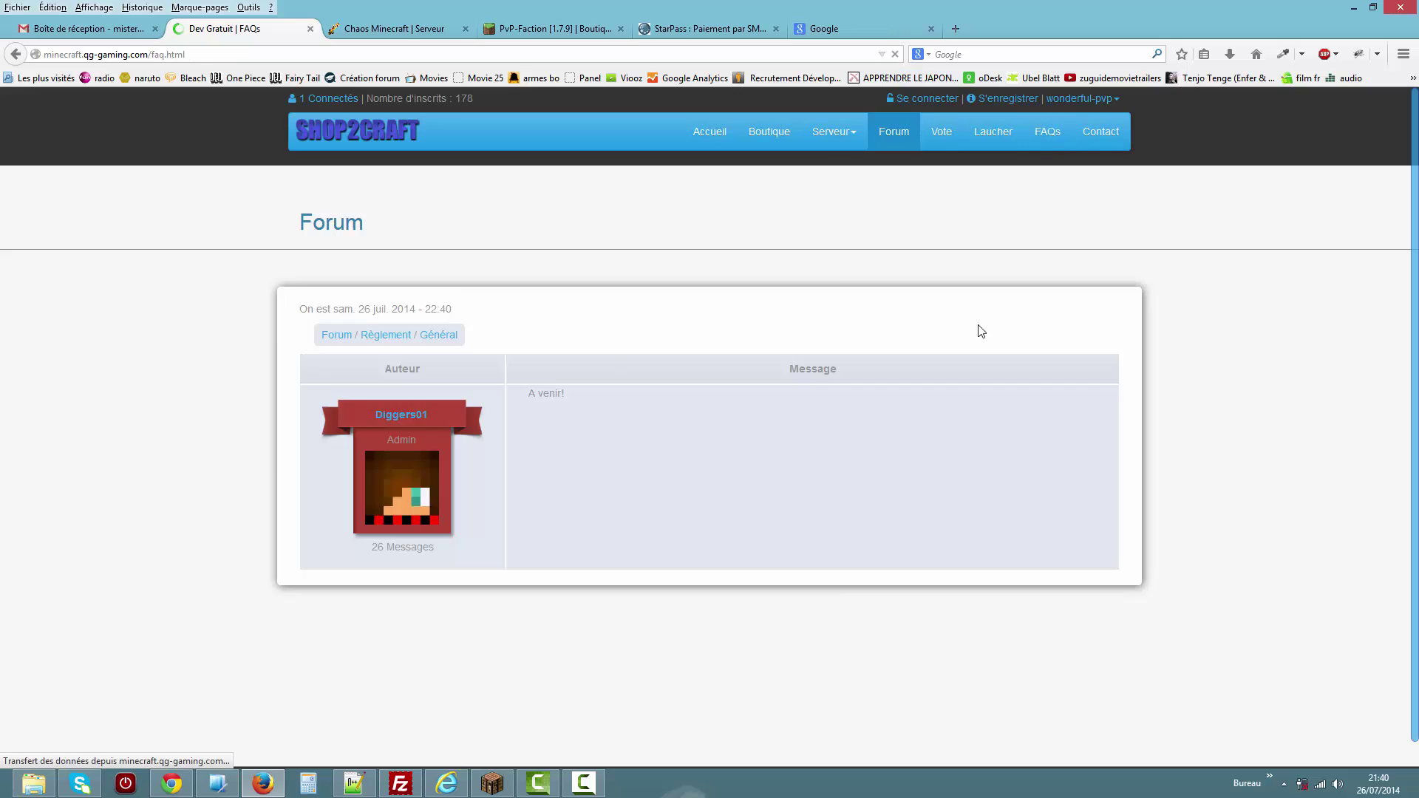
Expand the FAQ answers, including server linking and 'J'ai une question', then go to Contact.
{"action": "left_click", "coordinate": [459, 319]}
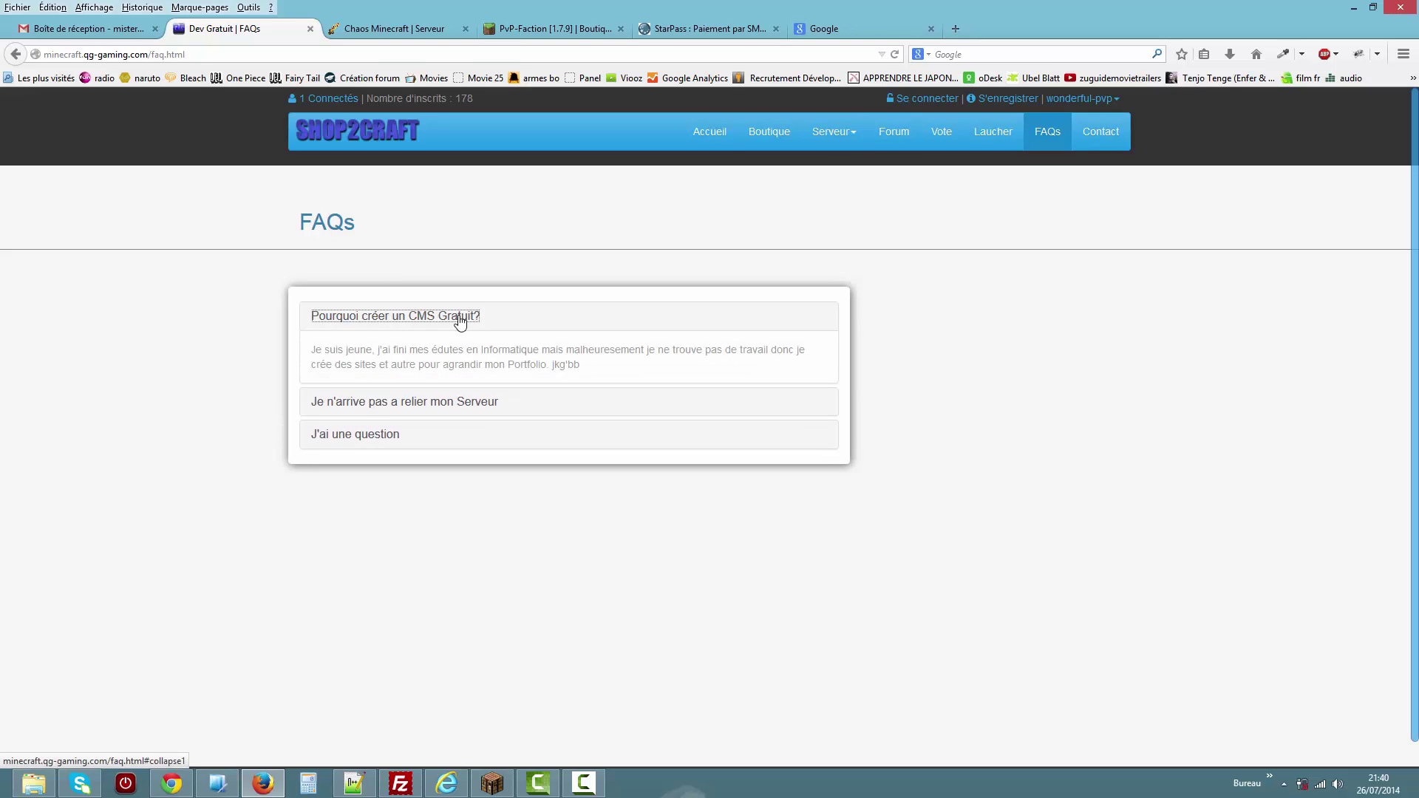
{"action": "left_click", "coordinate": [453, 358]}
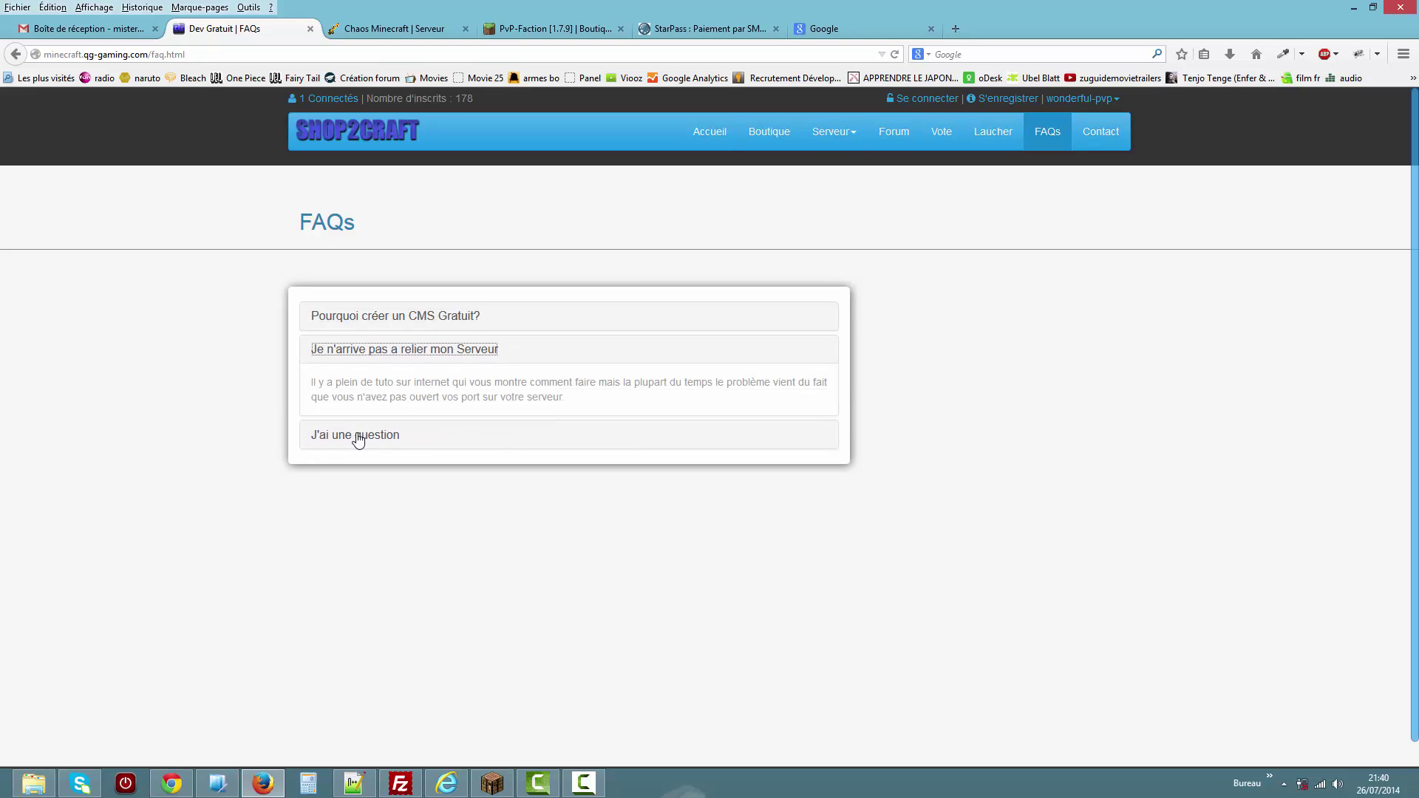
{"action": "left_click", "coordinate": [355, 438]}
{"action": "left_click", "coordinate": [397, 318]}
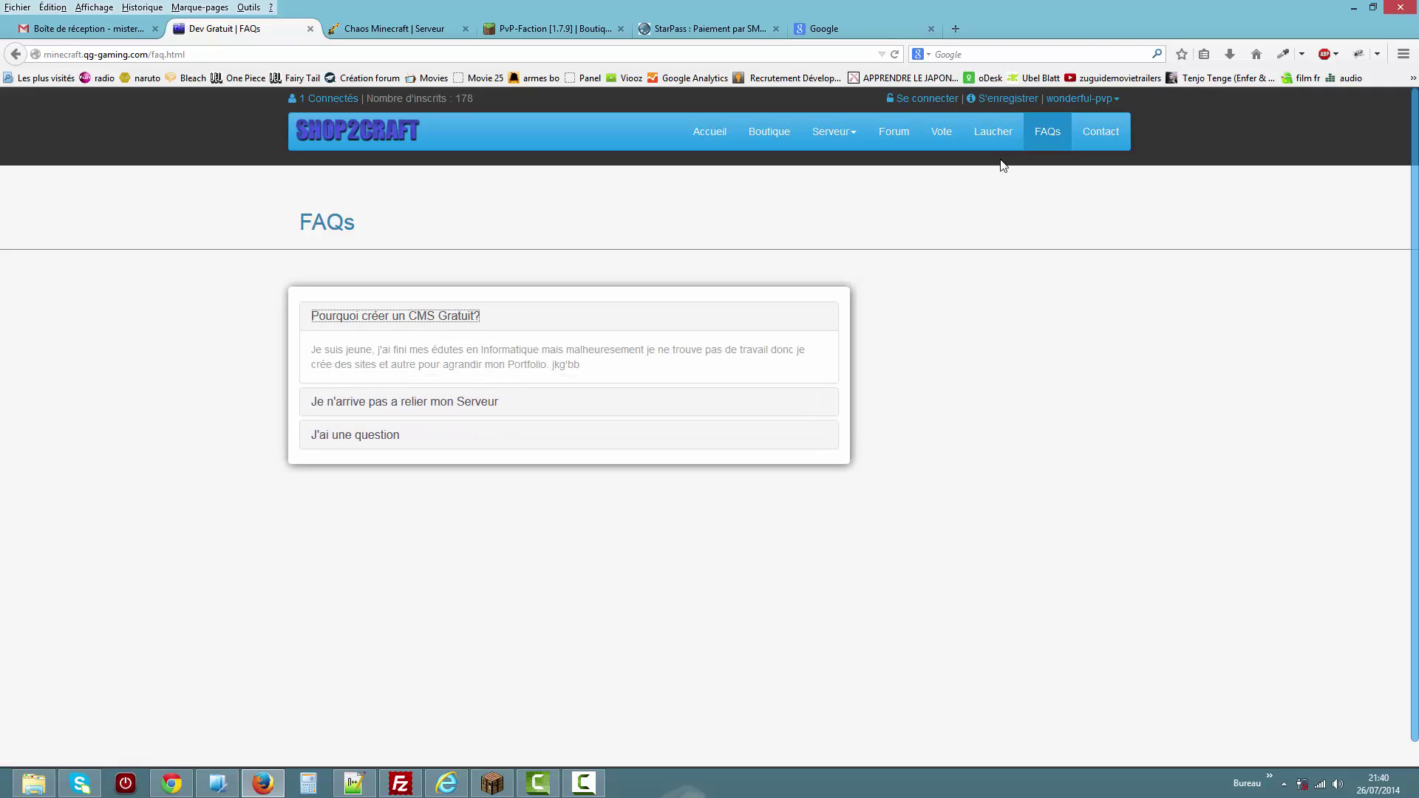
{"action": "left_click", "coordinate": [1102, 134]}
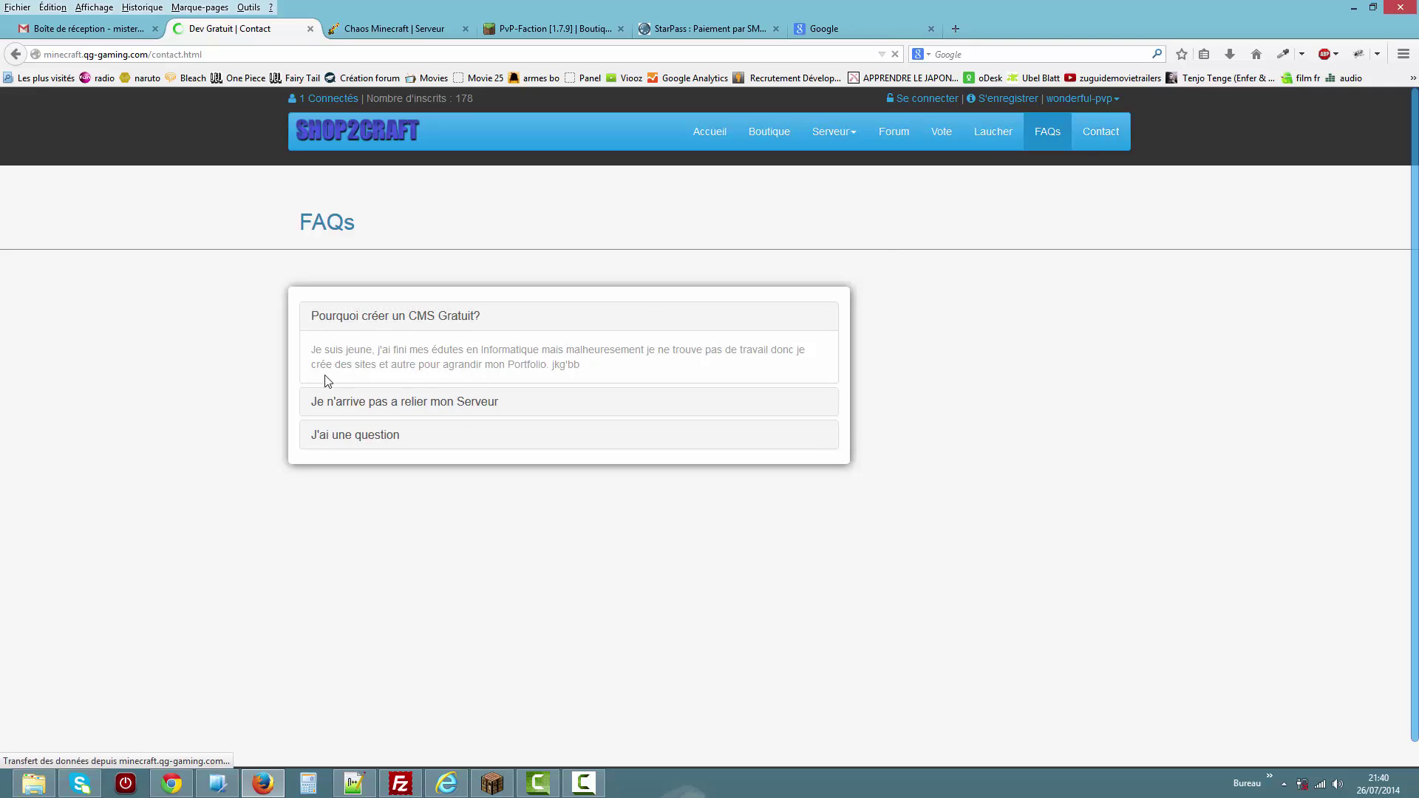
Submit the contact form with only the name 'kl' filled and read the error.
{"action": "left_click", "coordinate": [366, 316]}
{"action": "type", "text": "kldgj"}
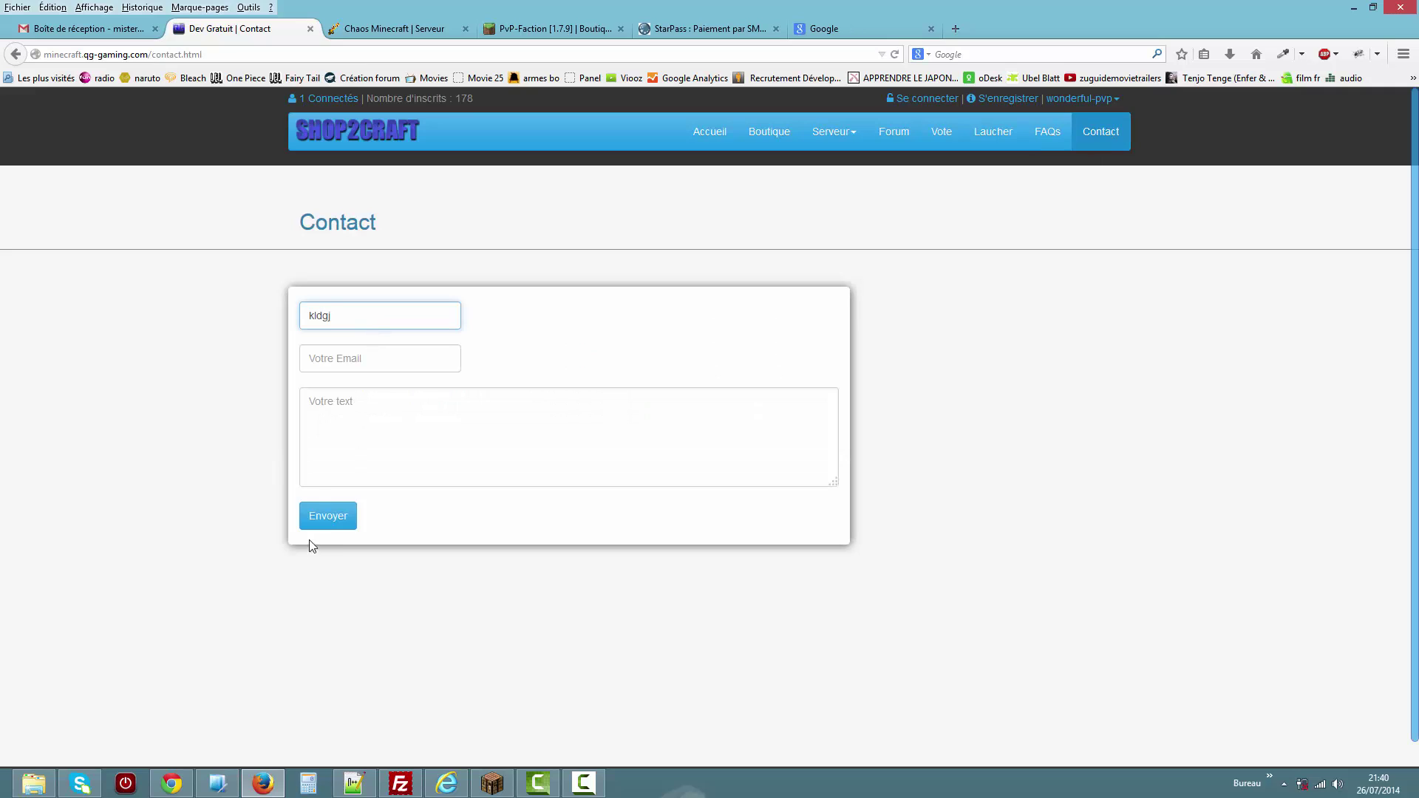
{"action": "left_click", "coordinate": [324, 522]}
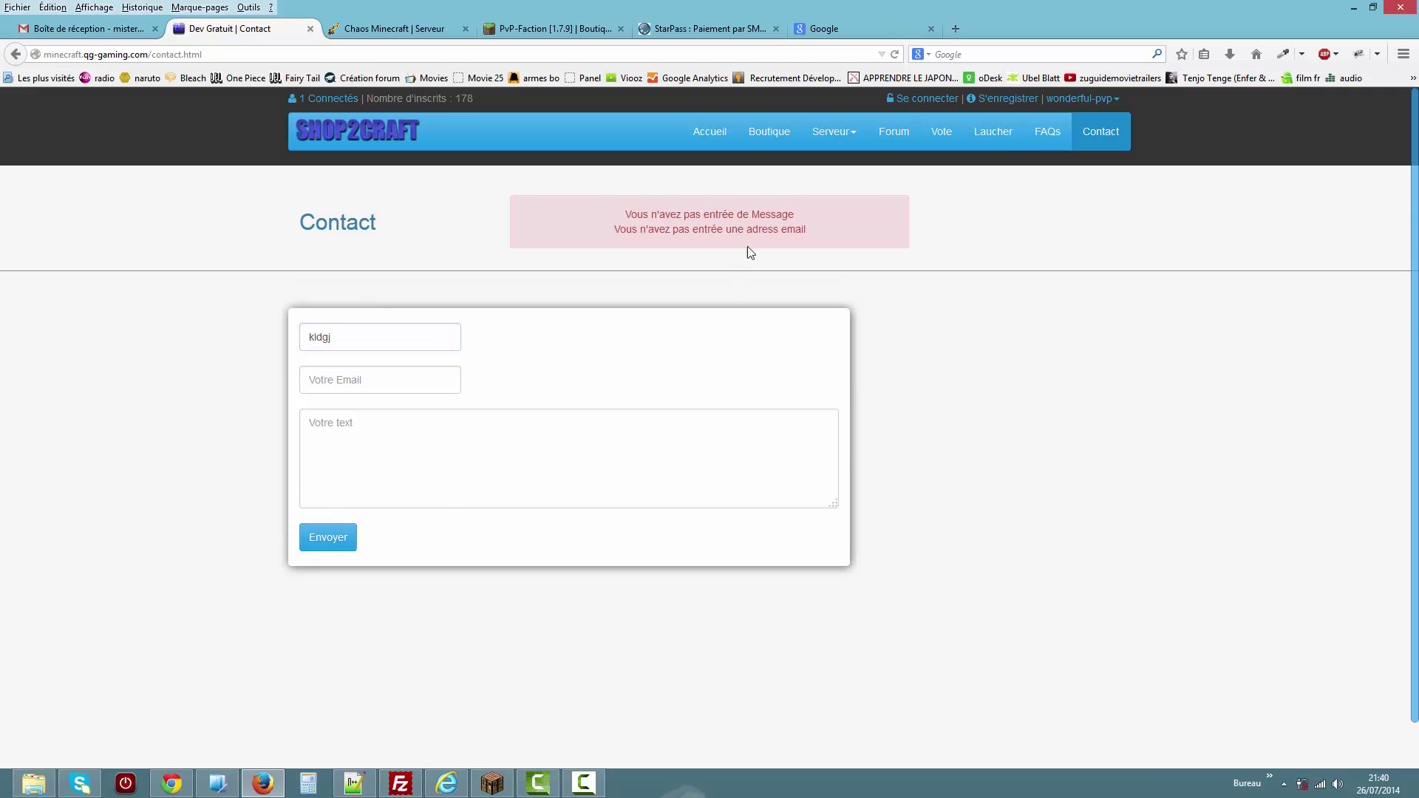
{"action": "left_click_drag", "start_coordinate": [795, 217], "coordinate": [678, 211]}
Log in to the admin account with the saved credentials and resend the page data.
{"action": "left_click", "coordinate": [925, 99]}
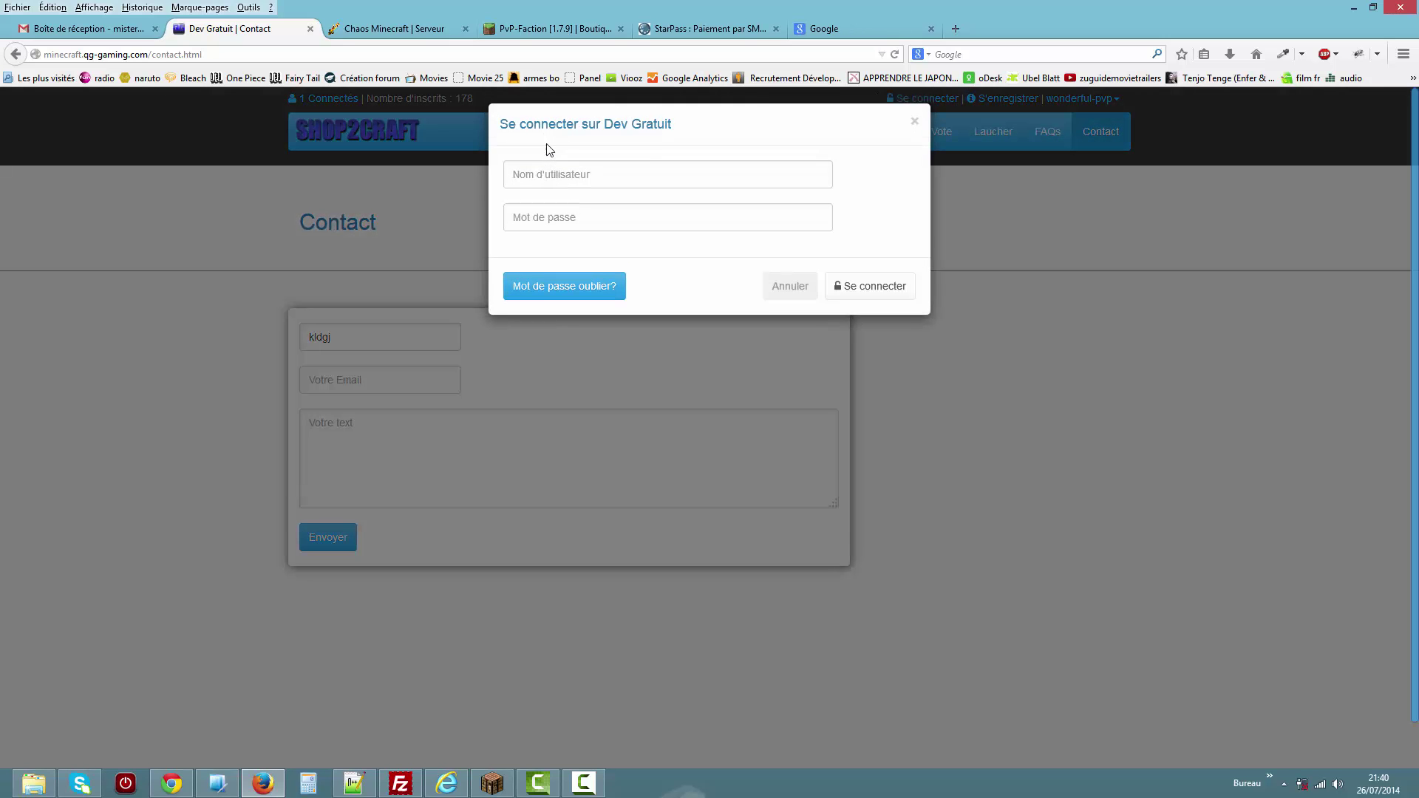
{"action": "left_click", "coordinate": [581, 183]}
{"action": "type", "text": "d"}
{"action": "key", "text": "Down"}
{"action": "key", "text": "Return"}
{"action": "left_click", "coordinate": [871, 300]}
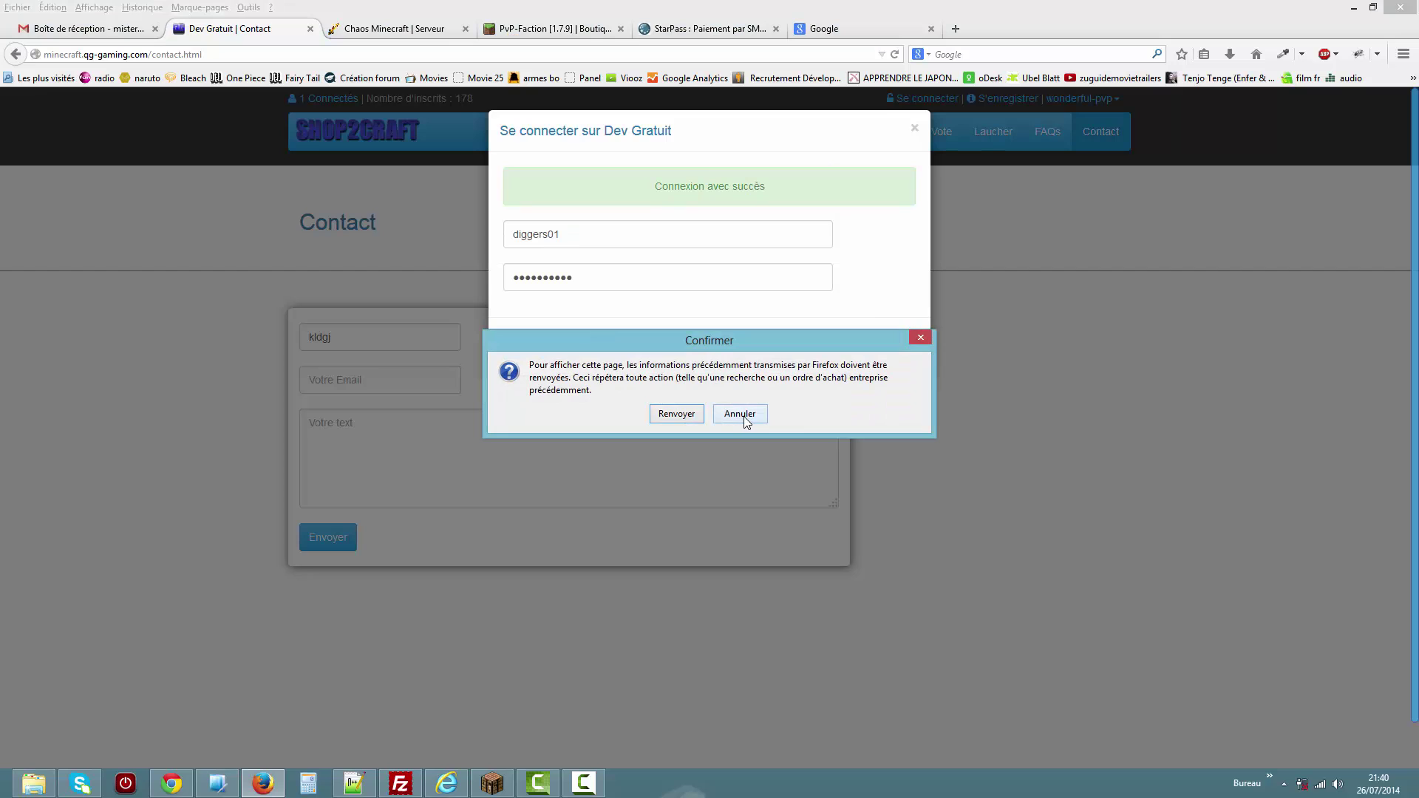
{"action": "left_click", "coordinate": [677, 414]}
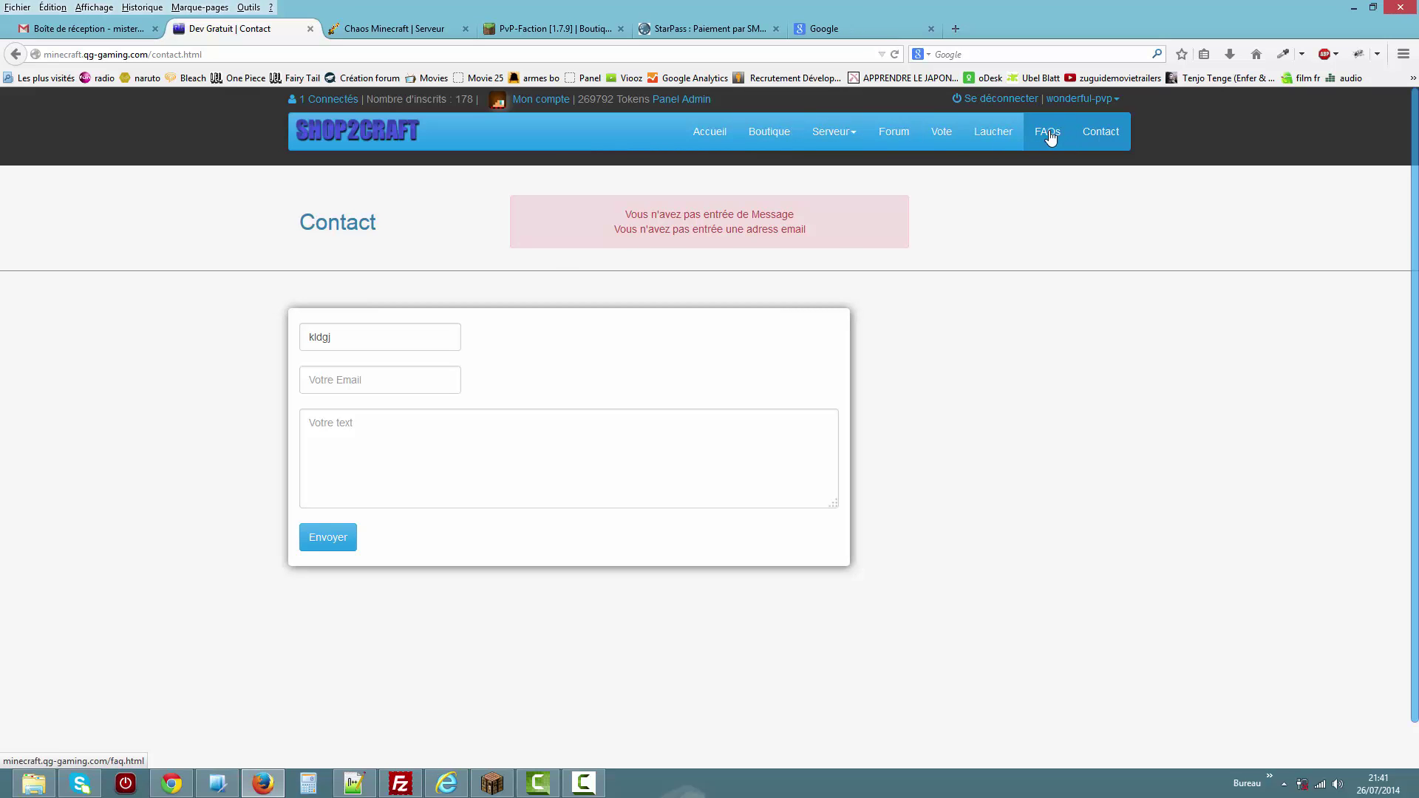
On the Vote page, note the 265 monthly votes, then open and close the RPG Paradize site.
{"action": "left_click", "coordinate": [953, 138]}
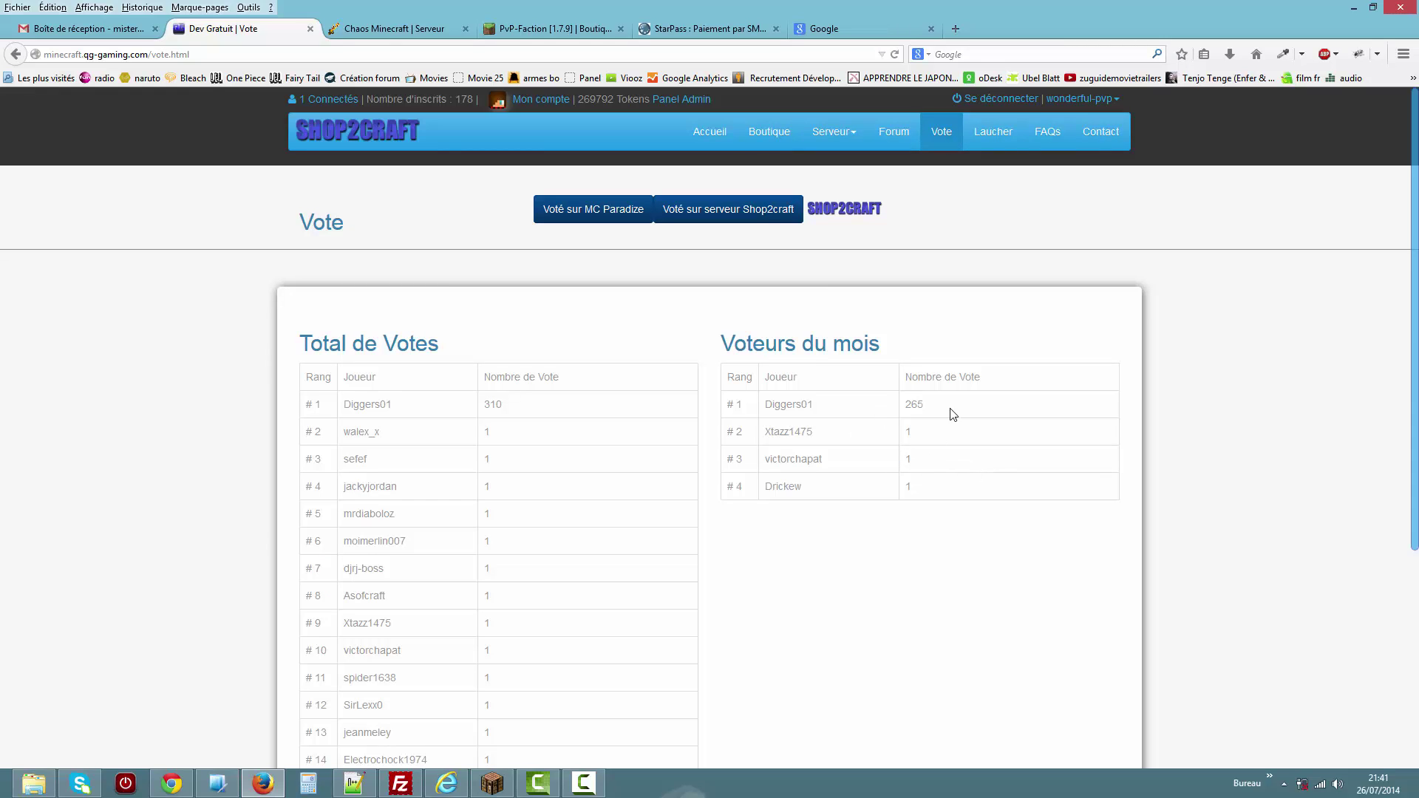
{"action": "double_click", "coordinate": [927, 406]}
{"action": "left_click", "coordinate": [845, 215]}
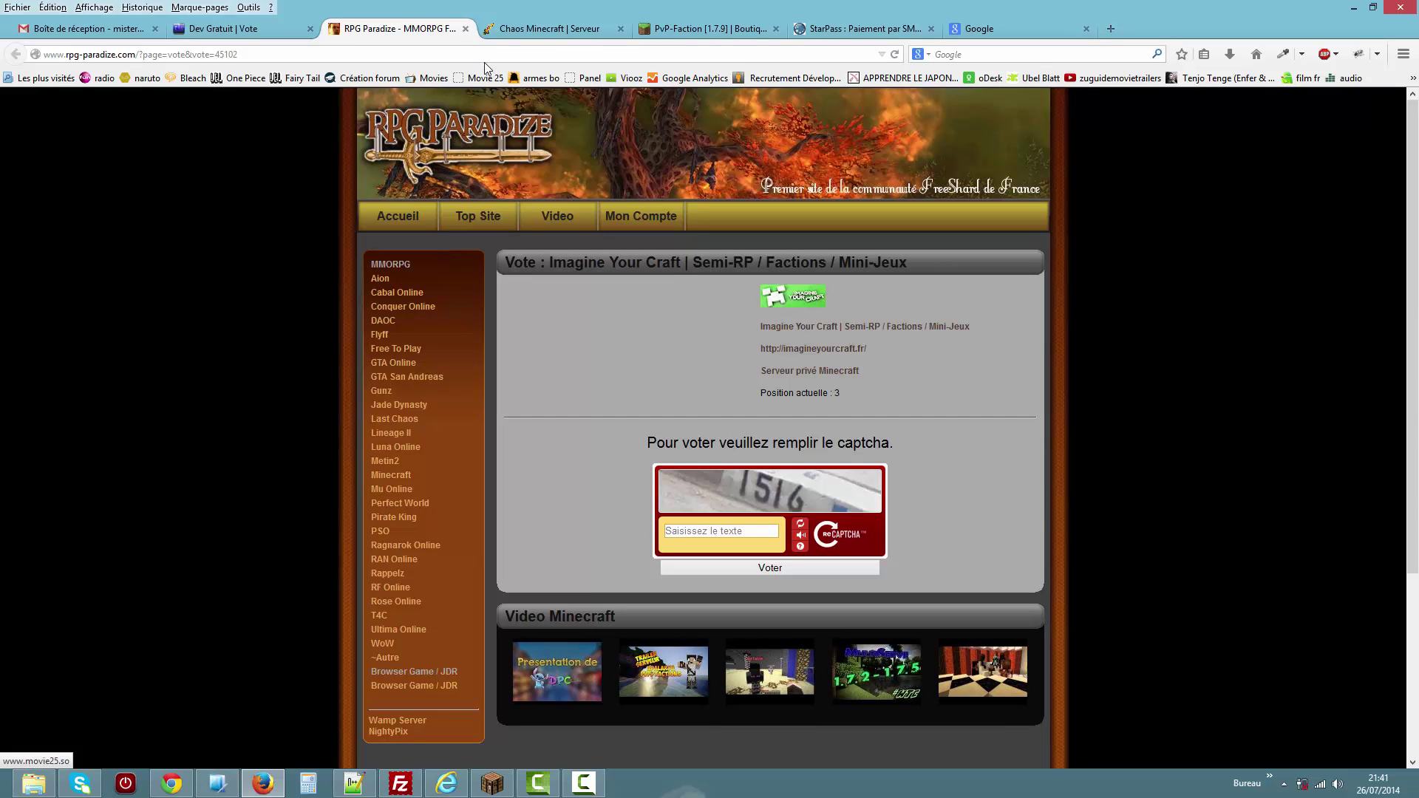
{"action": "left_click", "coordinate": [466, 29]}
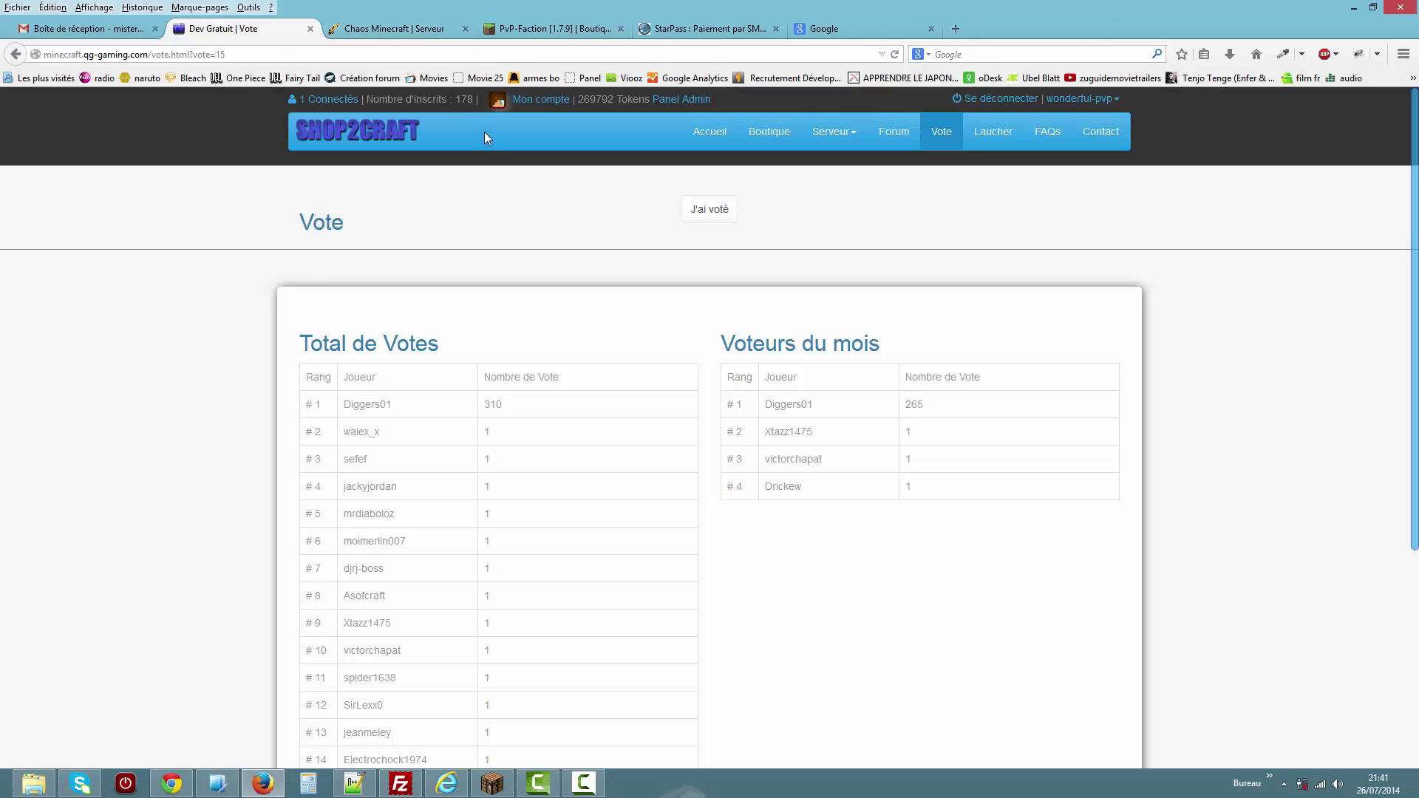
Confirm the vote, check the obsidian reward in the Minecraft inventory, and reload the vote page.
{"action": "left_click", "coordinate": [715, 212]}
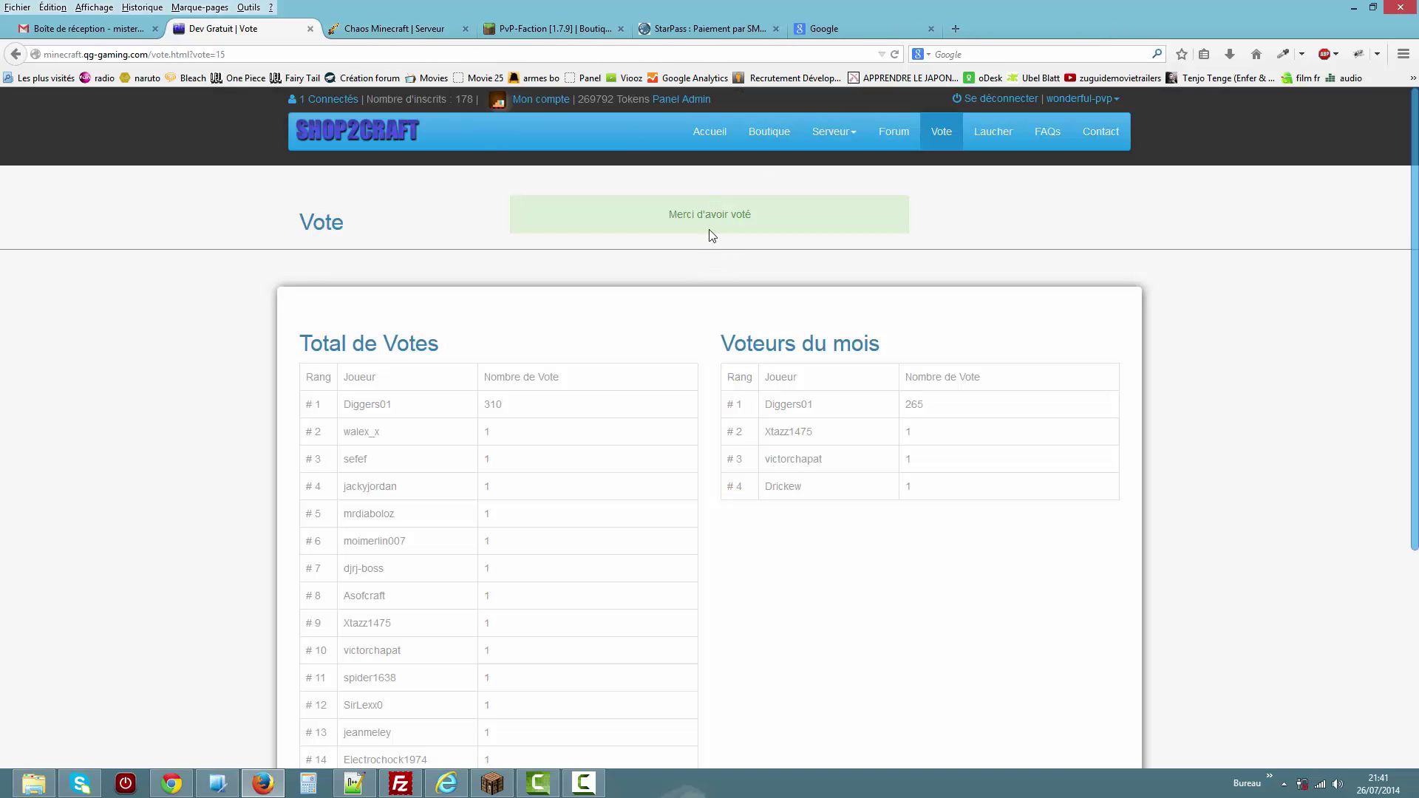
{"action": "left_click", "coordinate": [492, 784]}
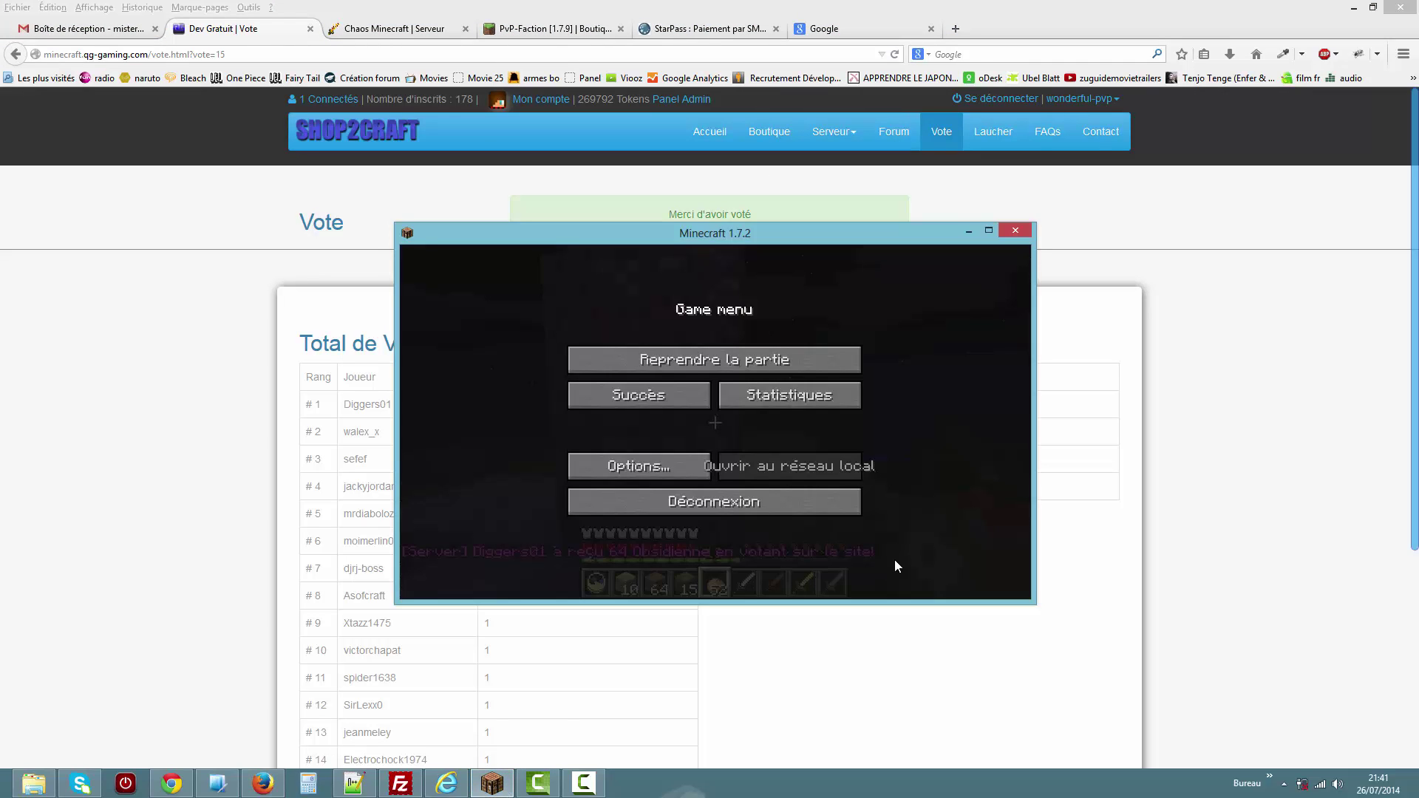
{"action": "key", "text": "Escape"}
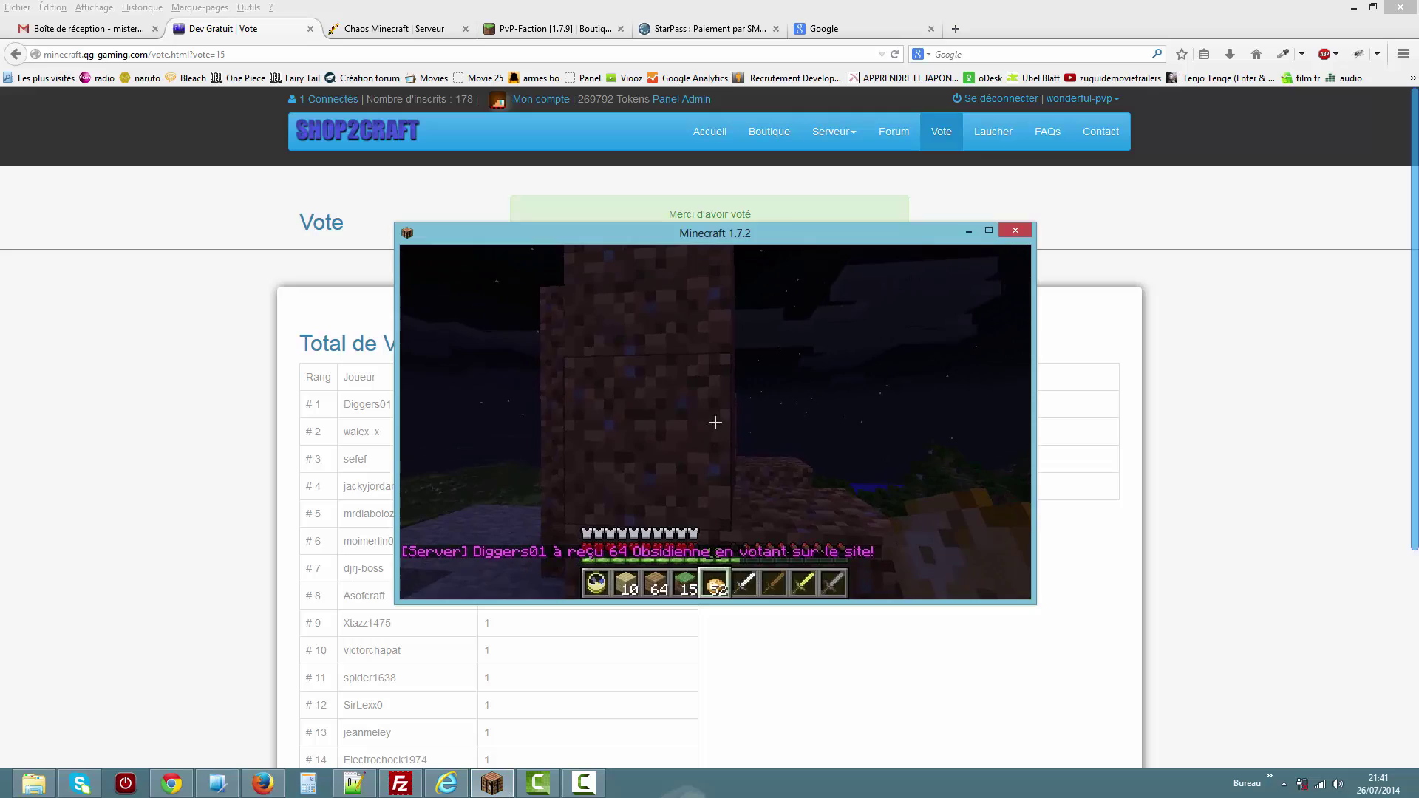
{"action": "key", "text": "e"}
{"action": "left_click", "coordinate": [1218, 390]}
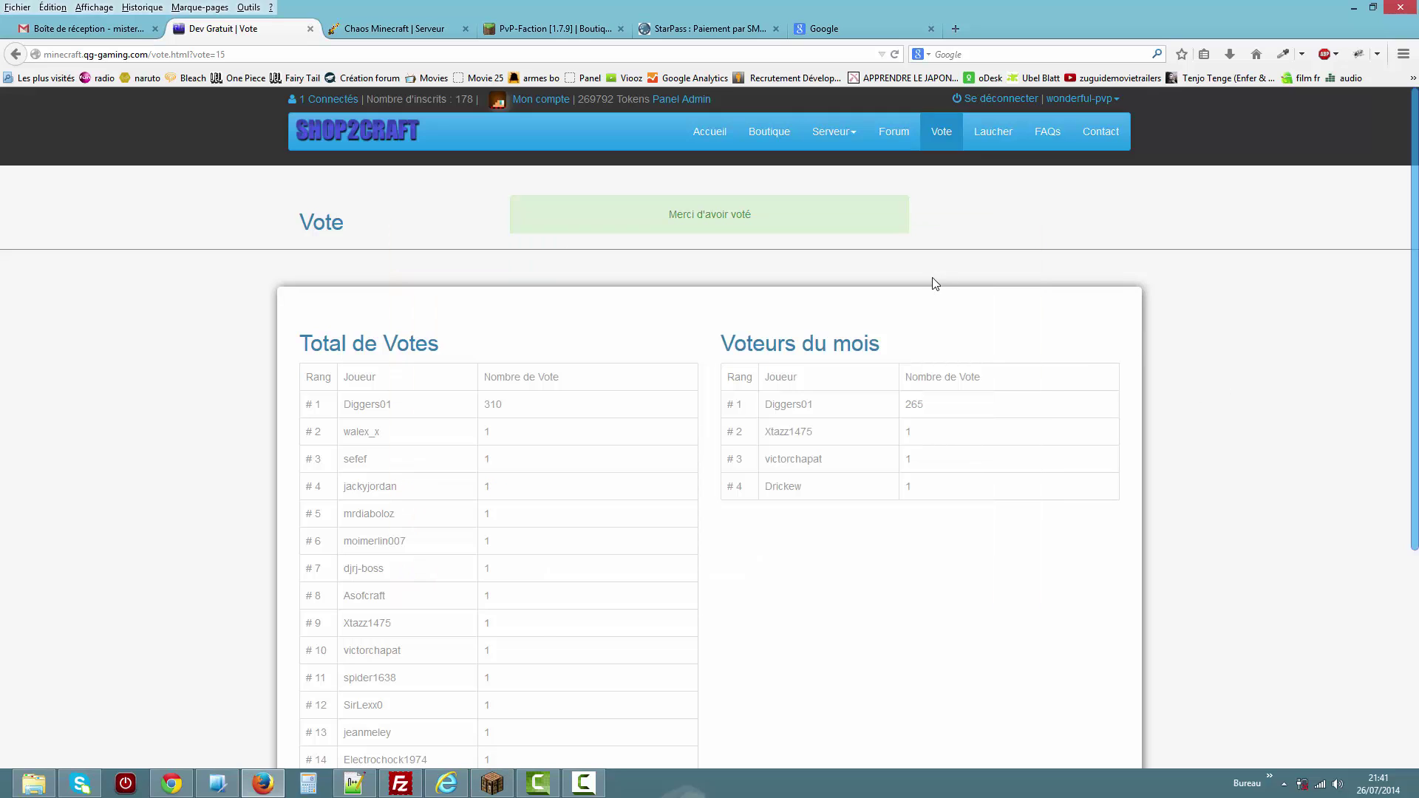
{"action": "left_click", "coordinate": [947, 146]}
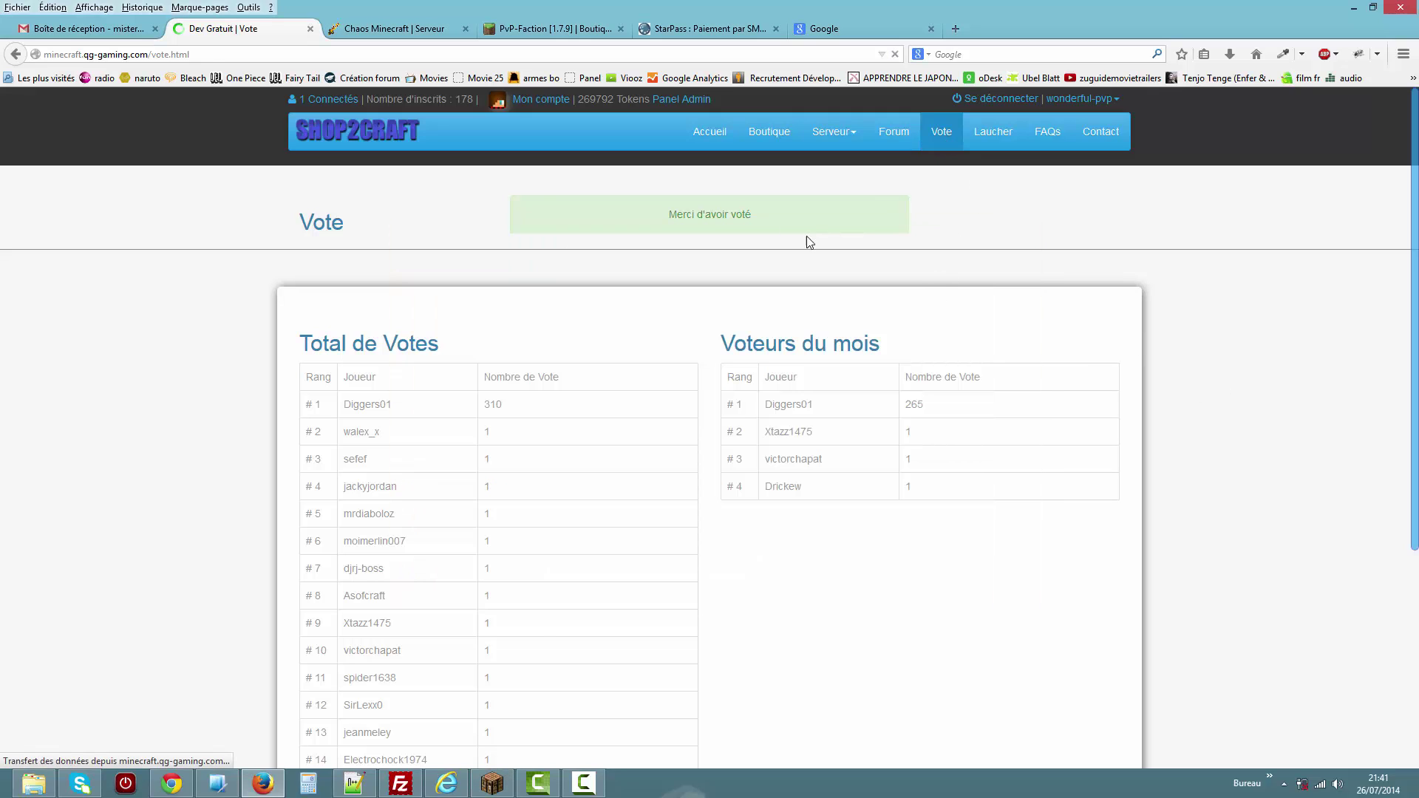
Vote on MC Paradize, confirm it, then open the Shop2craft server-list page.
{"action": "left_click", "coordinate": [849, 225]}
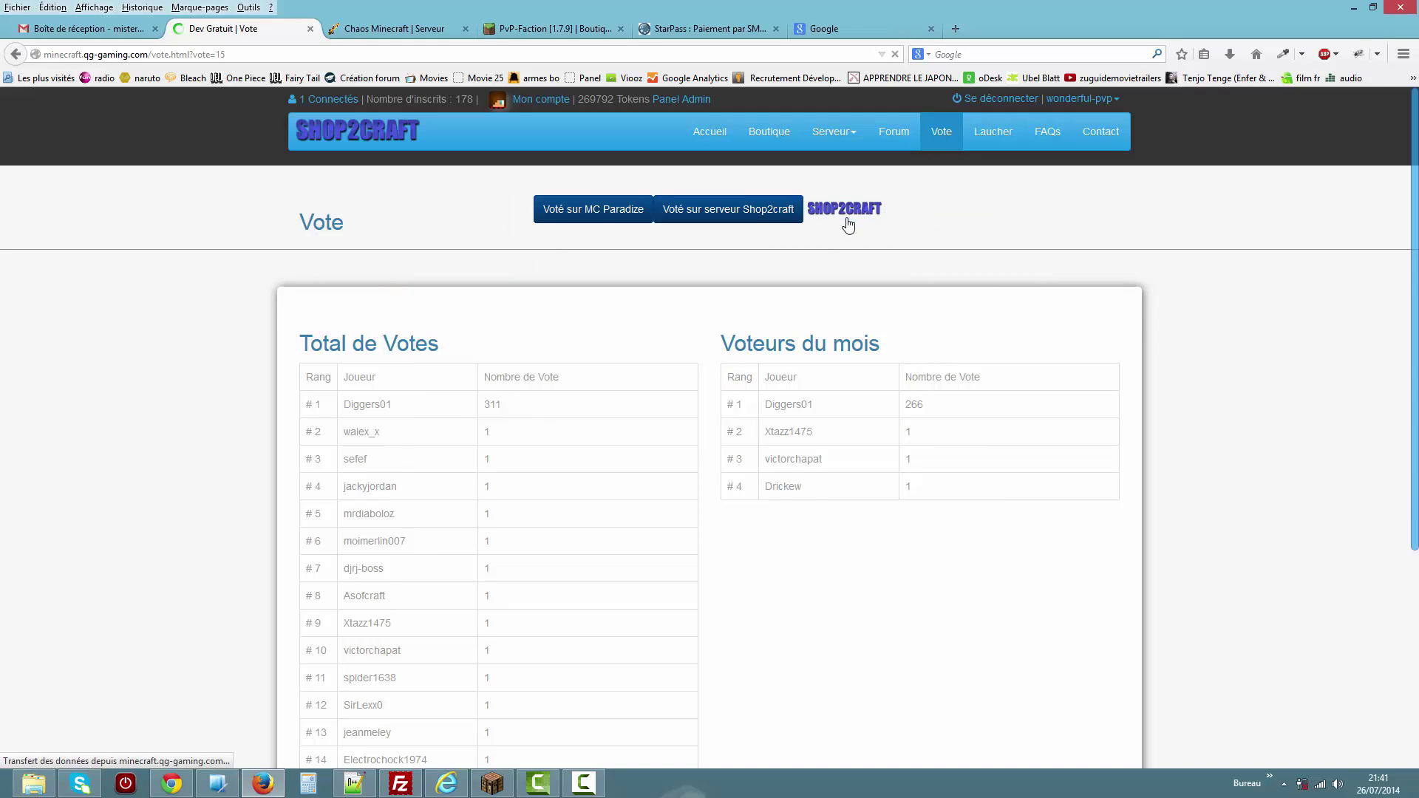
{"action": "left_click", "coordinate": [615, 263]}
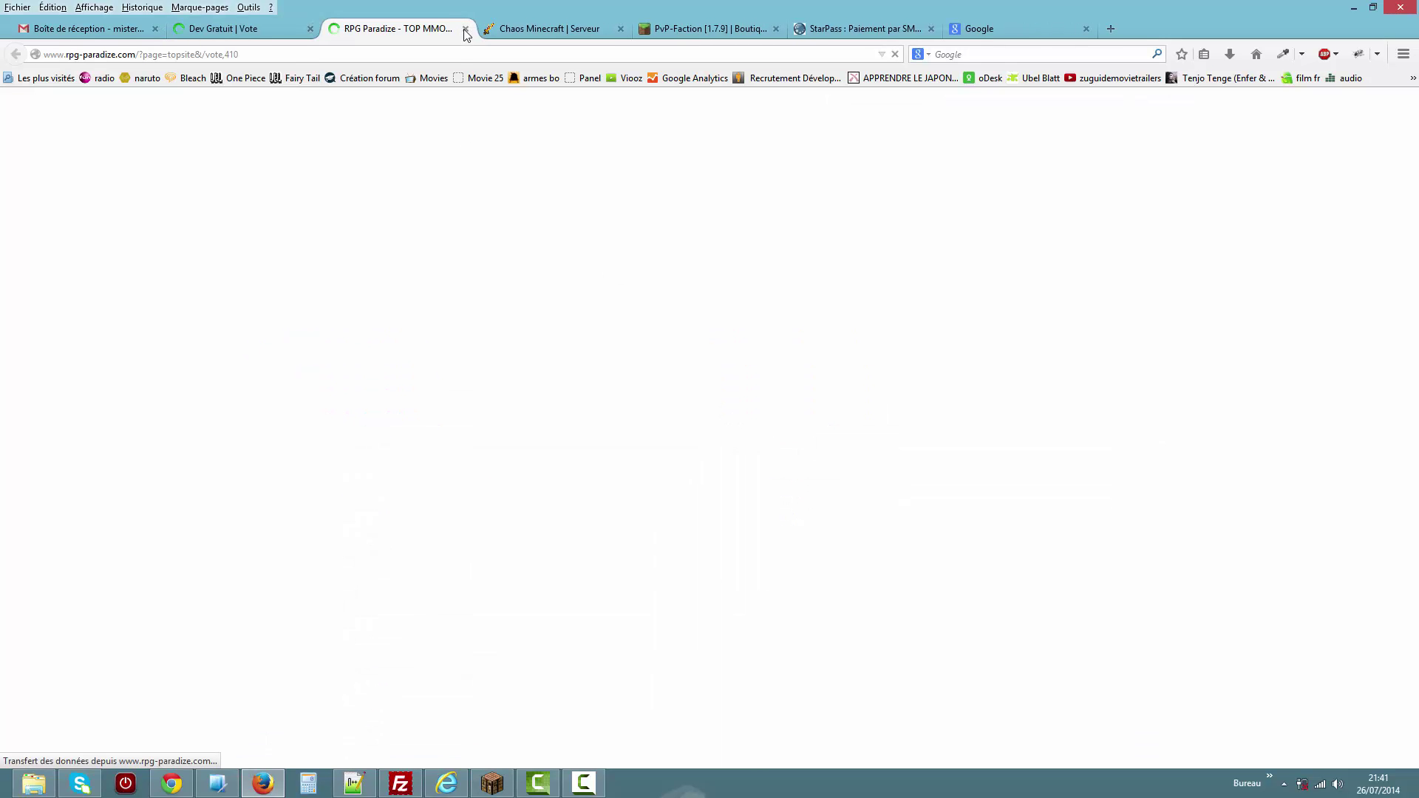
{"action": "left_click", "coordinate": [465, 28]}
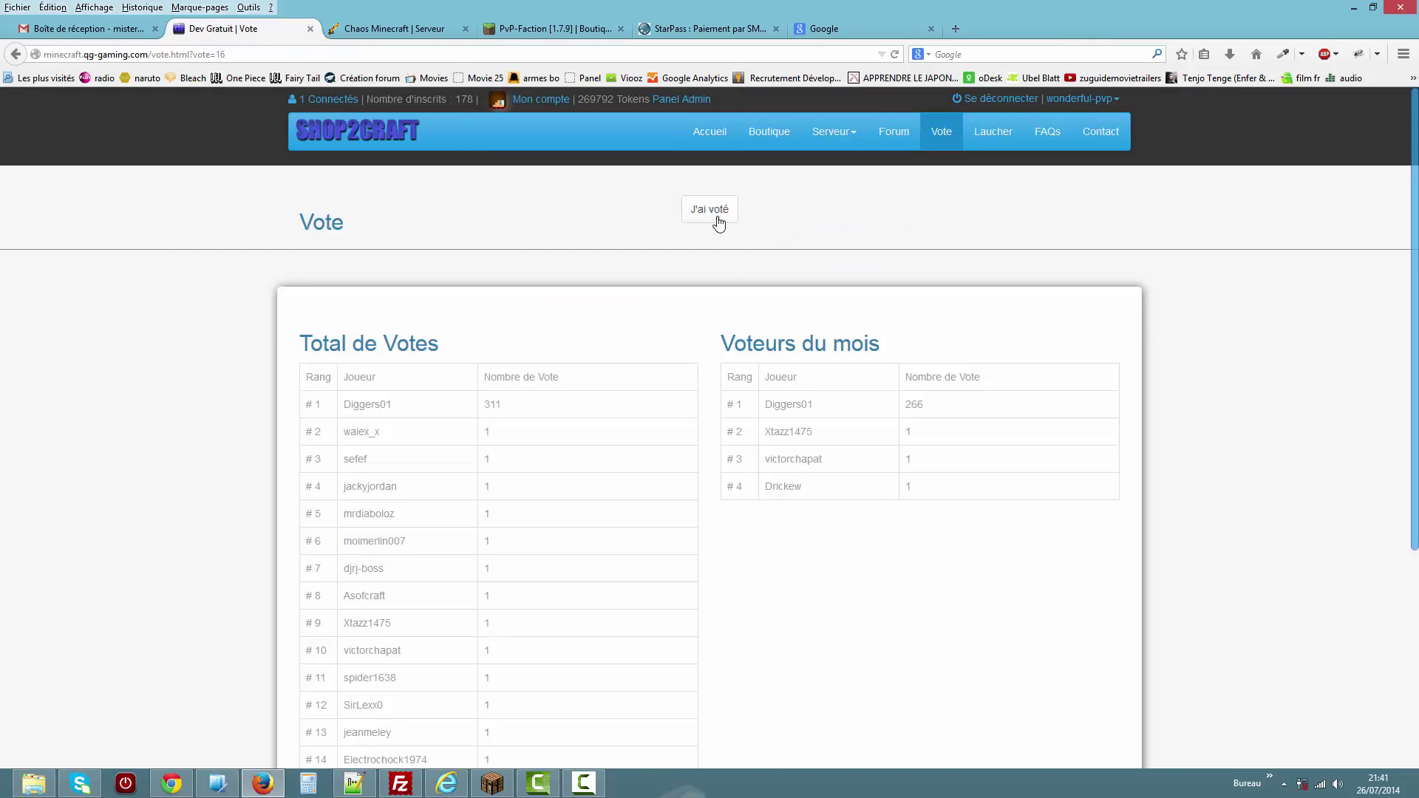
{"action": "left_click", "coordinate": [718, 222]}
{"action": "left_click", "coordinate": [728, 226]}
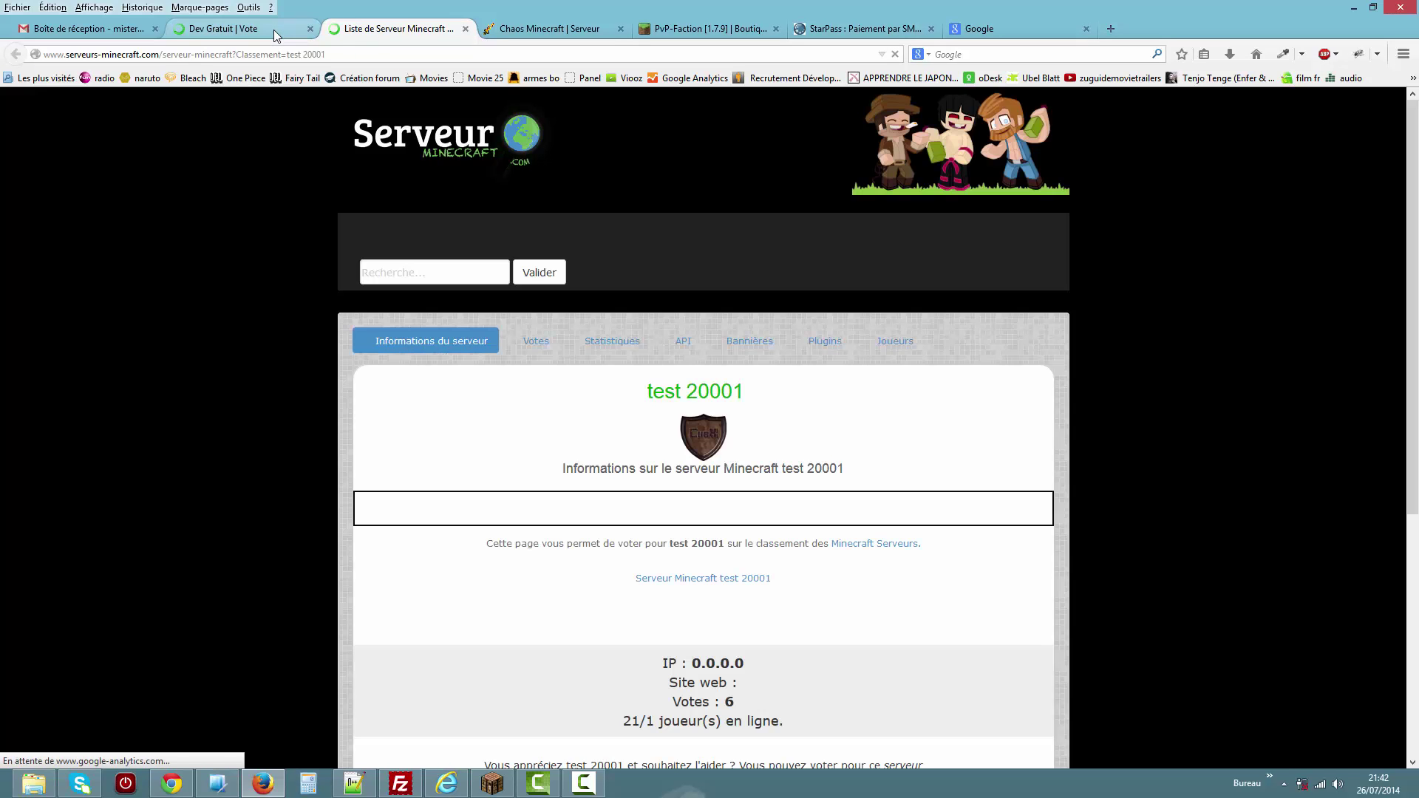
Vote for test 20001 on Serveurs-Minecraft.com and validate it, then return to the Shop2Craft vote tab.
{"action": "left_click", "coordinate": [274, 30]}
{"action": "left_click", "coordinate": [711, 216]}
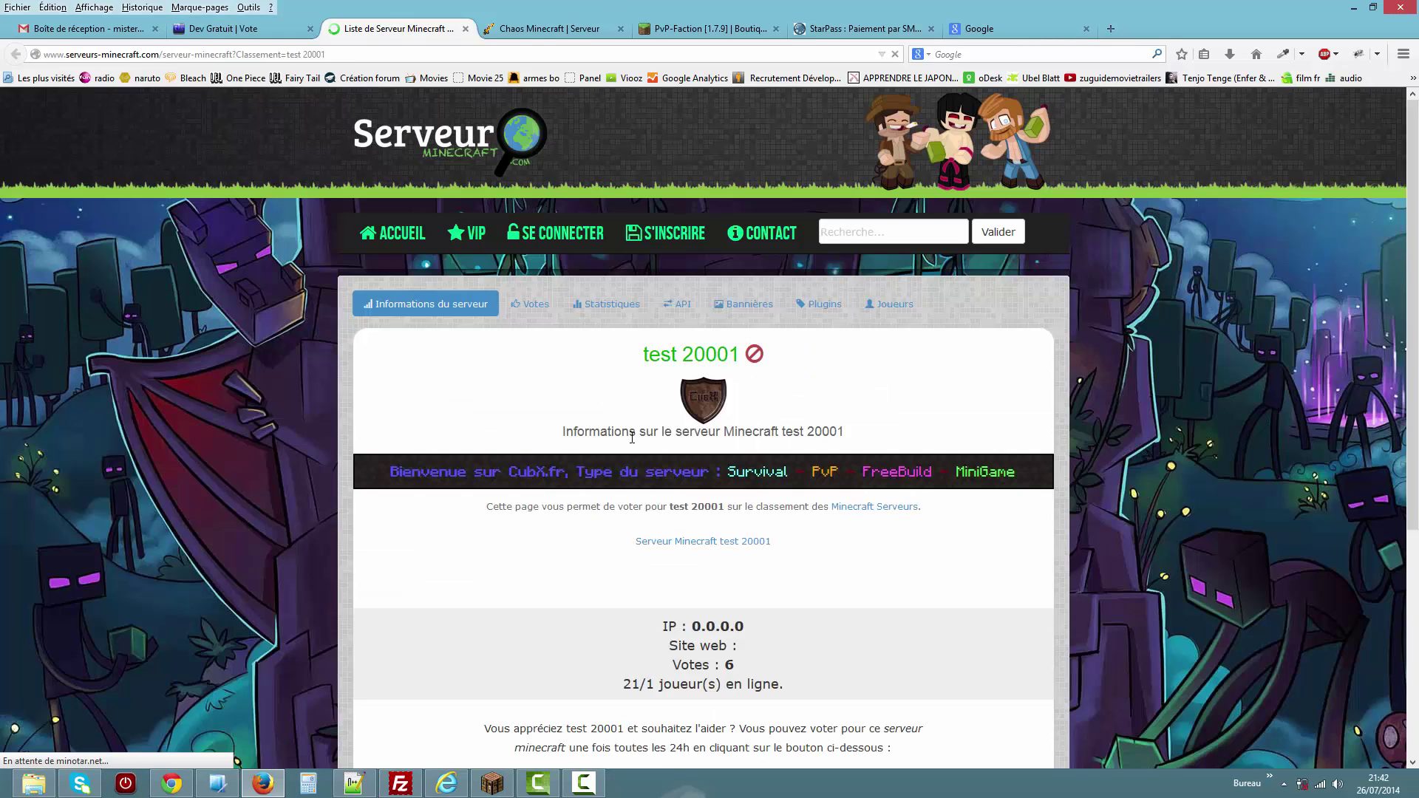
{"action": "scroll", "coordinate": [736, 673], "scroll_direction": "down", "scroll_amount": 3}
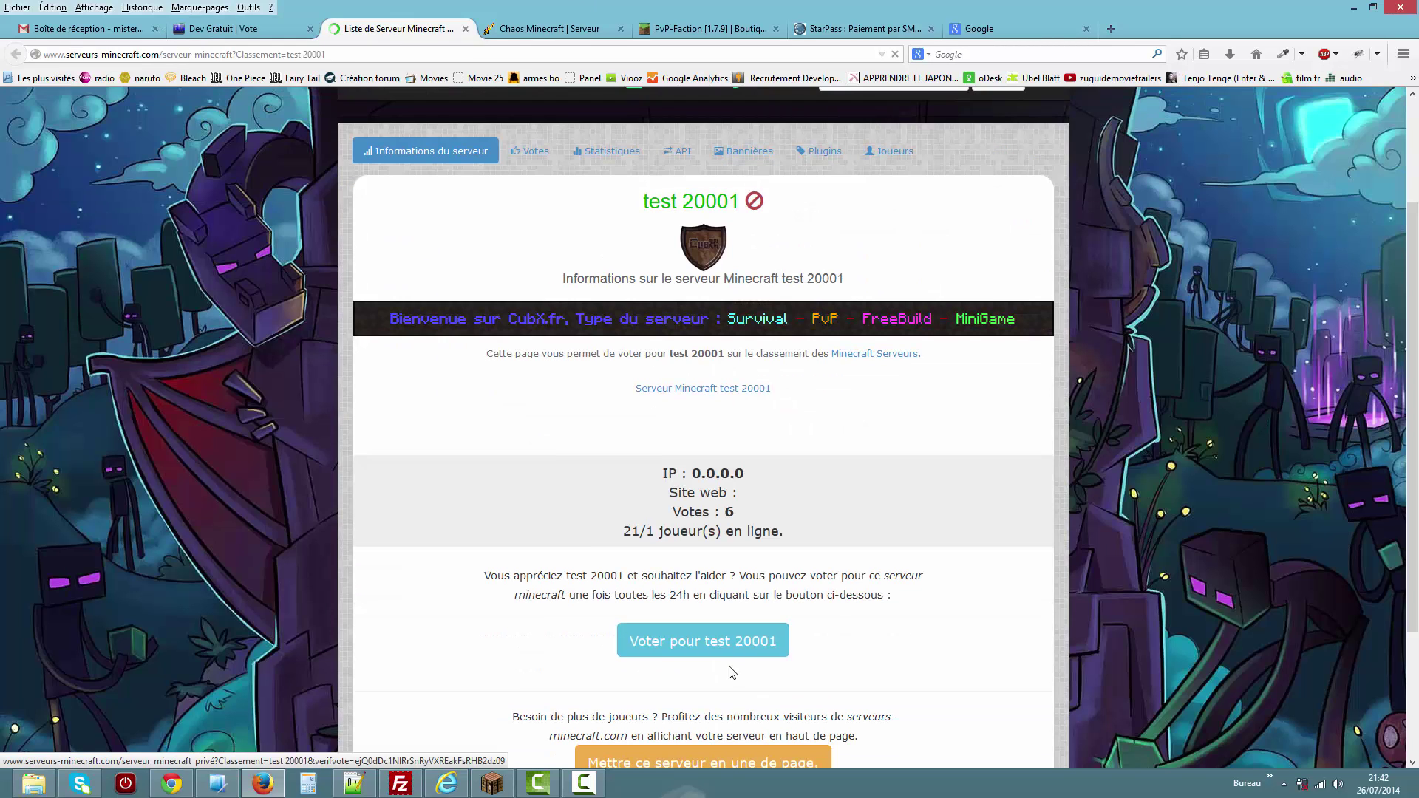
{"action": "left_click", "coordinate": [691, 643]}
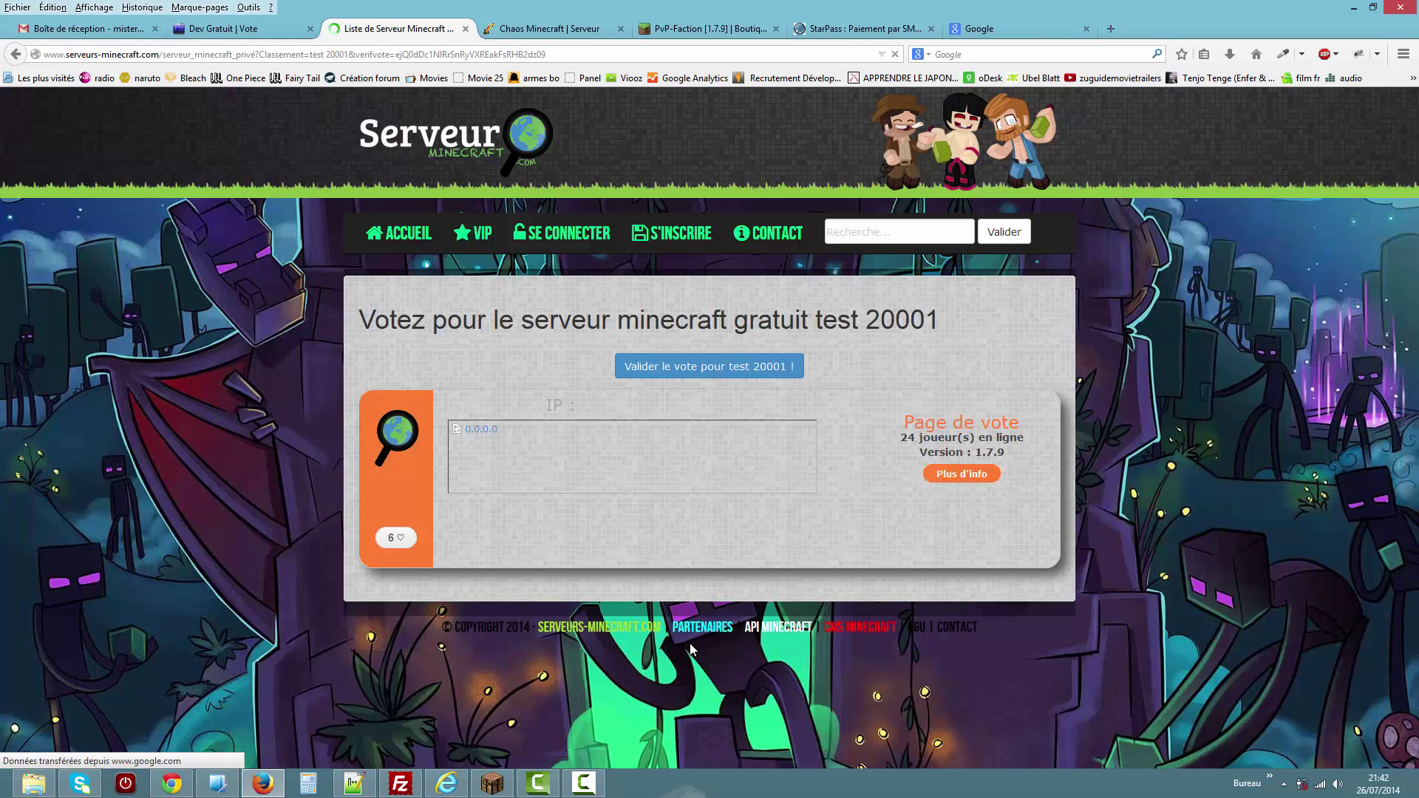
{"action": "left_click", "coordinate": [741, 378]}
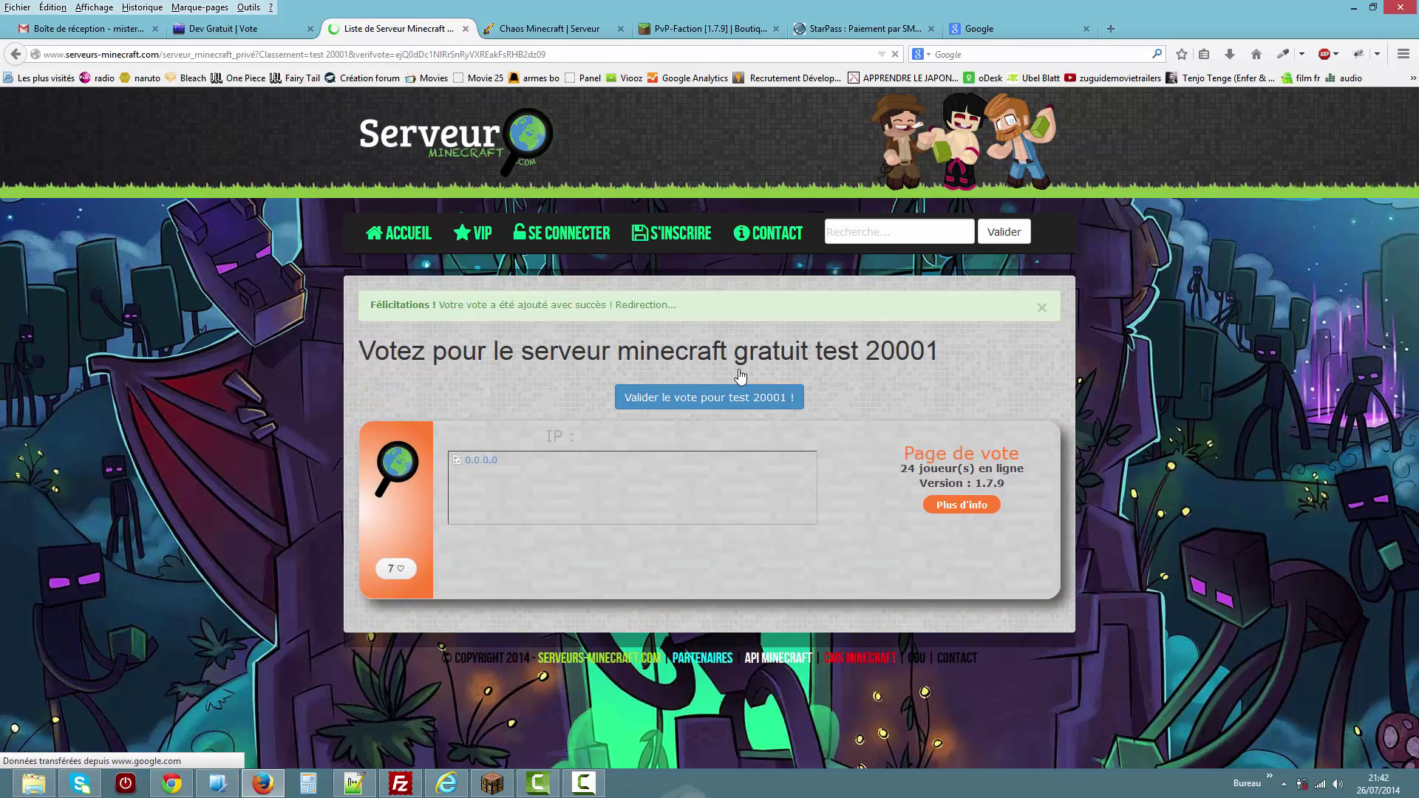
{"action": "key", "text": "ctrl+Page_Up"}
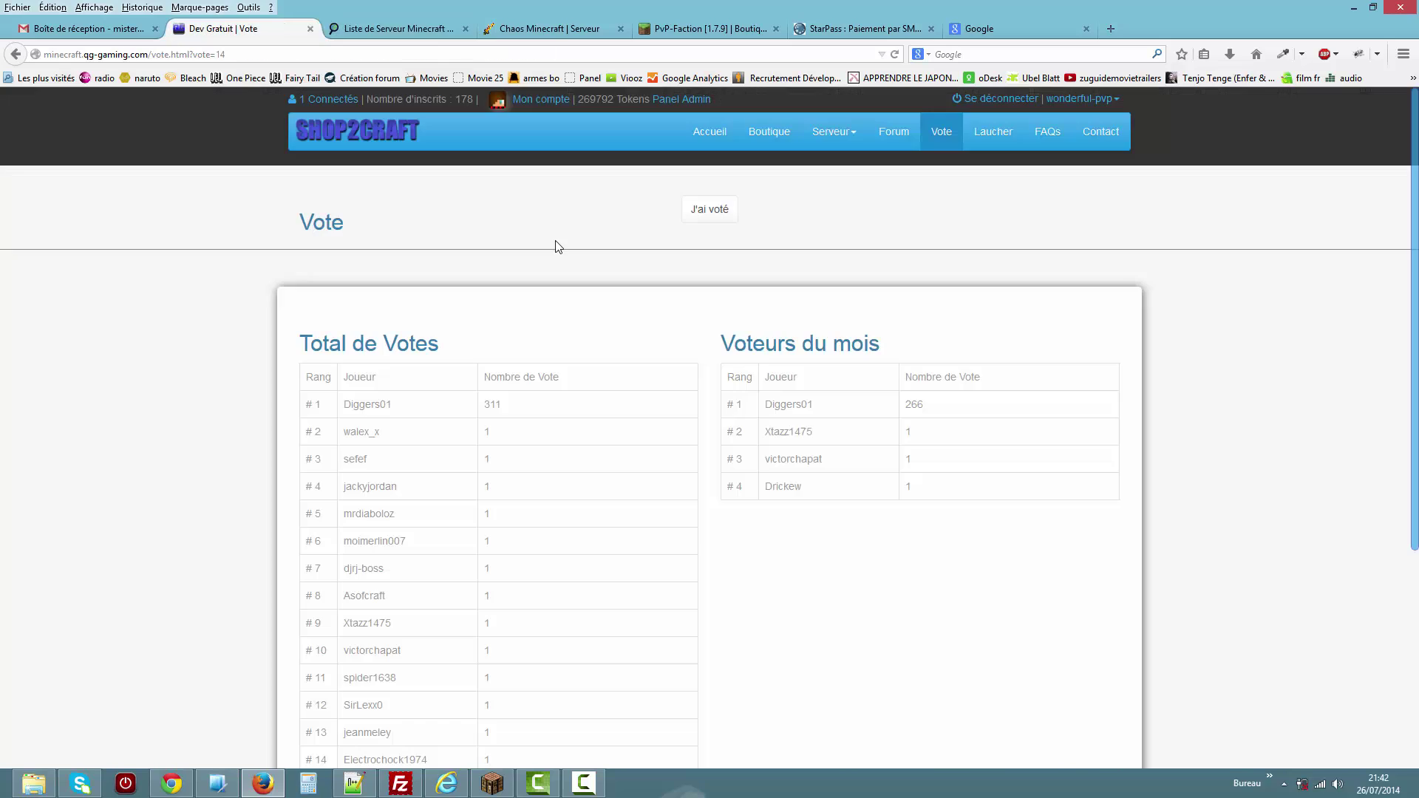
Confirm the vote and check the oak planks reward in the Minecraft inventory.
{"action": "left_click", "coordinate": [700, 210]}
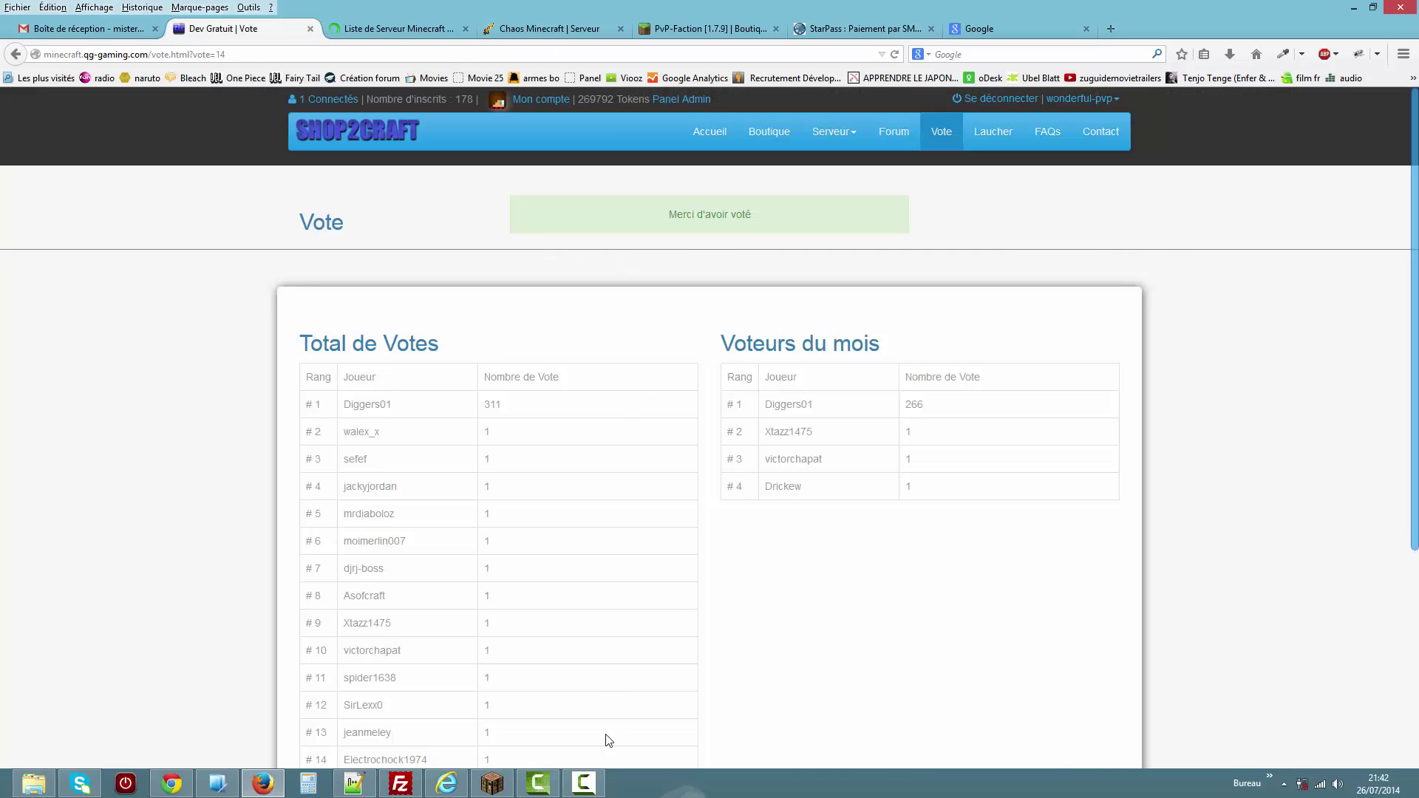
{"action": "left_click", "coordinate": [490, 786]}
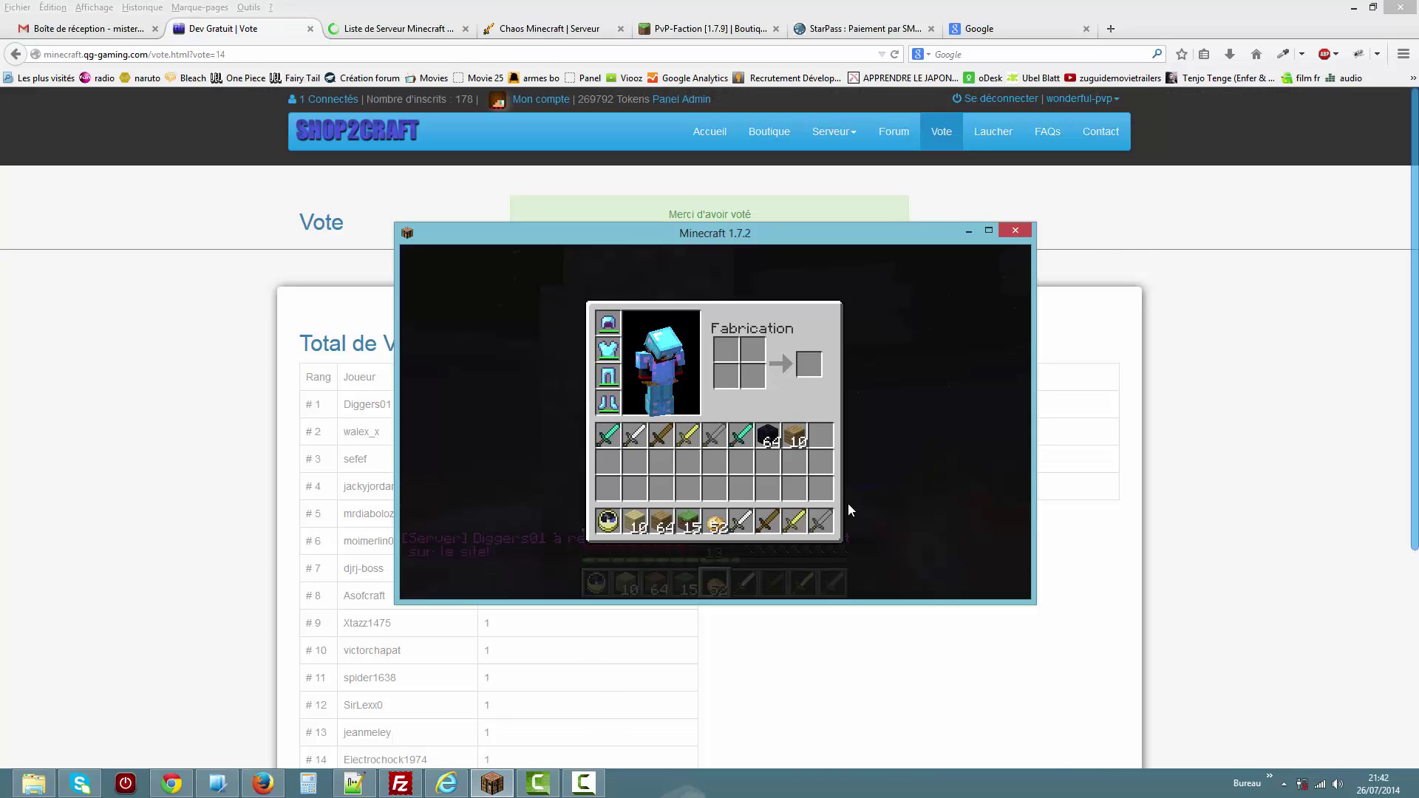
{"action": "key", "text": "e"}
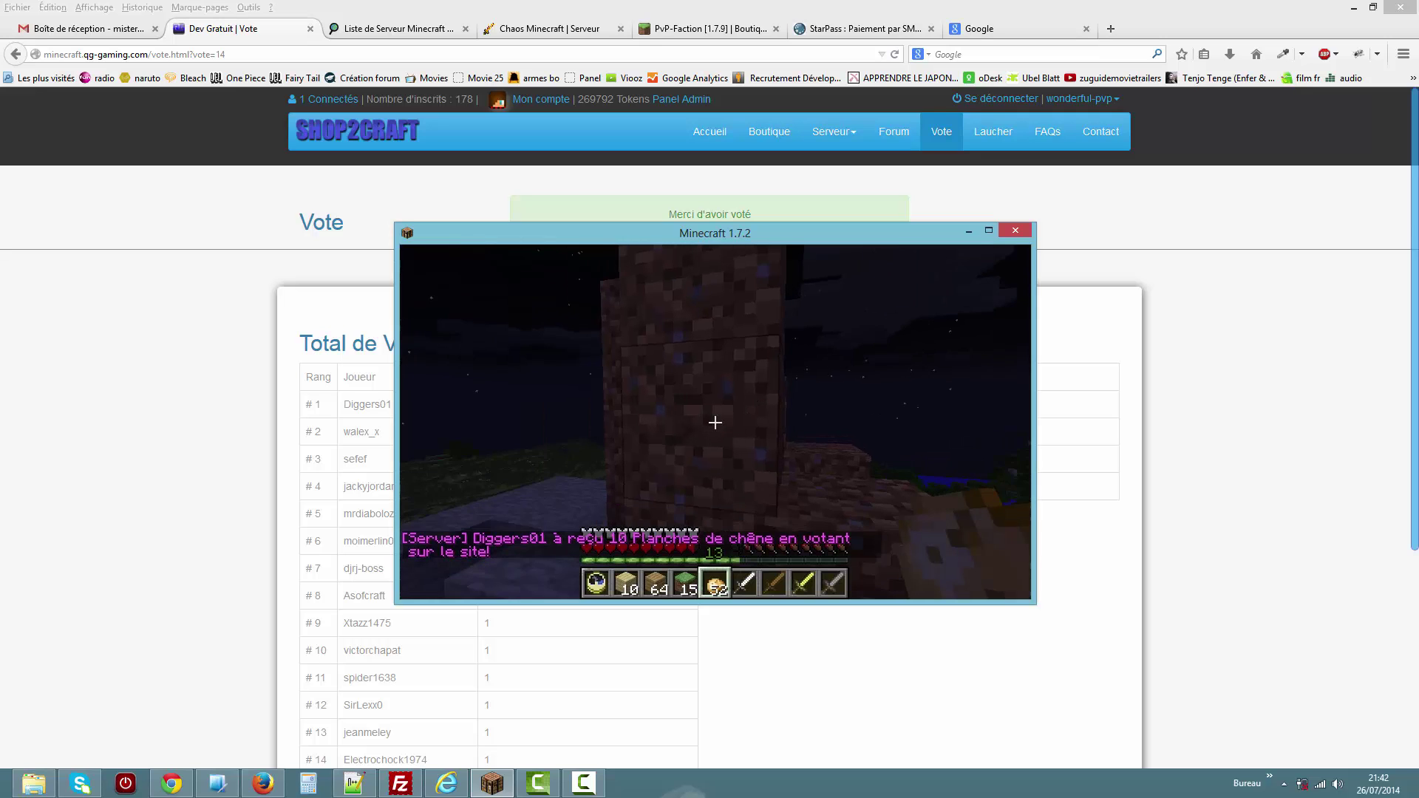
{"action": "key", "text": "e"}
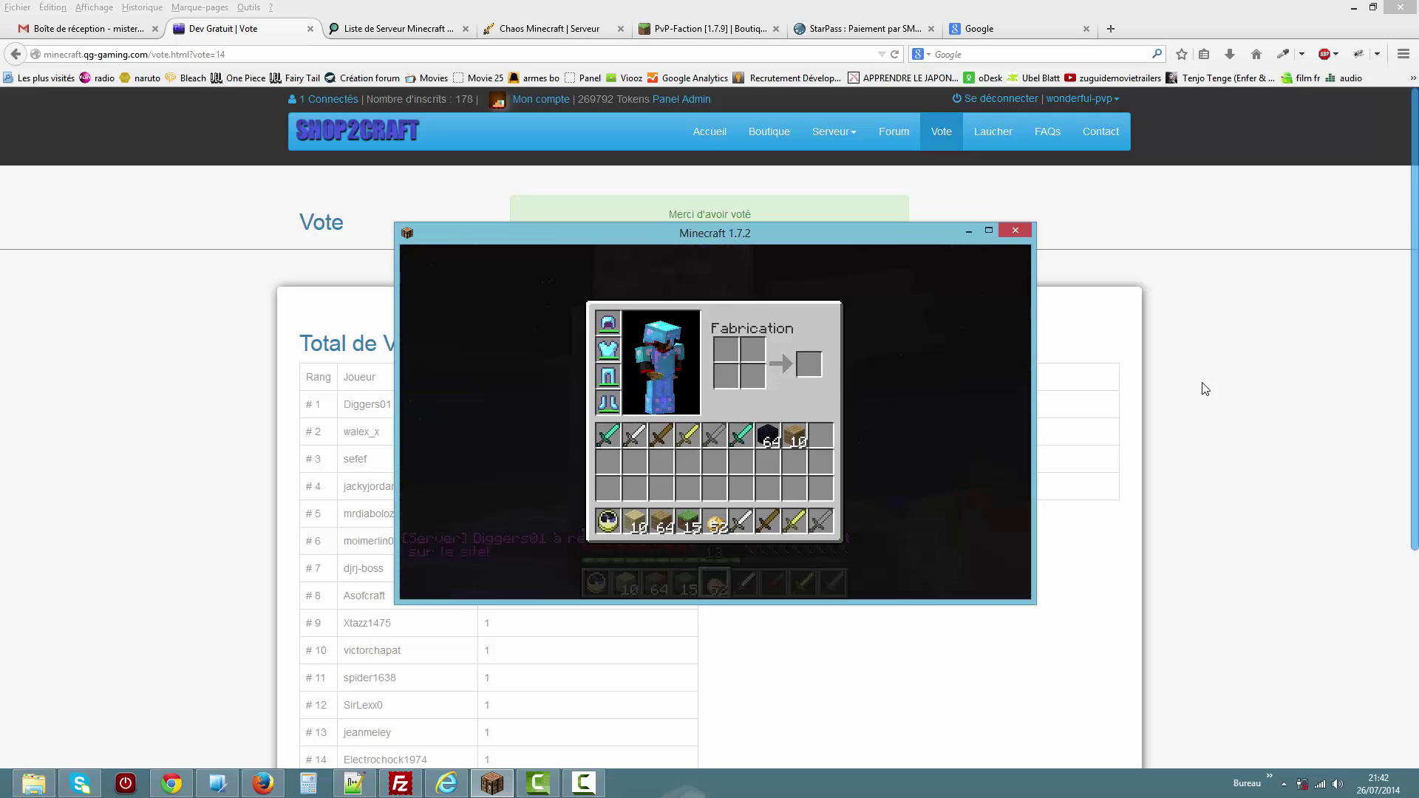
{"action": "left_click", "coordinate": [1102, 317]}
Reload the vote page and retry voting, getting the 23H 59m 48s wait warning (267 monthly).
{"action": "left_click", "coordinate": [941, 133]}
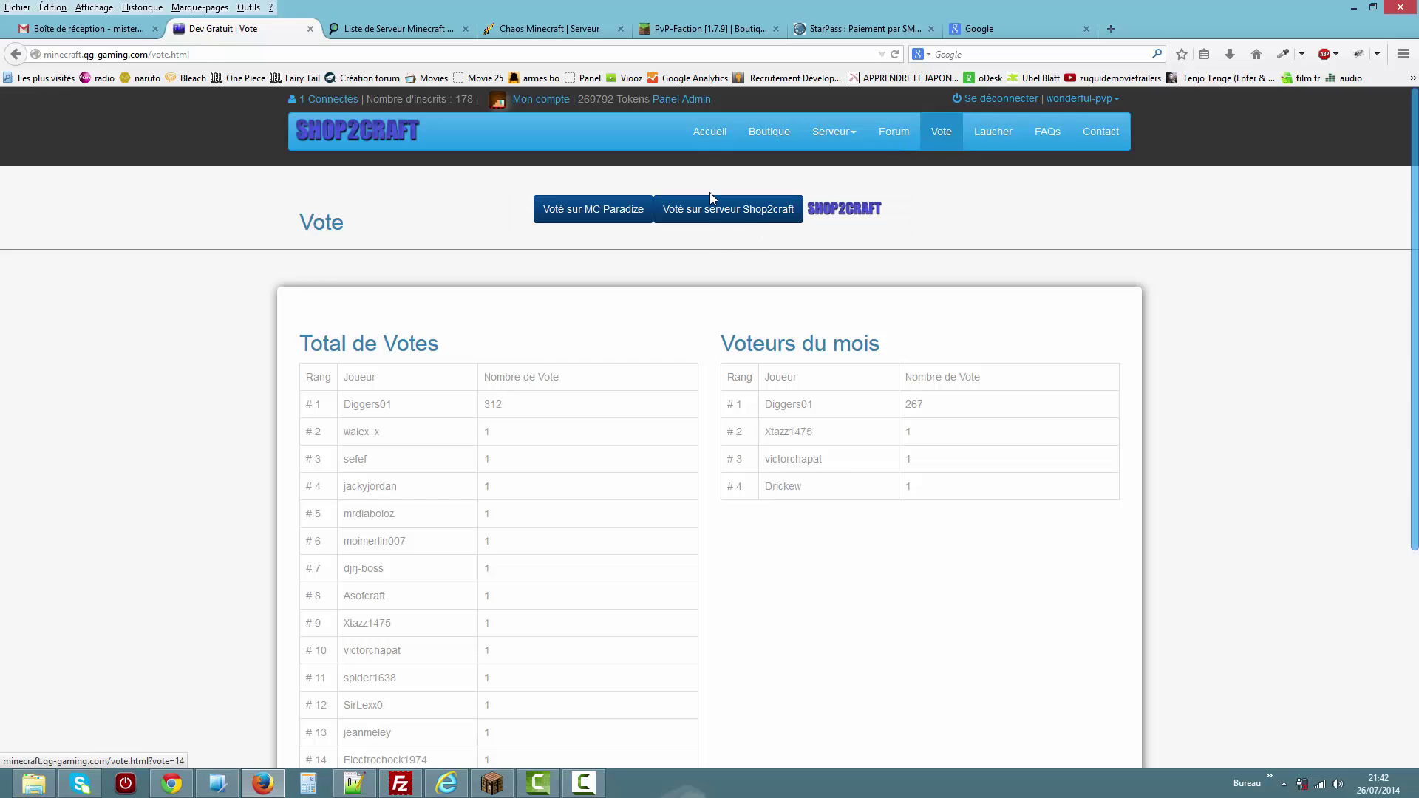
{"action": "left_click", "coordinate": [730, 216]}
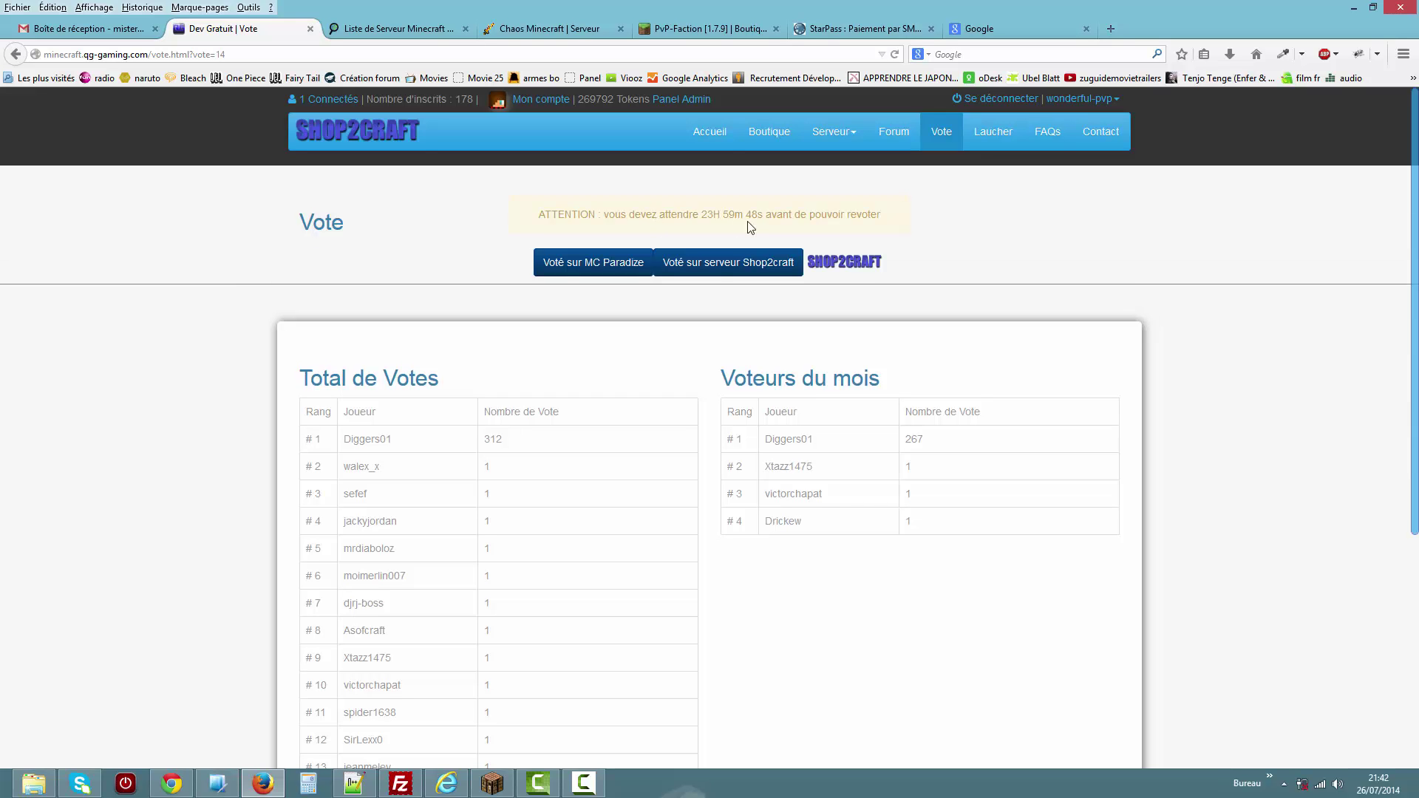
{"action": "left_click_drag", "start_coordinate": [657, 214], "coordinate": [758, 215]}
{"action": "left_click", "coordinate": [1033, 246]}
{"action": "double_click", "coordinate": [913, 441]}
{"action": "left_click", "coordinate": [841, 134]}
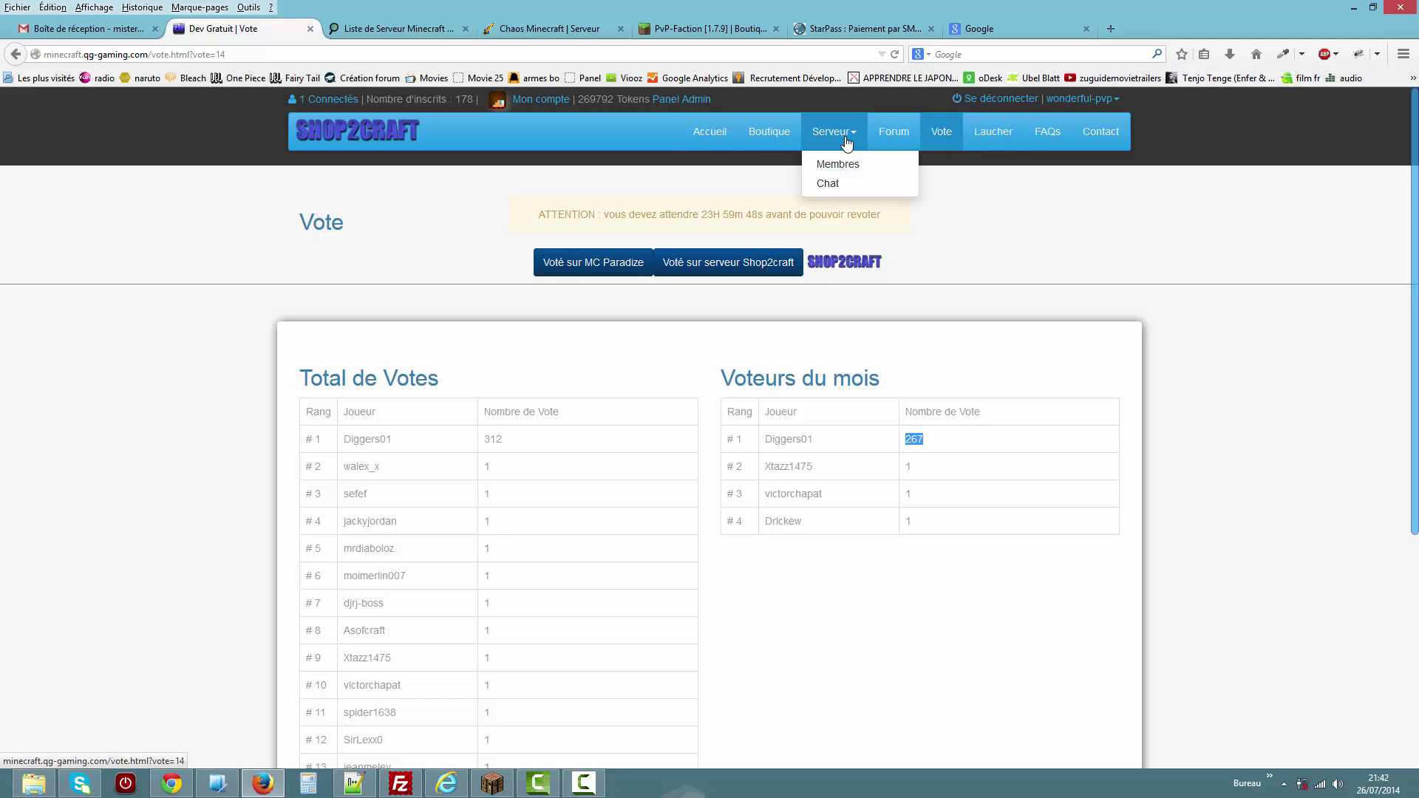
Post the message 'coucou' in the Serveur > Chat page.
{"action": "left_click", "coordinate": [843, 185]}
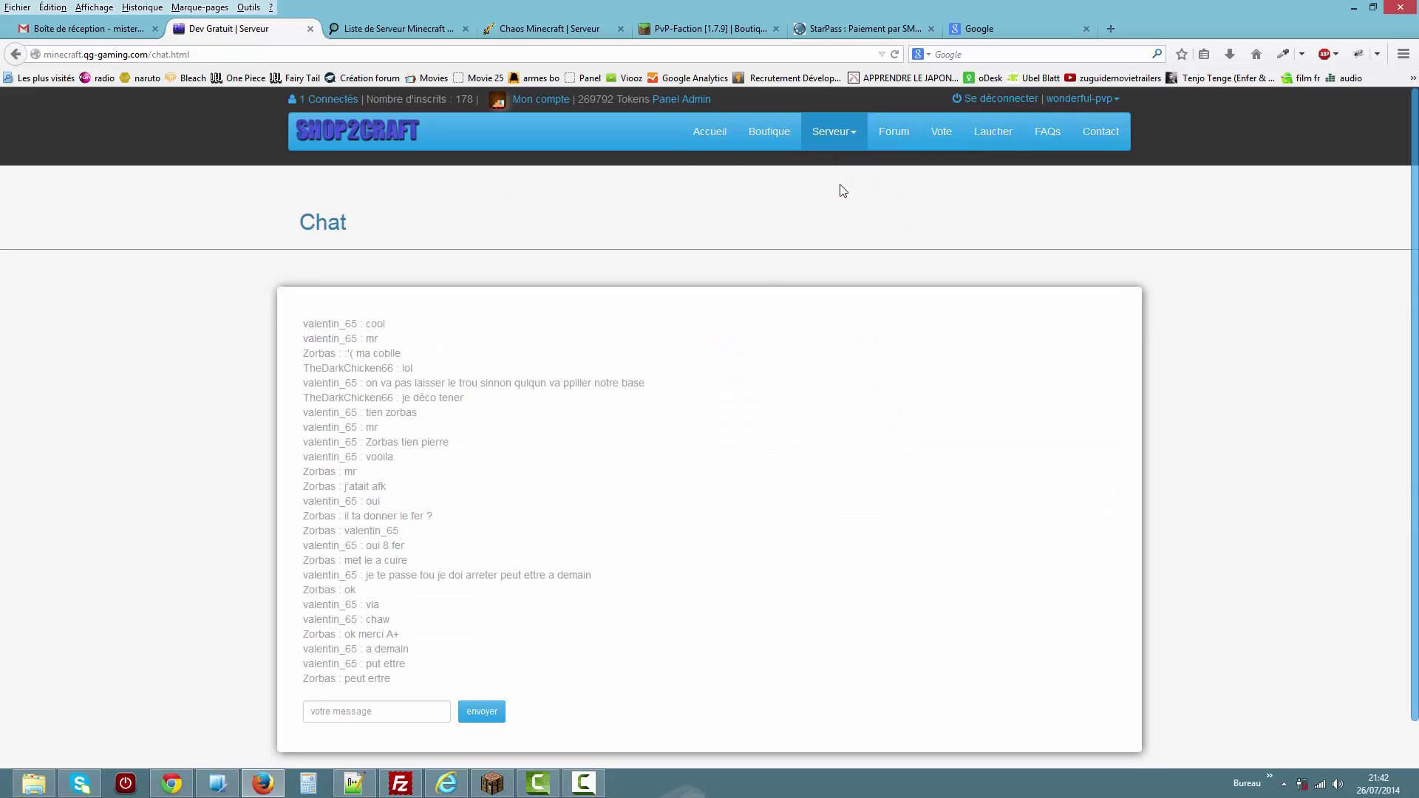
{"action": "left_click", "coordinate": [388, 714]}
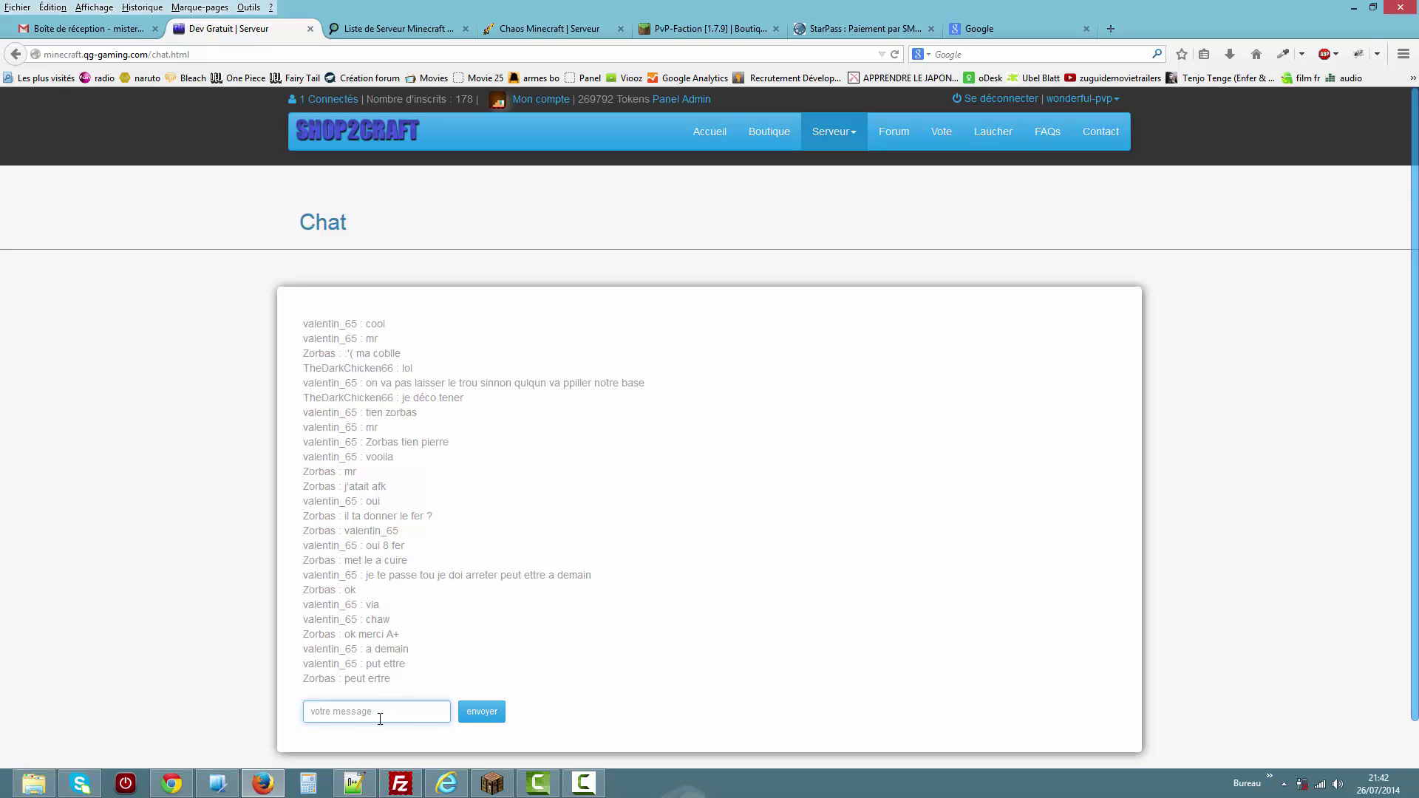
{"action": "left_click", "coordinate": [396, 706]}
{"action": "left_click", "coordinate": [366, 715]}
{"action": "type", "text": "coucou"}
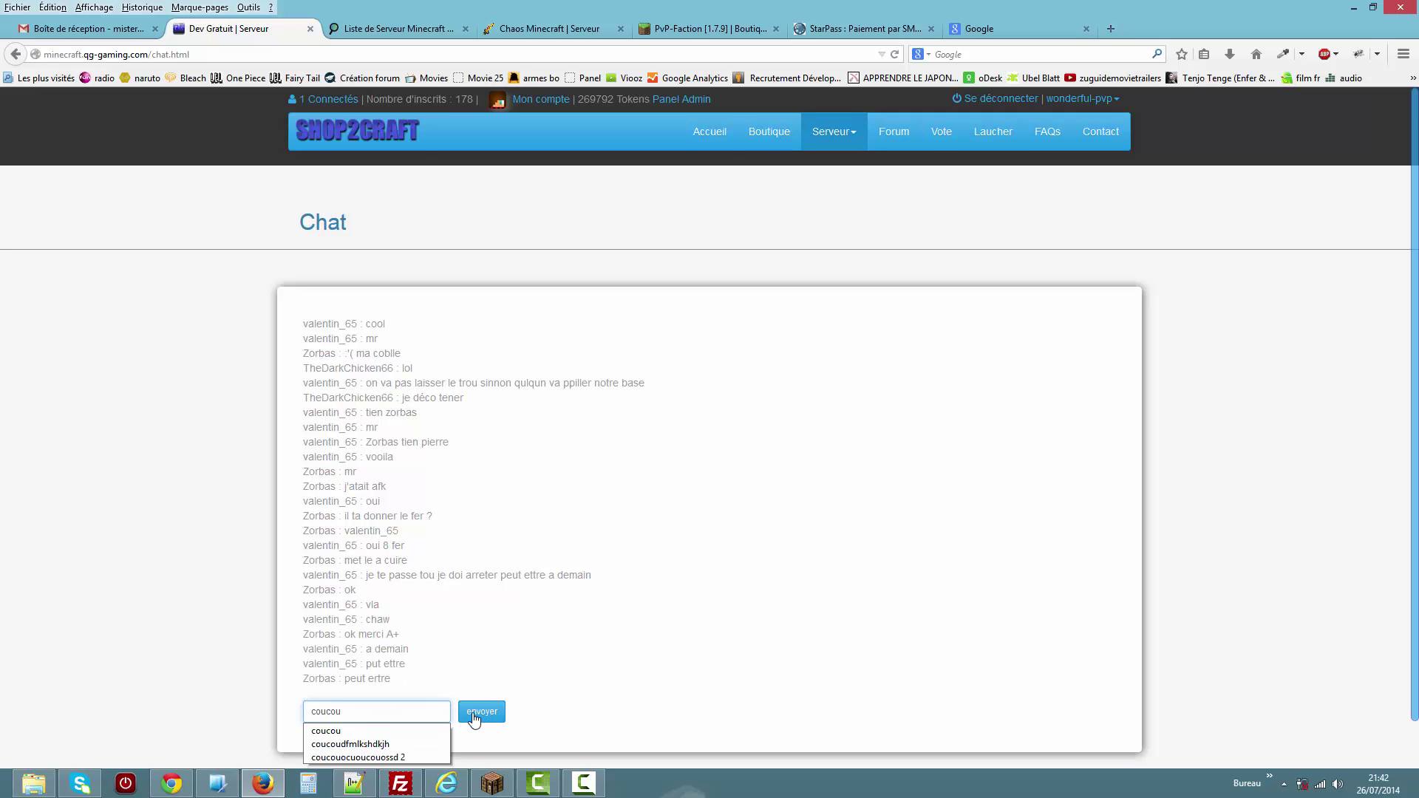
{"action": "left_click", "coordinate": [477, 717]}
Check that 'coucou' appears in the Minecraft game chat, then return to Firefox.
{"action": "left_click", "coordinate": [492, 784]}
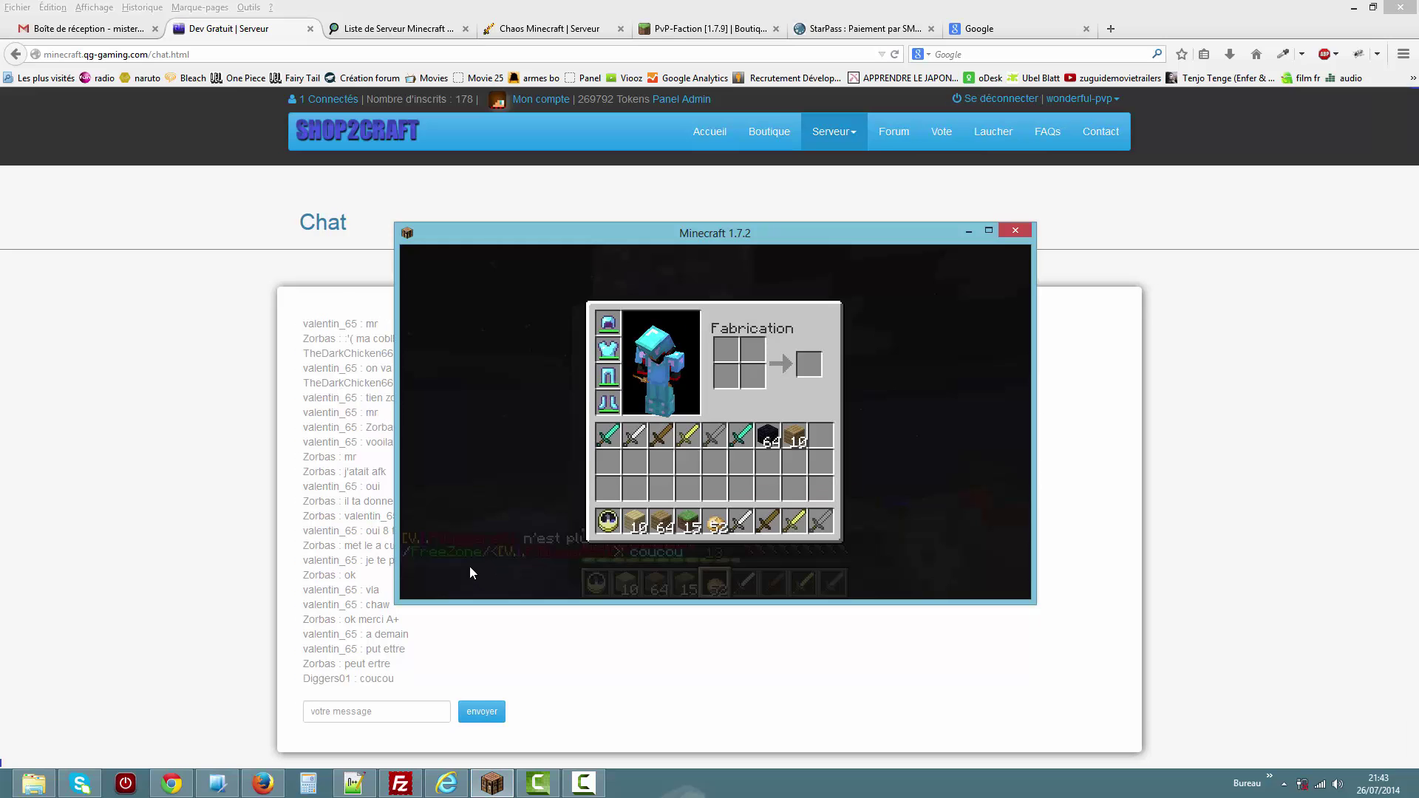
{"action": "key", "text": "e"}
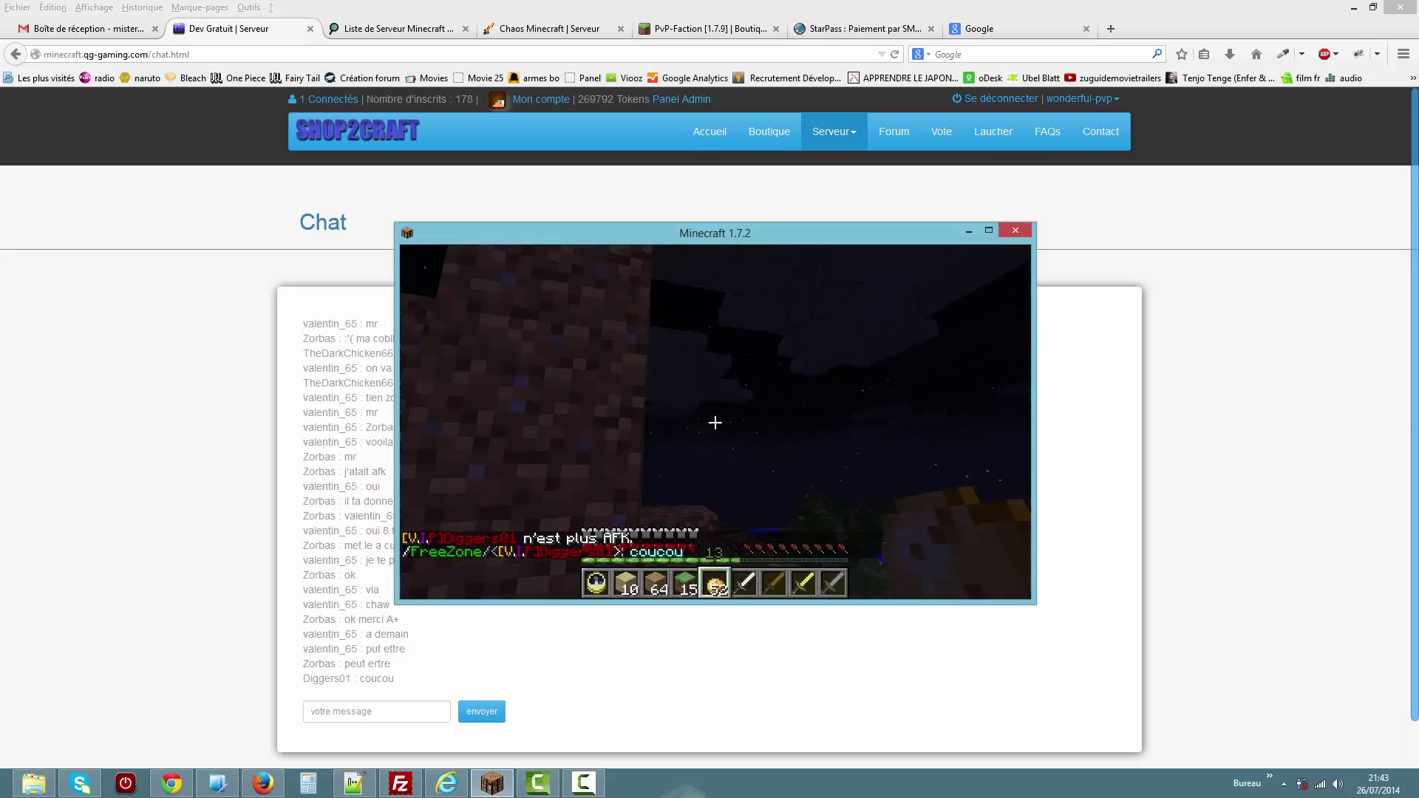
{"action": "key", "text": "t"}
{"action": "left_click", "coordinate": [1347, 454]}
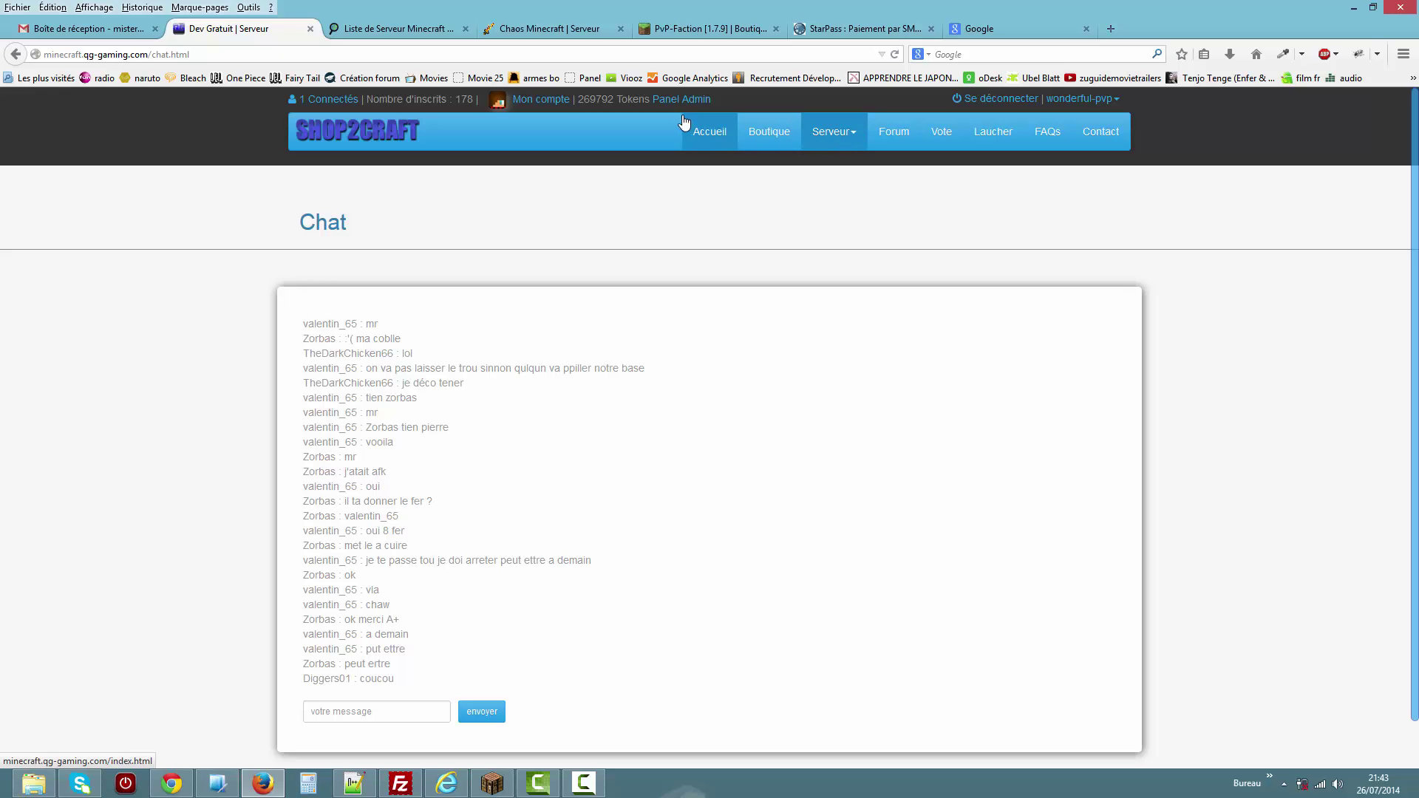
Open the Mon compte page and briefly view the password and e-mail change forms.
{"action": "left_click", "coordinate": [555, 101]}
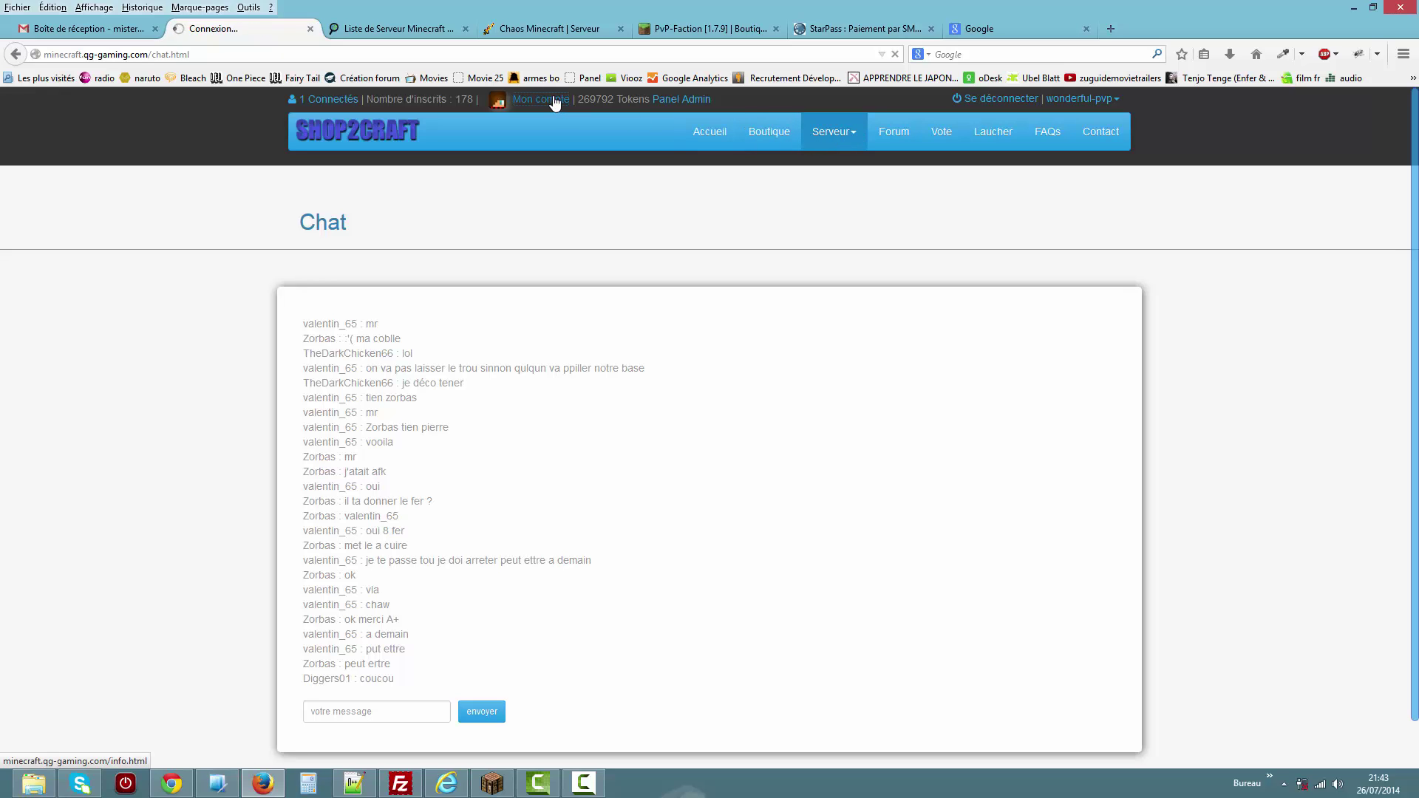
{"action": "left_click_drag", "start_coordinate": [536, 368], "coordinate": [485, 385]}
{"action": "left_click", "coordinate": [1107, 390]}
{"action": "left_click", "coordinate": [1098, 386]}
{"action": "left_click", "coordinate": [1102, 417]}
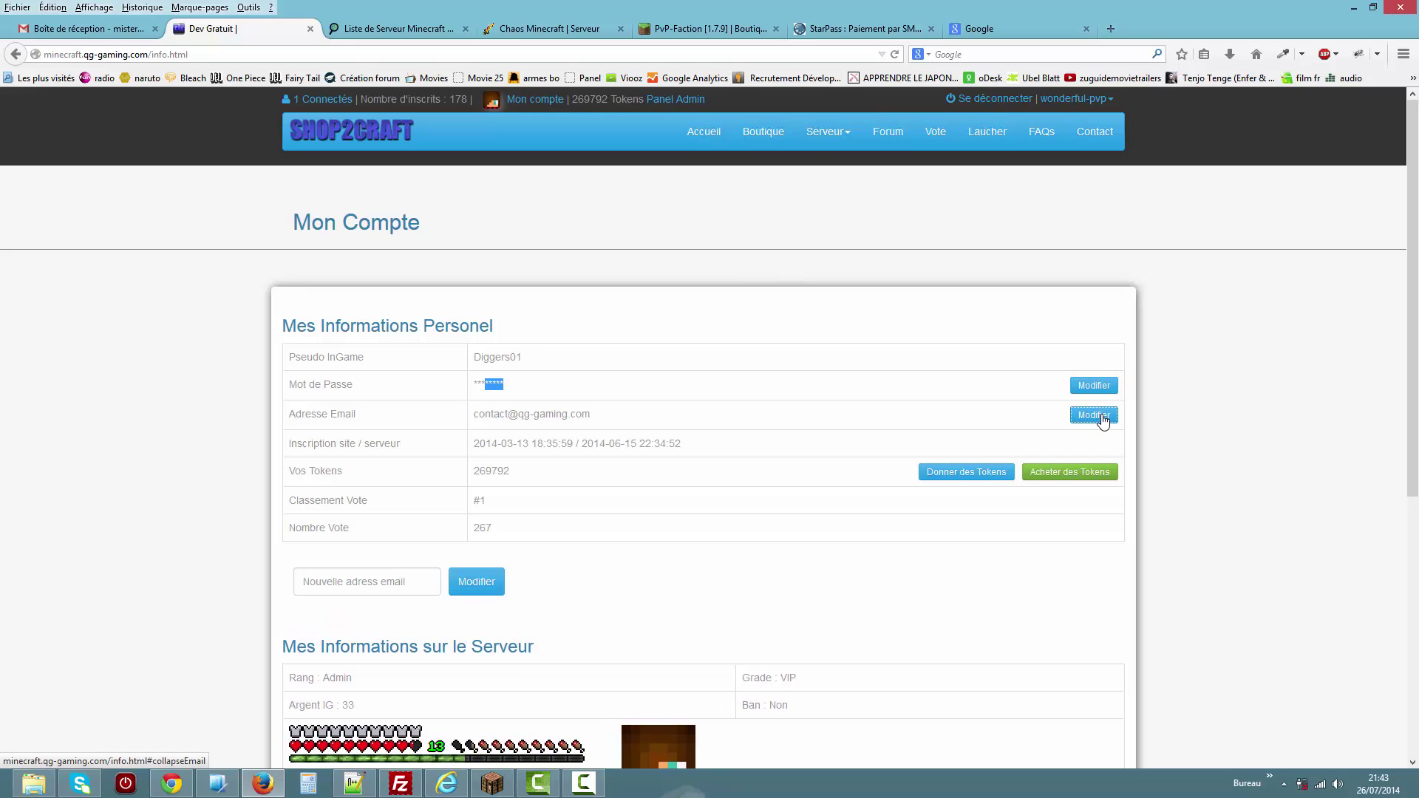
{"action": "left_click", "coordinate": [970, 475]}
Try to give 10 tokens to your own player name, which is refused.
{"action": "left_click", "coordinate": [408, 581]}
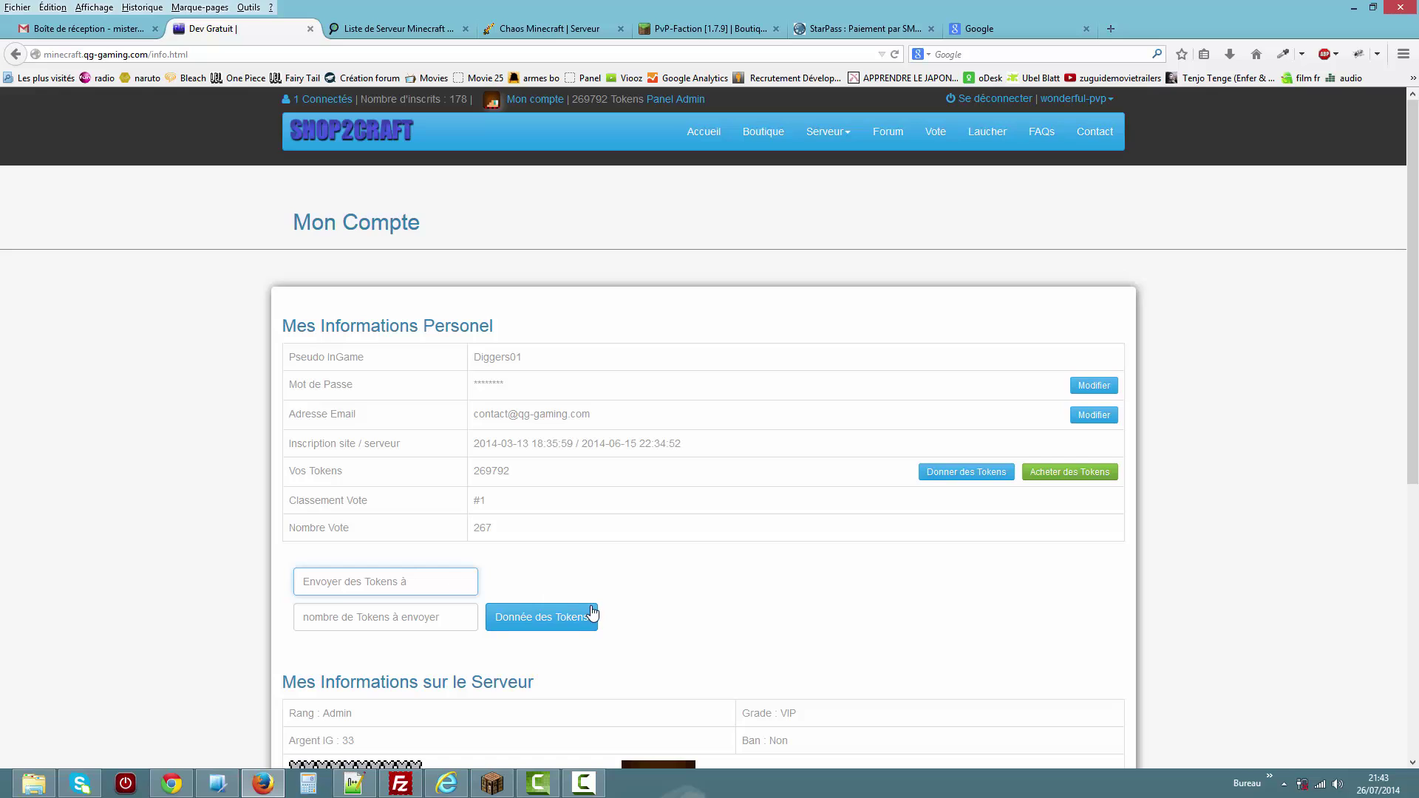
{"action": "left_click", "coordinate": [761, 569]}
{"action": "left_click", "coordinate": [433, 580]}
{"action": "type", "text": "Diggers01"}
{"action": "key", "text": "Tab"}
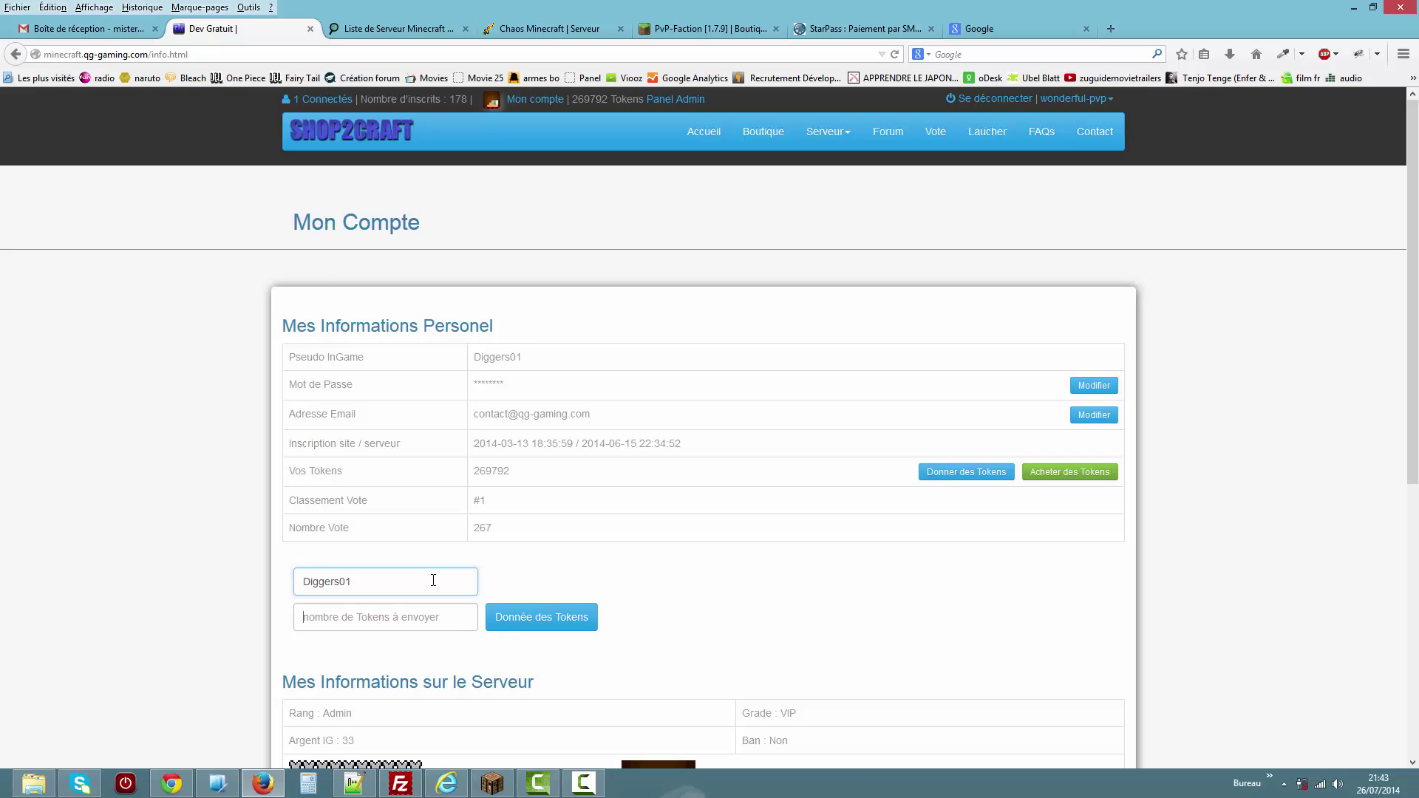
{"action": "type", "text": "10"}
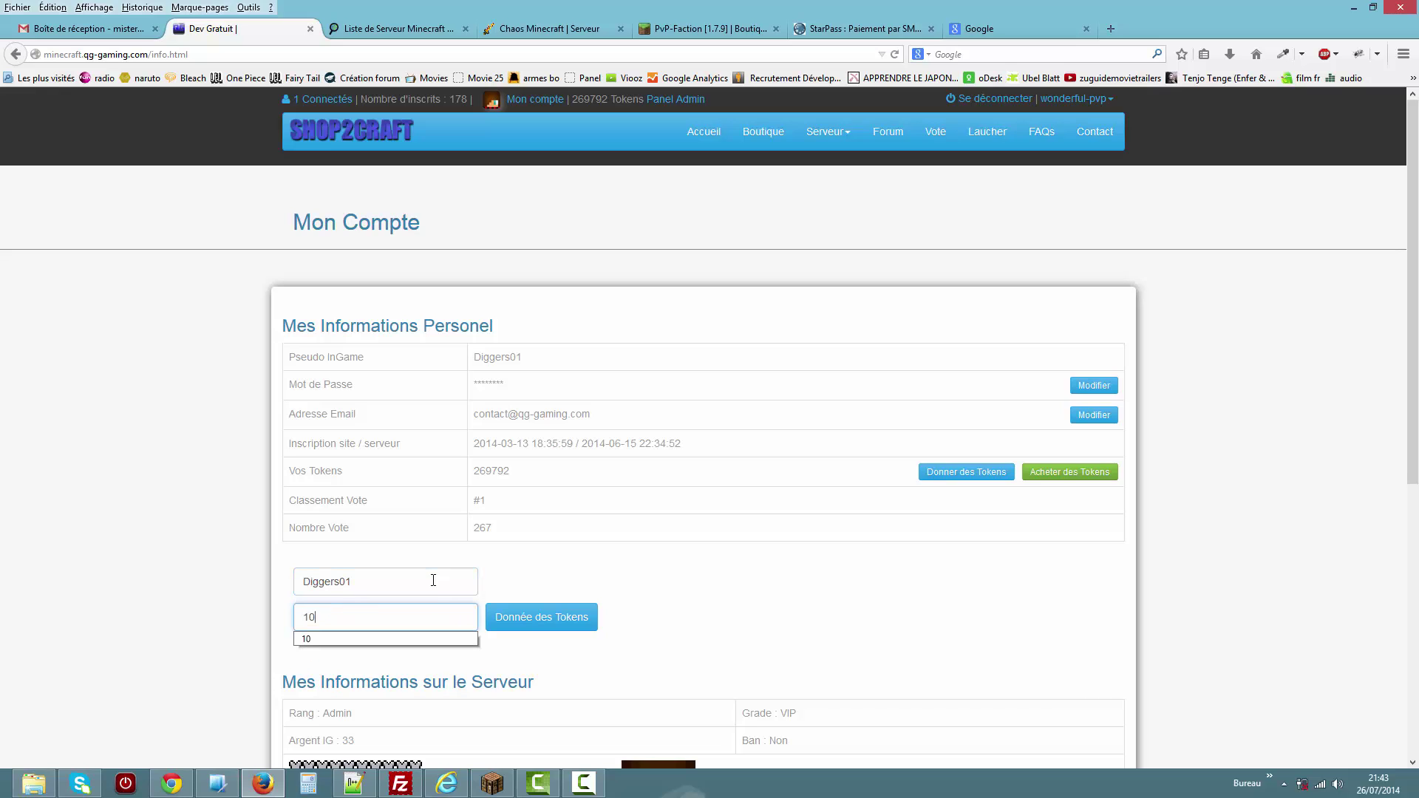
{"action": "left_click", "coordinate": [521, 628]}
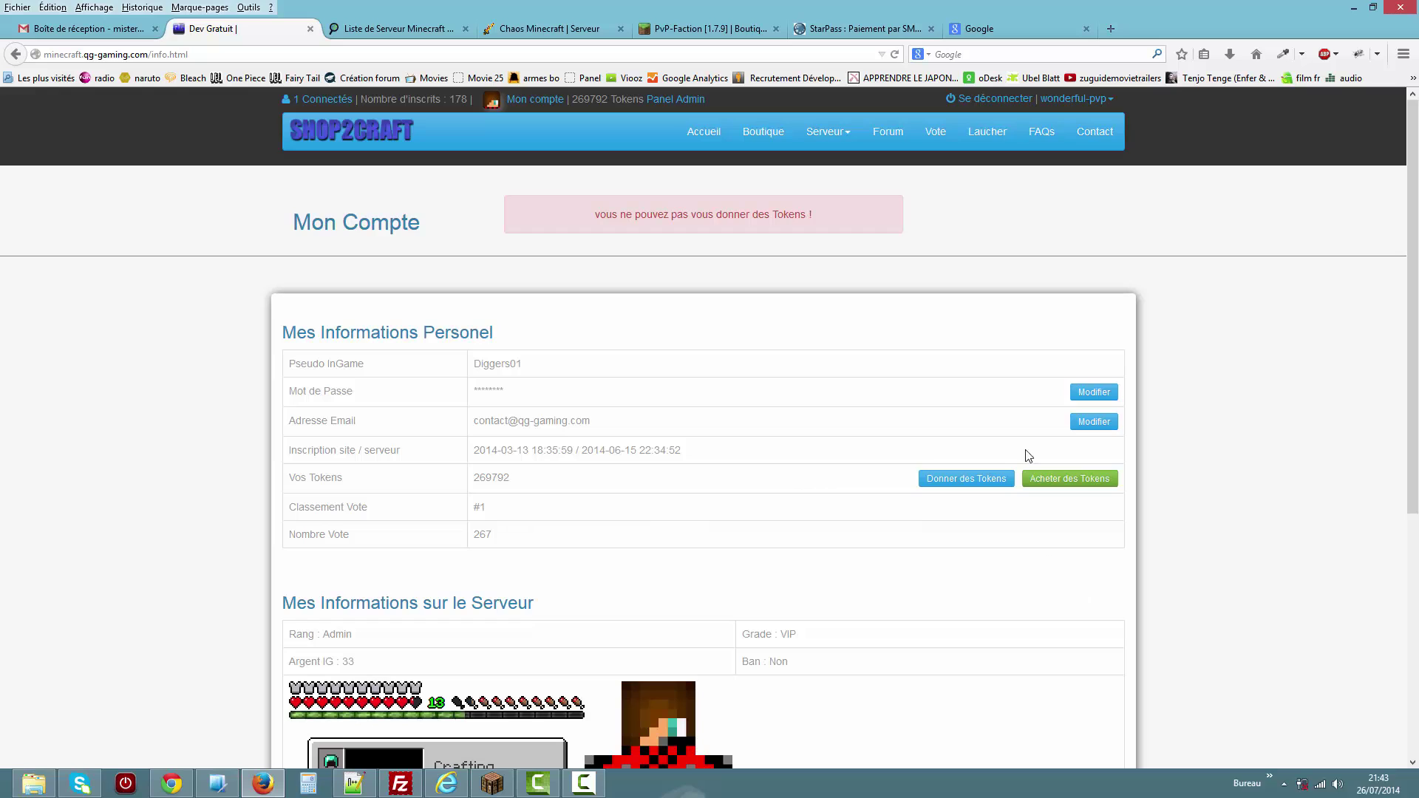
Highlight the 269792 token balance, #1 vote ranking and 267 votes.
{"action": "double_click", "coordinate": [488, 478]}
{"action": "double_click", "coordinate": [477, 506]}
{"action": "double_click", "coordinate": [482, 535]}
{"action": "scroll", "coordinate": [1416, 246], "scroll_direction": "down", "scroll_amount": 1}
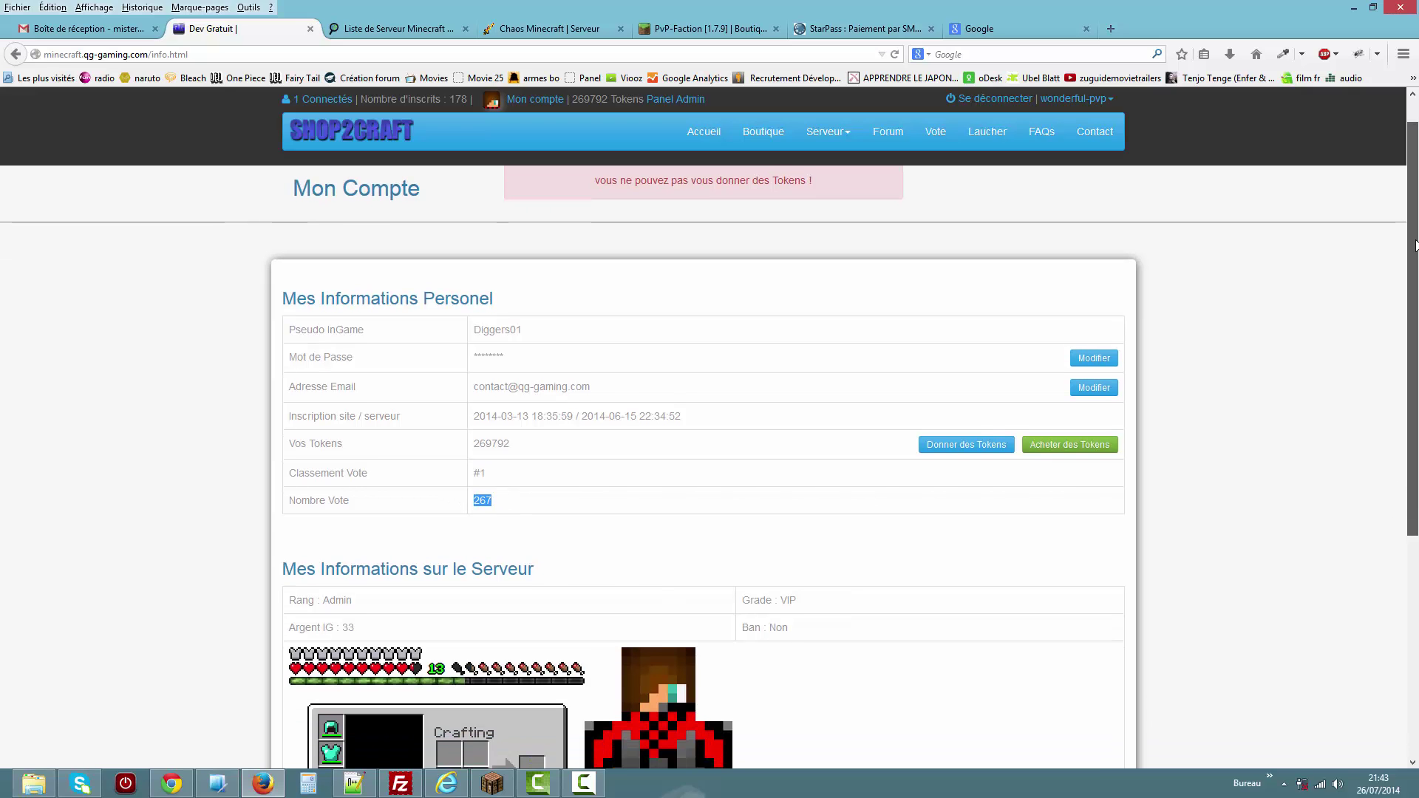
{"action": "left_click_drag", "start_coordinate": [1416, 246], "coordinate": [1385, 447]}
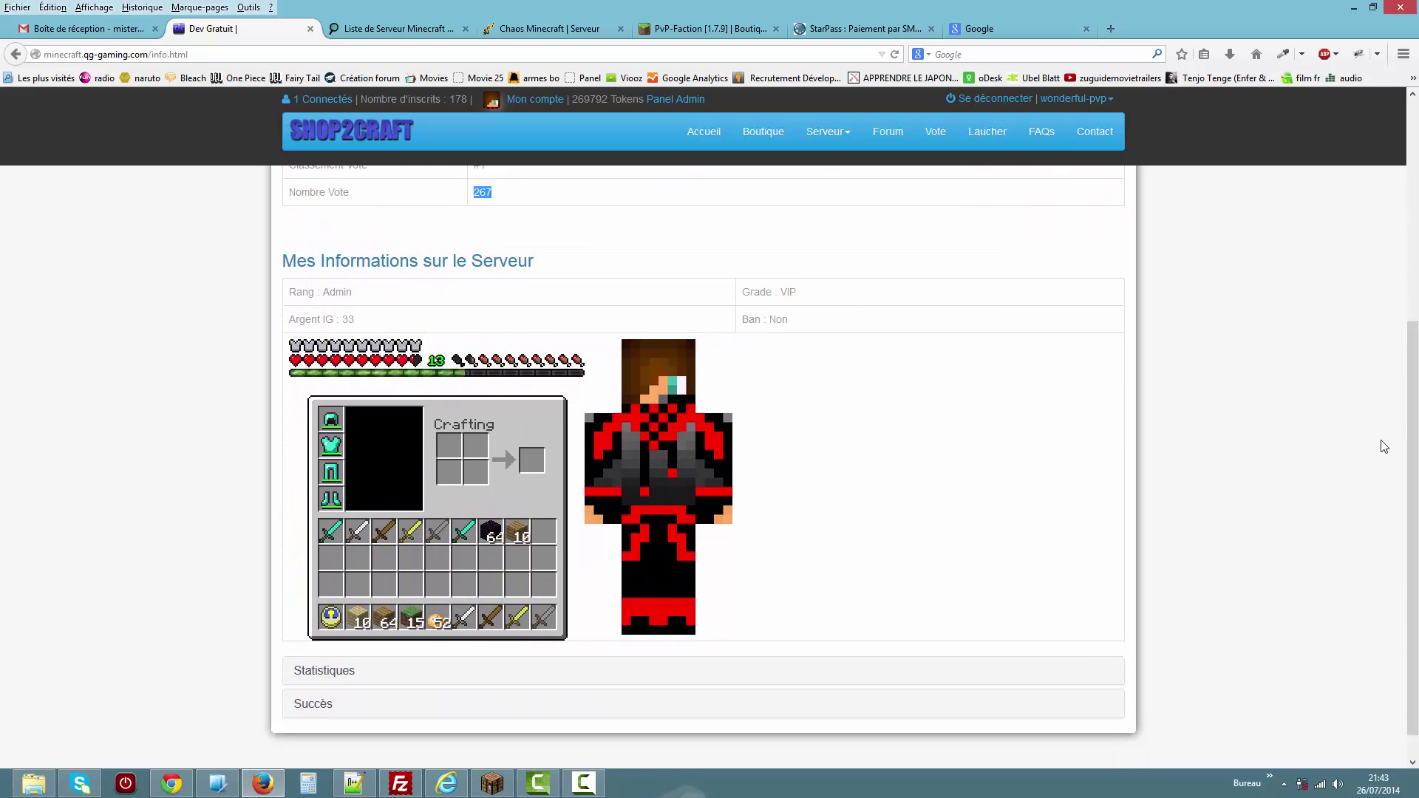
Highlight the server info: Admin rank, VIP grade, 33 in-game money and ban status Non.
{"action": "left_click_drag", "start_coordinate": [354, 293], "coordinate": [330, 294]}
{"action": "left_click_drag", "start_coordinate": [824, 294], "coordinate": [782, 293]}
{"action": "left_click_drag", "start_coordinate": [360, 320], "coordinate": [348, 319]}
{"action": "left_click_drag", "start_coordinate": [791, 332], "coordinate": [773, 322]}
In Minecraft, close chat, open the inventory, raise the game window, then return to the account page.
{"action": "left_click", "coordinate": [493, 784]}
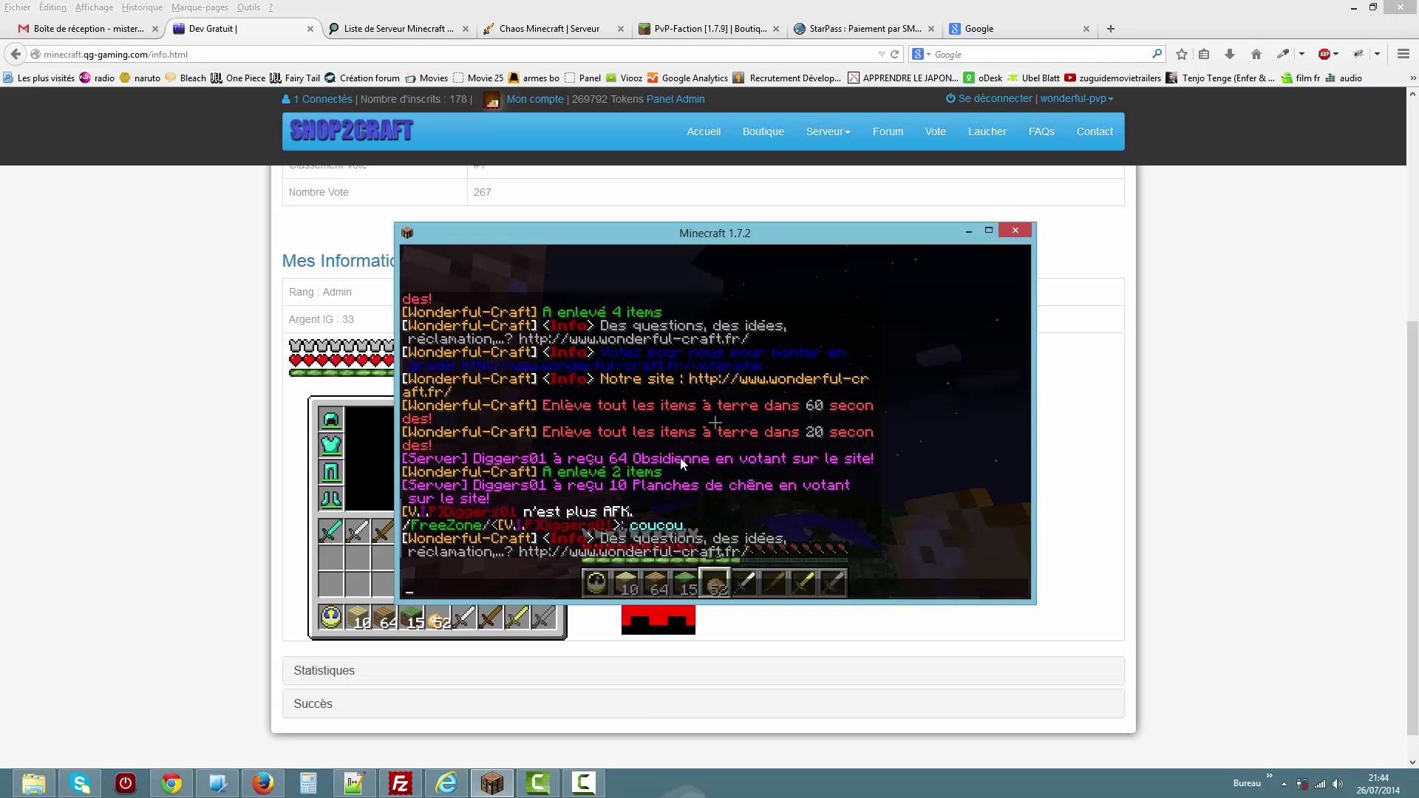
{"action": "key", "text": "Escape"}
{"action": "key", "text": "e"}
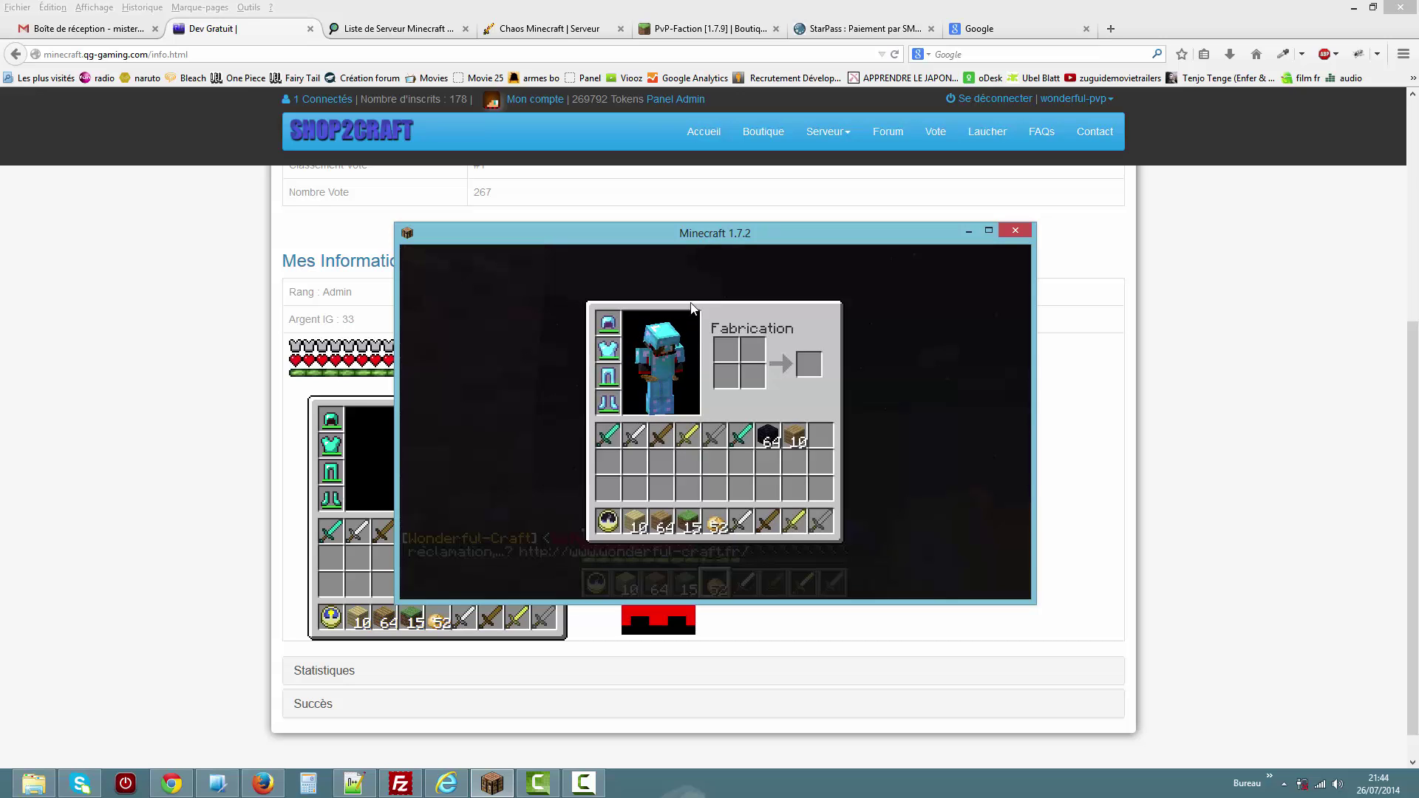
{"action": "left_click_drag", "start_coordinate": [826, 236], "coordinate": [1126, 189]}
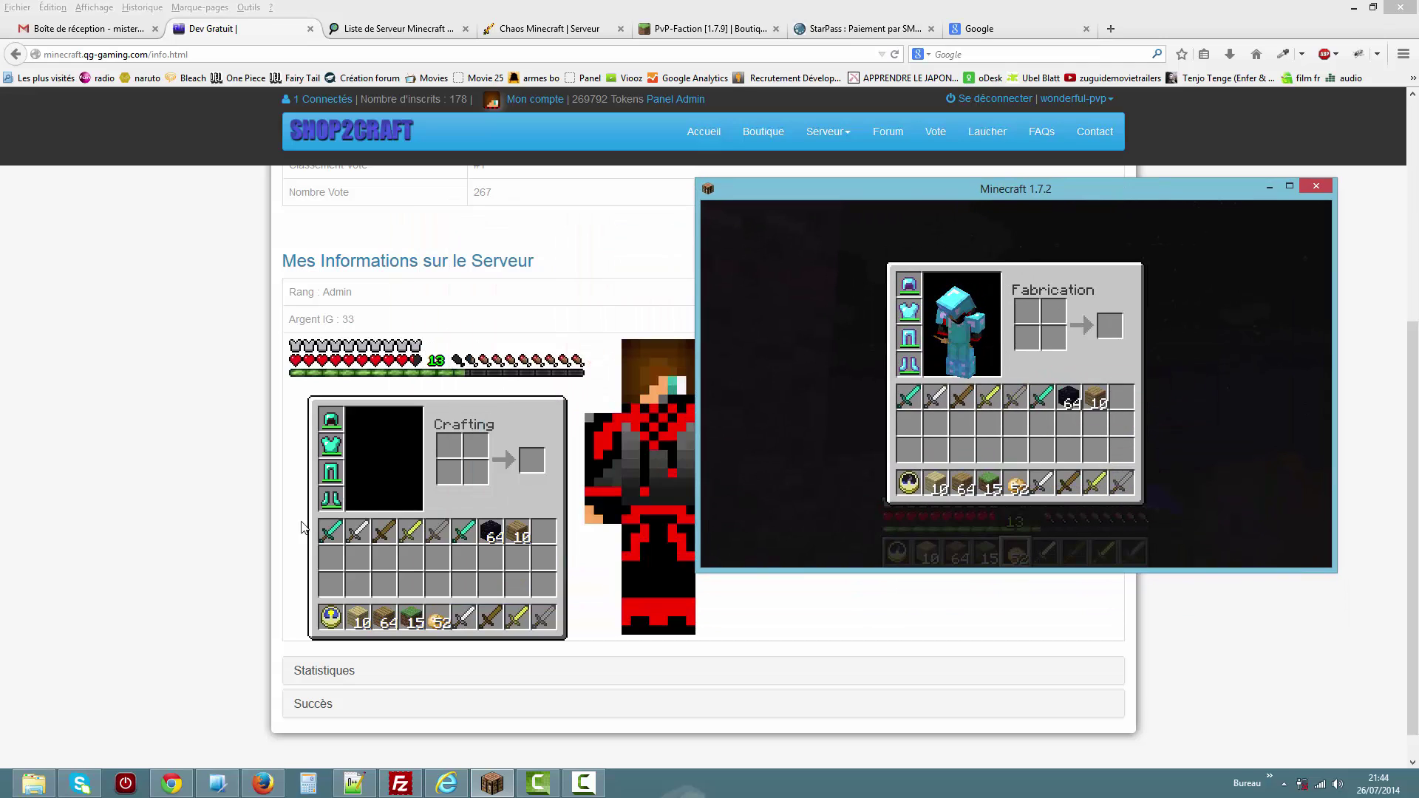
{"action": "left_click", "coordinate": [236, 530]}
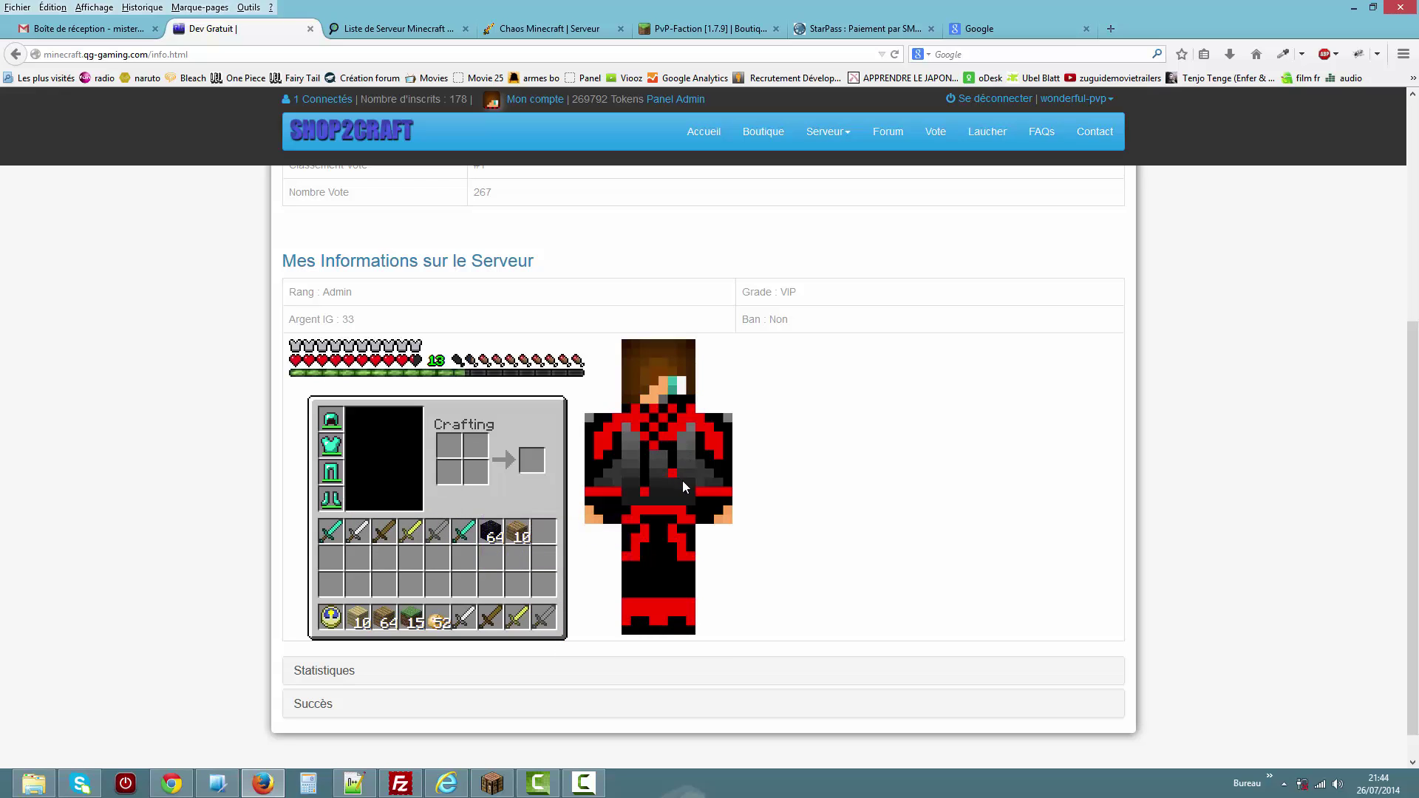
Expand the player's statistics and briefly expand then collapse Mine Block.
{"action": "left_click", "coordinate": [331, 673]}
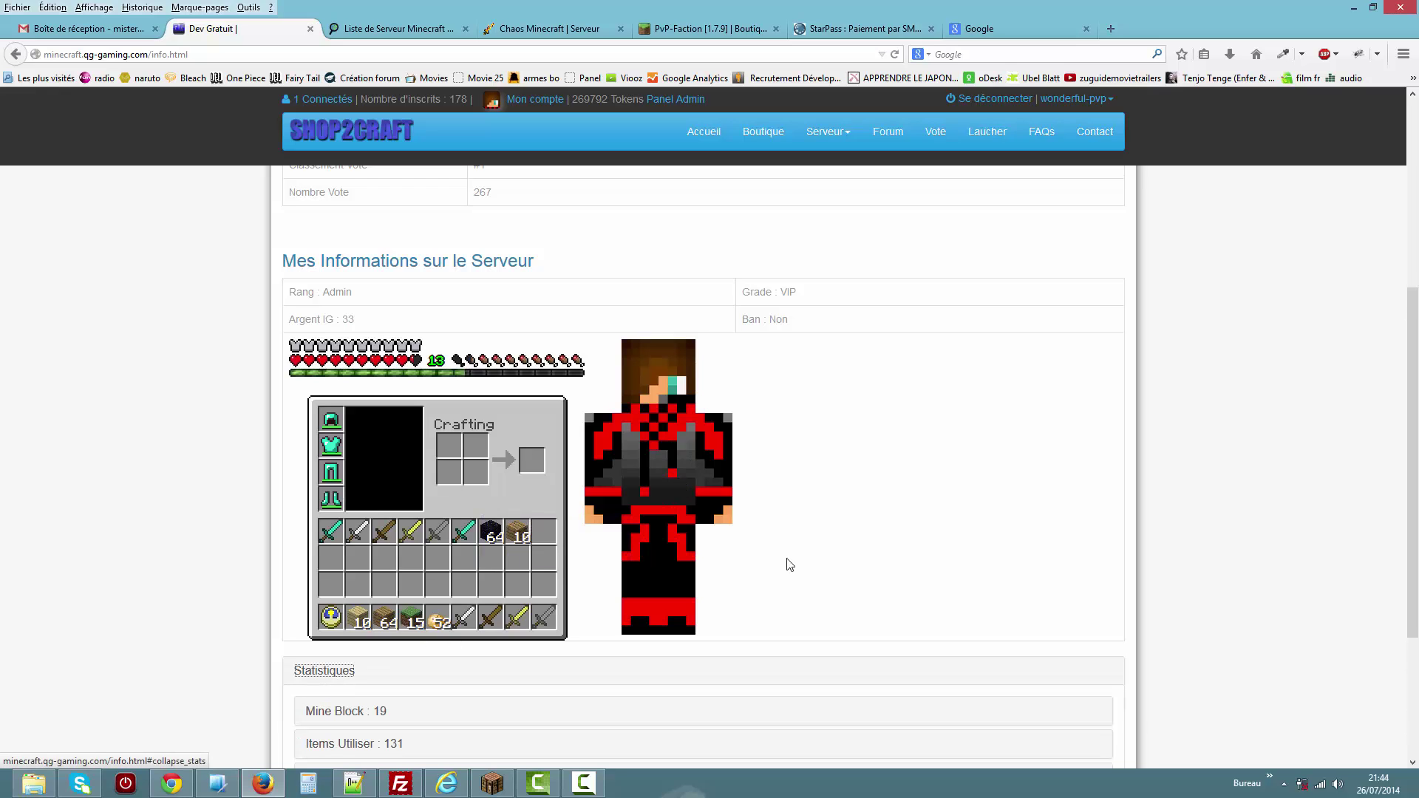
{"action": "scroll", "coordinate": [1324, 511], "scroll_direction": "down", "scroll_amount": 3}
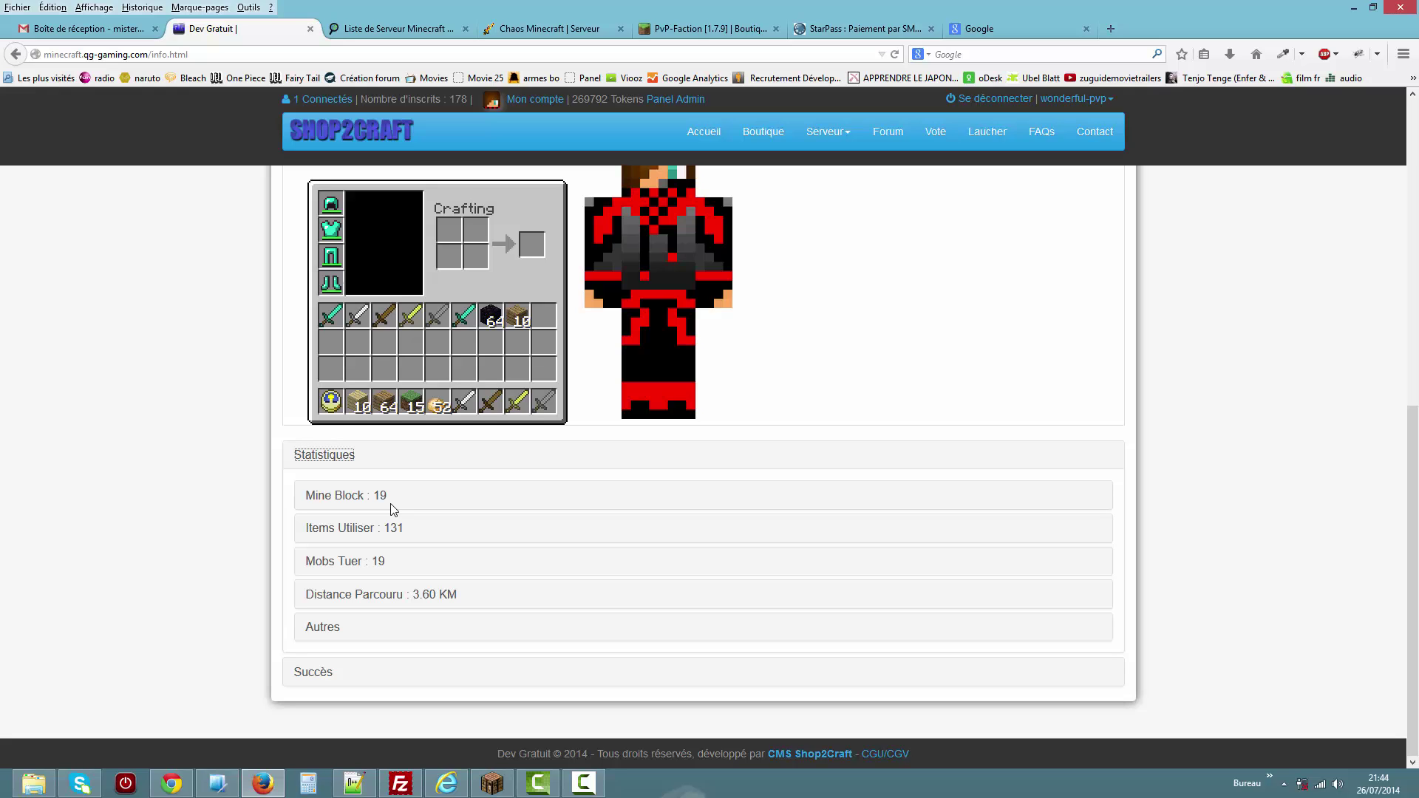
{"action": "left_click", "coordinate": [374, 497]}
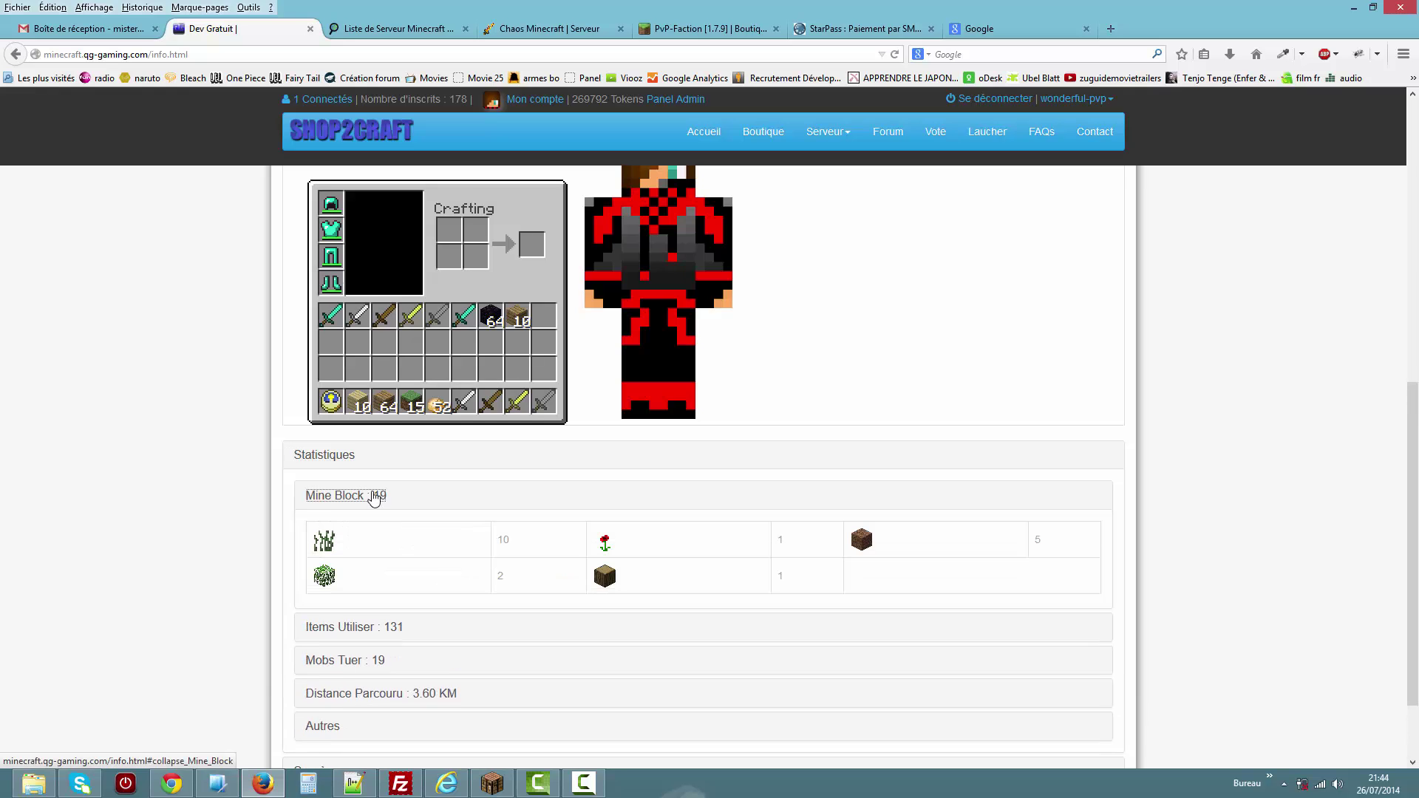
{"action": "left_click", "coordinate": [372, 501]}
Expand Mobs Tuer to show the 19 kills: Pig 6, Cow 3, Creeper 2.
{"action": "left_click", "coordinate": [357, 561]}
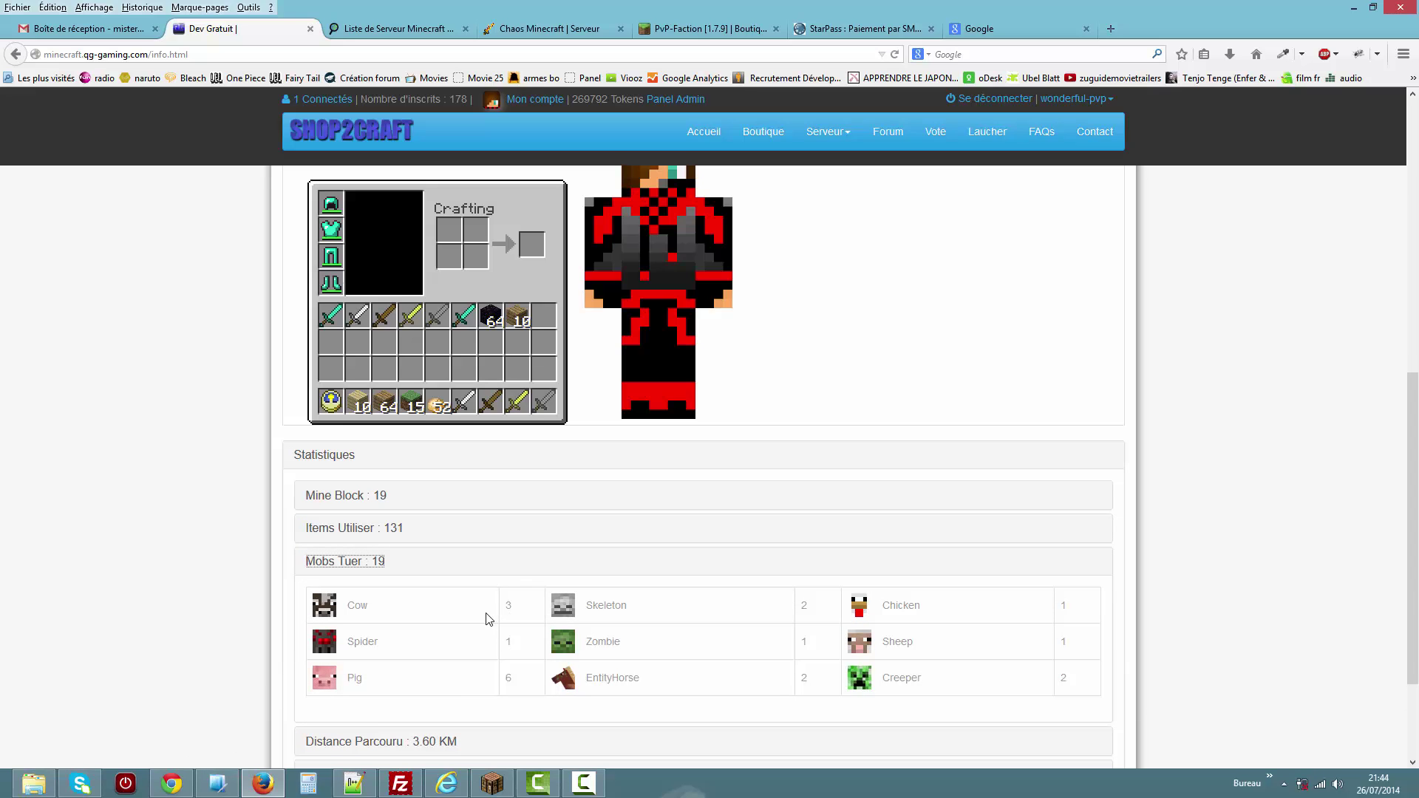
{"action": "scroll", "coordinate": [1413, 618], "scroll_direction": "down", "scroll_amount": 3}
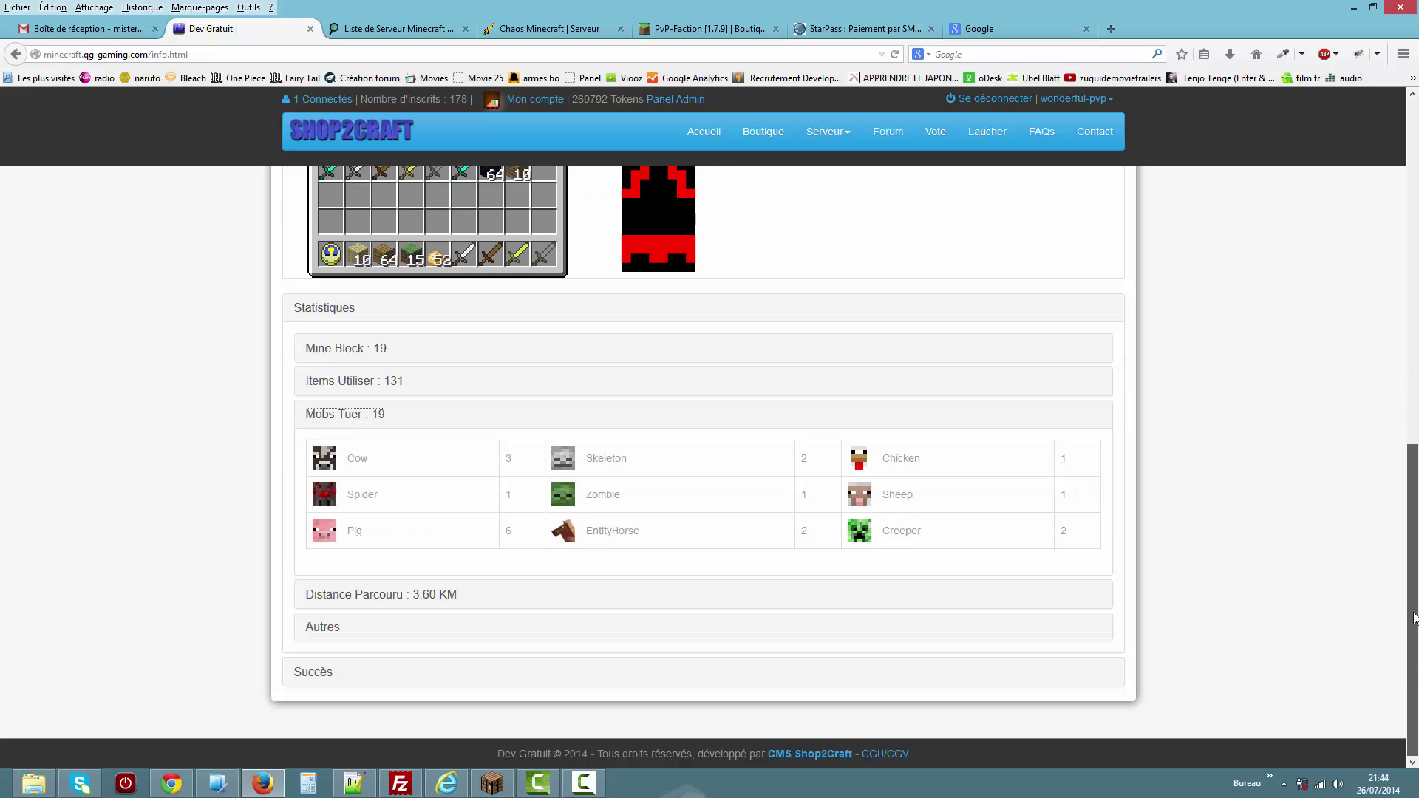
{"action": "scroll", "coordinate": [1413, 607], "scroll_direction": "up", "scroll_amount": 1}
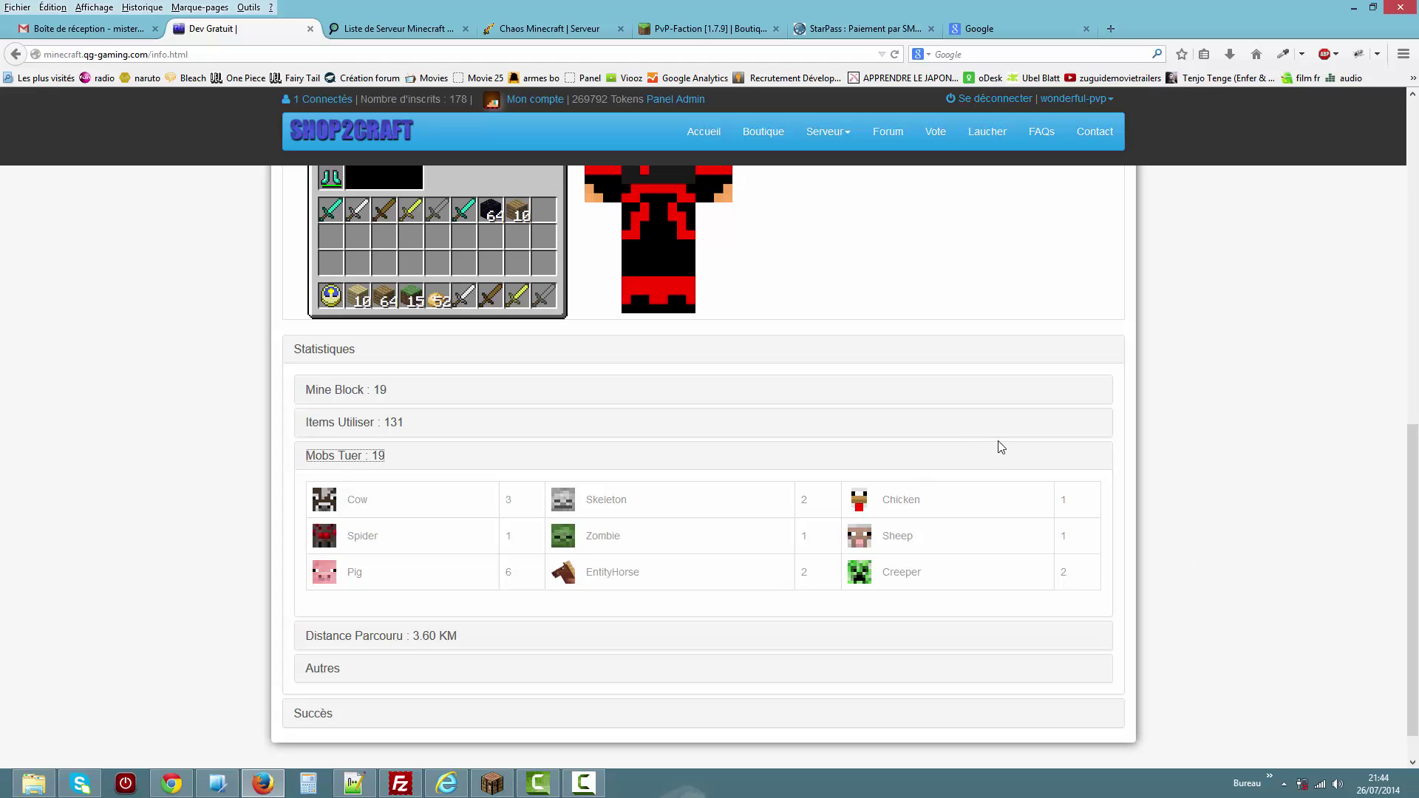
{"action": "scroll", "coordinate": [1415, 559], "scroll_direction": "down", "scroll_amount": 1}
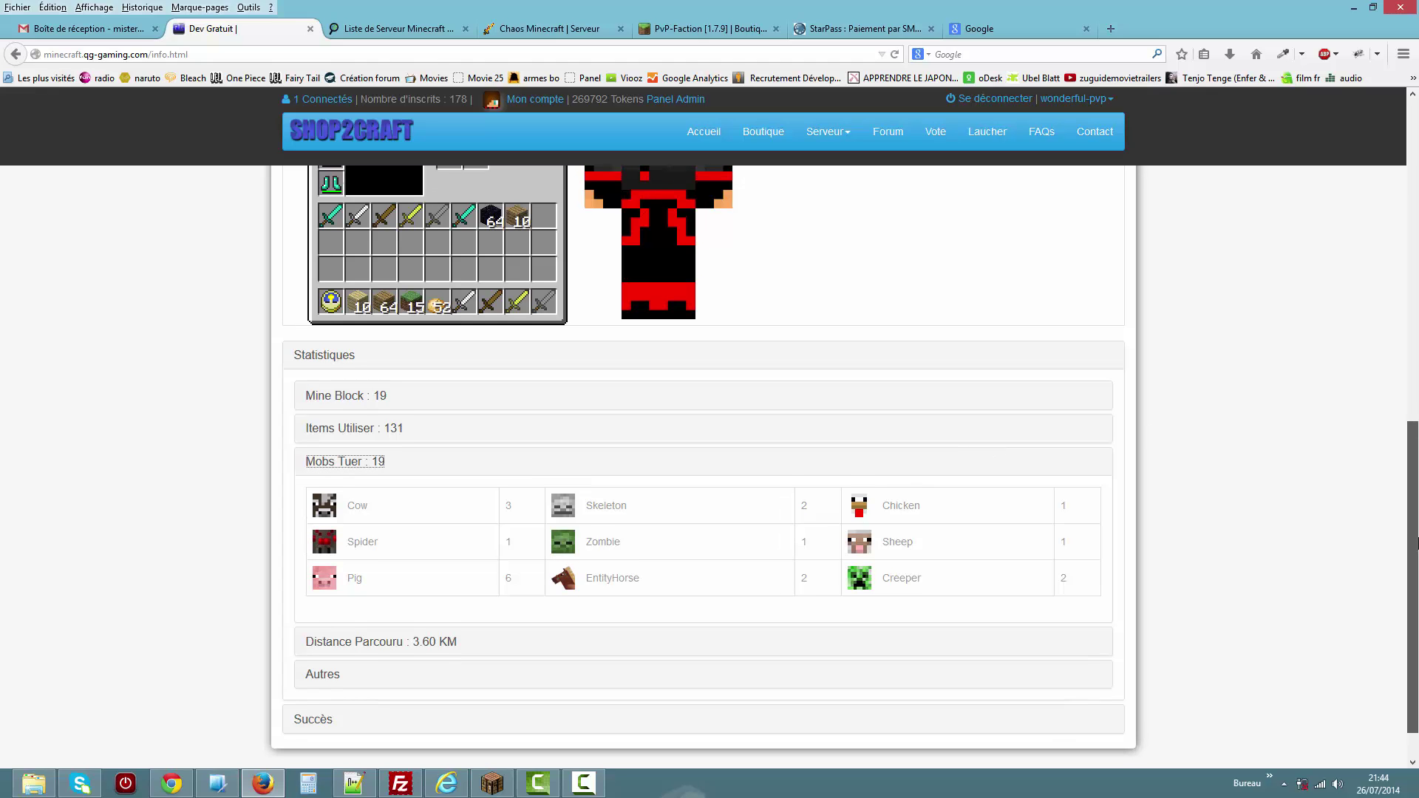
{"action": "scroll", "coordinate": [1416, 559], "scroll_direction": "up", "scroll_amount": 3}
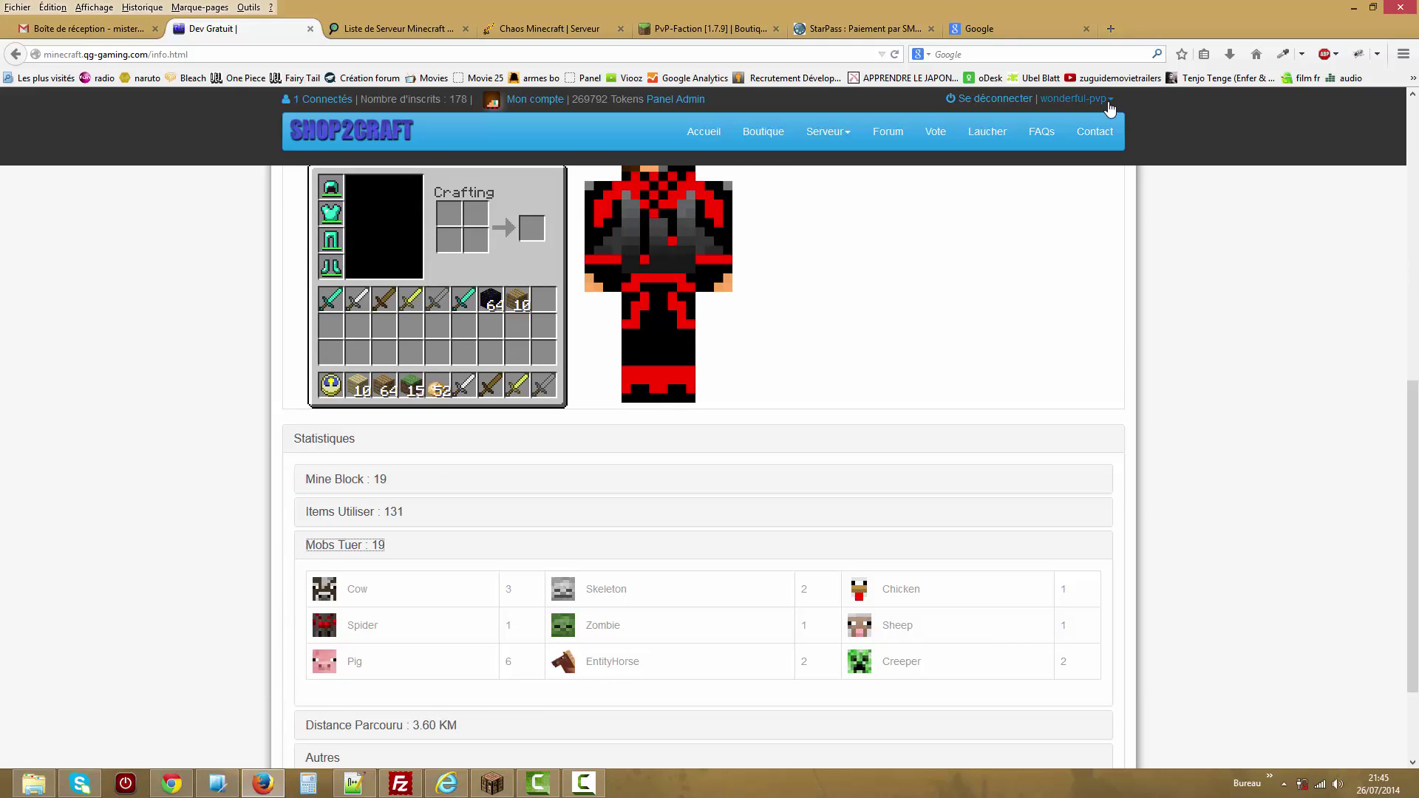
Switch the server dropdown from wonderful-pvp to wonderful-lobby and scroll the reloaded account page.
{"action": "left_click", "coordinate": [1076, 98]}
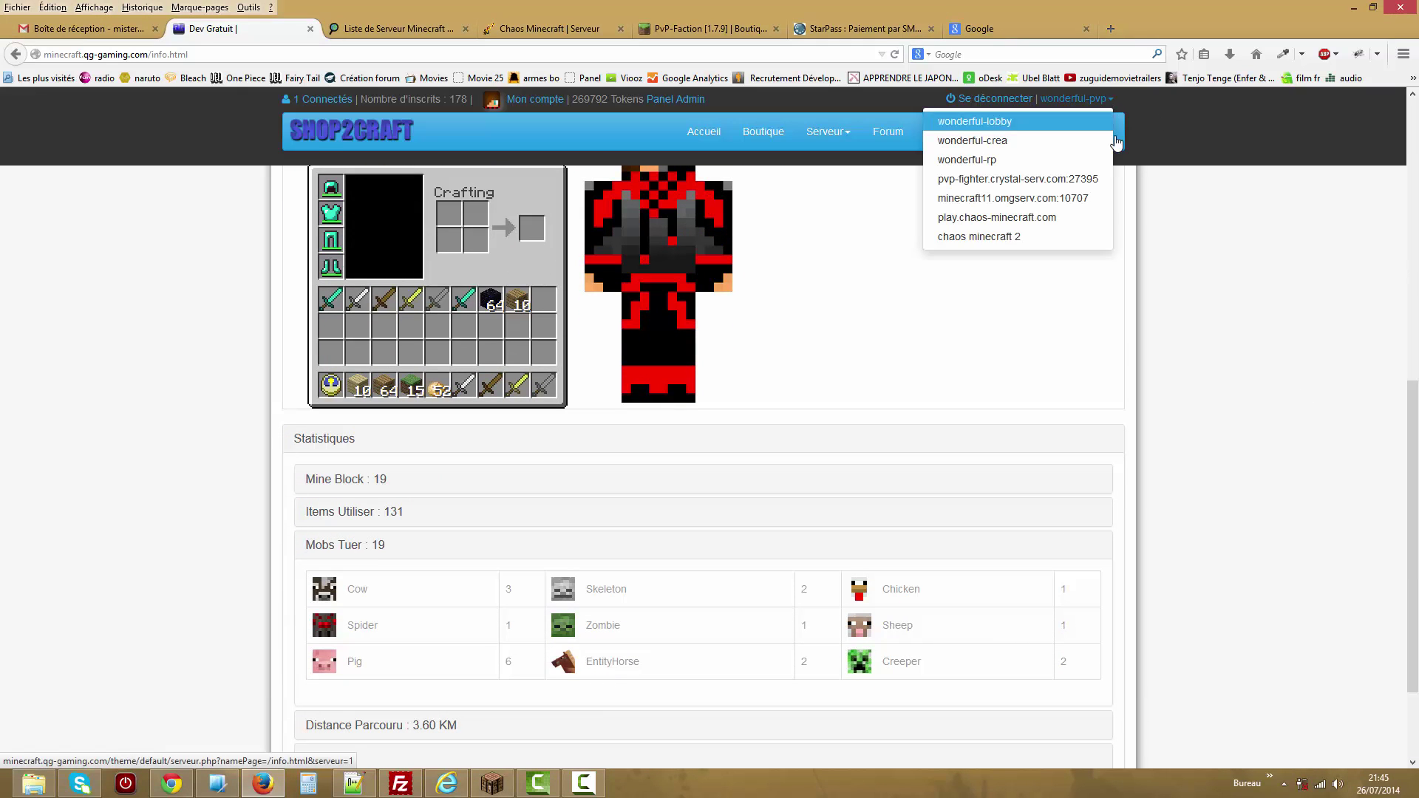
{"action": "left_click", "coordinate": [1010, 128]}
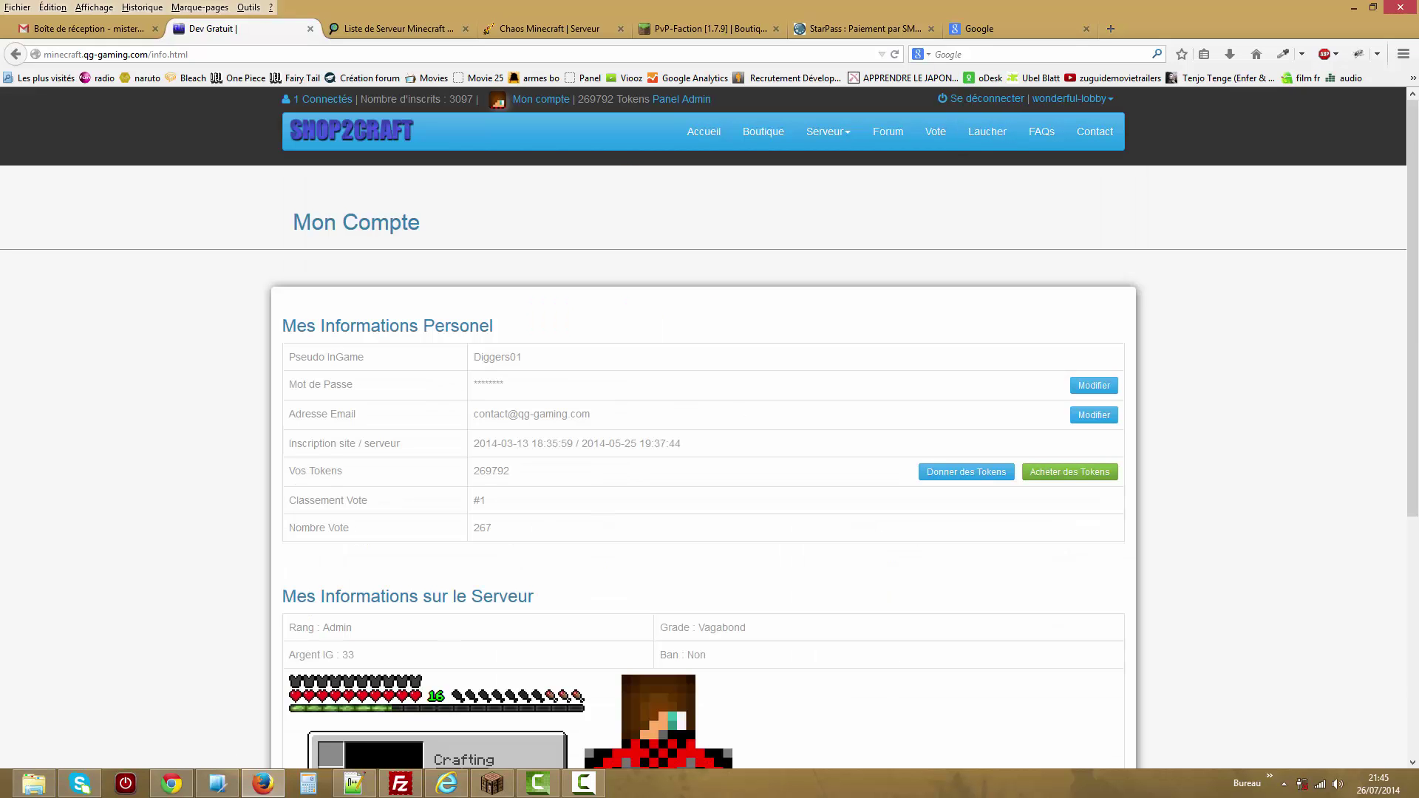
{"action": "scroll", "coordinate": [1343, 484], "scroll_direction": "down", "scroll_amount": 4}
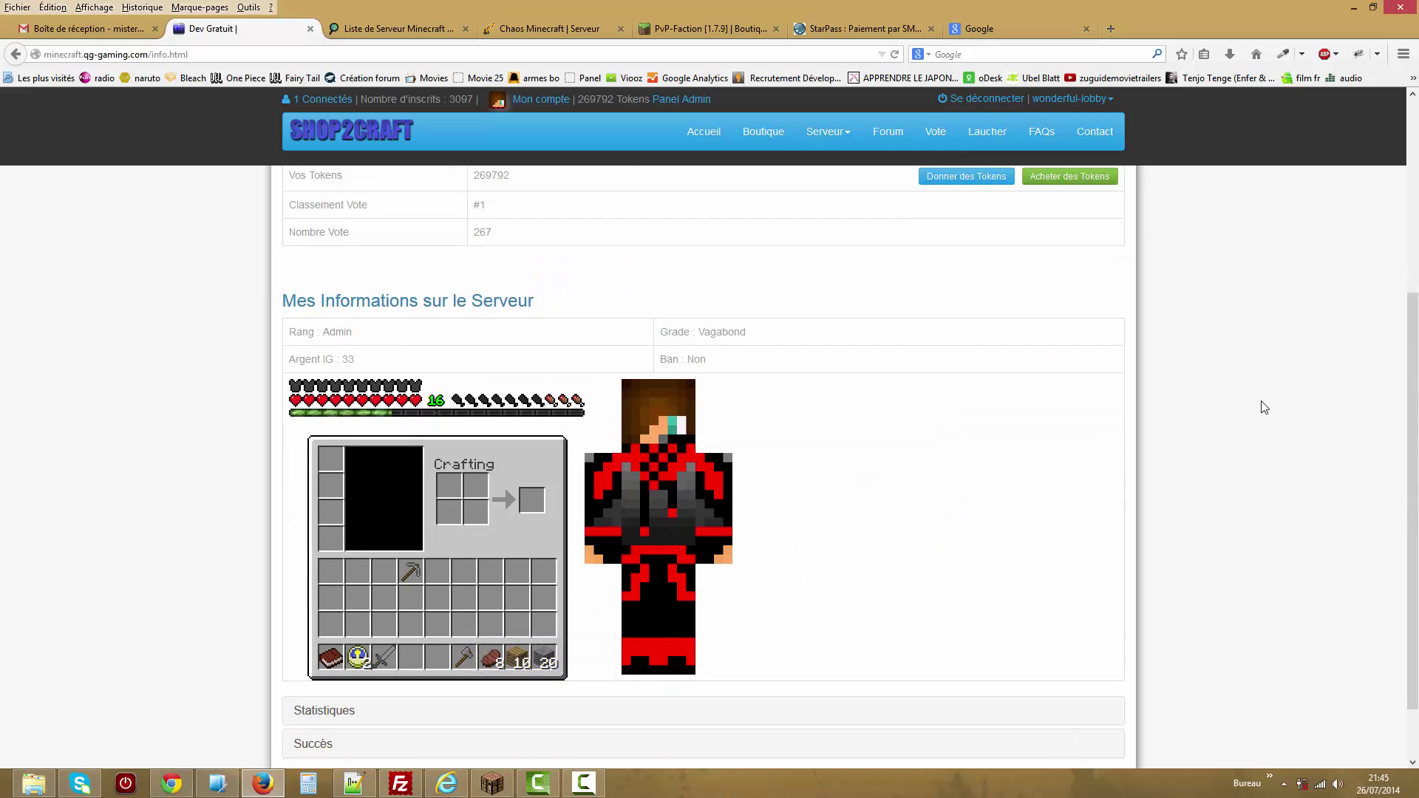
{"action": "scroll", "coordinate": [1262, 406], "scroll_direction": "down", "scroll_amount": 2}
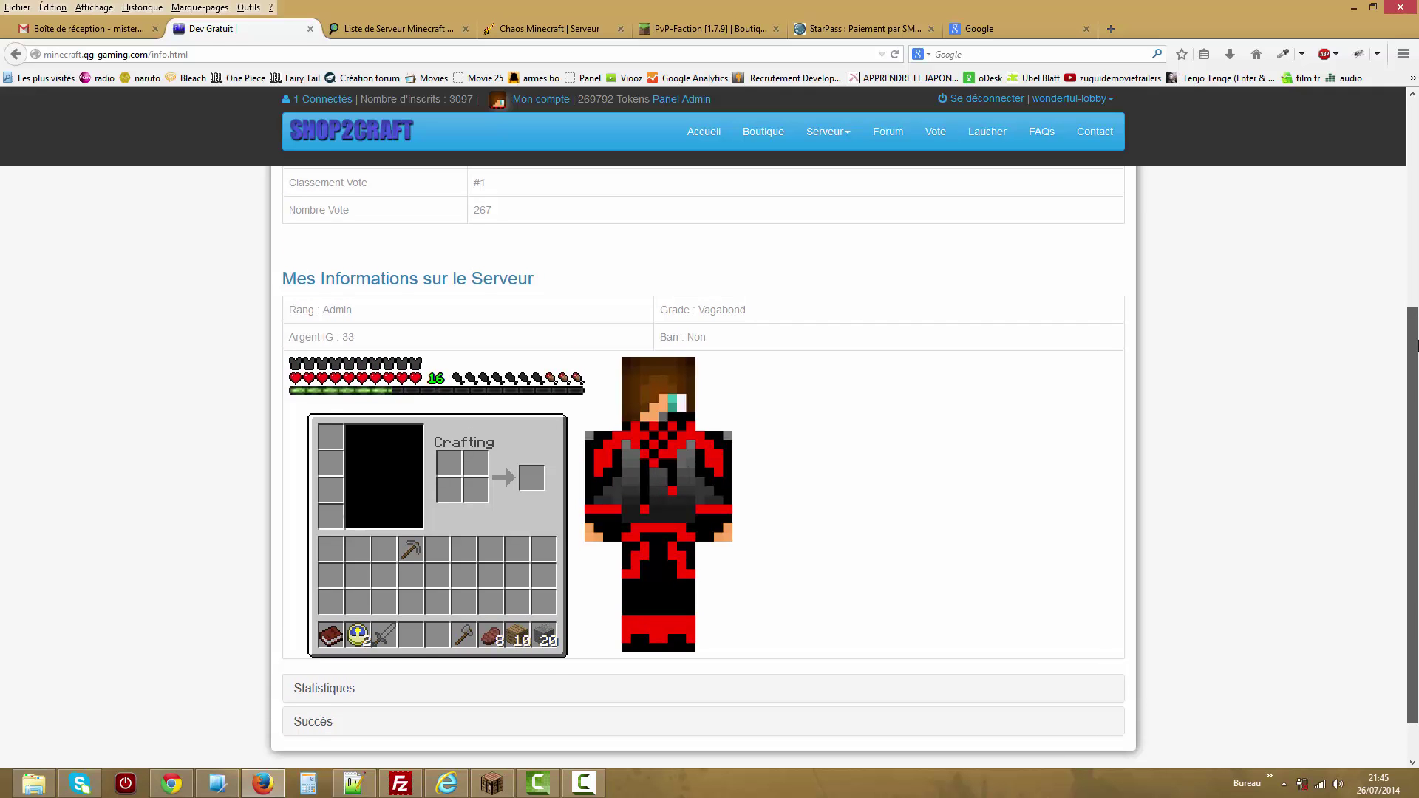
{"action": "scroll", "coordinate": [890, 238], "scroll_direction": "up", "scroll_amount": 5}
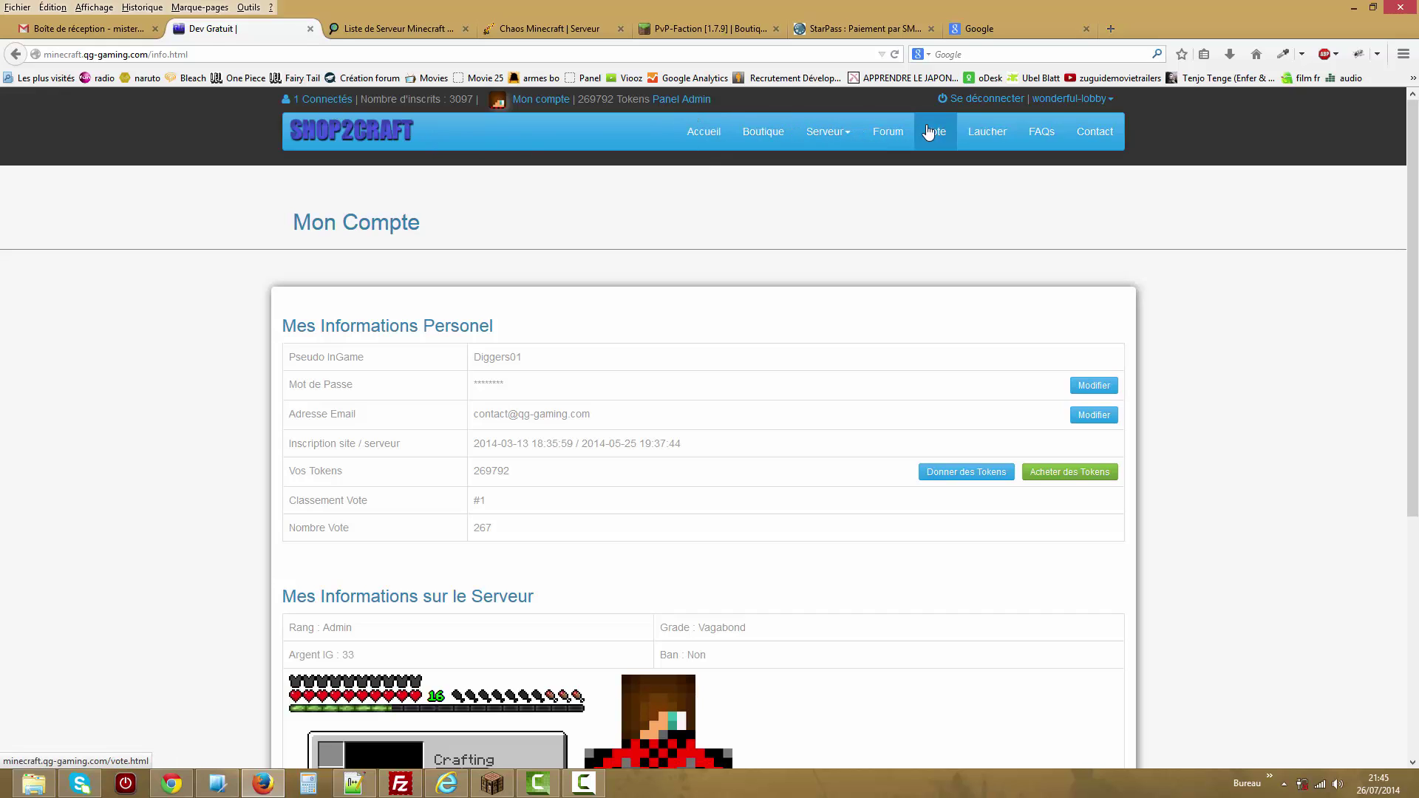
Browse Forum > Règlement > Général, then follow the Laucher link to the ERREUR page.
{"action": "left_click", "coordinate": [887, 135]}
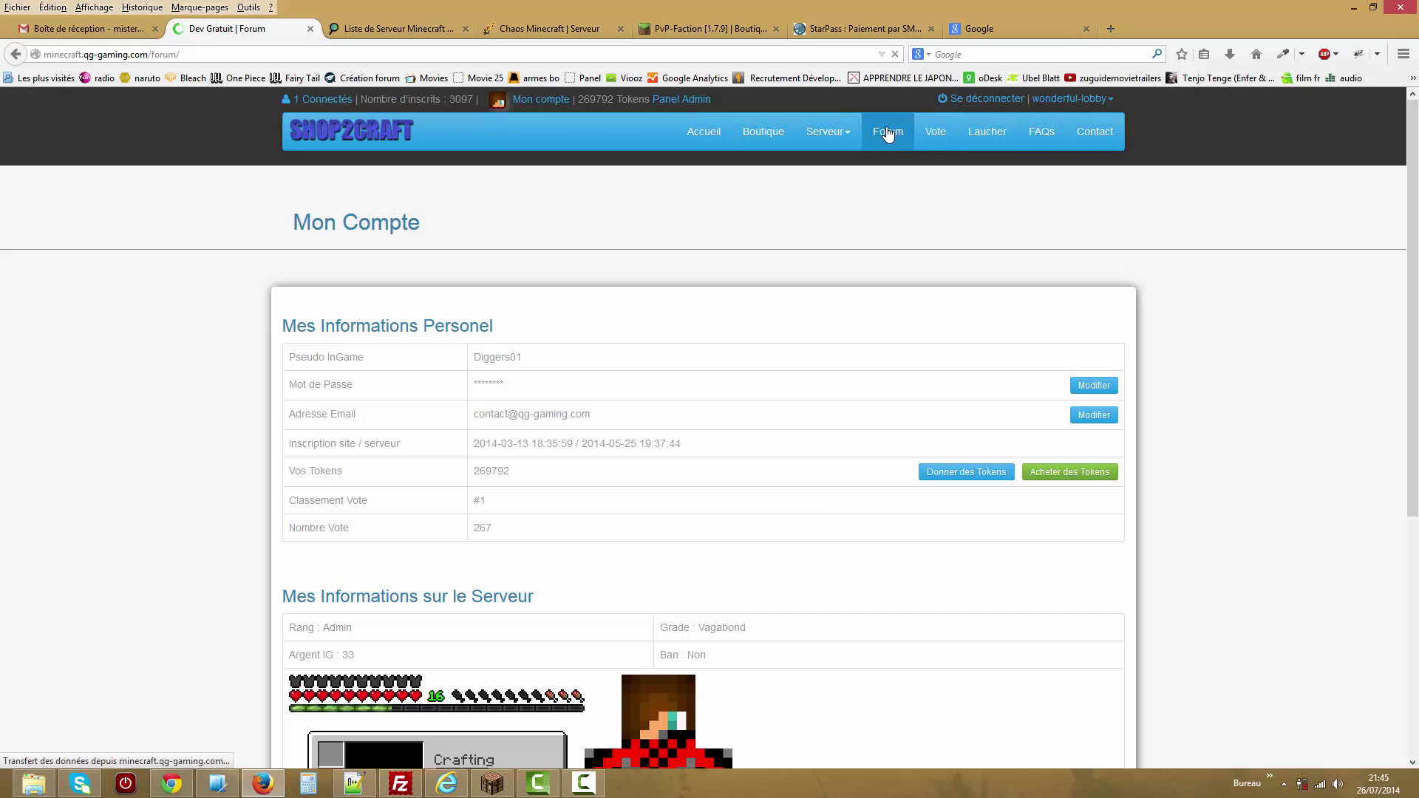
{"action": "left_click", "coordinate": [344, 424]}
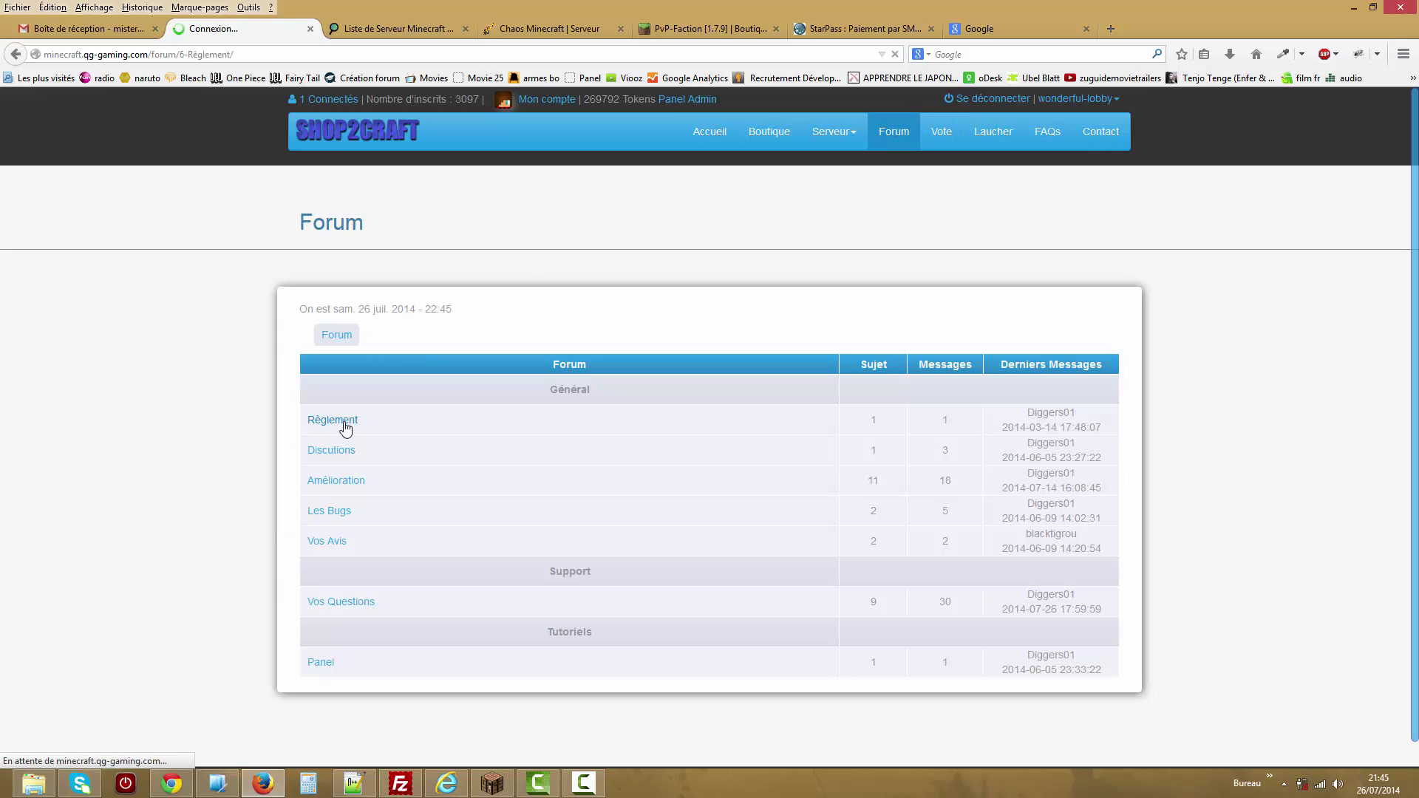
{"action": "left_click", "coordinate": [331, 425]}
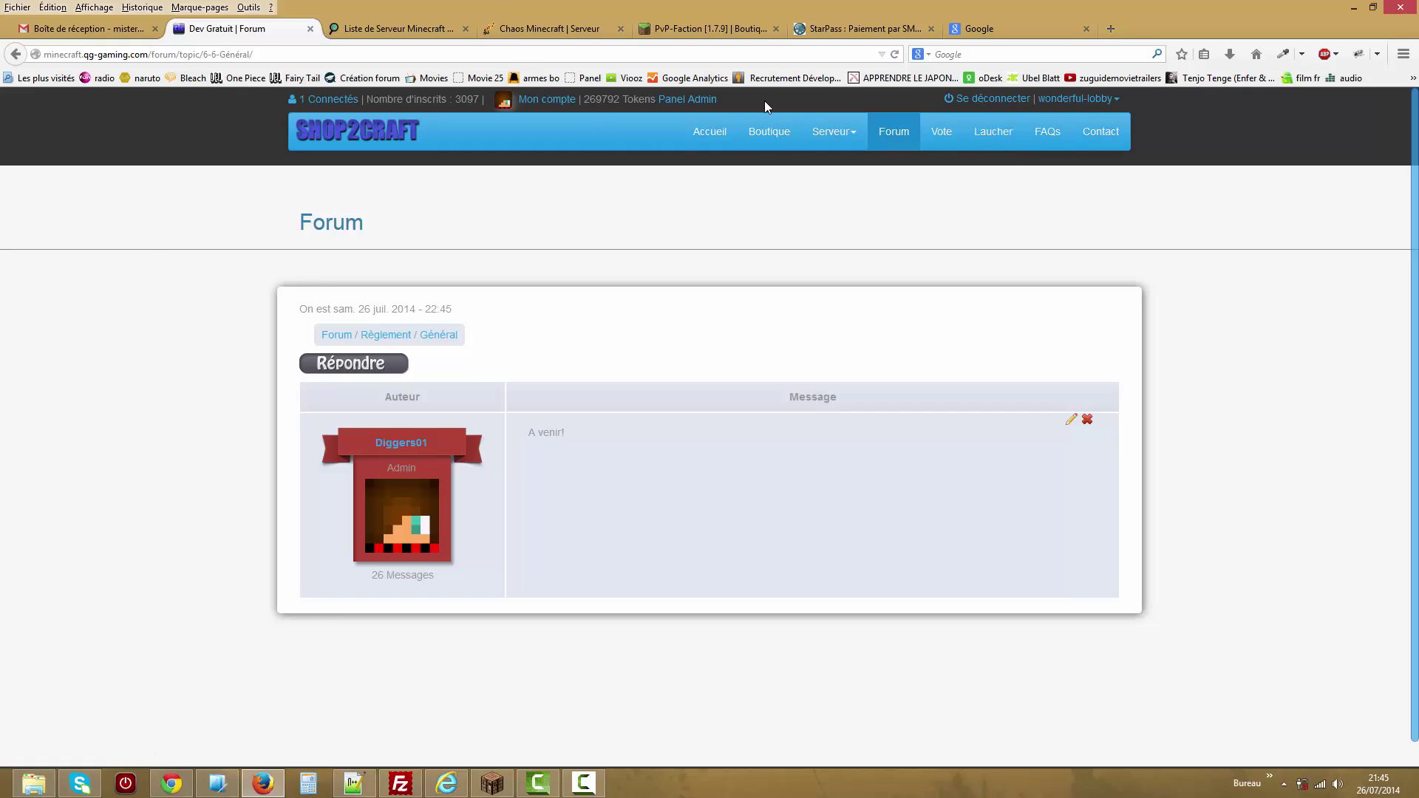
{"action": "left_click", "coordinate": [993, 133]}
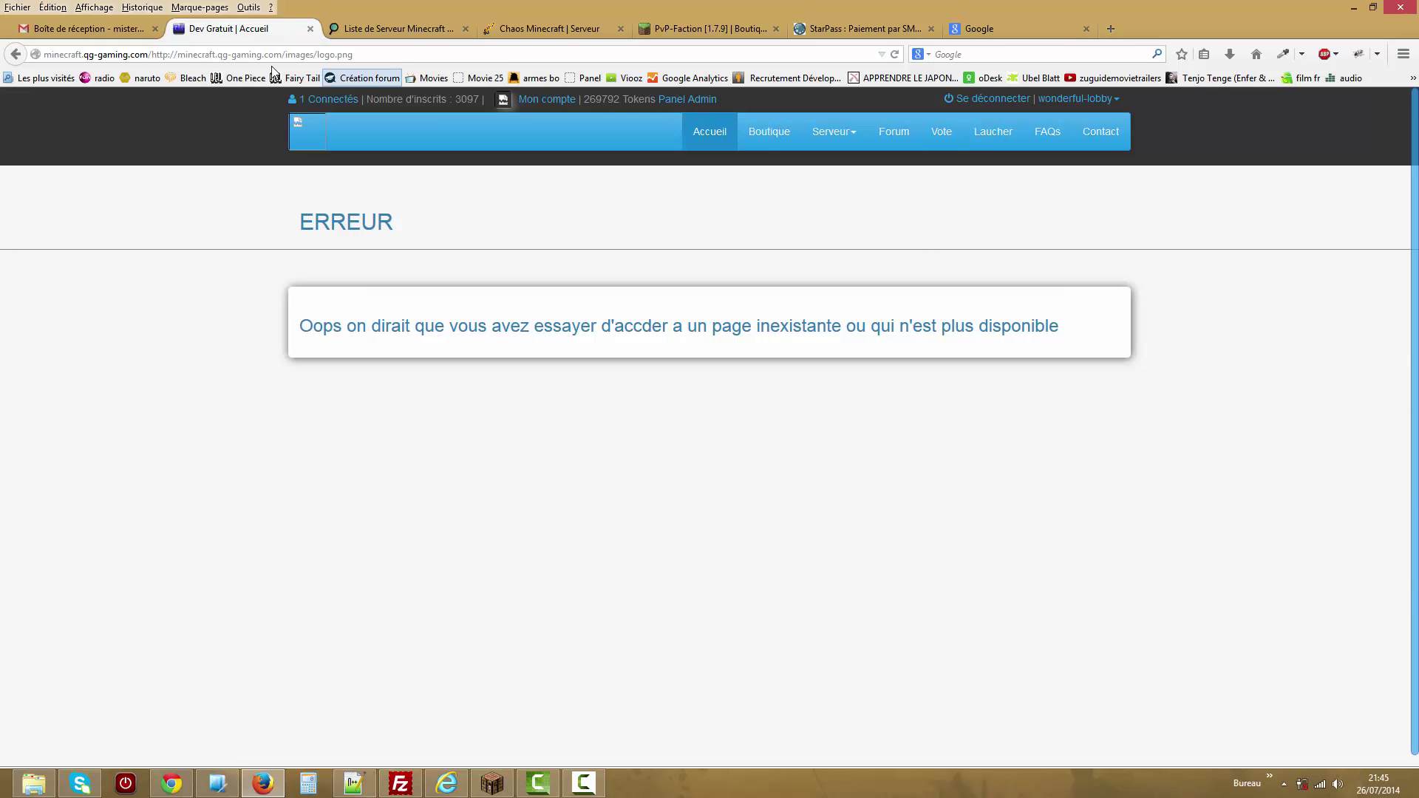
Remove the duplicated part of the site address, reload, and open Panel Admin's Tableau de Bord.
{"action": "left_click", "coordinate": [698, 104]}
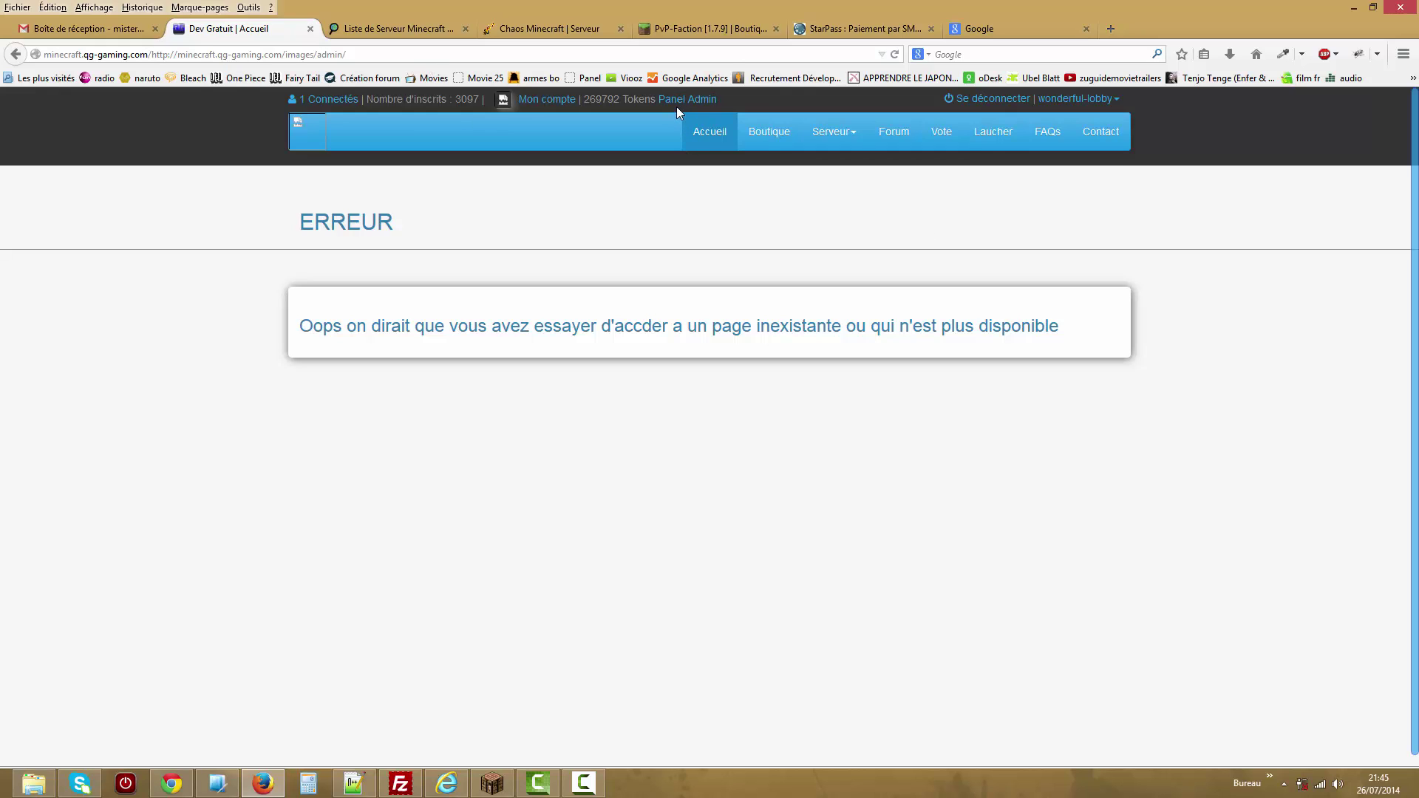
{"action": "left_click_drag", "start_coordinate": [346, 55], "coordinate": [153, 53]}
{"action": "key", "text": "BackSpace"}
{"action": "key", "text": "Return"}
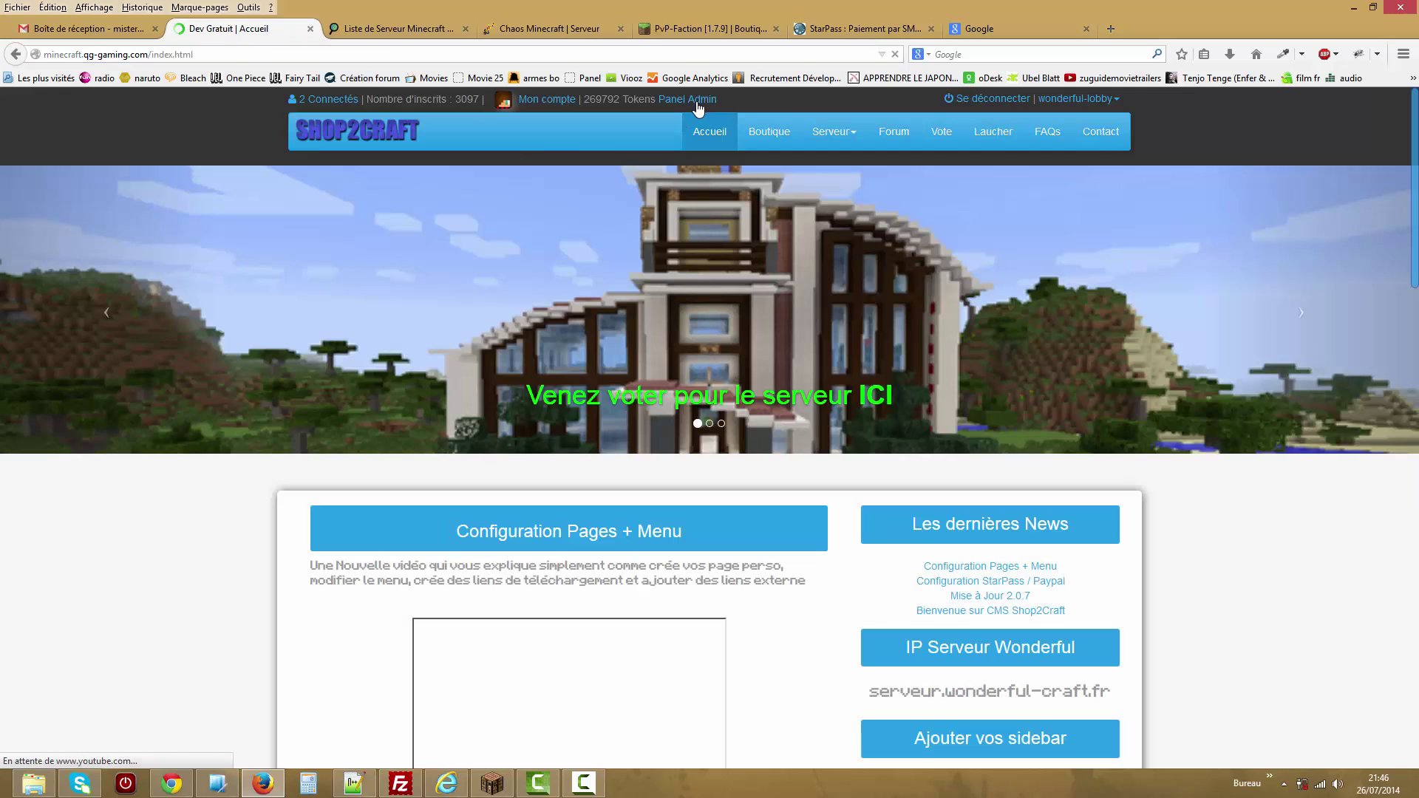
{"action": "left_click", "coordinate": [699, 104]}
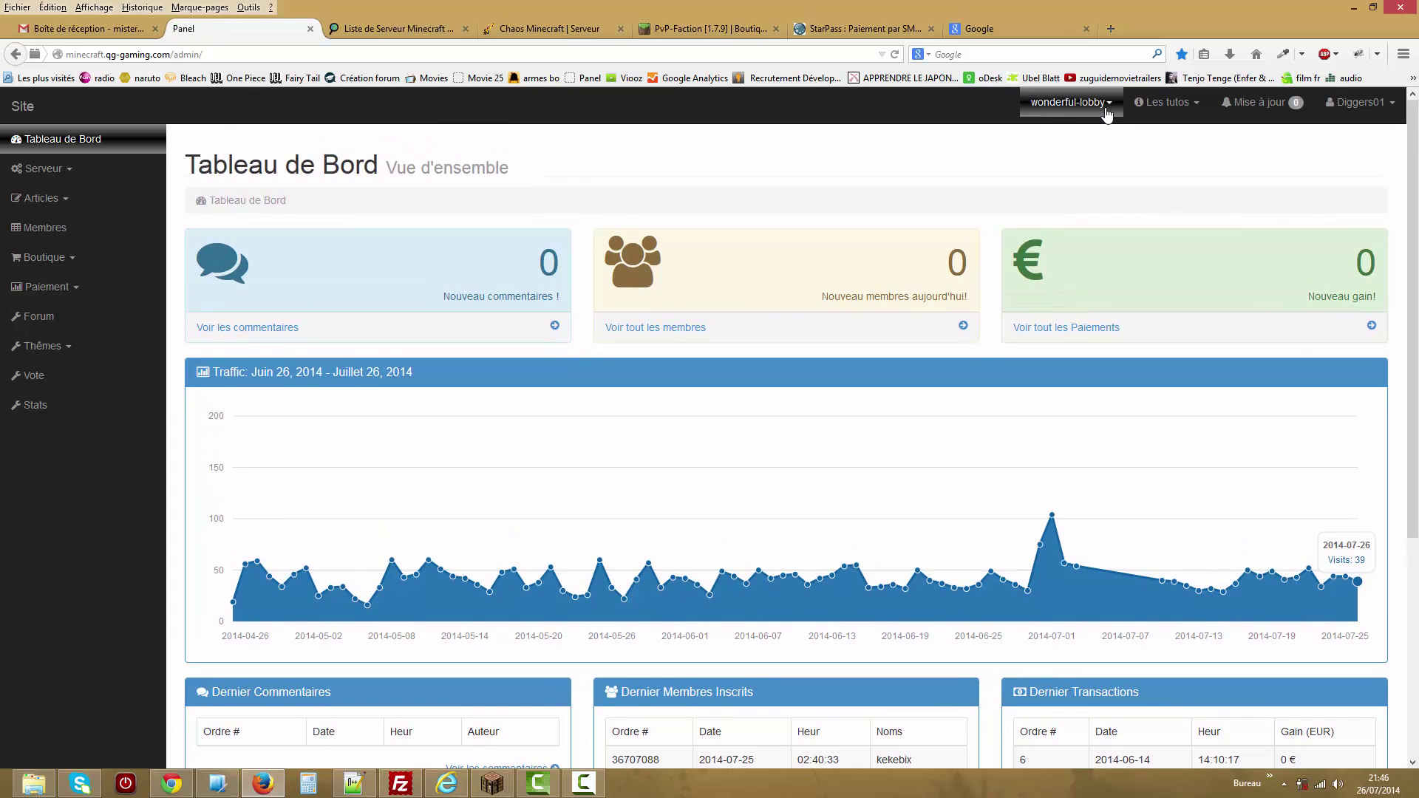
{"action": "left_click", "coordinate": [1087, 107]}
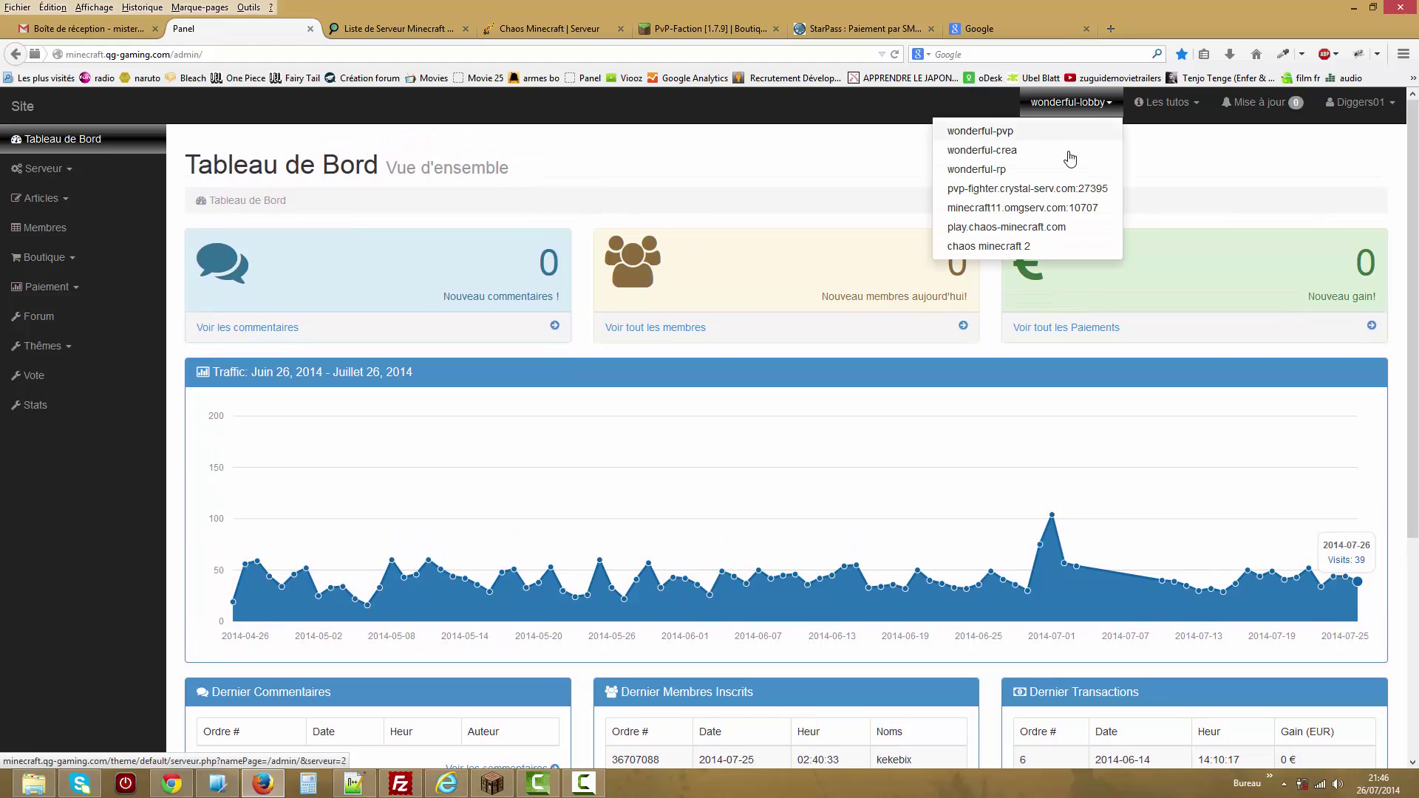
{"action": "left_click", "coordinate": [1175, 167]}
{"action": "left_click", "coordinate": [1176, 104]}
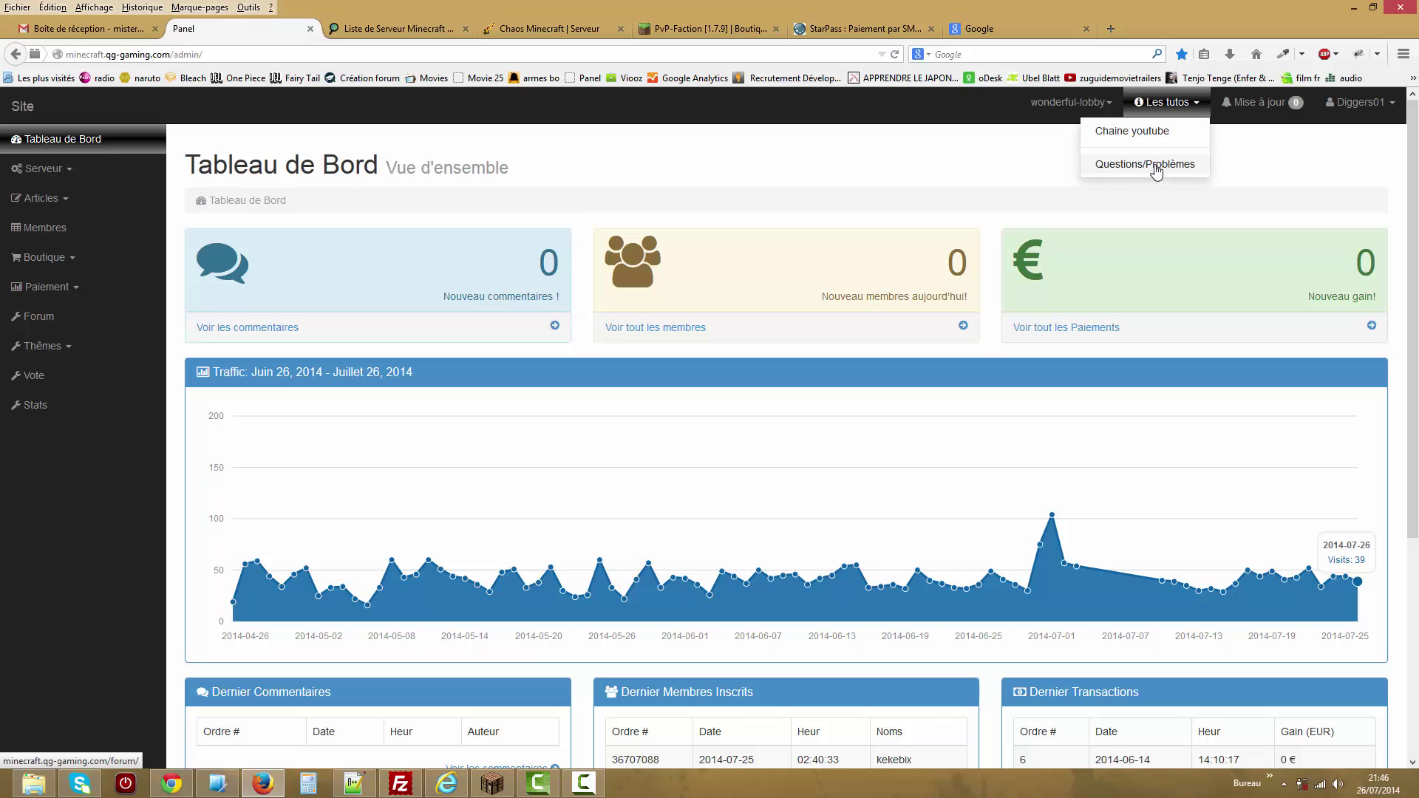
{"action": "left_click", "coordinate": [1275, 158]}
{"action": "left_click", "coordinate": [1290, 105]}
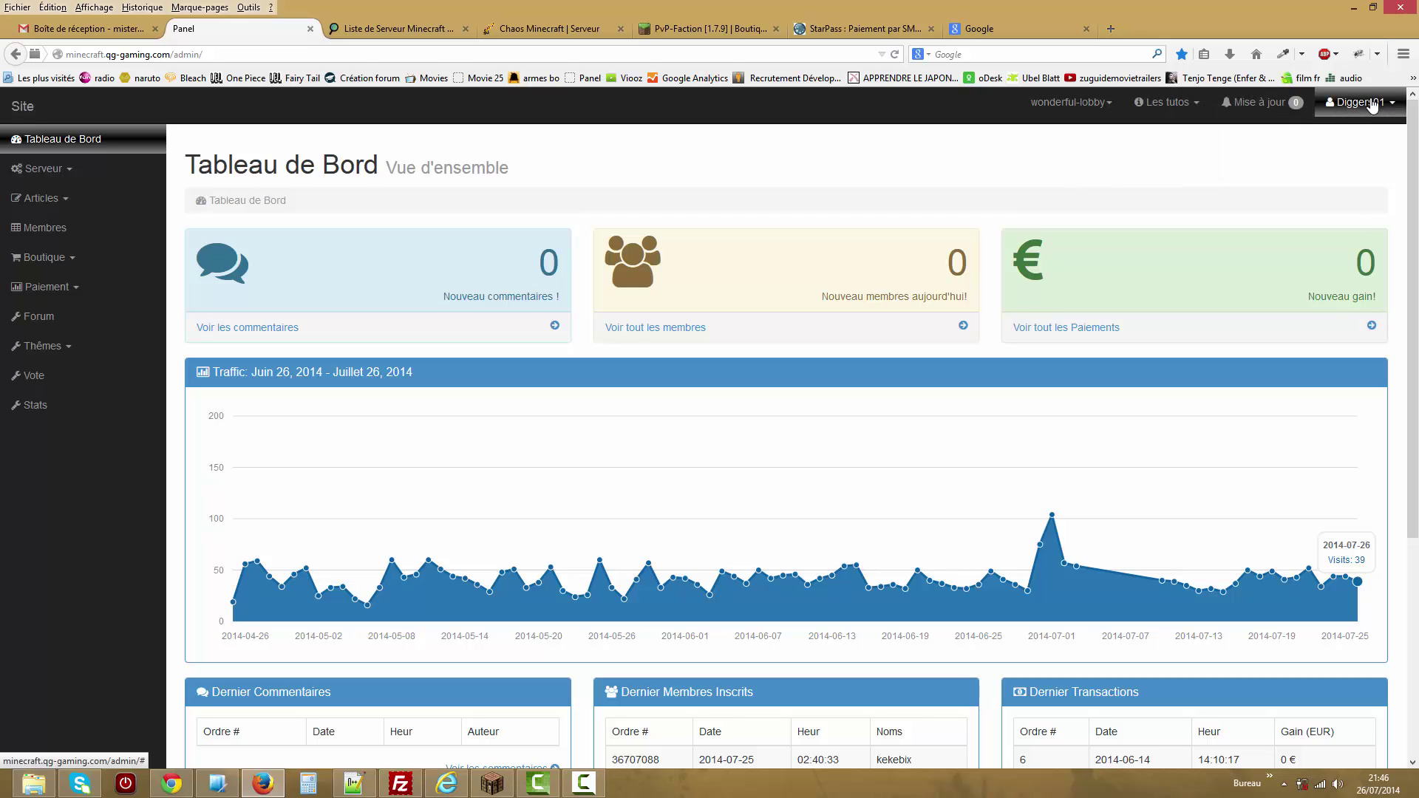
{"action": "left_click", "coordinate": [1390, 107]}
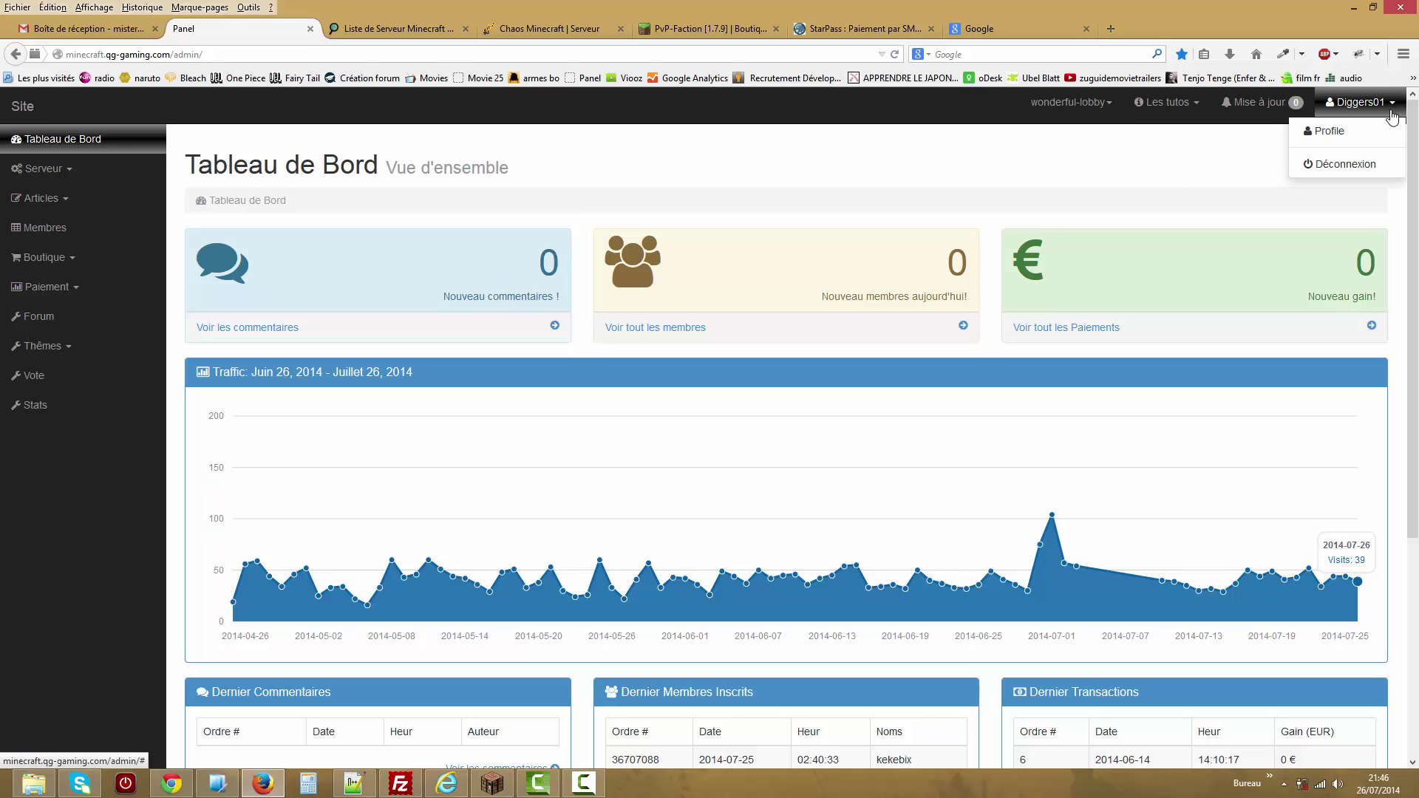
{"action": "left_click", "coordinate": [1203, 158]}
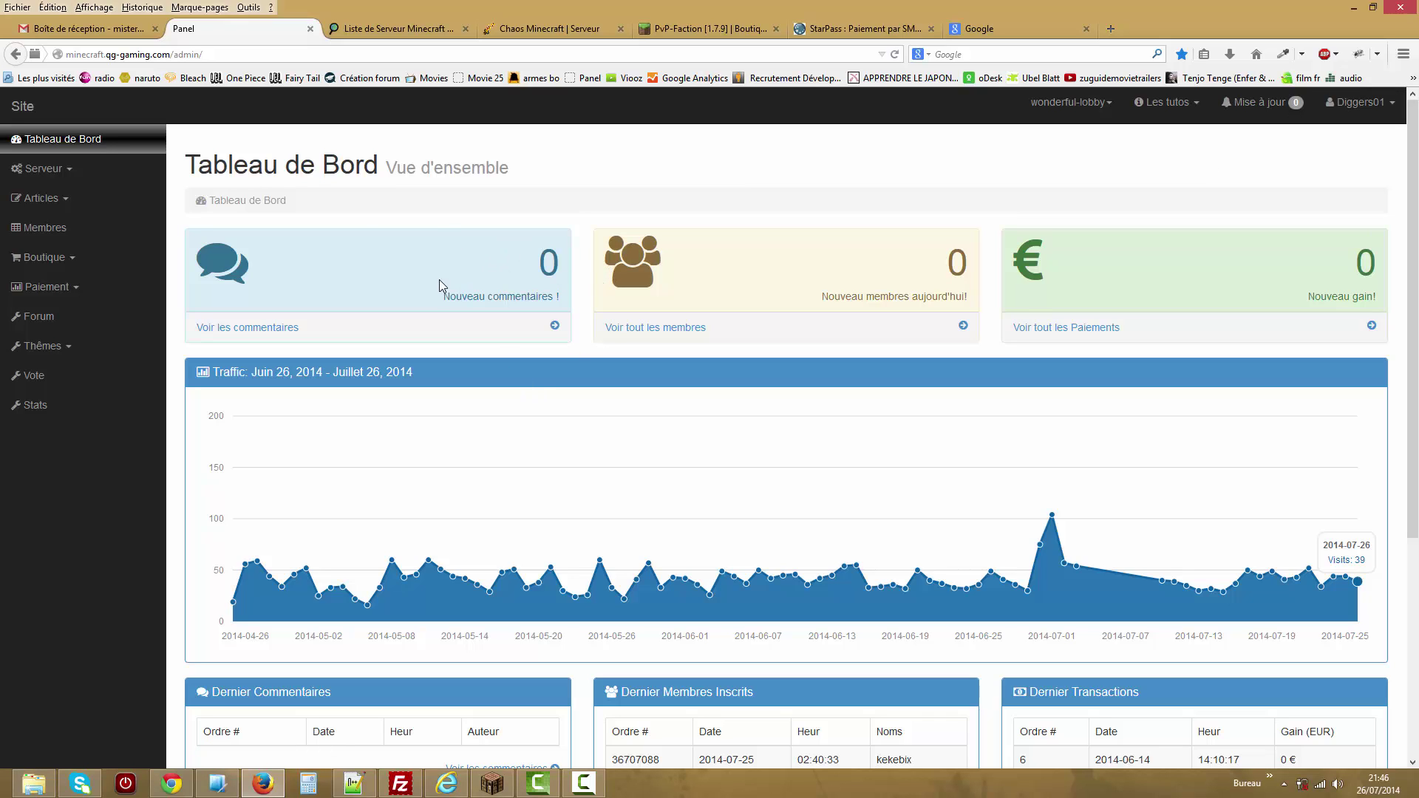
{"action": "left_click_drag", "start_coordinate": [544, 263], "coordinate": [562, 268]}
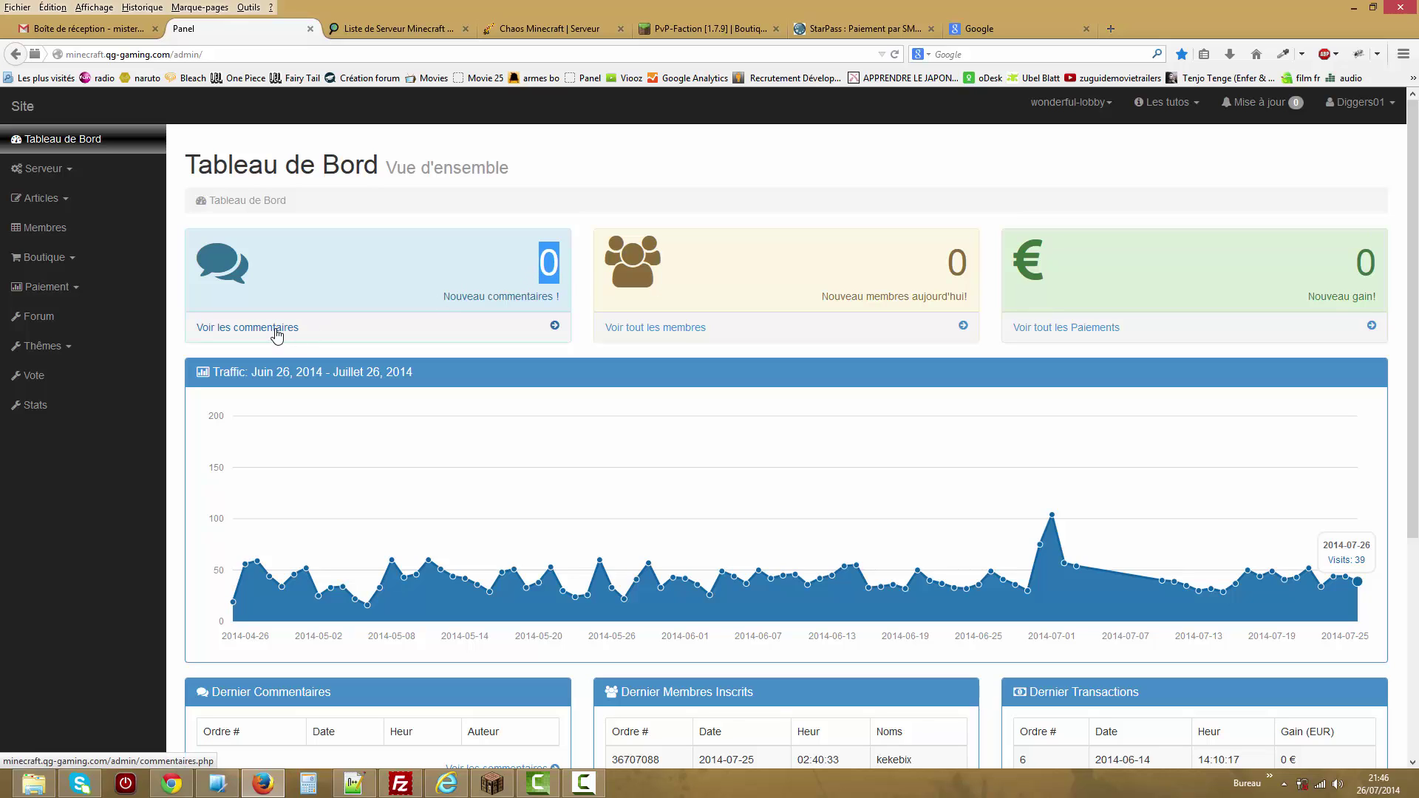
{"action": "left_click", "coordinate": [545, 268]}
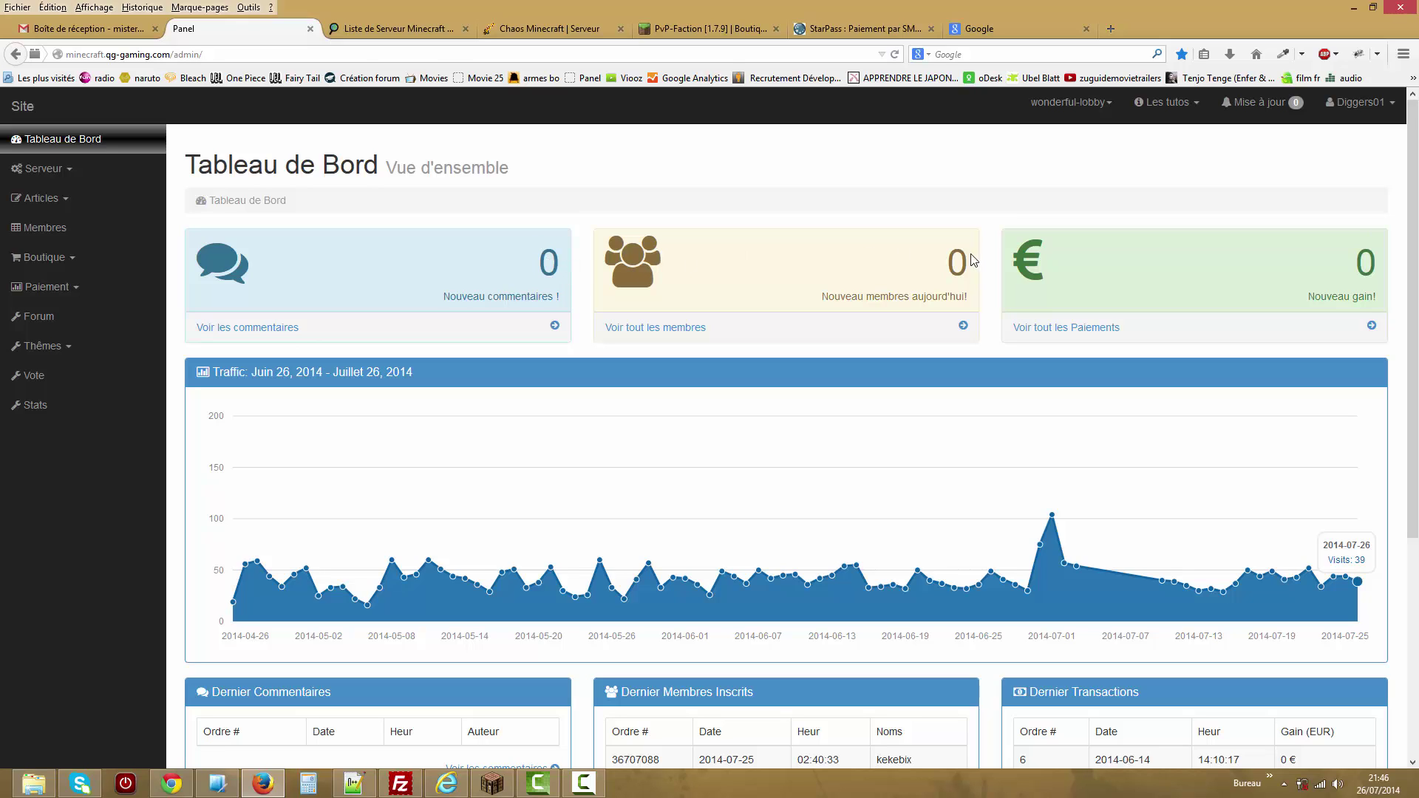
{"action": "left_click_drag", "start_coordinate": [947, 264], "coordinate": [964, 260]}
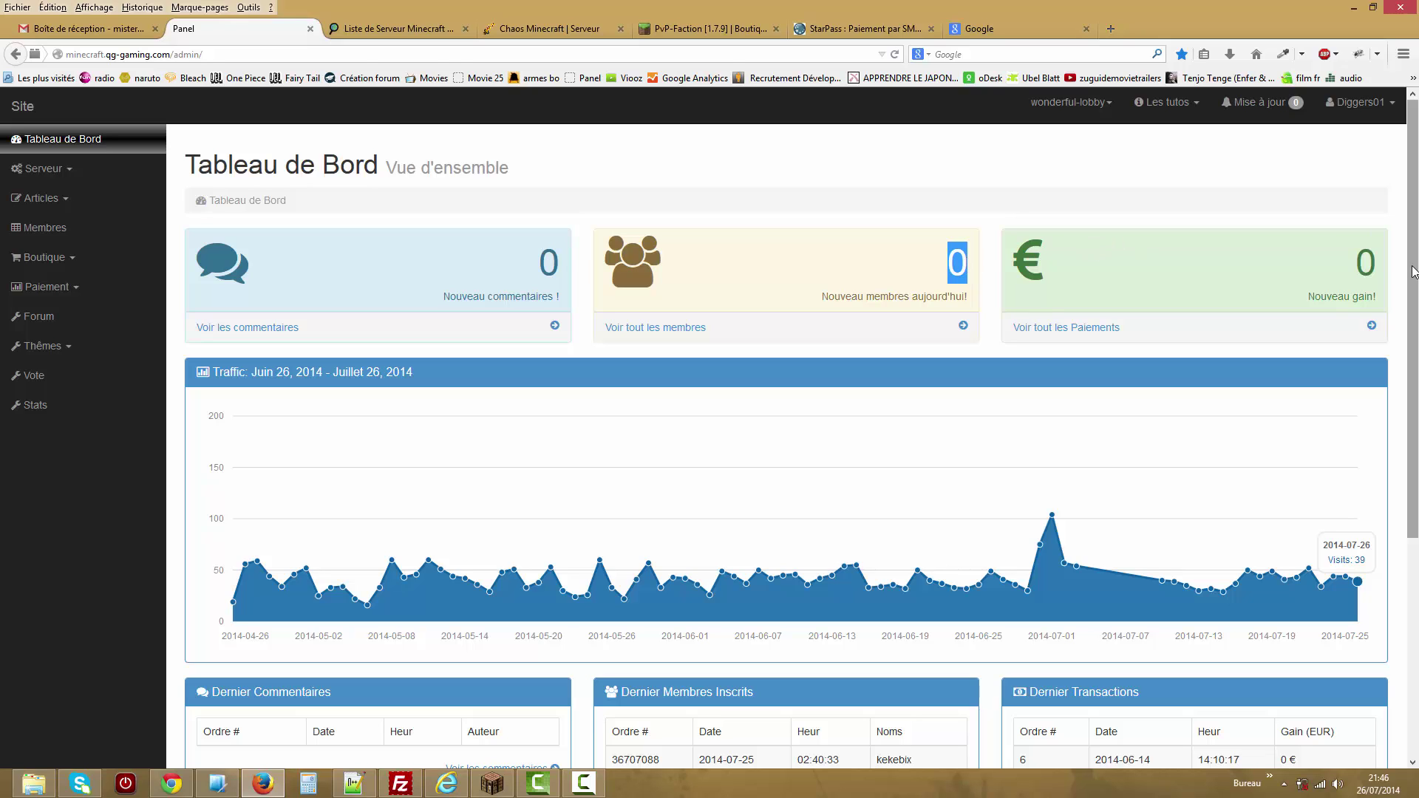
{"action": "left_click_drag", "start_coordinate": [1358, 264], "coordinate": [1378, 261]}
{"action": "scroll", "coordinate": [1383, 263], "scroll_direction": "down", "scroll_amount": 1}
{"action": "scroll", "coordinate": [786, 444], "scroll_direction": "down", "scroll_amount": 3}
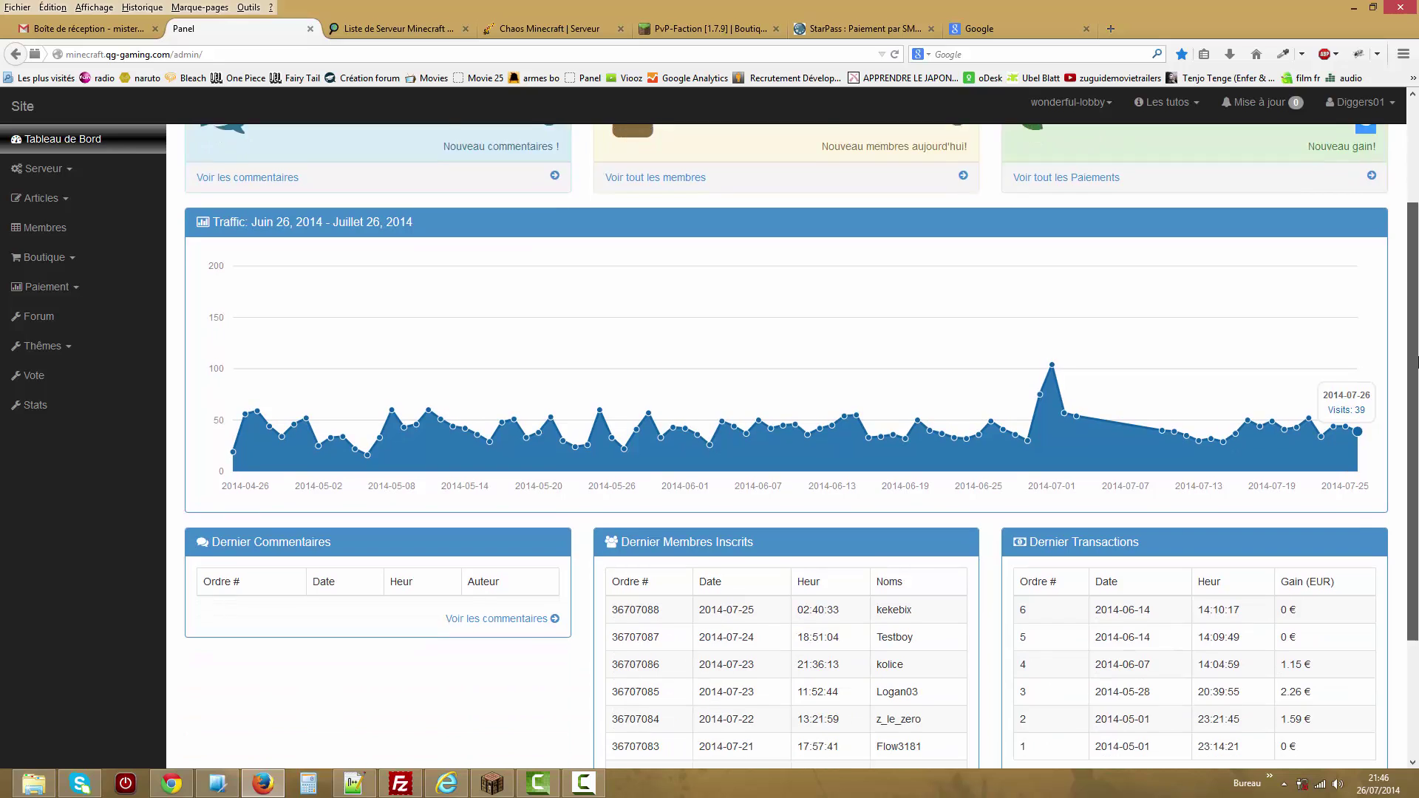
{"action": "scroll", "coordinate": [786, 443], "scroll_direction": "up", "scroll_amount": 4}
{"action": "left_click", "coordinate": [1355, 275]}
{"action": "scroll", "coordinate": [1414, 287], "scroll_direction": "down", "scroll_amount": 3}
{"action": "scroll", "coordinate": [1414, 287], "scroll_direction": "up", "scroll_amount": 4}
{"action": "scroll", "coordinate": [1409, 318], "scroll_direction": "down", "scroll_amount": 3}
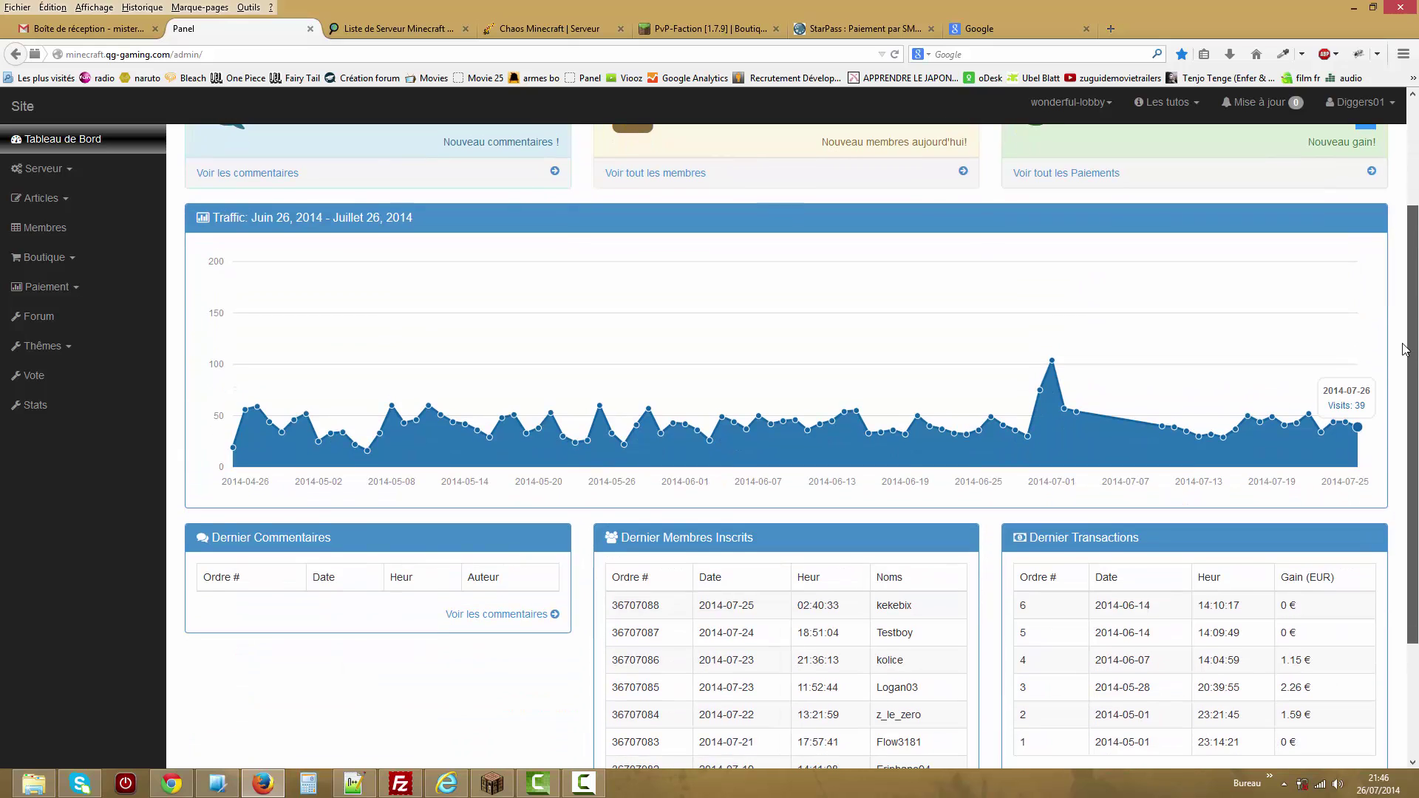
{"action": "scroll", "coordinate": [1405, 351], "scroll_direction": "up", "scroll_amount": 3}
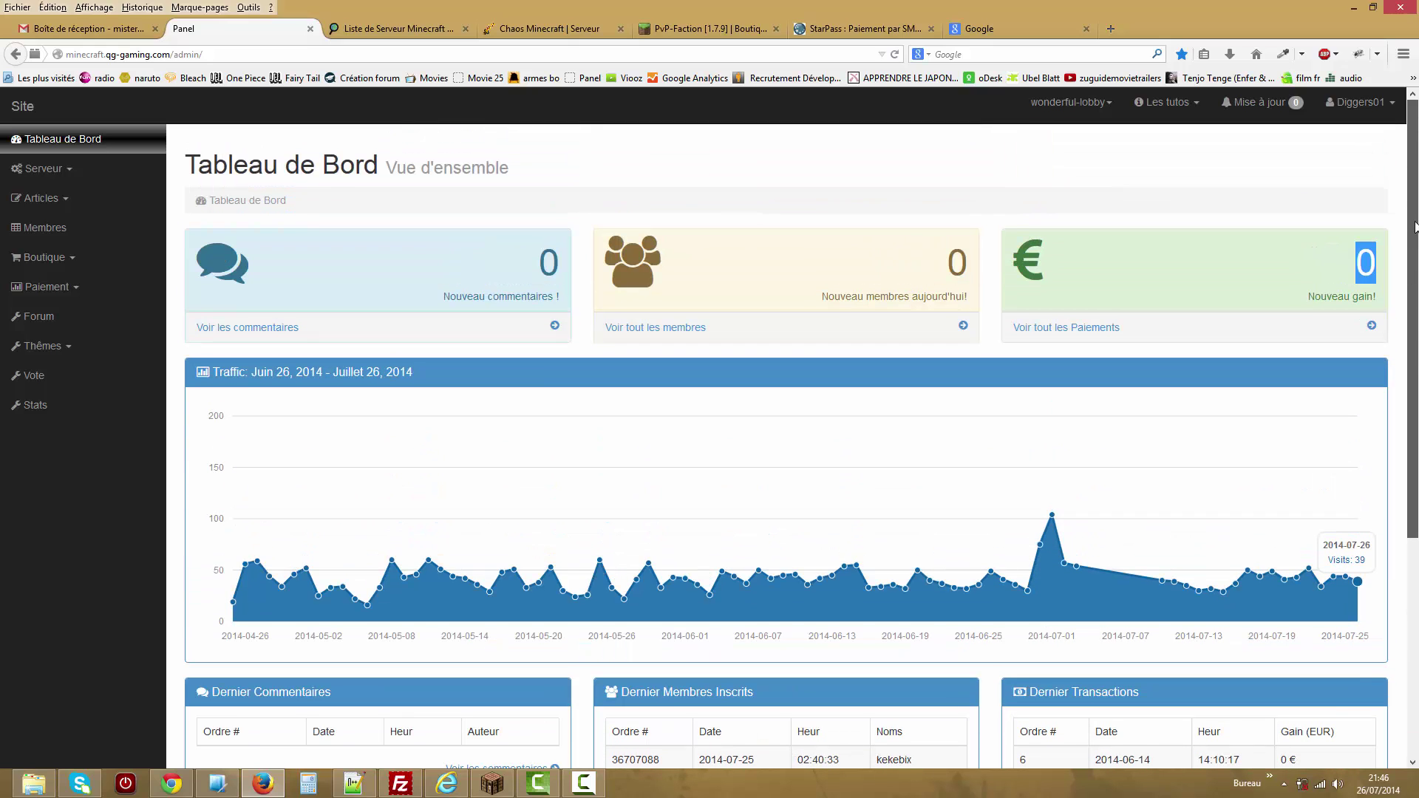
{"action": "double_click", "coordinate": [1373, 257]}
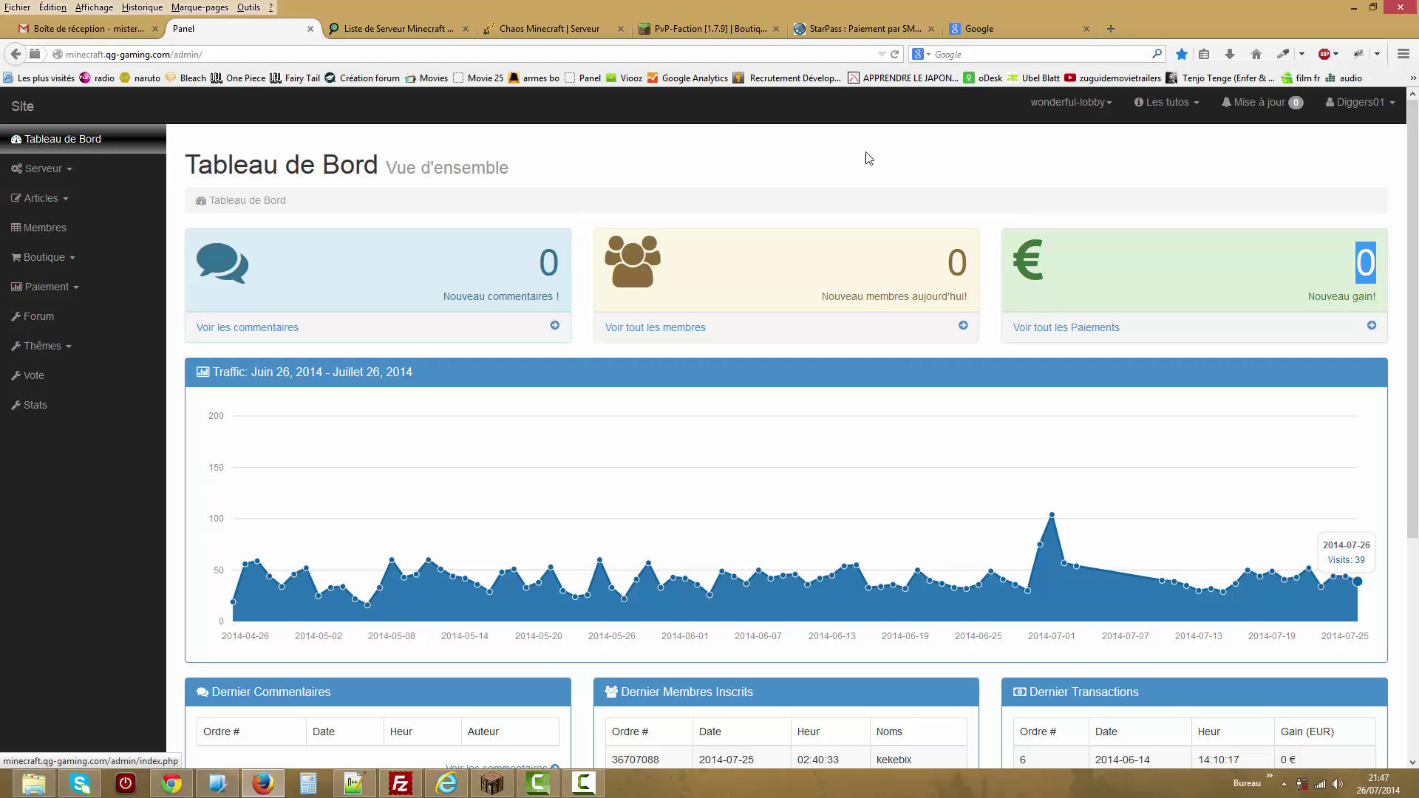
{"action": "scroll", "coordinate": [317, 349], "scroll_direction": "down", "scroll_amount": 4}
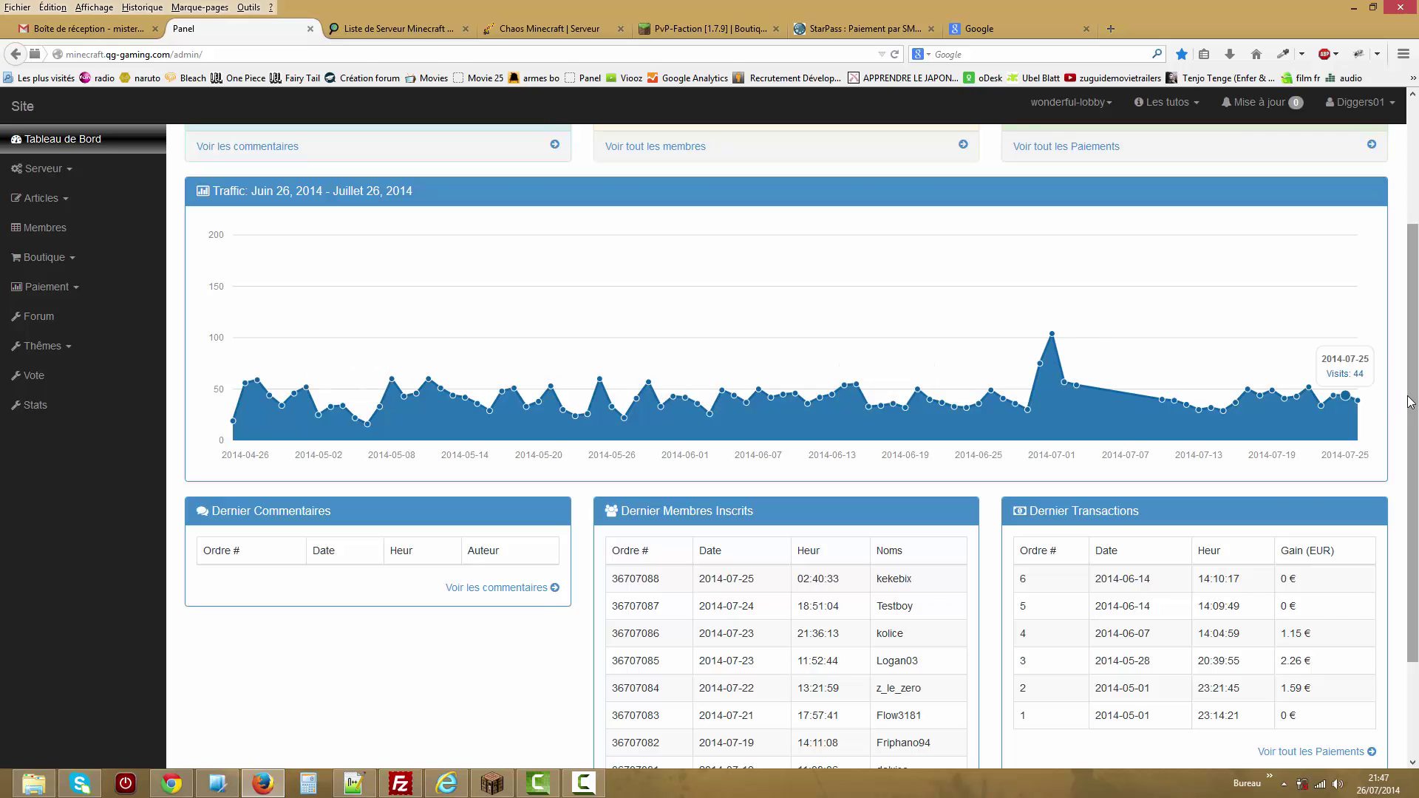
{"action": "scroll", "coordinate": [976, 534], "scroll_direction": "down", "scroll_amount": 3}
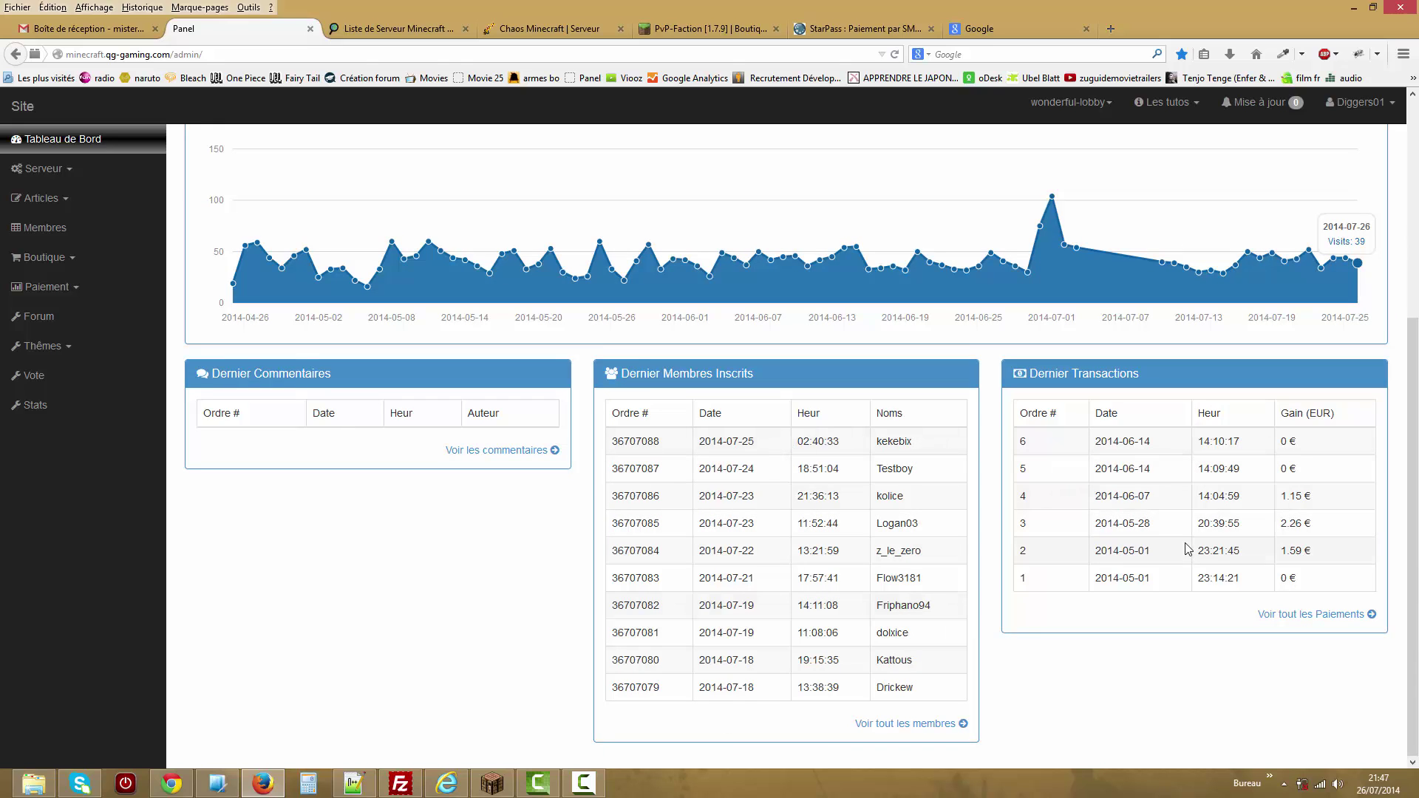
{"action": "scroll", "coordinate": [813, 517], "scroll_direction": "up", "scroll_amount": 7}
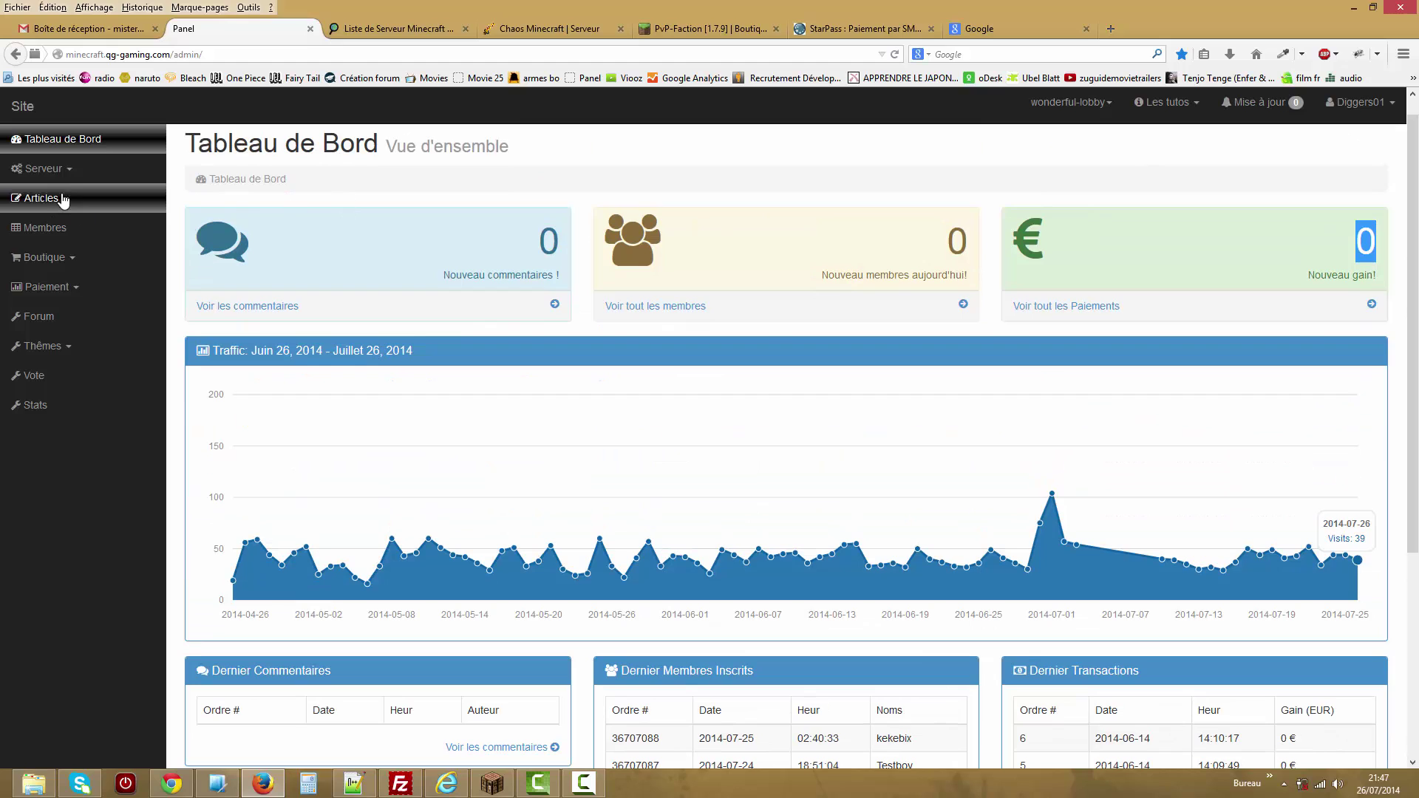
{"action": "left_click", "coordinate": [43, 168]}
Open Serveur > Etat Serveur to show the Status Serveur page.
{"action": "left_click", "coordinate": [91, 210]}
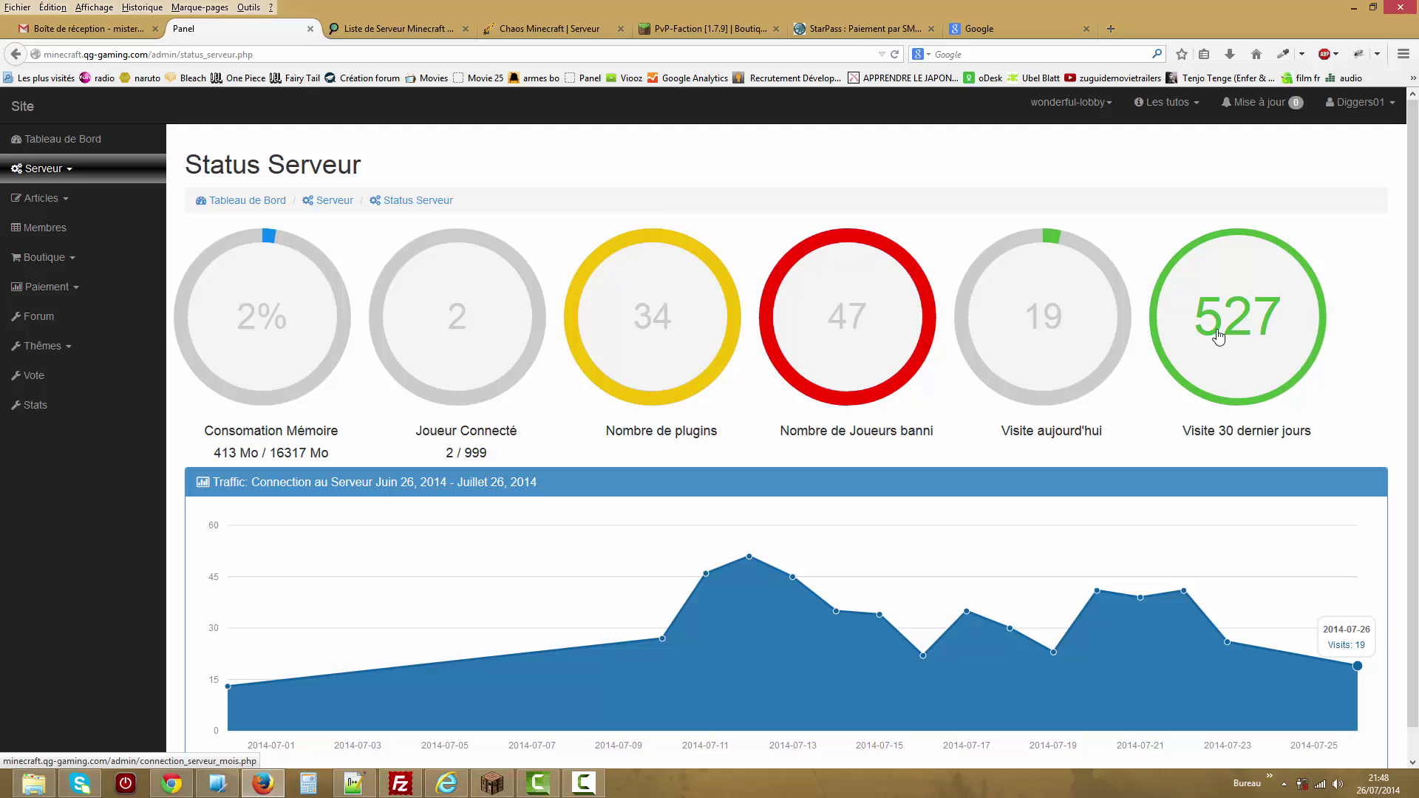
Open the 34-plugin list and deactivate then reactivate the Vault plugin.
{"action": "left_click", "coordinate": [641, 313]}
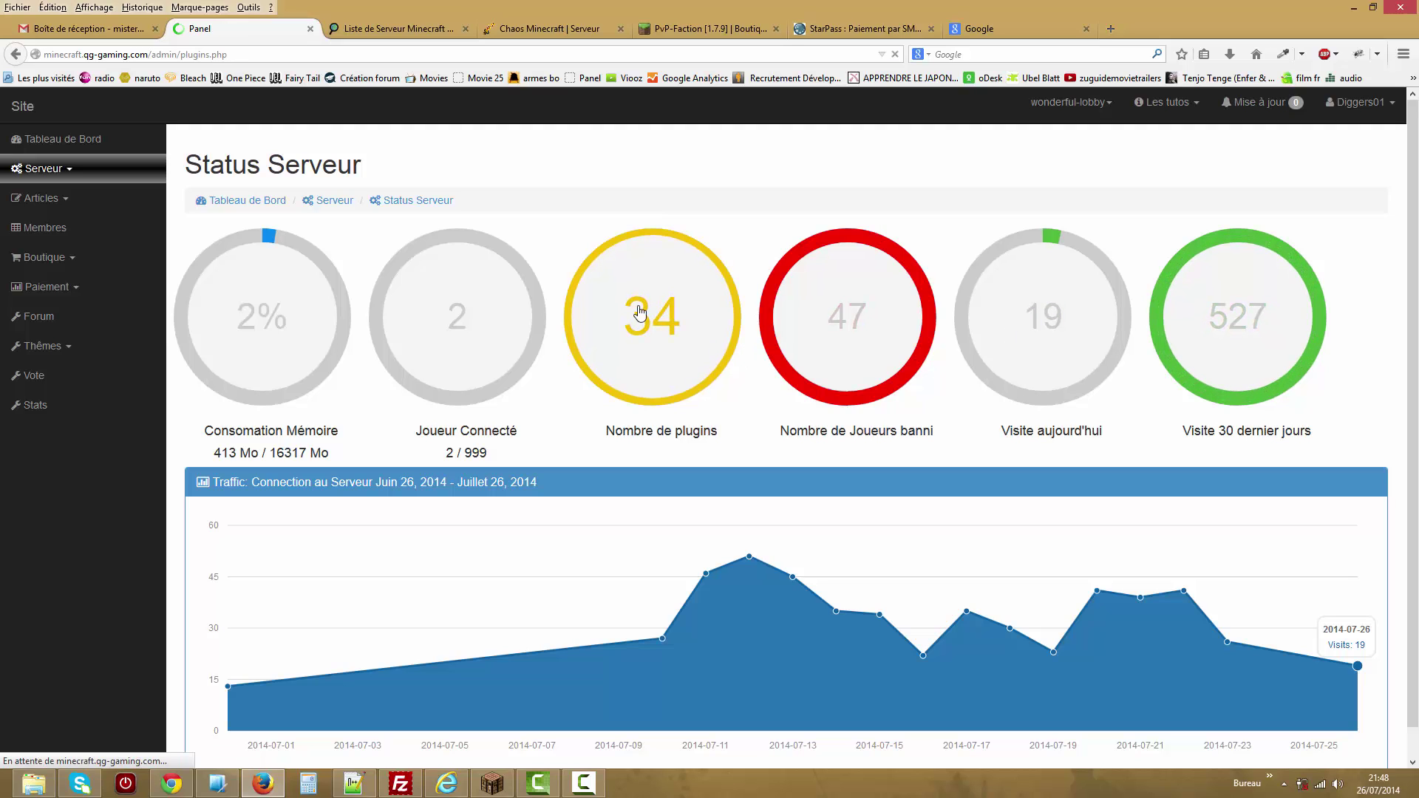
{"action": "scroll", "coordinate": [1416, 269], "scroll_direction": "down", "scroll_amount": 10}
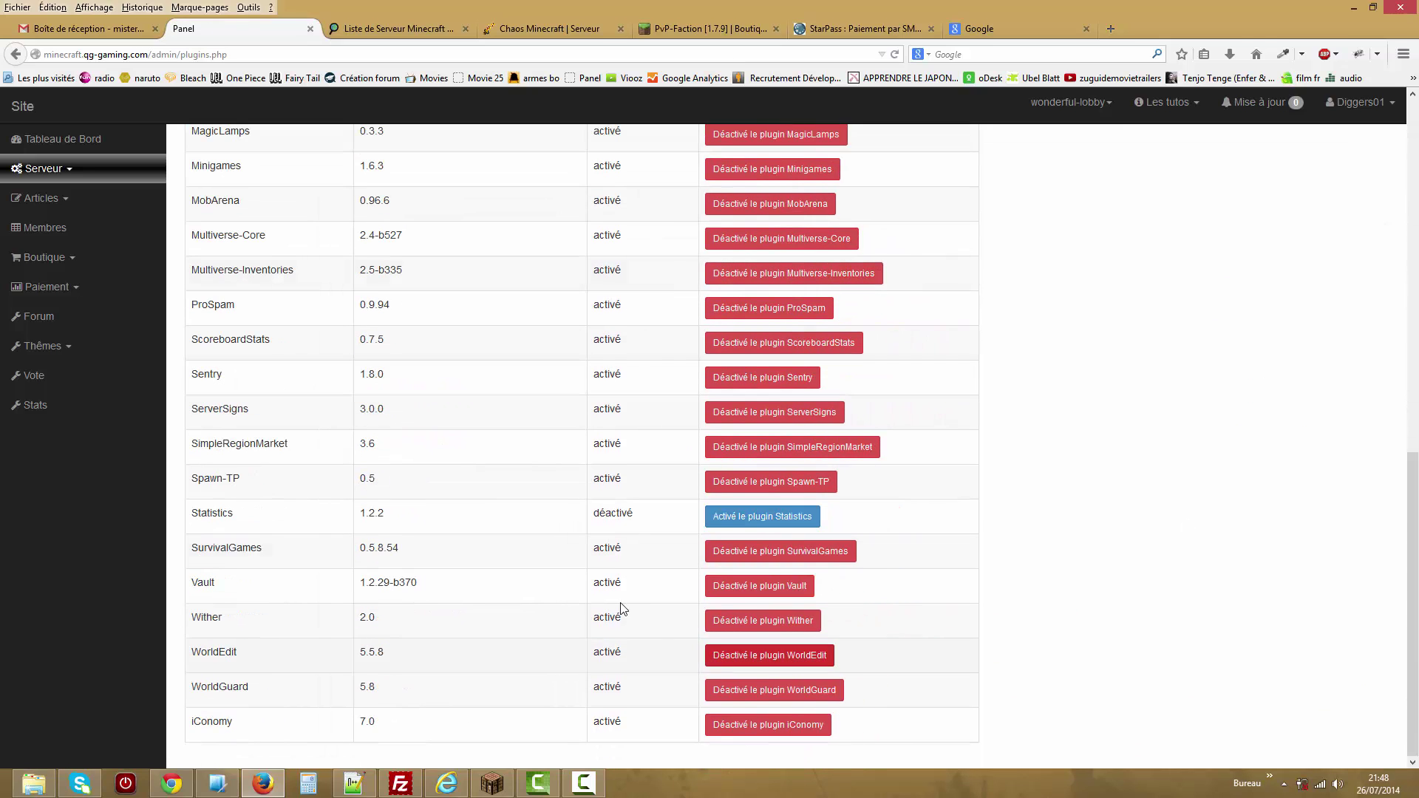
{"action": "left_click", "coordinate": [739, 587]}
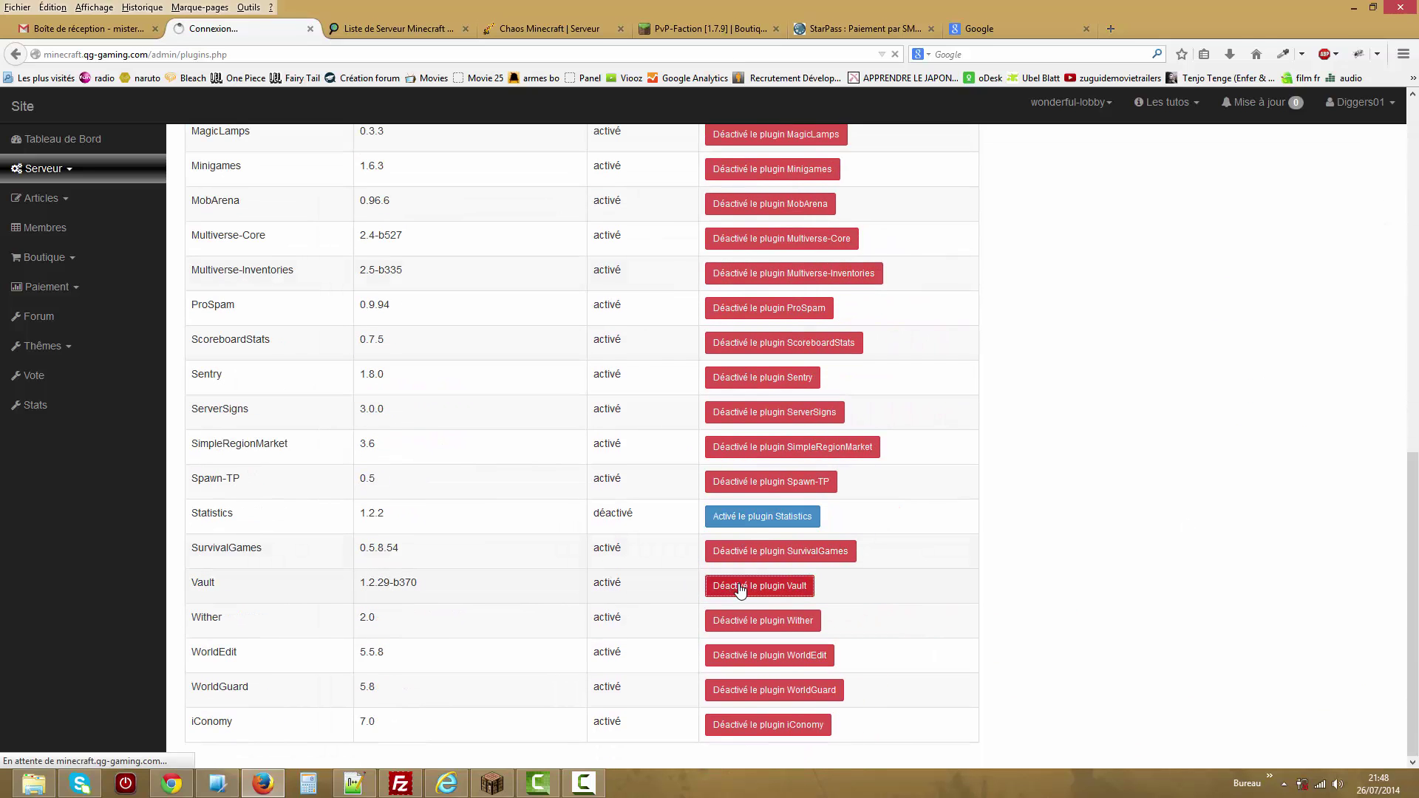
{"action": "left_click_drag", "start_coordinate": [1414, 249], "coordinate": [1411, 613]}
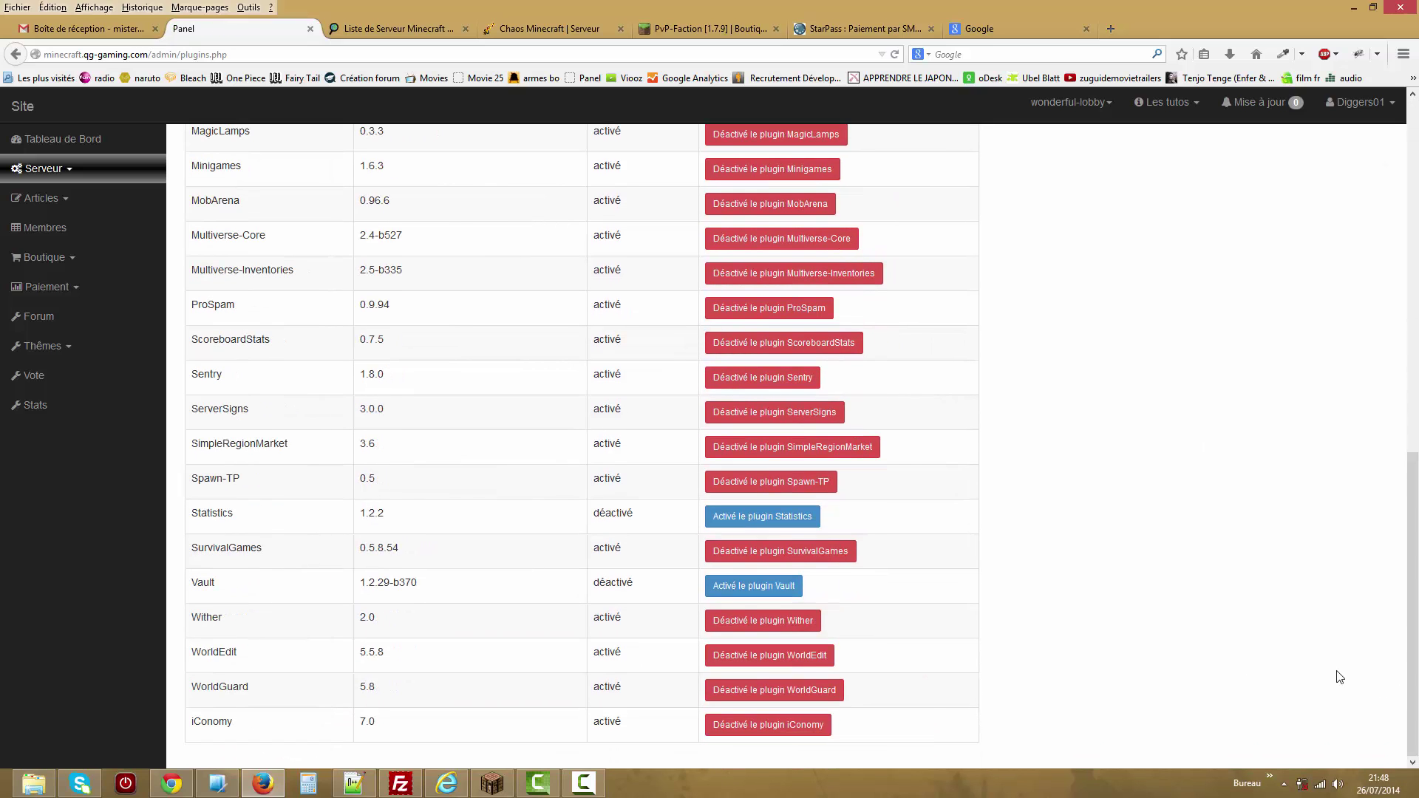
{"action": "left_click", "coordinate": [769, 590]}
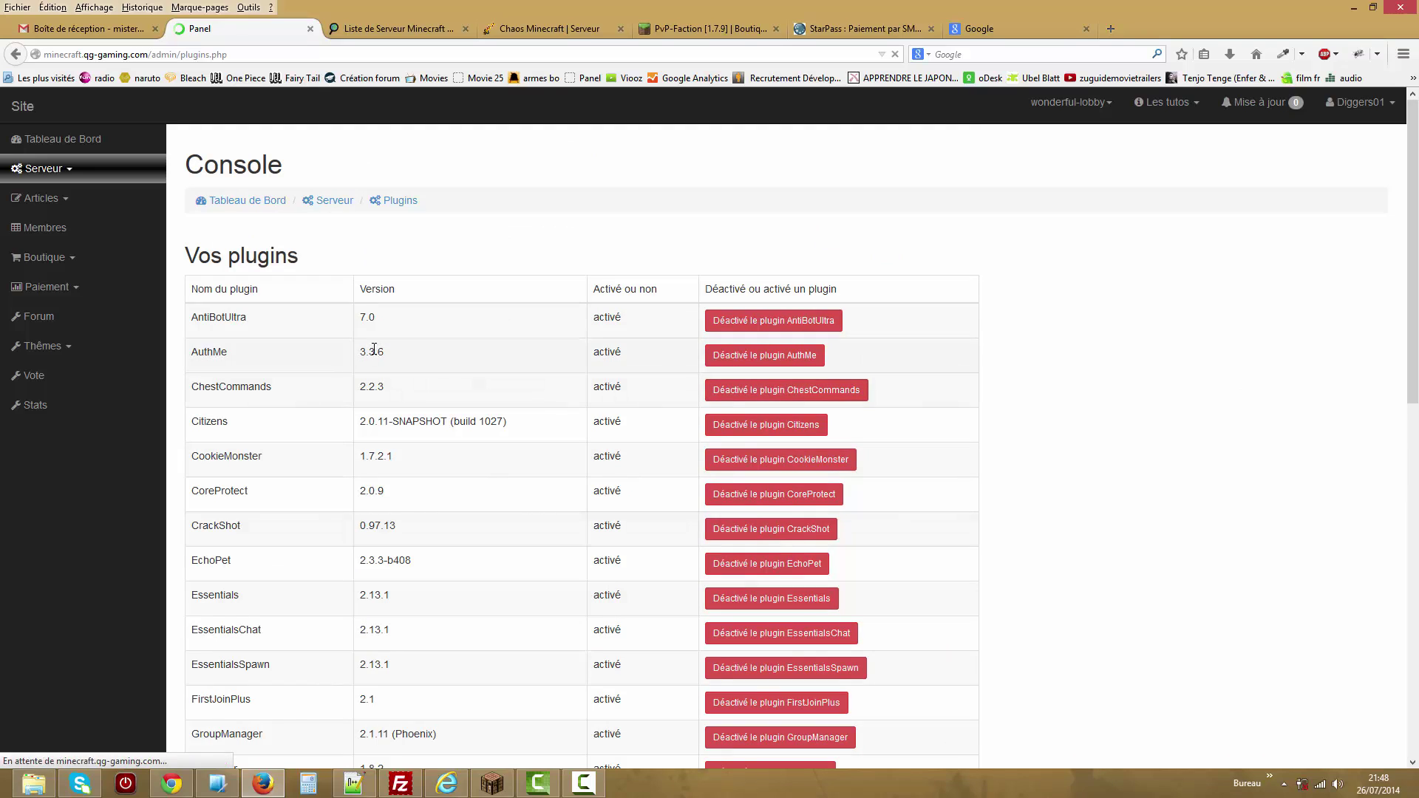
Scroll through the plugin list, all active except Statistics 1.2.2, then go back.
{"action": "left_click_drag", "start_coordinate": [254, 309], "coordinate": [354, 358]}
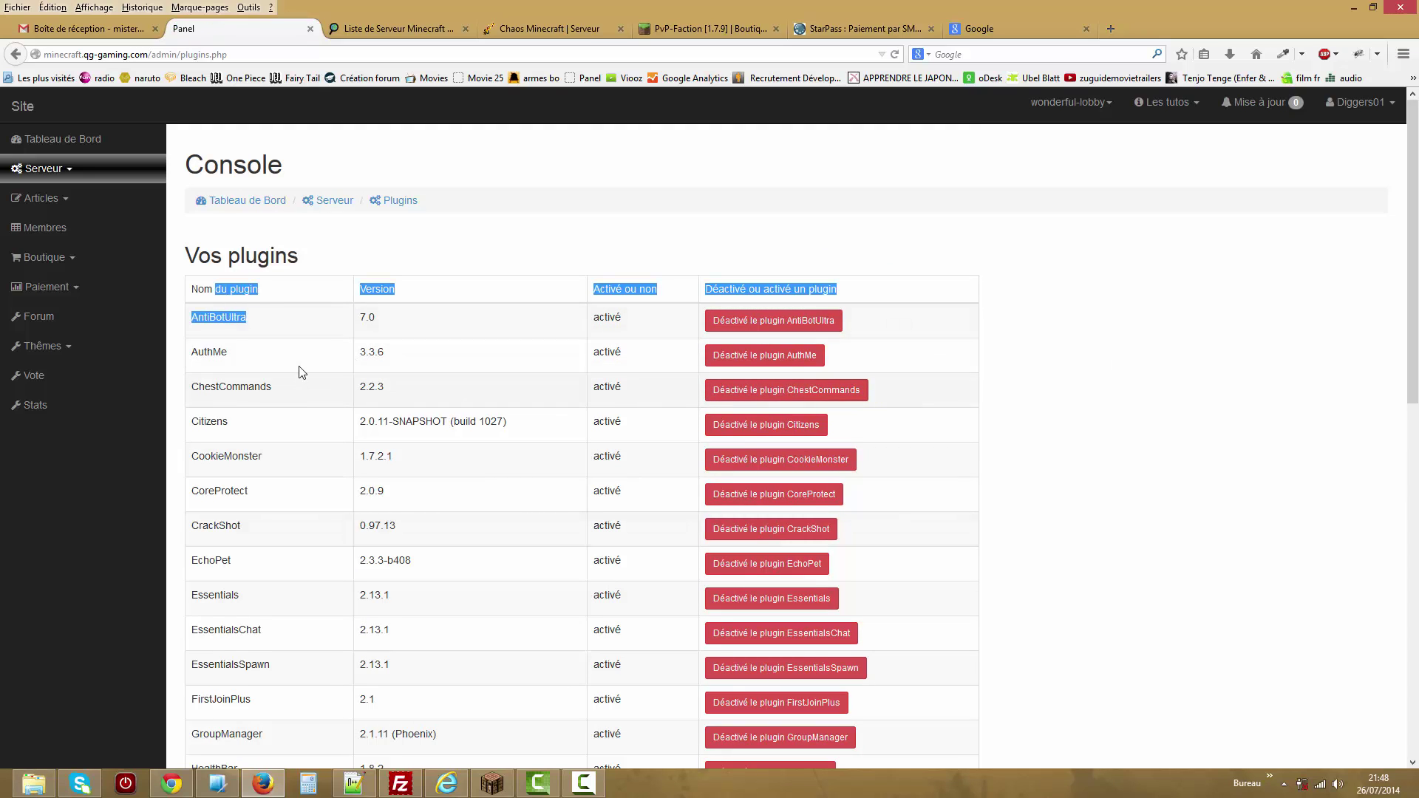
{"action": "left_click", "coordinate": [597, 350]}
{"action": "left_click_drag", "start_coordinate": [624, 347], "coordinate": [701, 374]}
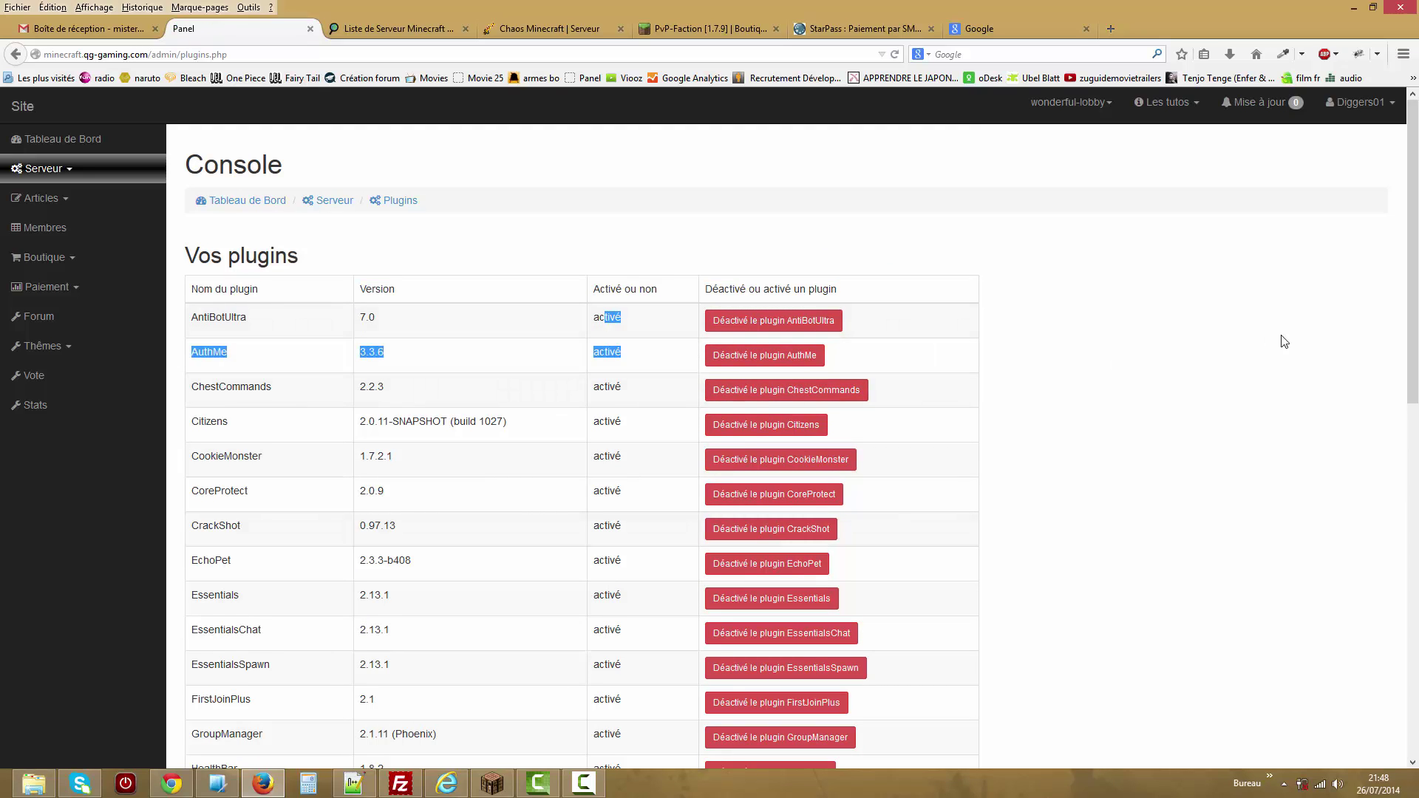
{"action": "scroll", "coordinate": [1412, 340], "scroll_direction": "down", "scroll_amount": 3}
{"action": "scroll", "coordinate": [1412, 341], "scroll_direction": "down", "scroll_amount": 6}
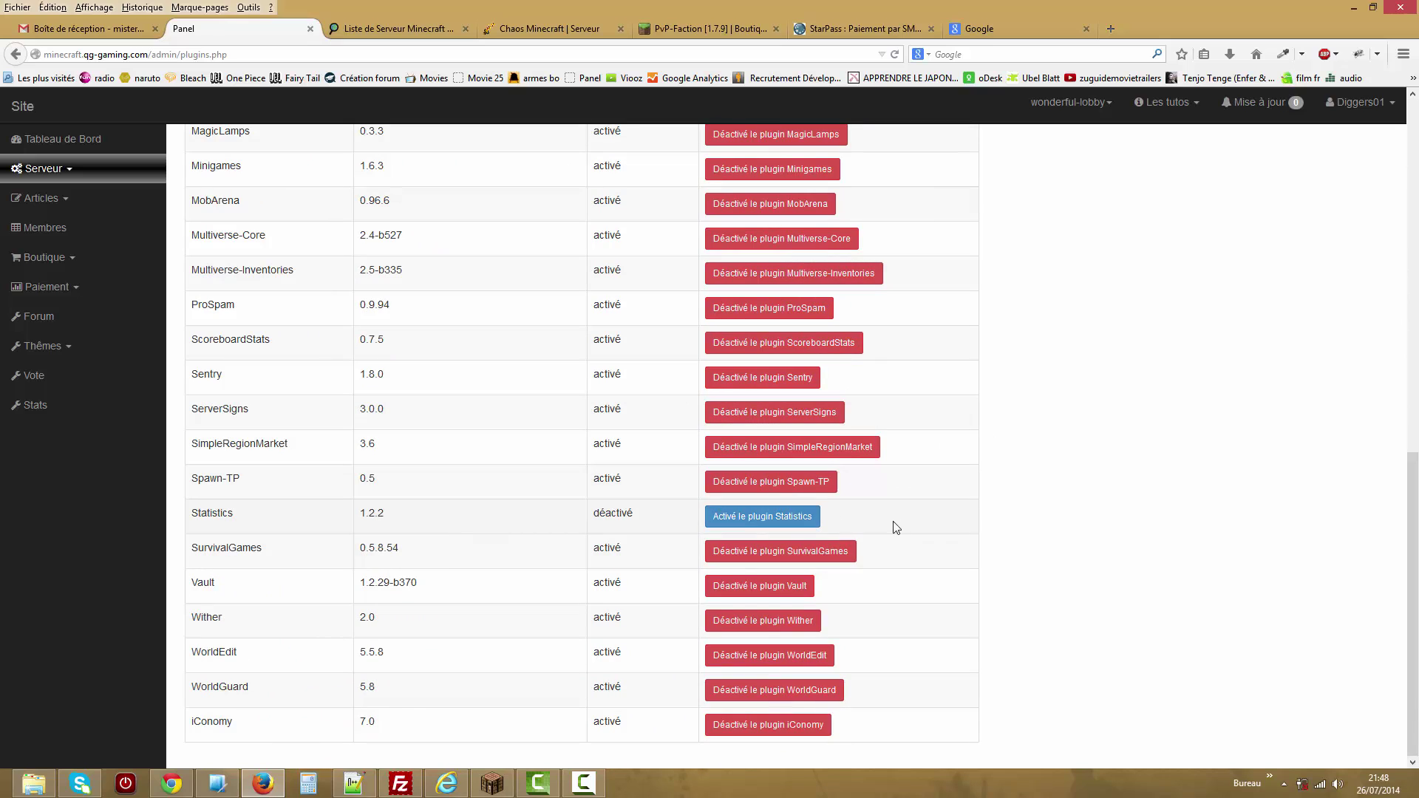
{"action": "left_click_drag", "start_coordinate": [1412, 606], "coordinate": [1356, 81]}
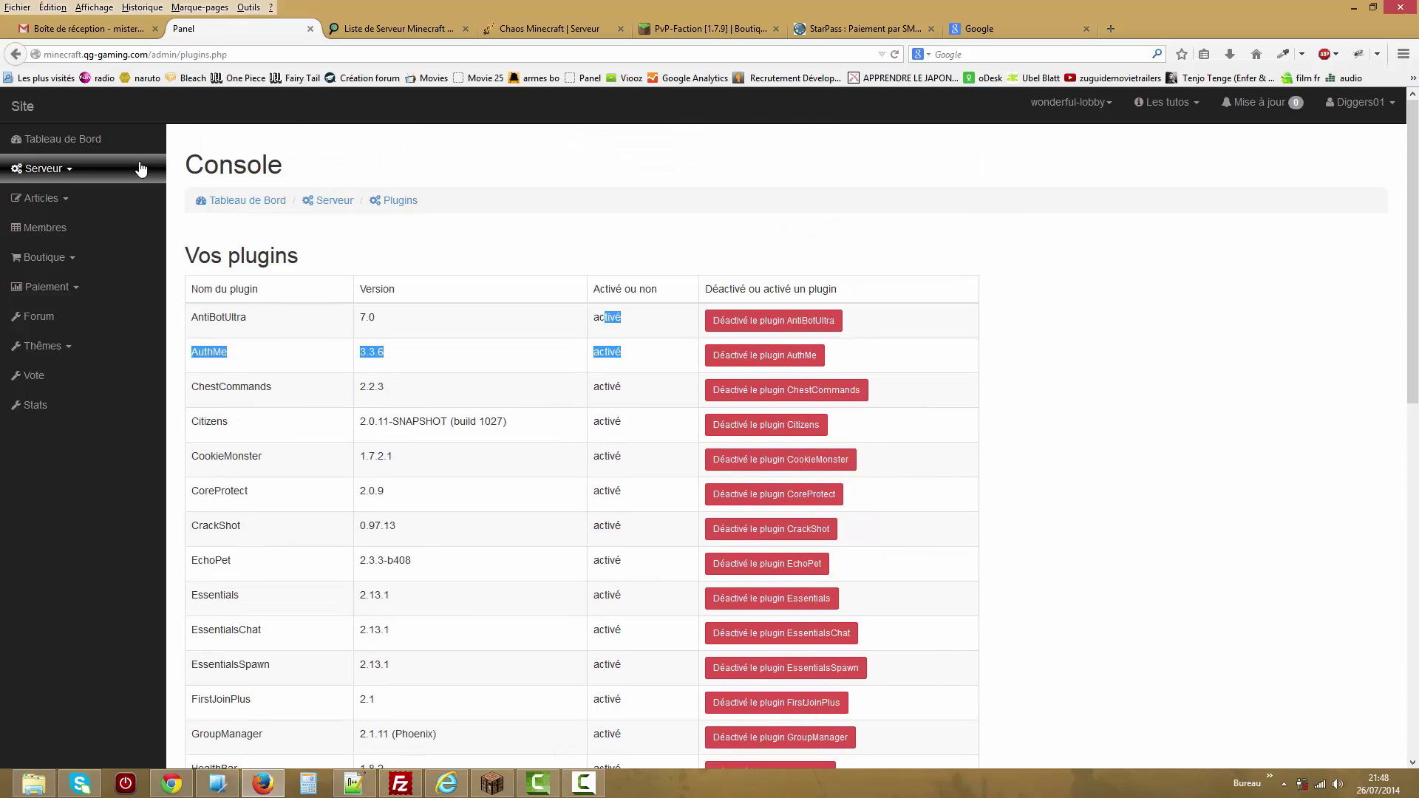
{"action": "left_click", "coordinate": [16, 54]}
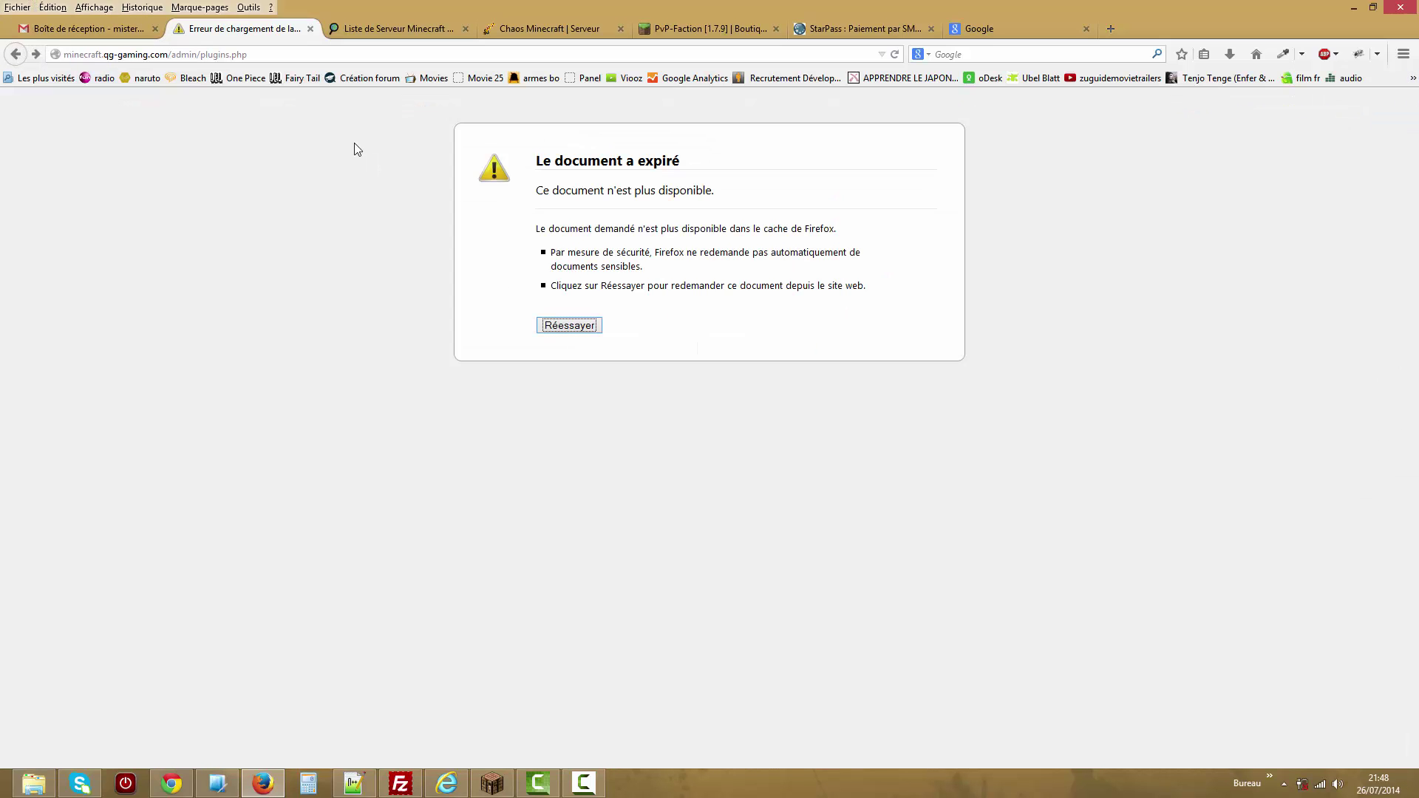
Resend the expired page request and reopen the Etat Serveur page.
{"action": "left_click", "coordinate": [192, 54]}
{"action": "key", "text": "Return"}
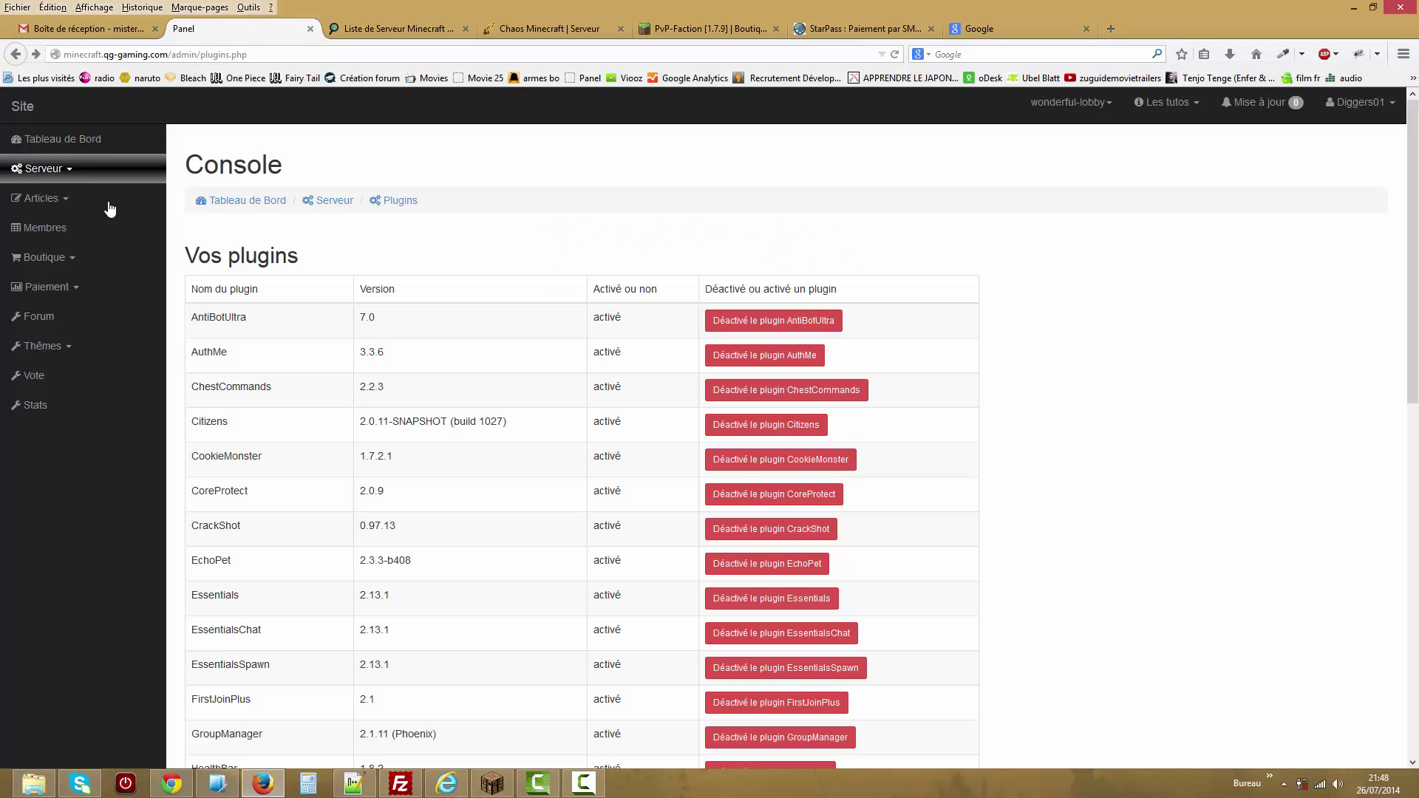
{"action": "left_click", "coordinate": [91, 170]}
{"action": "left_click", "coordinate": [89, 199]}
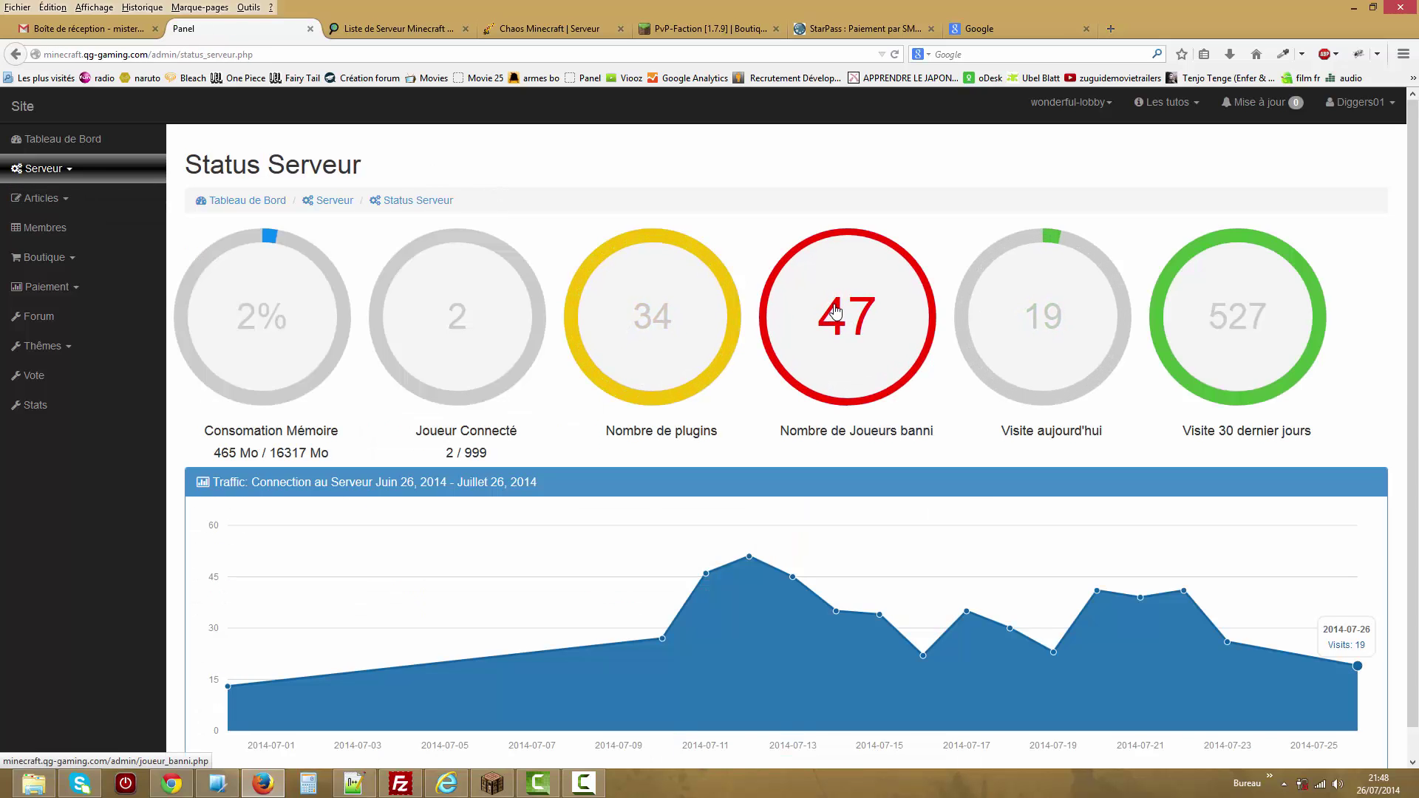
Open the Joueurs banni list and scroll through banned players and operators.
{"action": "left_click", "coordinate": [876, 320]}
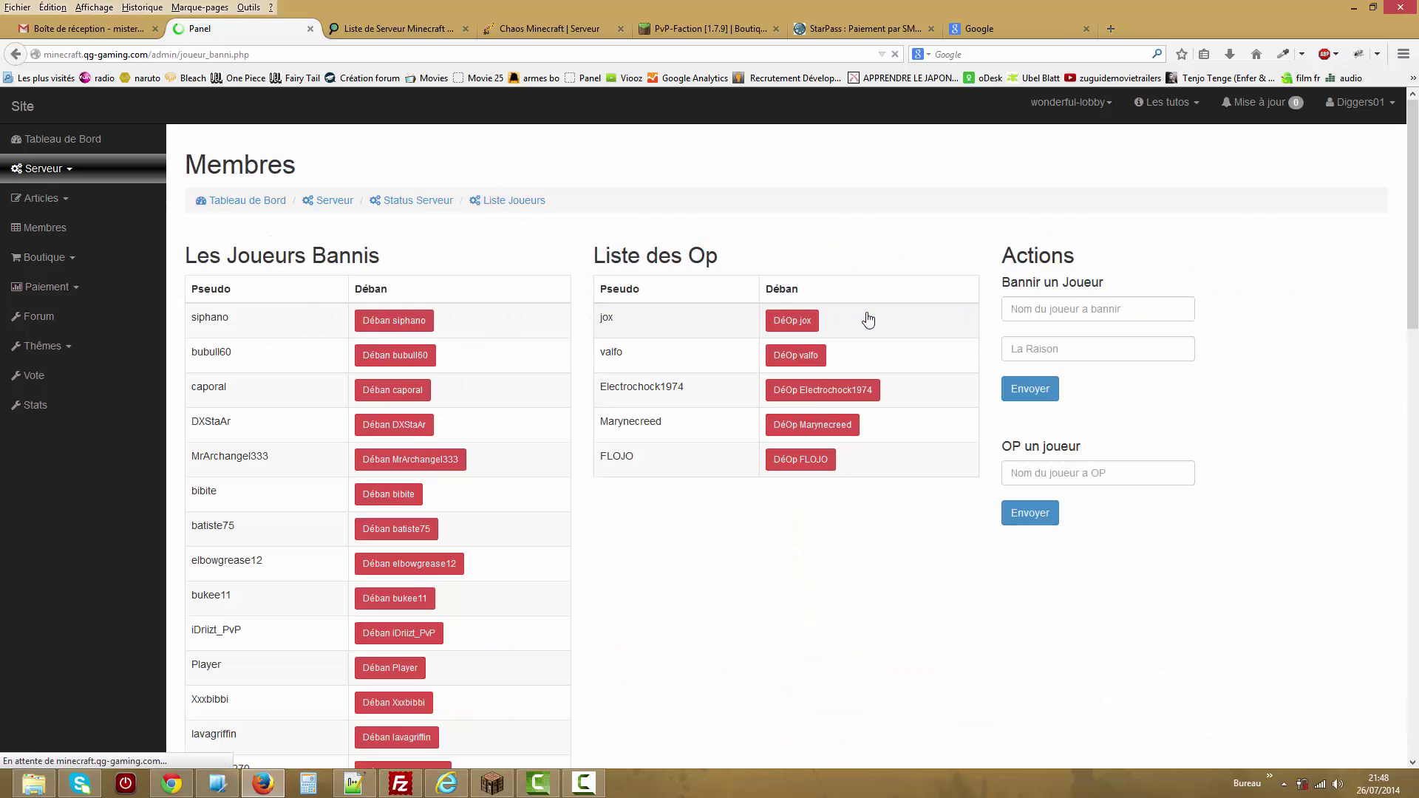
{"action": "mouse_move", "coordinate": [1413, 215]}
{"action": "left_mouse_down"}
{"action": "mouse_move", "coordinate": [1413, 561]}
{"action": "mouse_move", "coordinate": [1412, 214]}
{"action": "left_mouse_up"}
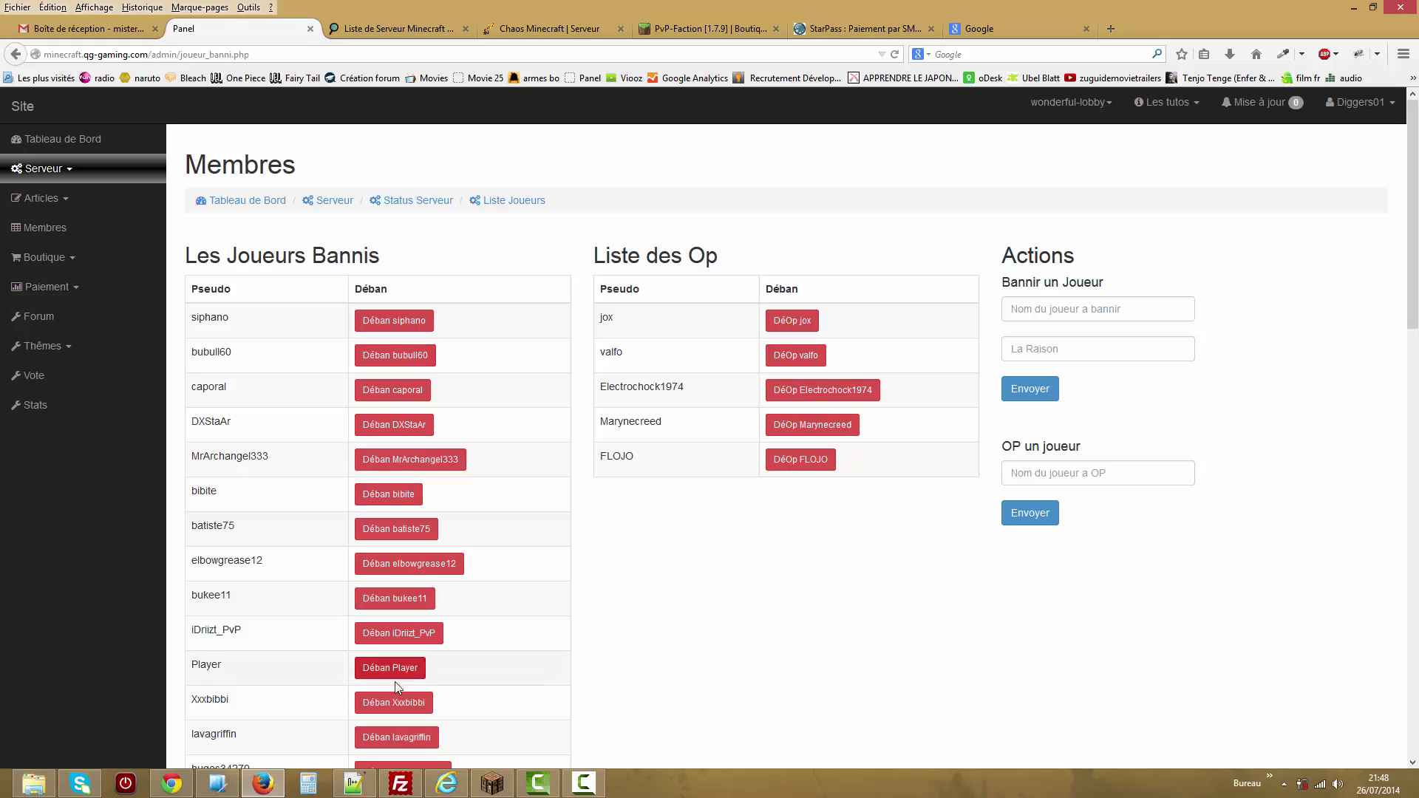
{"action": "left_click_drag", "start_coordinate": [1413, 329], "coordinate": [1413, 754]}
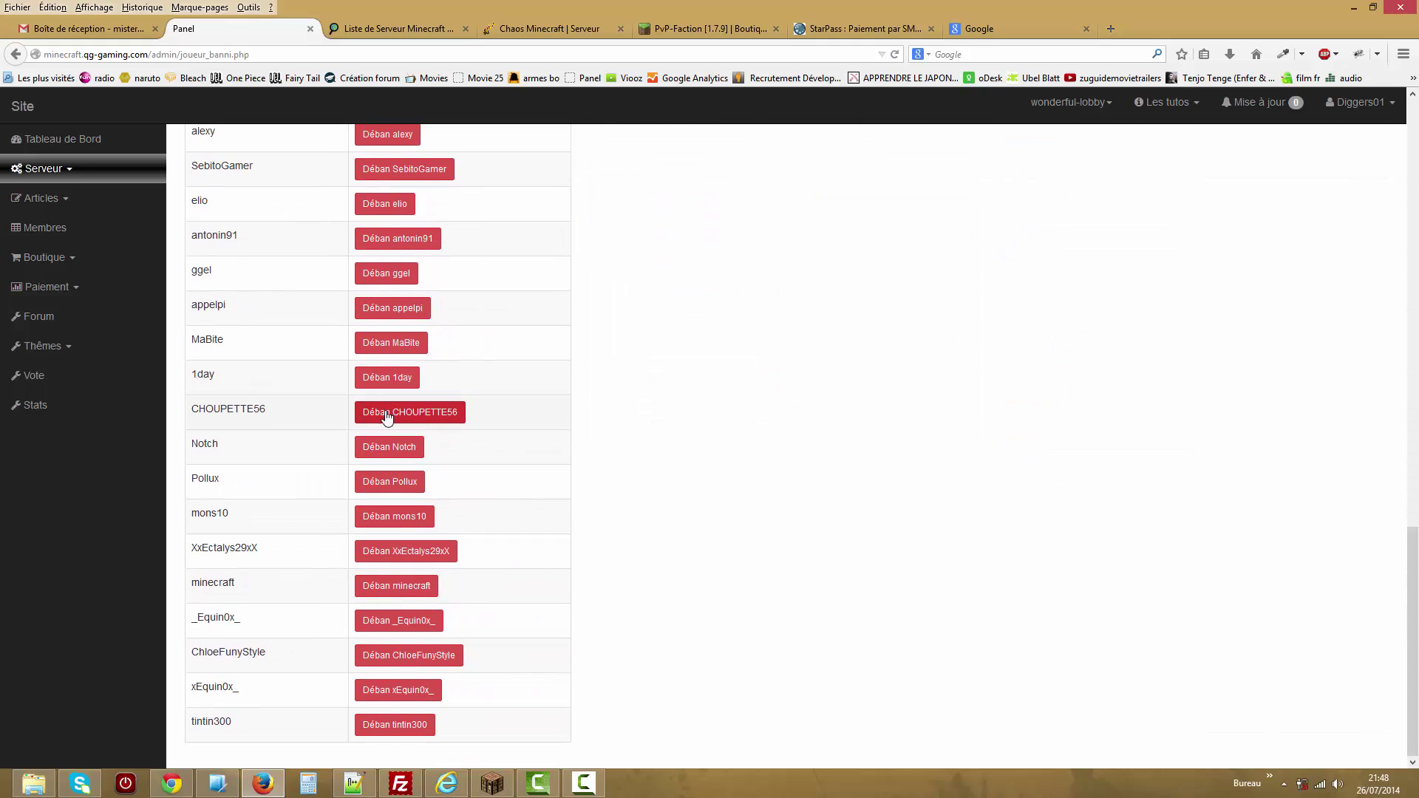
{"action": "left_click_drag", "start_coordinate": [1414, 559], "coordinate": [1414, 119]}
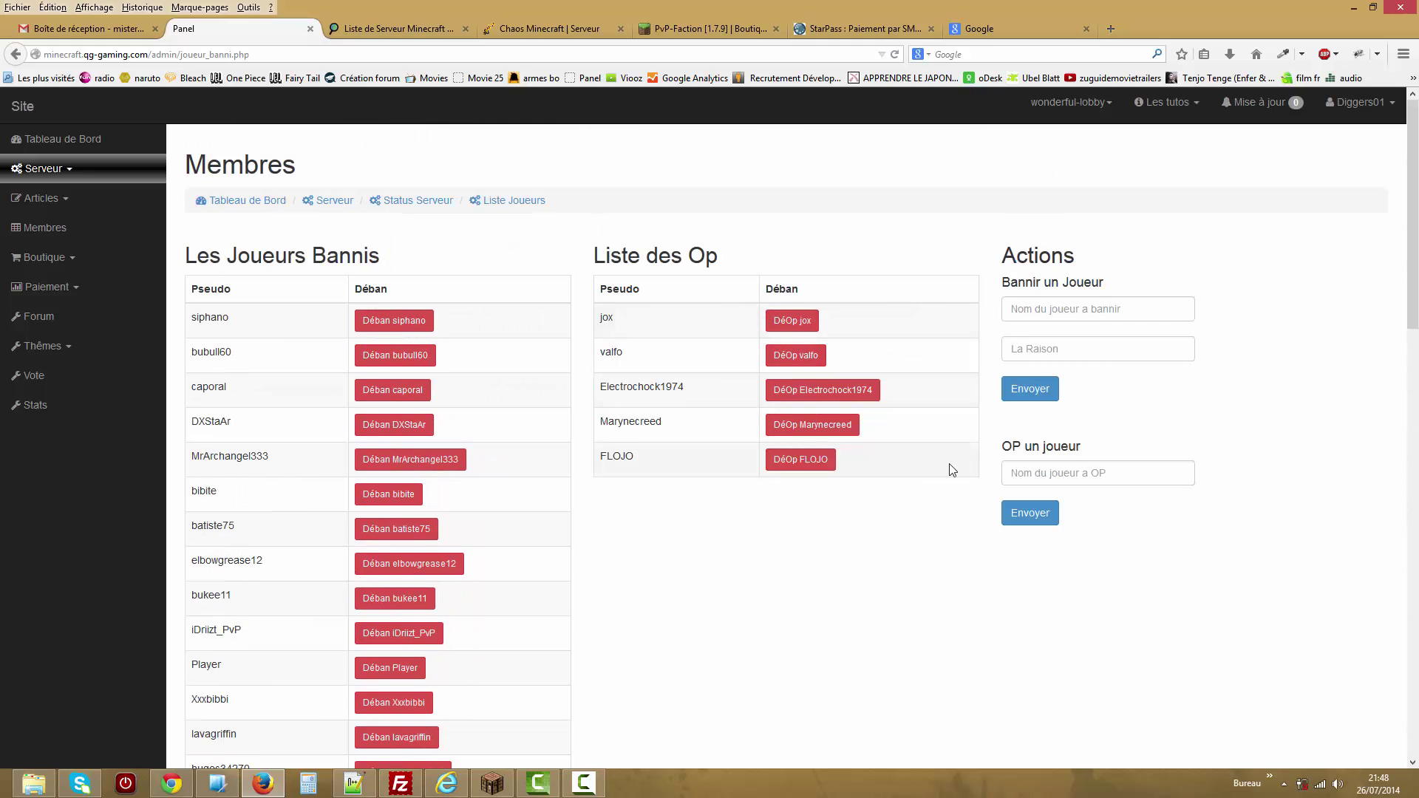
Switch the panel to the wonderful-pvp server and swap the in-game inventory for the chat.
{"action": "left_click", "coordinate": [1070, 102]}
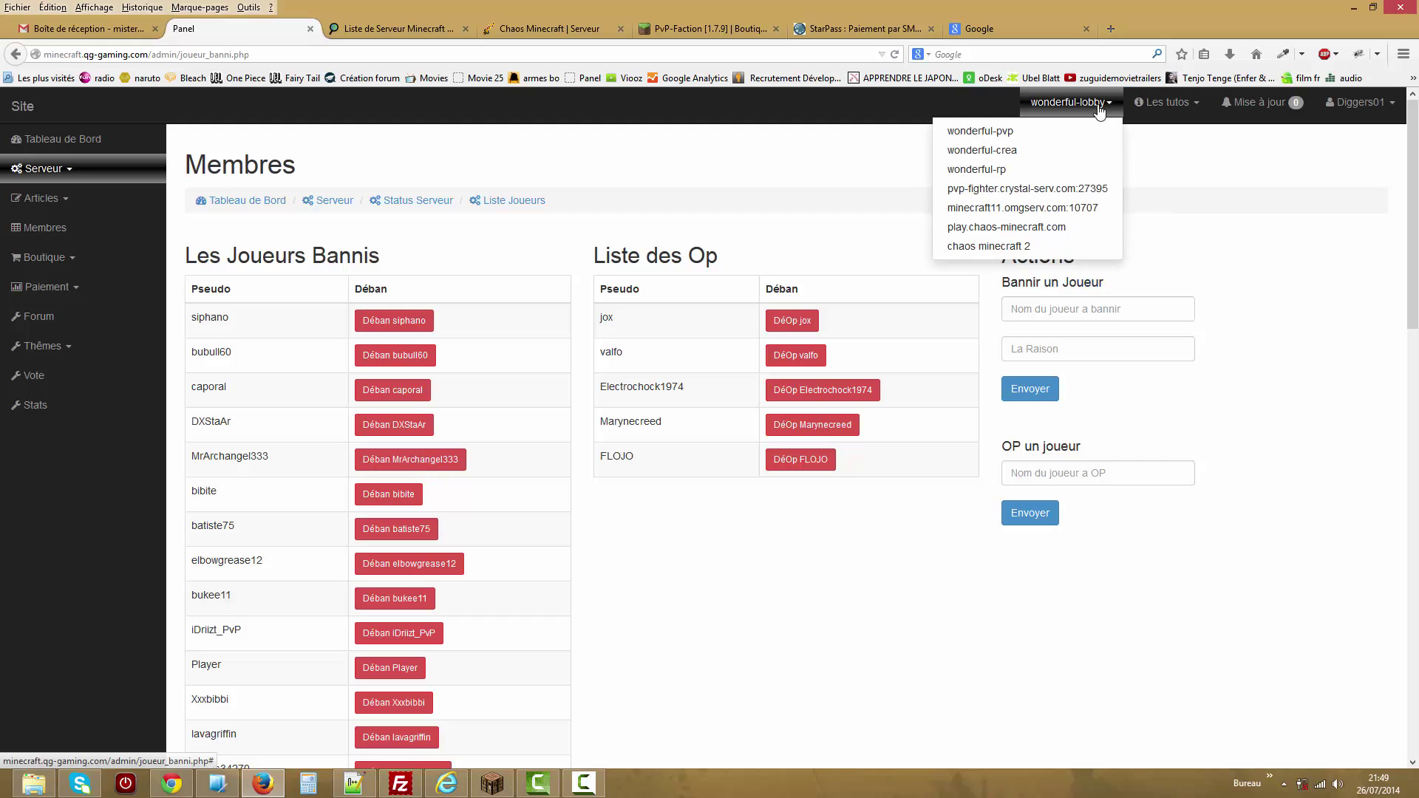
{"action": "left_click", "coordinate": [1064, 144]}
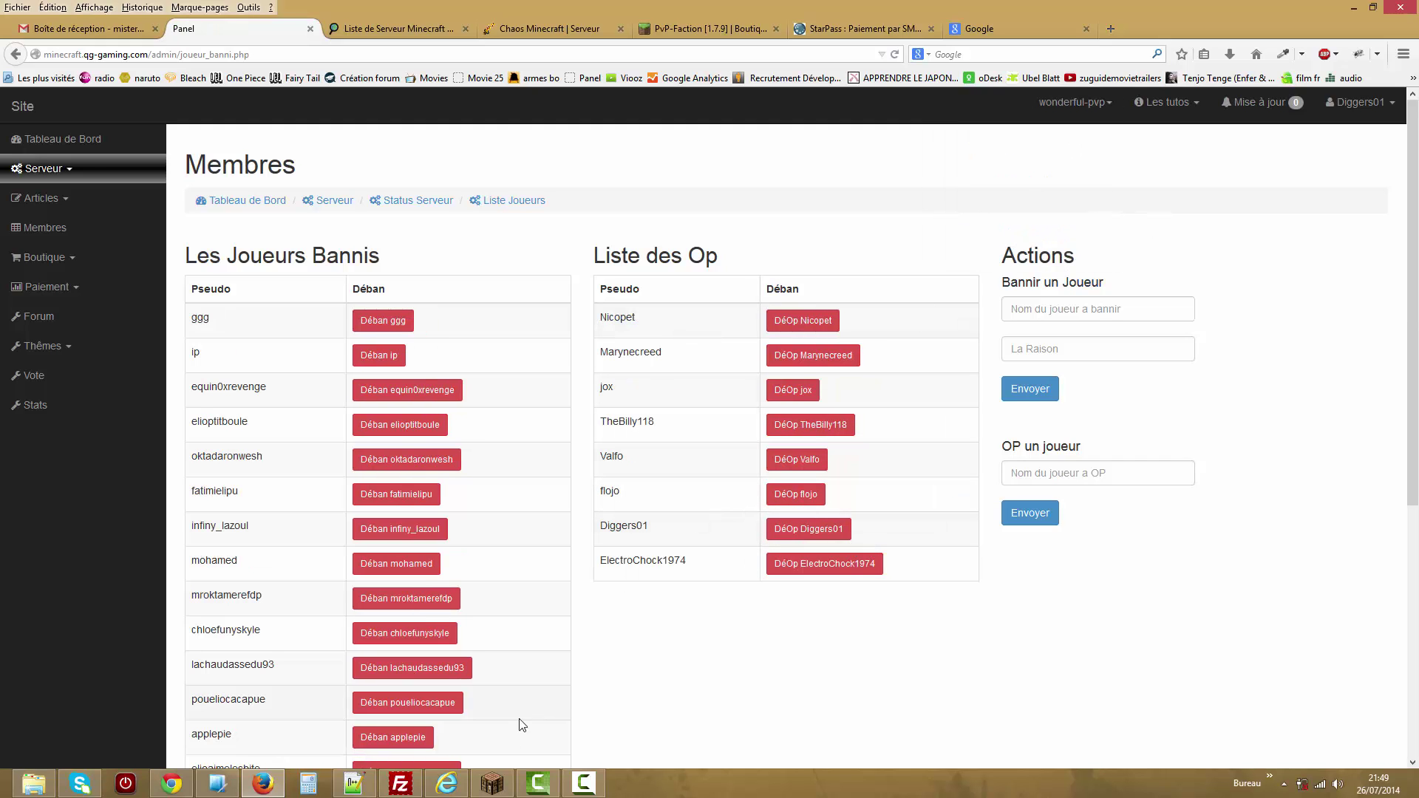
{"action": "left_click", "coordinate": [492, 783]}
{"action": "key", "text": "e"}
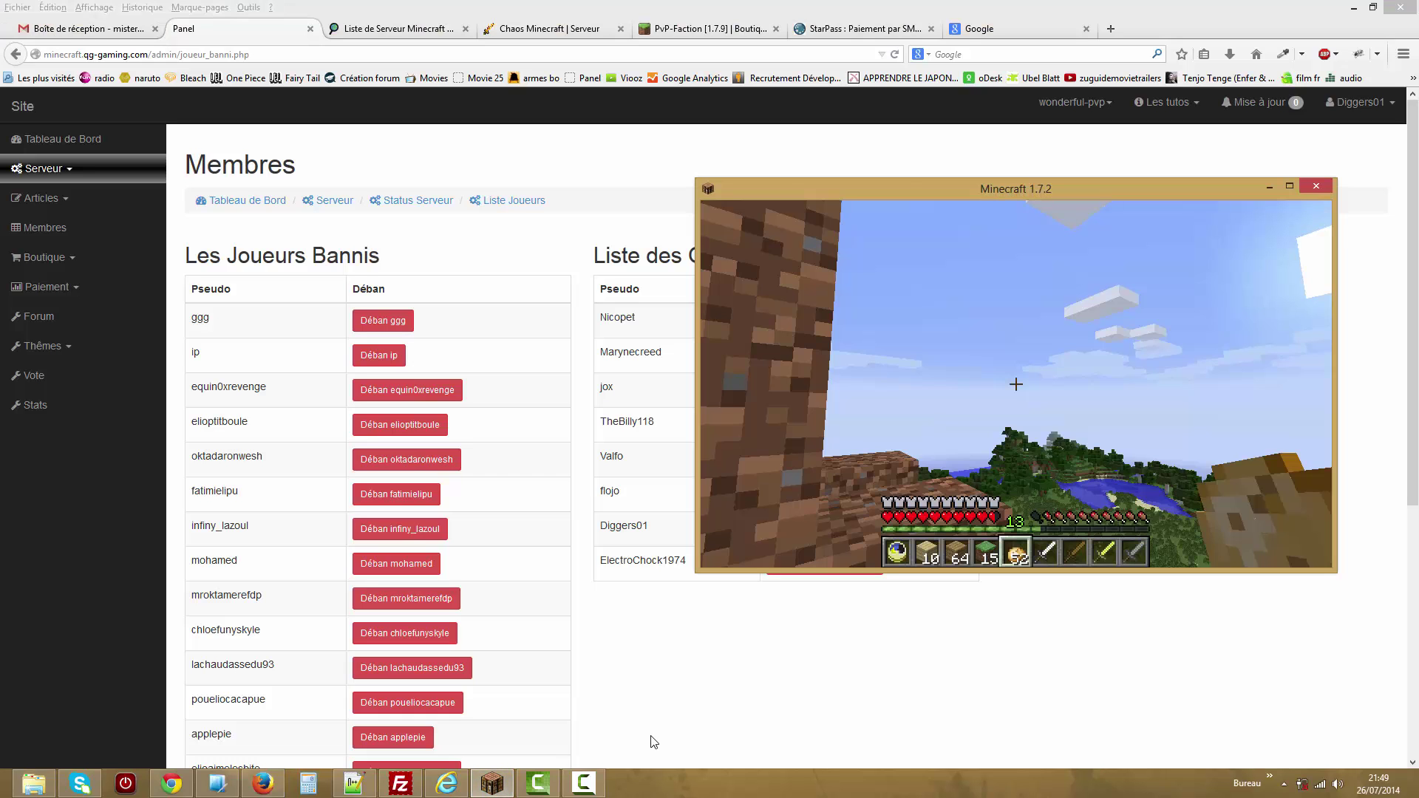
{"action": "key", "text": "t"}
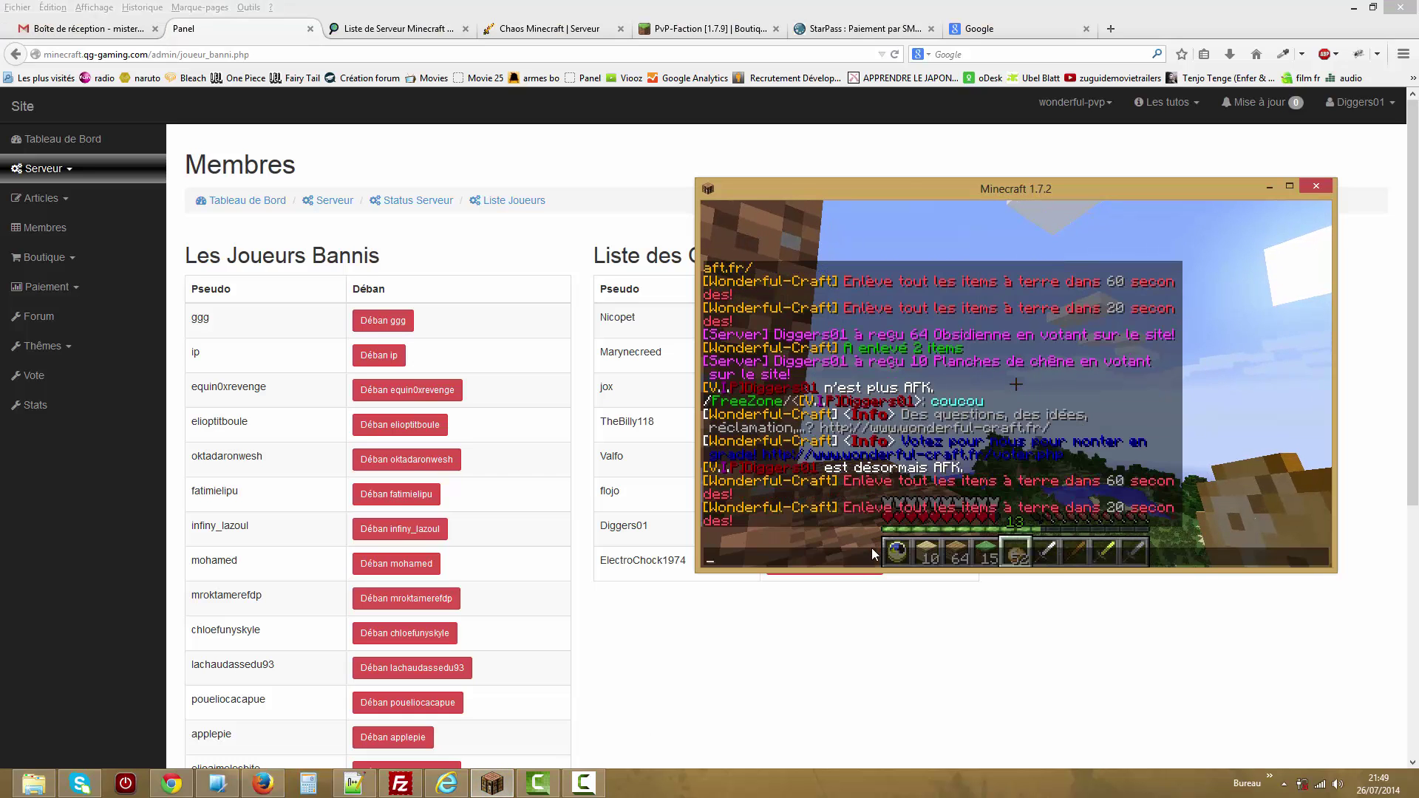
Remove operator status from your own player and check the change in the game.
{"action": "left_click", "coordinate": [834, 627]}
{"action": "left_click", "coordinate": [803, 533]}
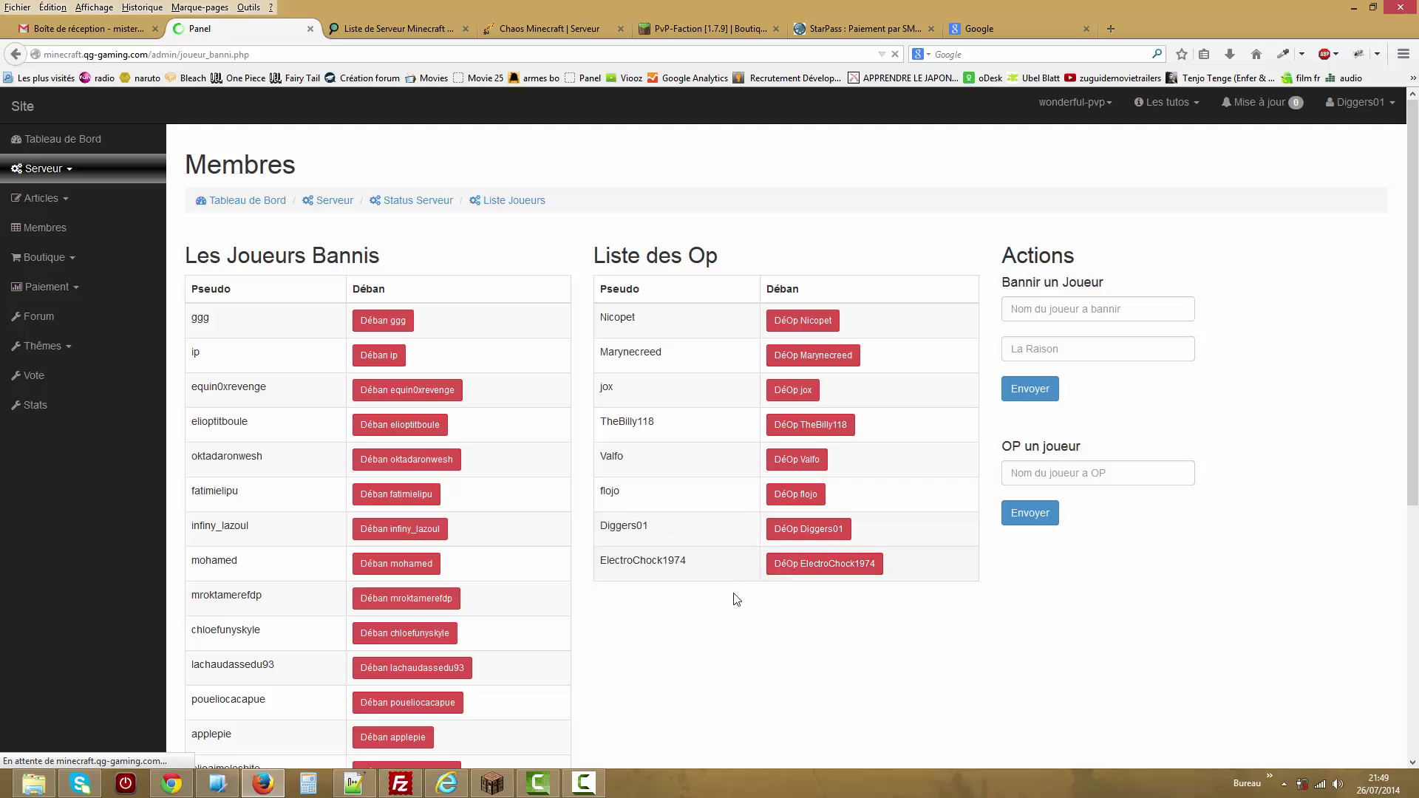
{"action": "left_click", "coordinate": [492, 784]}
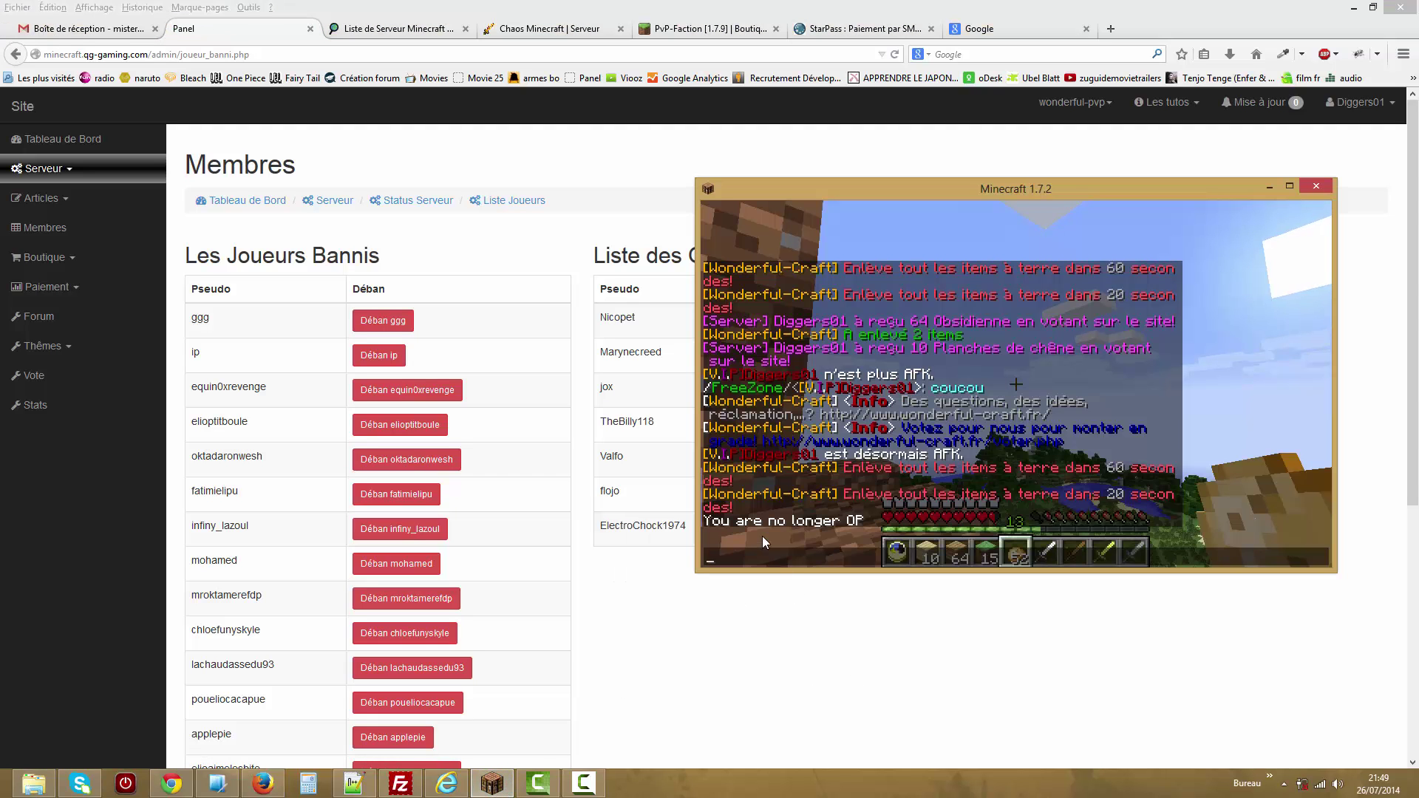
{"action": "left_click", "coordinate": [801, 689]}
Make your own player an operator via the OP un joueur field's autocomplete and Envoyer.
{"action": "left_click", "coordinate": [1052, 471]}
{"action": "type", "text": "op"}
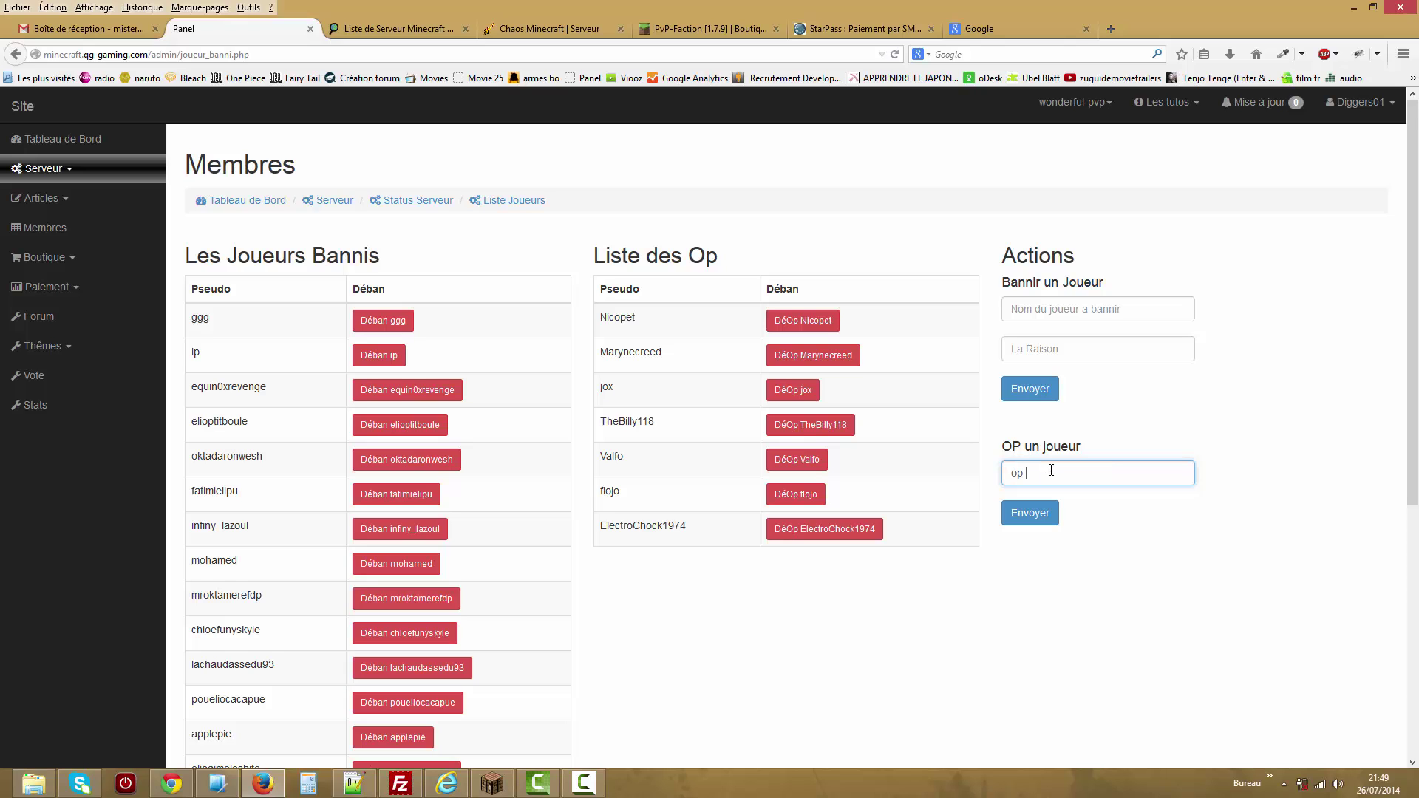
{"action": "key", "text": "BackSpace"}
{"action": "type", "text": "diggers"}
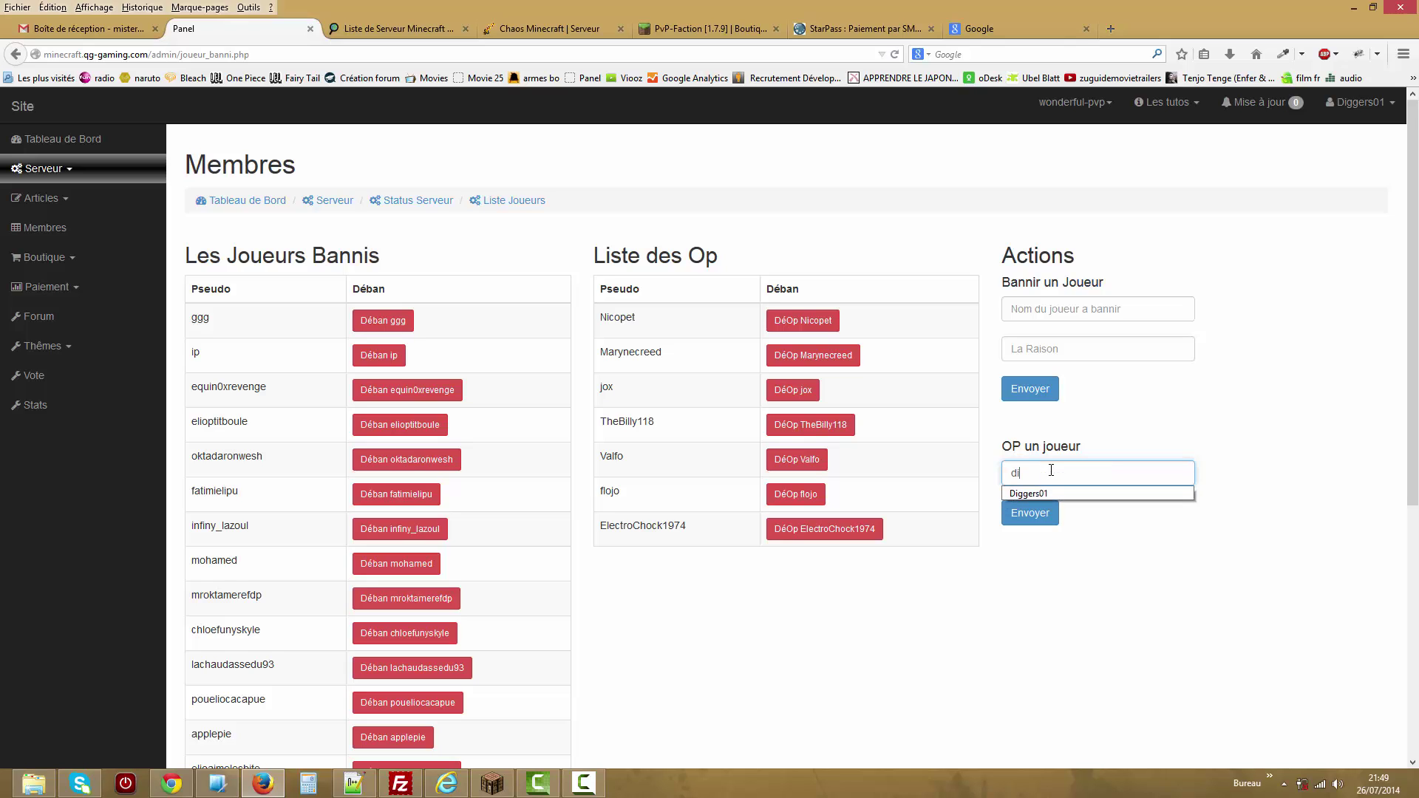
{"action": "key", "text": "Down"}
{"action": "key", "text": "Return"}
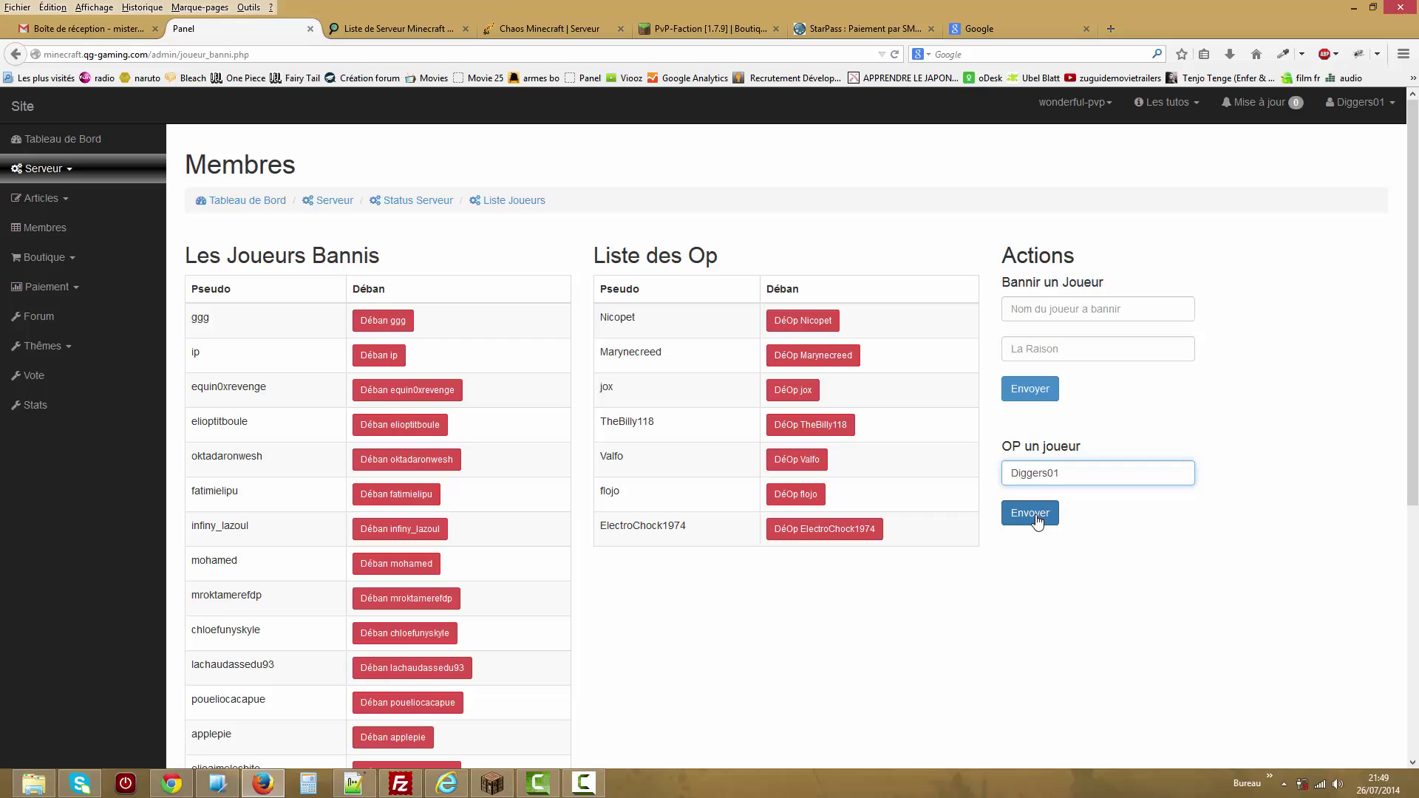
{"action": "left_click", "coordinate": [1038, 521]}
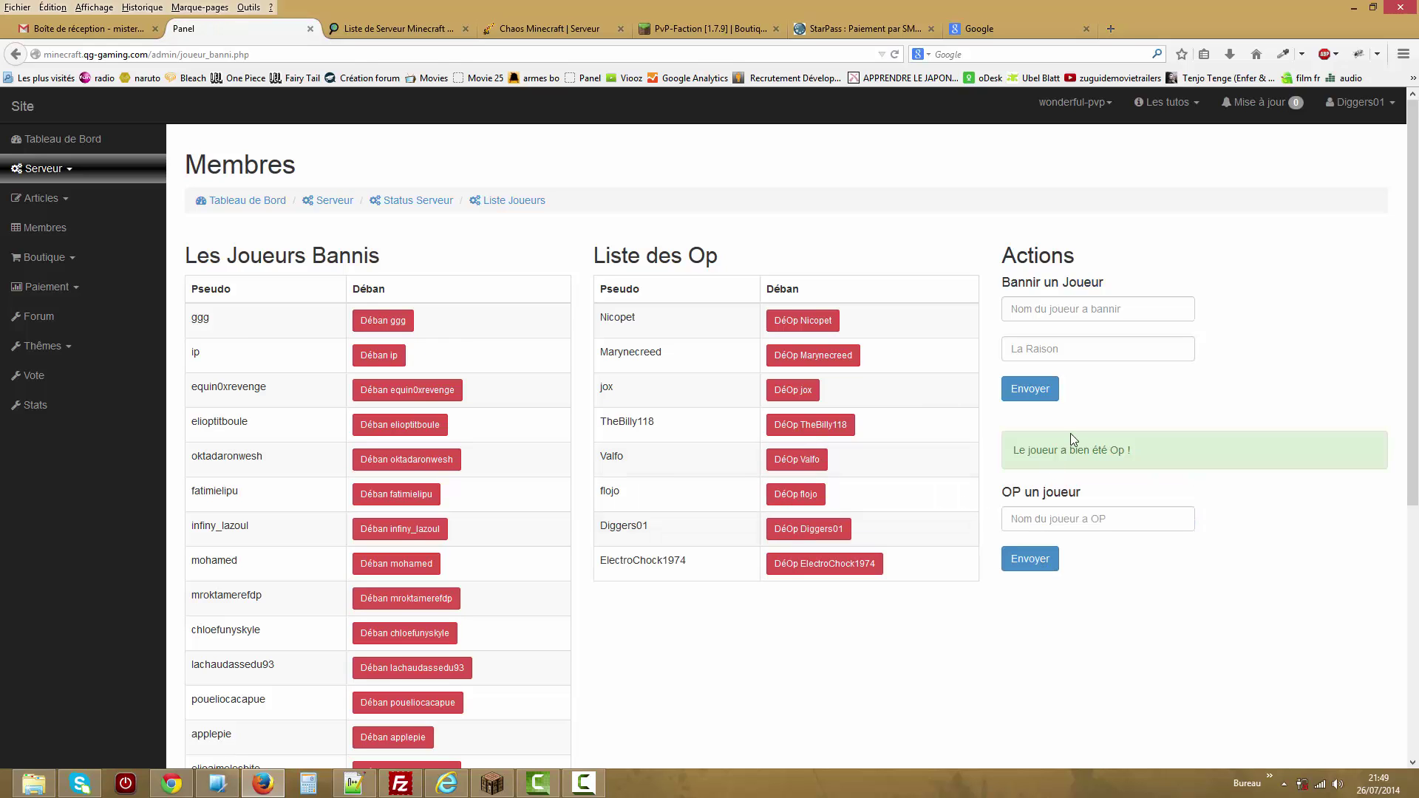
{"action": "left_click", "coordinate": [1057, 311]}
{"action": "left_click", "coordinate": [1045, 335]}
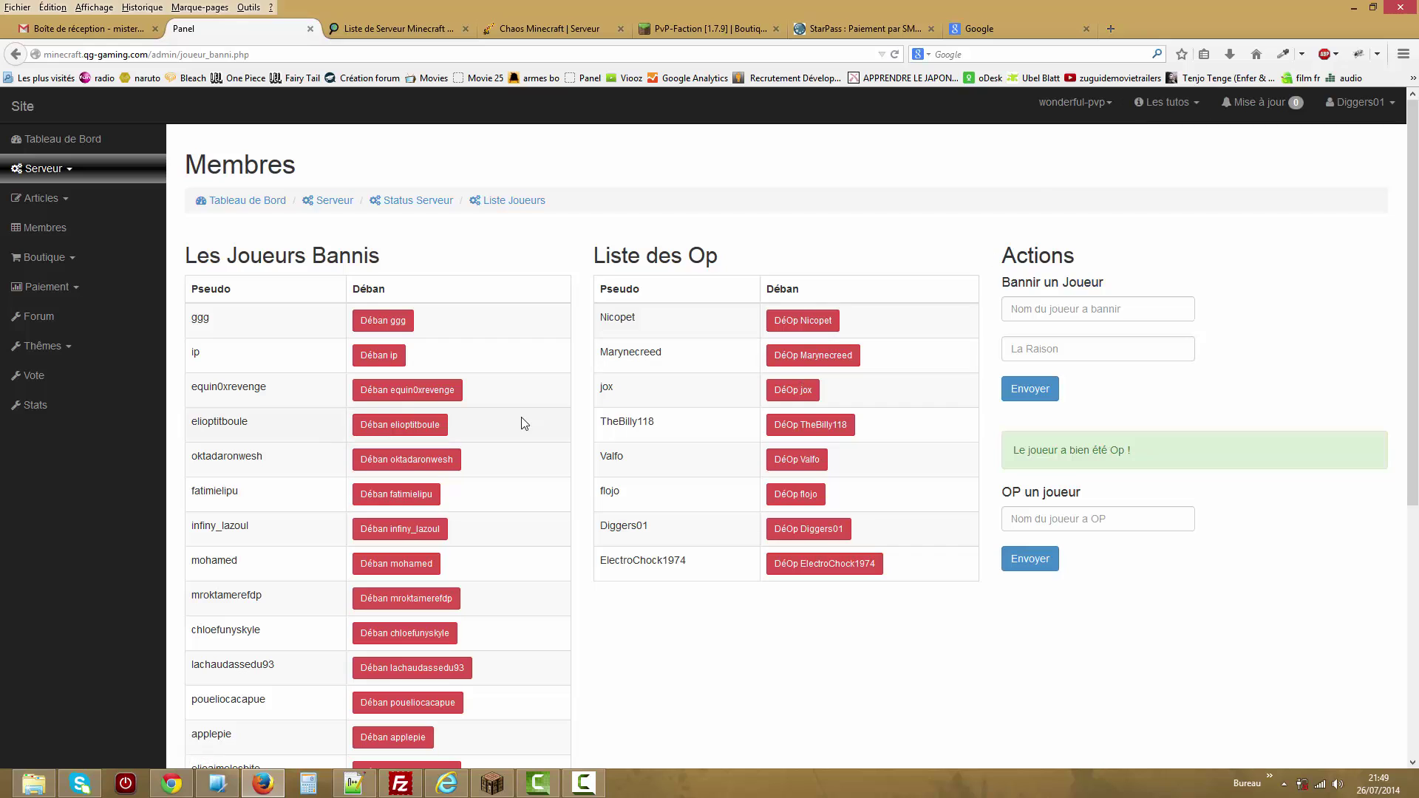
Open today's connection history from the Etat Serveur overview's 'Visite aujourd'hui' gauge.
{"action": "left_click", "coordinate": [115, 176]}
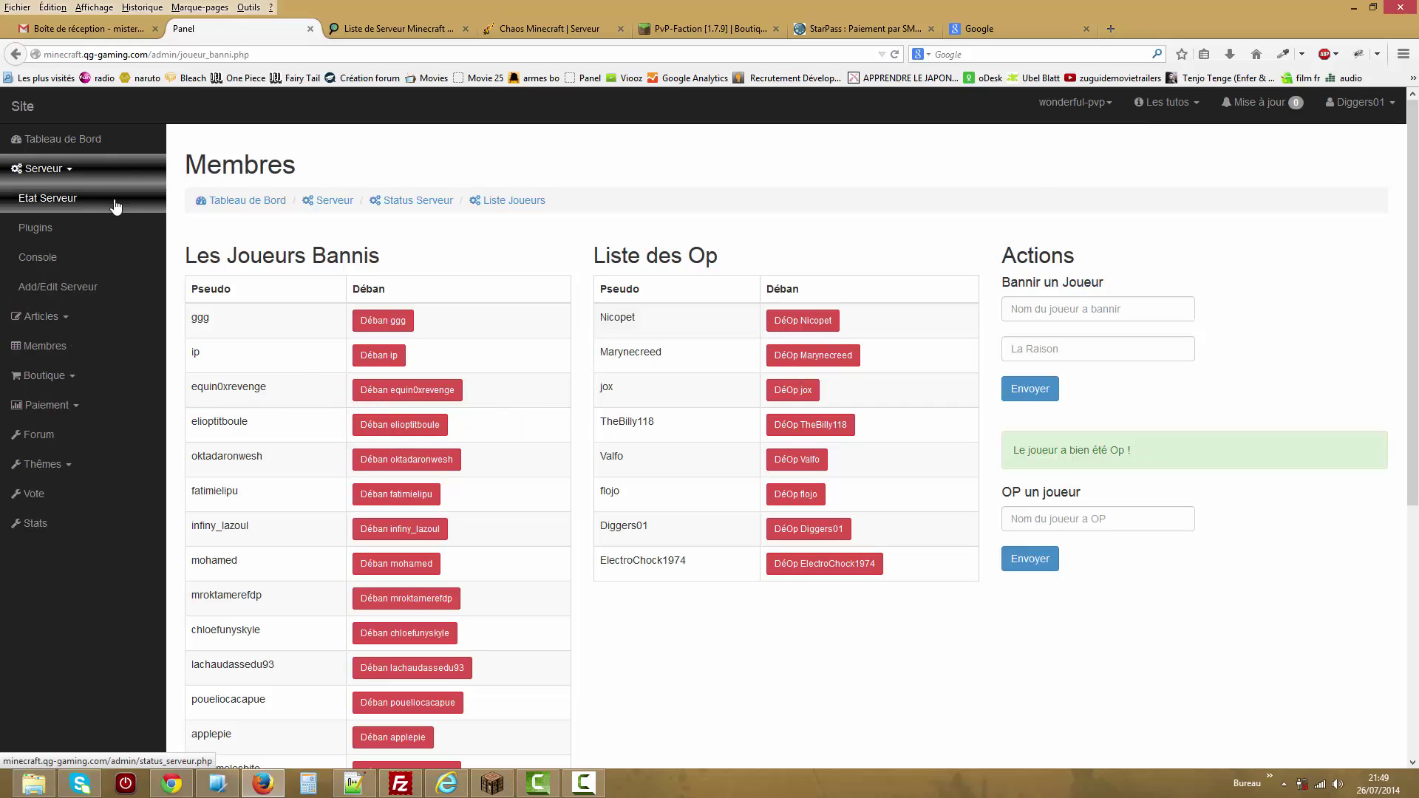
{"action": "left_click", "coordinate": [116, 204]}
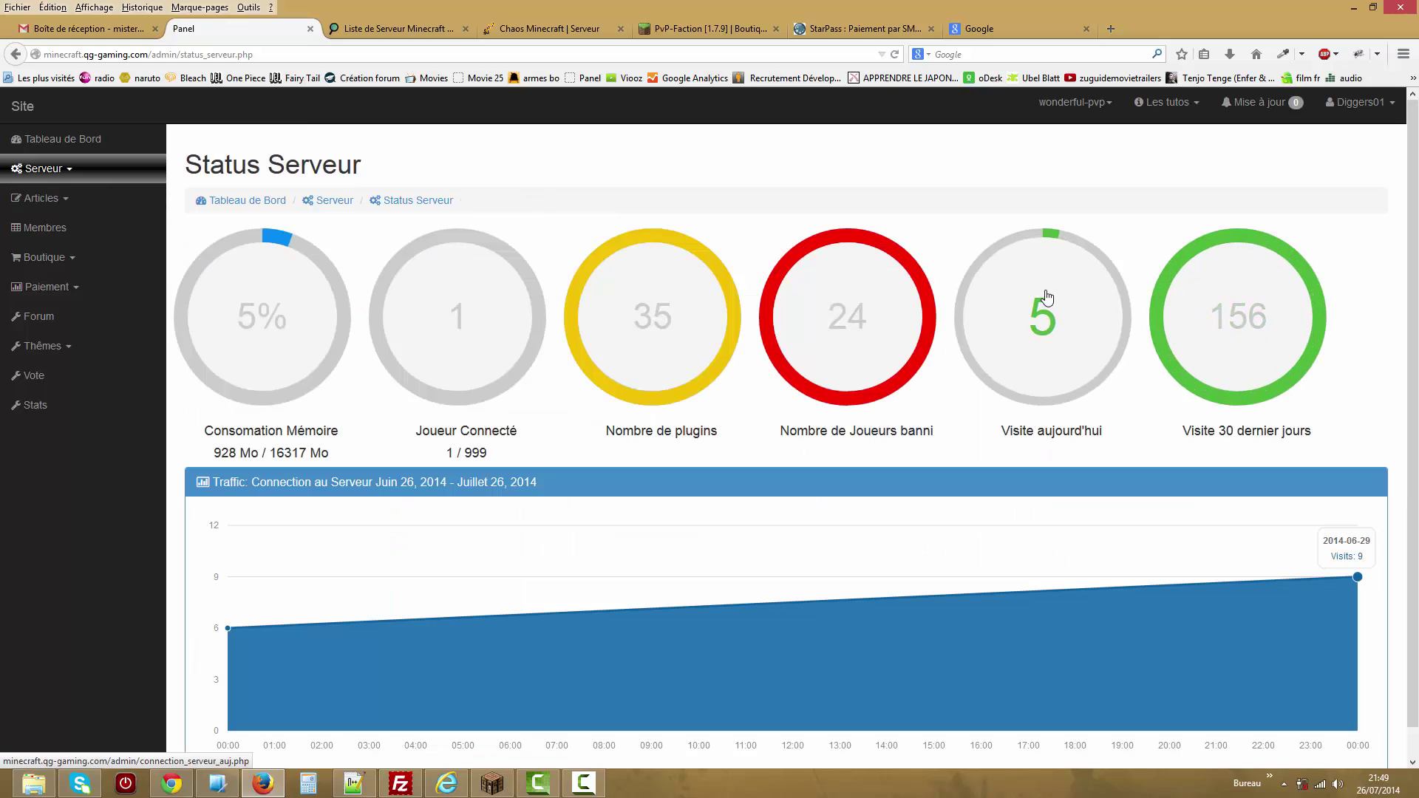
{"action": "left_click", "coordinate": [1049, 298]}
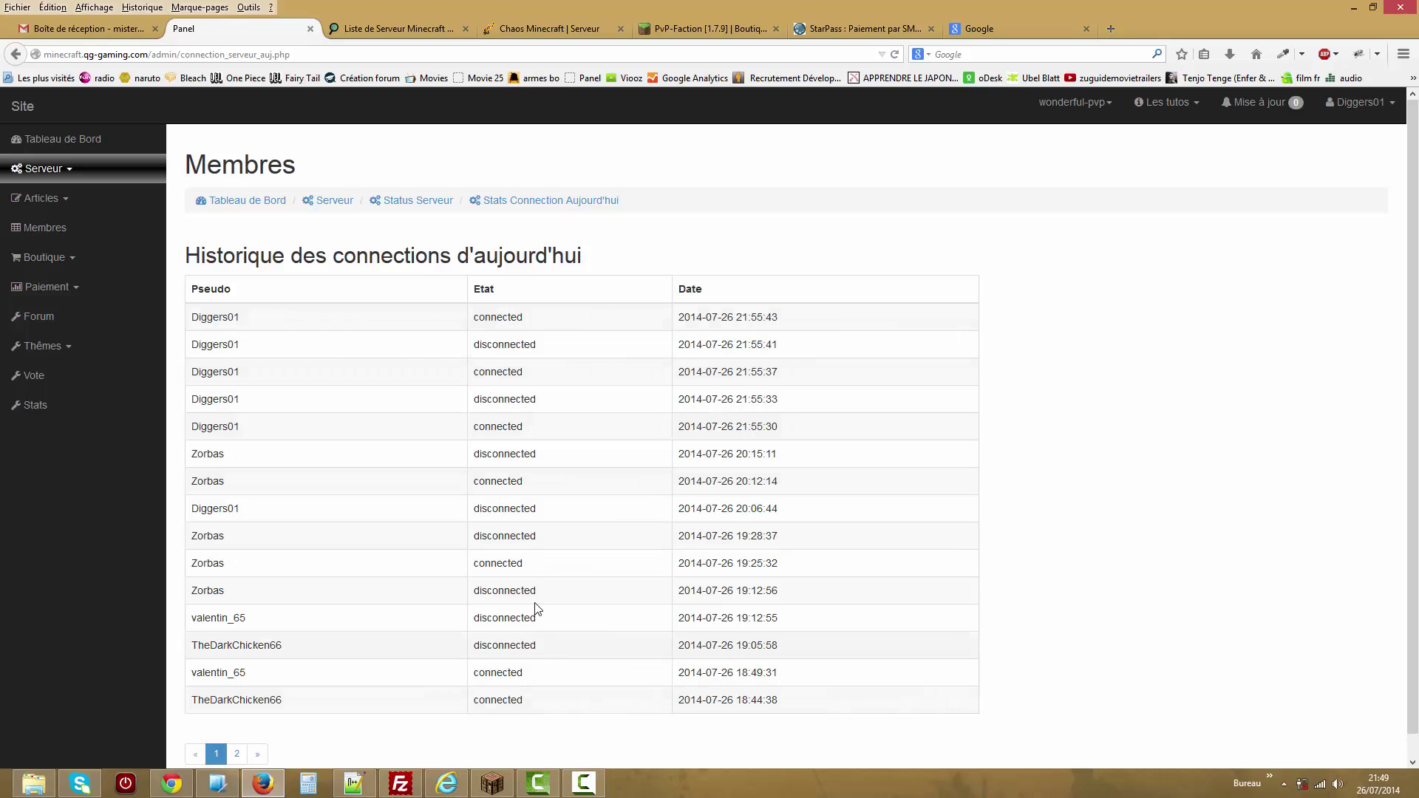
Page between connection pages 2 and 1, then return to the Status Serveur overview.
{"action": "left_click", "coordinate": [237, 754]}
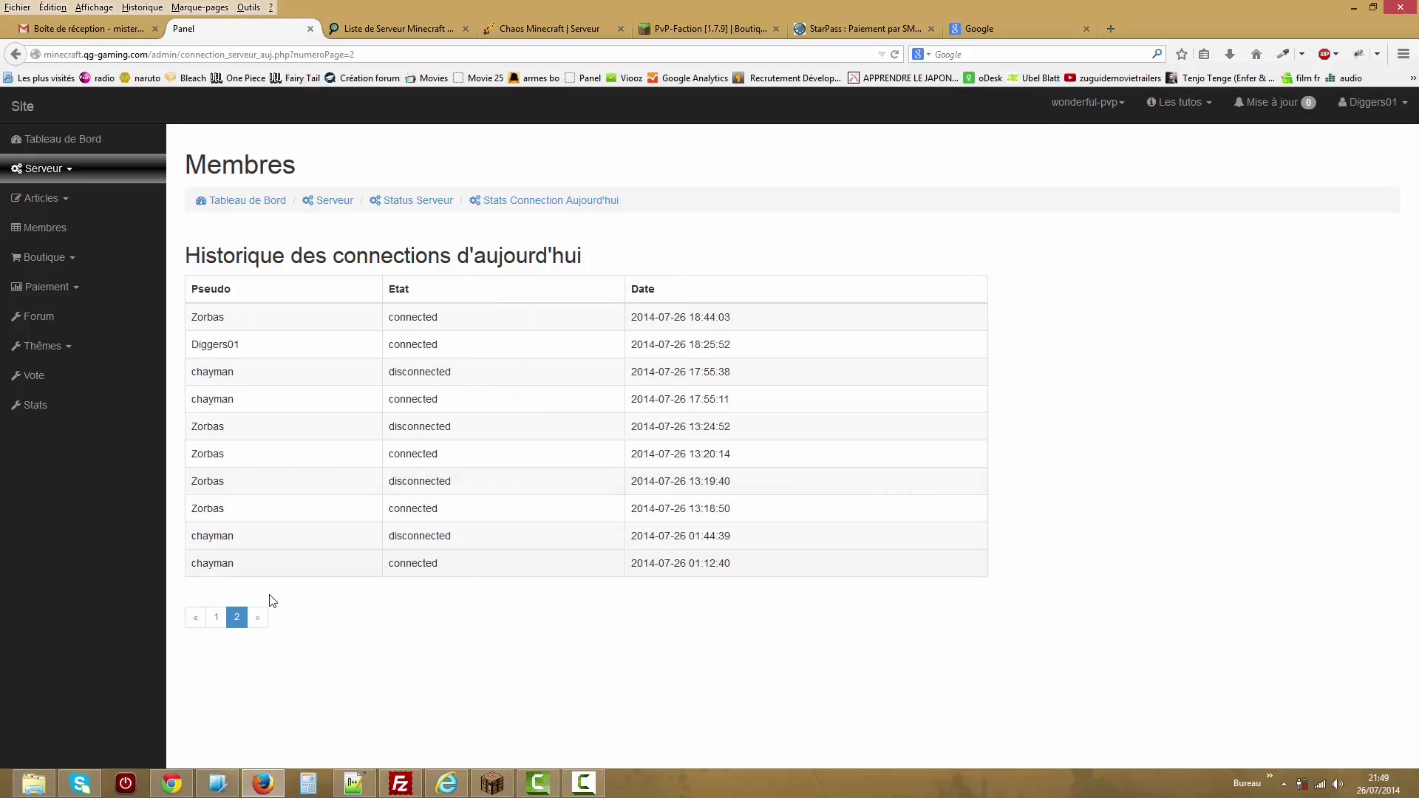
{"action": "left_click", "coordinate": [220, 619]}
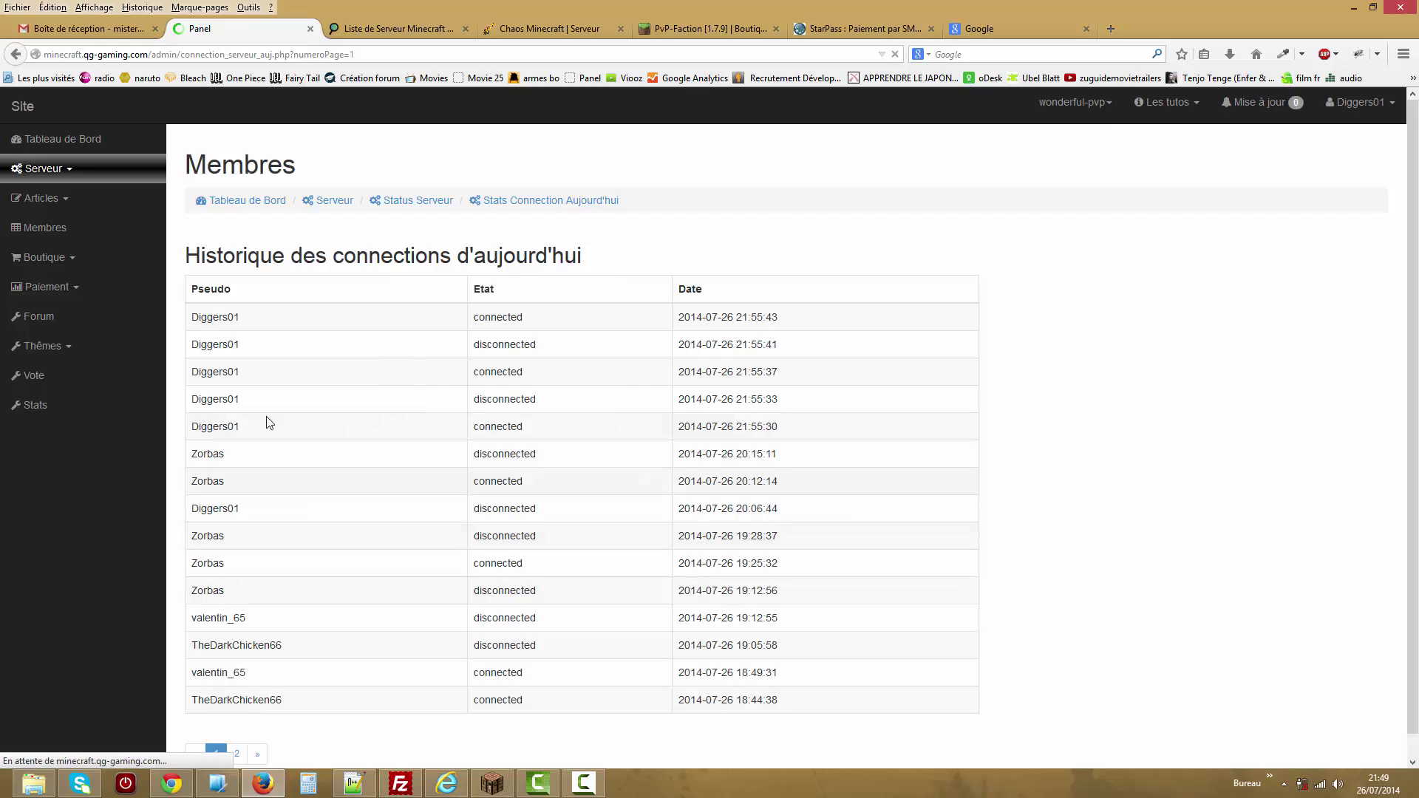
{"action": "left_click", "coordinate": [237, 754]}
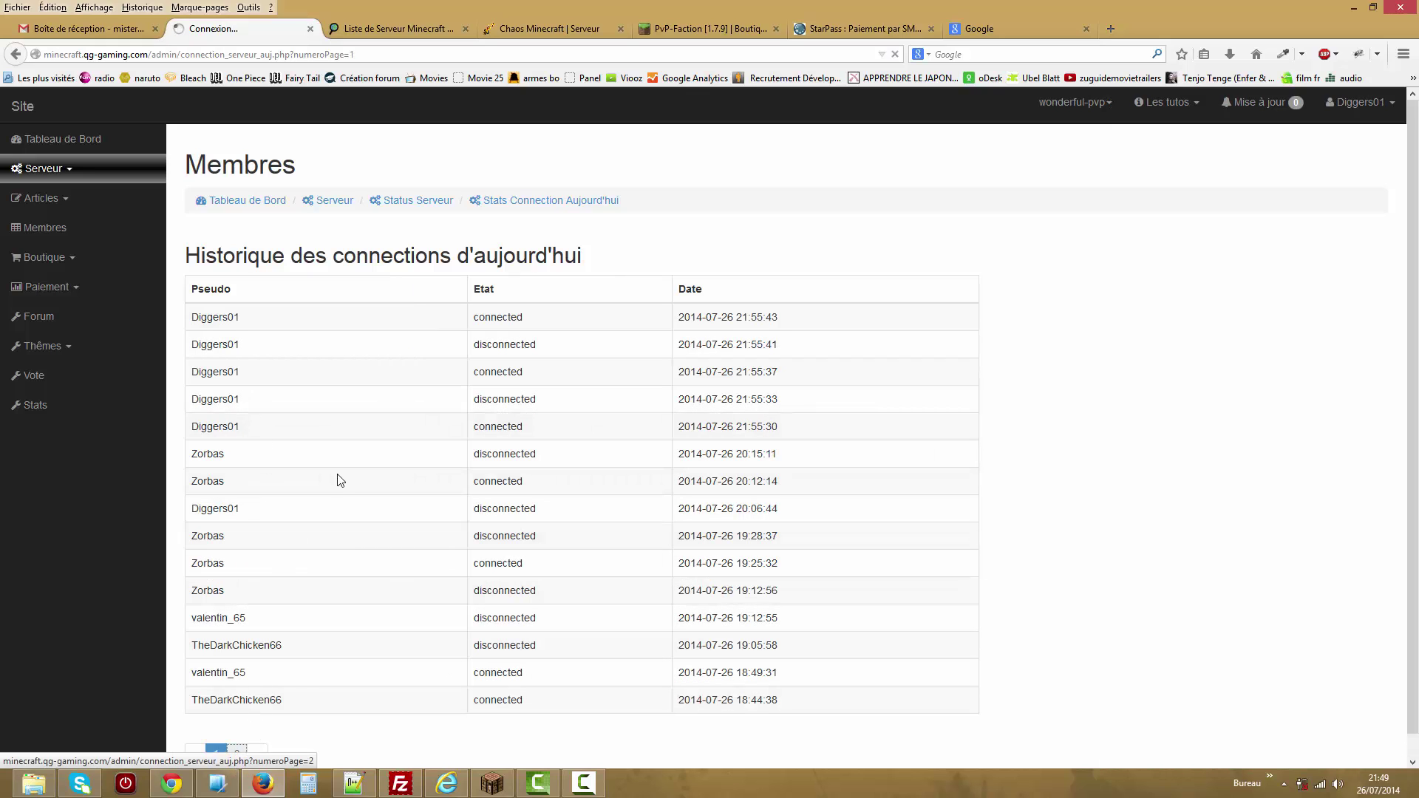
{"action": "left_click", "coordinate": [210, 614]}
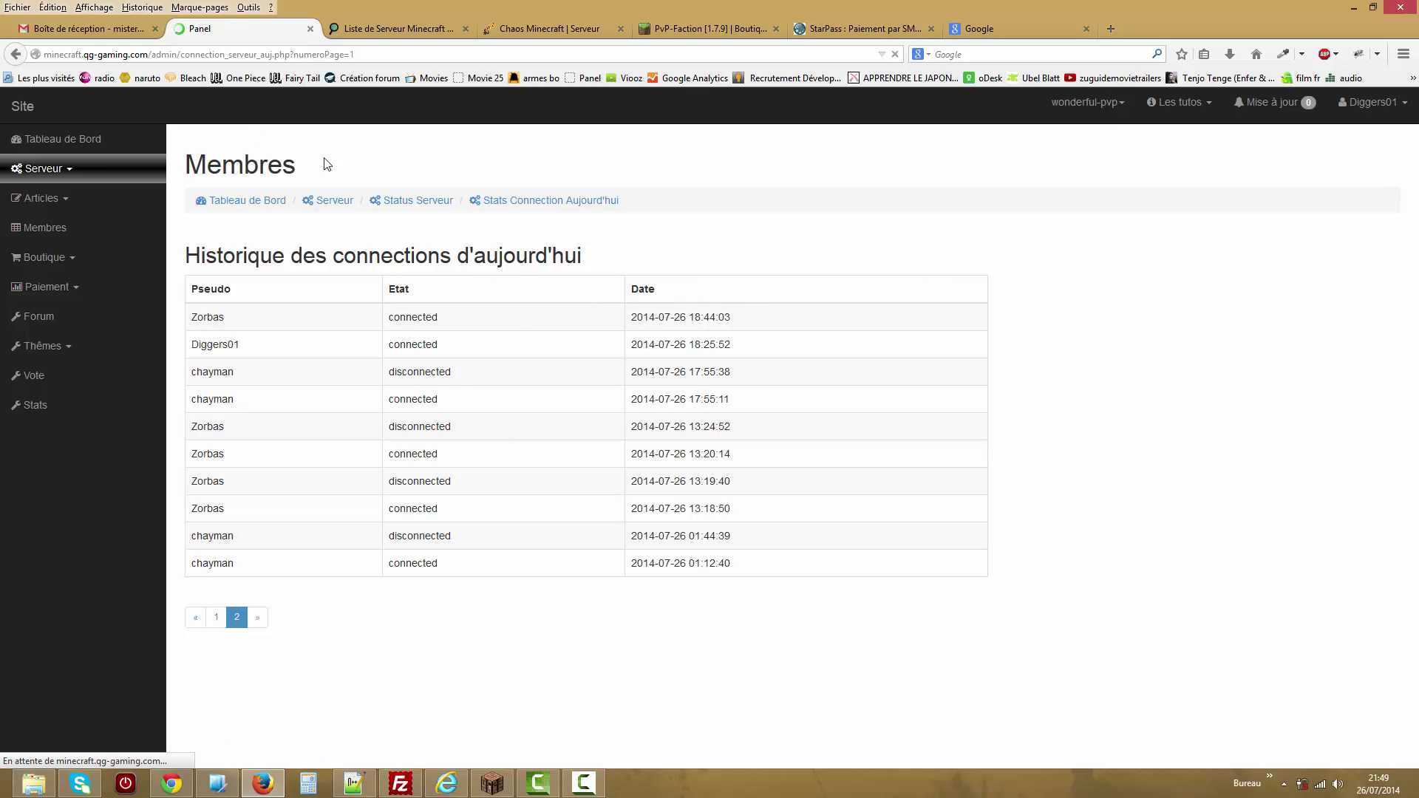
{"action": "left_click", "coordinate": [437, 200]}
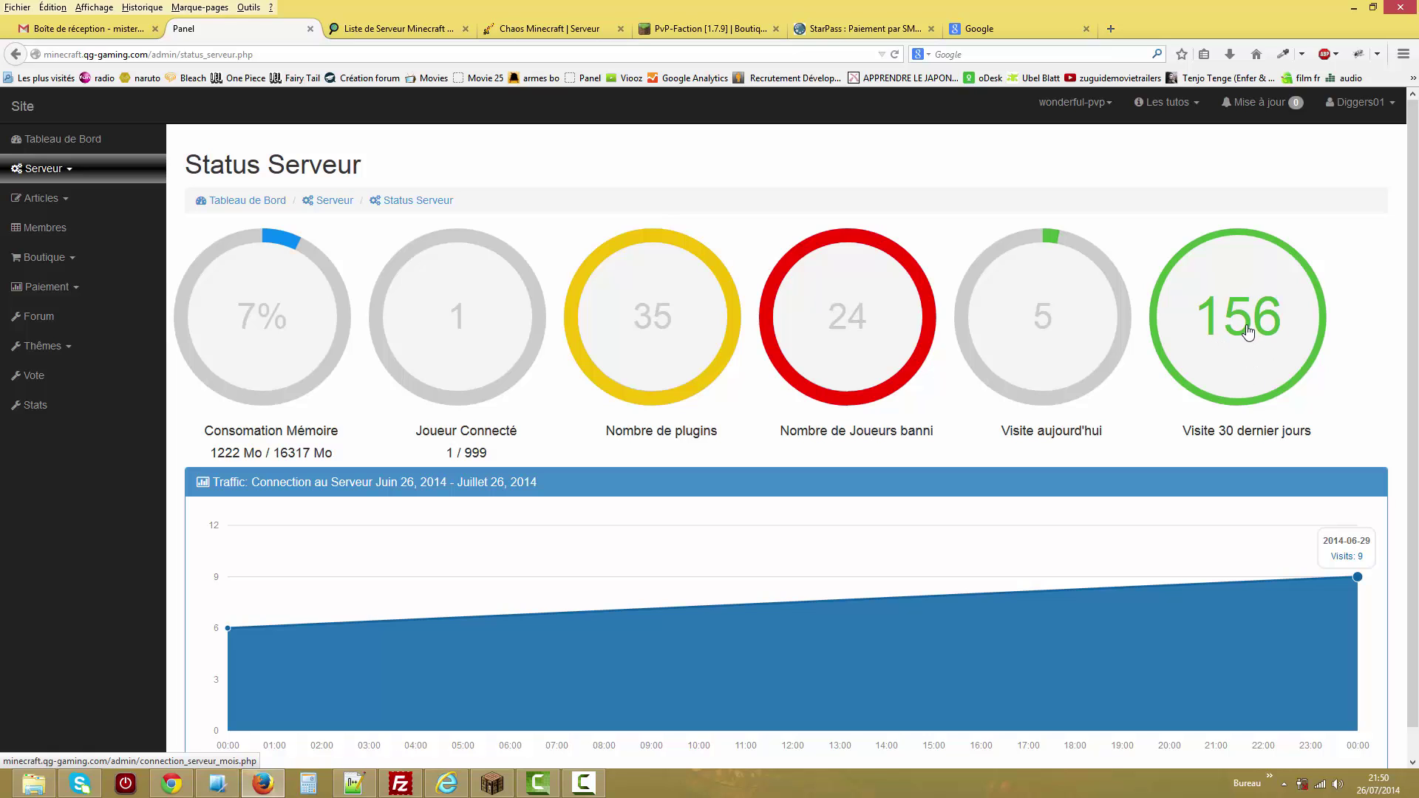
{"action": "left_click", "coordinate": [81, 175]}
Send a 'deop' command for the admin player from the server console.
{"action": "left_click", "coordinate": [89, 255]}
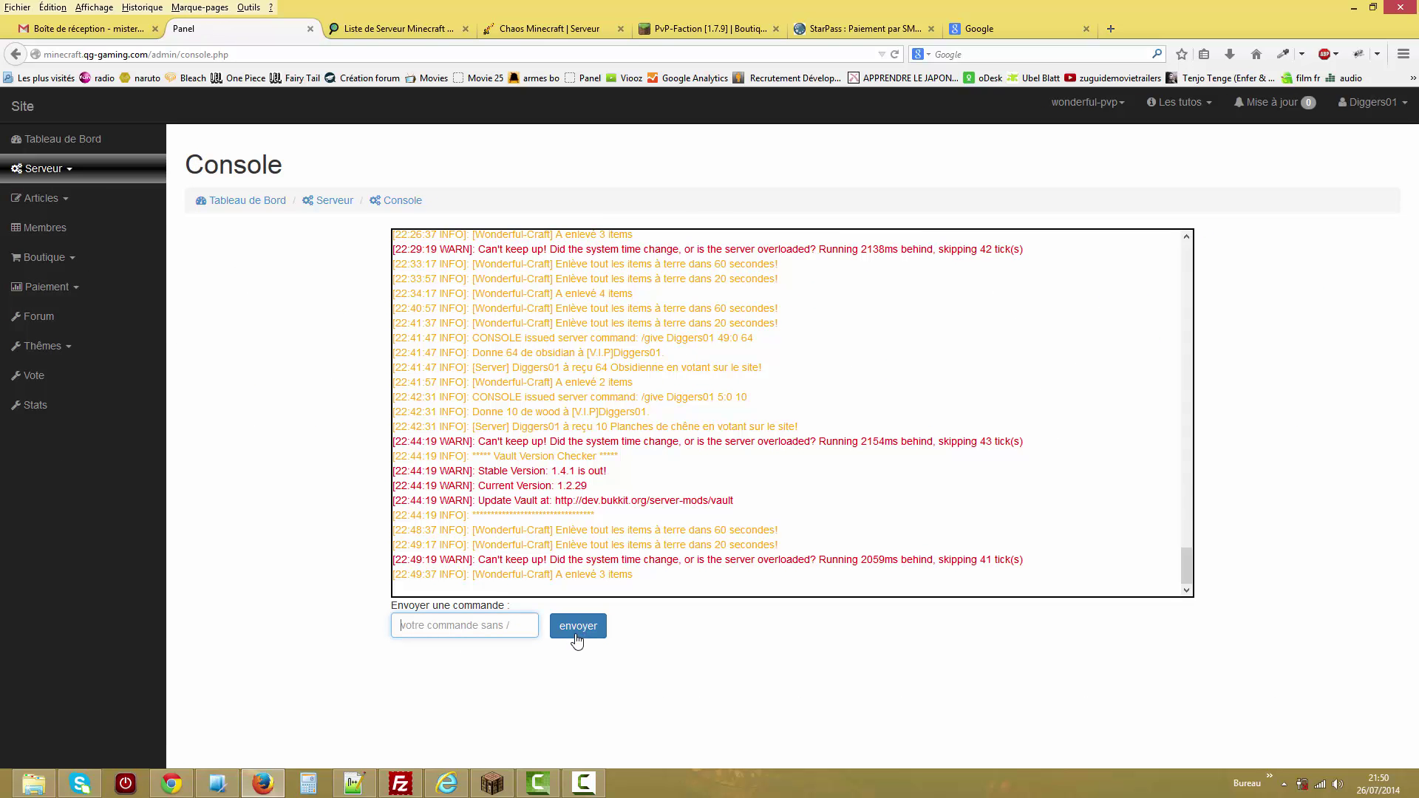
{"action": "type", "text": "deop dig"}
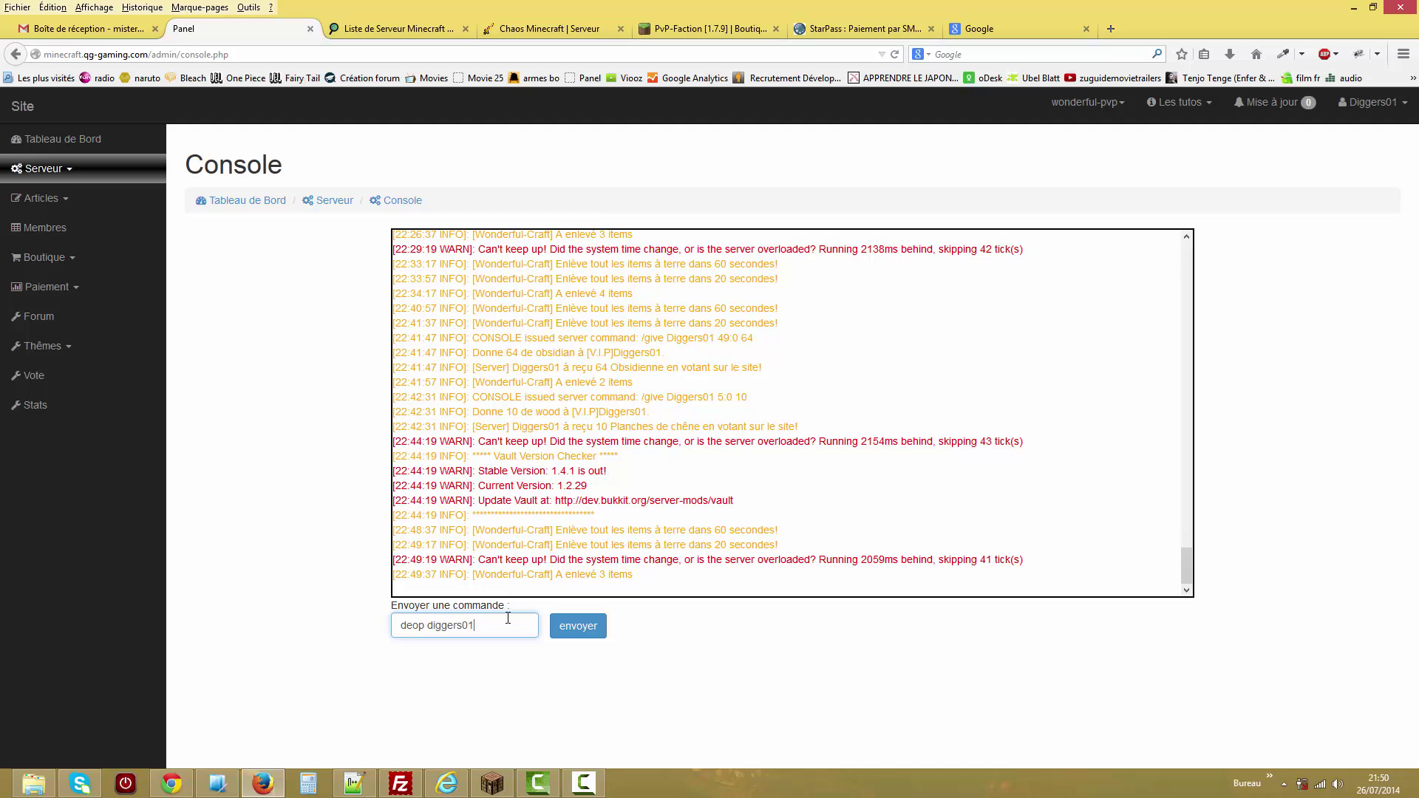
{"action": "type", "text": "gers01"}
{"action": "left_click", "coordinate": [596, 634]}
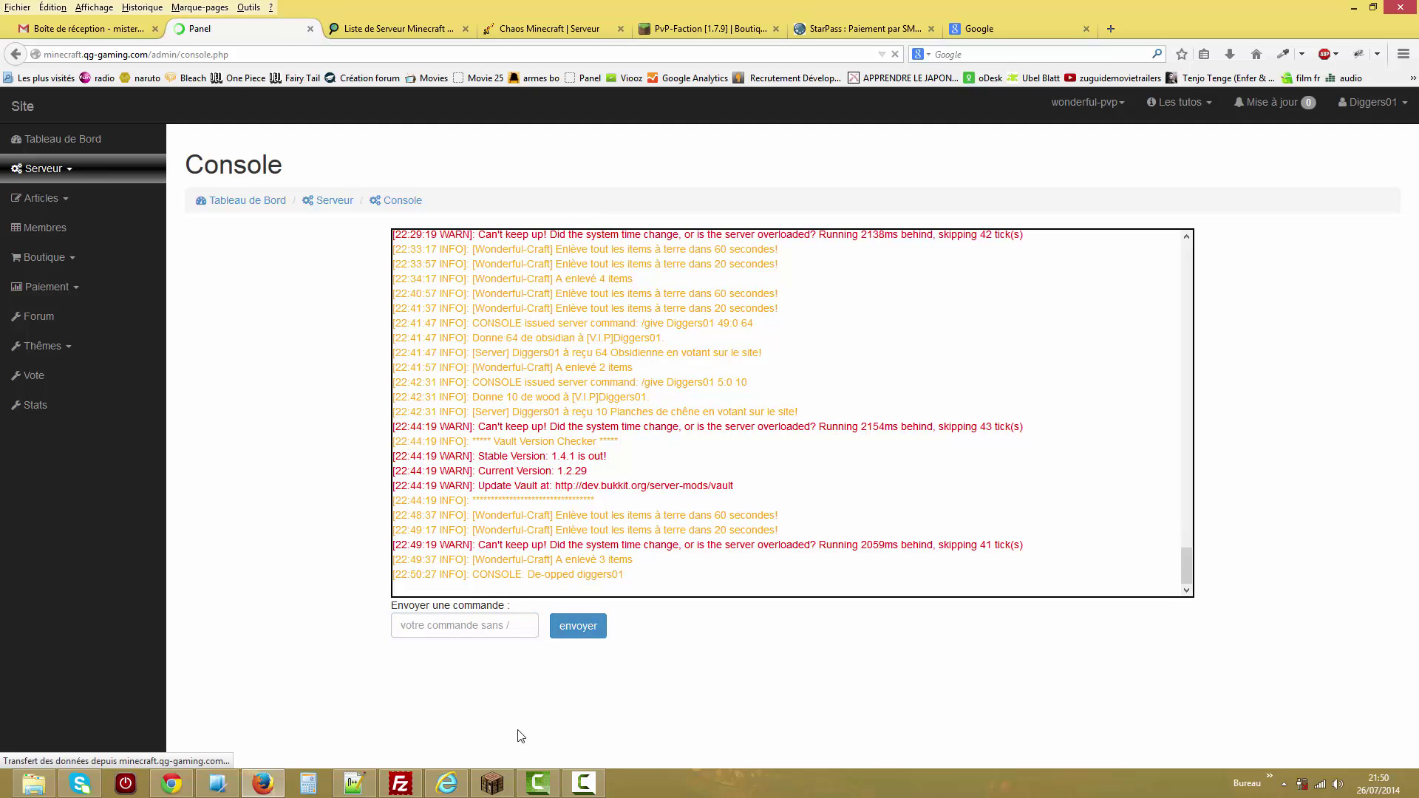
Restore the admin player's operator rights with 'op', then open Add/Edit Serveur.
{"action": "left_click", "coordinate": [493, 785]}
{"action": "left_click", "coordinate": [630, 643]}
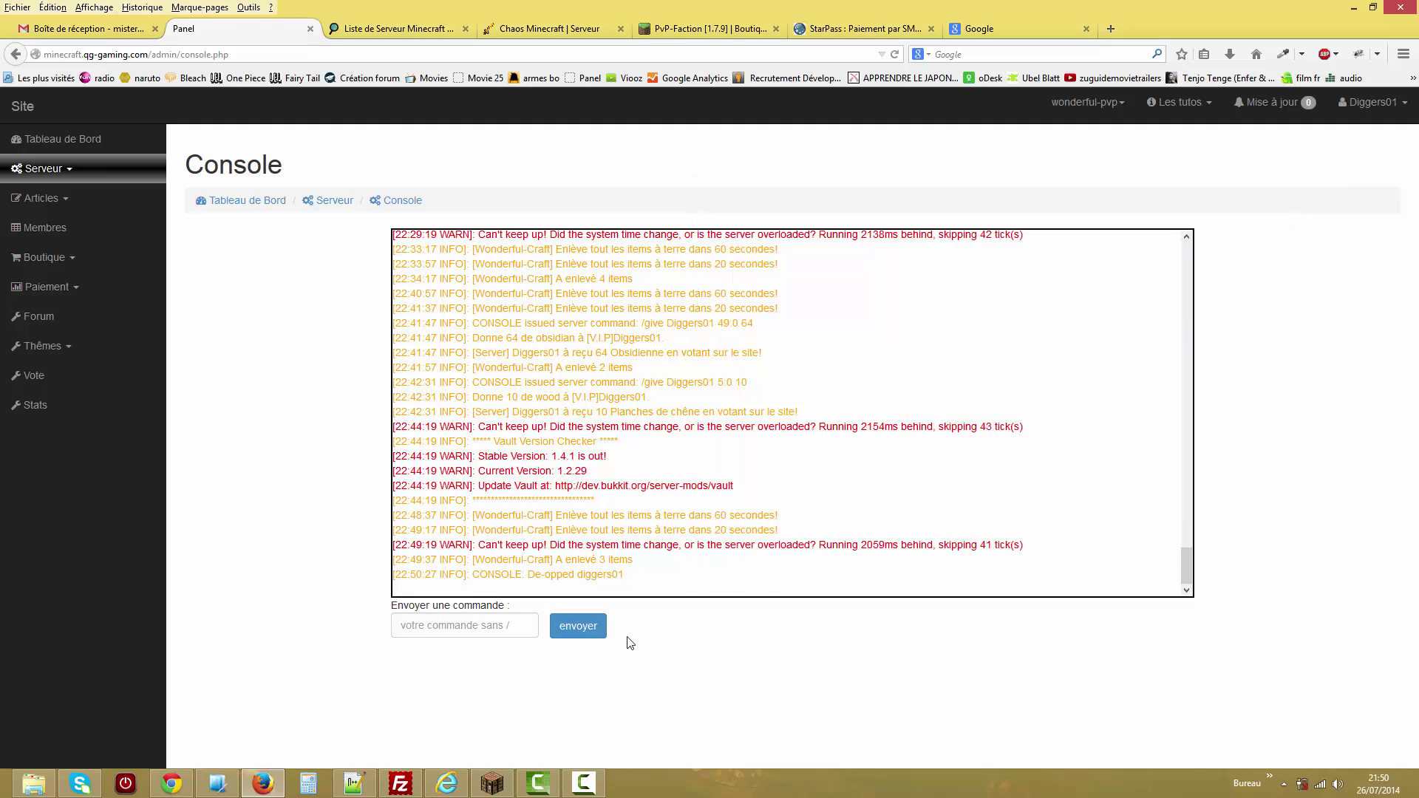
{"action": "left_click", "coordinate": [496, 632]}
{"action": "type", "text": "o"}
{"action": "key", "text": "BackSpace"}
{"action": "type", "text": "op d"}
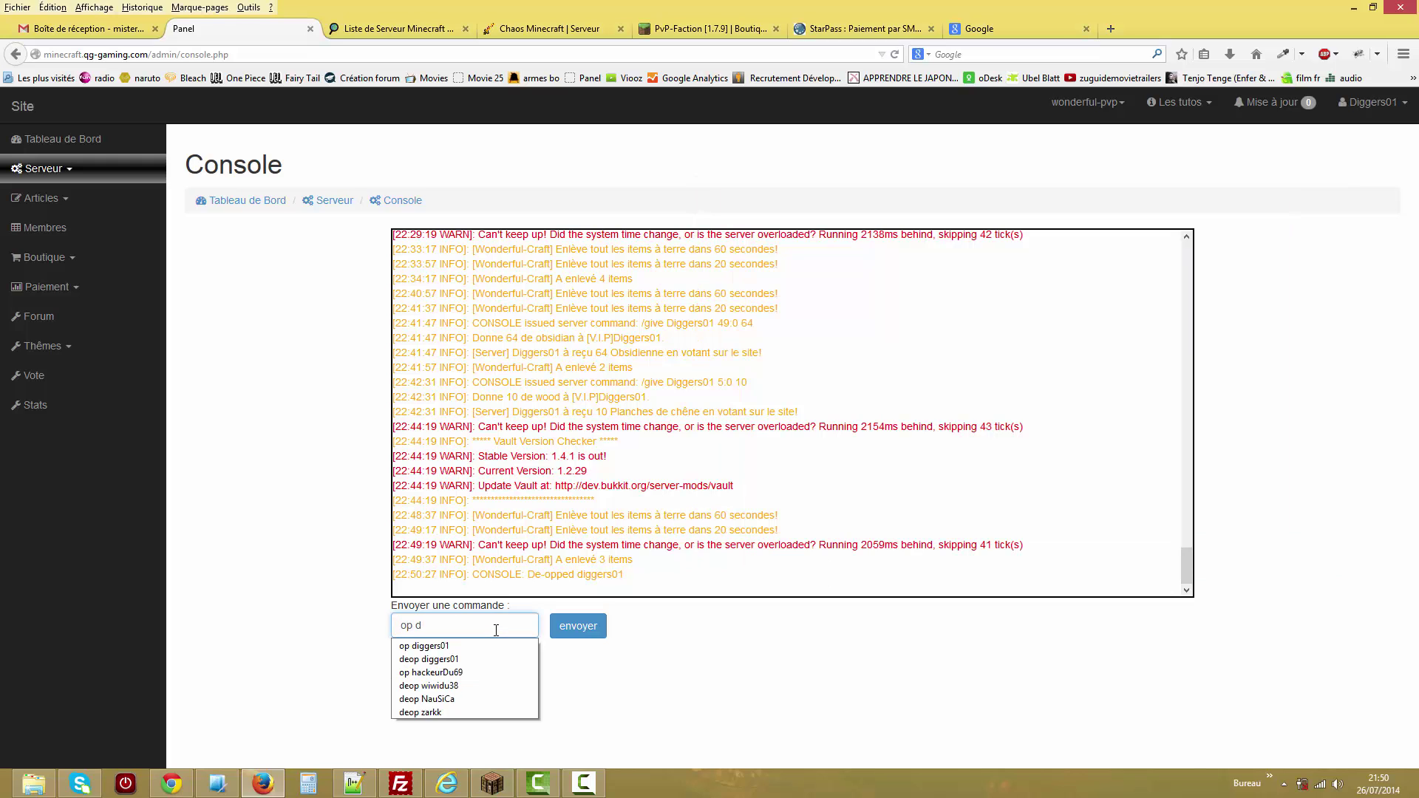
{"action": "left_click", "coordinate": [488, 647]}
{"action": "left_click", "coordinate": [572, 630]}
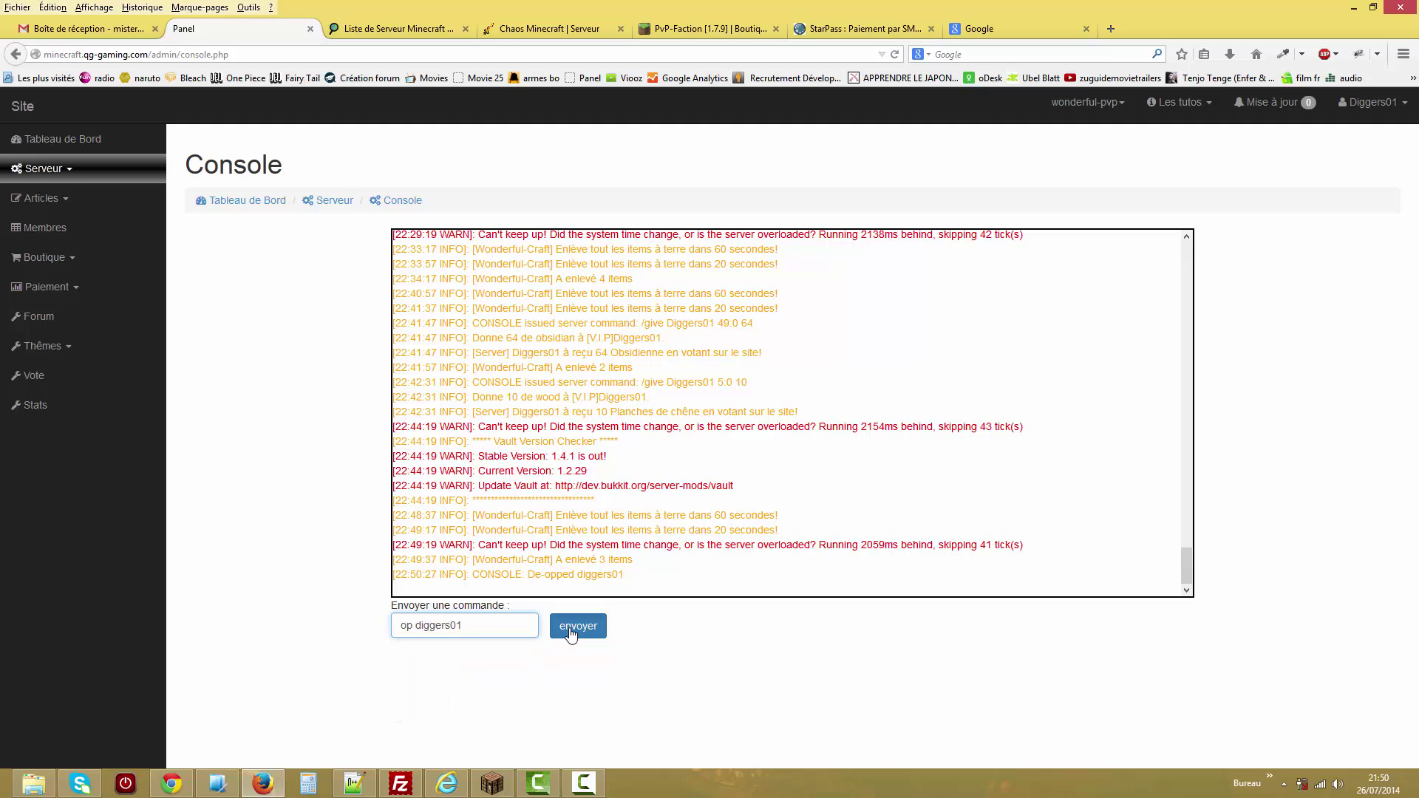
{"action": "left_click", "coordinate": [52, 169]}
{"action": "left_click", "coordinate": [77, 288]}
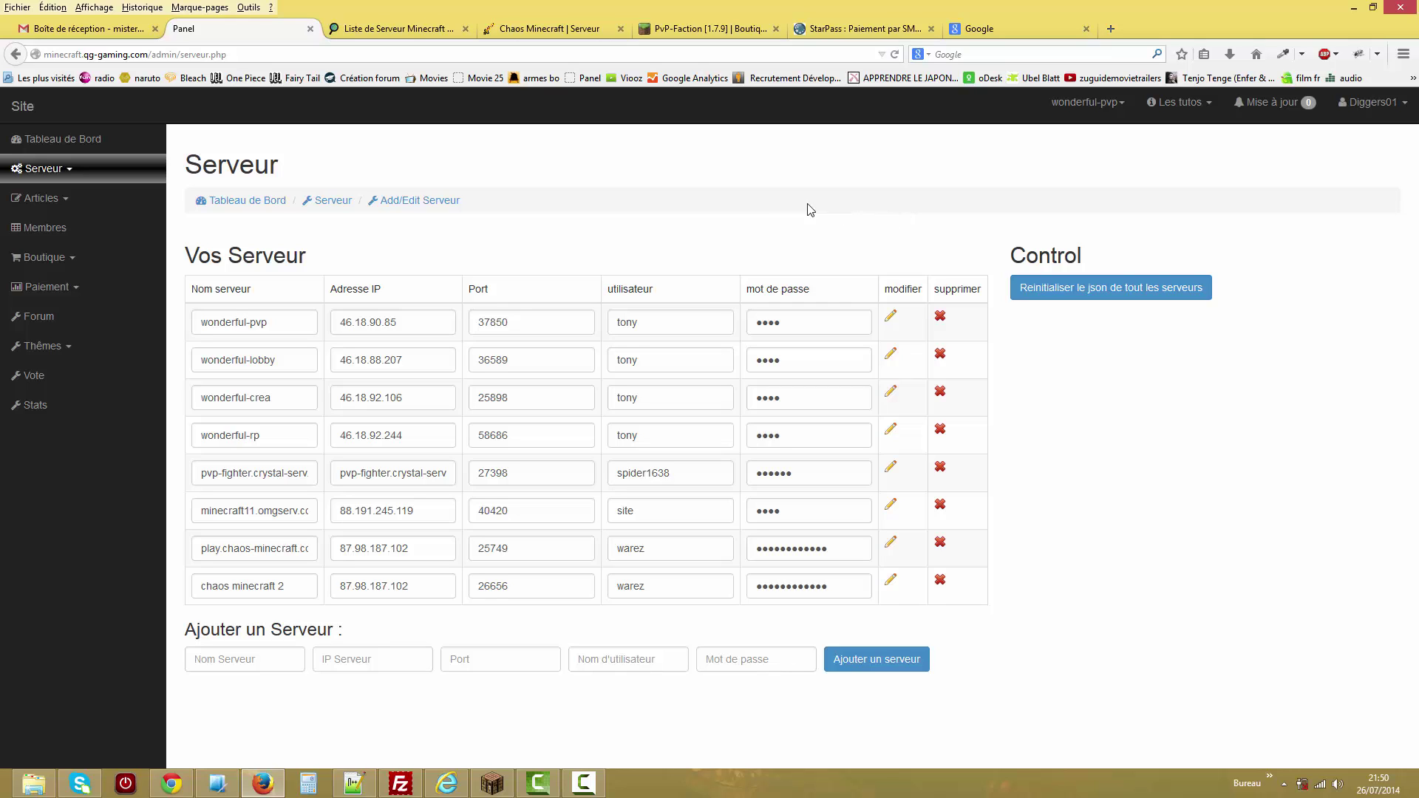
Publish a test article titled 'qsdf' with placeholder content 'lbsdfg,b'.
{"action": "left_click", "coordinate": [83, 199]}
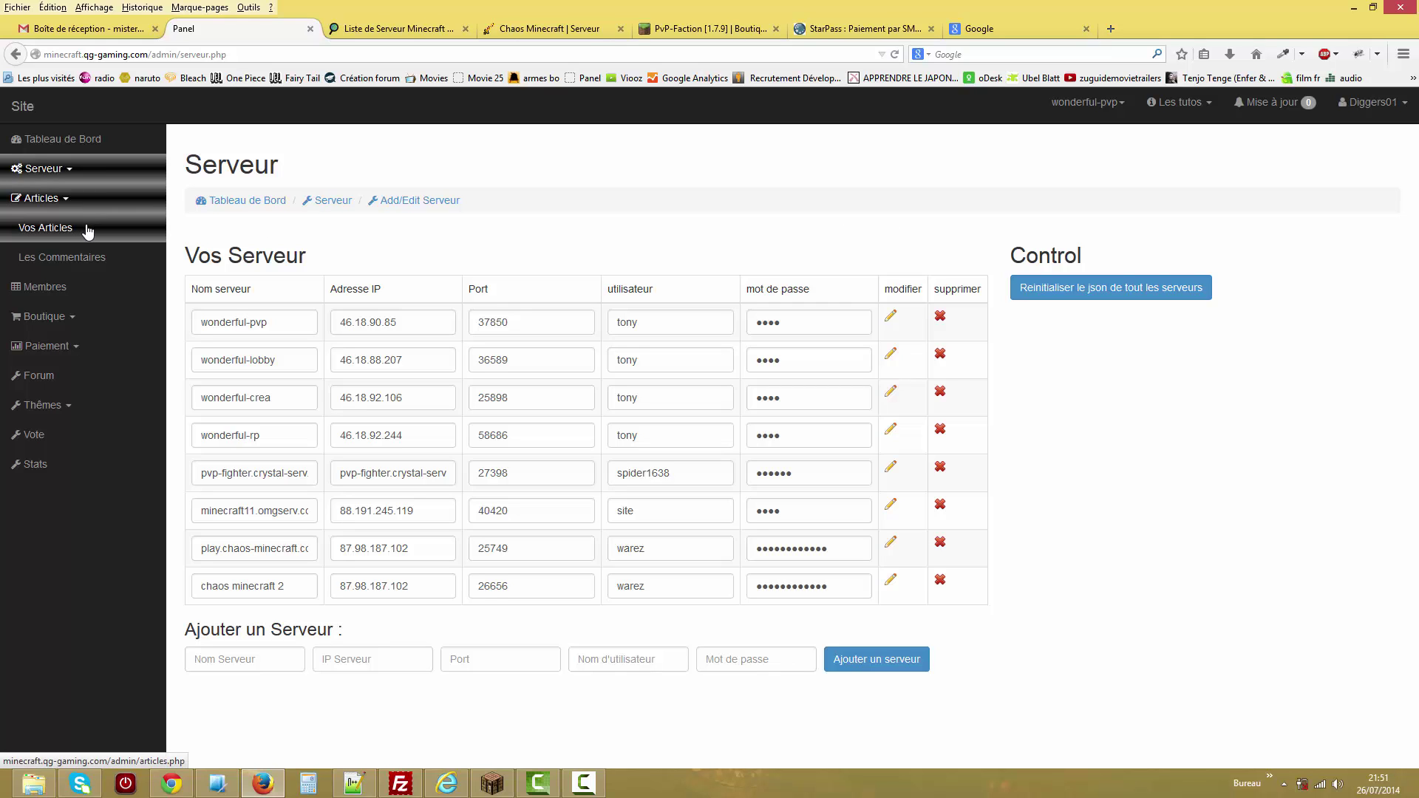
{"action": "left_click", "coordinate": [88, 230]}
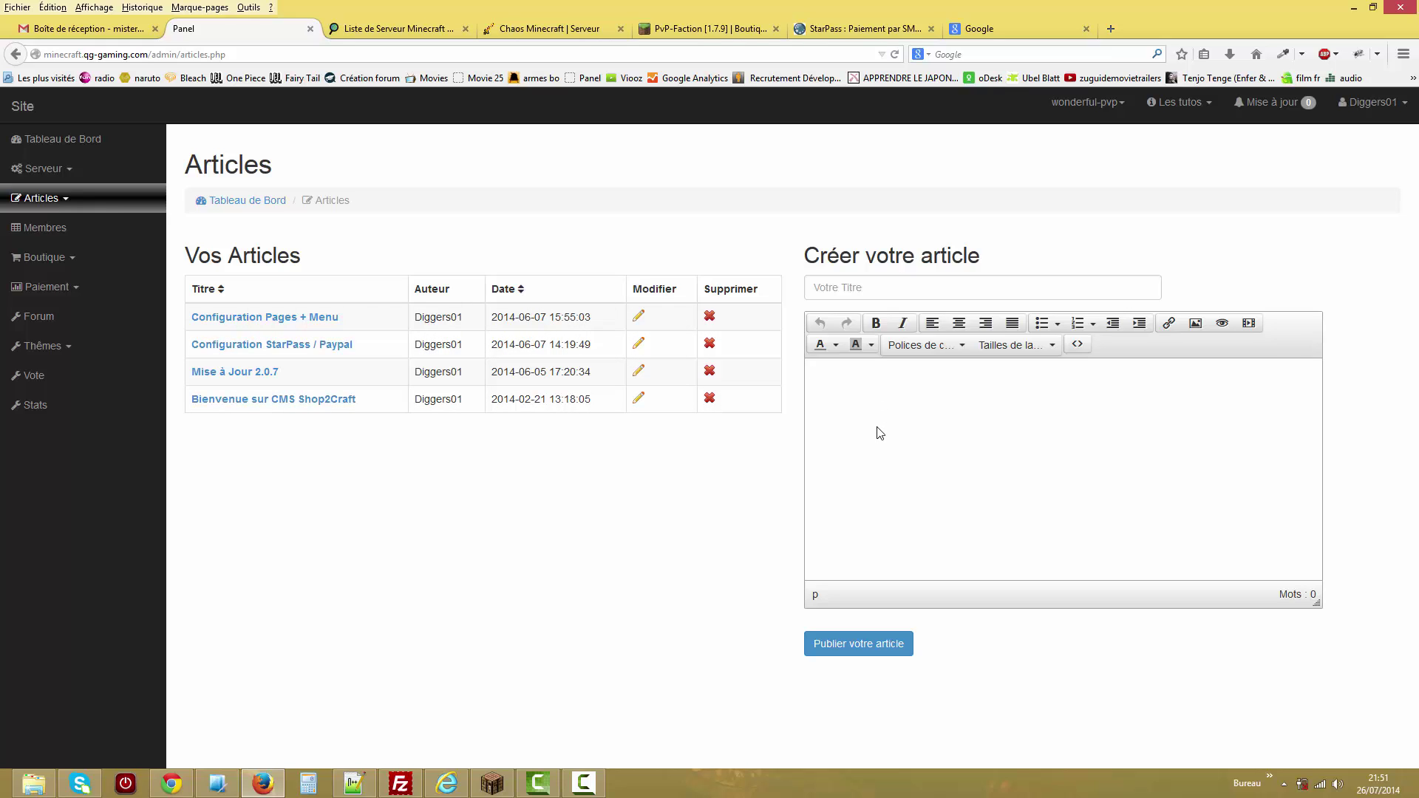
{"action": "type", "text": "lbsdfg,b"}
{"action": "left_click", "coordinate": [879, 292]}
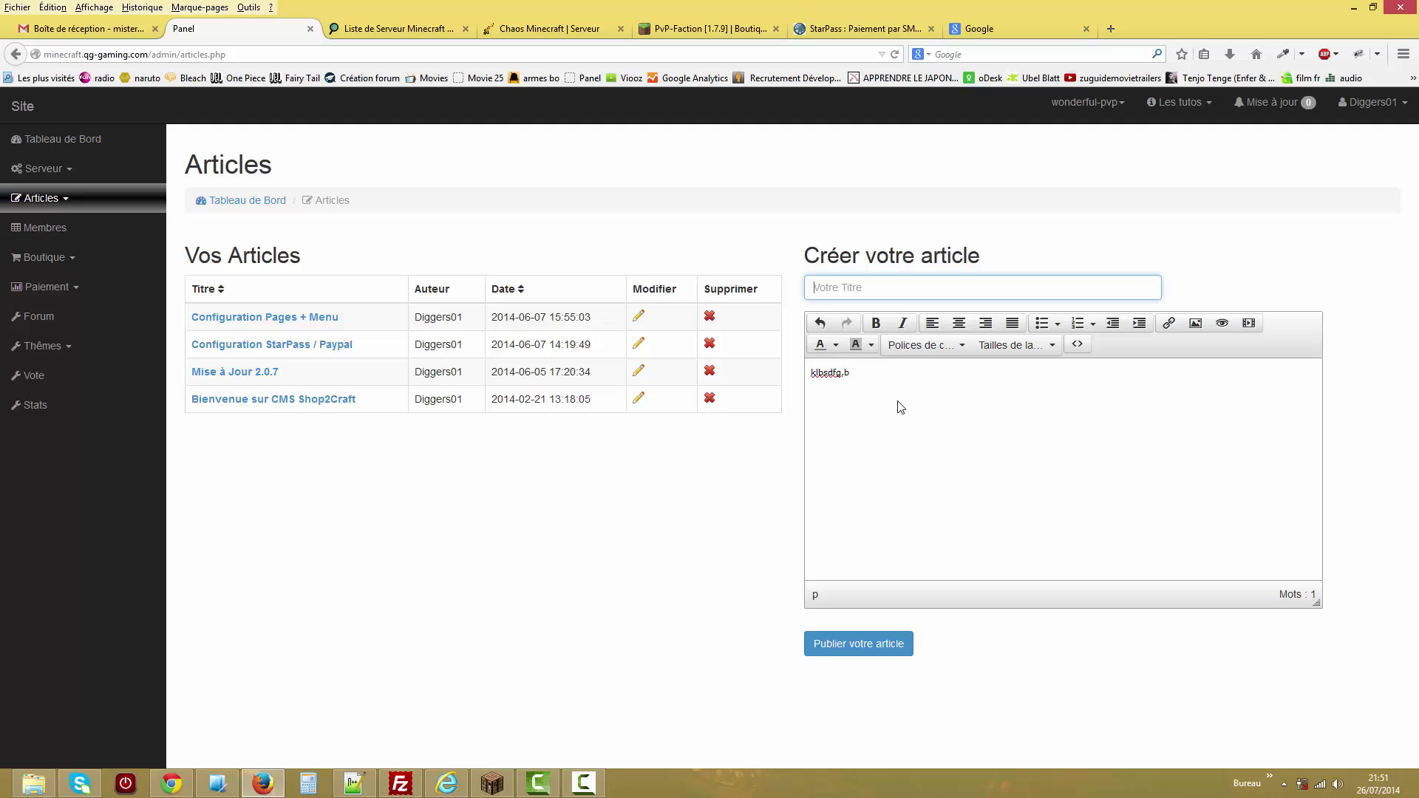
{"action": "type", "text": "qsdf"}
{"action": "left_click", "coordinate": [858, 643]}
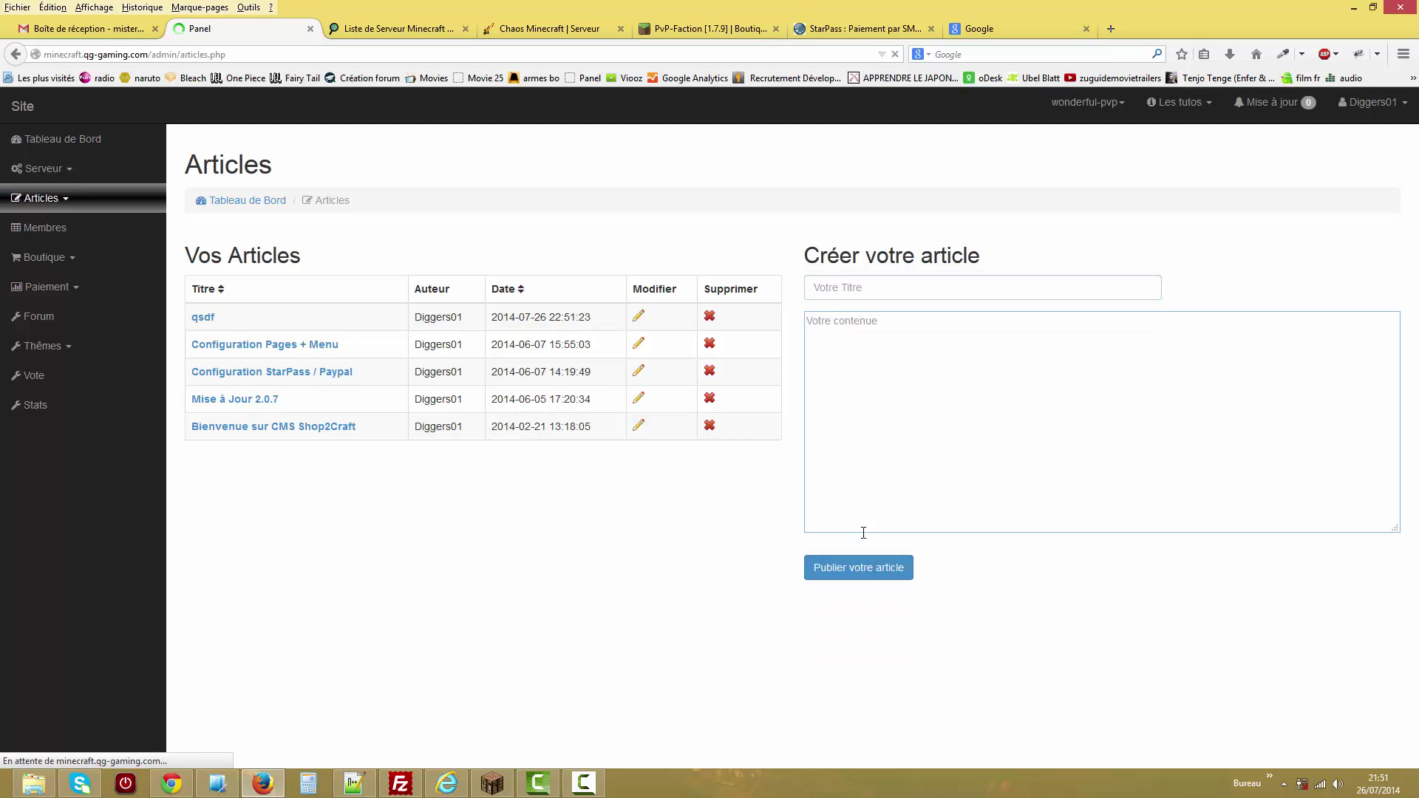
Delete the qsdf article and open the Les Commentaires page.
{"action": "left_click", "coordinate": [640, 319]}
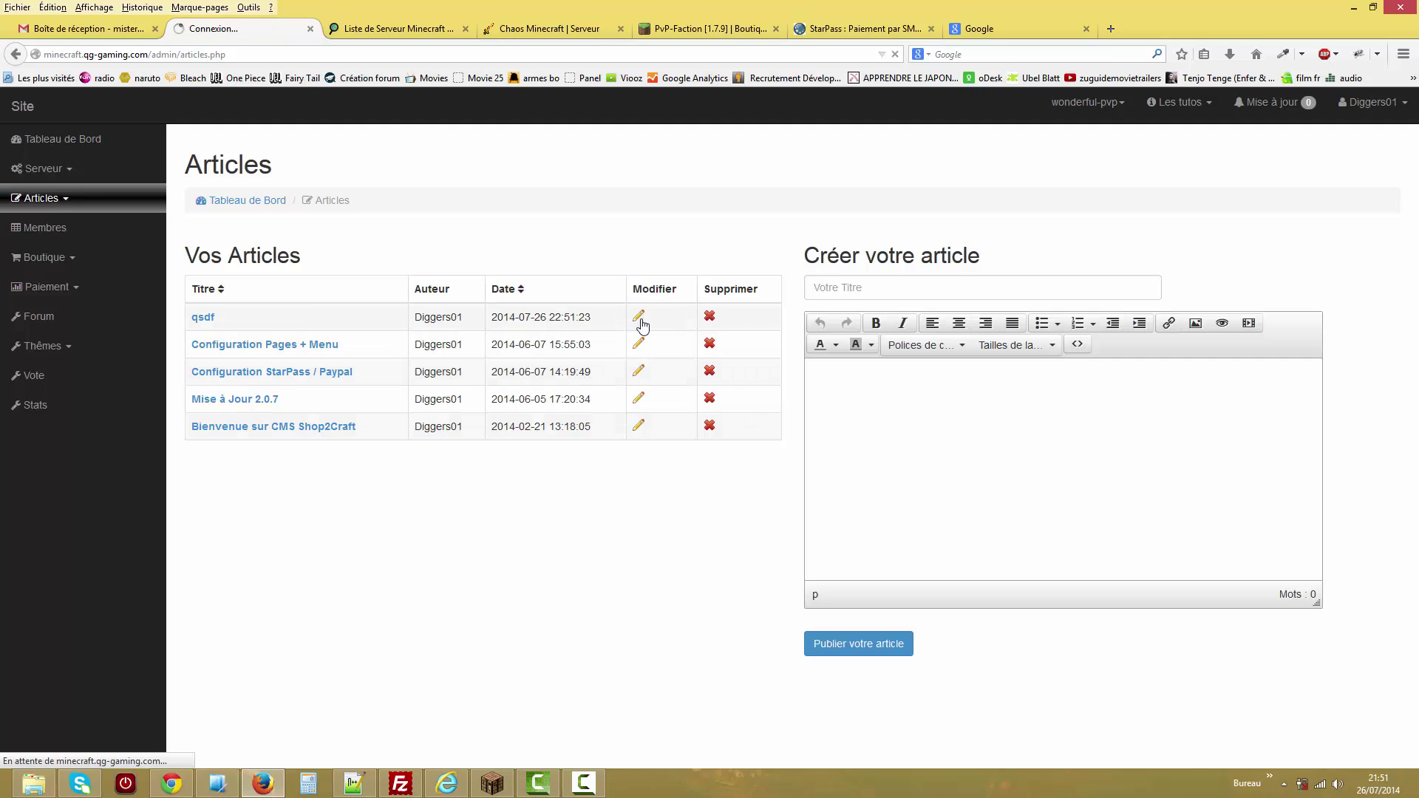
{"action": "double_click", "coordinate": [1214, 289]}
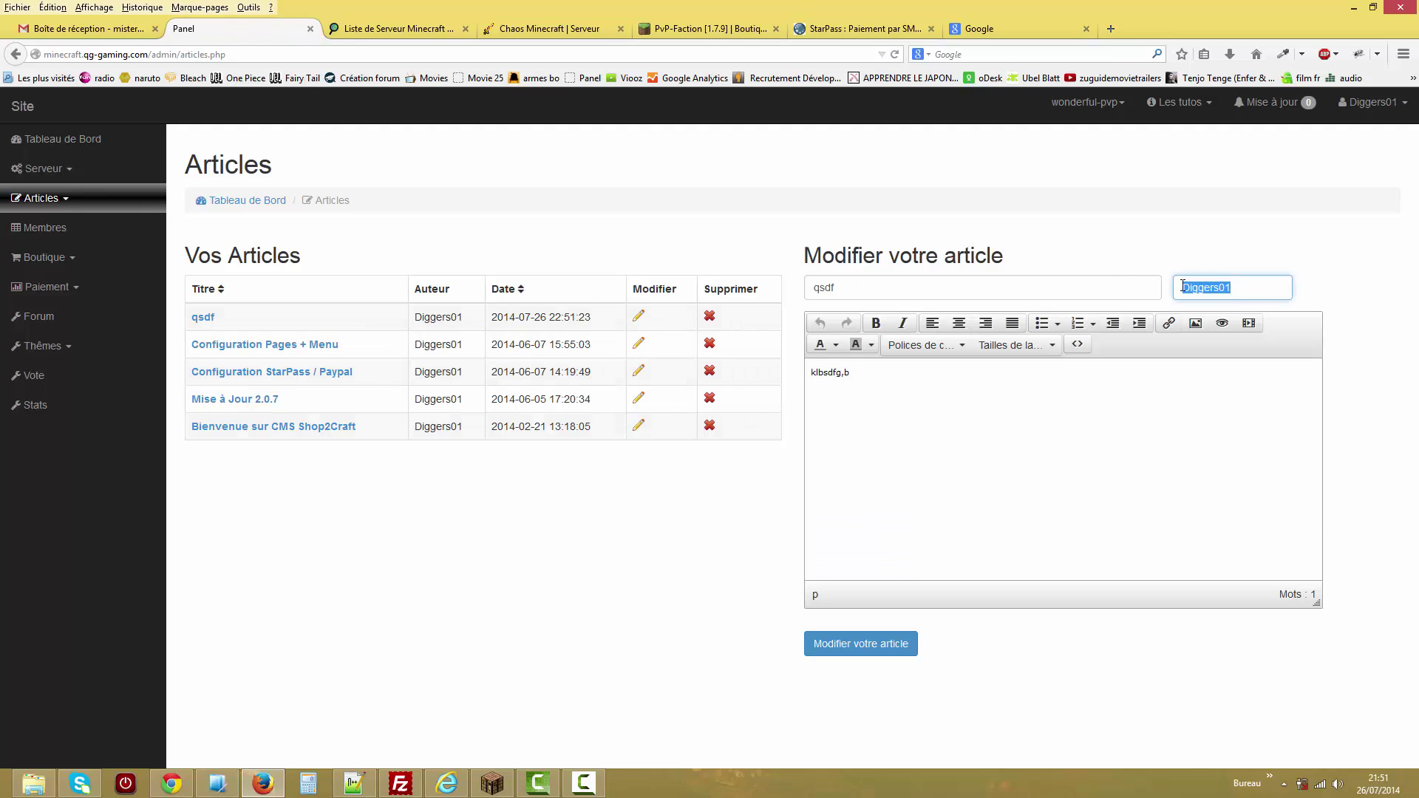
{"action": "left_click", "coordinate": [671, 623]}
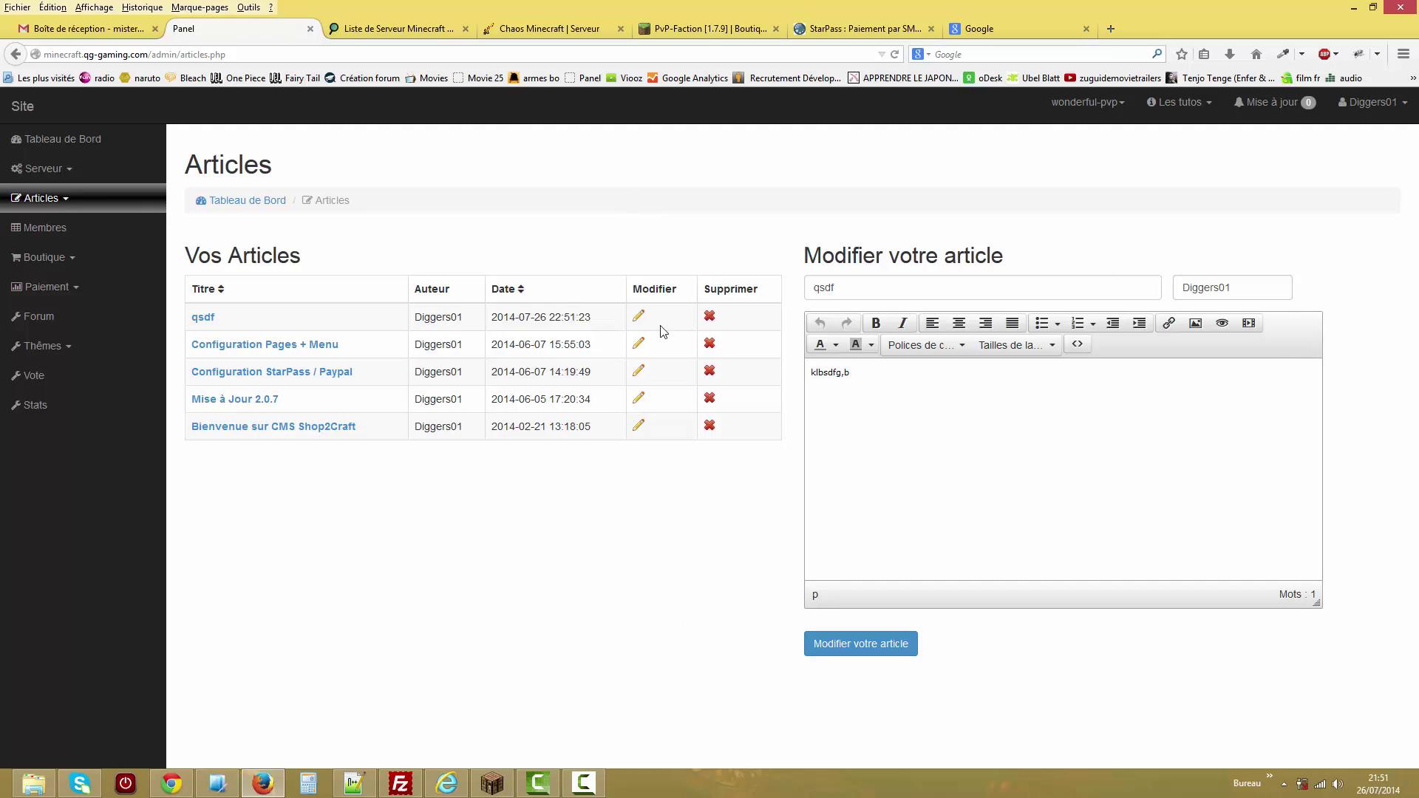
{"action": "left_click", "coordinate": [708, 318]}
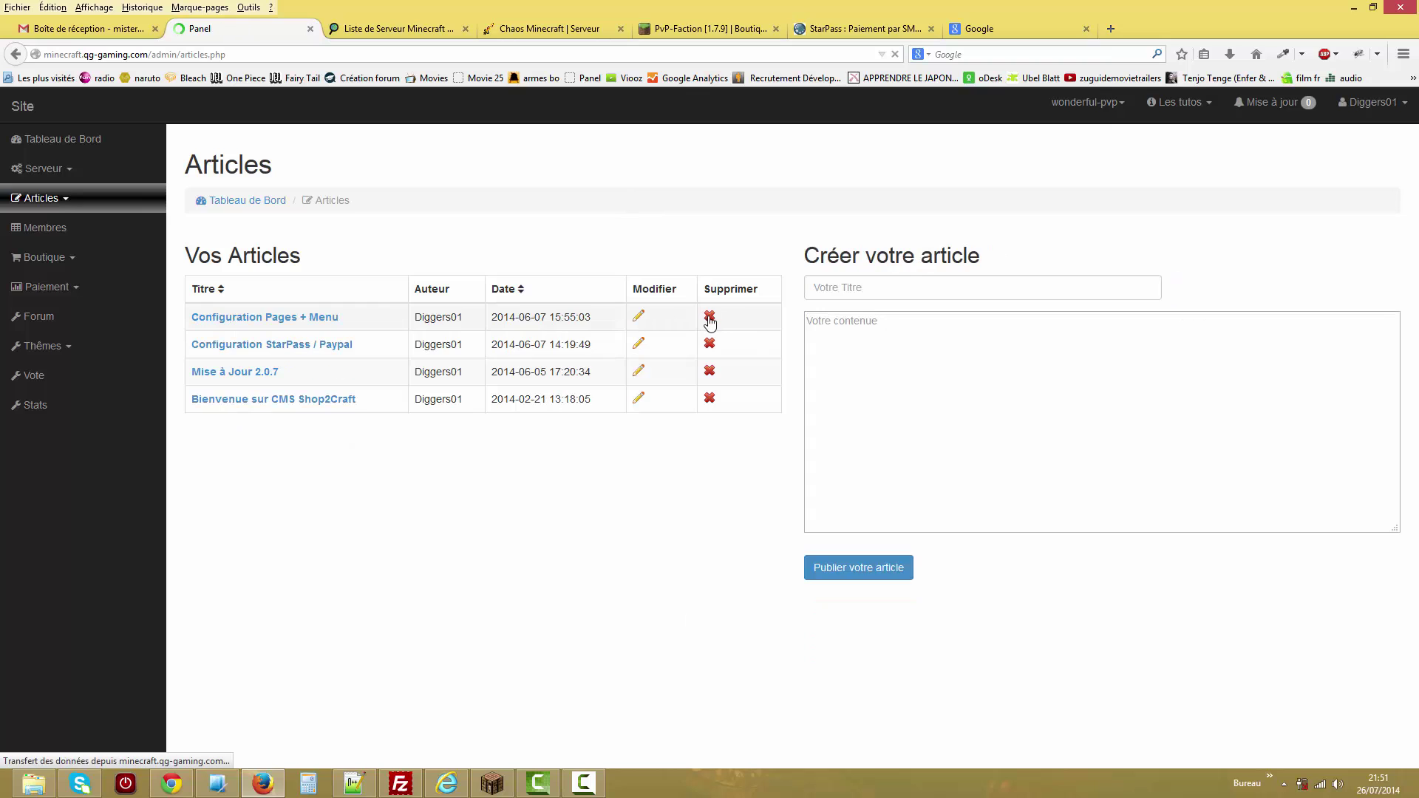
{"action": "left_click", "coordinate": [44, 199]}
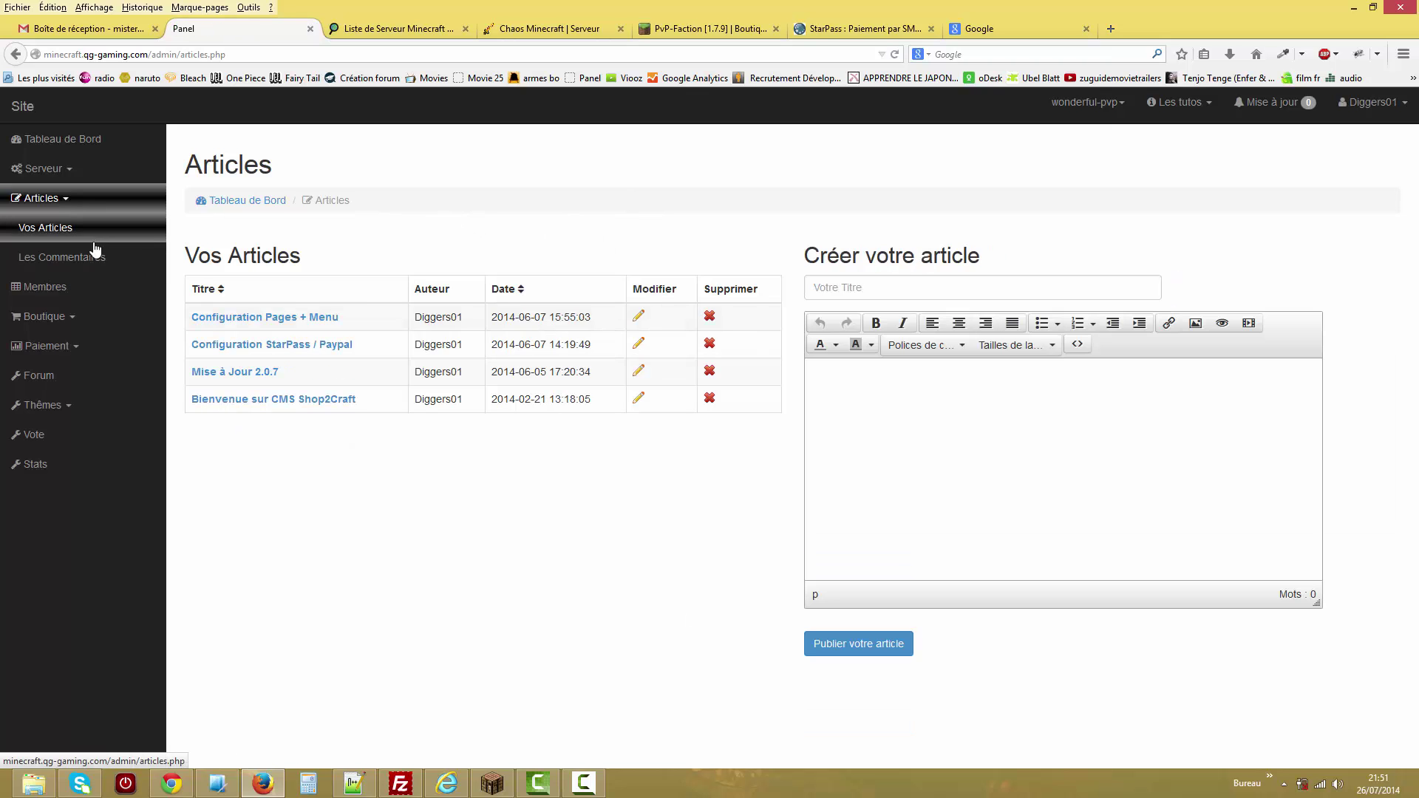
{"action": "left_click", "coordinate": [66, 247]}
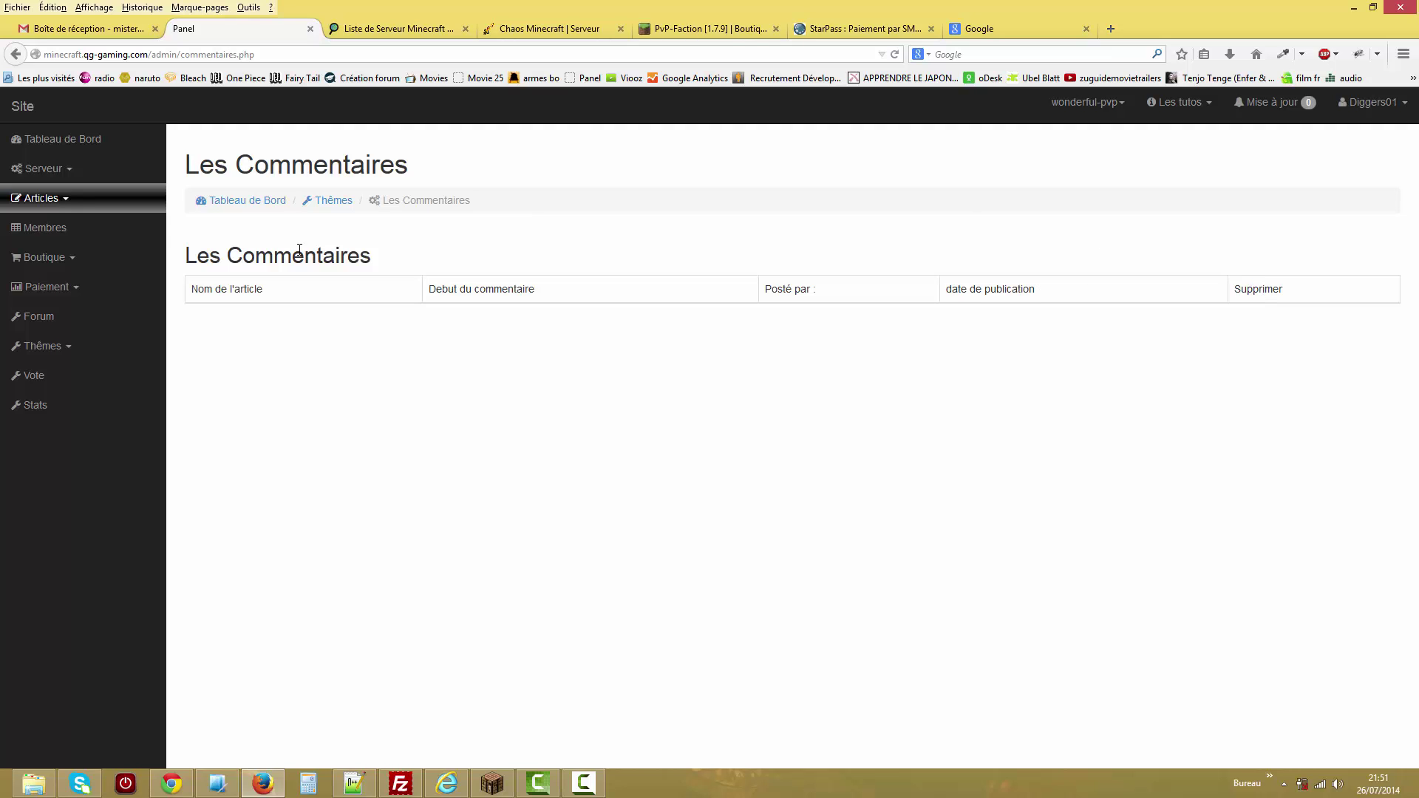
On the members page, give every member 1 token.
{"action": "left_click", "coordinate": [51, 227]}
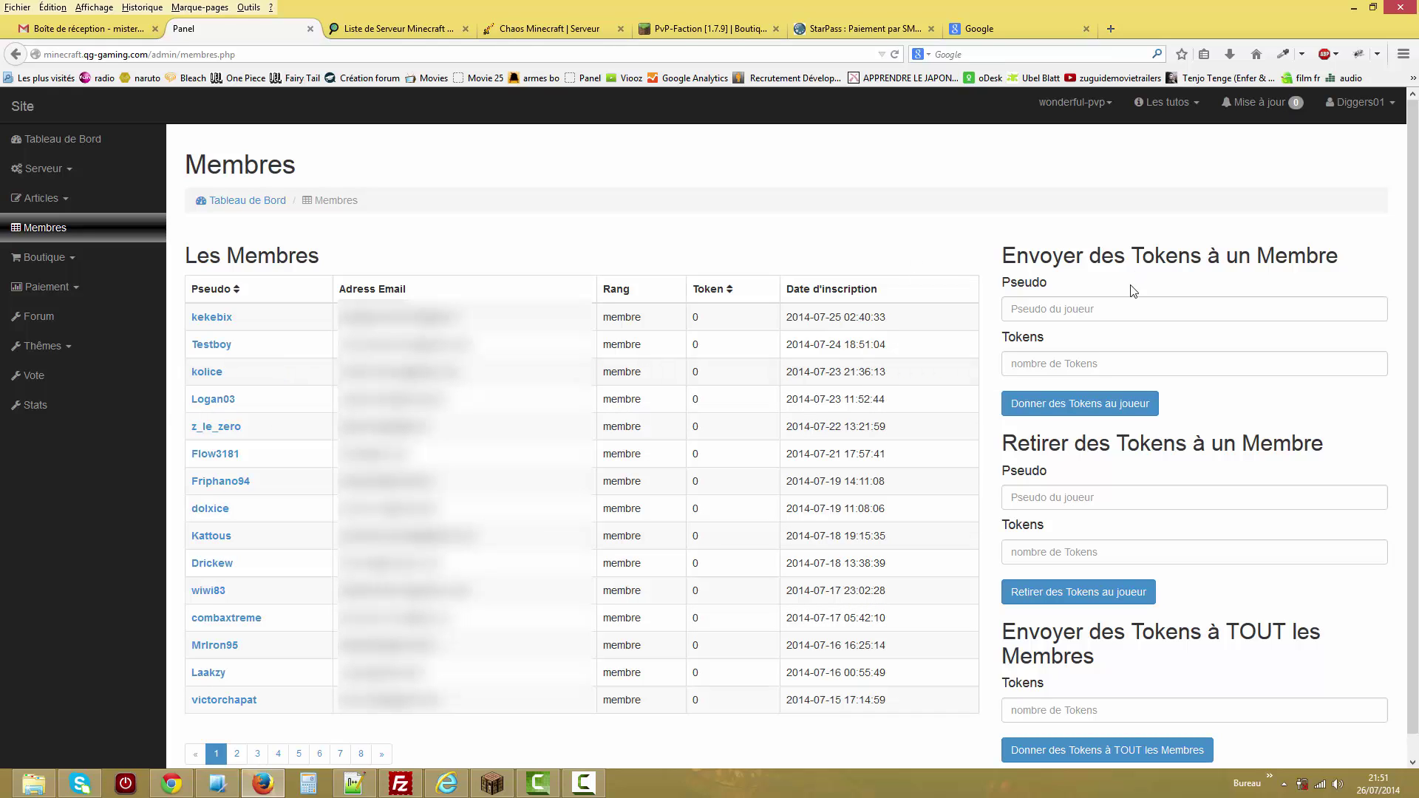
{"action": "left_click", "coordinate": [1105, 314]}
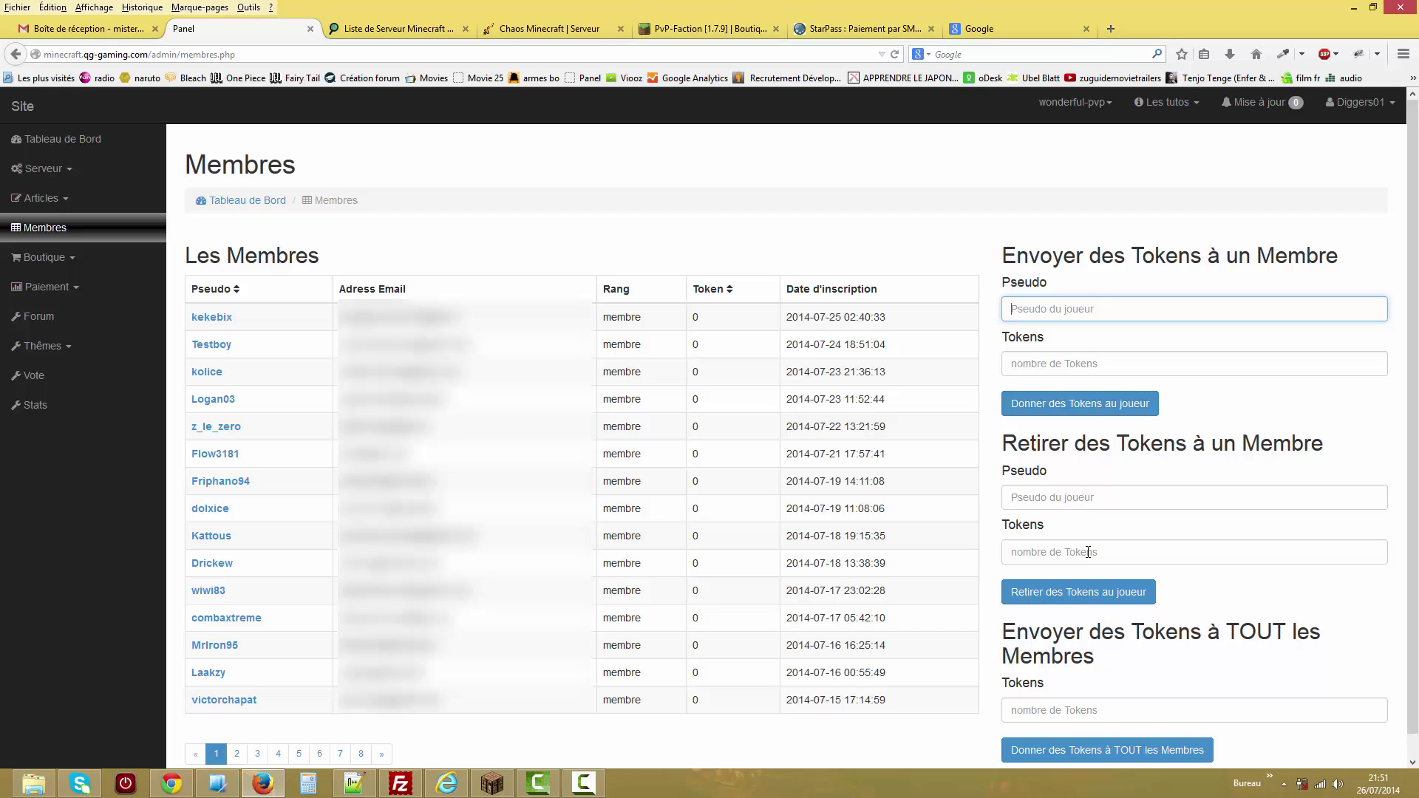
{"action": "left_click", "coordinate": [1055, 715]}
{"action": "type", "text": "1"}
{"action": "left_click", "coordinate": [1057, 752]}
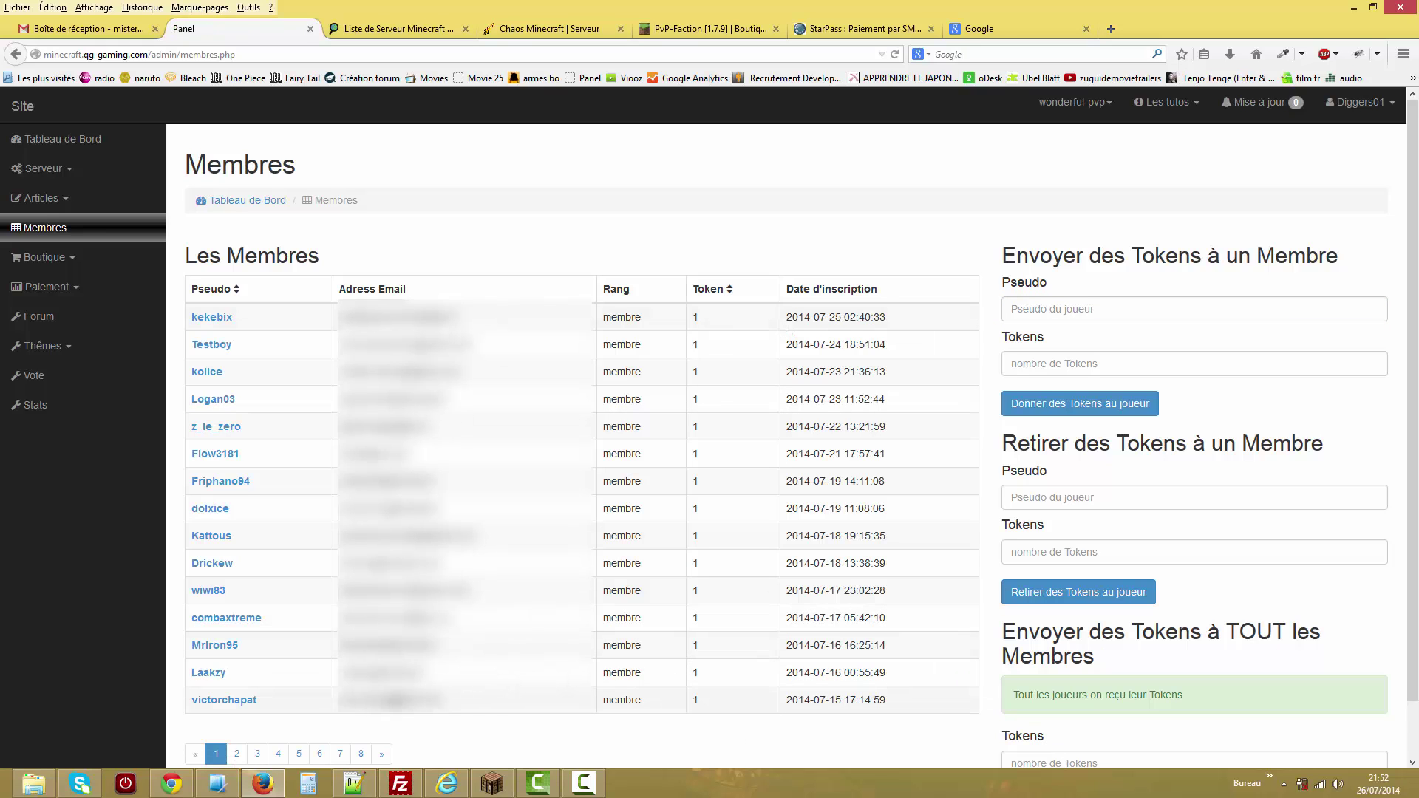
Inspect the first member's password, email, token and Rang fields without changing them.
{"action": "left_click", "coordinate": [212, 317]}
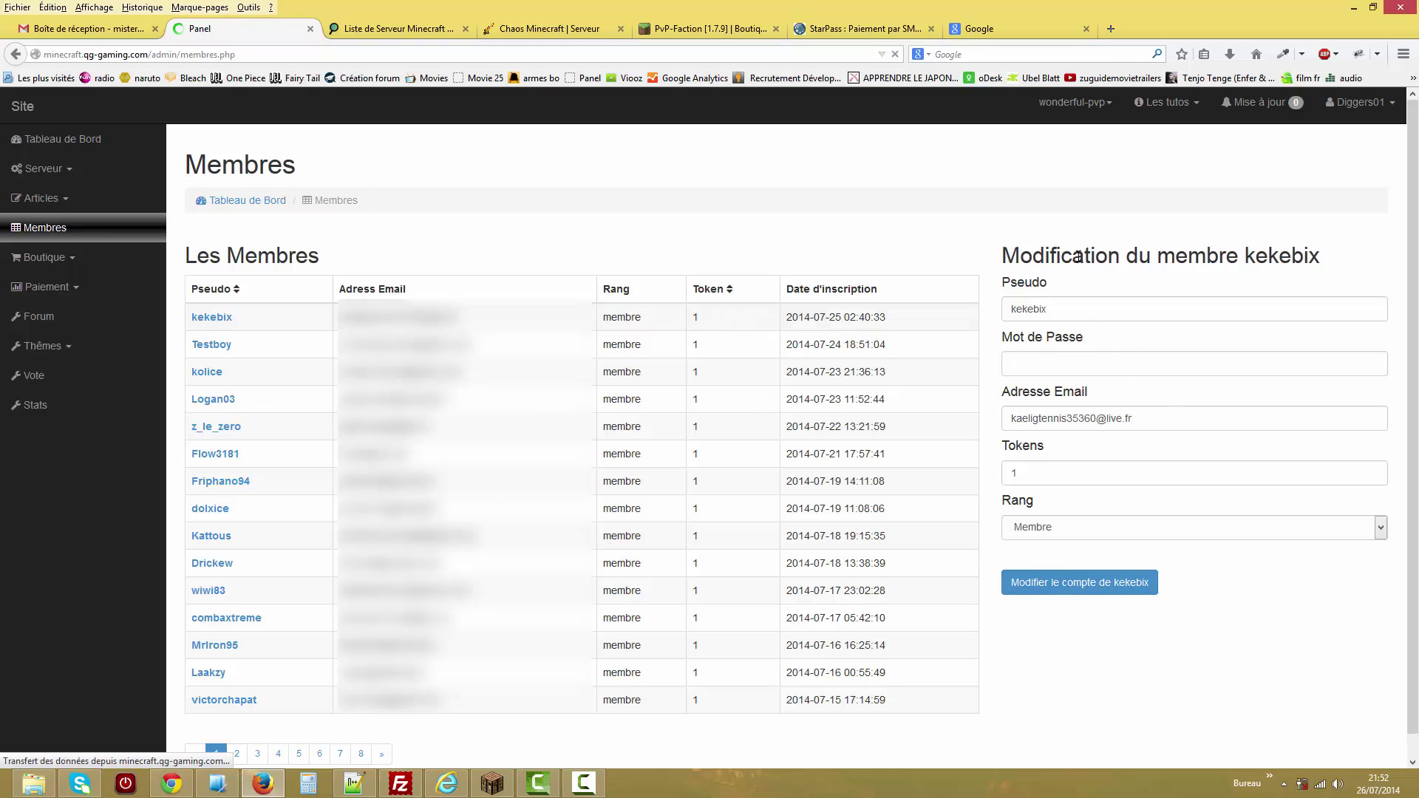
{"action": "left_click", "coordinate": [1046, 368]}
{"action": "left_click", "coordinate": [1152, 418]}
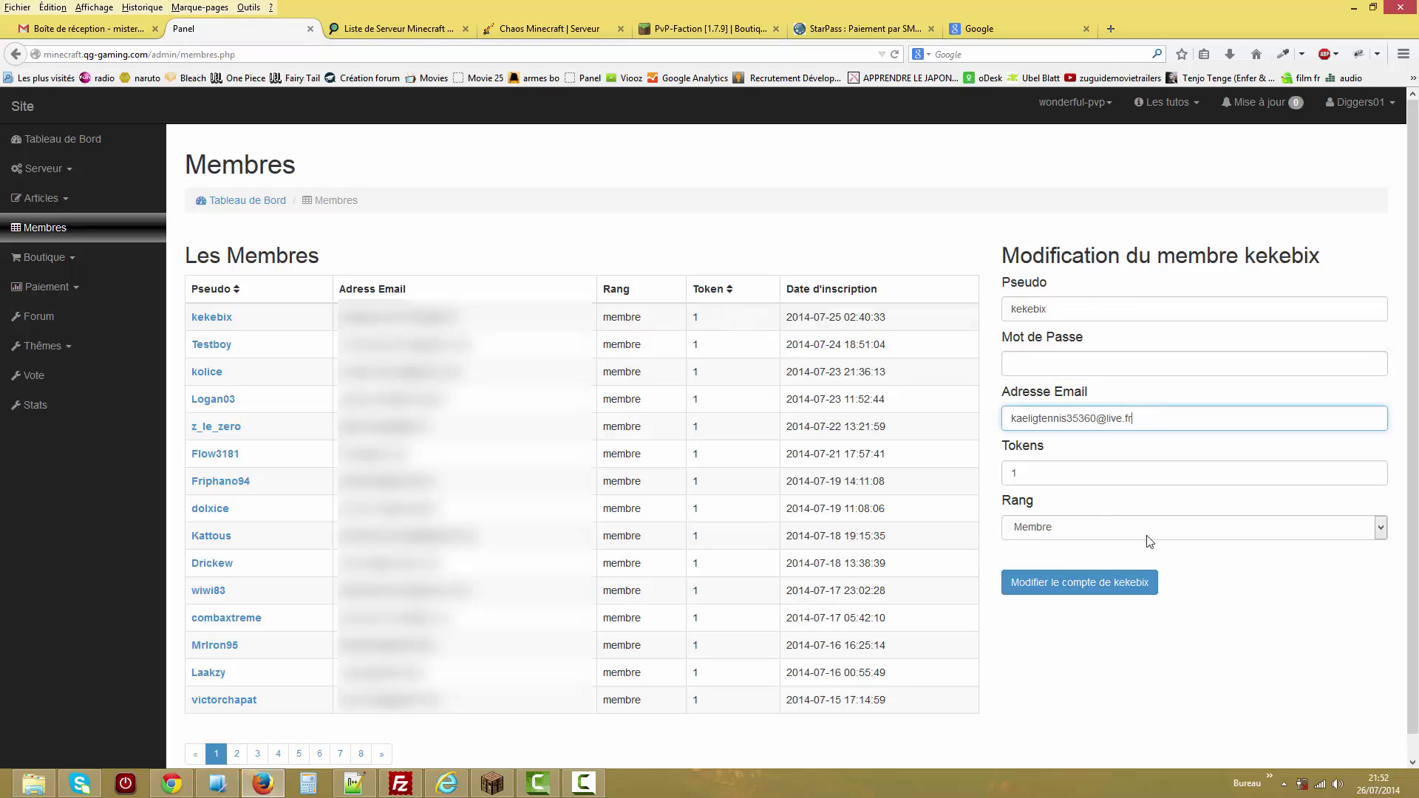
{"action": "left_click", "coordinate": [1079, 478]}
{"action": "left_click", "coordinate": [1089, 533]}
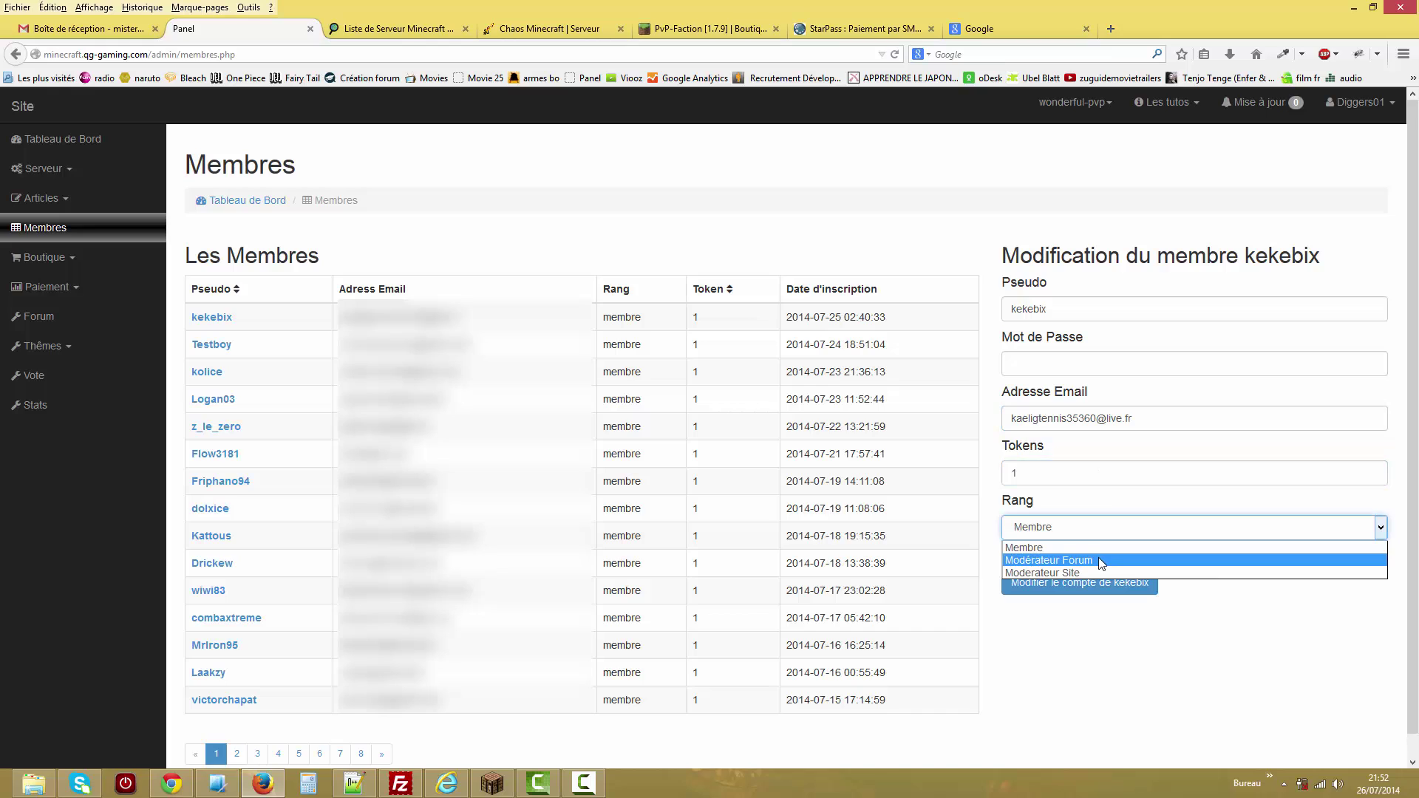
{"action": "left_click", "coordinate": [1081, 684]}
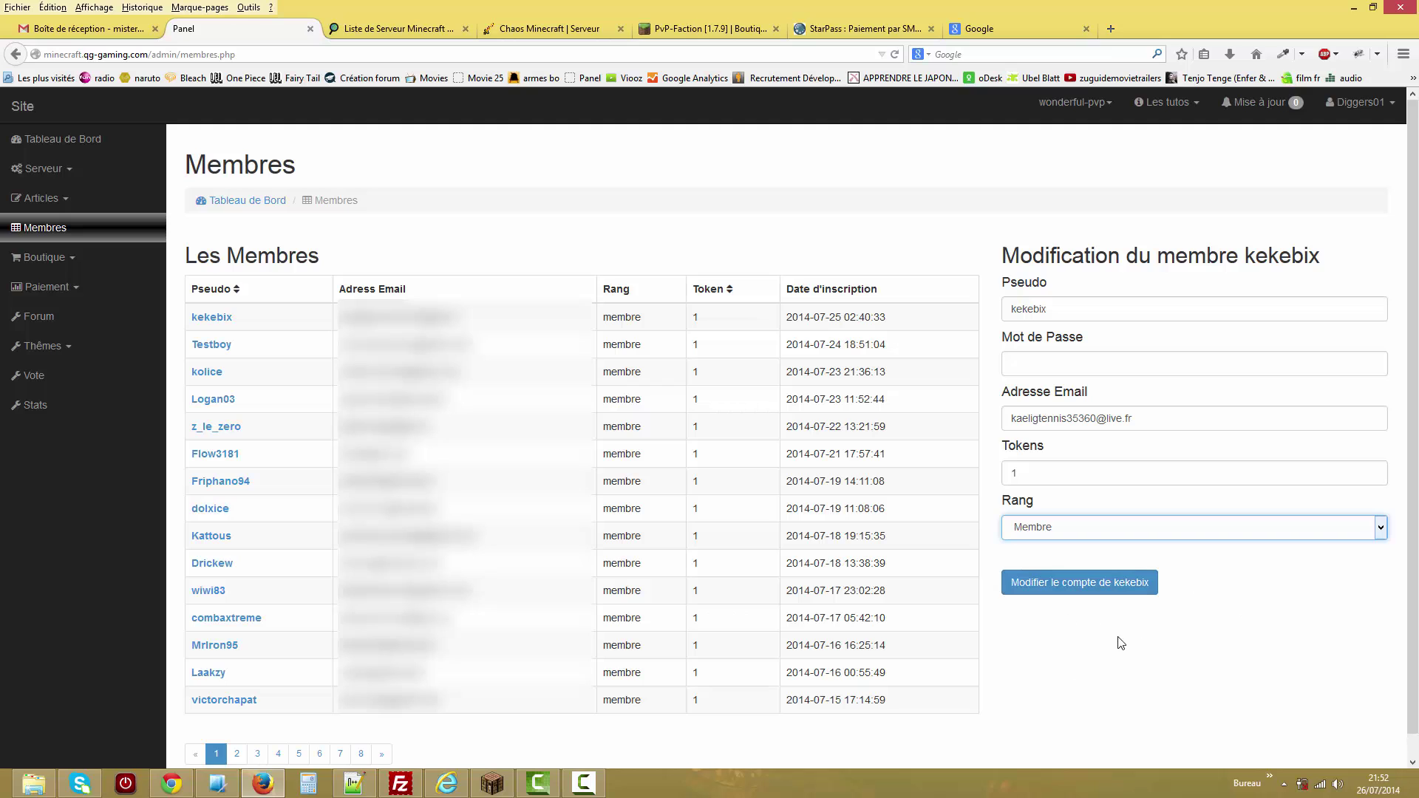
Open the administrator account on members page 8 and expand the Boutique section.
{"action": "left_click", "coordinate": [360, 754]}
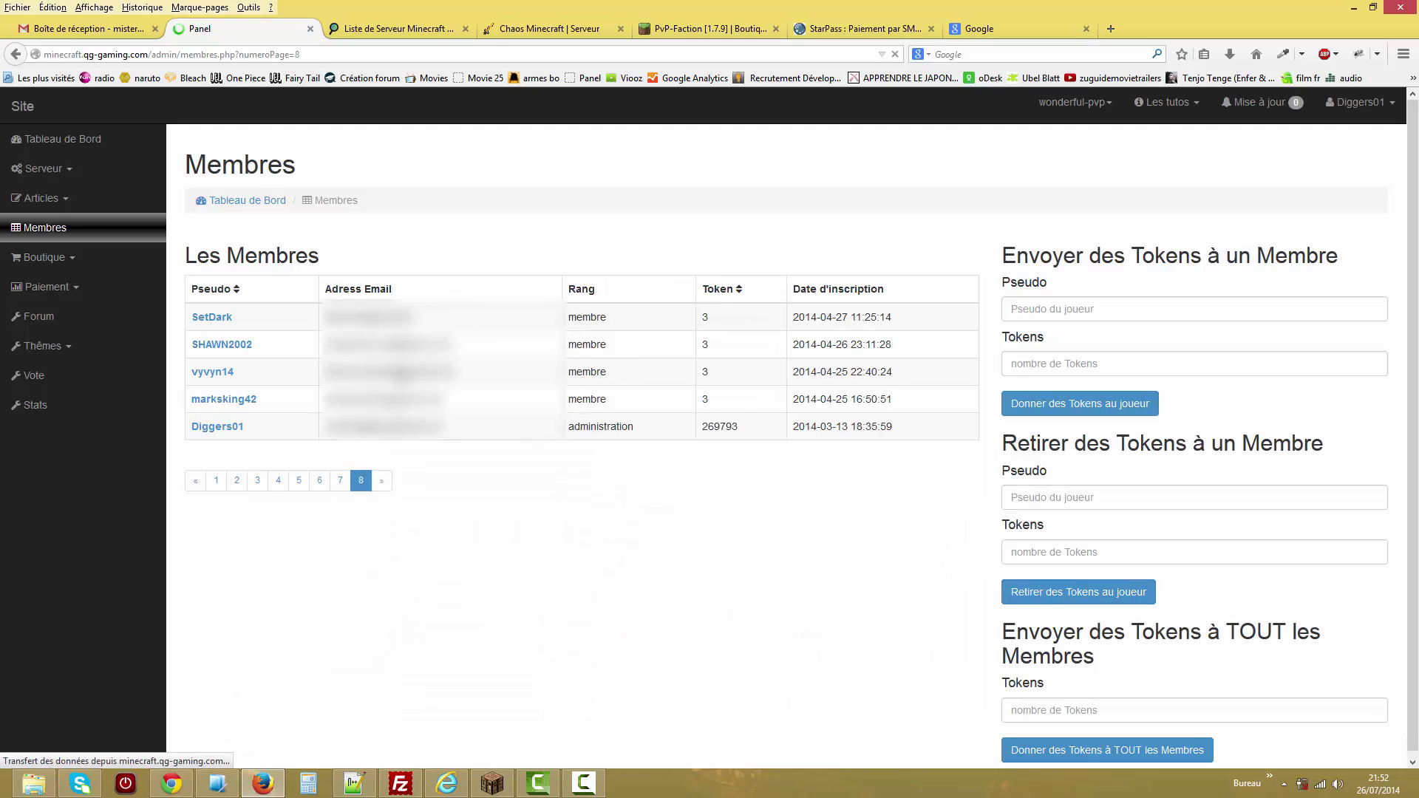
{"action": "left_click", "coordinate": [235, 429]}
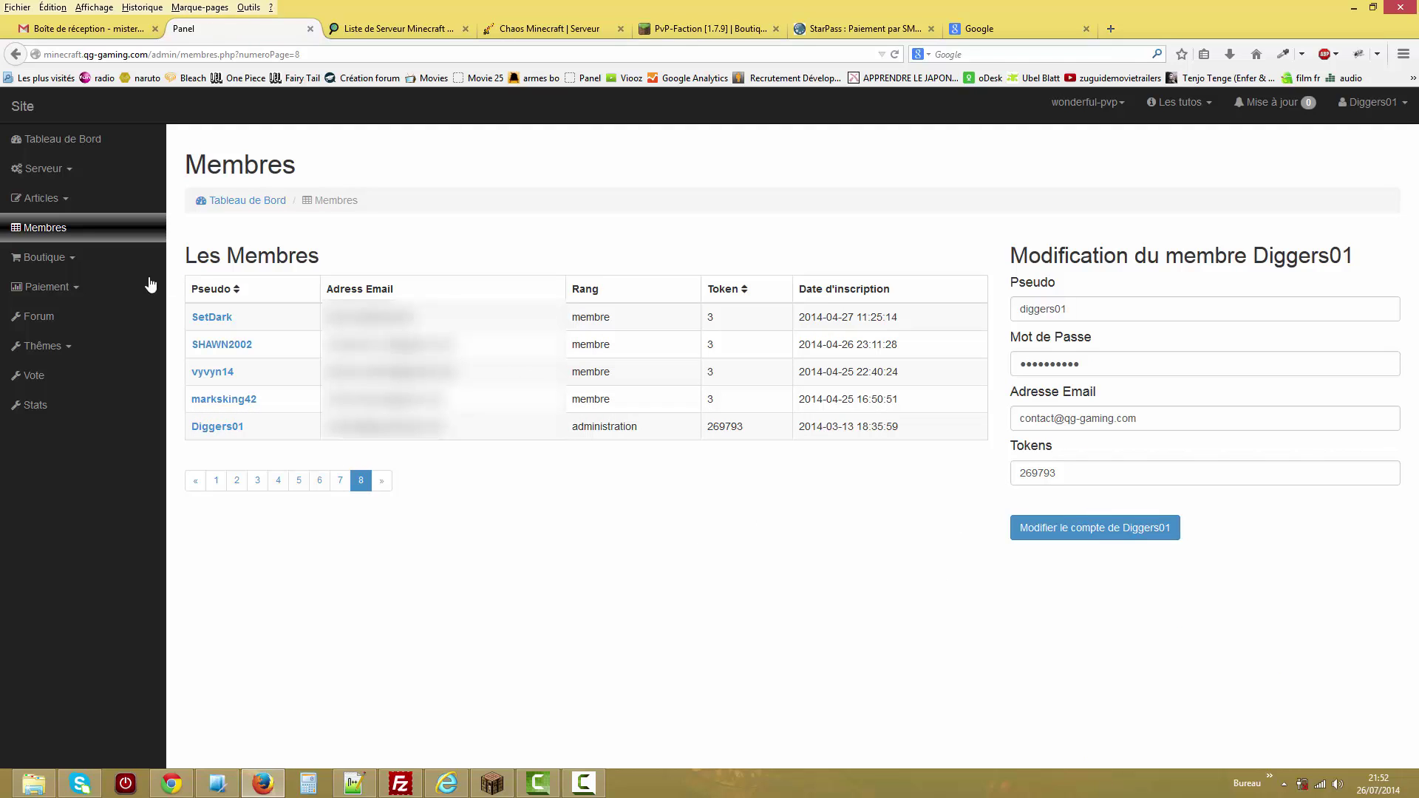
{"action": "left_click", "coordinate": [89, 266]}
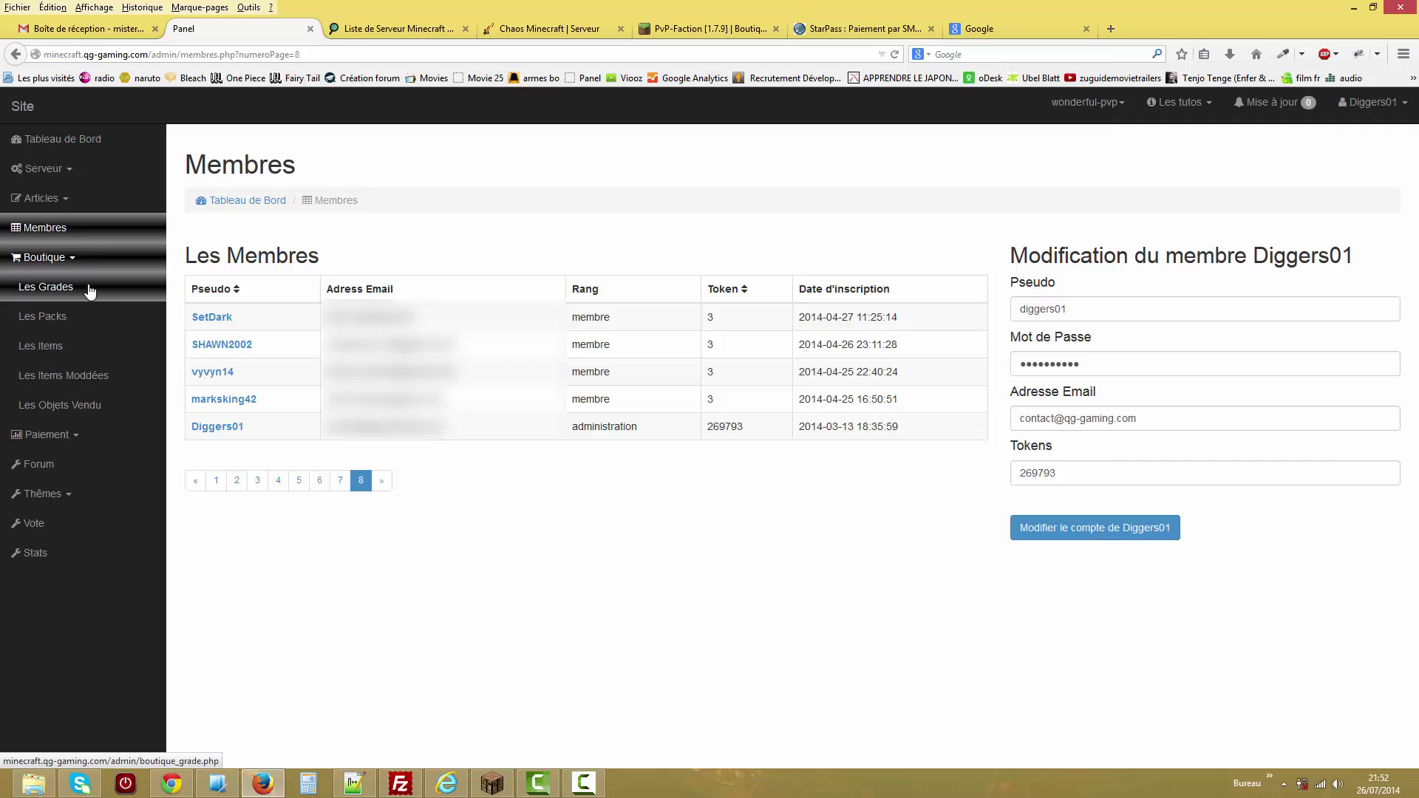
Open Les Grades and switch the panel to the wonderful-lobby server.
{"action": "left_click", "coordinate": [89, 291]}
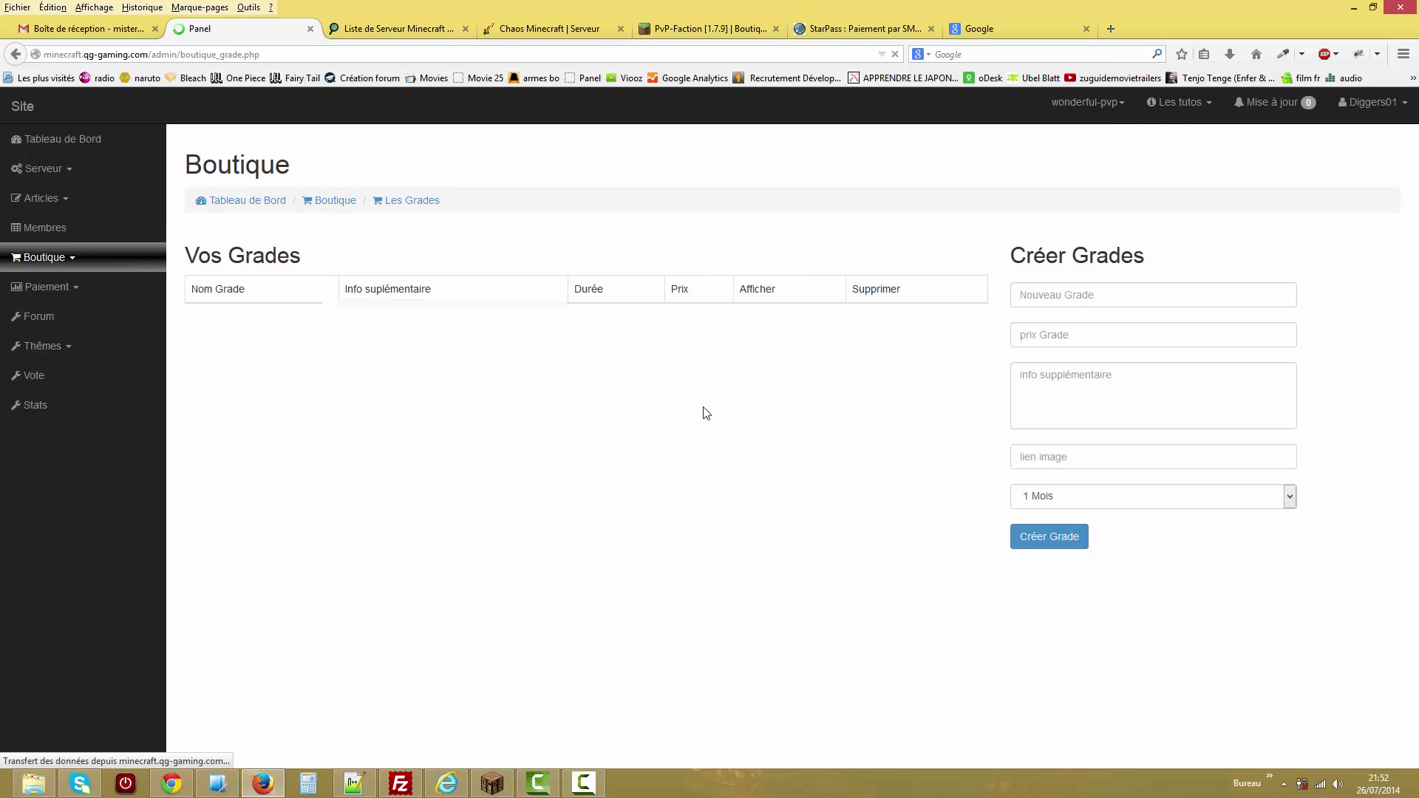
{"action": "left_click", "coordinate": [1100, 113]}
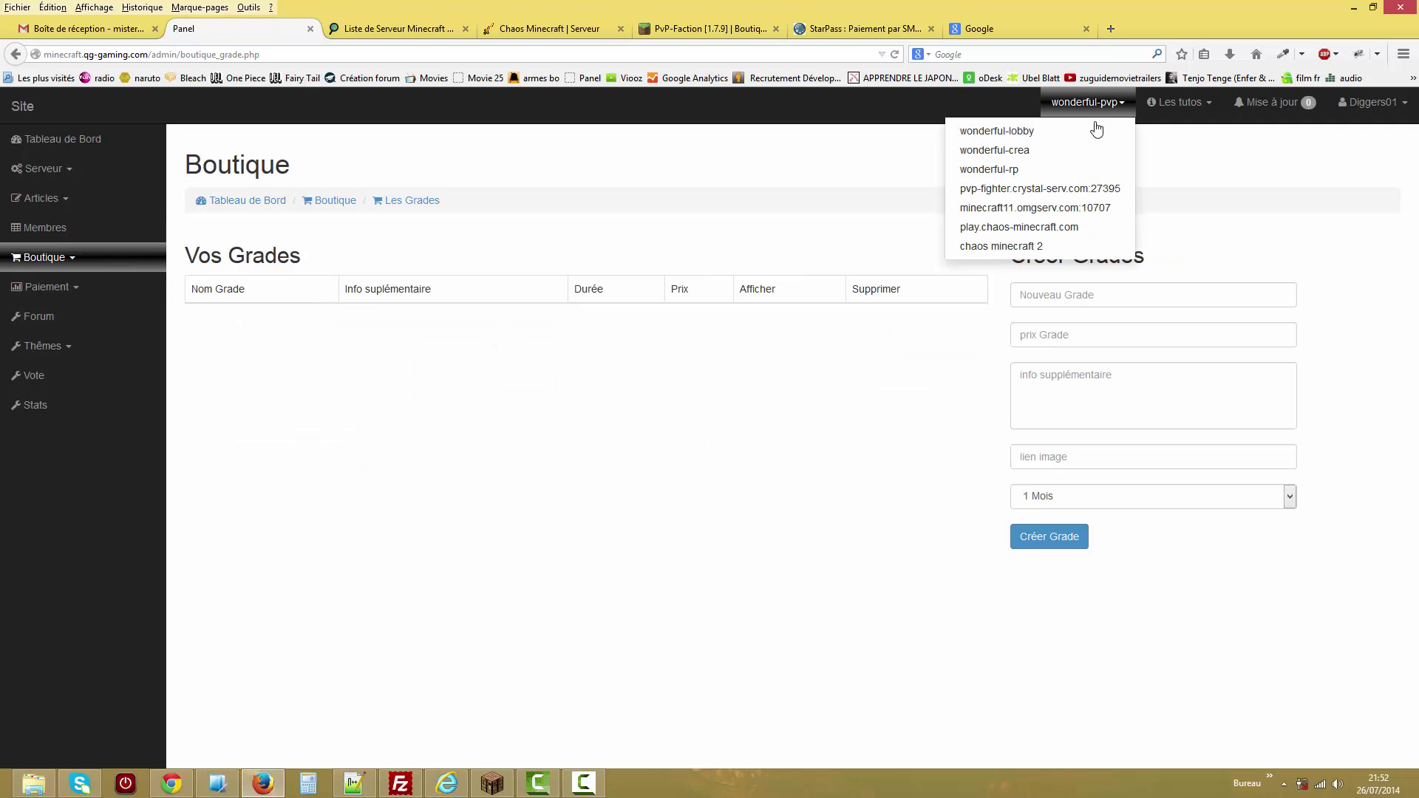
{"action": "left_click", "coordinate": [1090, 140]}
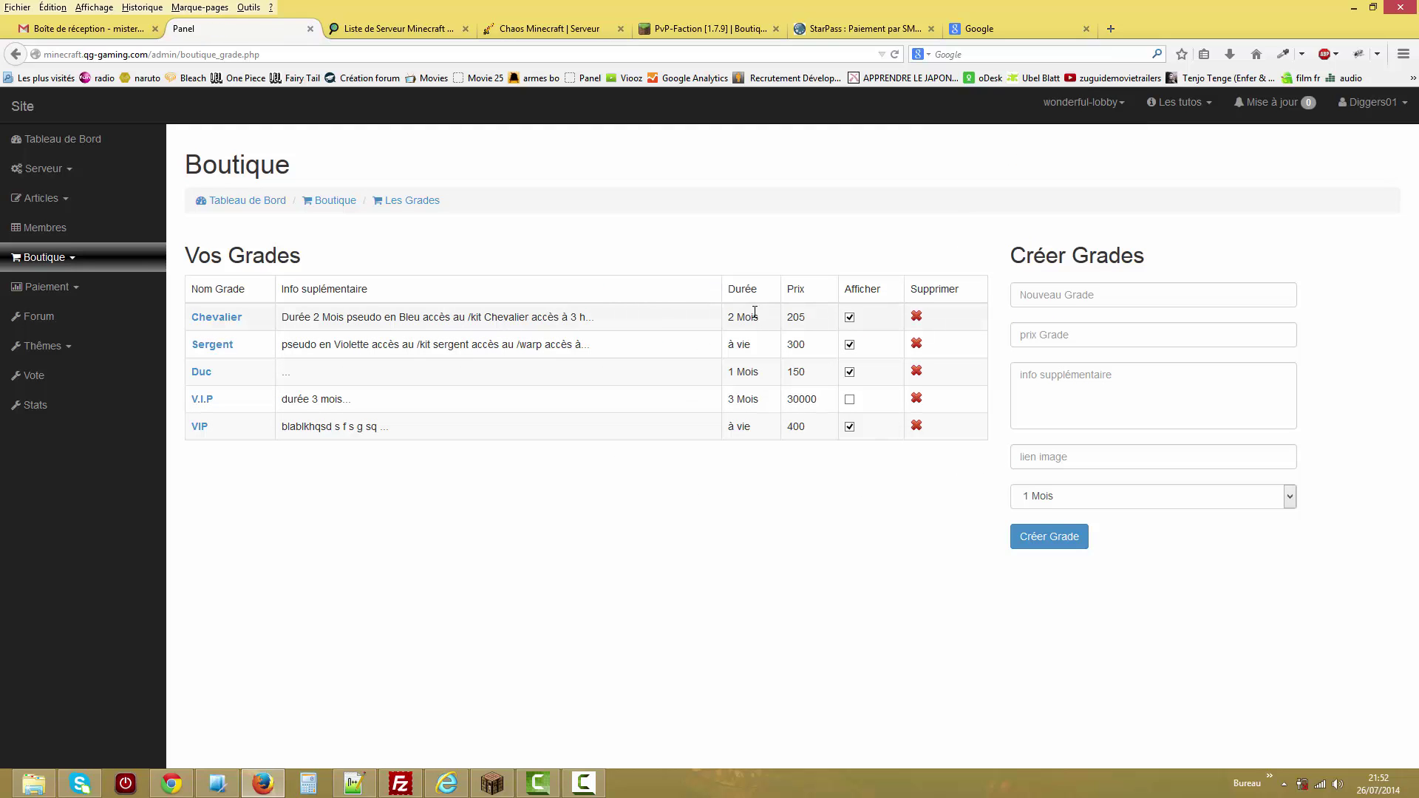
Review the rank duration choices and name field, then open Les Packs.
{"action": "left_click", "coordinate": [1065, 496]}
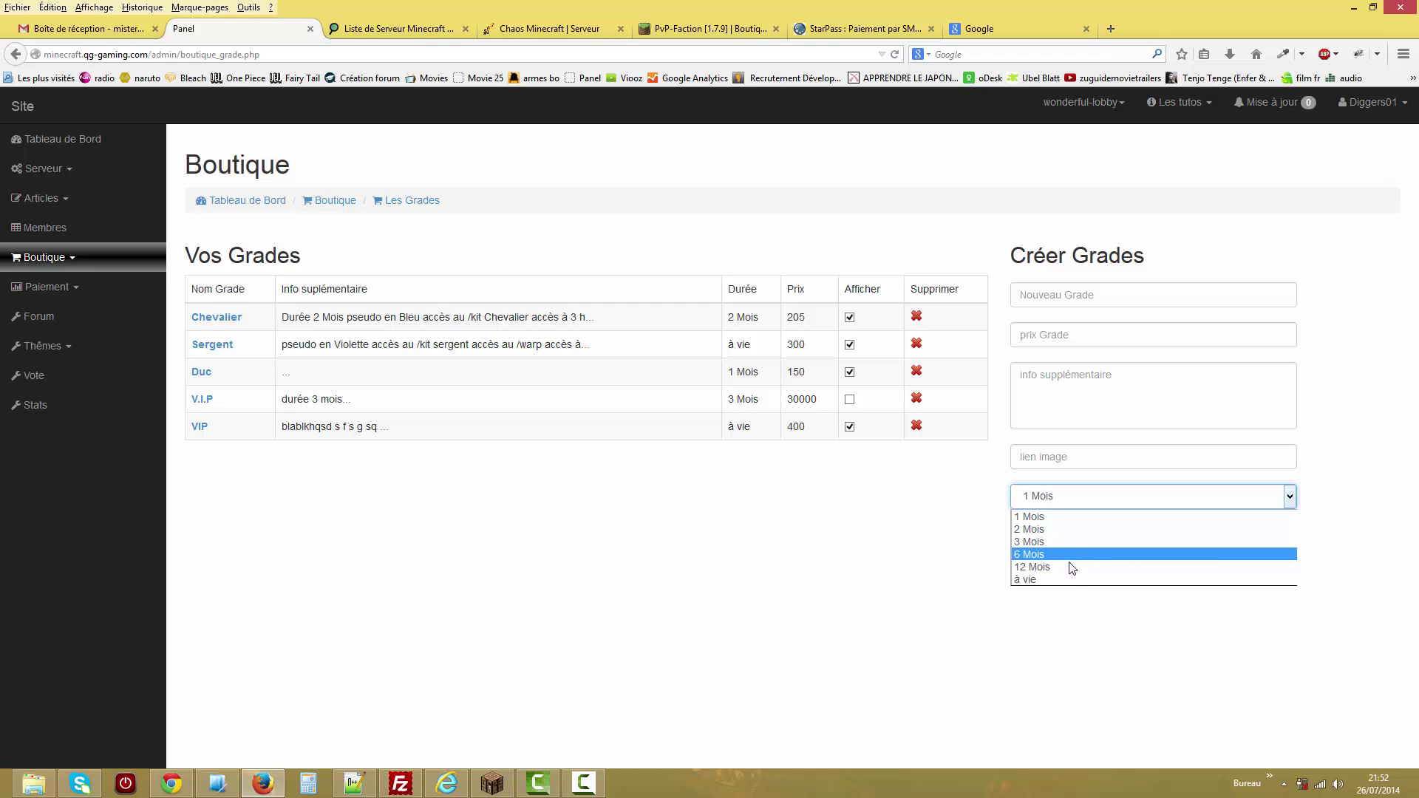
{"action": "left_click", "coordinate": [936, 555]}
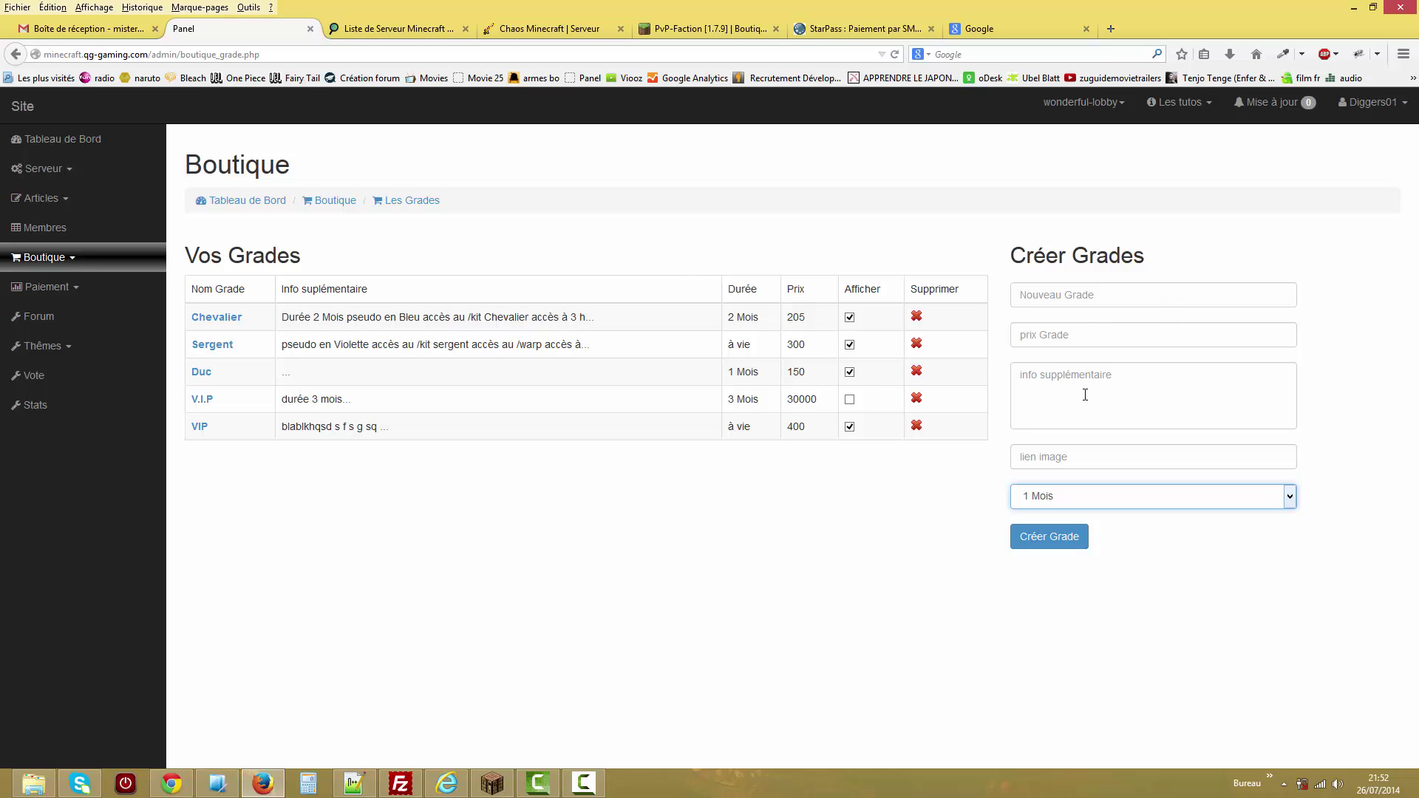
{"action": "left_click", "coordinate": [1062, 296]}
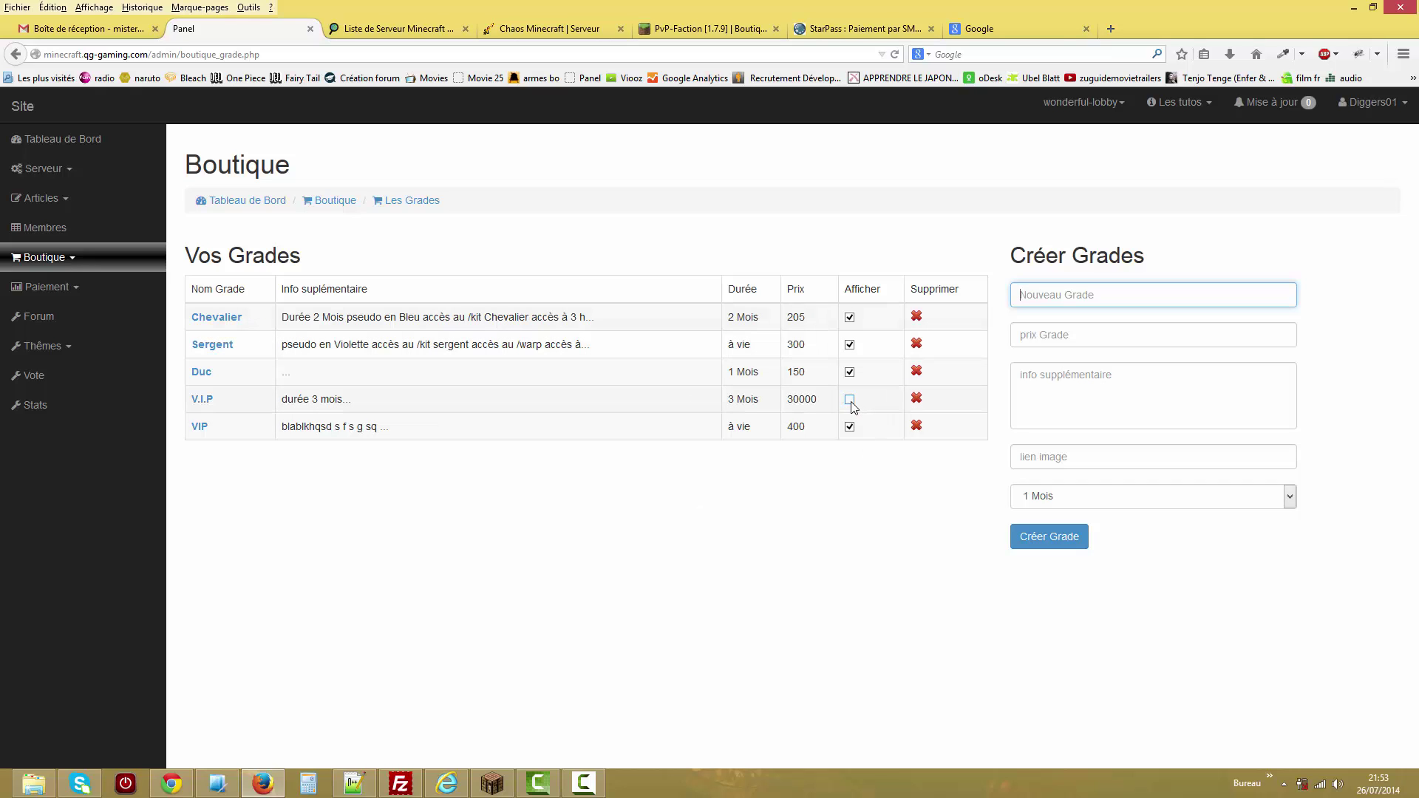
{"action": "left_click", "coordinate": [95, 259]}
{"action": "left_click", "coordinate": [90, 314]}
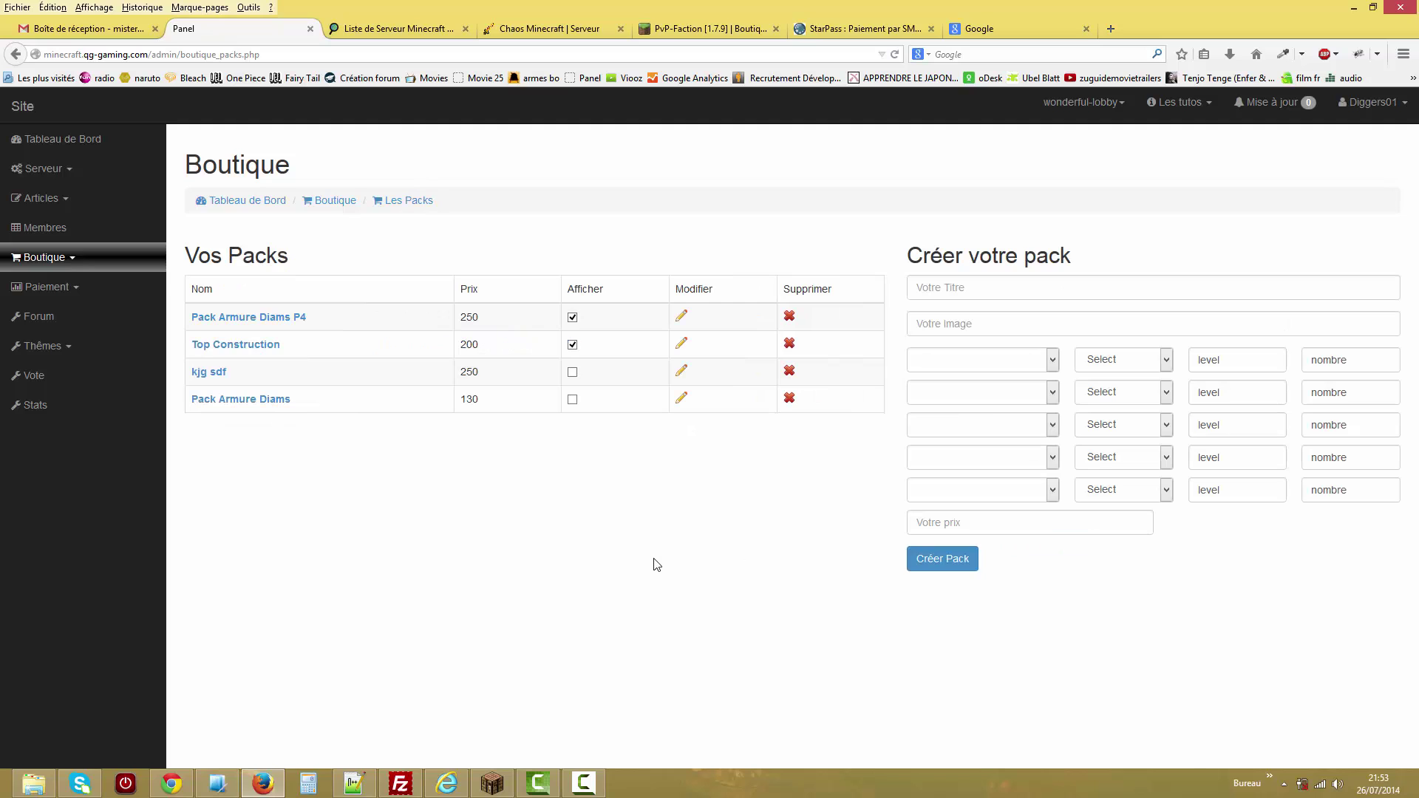
Check the Votre Titre and Votre Image fields and scroll through the first-slot item list.
{"action": "left_click", "coordinate": [955, 291]}
{"action": "left_click", "coordinate": [957, 297]}
{"action": "left_click", "coordinate": [965, 326]}
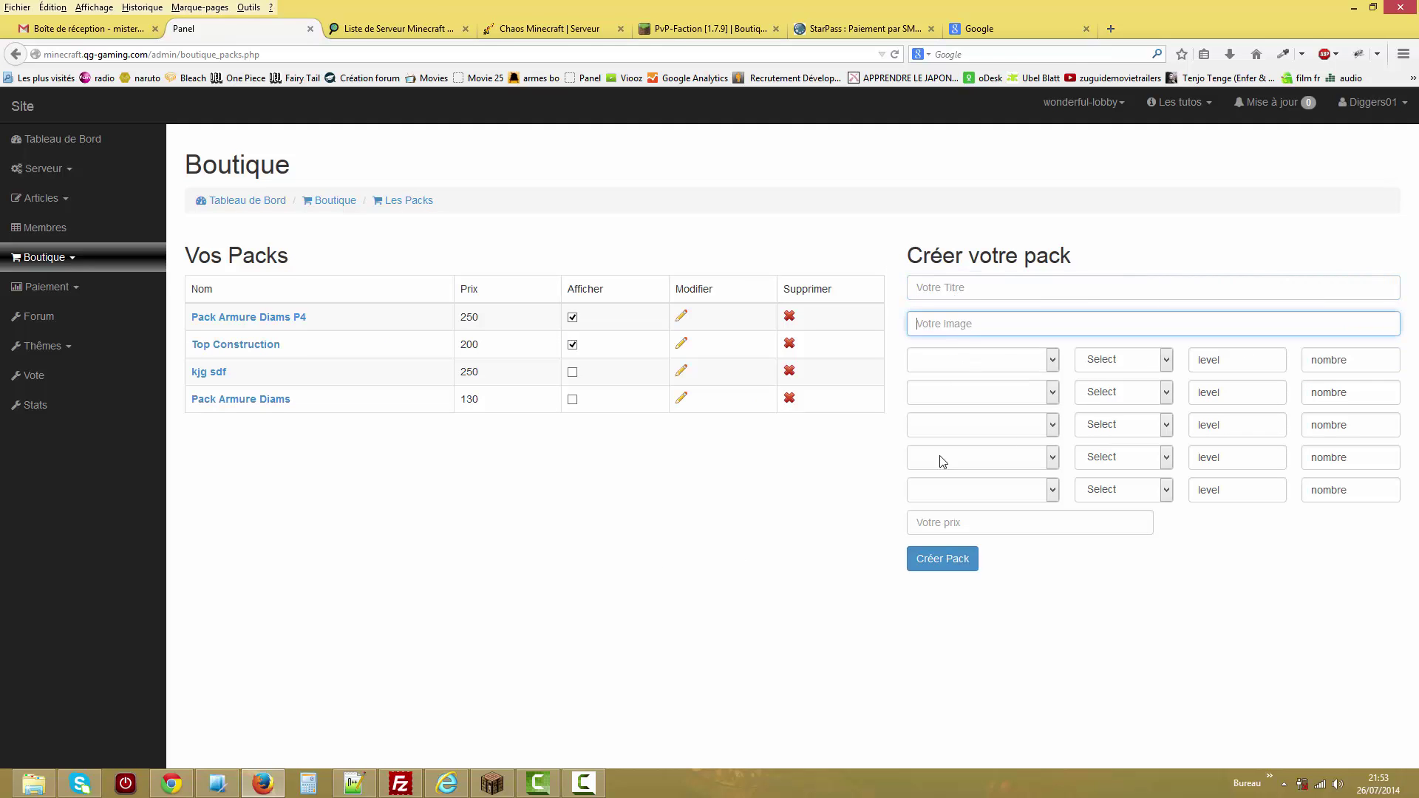
{"action": "left_click", "coordinate": [1038, 361]}
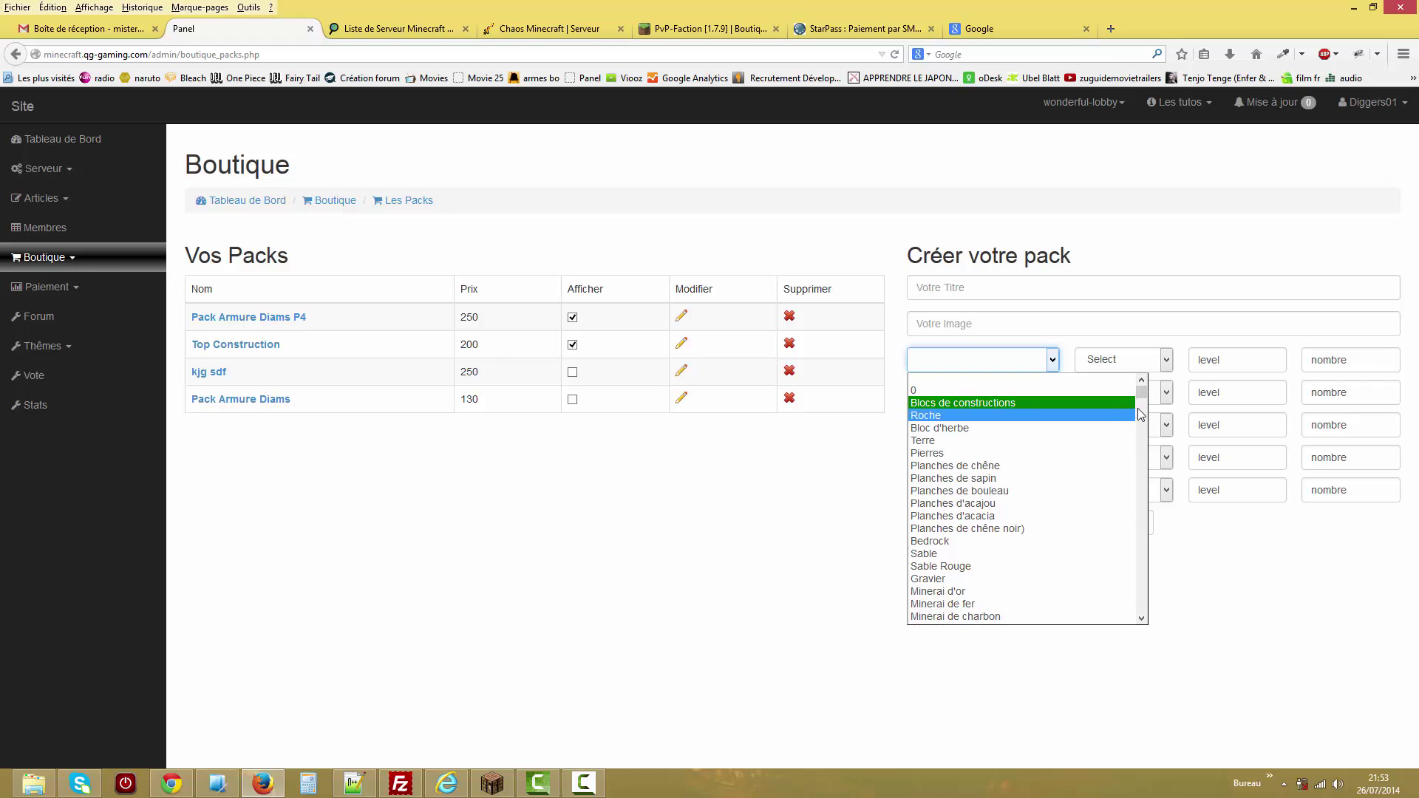
{"action": "left_click_drag", "start_coordinate": [1143, 402], "coordinate": [1151, 569]}
Switch Minecraft to creative mode with the /gm command.
{"action": "key", "text": "alt+Tab"}
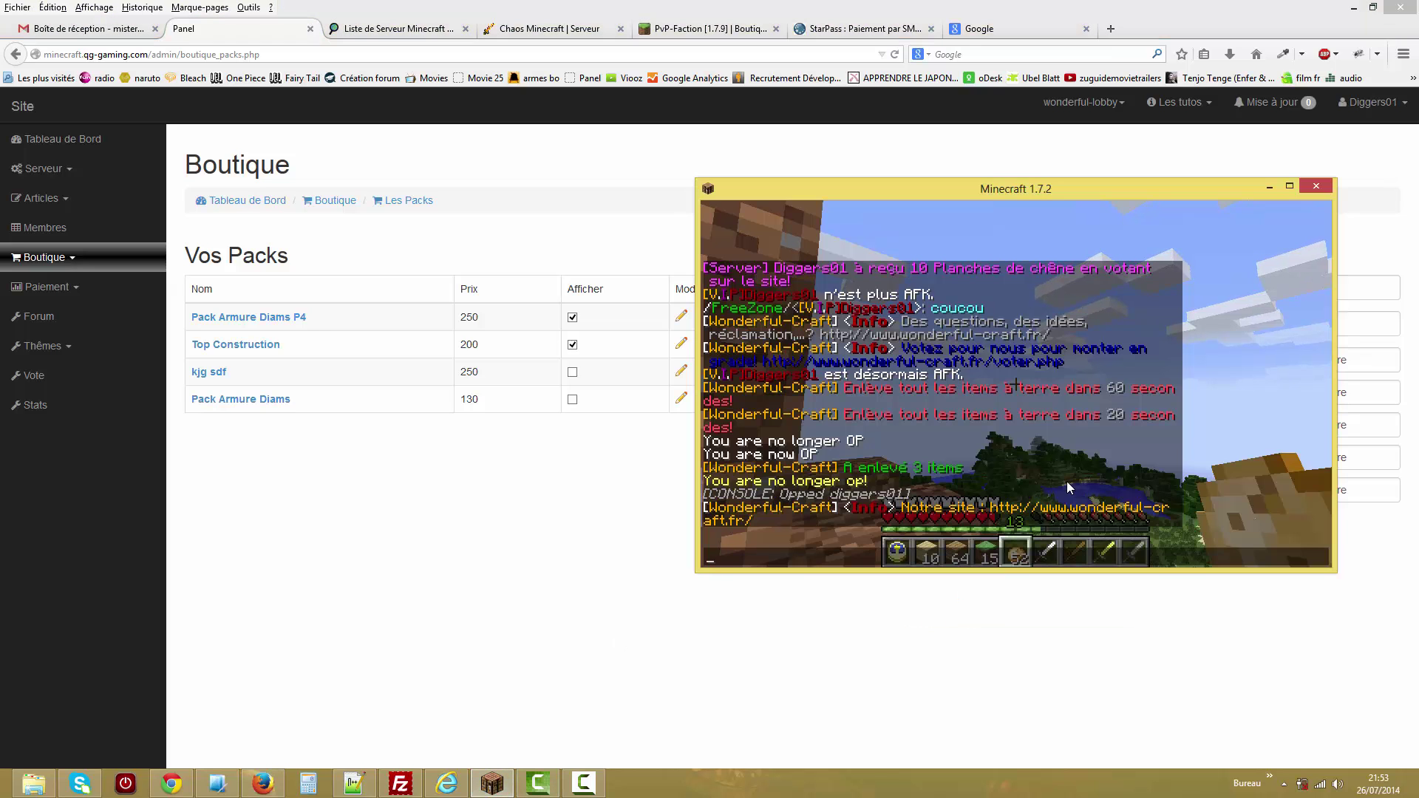
{"action": "type", "text": "/gm"}
{"action": "key", "text": "Return"}
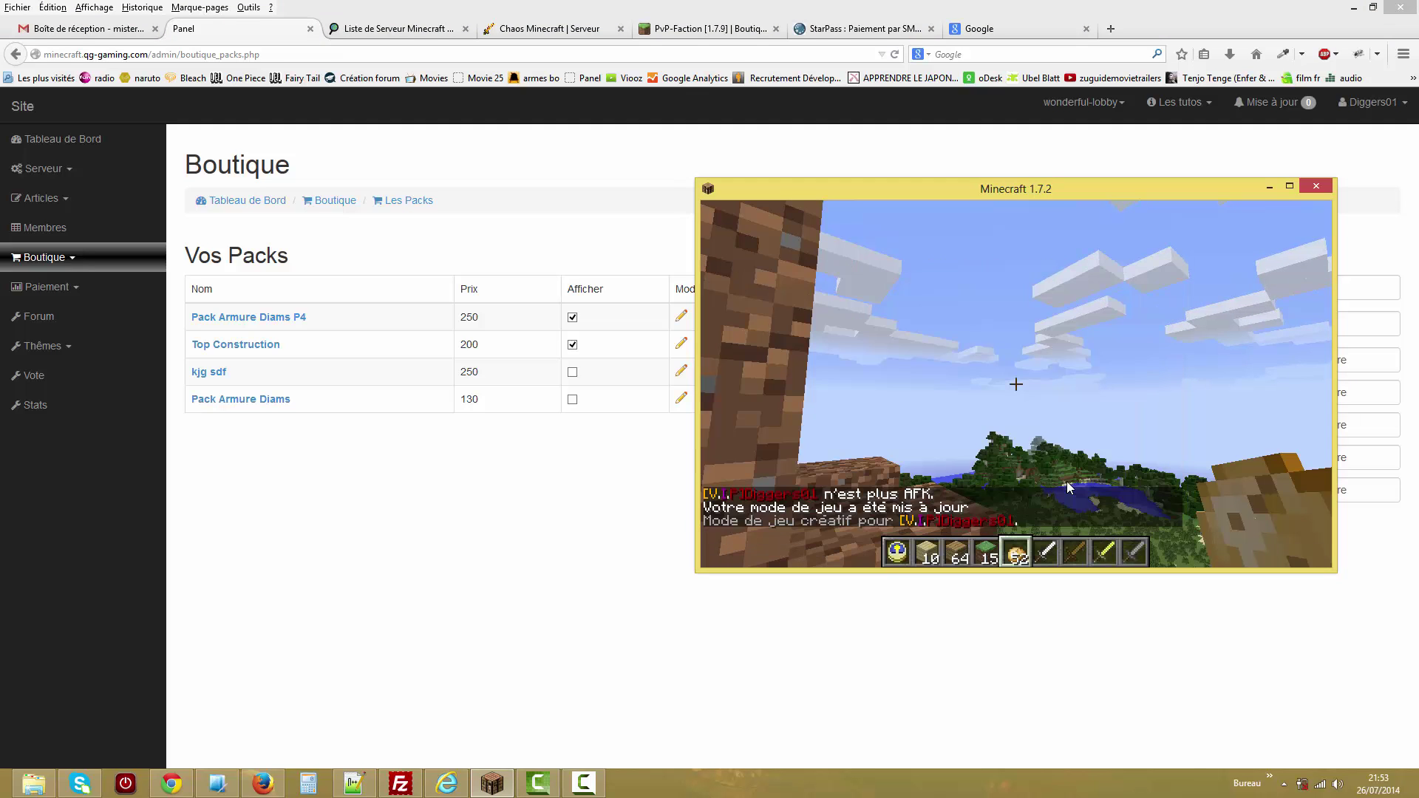
Browse the creative tabs from Potions to Divers, then reopen the first-slot item list in the browser.
{"action": "key", "text": "e"}
{"action": "left_click", "coordinate": [1021, 502]}
{"action": "left_click", "coordinate": [1065, 503]}
{"action": "left_click", "coordinate": [984, 506]}
{"action": "left_click", "coordinate": [936, 501]}
{"action": "left_click", "coordinate": [893, 501]}
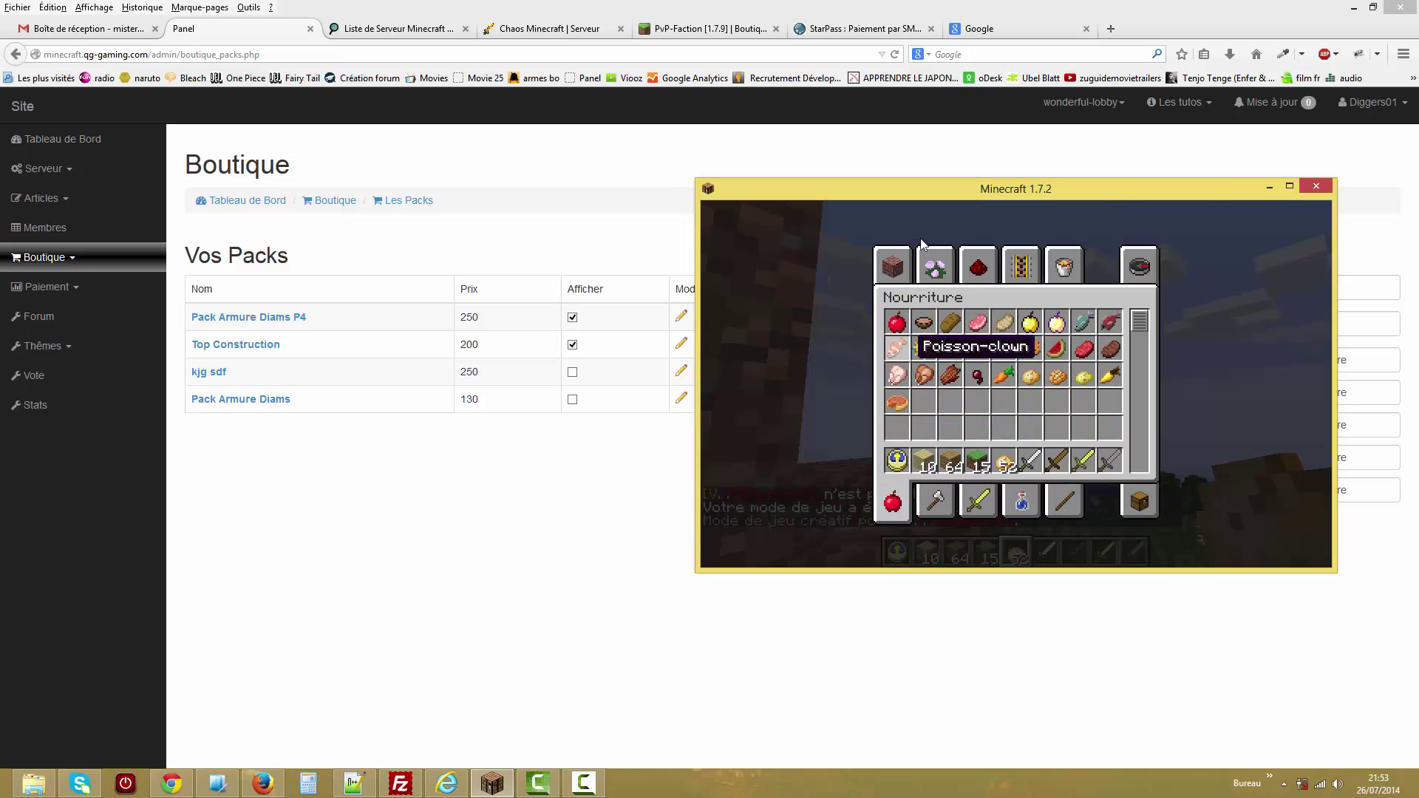
{"action": "left_click", "coordinate": [879, 264]}
{"action": "left_click", "coordinate": [936, 265]}
{"action": "left_click", "coordinate": [979, 264]}
{"action": "left_click", "coordinate": [1021, 265]}
{"action": "left_click", "coordinate": [1070, 268]}
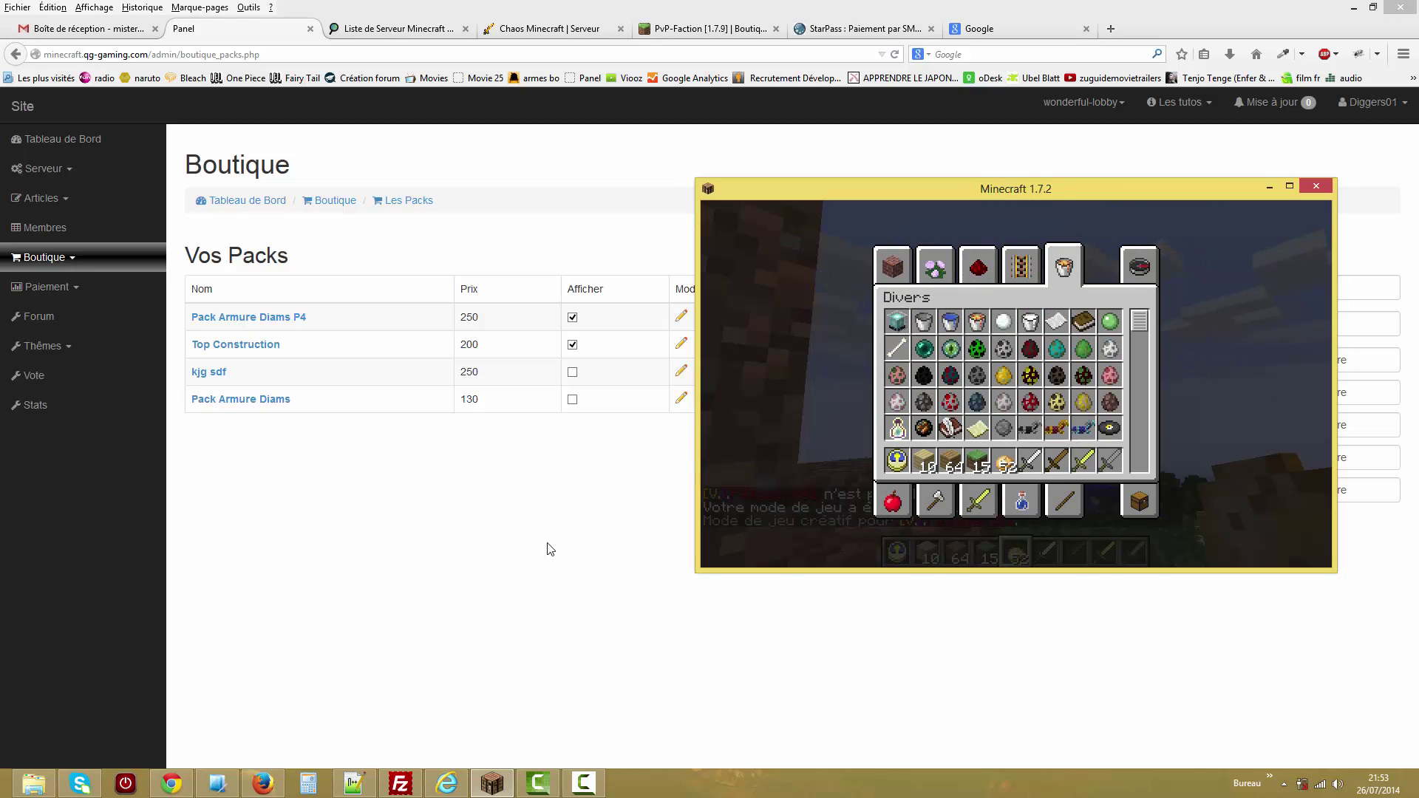
{"action": "left_click", "coordinate": [547, 545]}
{"action": "left_click", "coordinate": [1022, 362]}
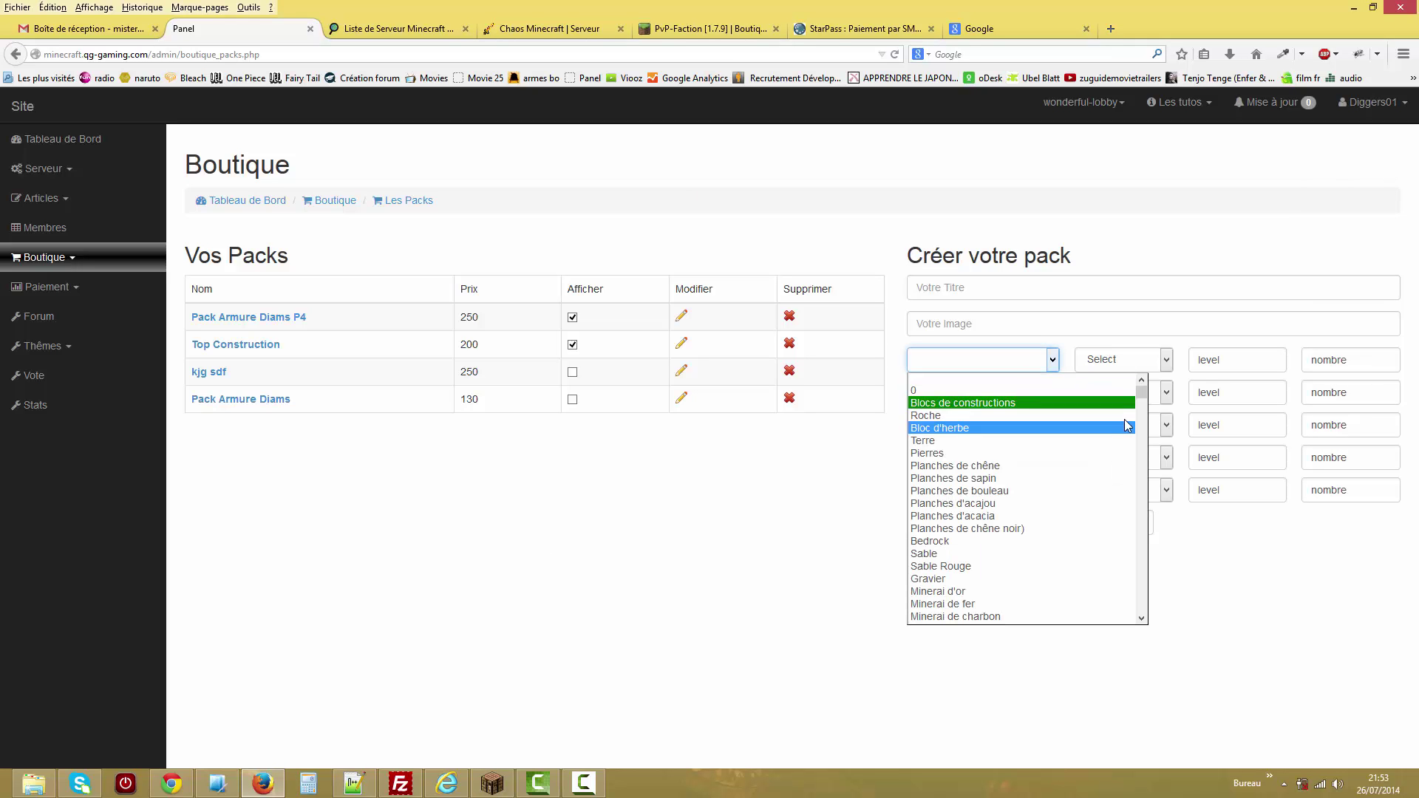
{"action": "mouse_move", "coordinate": [1140, 392]}
{"action": "left_mouse_down"}
{"action": "mouse_move", "coordinate": [1138, 621]}
{"action": "mouse_move", "coordinate": [1136, 383]}
{"action": "left_mouse_up"}
{"action": "left_click", "coordinate": [823, 463]}
{"action": "left_click", "coordinate": [1142, 361]}
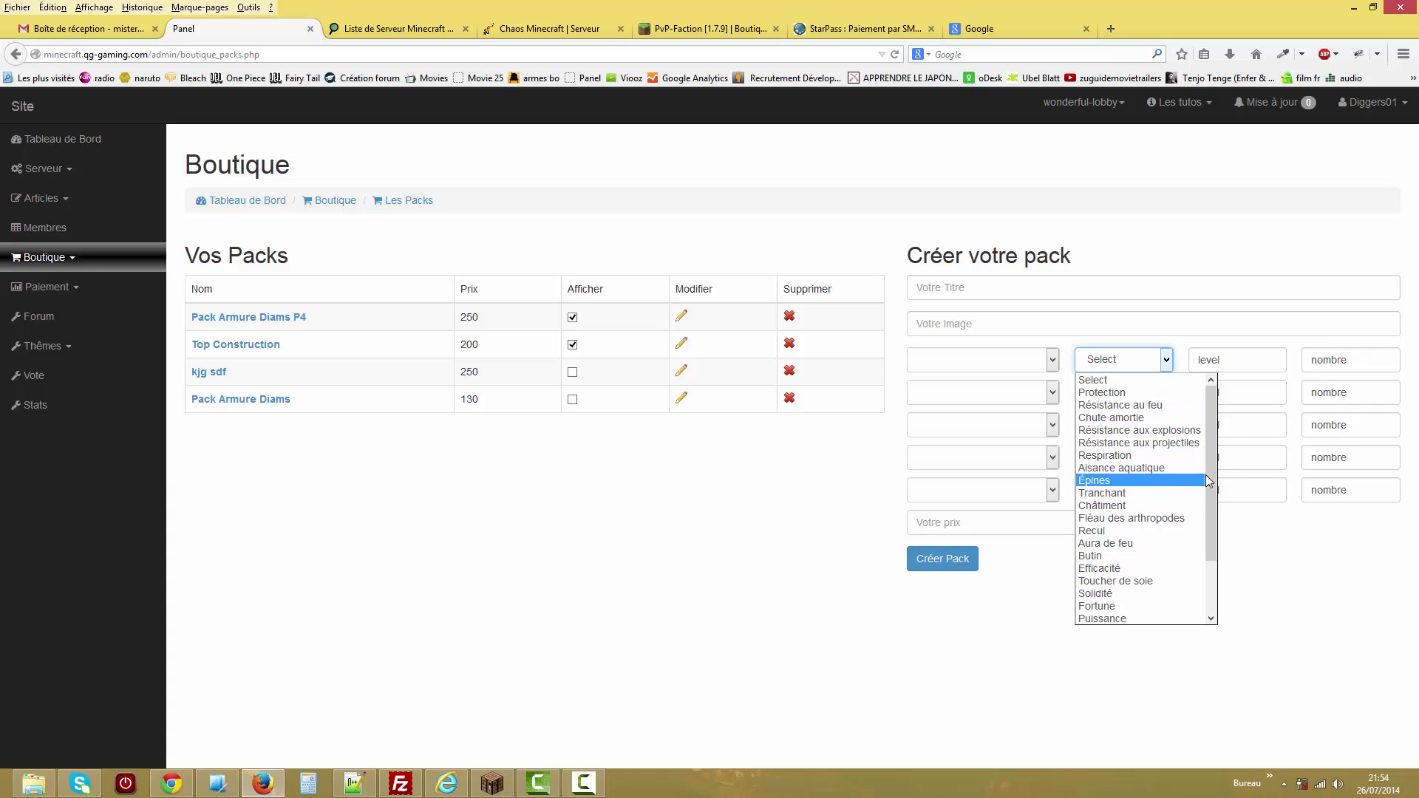
{"action": "scroll", "coordinate": [1153, 473], "scroll_direction": "down", "scroll_amount": 2}
{"action": "scroll", "coordinate": [1138, 414], "scroll_direction": "up", "scroll_amount": 2}
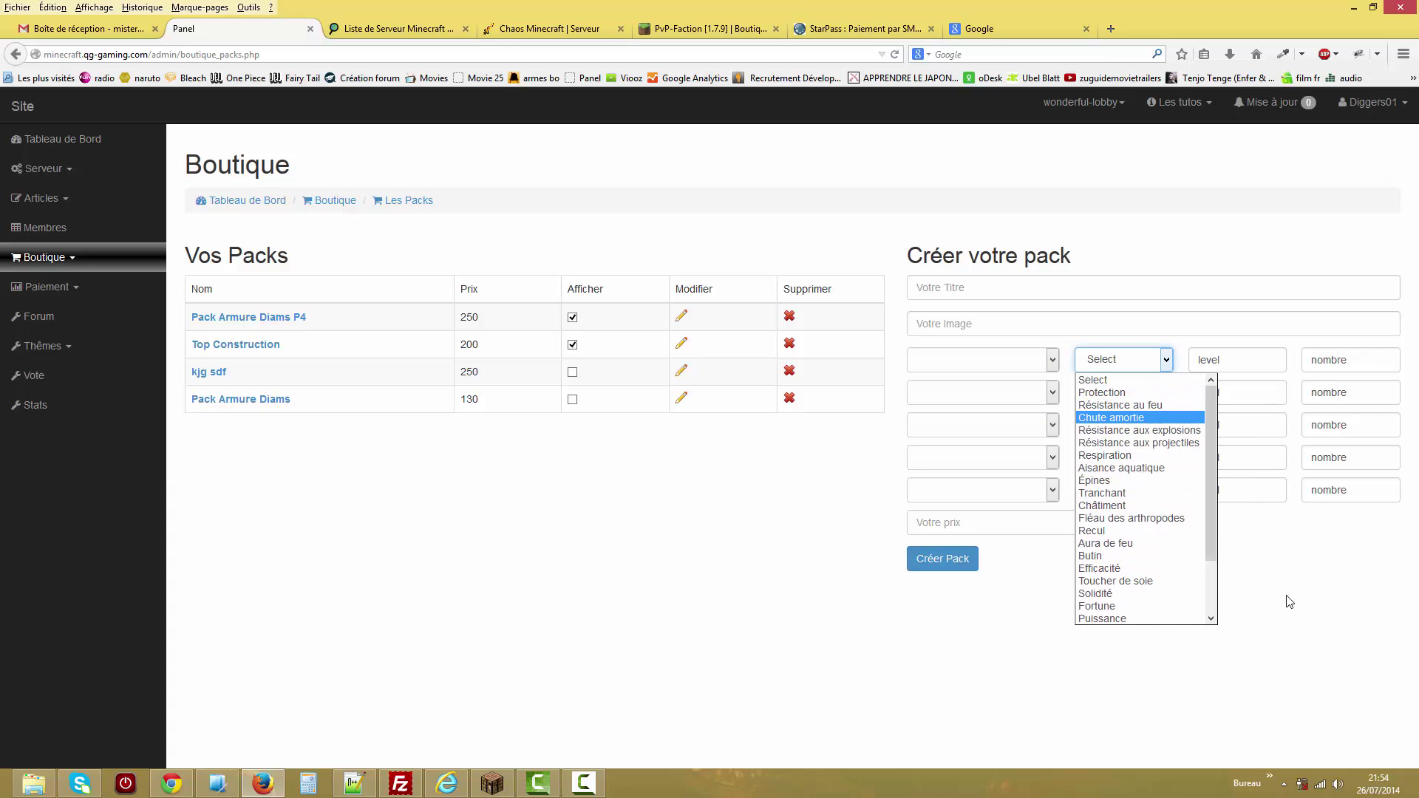
{"action": "left_click", "coordinate": [1267, 591]}
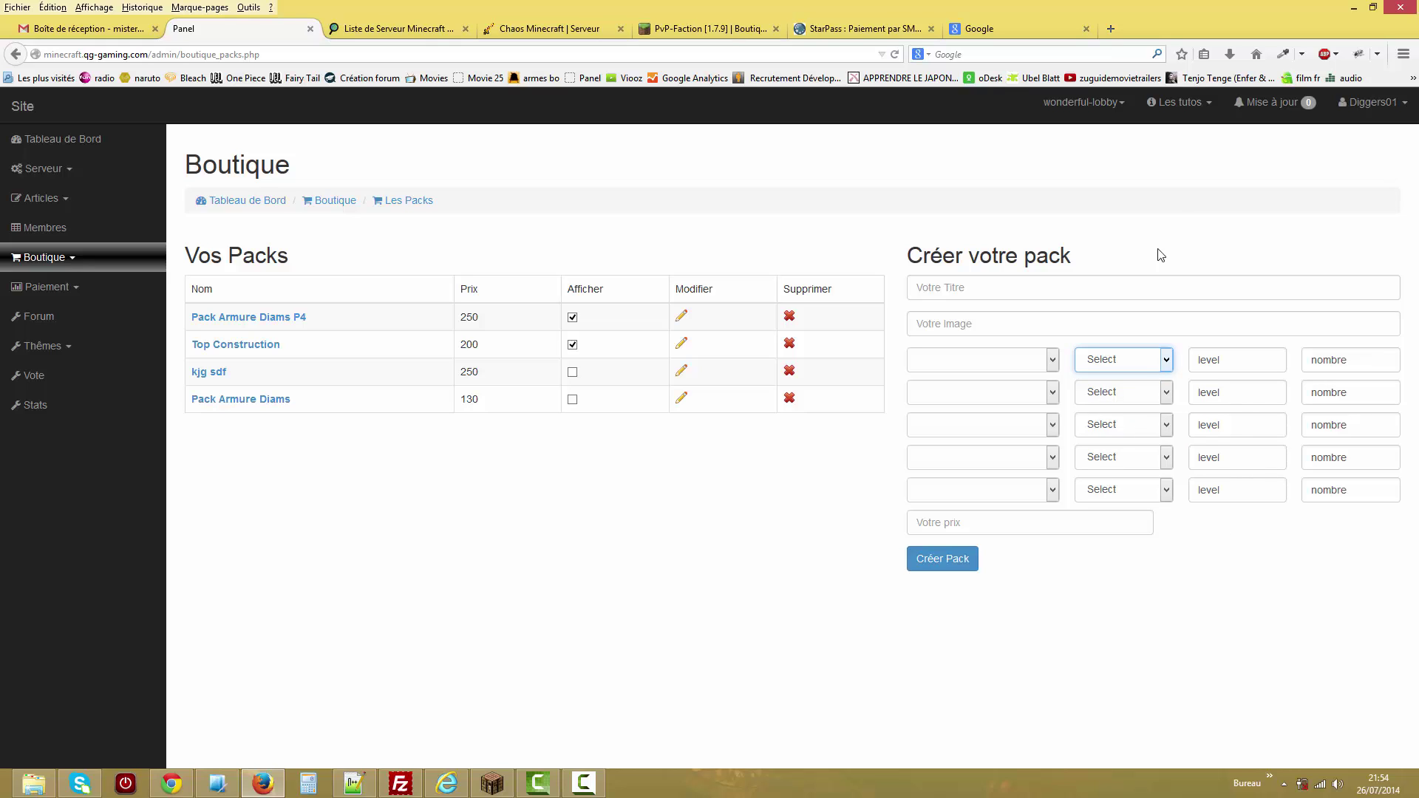
{"action": "left_click", "coordinate": [1121, 363]}
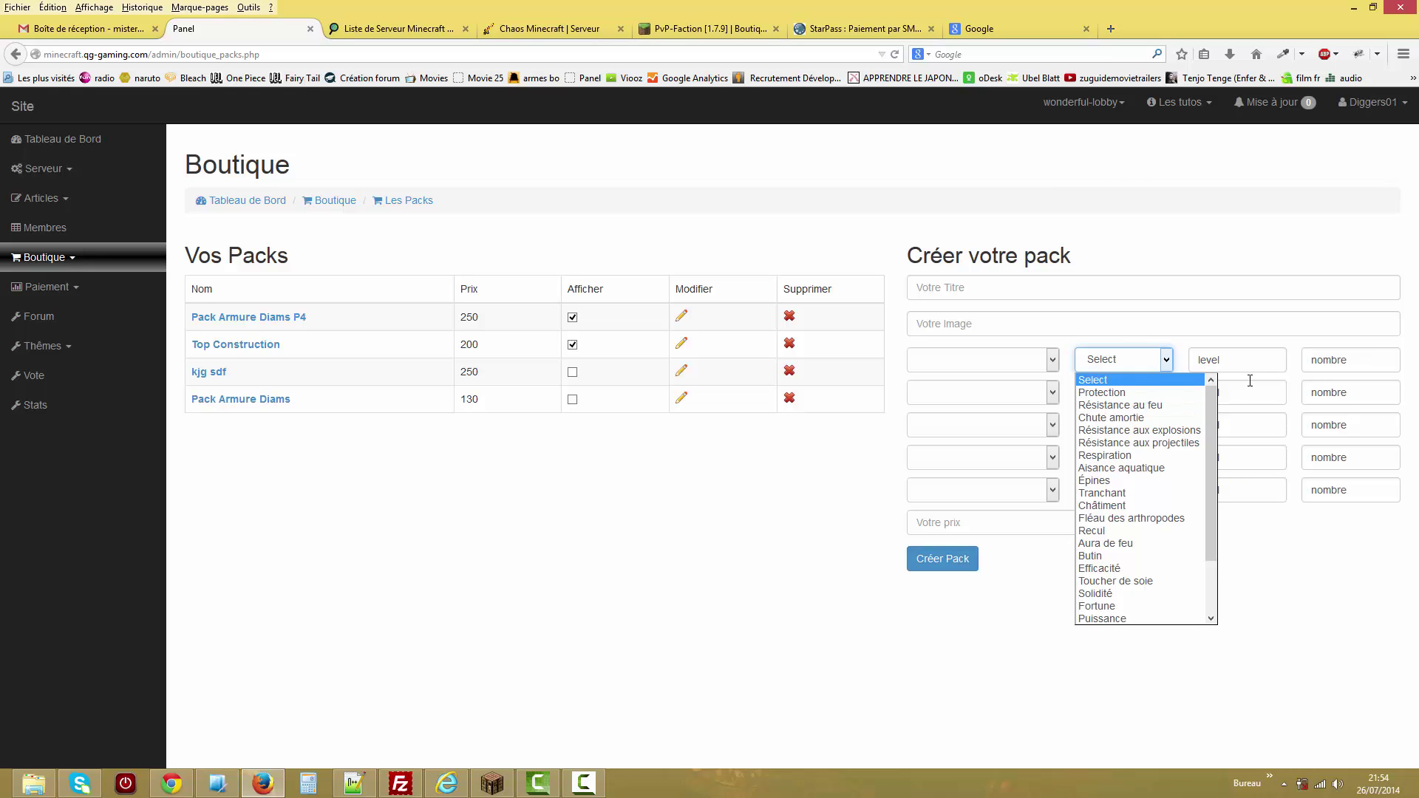
{"action": "left_click", "coordinate": [1239, 587]}
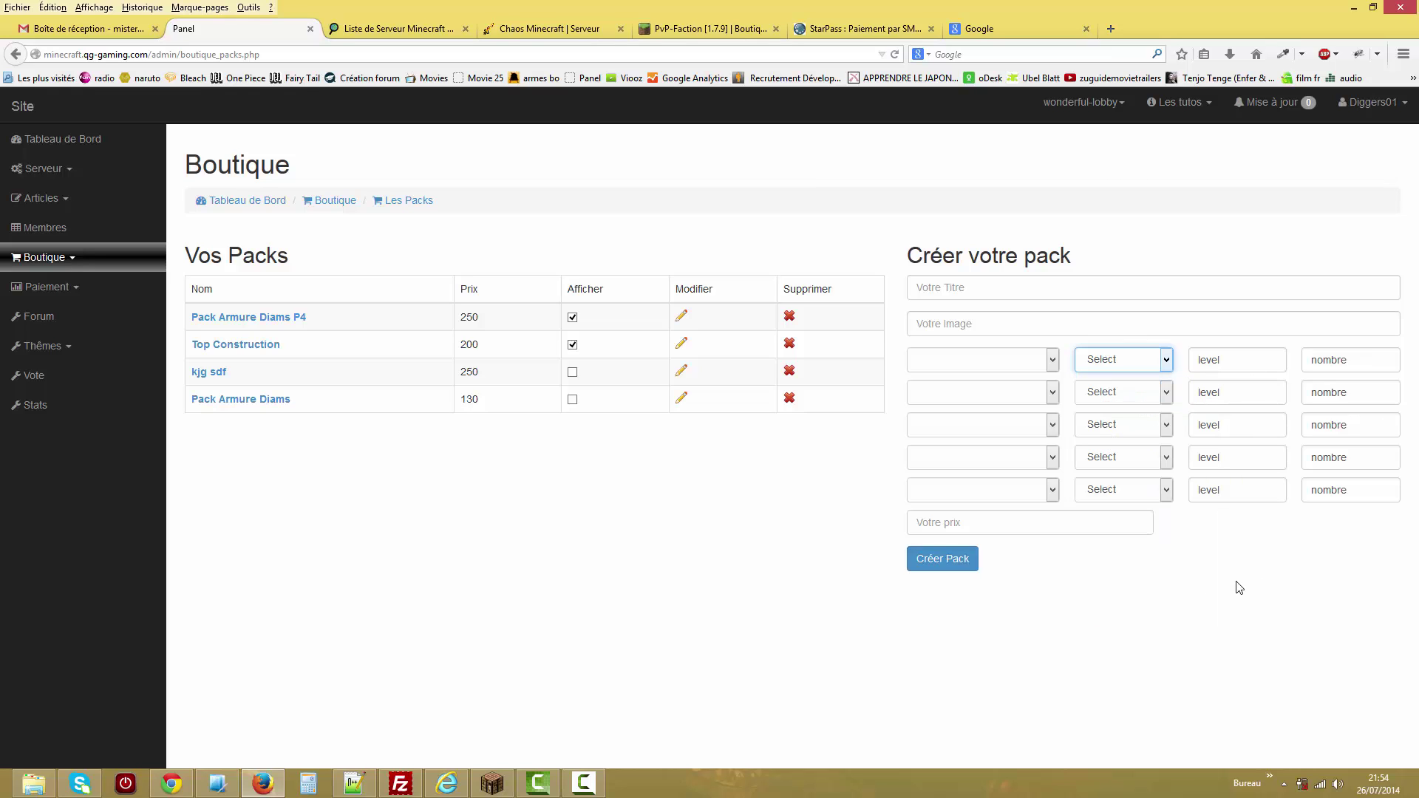
{"action": "double_click", "coordinate": [1397, 360]}
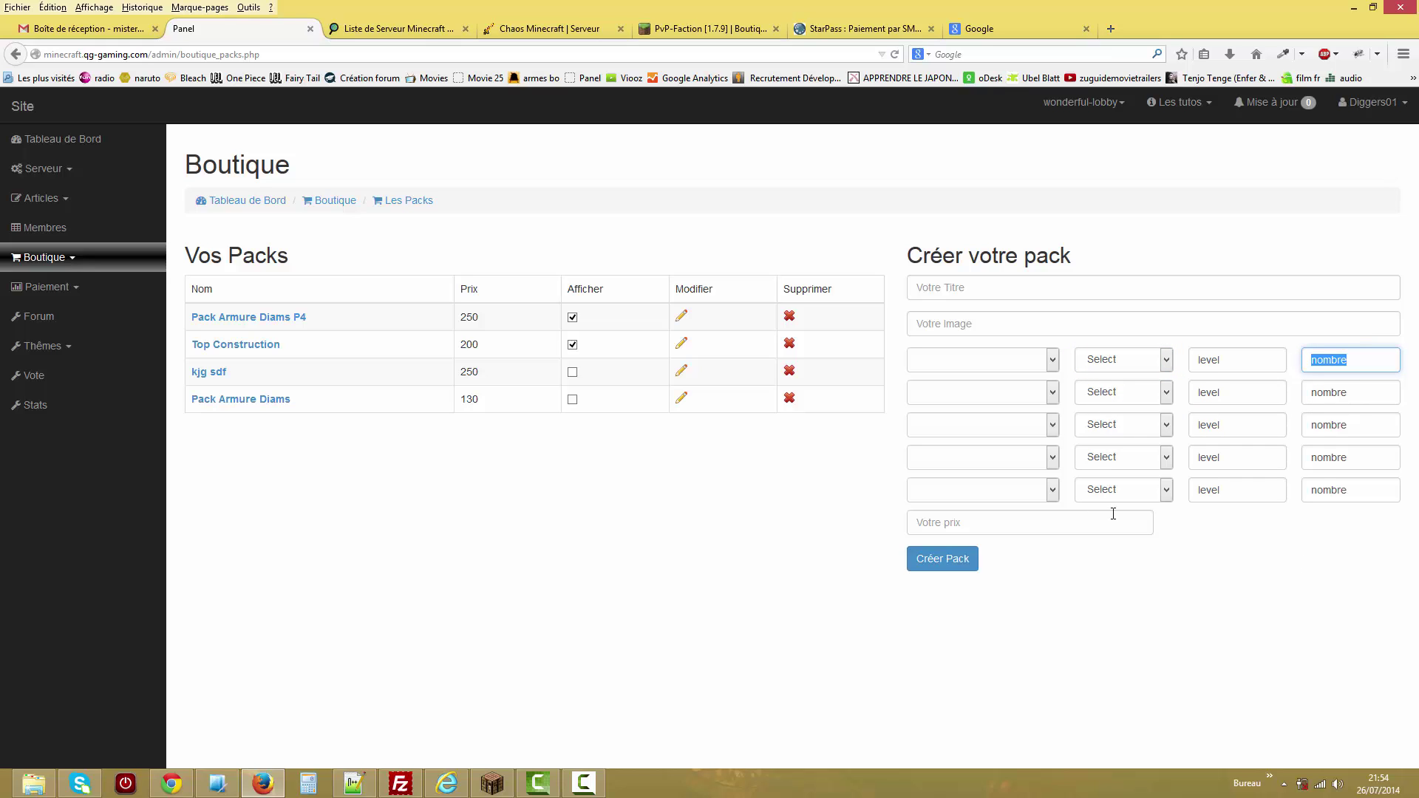
{"action": "left_click", "coordinate": [1010, 523]}
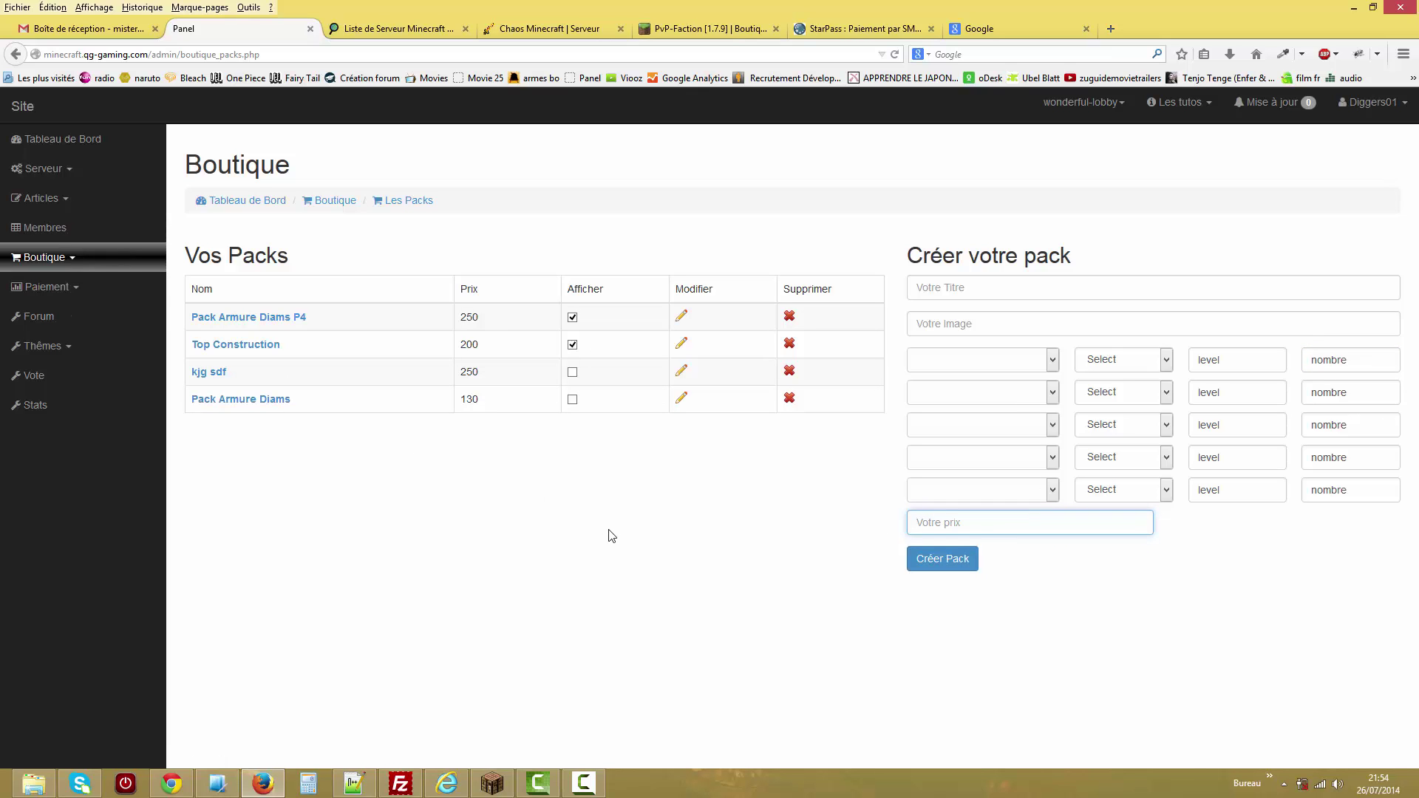
{"action": "left_click", "coordinate": [108, 264]}
Create item category 'hgh', rename it to 'sdfhf', then delete it.
{"action": "left_click", "coordinate": [122, 343]}
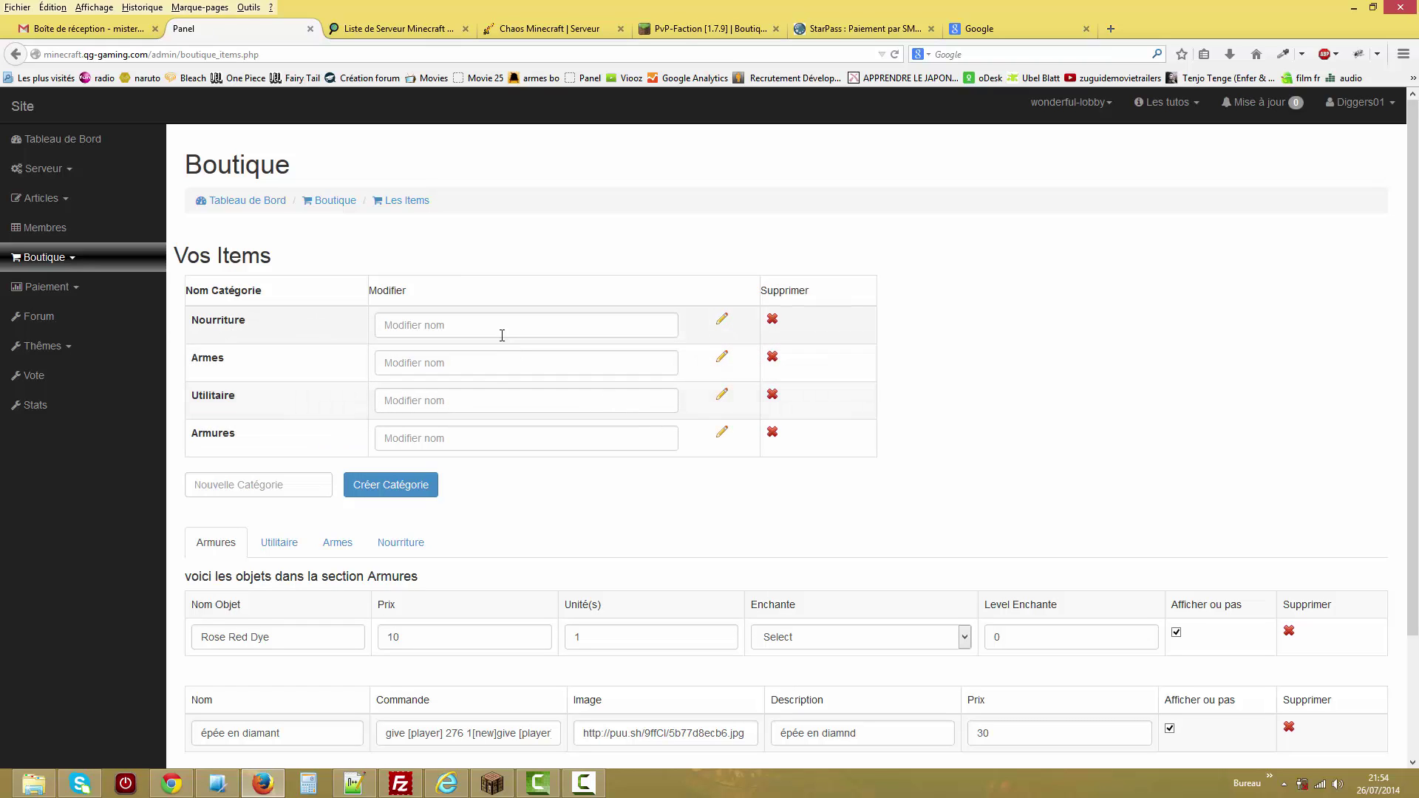
{"action": "left_click", "coordinate": [263, 483]}
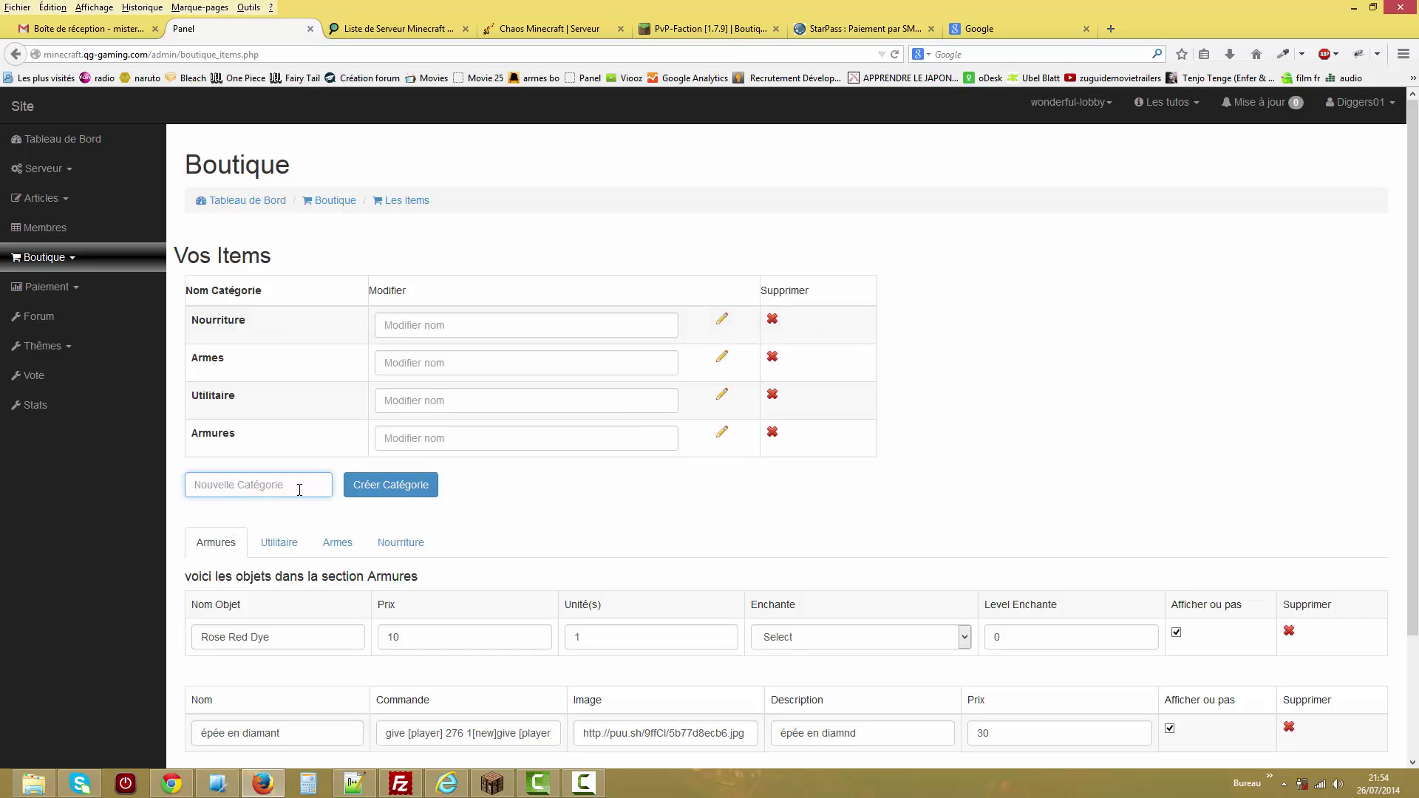
{"action": "type", "text": "hgh"}
{"action": "left_click", "coordinate": [373, 492]}
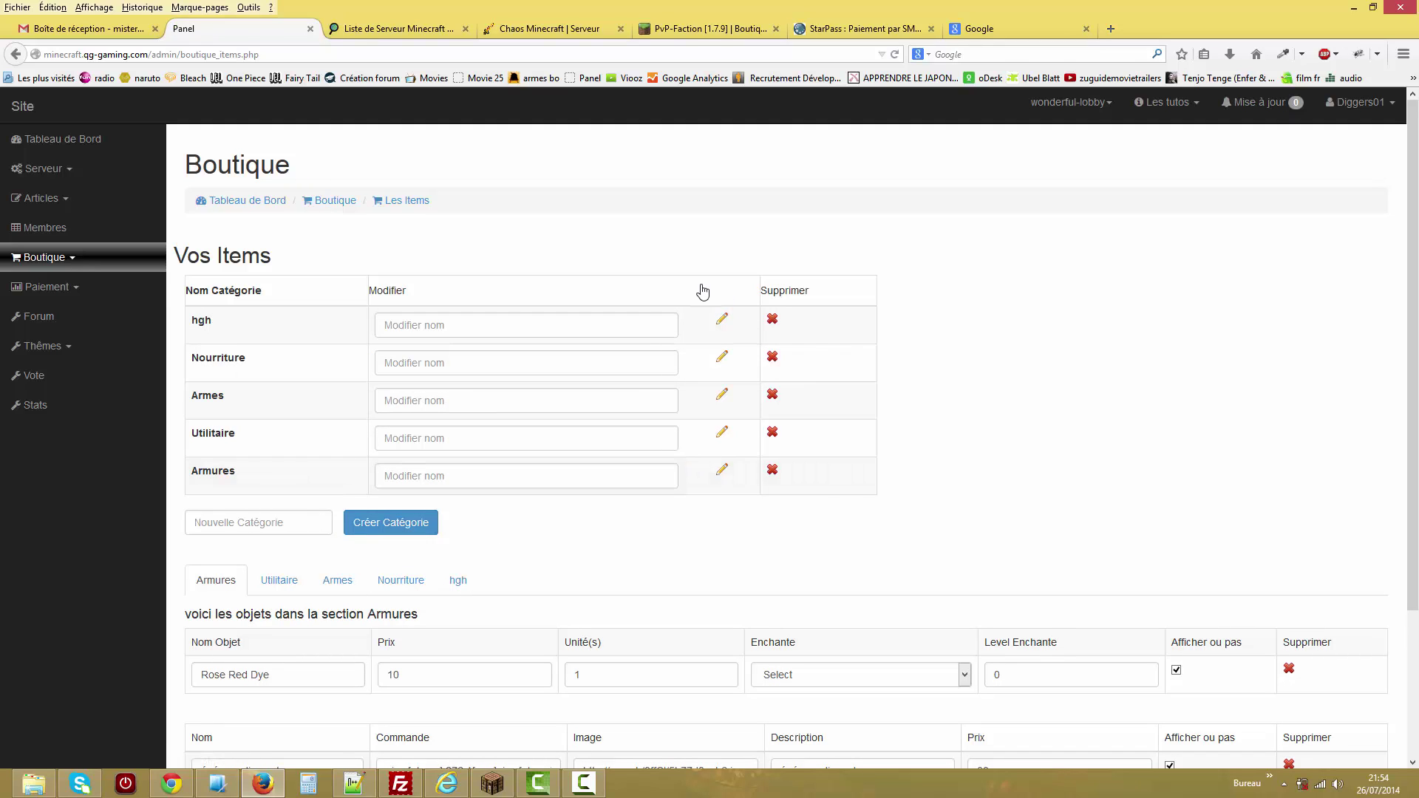
{"action": "type", "text": "sdfhf"}
{"action": "left_click", "coordinate": [722, 319]}
{"action": "left_click", "coordinate": [773, 320]}
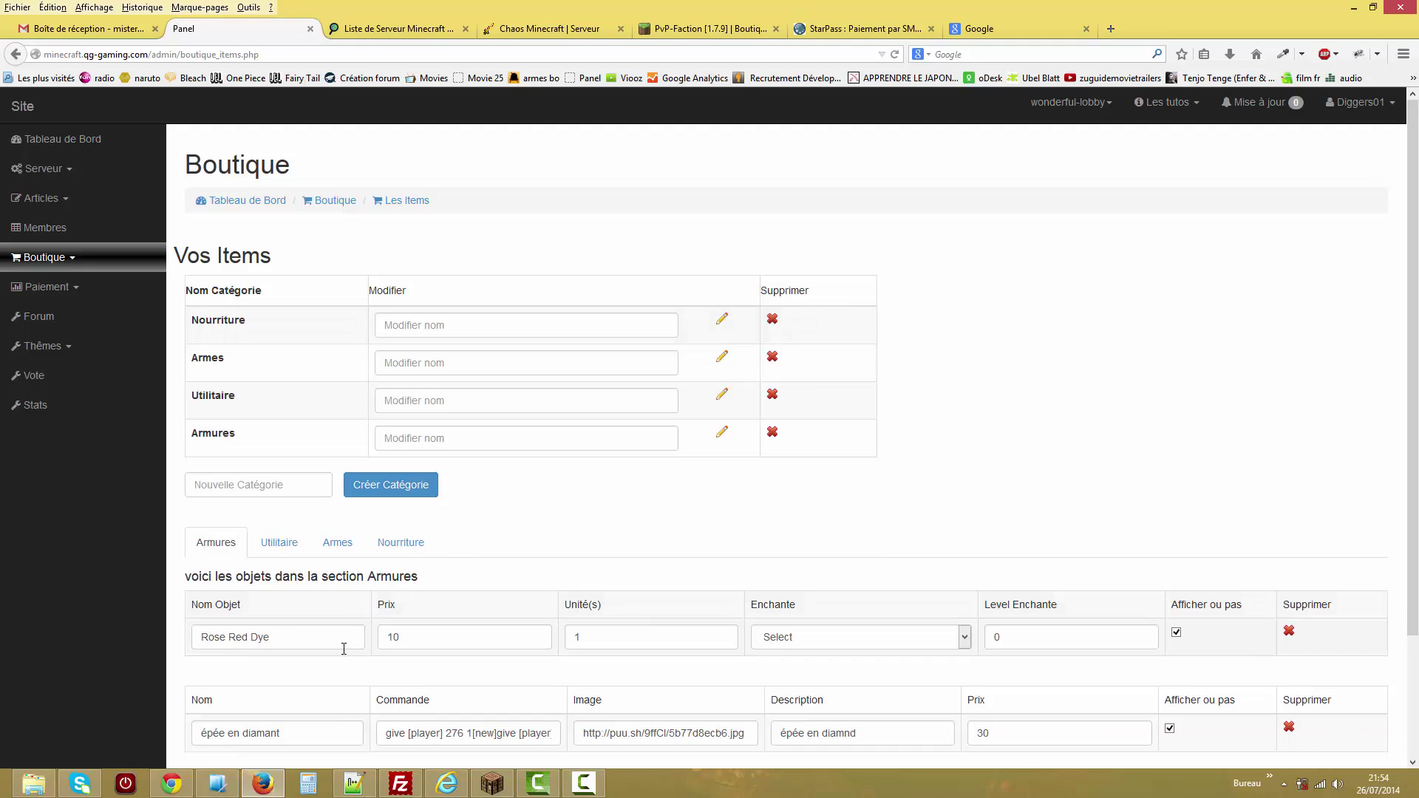
Add Minerai de redstone lumineux to the Armures category.
{"action": "scroll", "coordinate": [1417, 395], "scroll_direction": "down", "scroll_amount": 3}
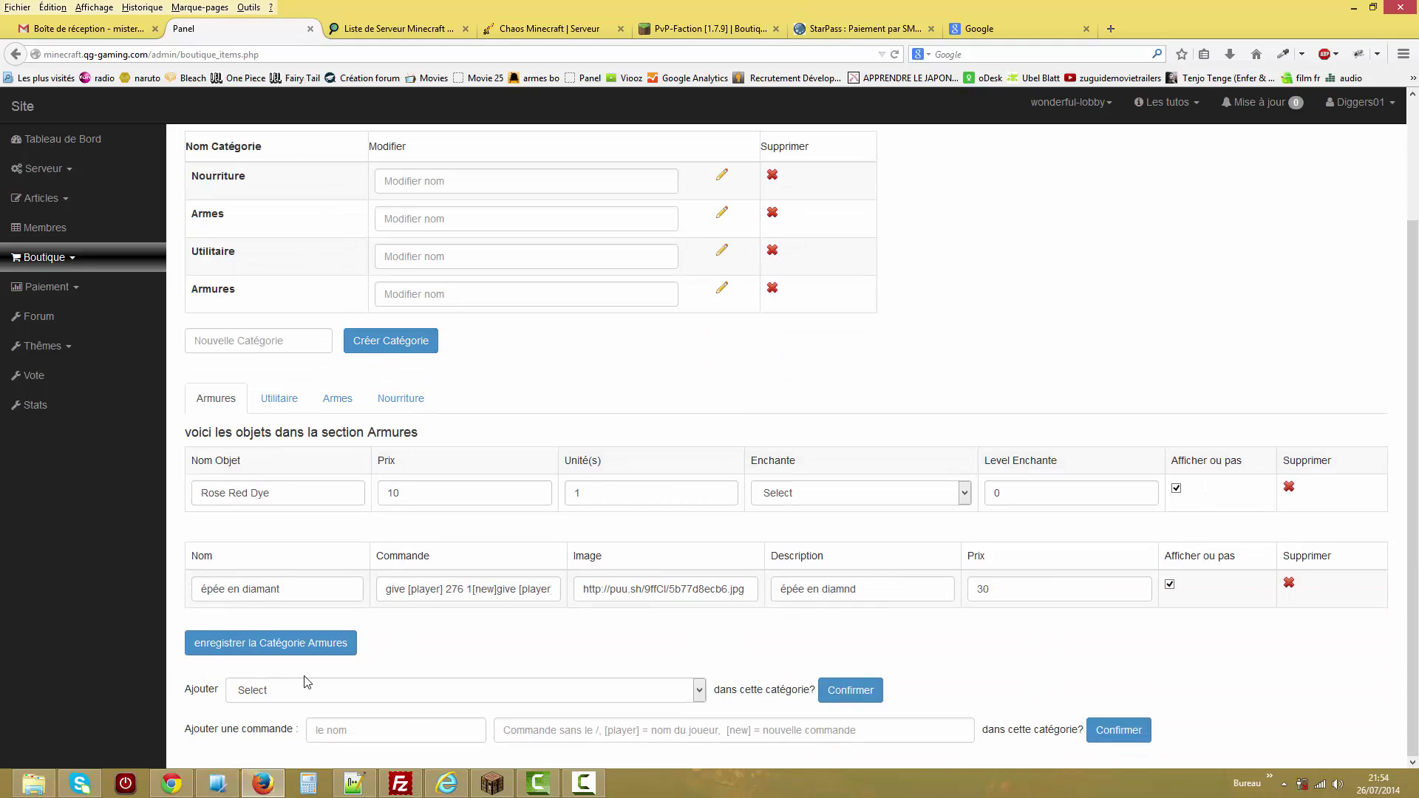
{"action": "left_click", "coordinate": [660, 695]}
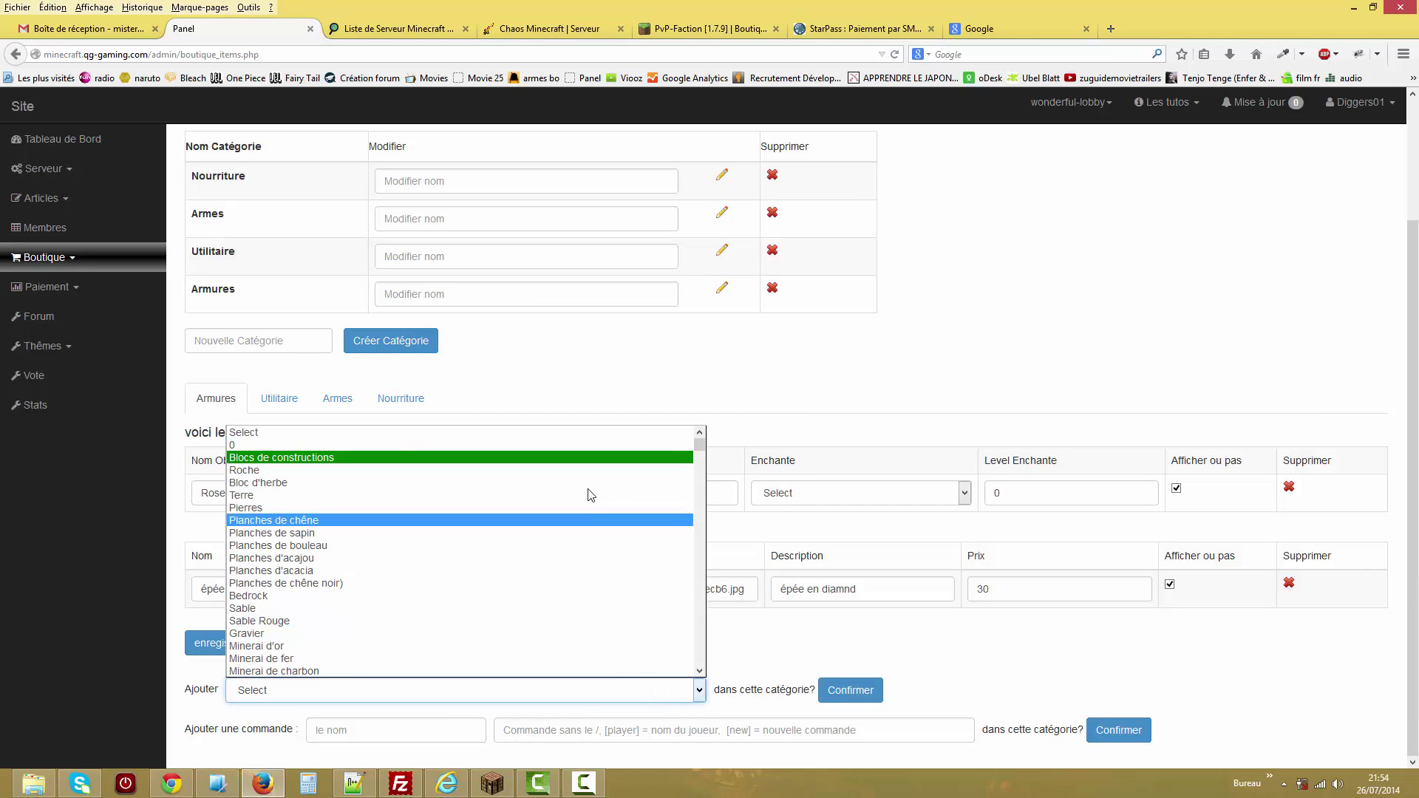
{"action": "left_click_drag", "start_coordinate": [700, 445], "coordinate": [675, 485]}
{"action": "left_click", "coordinate": [439, 543]}
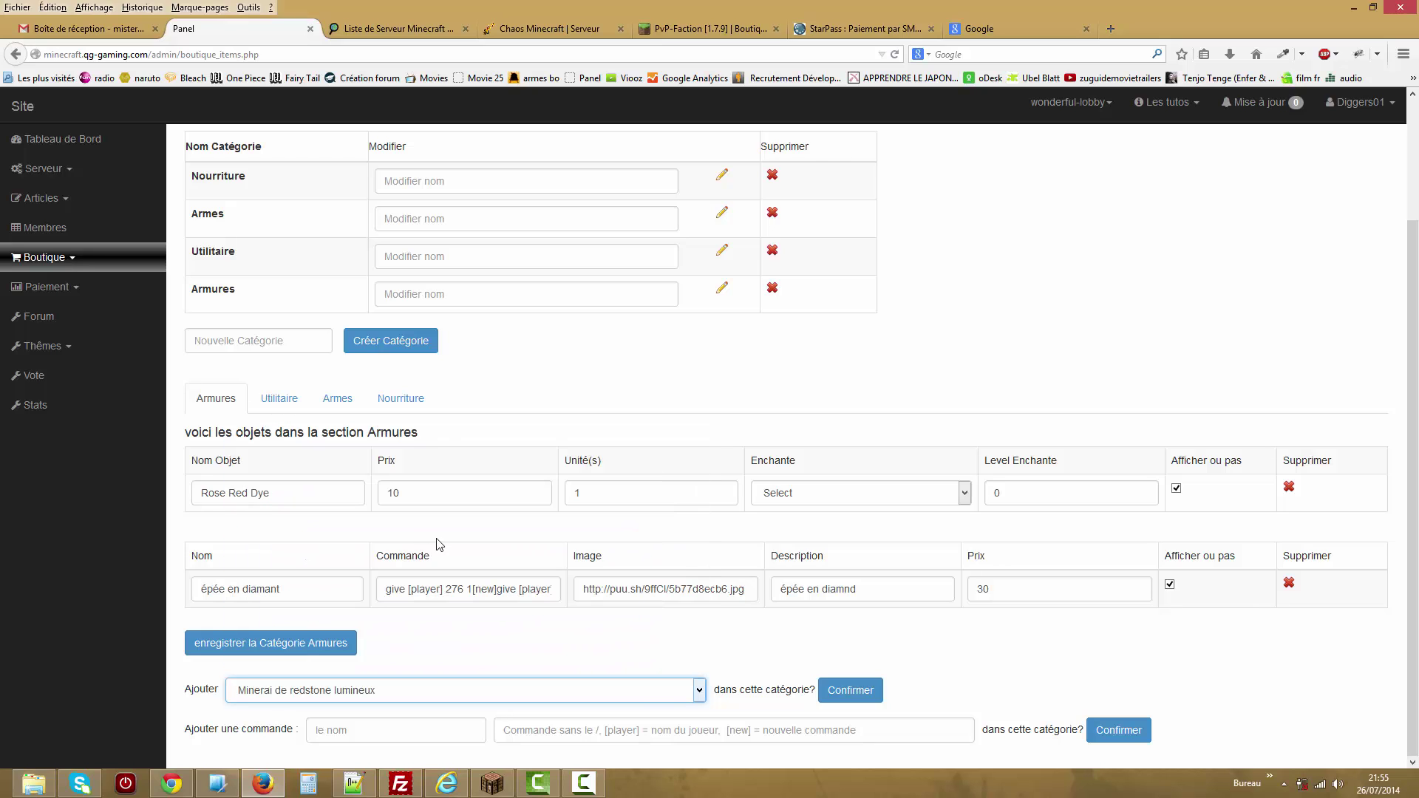
{"action": "left_click", "coordinate": [847, 692]}
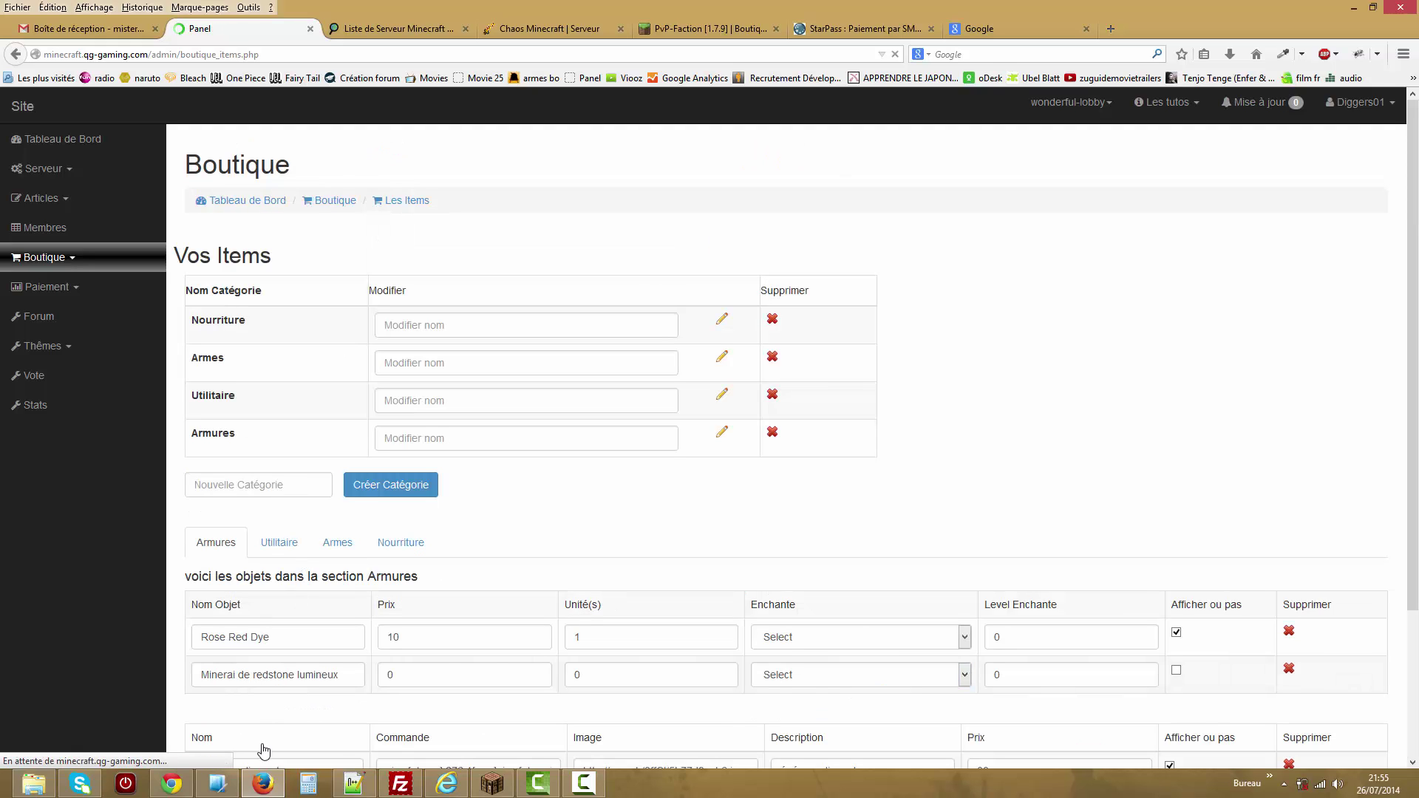
Check the redstone item's price, quantity and enchantments, then delete Minerai de redstone lumineux.
{"action": "left_click", "coordinate": [387, 669]}
{"action": "left_click", "coordinate": [591, 666]}
{"action": "left_click", "coordinate": [846, 682]}
{"action": "left_click", "coordinate": [1115, 464]}
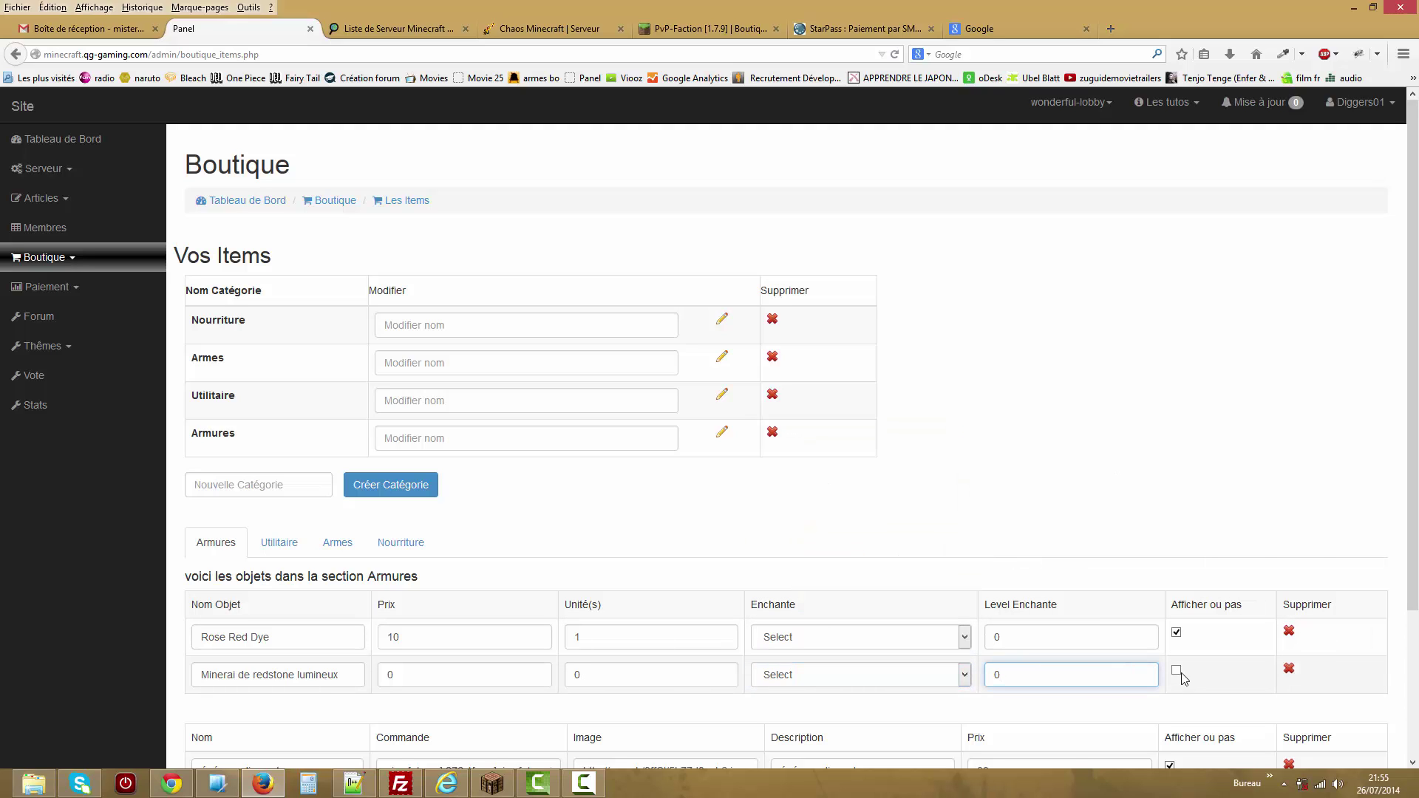
{"action": "scroll", "coordinate": [1249, 591], "scroll_direction": "down", "scroll_amount": 2}
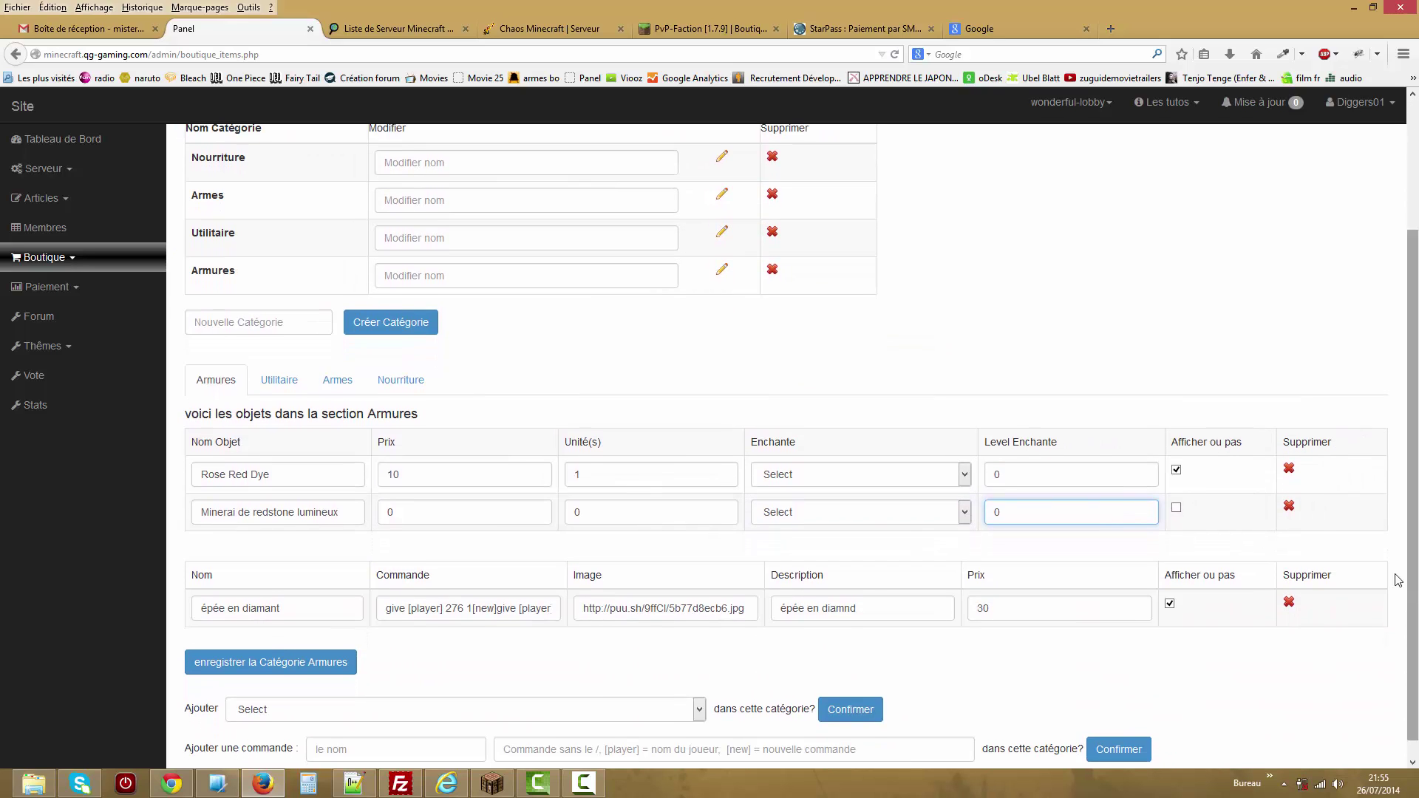
{"action": "left_click", "coordinate": [1289, 510]}
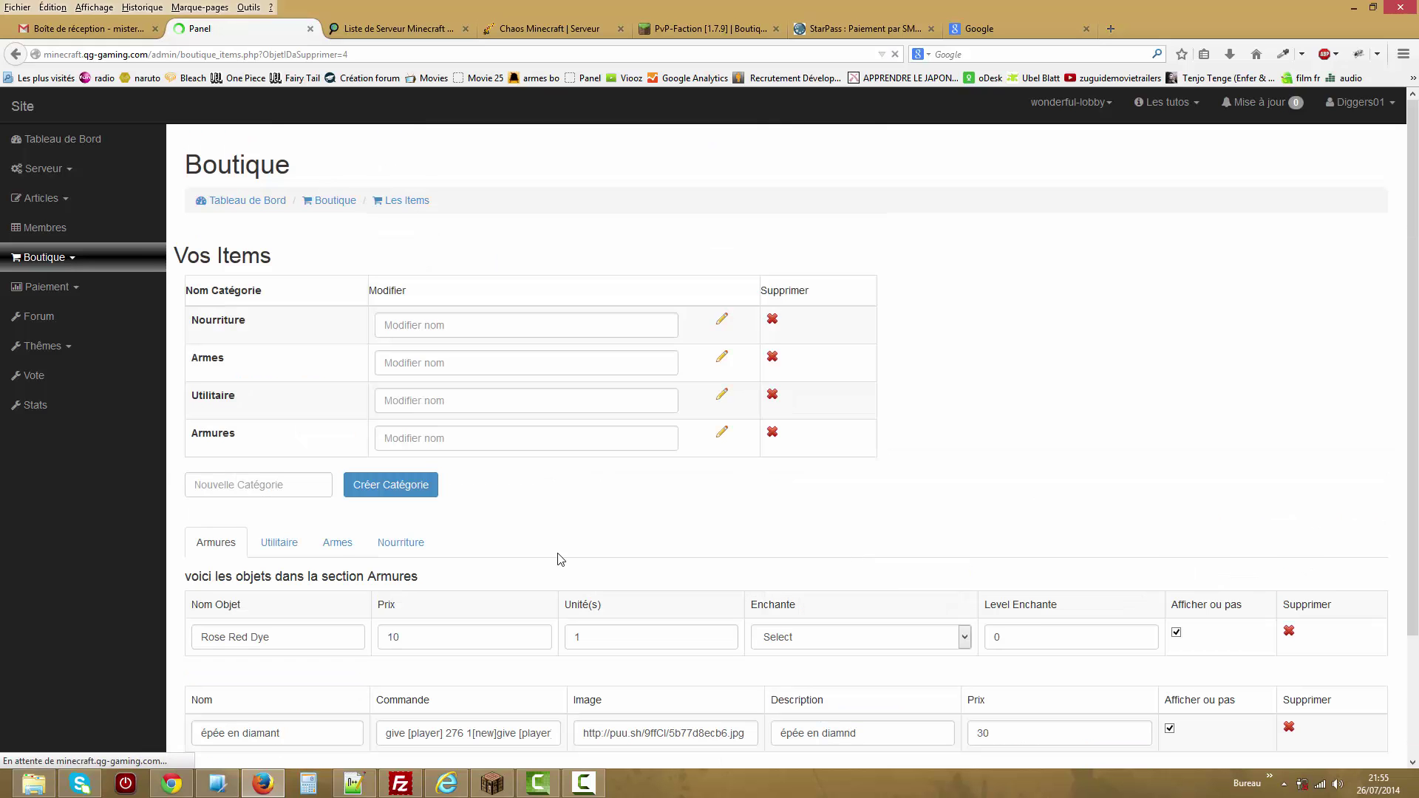
Add Épée en diamant to the Armes category.
{"action": "left_click", "coordinate": [337, 543]}
{"action": "scroll", "coordinate": [1077, 447], "scroll_direction": "down", "scroll_amount": 2}
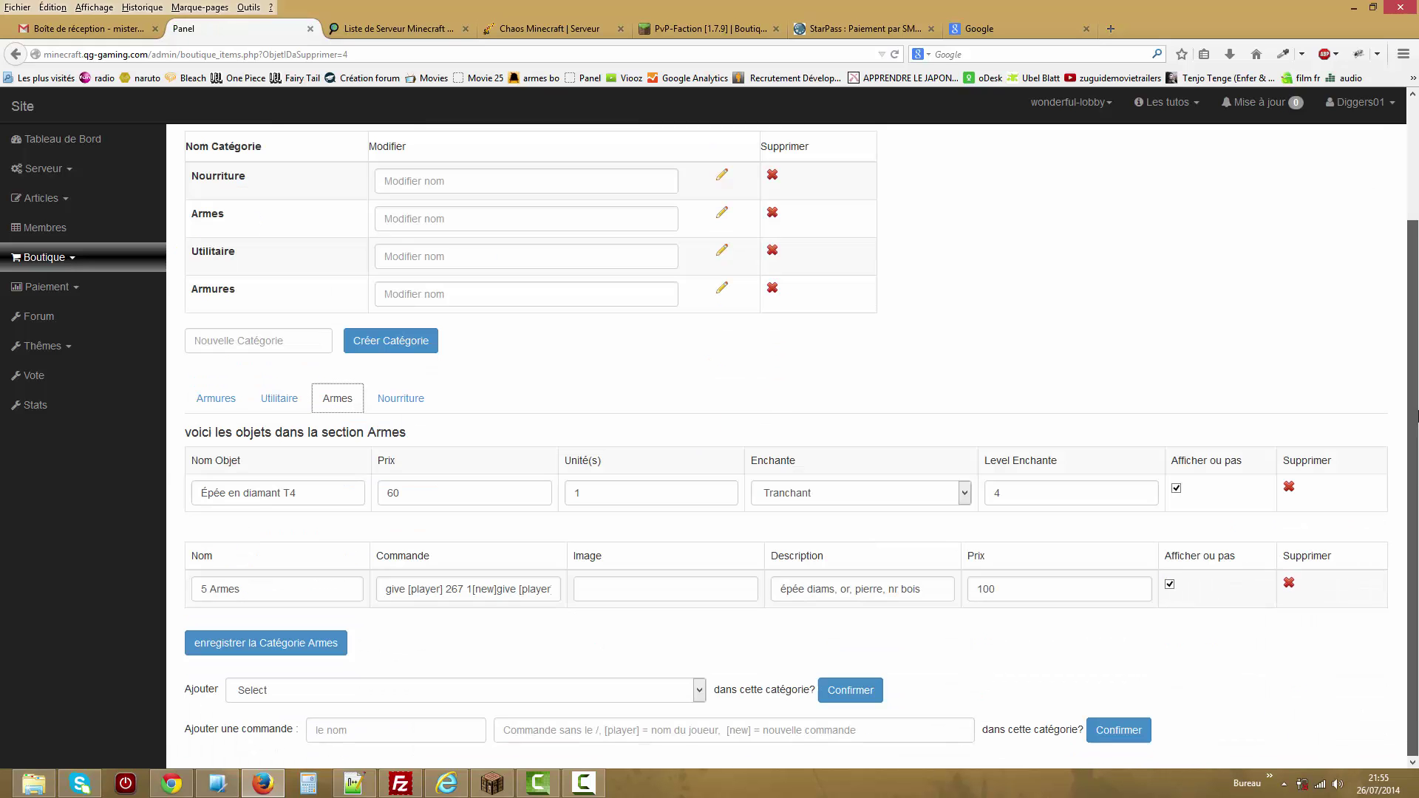
{"action": "left_click", "coordinate": [502, 699]}
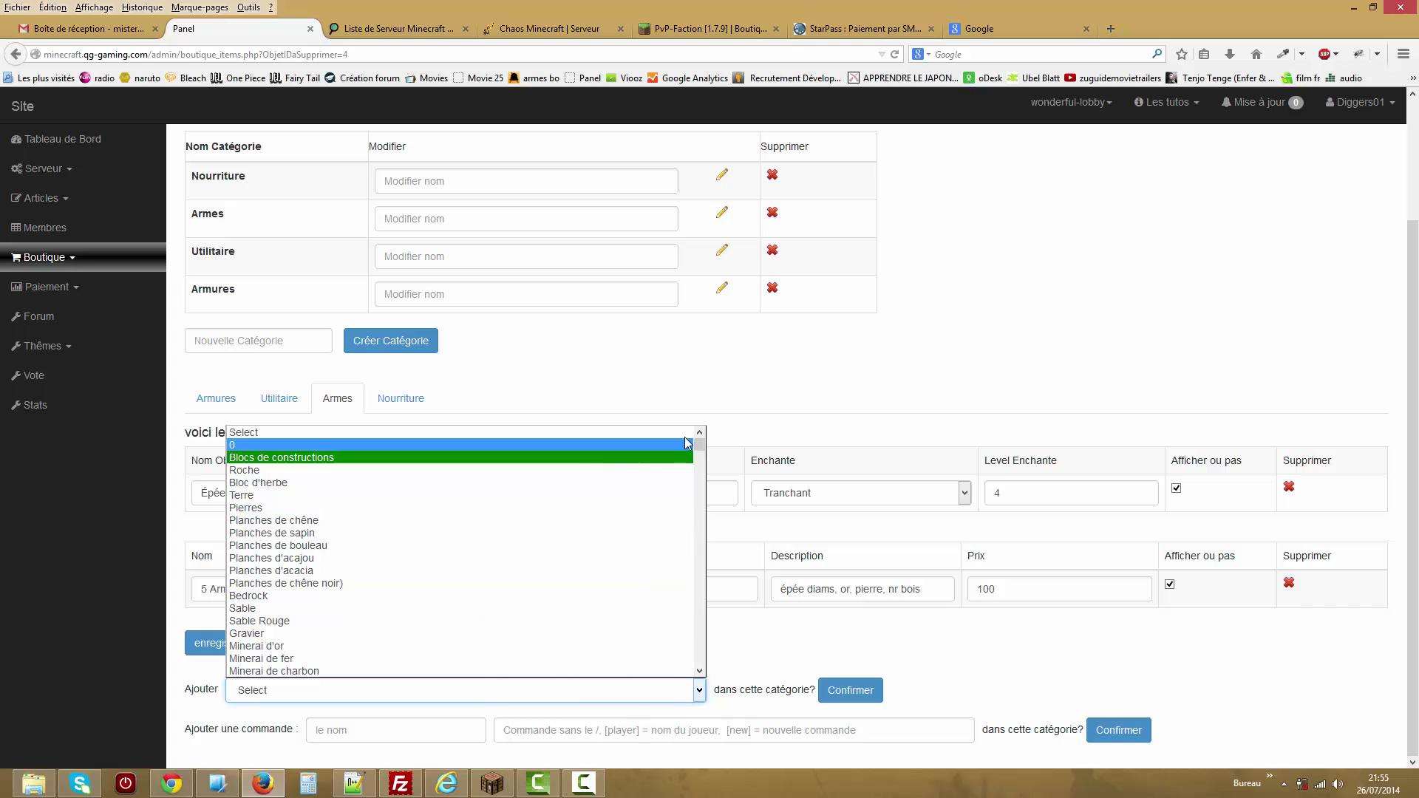
{"action": "left_click_drag", "start_coordinate": [700, 438], "coordinate": [701, 599]}
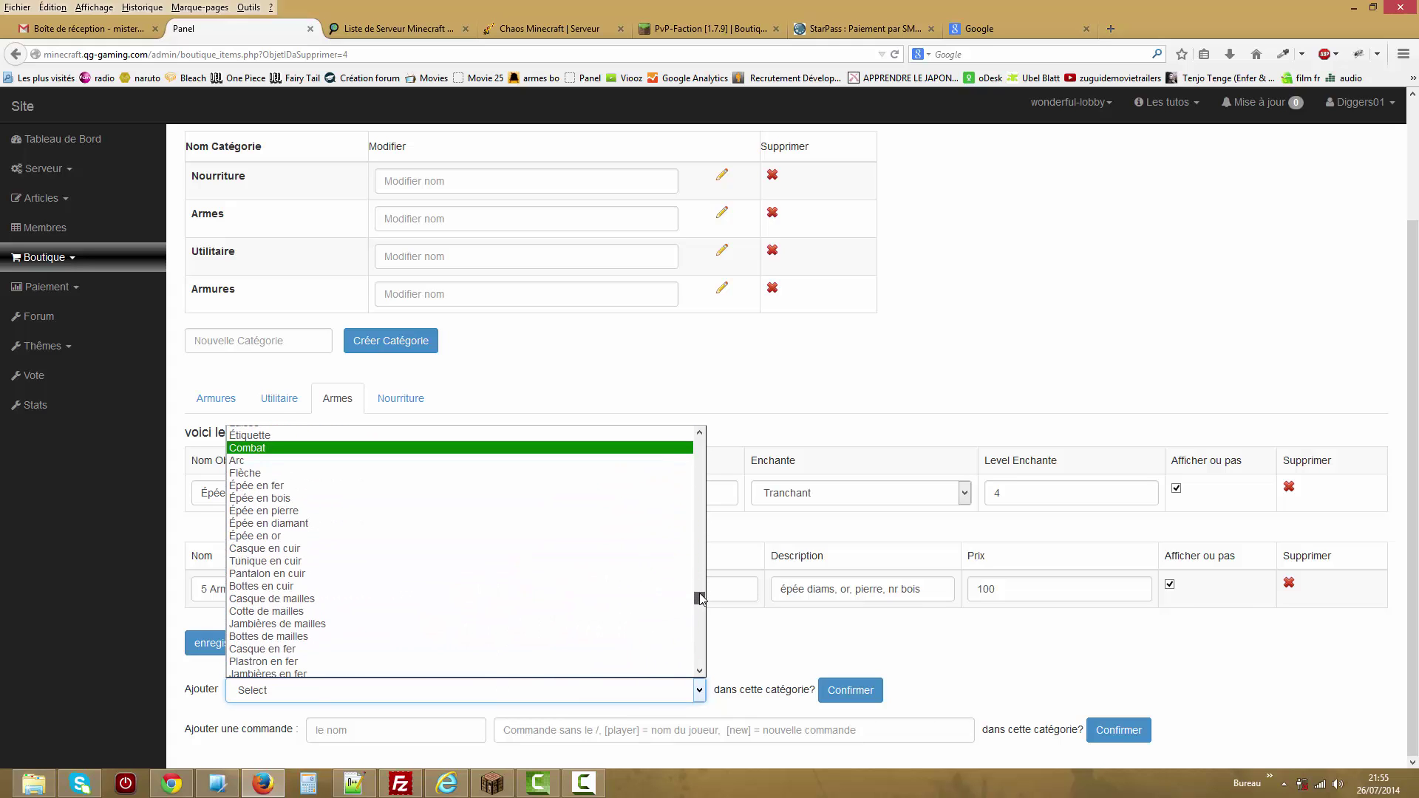
{"action": "left_click", "coordinate": [398, 524]}
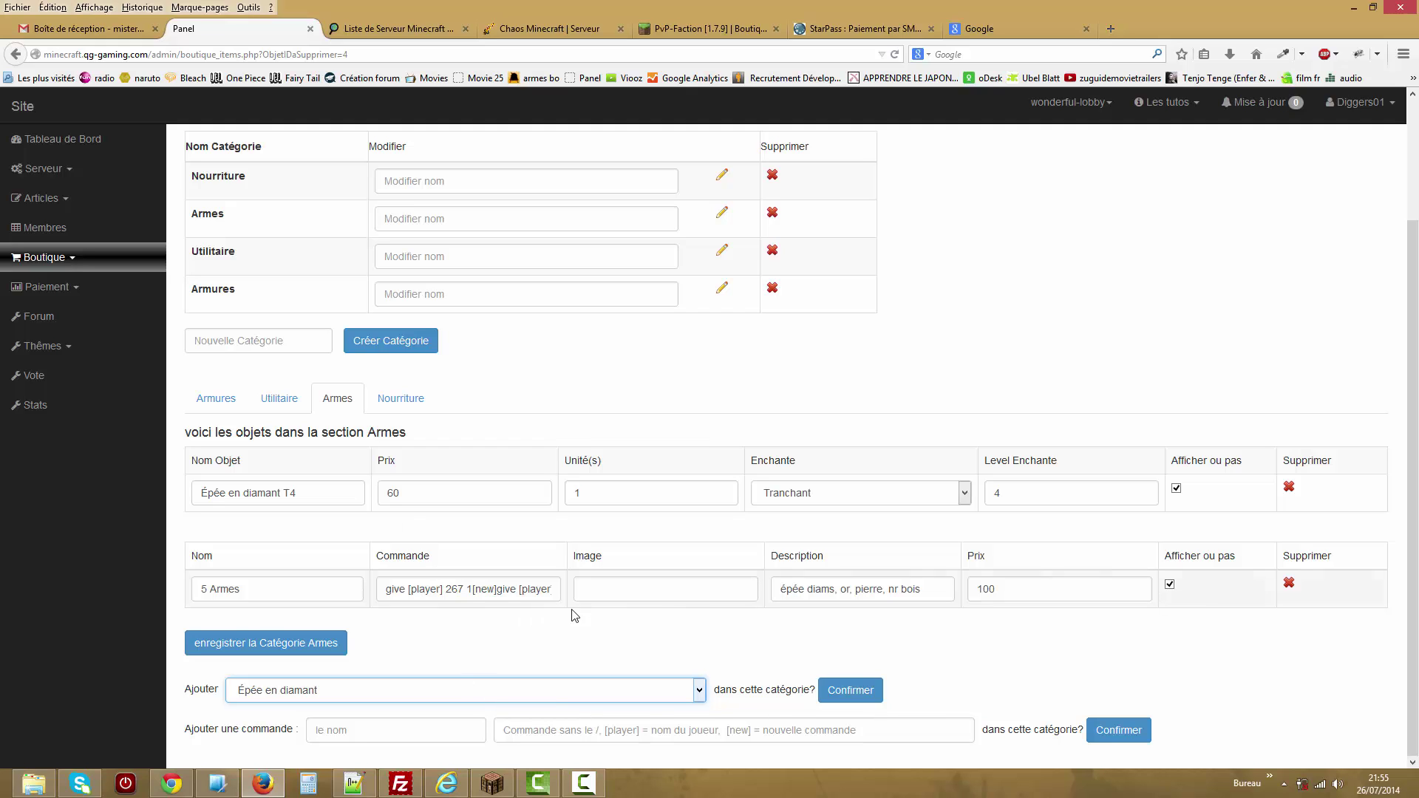
{"action": "left_click", "coordinate": [850, 690]}
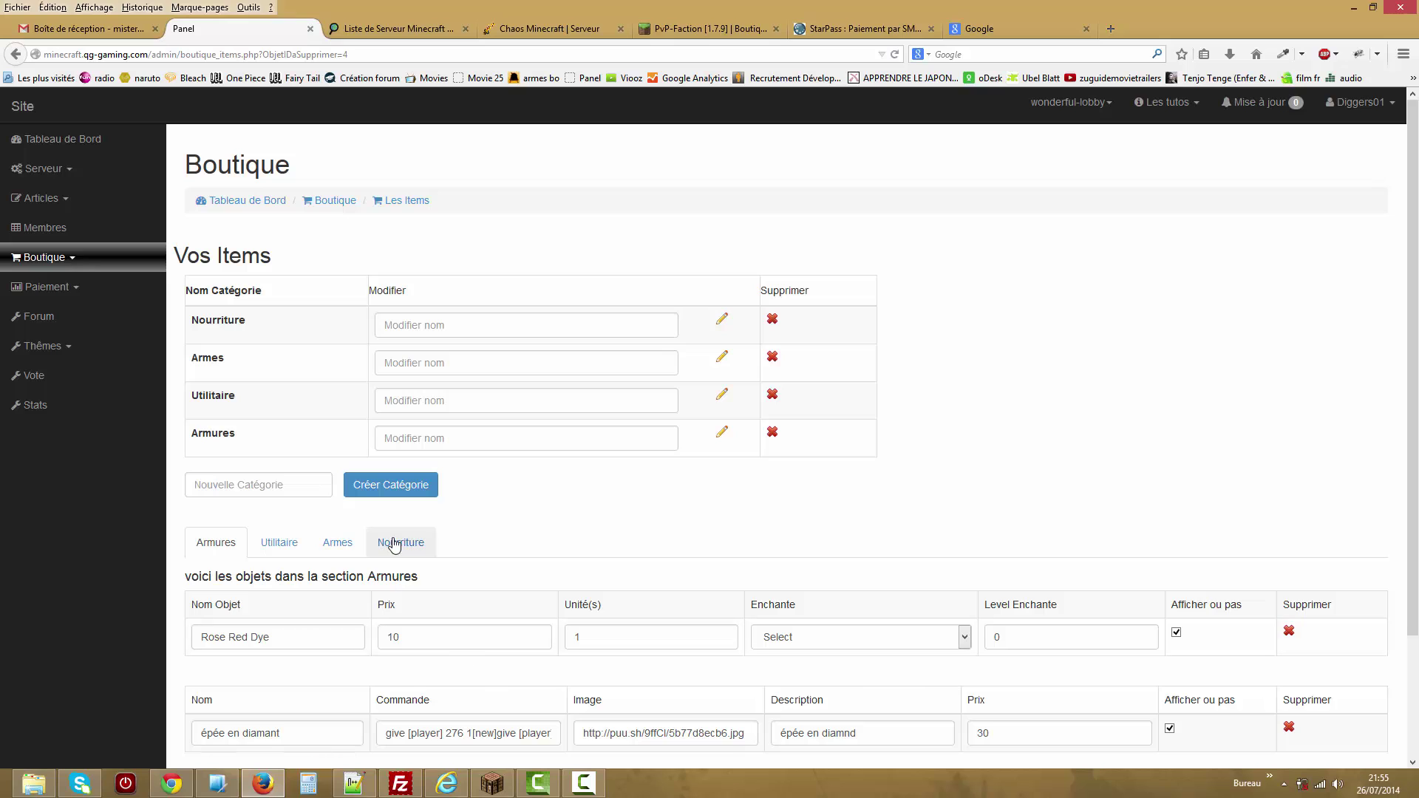
Delete the new Épée en diamant item and return to the Armures items.
{"action": "left_click", "coordinate": [337, 542]}
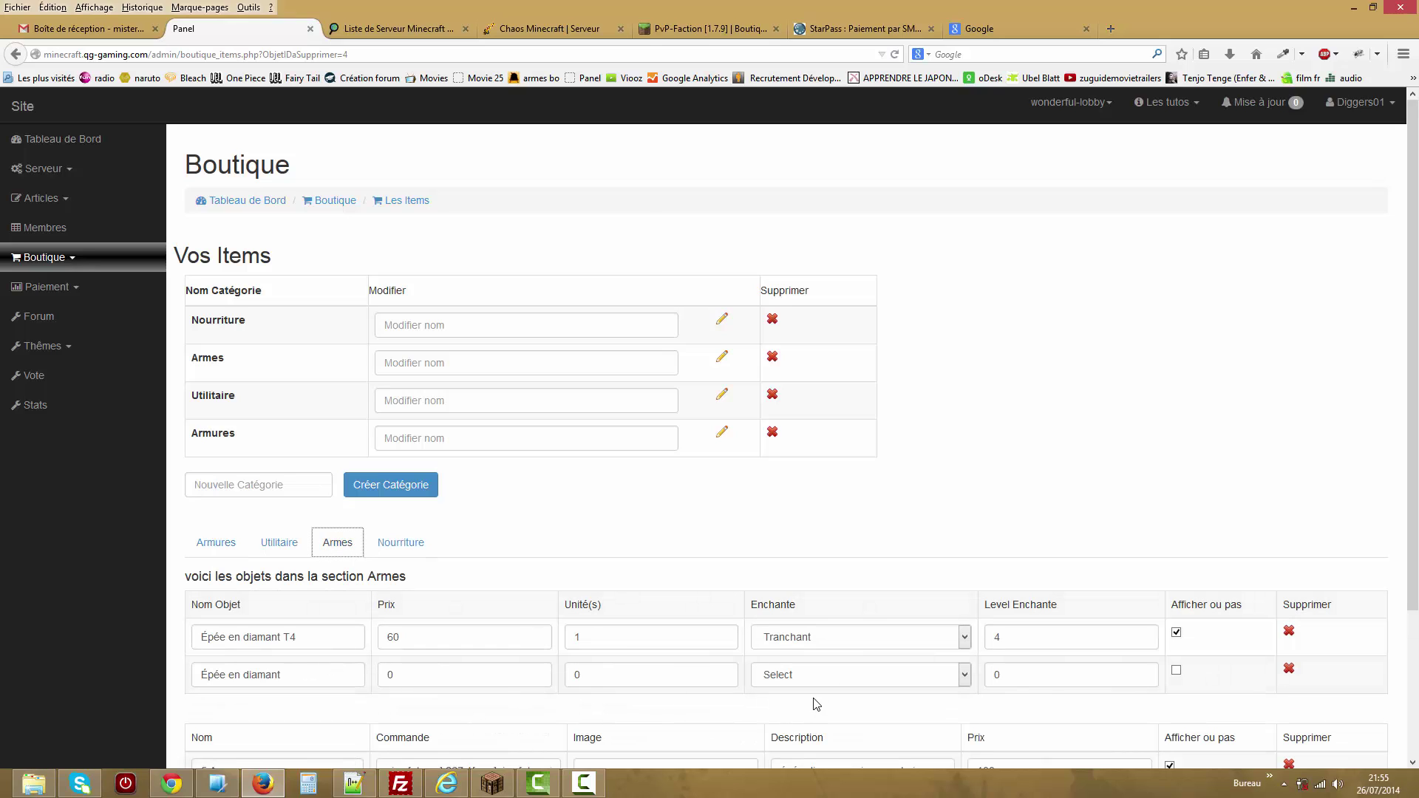
{"action": "left_click", "coordinate": [848, 669]}
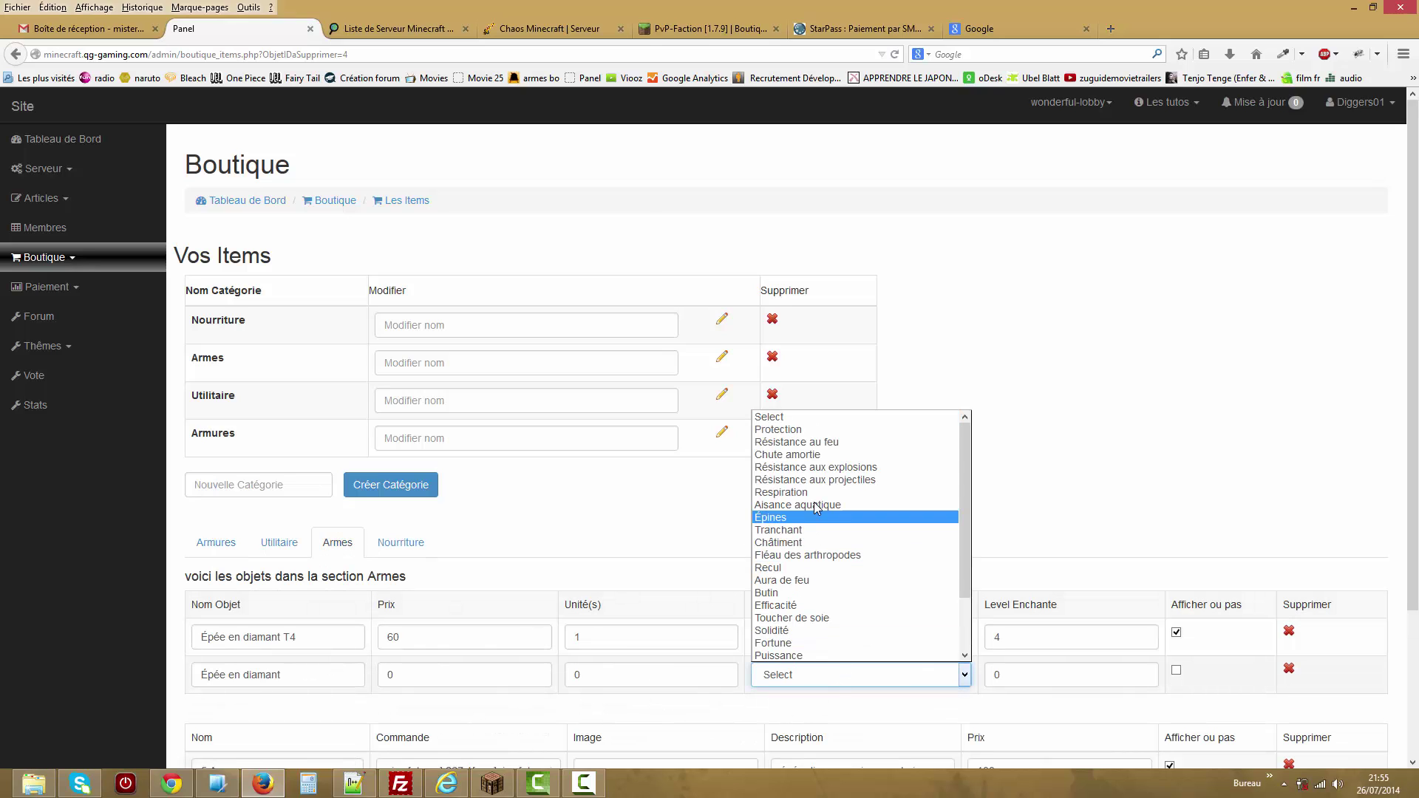
{"action": "left_click", "coordinate": [1183, 515]}
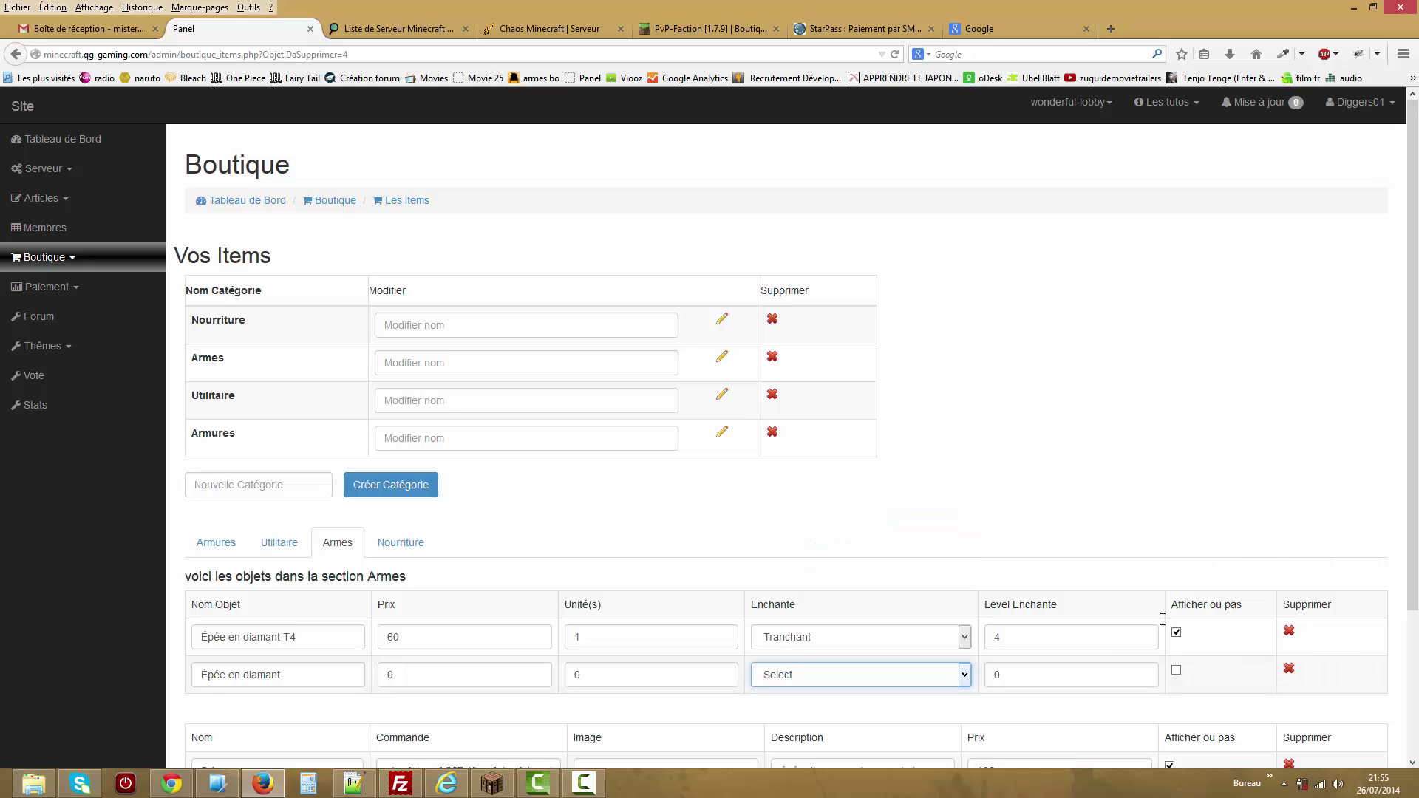
{"action": "left_click", "coordinate": [1288, 670]}
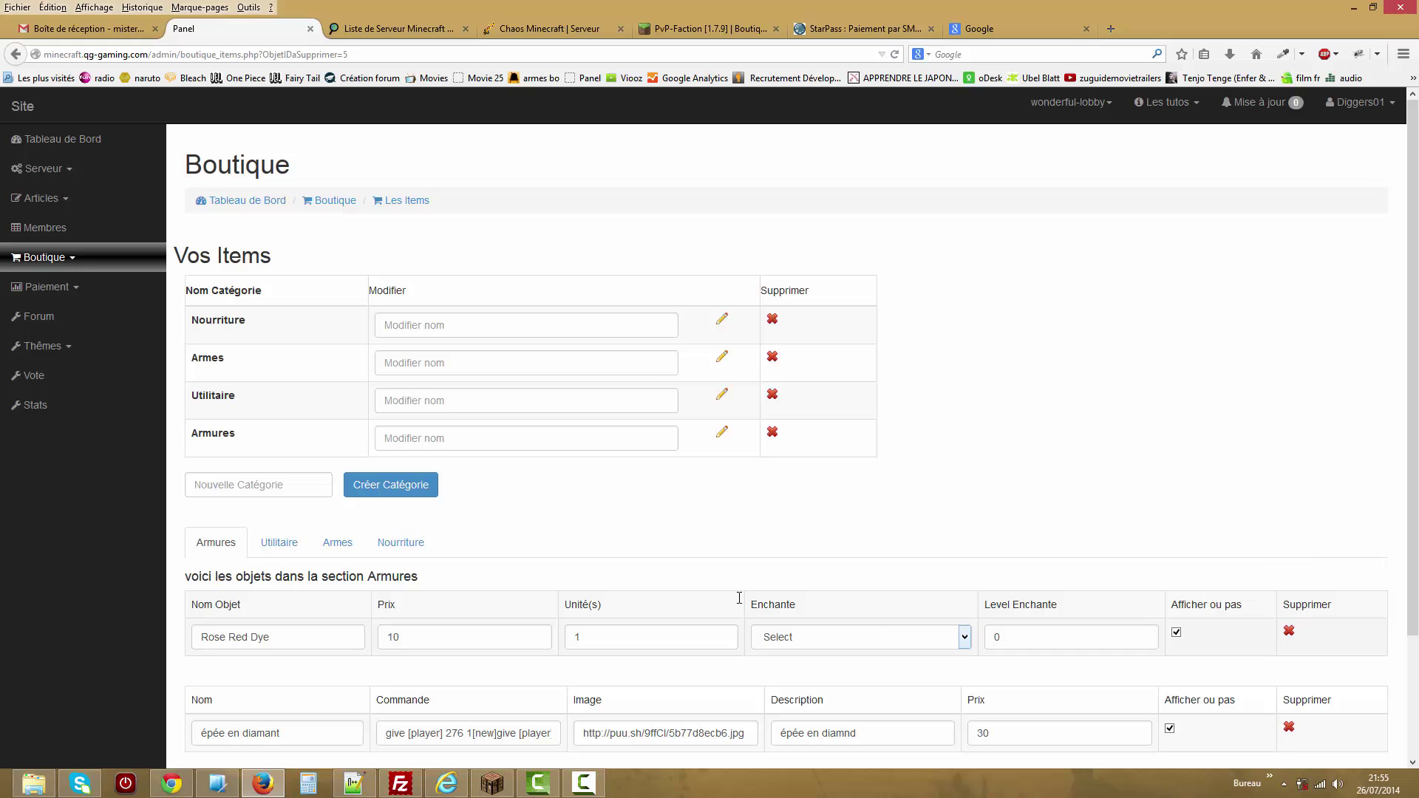
{"action": "left_click", "coordinate": [405, 550]}
{"action": "left_click", "coordinate": [344, 547]}
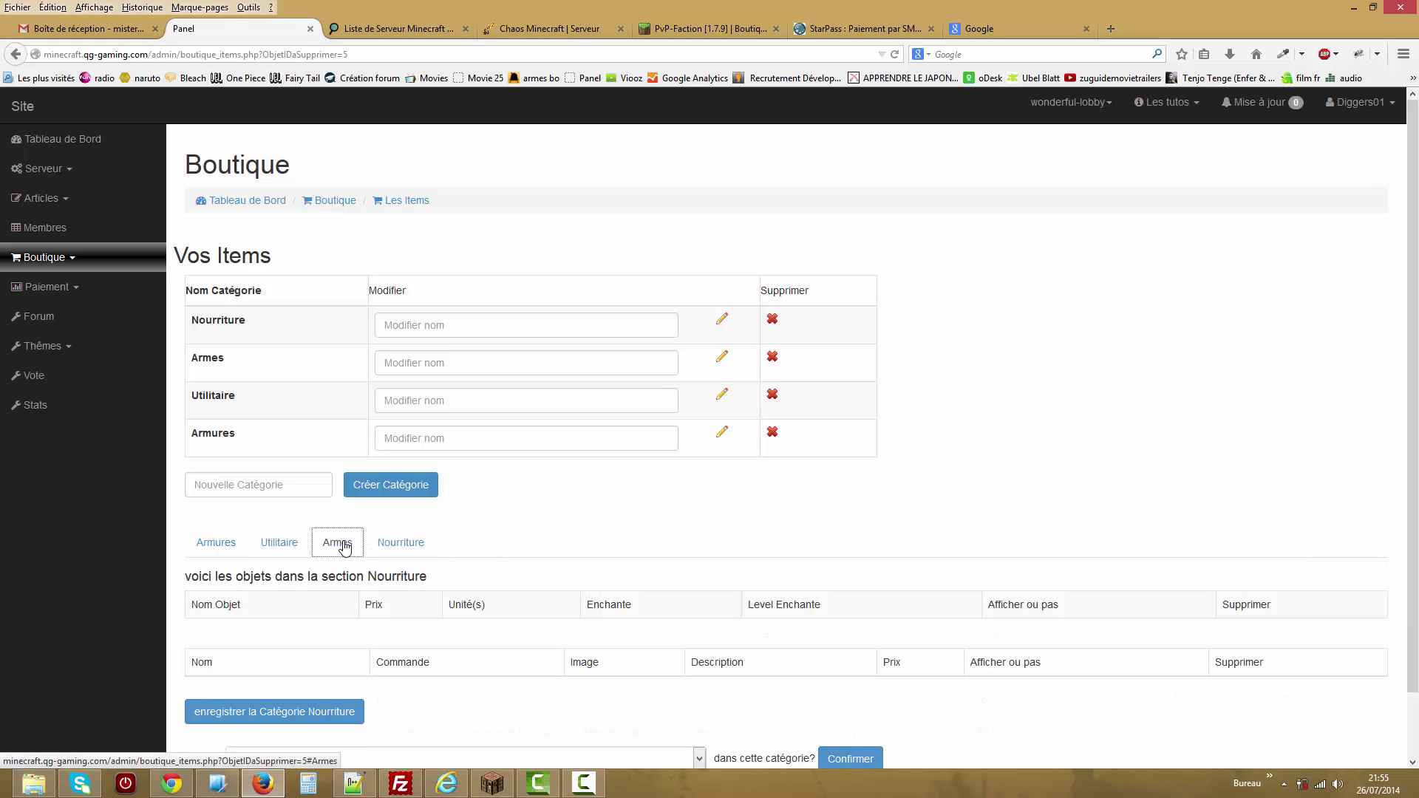
{"action": "left_click", "coordinate": [216, 544]}
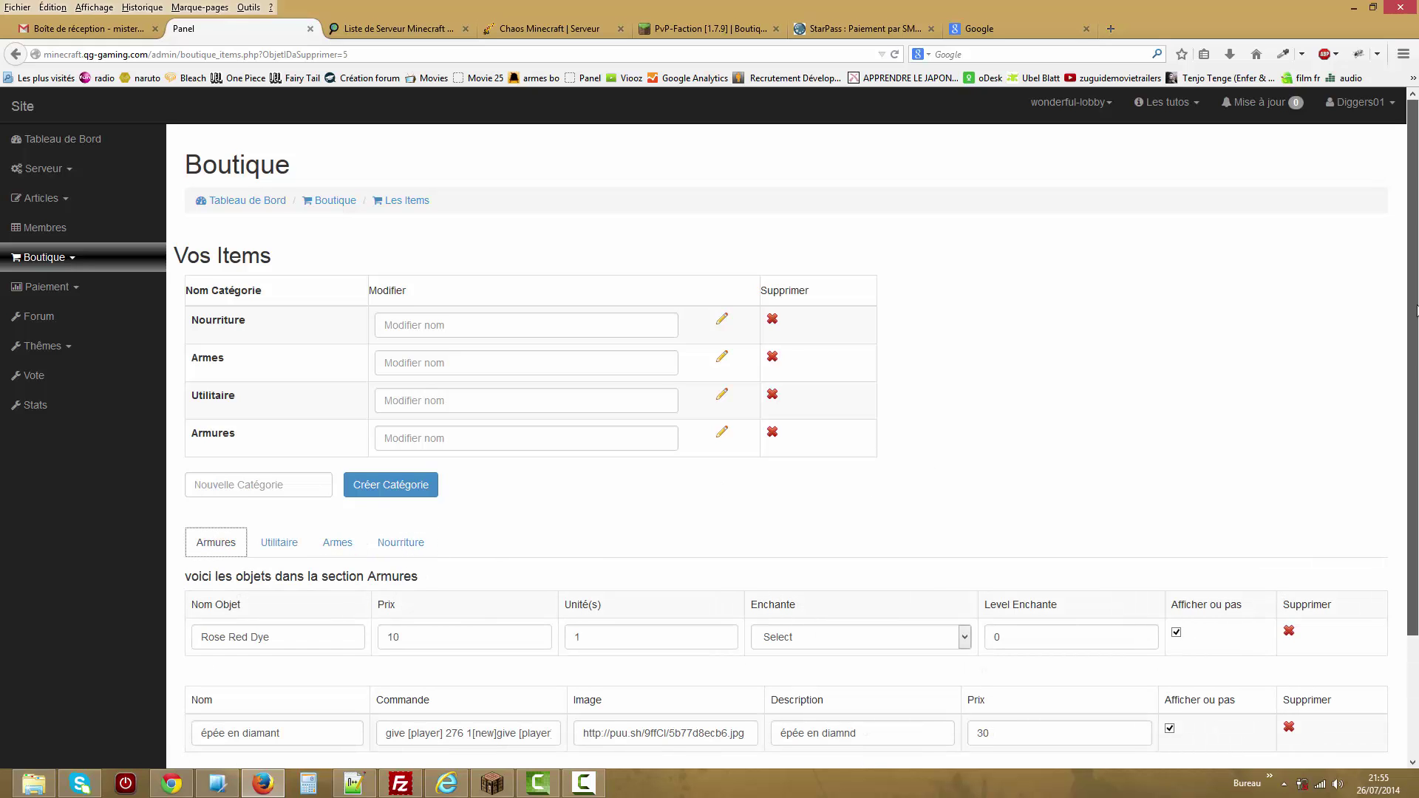
{"action": "left_click_drag", "start_coordinate": [1414, 281], "coordinate": [1414, 439]}
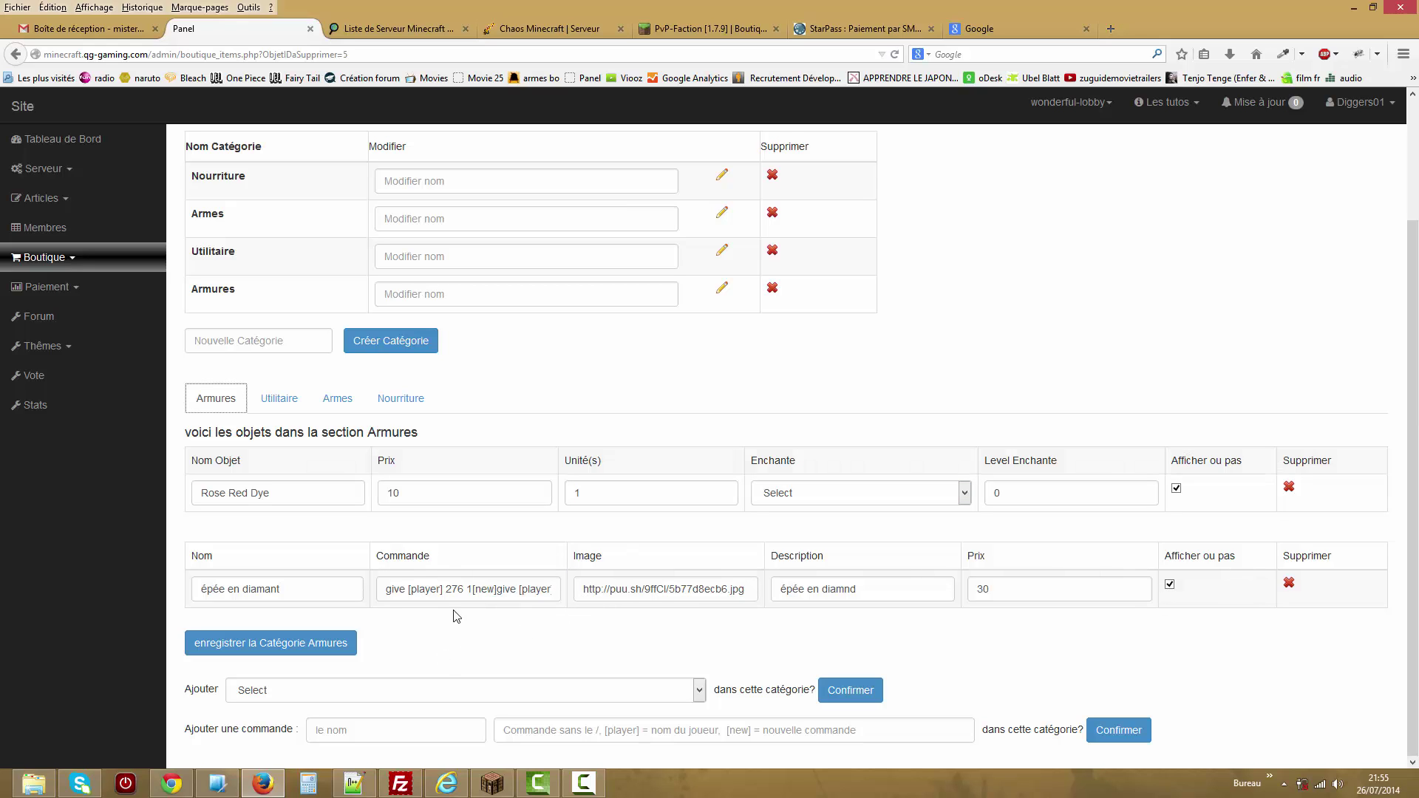
Name a new Armures command 'kmfdksh' and move to its empty command field.
{"action": "left_click", "coordinate": [409, 733]}
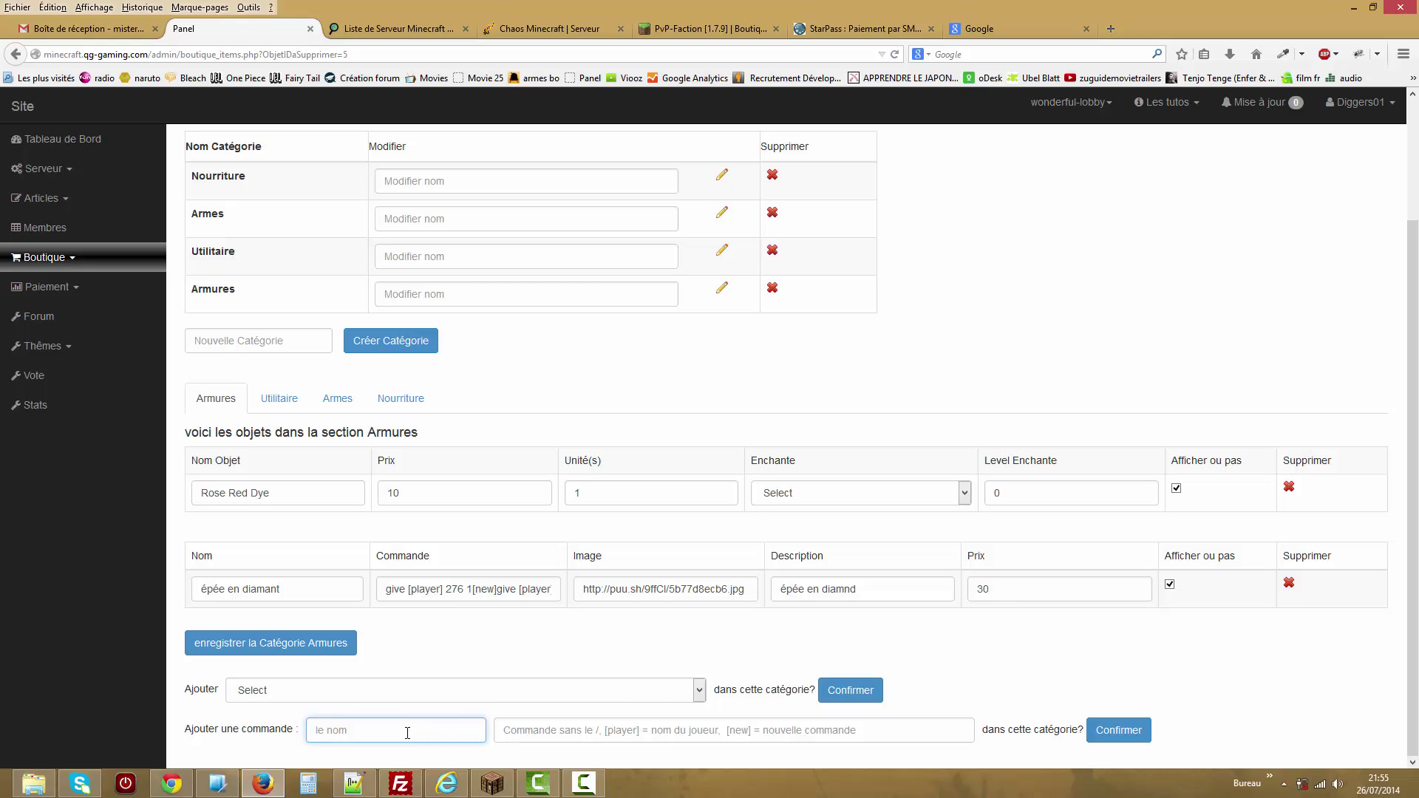
{"action": "left_click", "coordinate": [544, 734]}
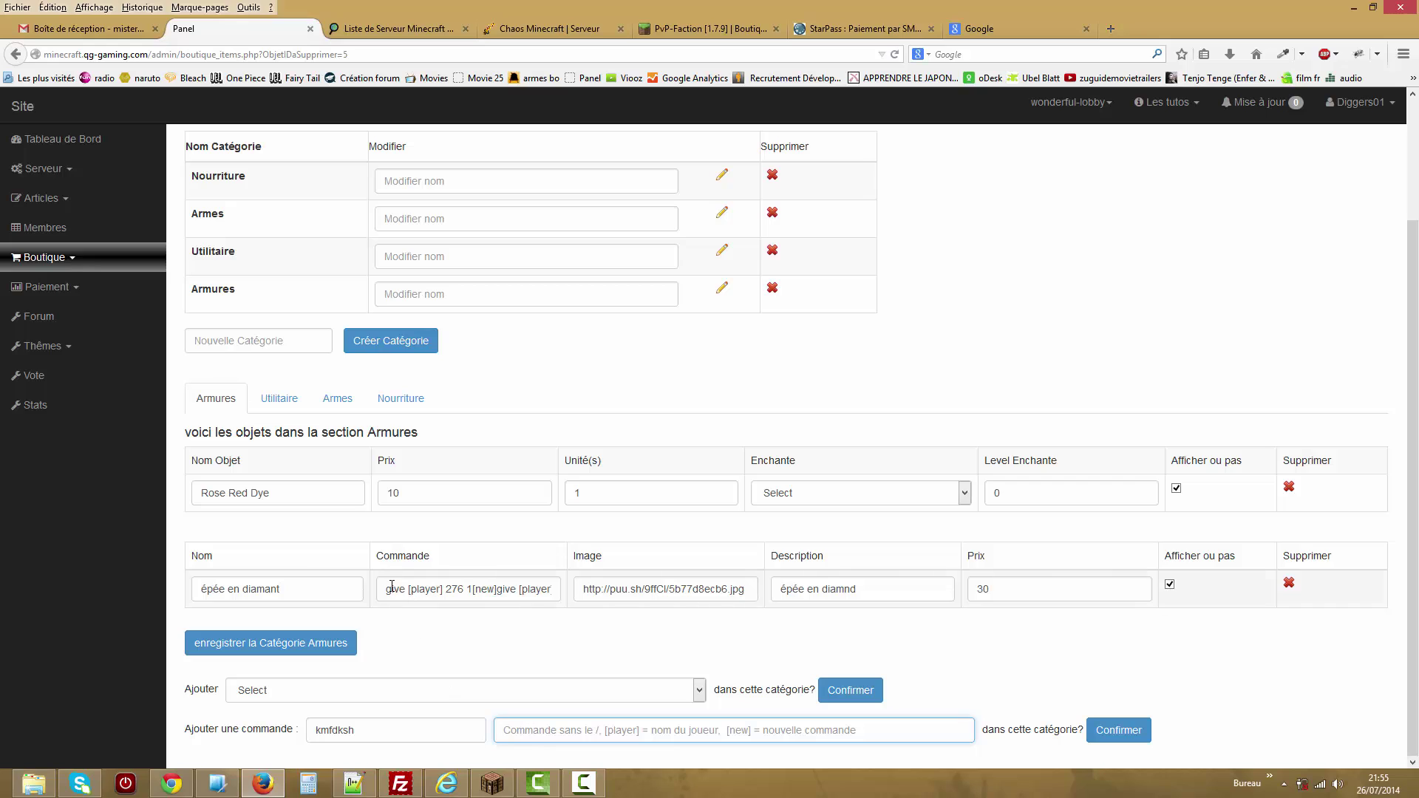
{"action": "left_click", "coordinate": [546, 733]}
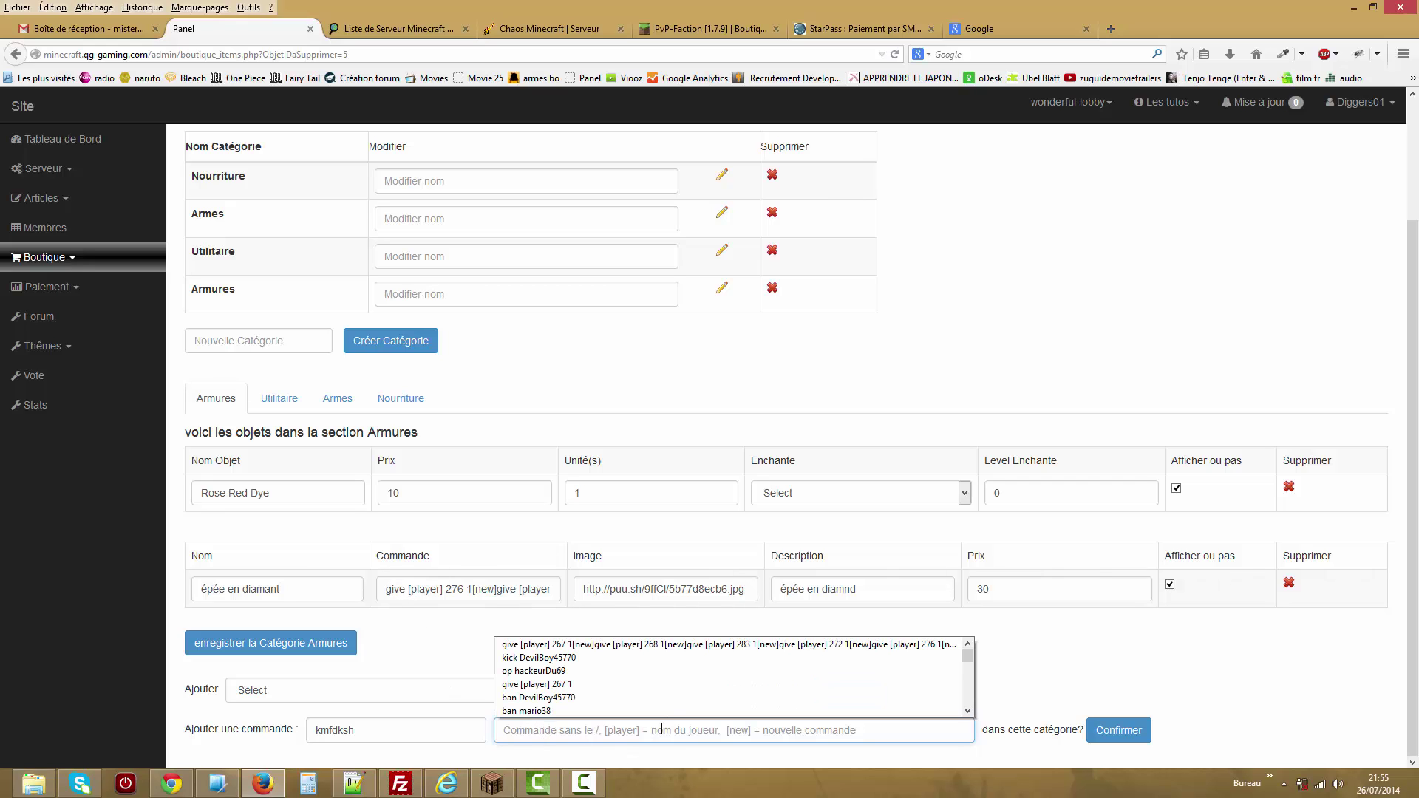
{"action": "left_click", "coordinate": [615, 731]}
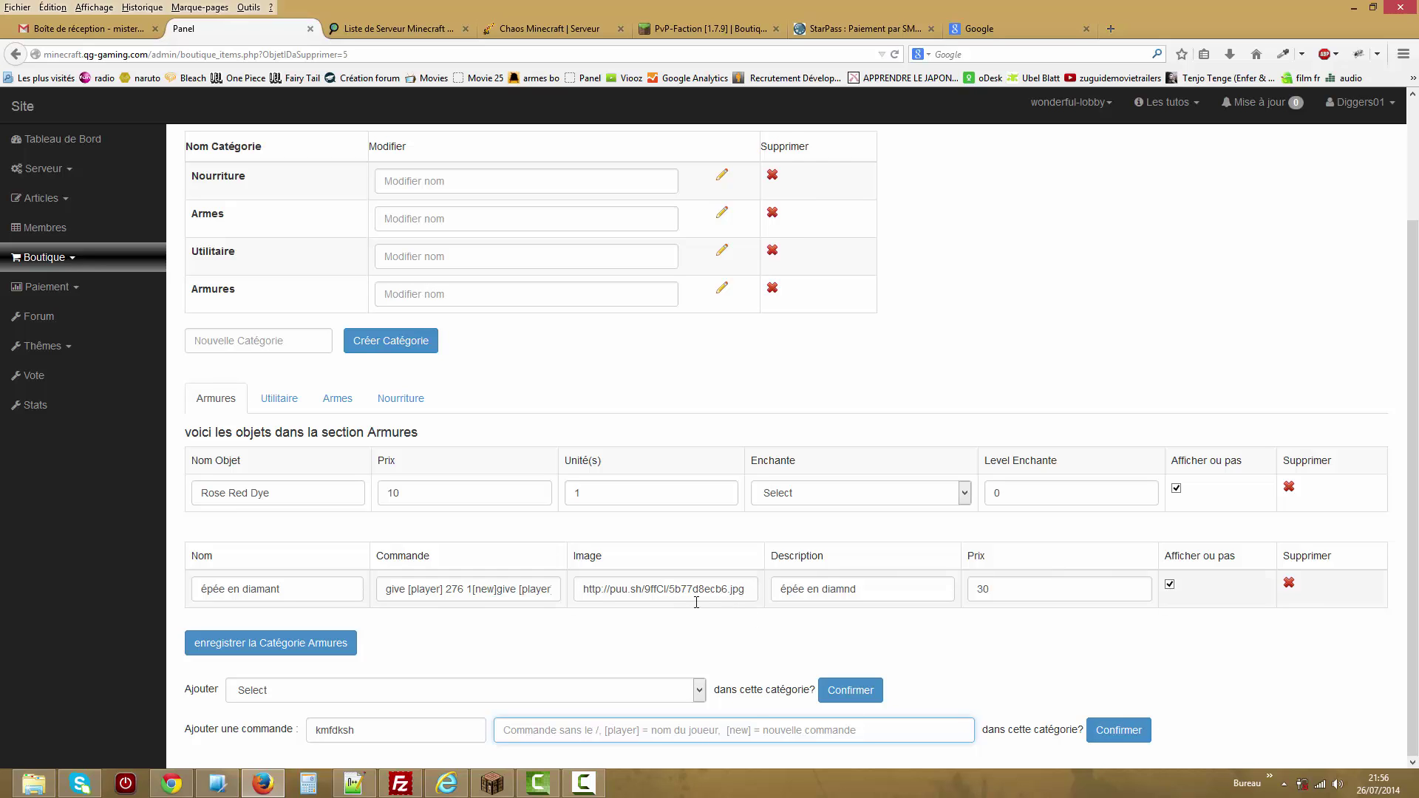
Highlight the item's image link and description, then view the empty Nourriture category.
{"action": "left_click_drag", "start_coordinate": [592, 589], "coordinate": [710, 589]}
{"action": "left_click_drag", "start_coordinate": [800, 589], "coordinate": [867, 586]}
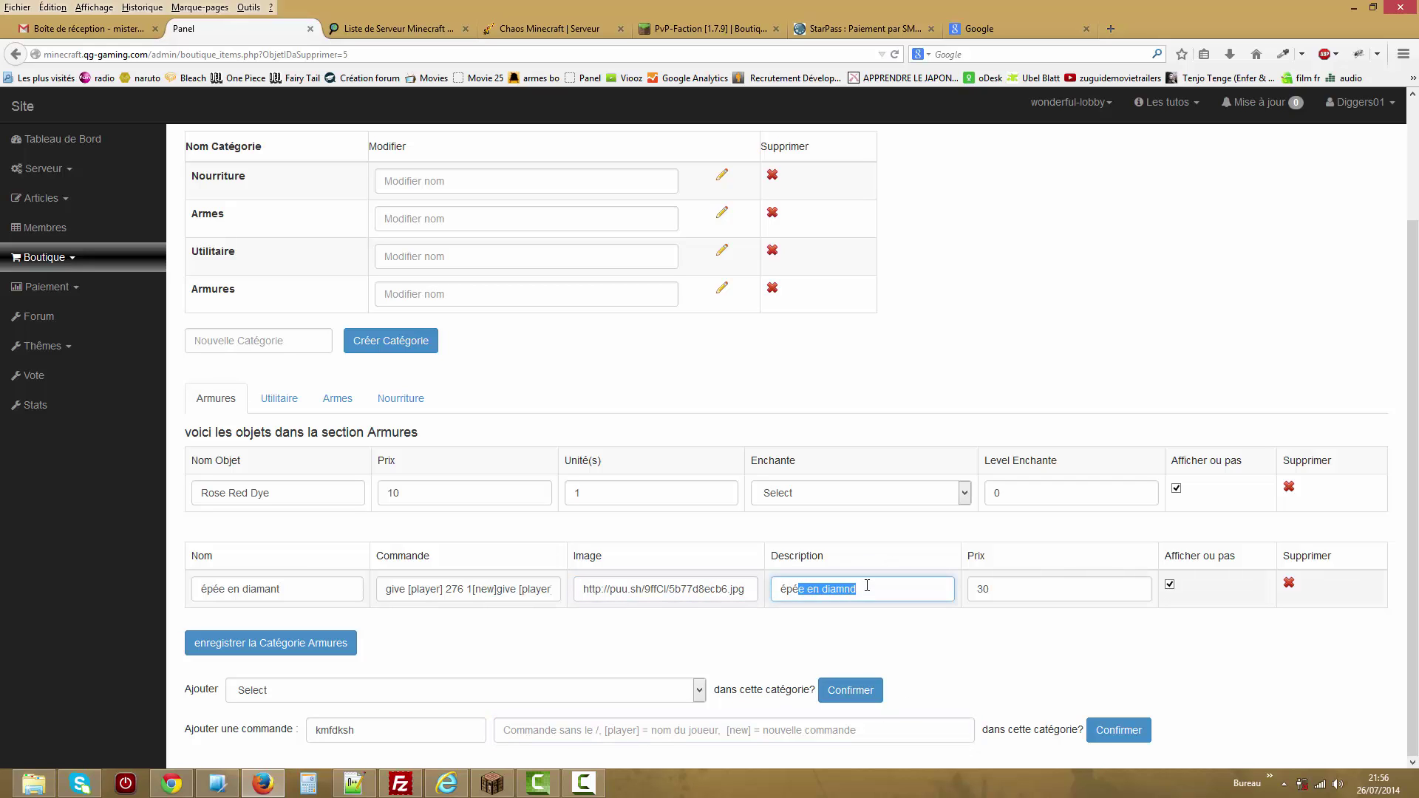
{"action": "left_click", "coordinate": [401, 399]}
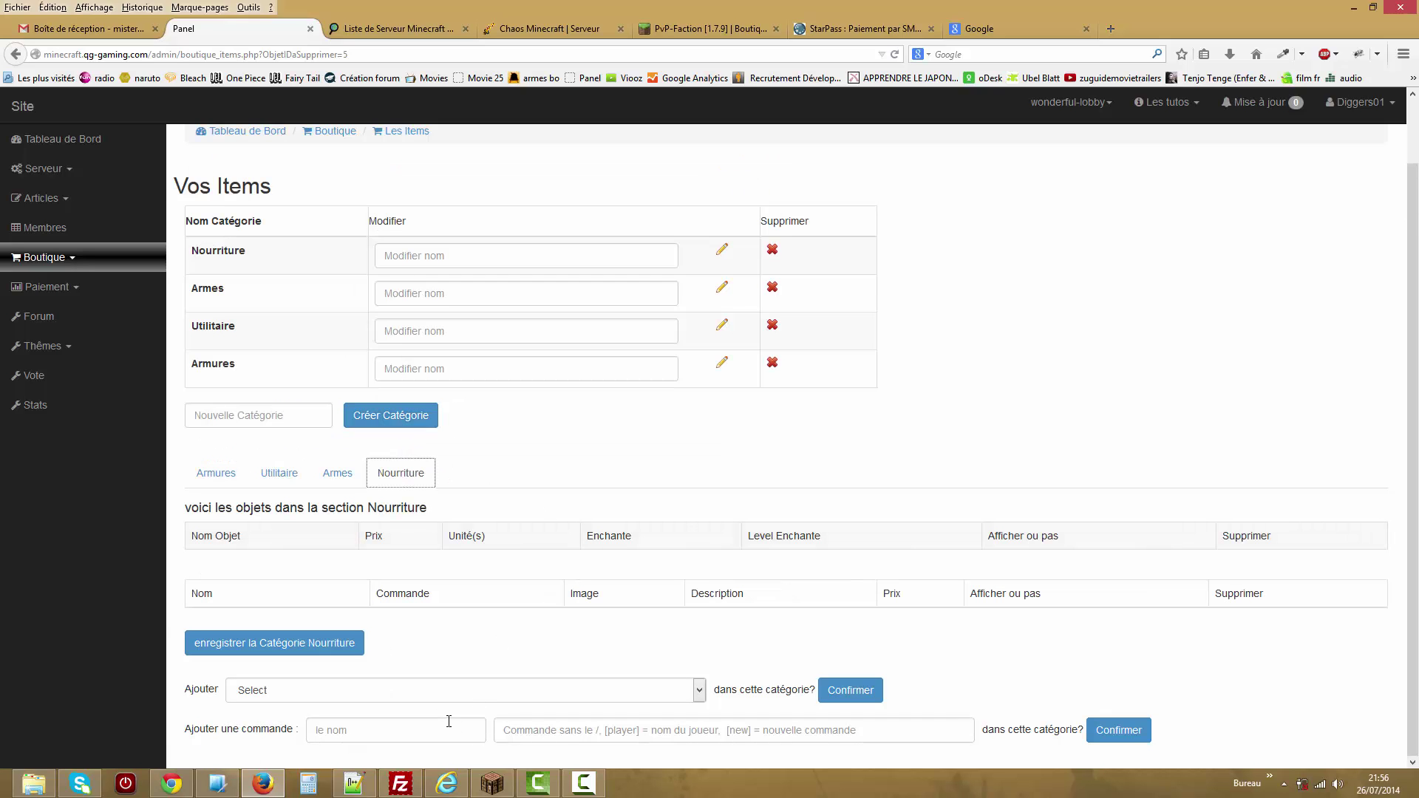
{"action": "scroll", "coordinate": [580, 370], "scroll_direction": "up", "scroll_amount": 2}
{"action": "left_click", "coordinate": [113, 264]}
On Les Items Moddées, enter the name hw, ID 10 and data value 10.
{"action": "left_click", "coordinate": [96, 376]}
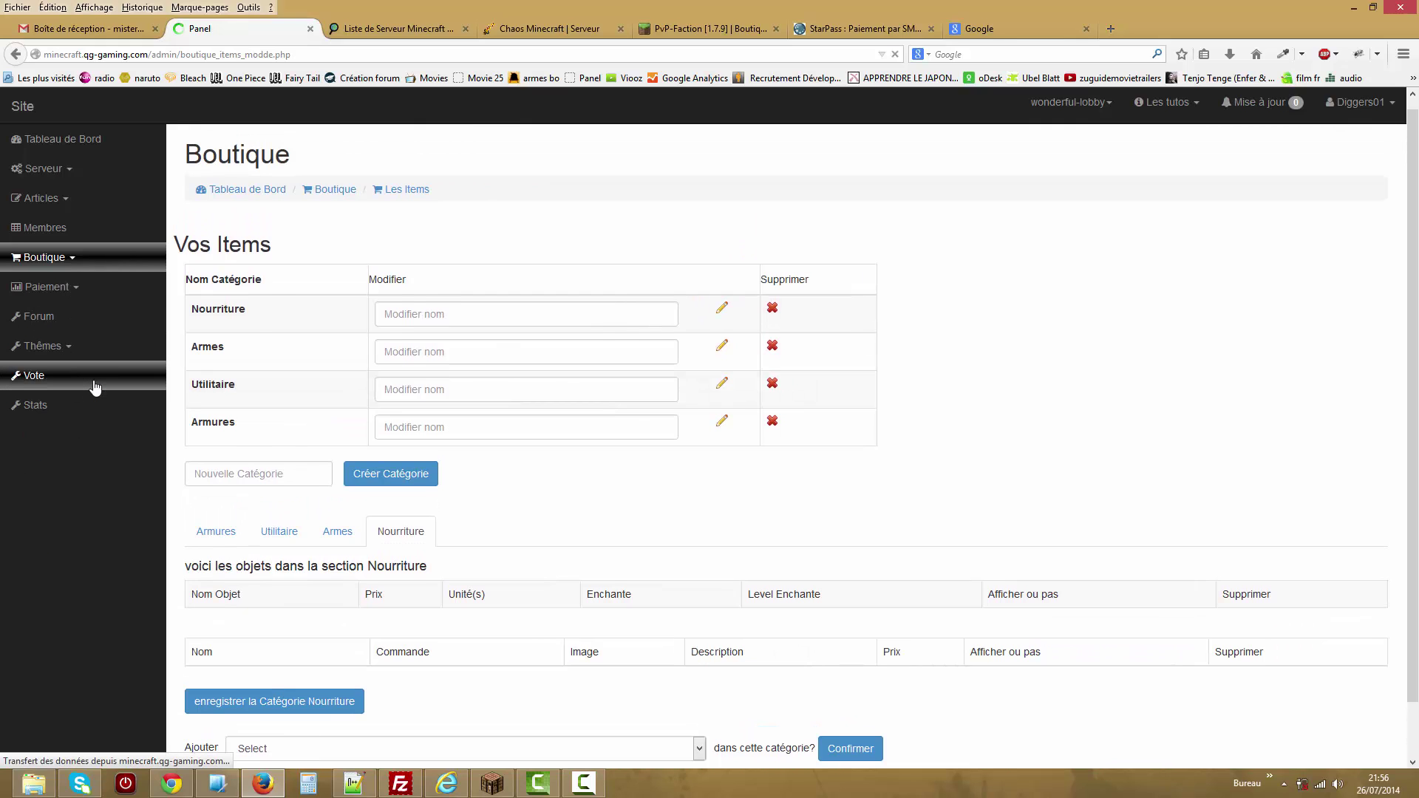
{"action": "left_click", "coordinate": [694, 336]}
{"action": "left_click", "coordinate": [541, 308]}
{"action": "left_click", "coordinate": [488, 346]}
{"action": "type", "text": "hw"}
{"action": "left_click", "coordinate": [356, 385]}
{"action": "type", "text": "10"}
{"action": "left_click", "coordinate": [348, 423]}
{"action": "type", "text": "10"}
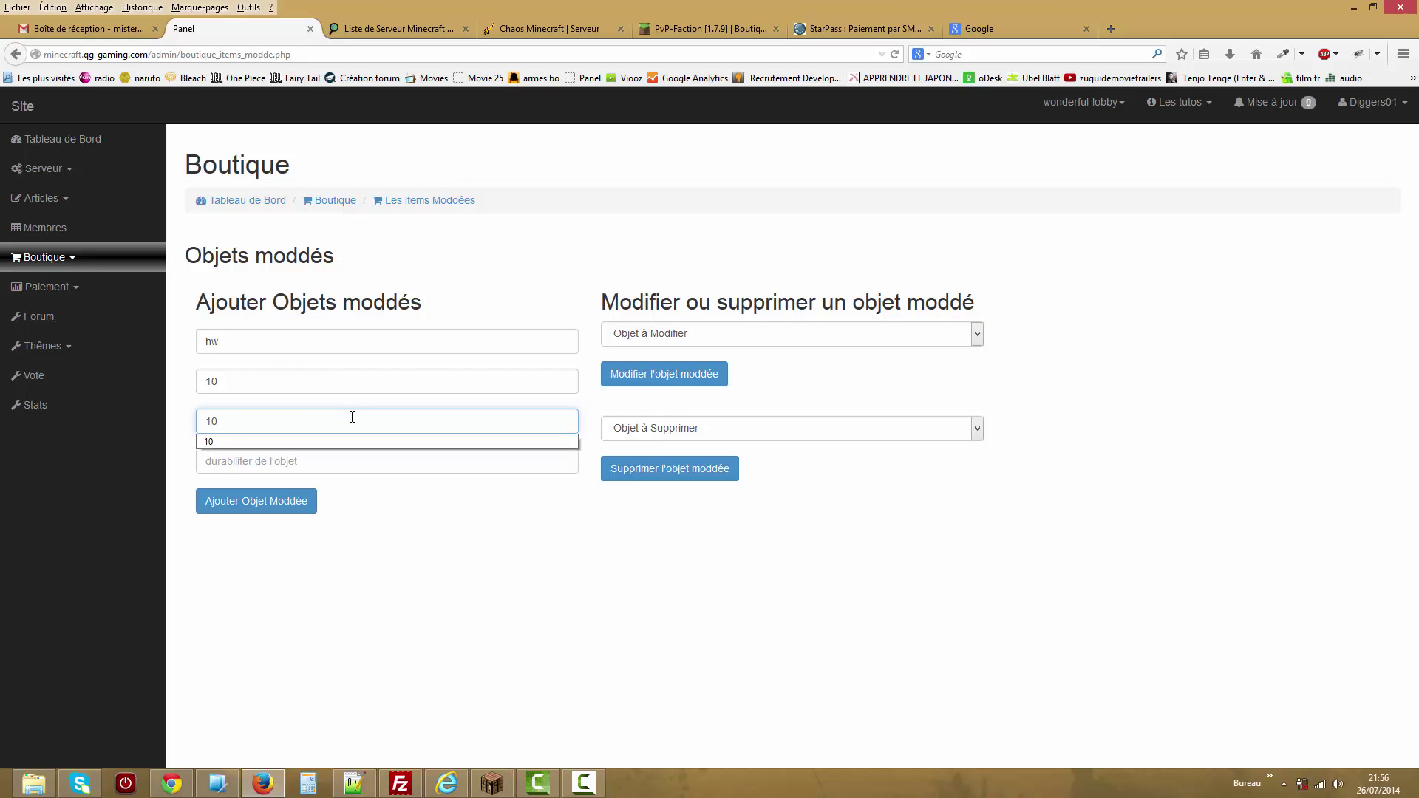
Correct the modded item's ID from 10 to 1000.
{"action": "left_click", "coordinate": [307, 383]}
{"action": "left_click", "coordinate": [212, 381]}
{"action": "left_click", "coordinate": [211, 380]}
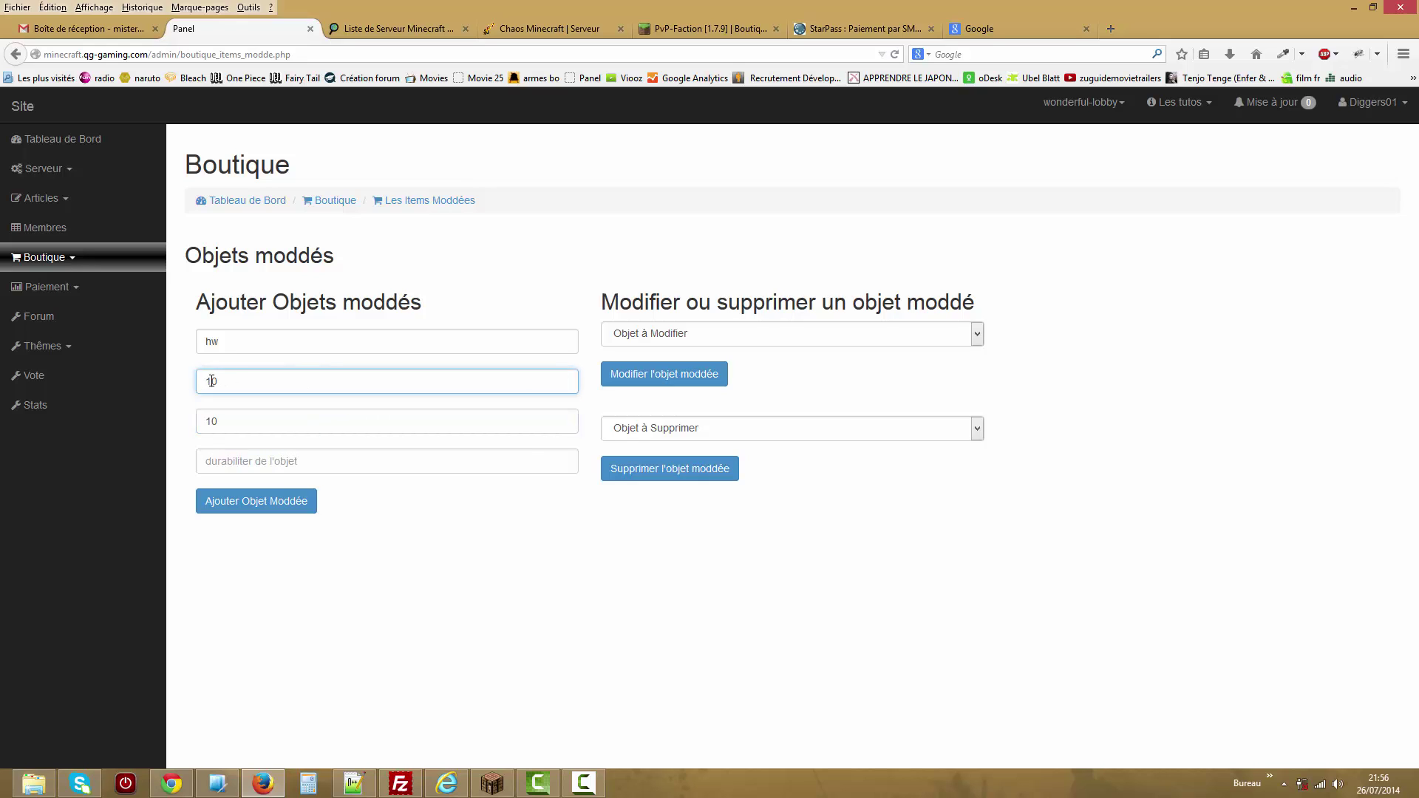
{"action": "left_click_drag", "start_coordinate": [219, 382], "coordinate": [188, 377]}
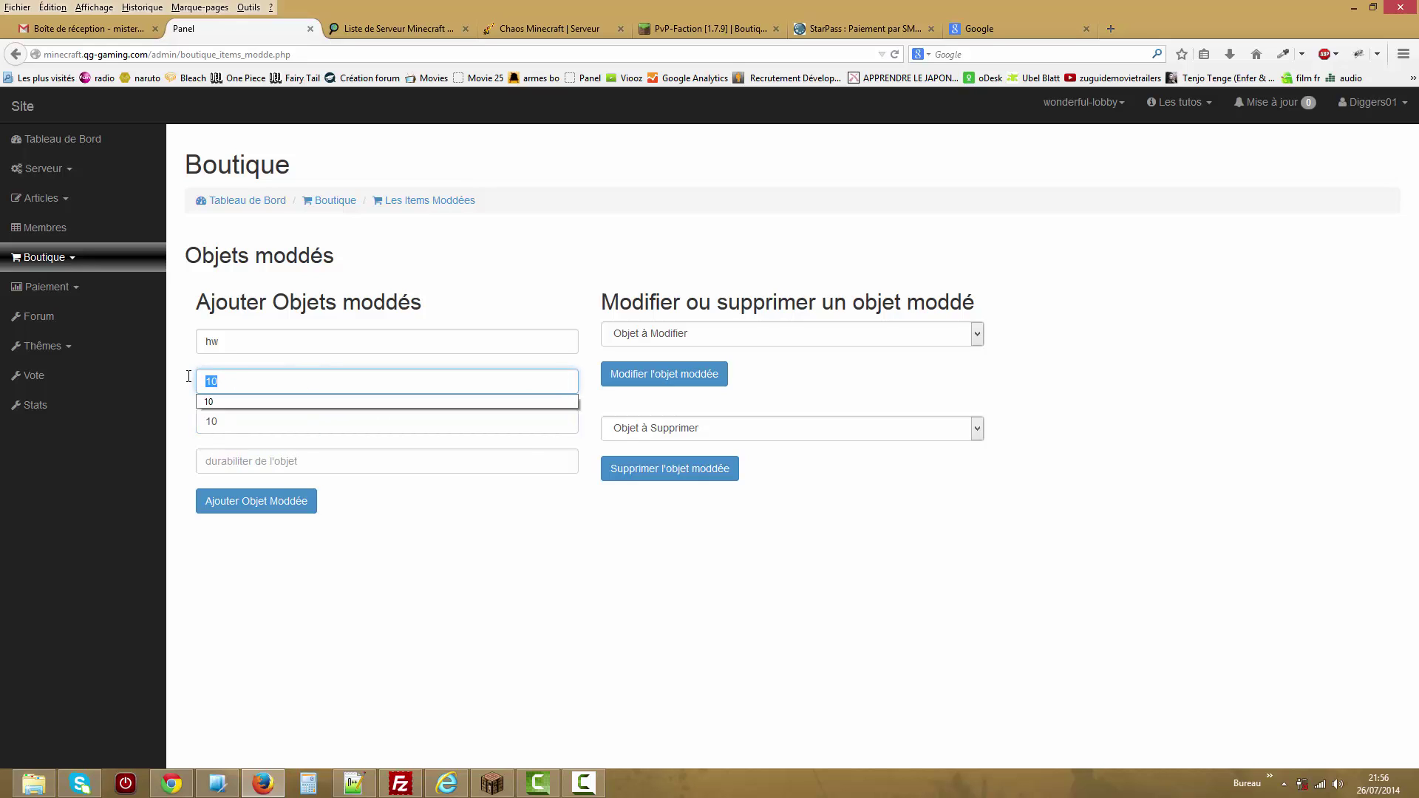
{"action": "type", "text": "00"}
Clear and re-enter the data value as 10.
{"action": "left_click", "coordinate": [218, 413]}
{"action": "left_click", "coordinate": [198, 461]}
{"action": "left_click_drag", "start_coordinate": [222, 421], "coordinate": [163, 425]}
{"action": "key", "text": "BackSpace"}
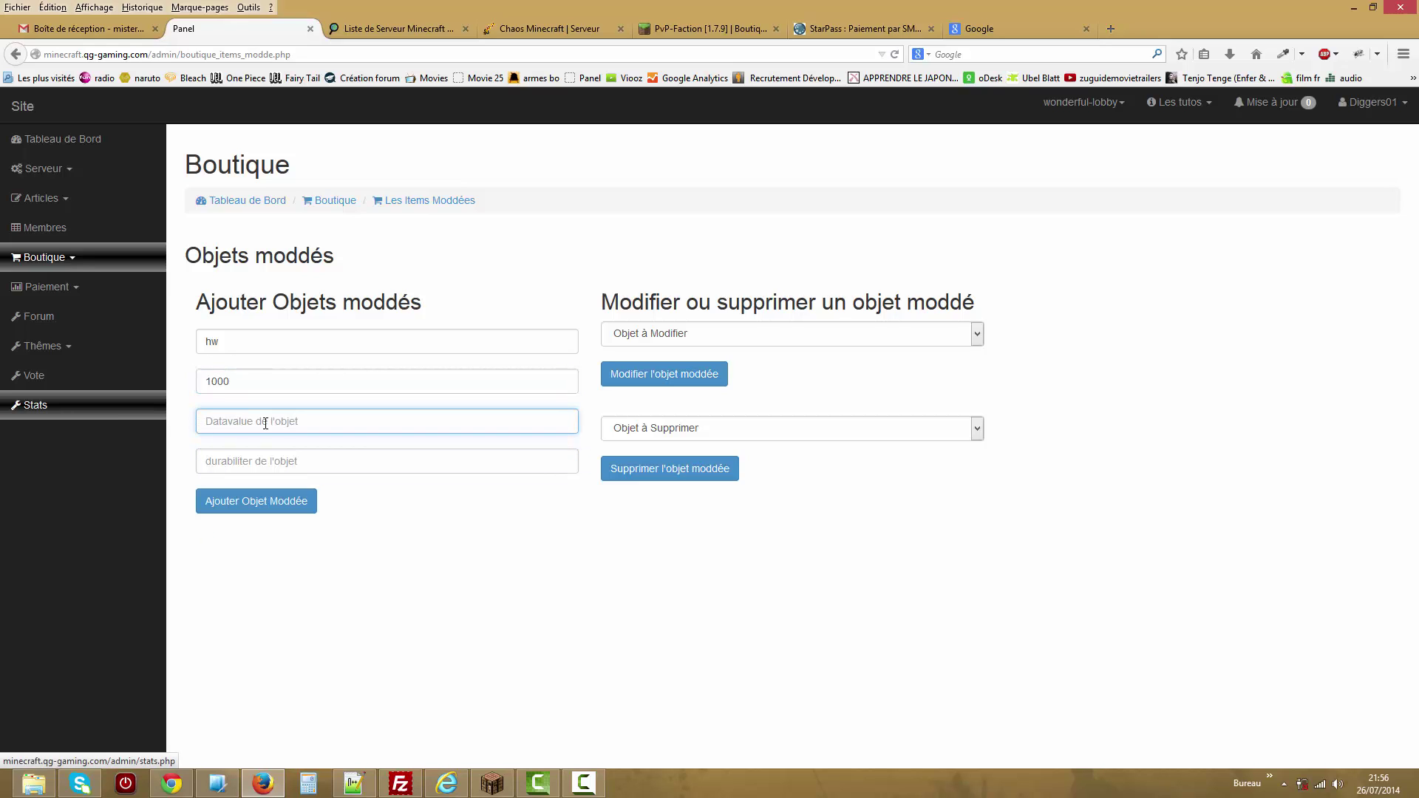
{"action": "type", "text": "10"}
{"action": "key", "text": "Down"}
{"action": "key", "text": "Return"}
{"action": "left_click_drag", "start_coordinate": [235, 422], "coordinate": [185, 426]}
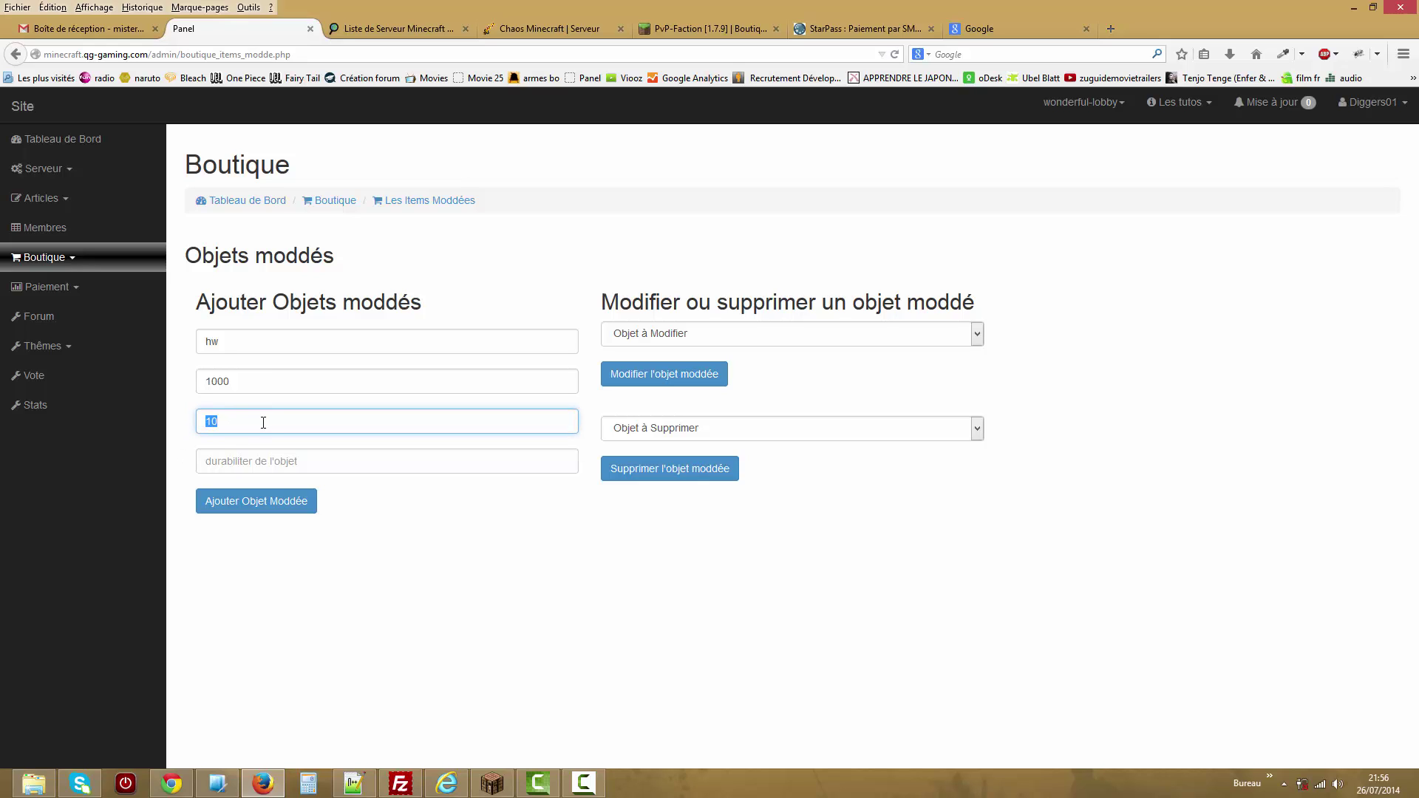
Set durability to 10 and add the hw modded item.
{"action": "left_click", "coordinate": [234, 462]}
{"action": "type", "text": "10"}
{"action": "key", "text": "Down"}
{"action": "left_click", "coordinate": [447, 576]}
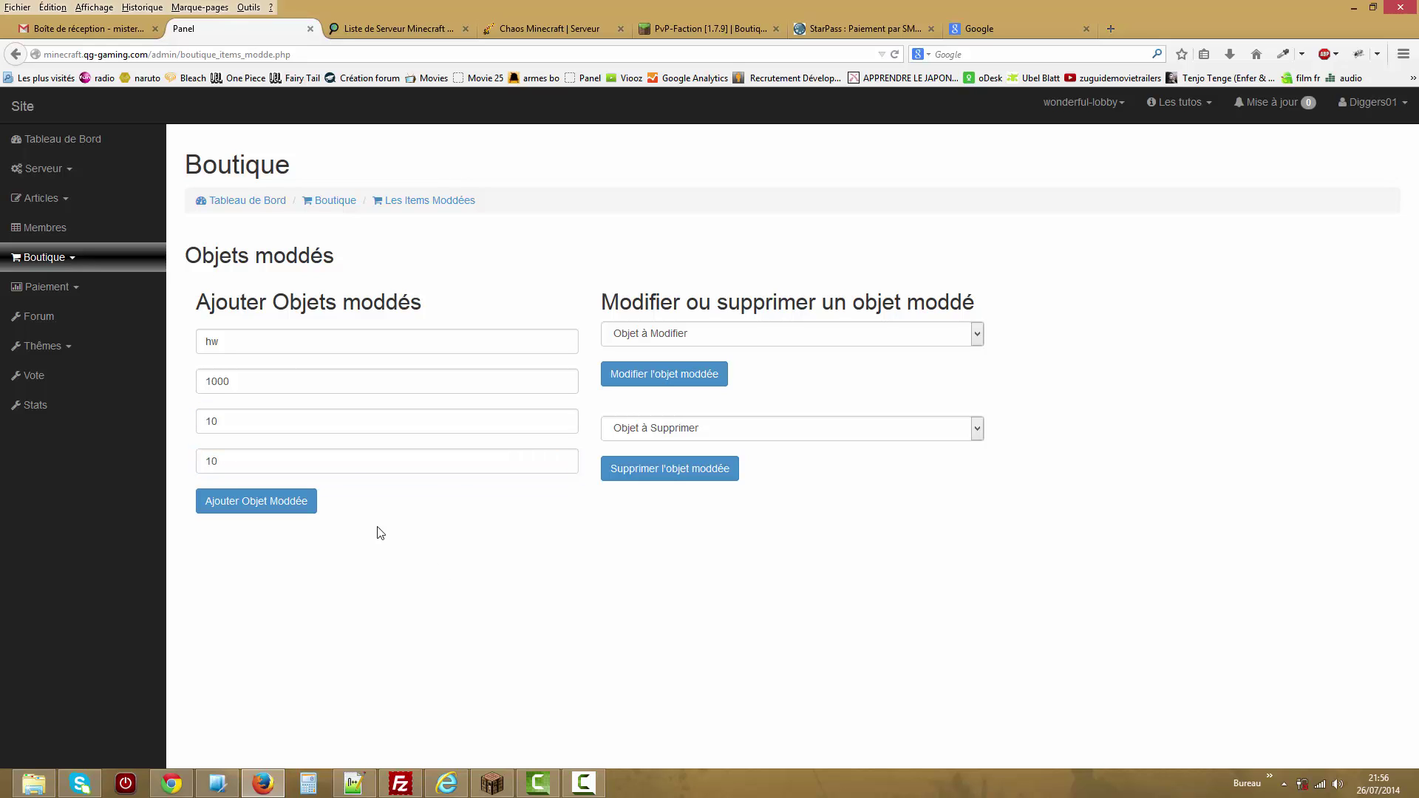
{"action": "left_click", "coordinate": [255, 503]}
{"action": "left_click", "coordinate": [119, 267]}
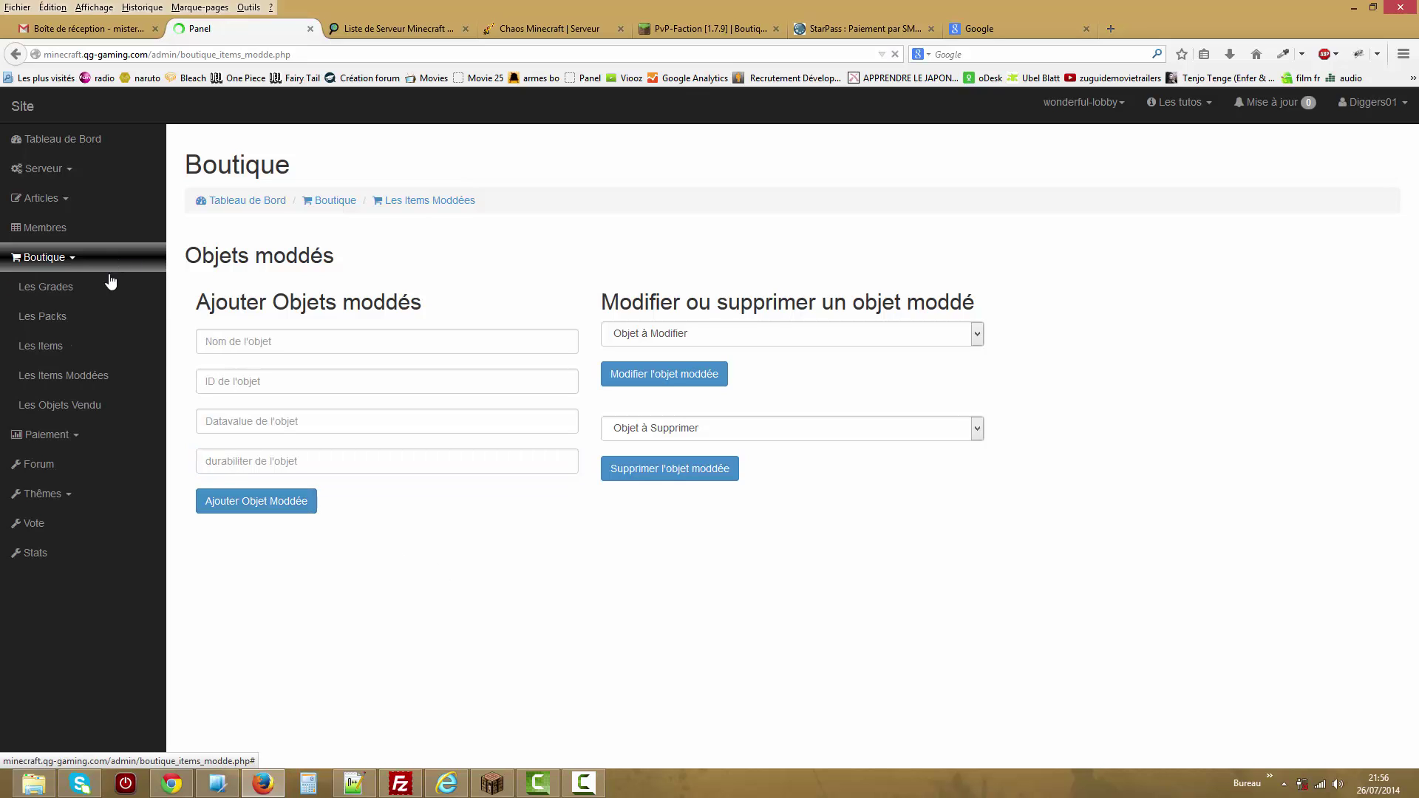
Check the Les Items add list for the new hw entry.
{"action": "left_click", "coordinate": [116, 375]}
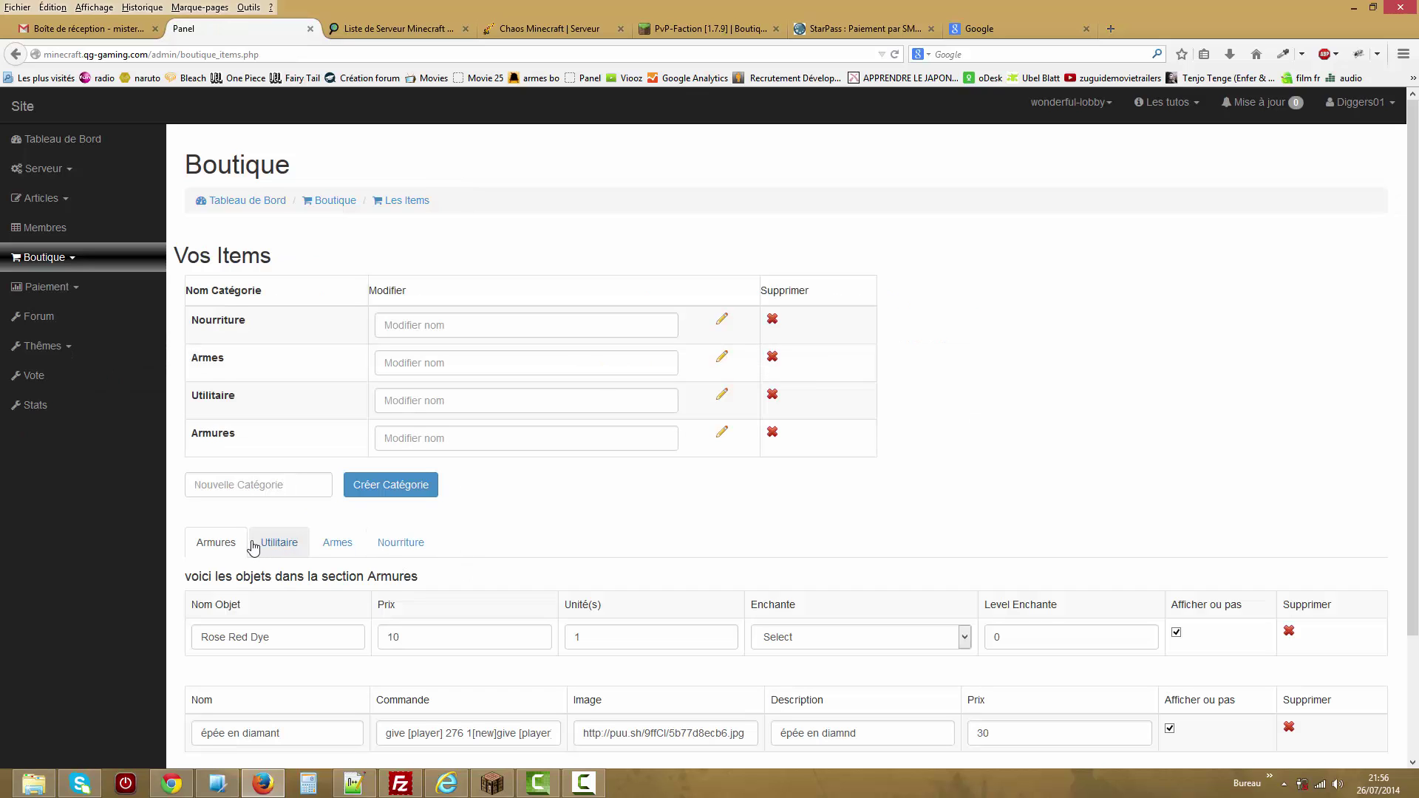
{"action": "scroll", "coordinate": [1382, 418], "scroll_direction": "down", "scroll_amount": 3}
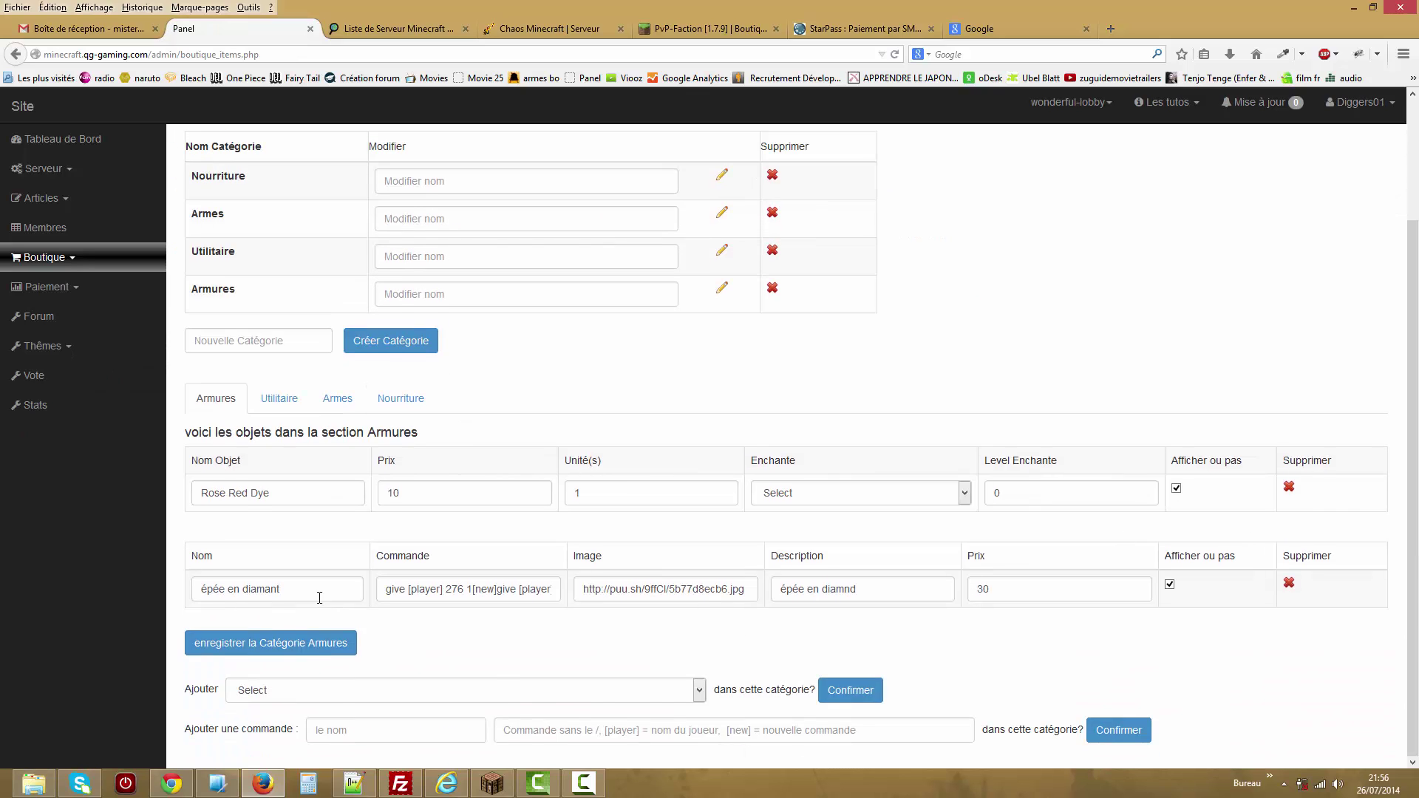
{"action": "left_click", "coordinate": [333, 695]}
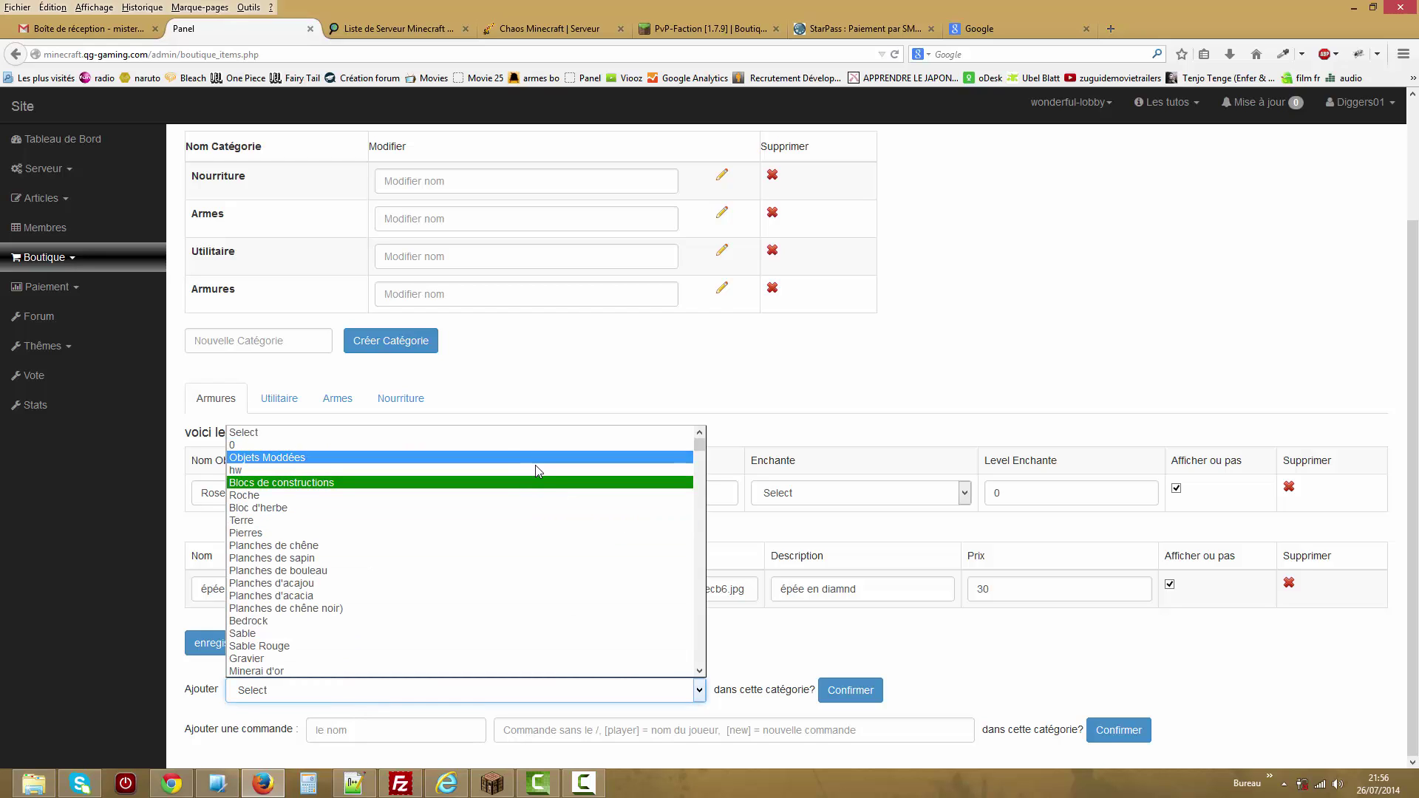
{"action": "key", "text": "Escape"}
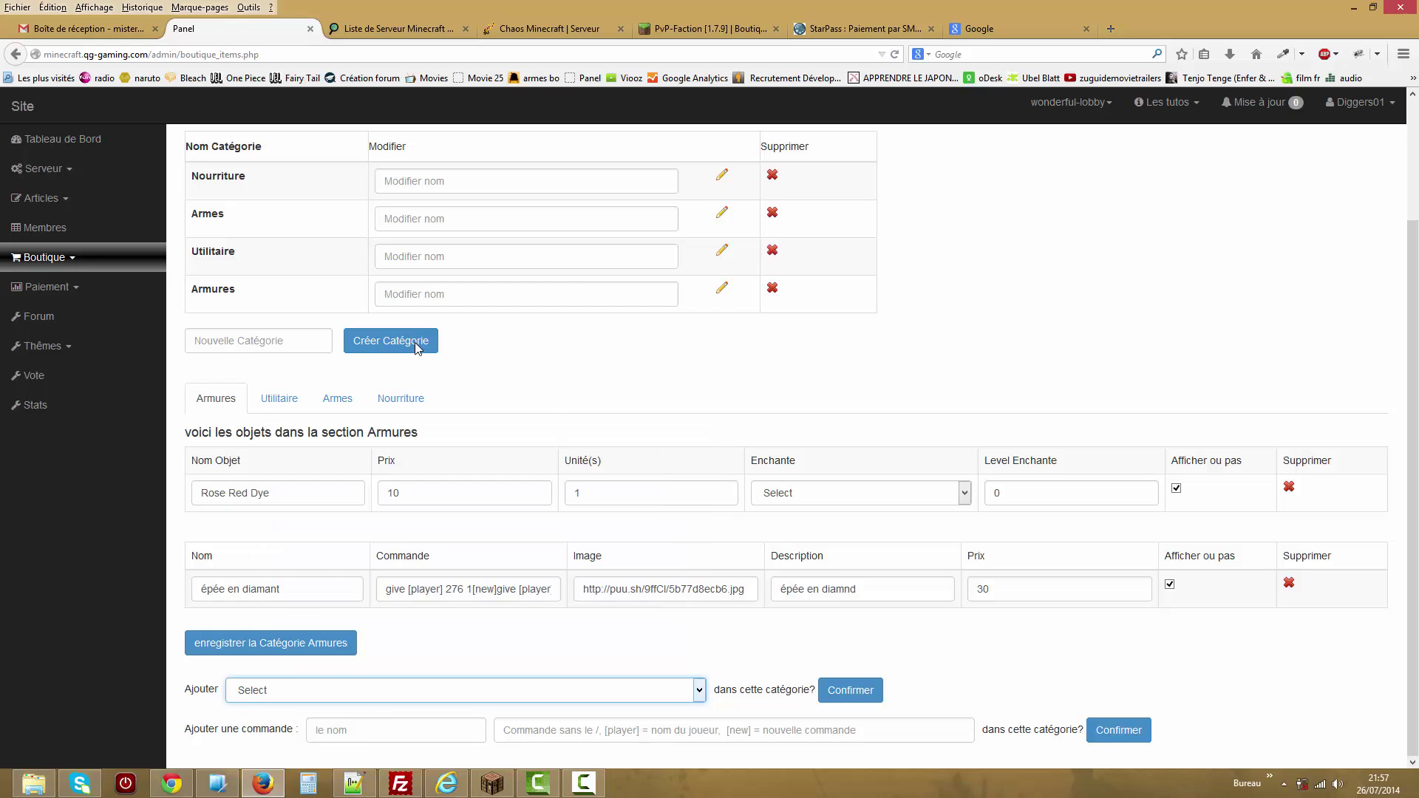
Check the item choices for a new pack, then open Les Objets Vendu.
{"action": "left_click", "coordinate": [44, 257]}
{"action": "left_click", "coordinate": [45, 317]}
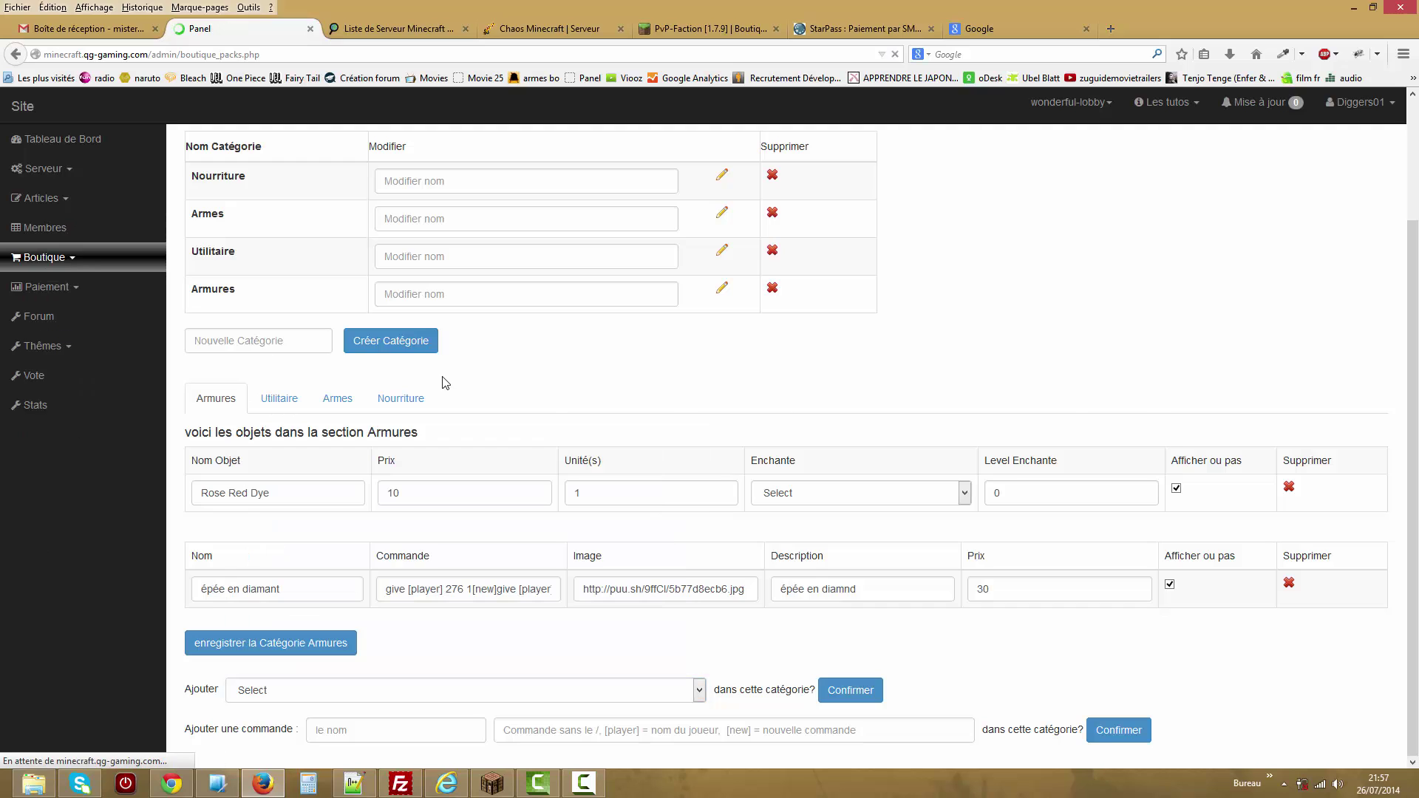
{"action": "left_click", "coordinate": [1026, 370]}
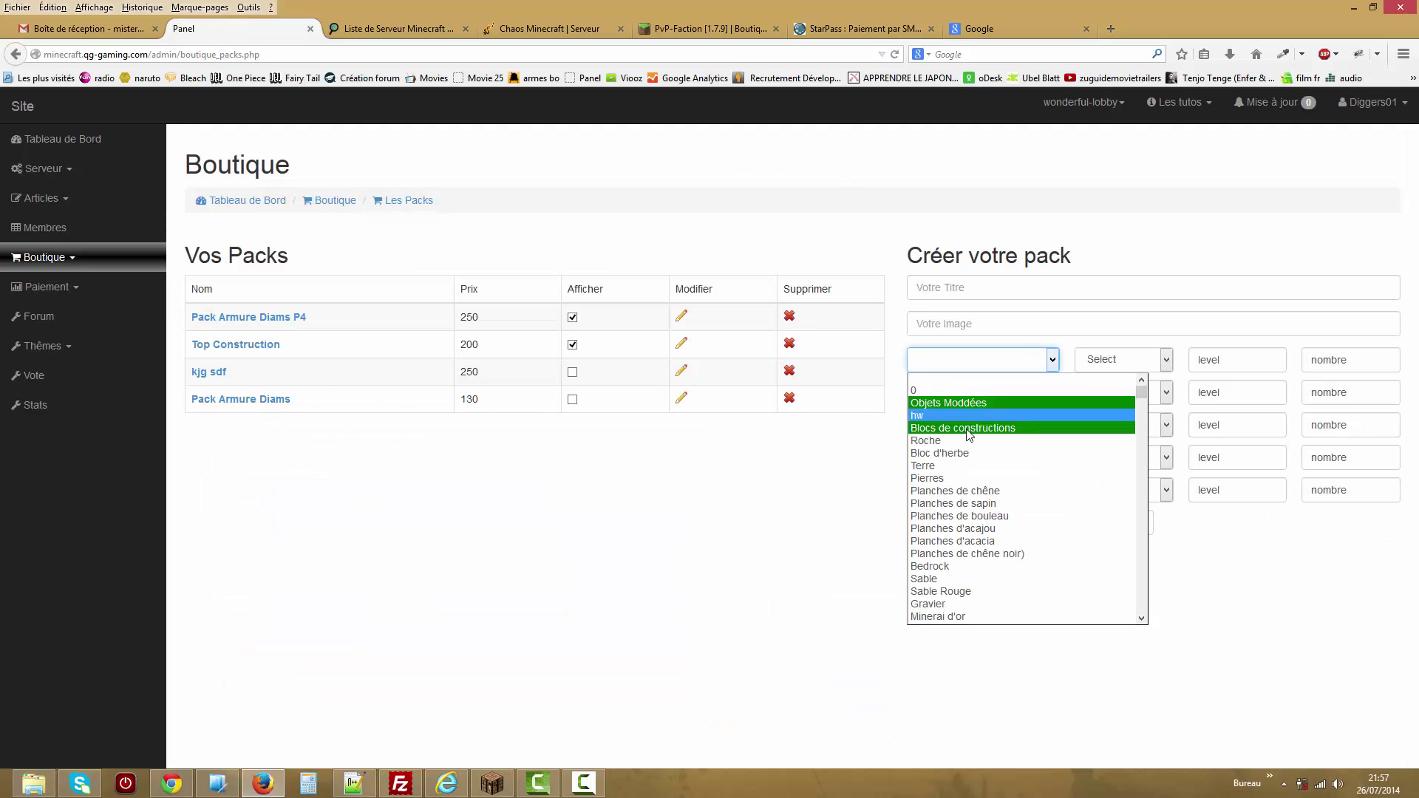
{"action": "key", "text": "Escape"}
{"action": "left_click", "coordinate": [90, 263]}
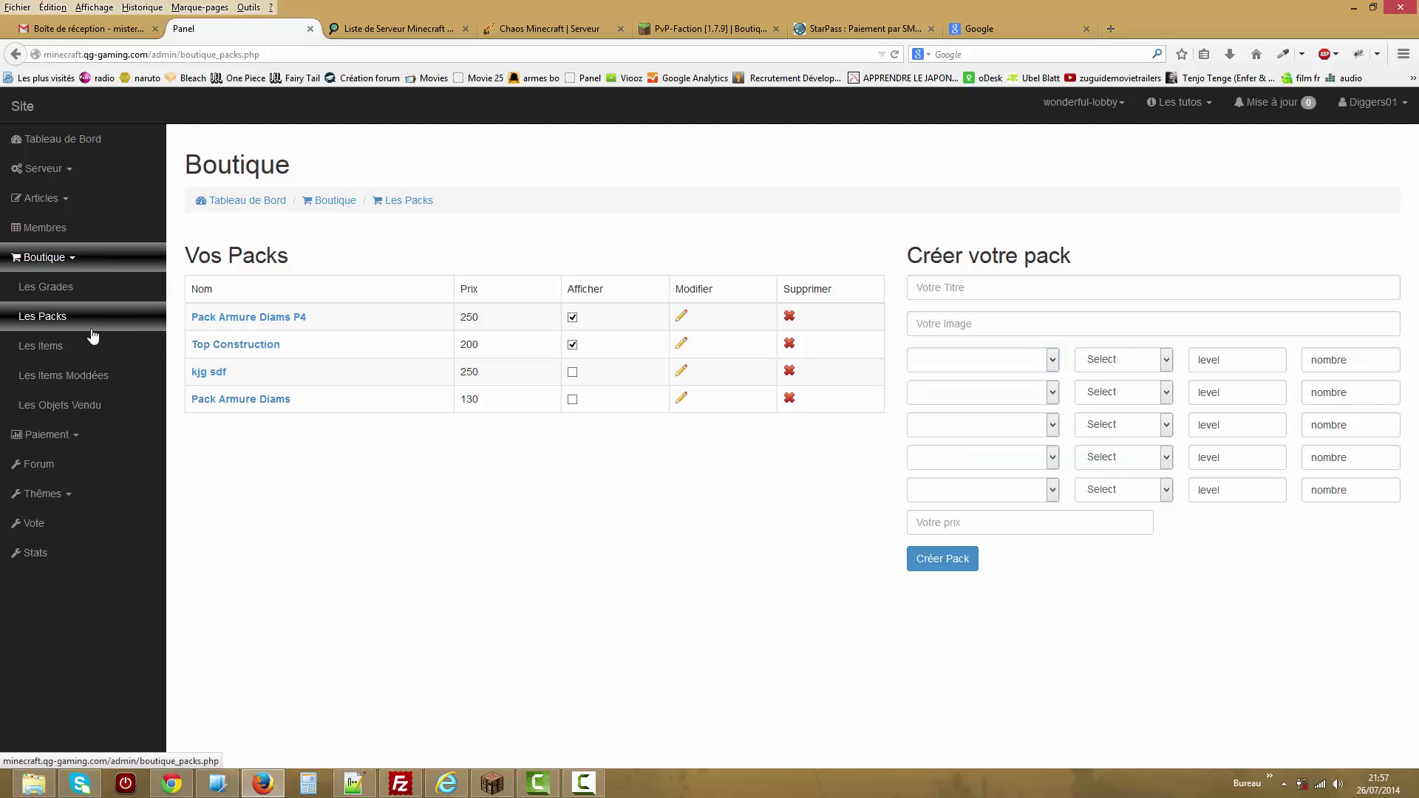
{"action": "left_click", "coordinate": [85, 406]}
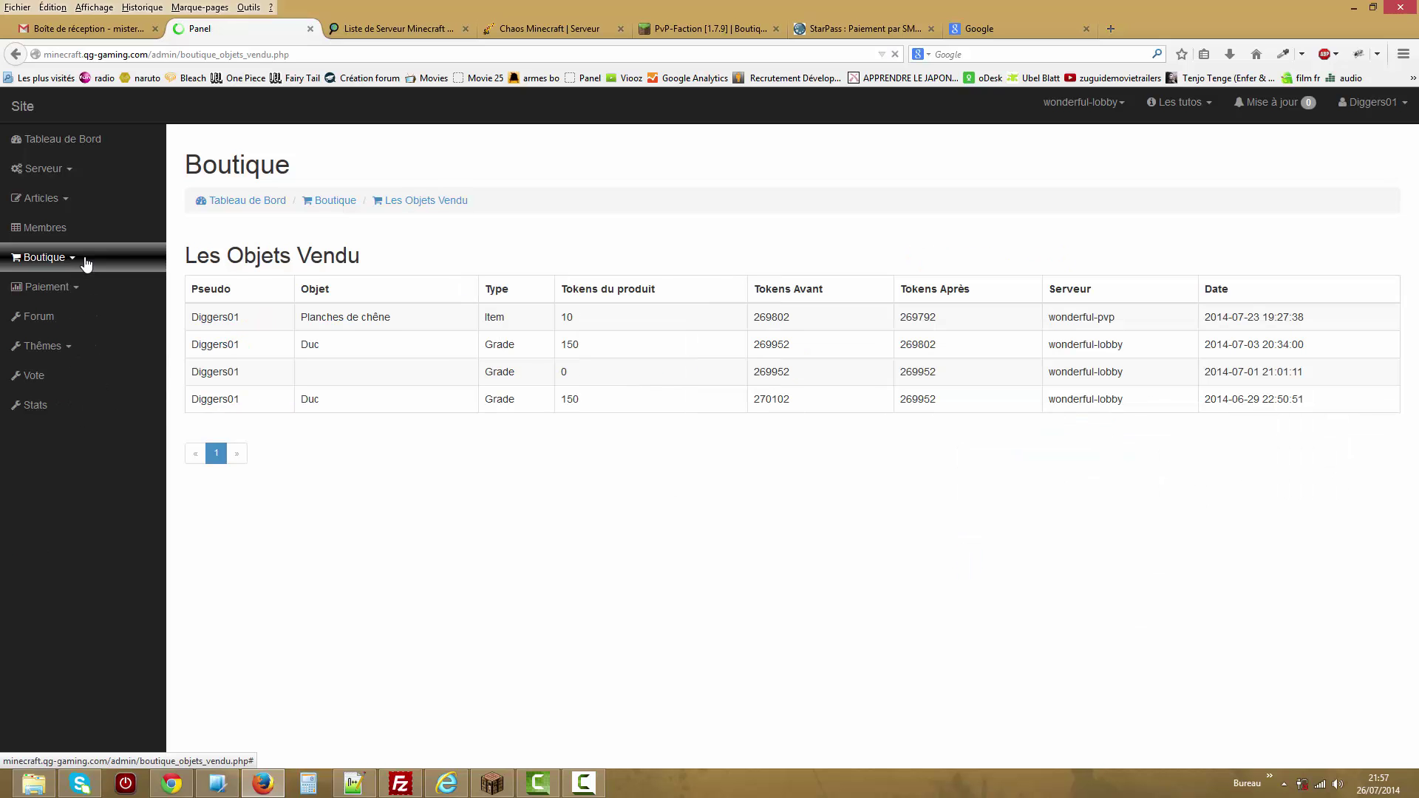
Load the hw modded item into the edit form.
{"action": "left_click", "coordinate": [90, 373]}
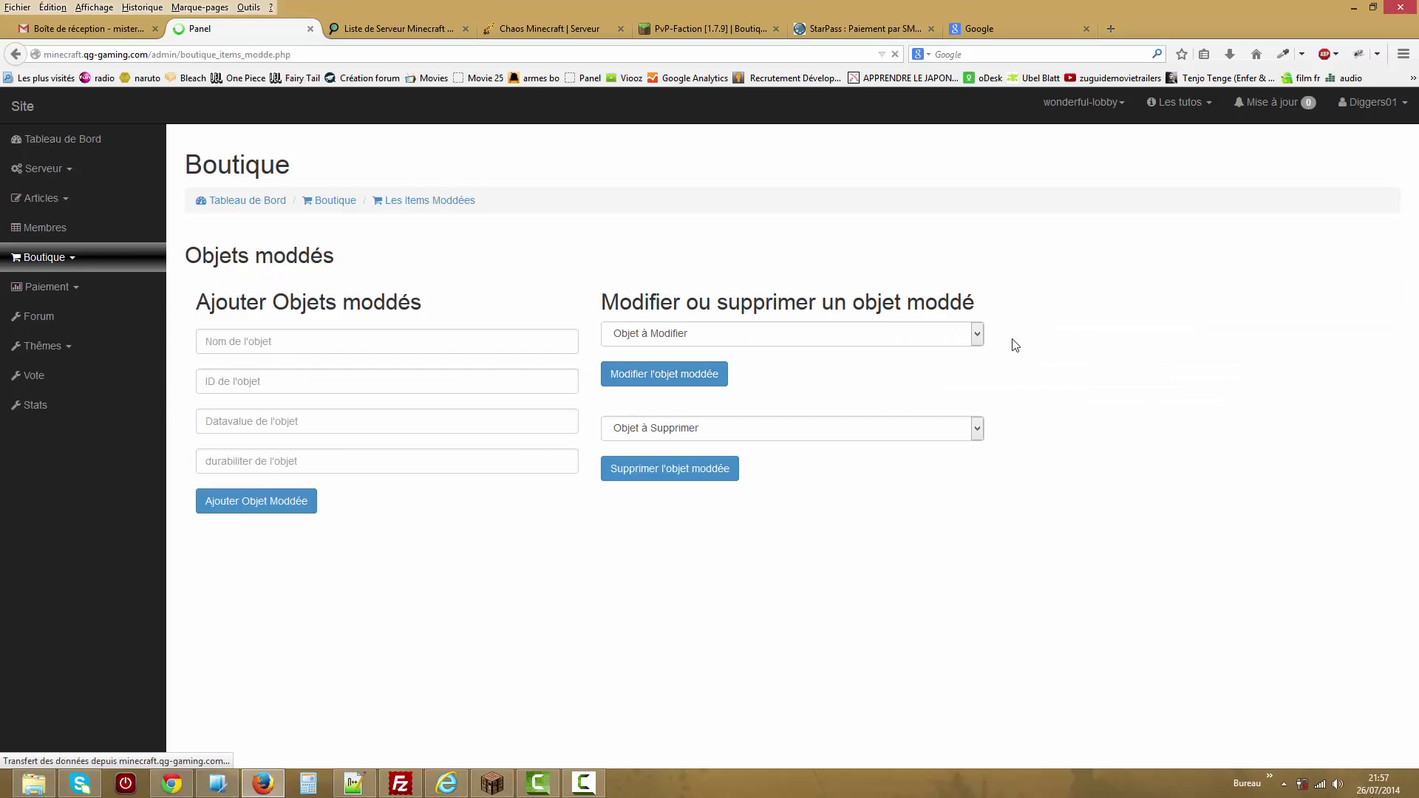
{"action": "left_click", "coordinate": [665, 342]}
{"action": "left_click", "coordinate": [663, 367]}
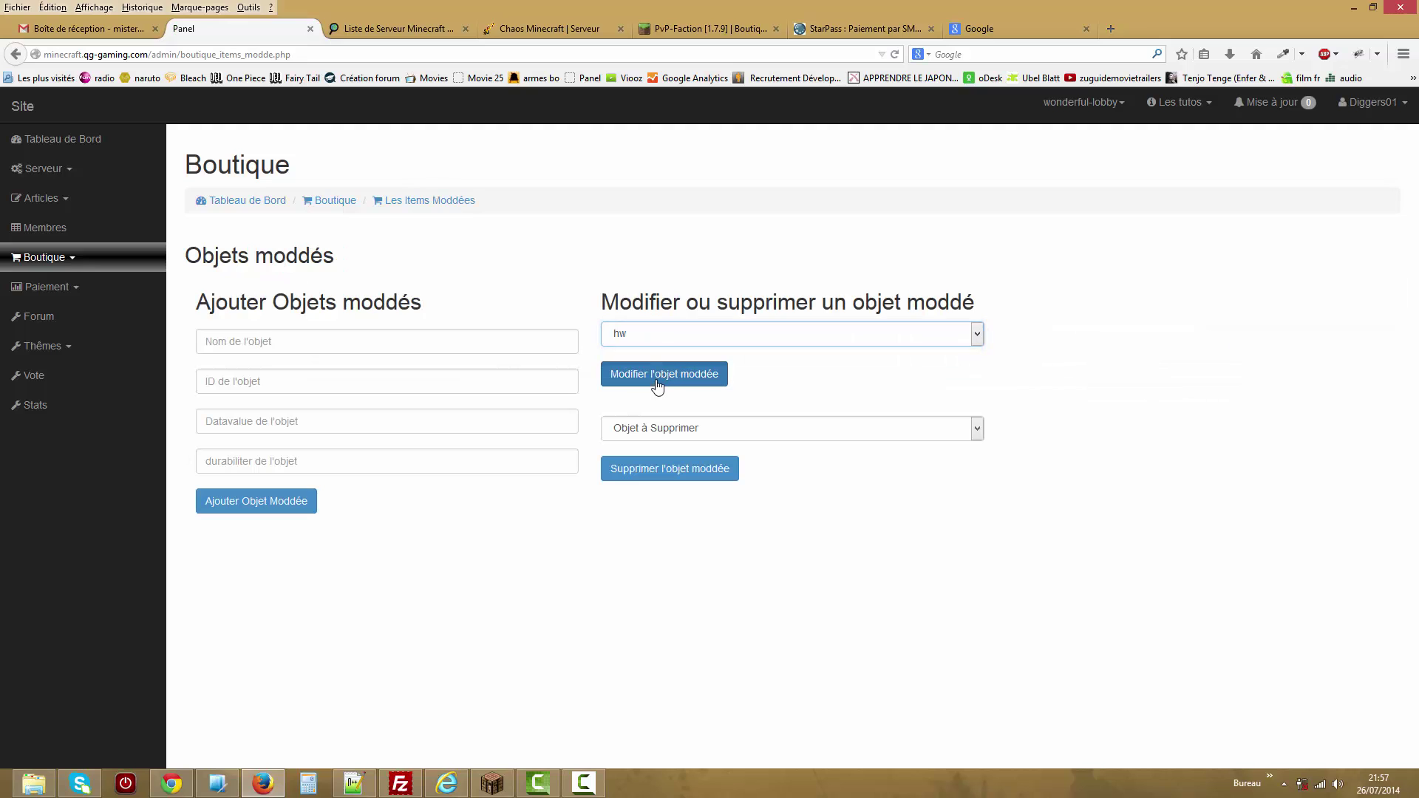
{"action": "left_click", "coordinate": [663, 372]}
Delete hw under Objet à Supprimer and return to Les Objets Vendu.
{"action": "left_click", "coordinate": [673, 429]}
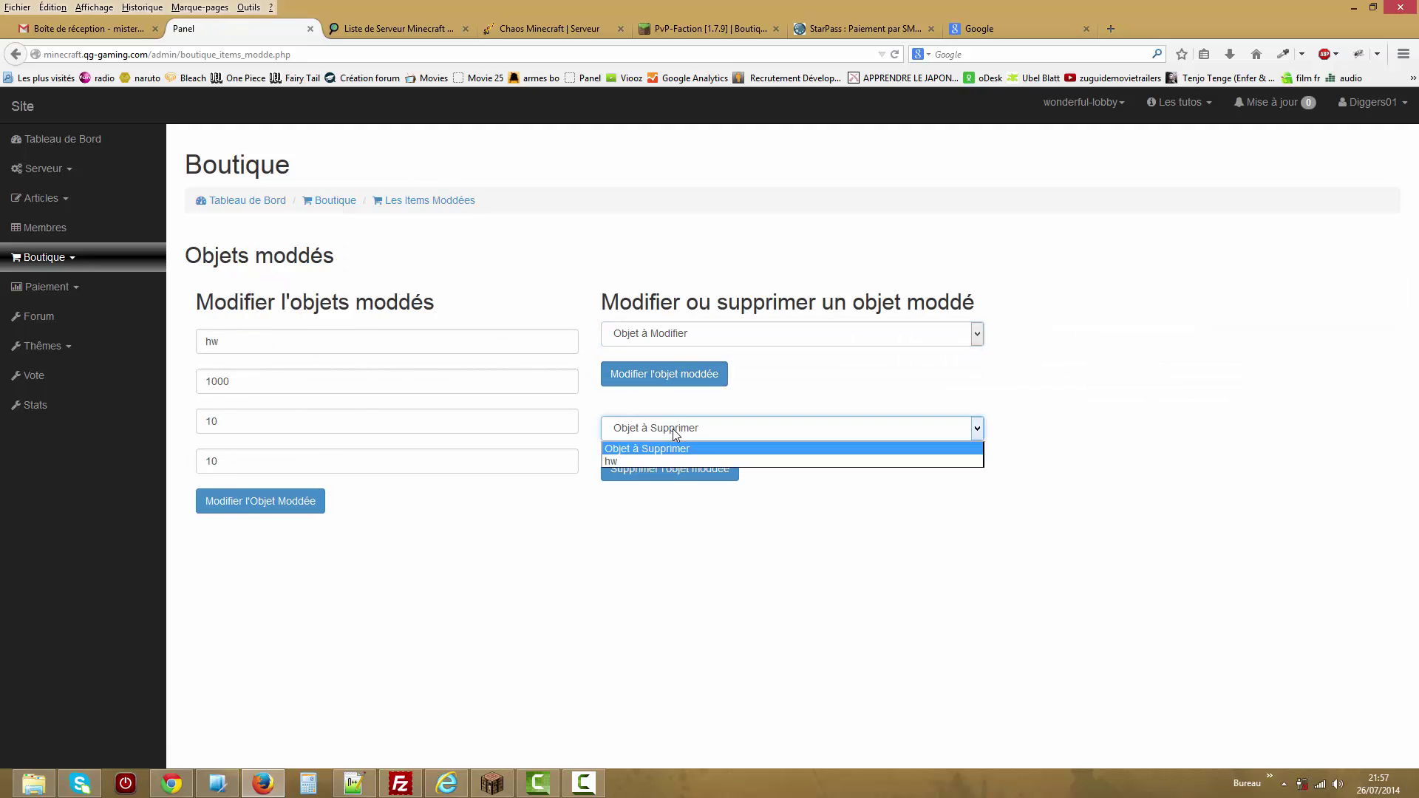
{"action": "left_click", "coordinate": [673, 460]}
{"action": "left_click", "coordinate": [678, 481]}
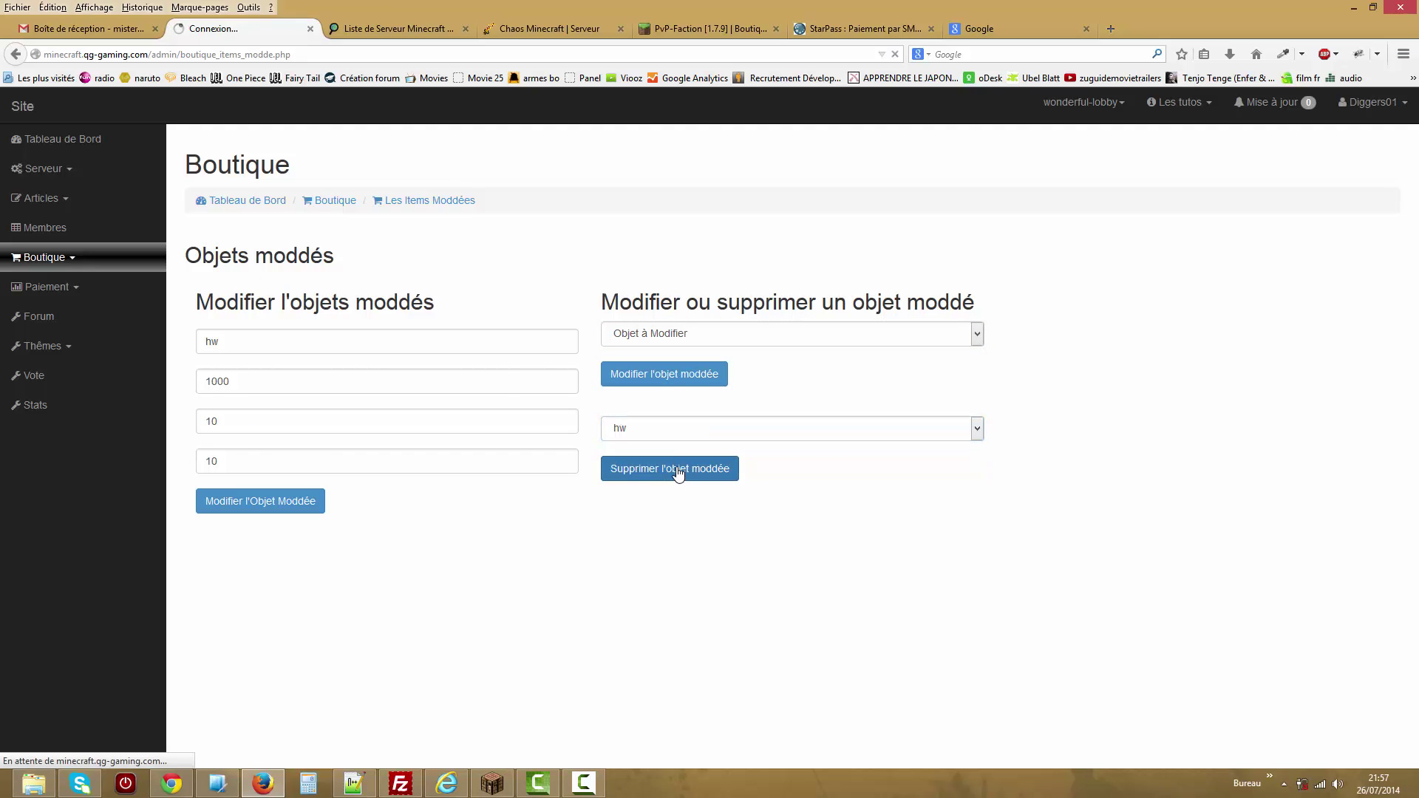
{"action": "left_click", "coordinate": [668, 434]}
{"action": "left_click", "coordinate": [423, 548]}
{"action": "left_click", "coordinate": [65, 262]}
{"action": "left_click", "coordinate": [65, 406]}
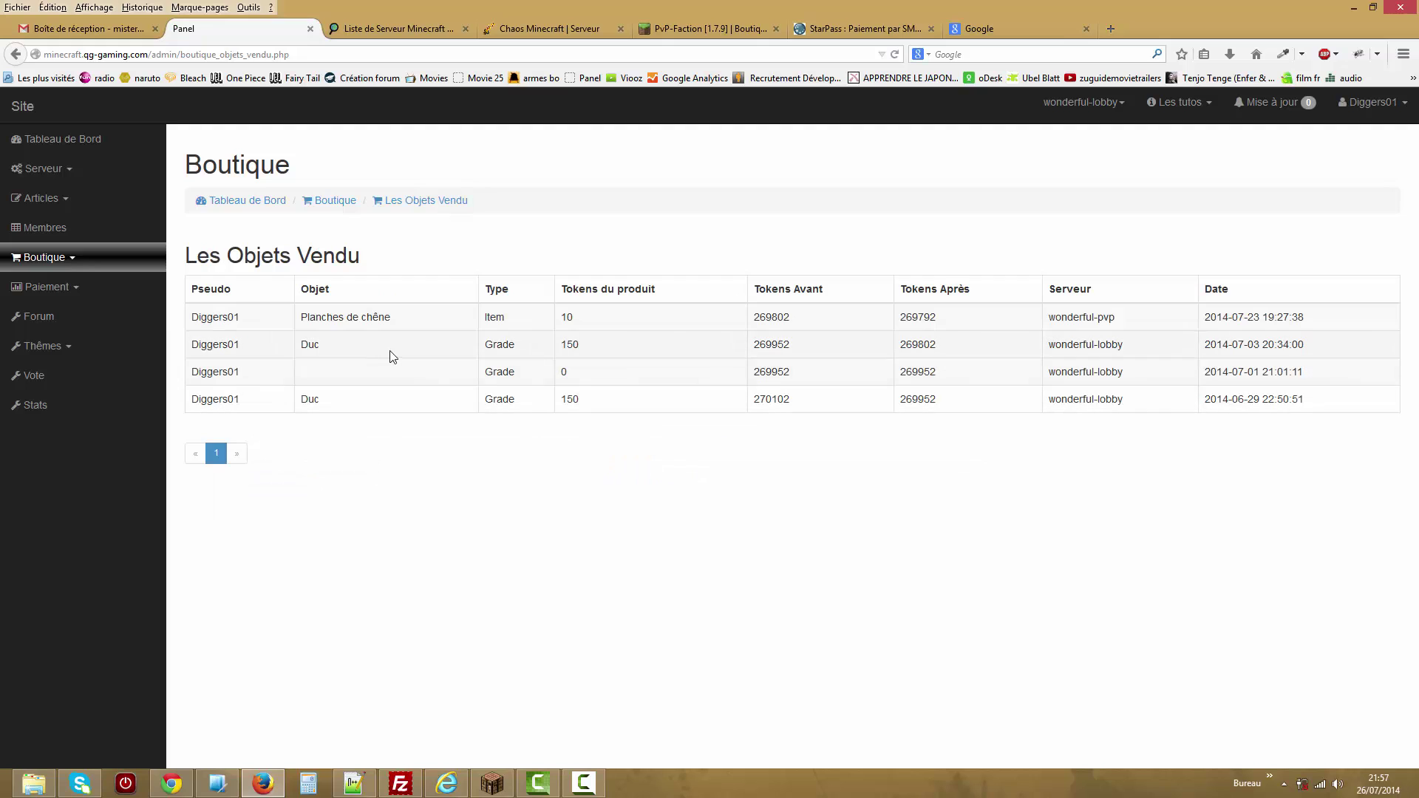
{"action": "left_click_drag", "start_coordinate": [384, 316], "coordinate": [191, 319]}
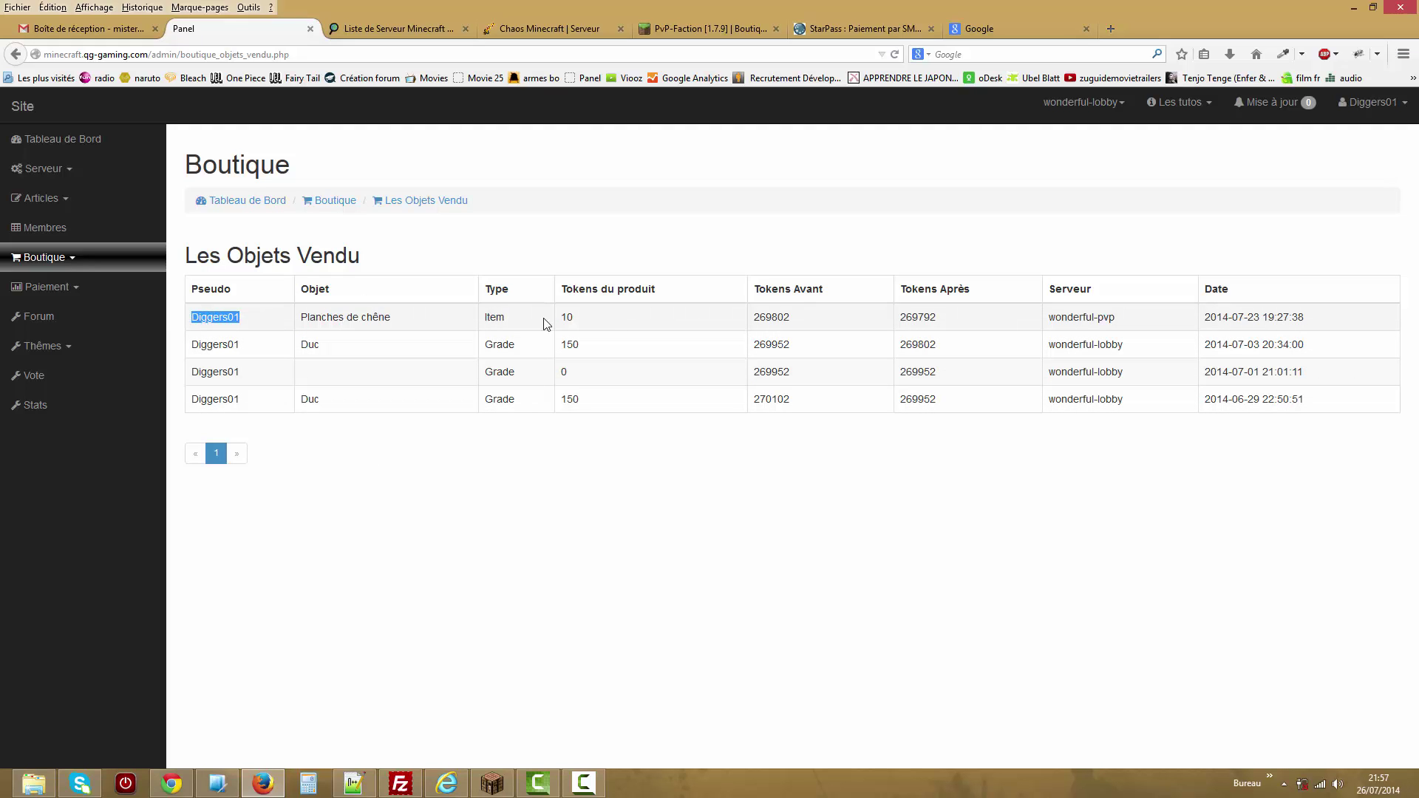
{"action": "left_click_drag", "start_coordinate": [509, 318], "coordinate": [485, 317]}
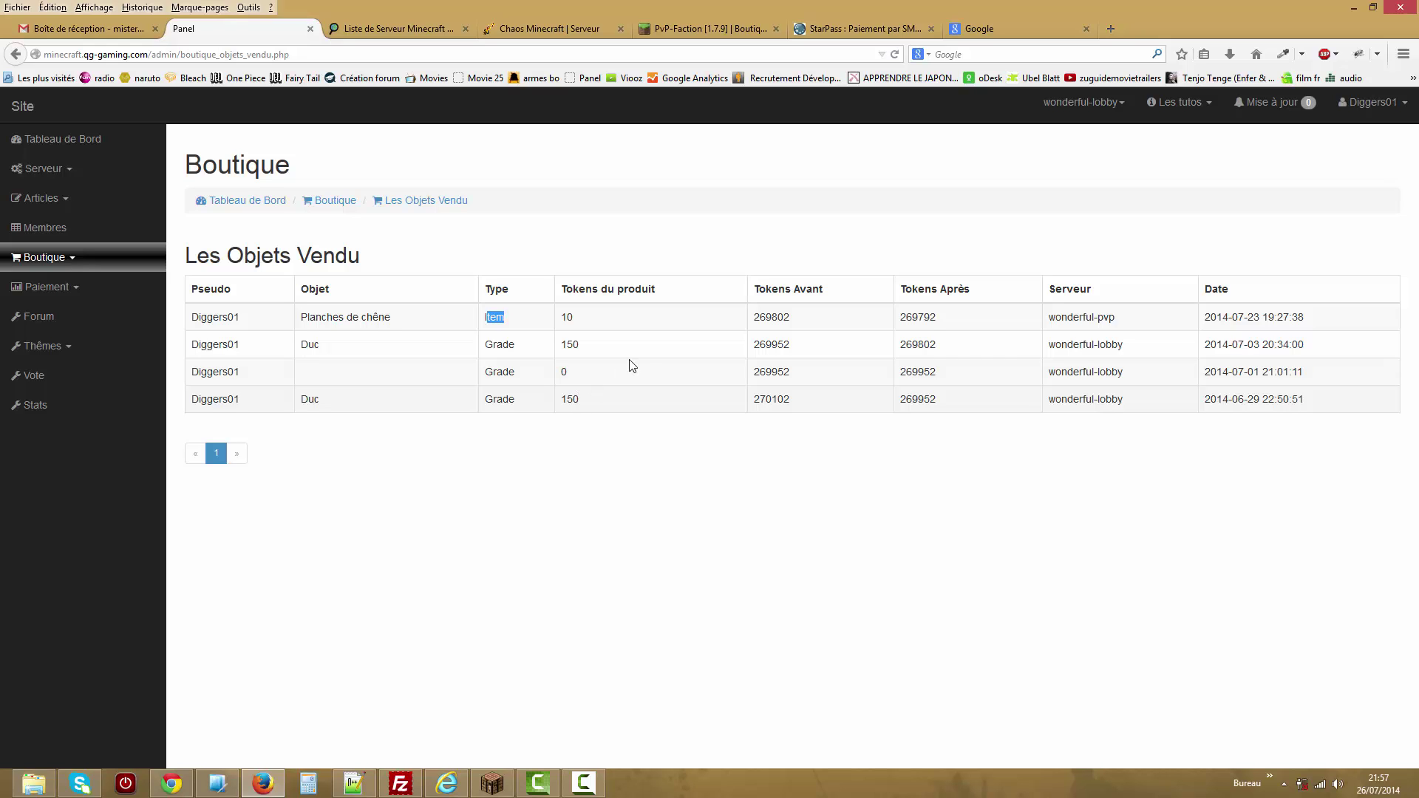
{"action": "left_click_drag", "start_coordinate": [586, 317], "coordinate": [563, 317]}
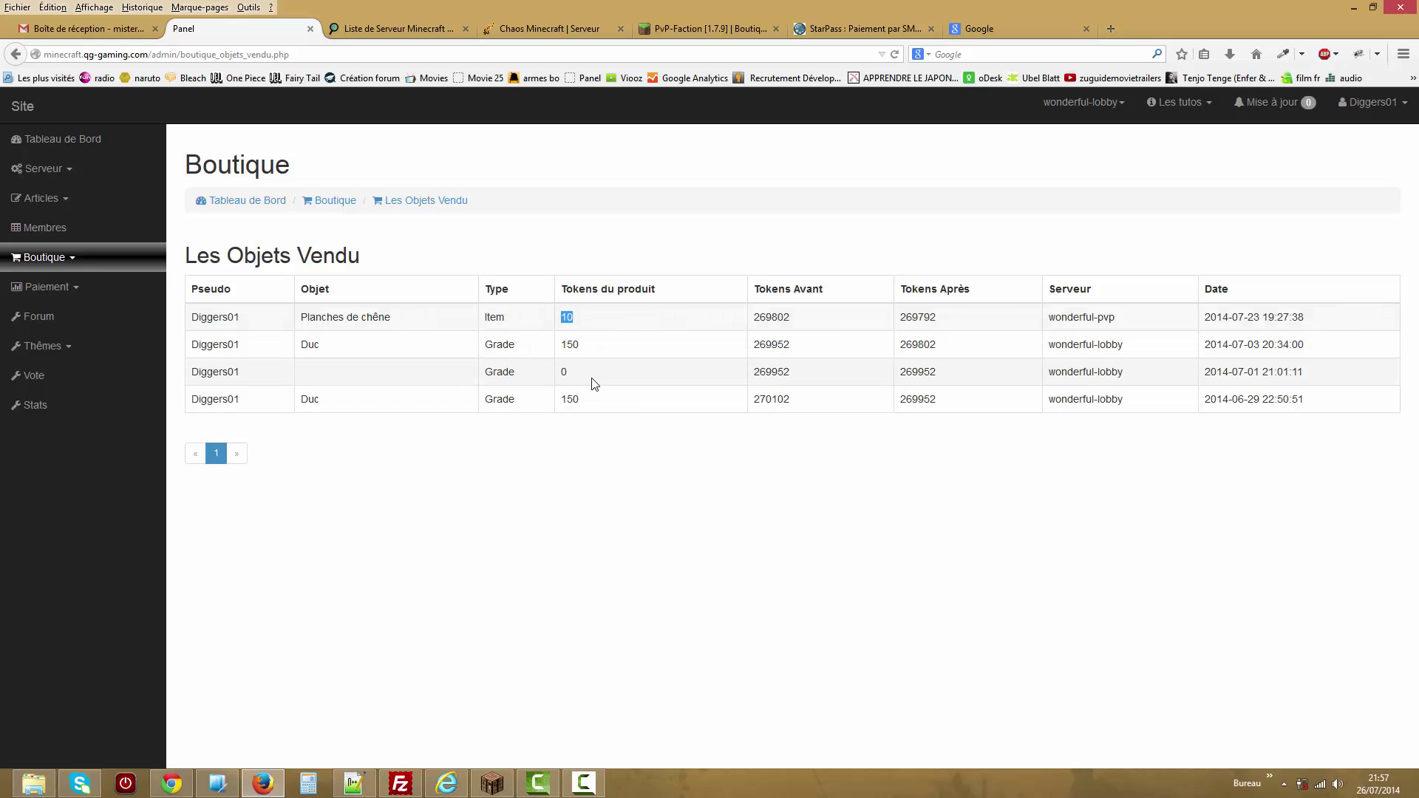
{"action": "left_click_drag", "start_coordinate": [806, 318], "coordinate": [760, 313]}
{"action": "left_click_drag", "start_coordinate": [947, 319], "coordinate": [932, 317]}
{"action": "left_click_drag", "start_coordinate": [1120, 319], "coordinate": [1055, 313]}
{"action": "left_click_drag", "start_coordinate": [1333, 322], "coordinate": [1207, 325]}
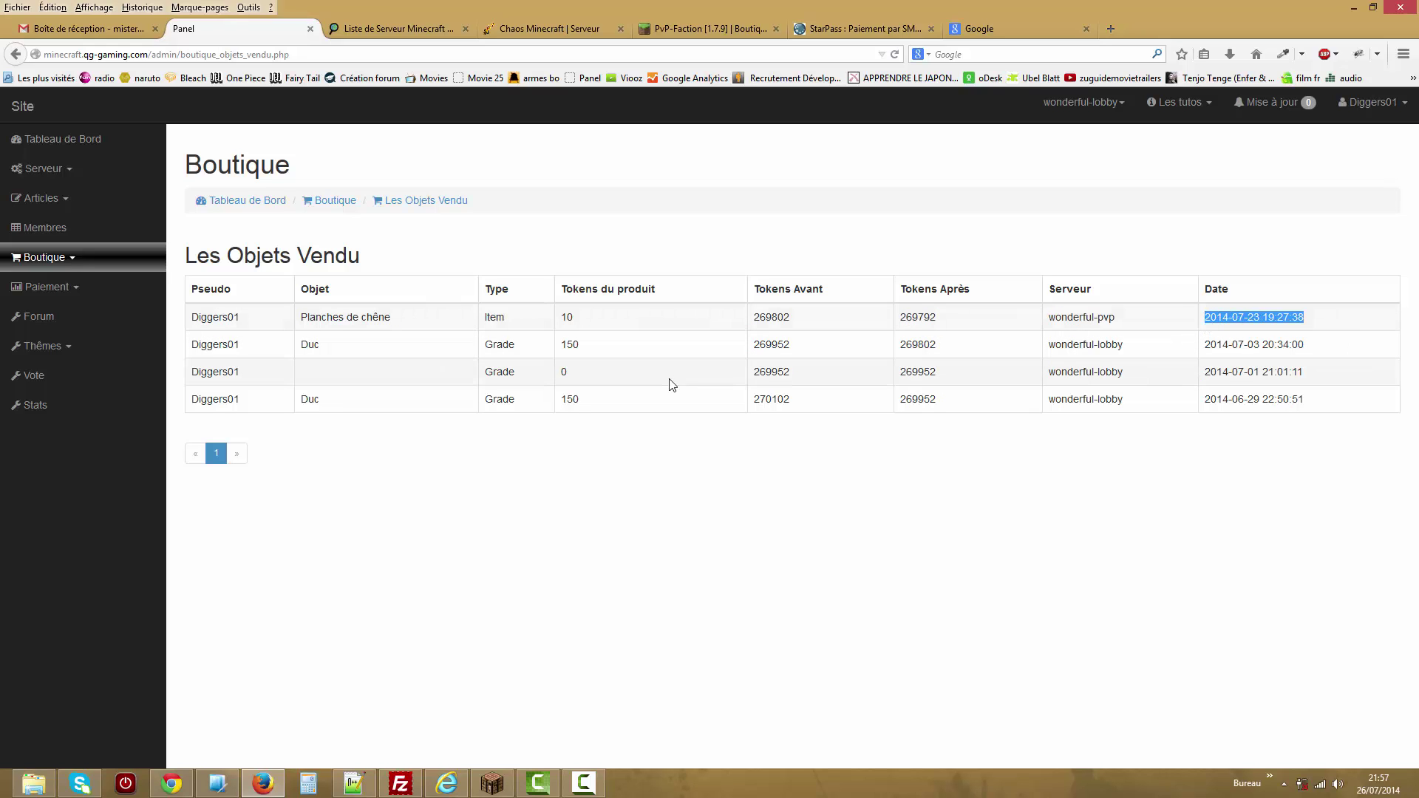
{"action": "left_click", "coordinate": [57, 261]}
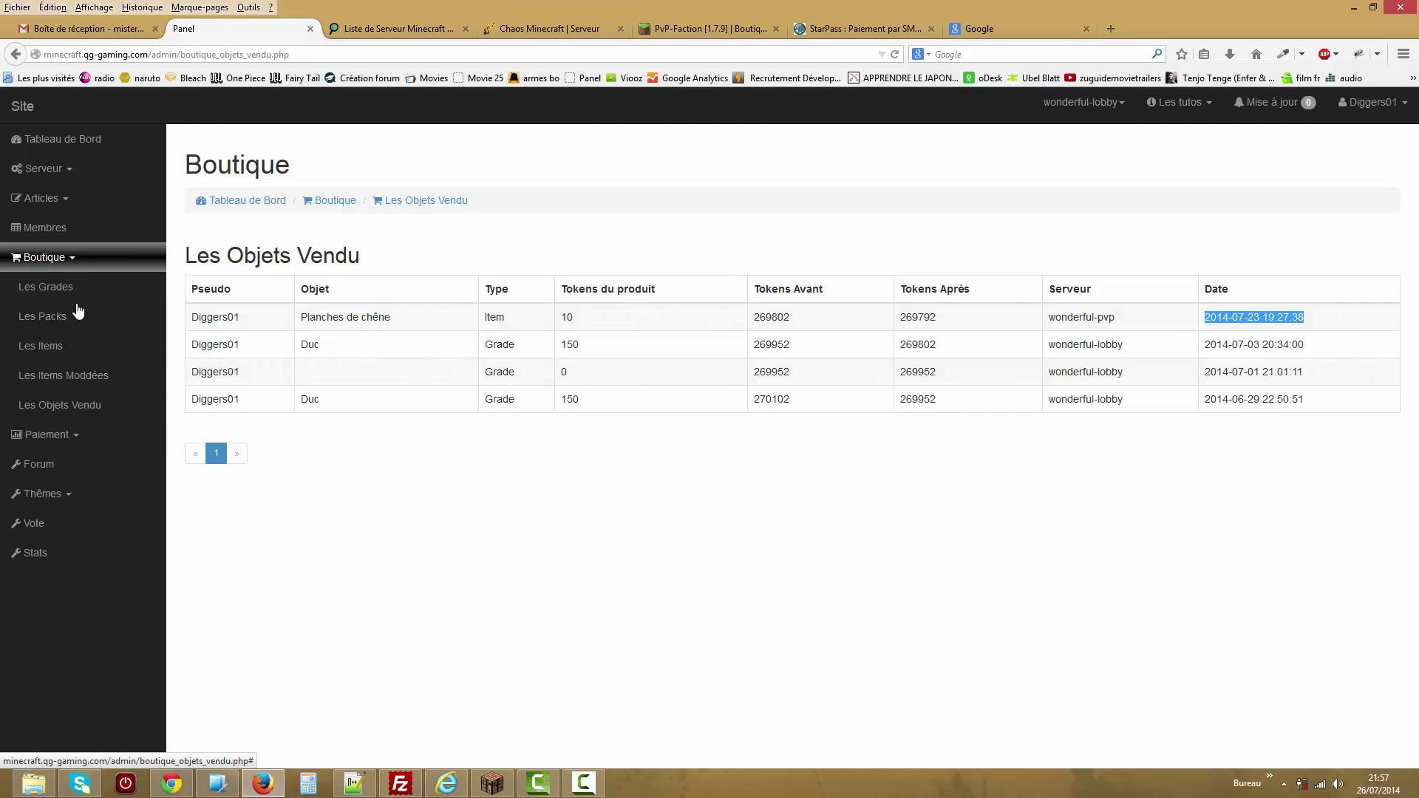
{"action": "left_click", "coordinate": [87, 444]}
View the StarPass settings and its money-per-StarPass field, then open Configuration Paypal.
{"action": "left_click", "coordinate": [111, 317]}
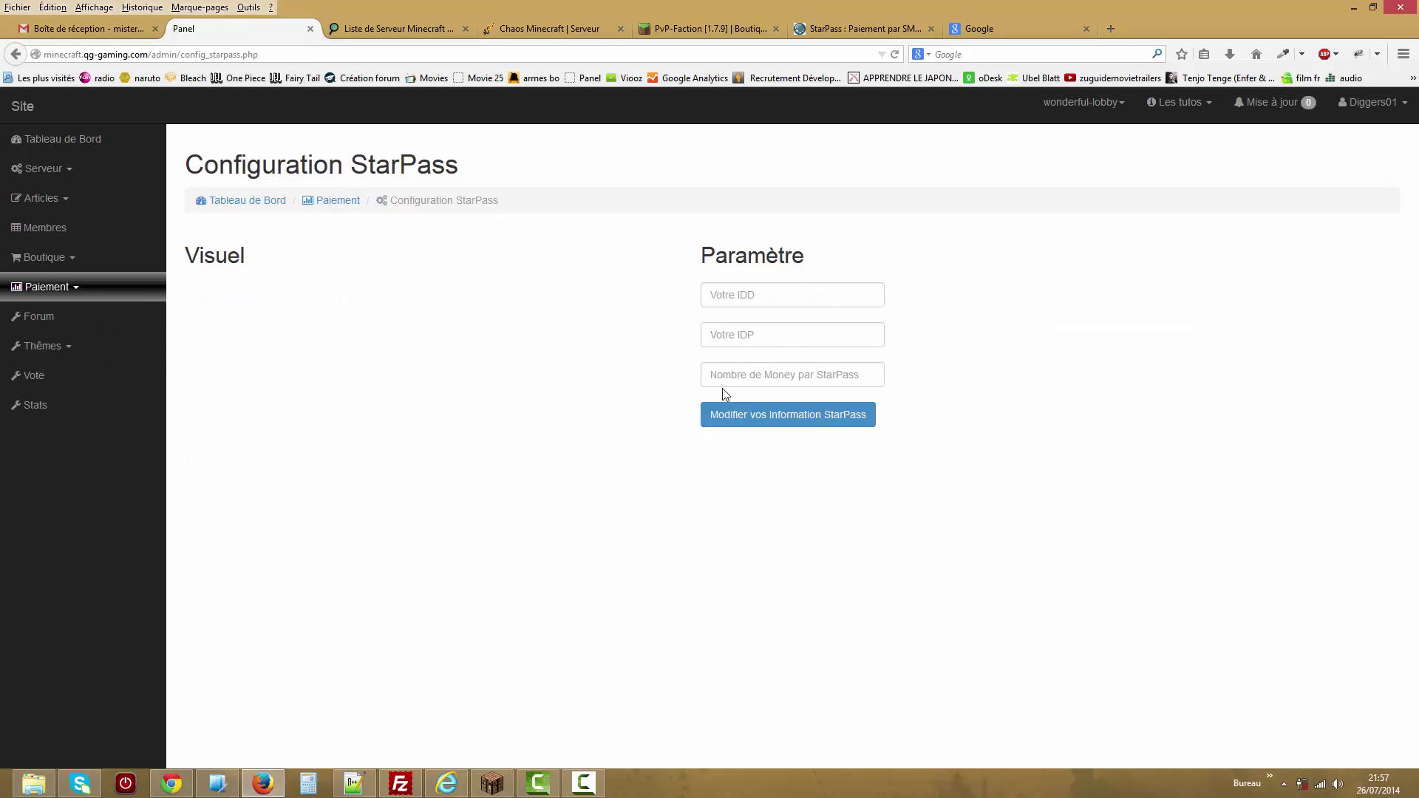
{"action": "left_click", "coordinate": [785, 373]}
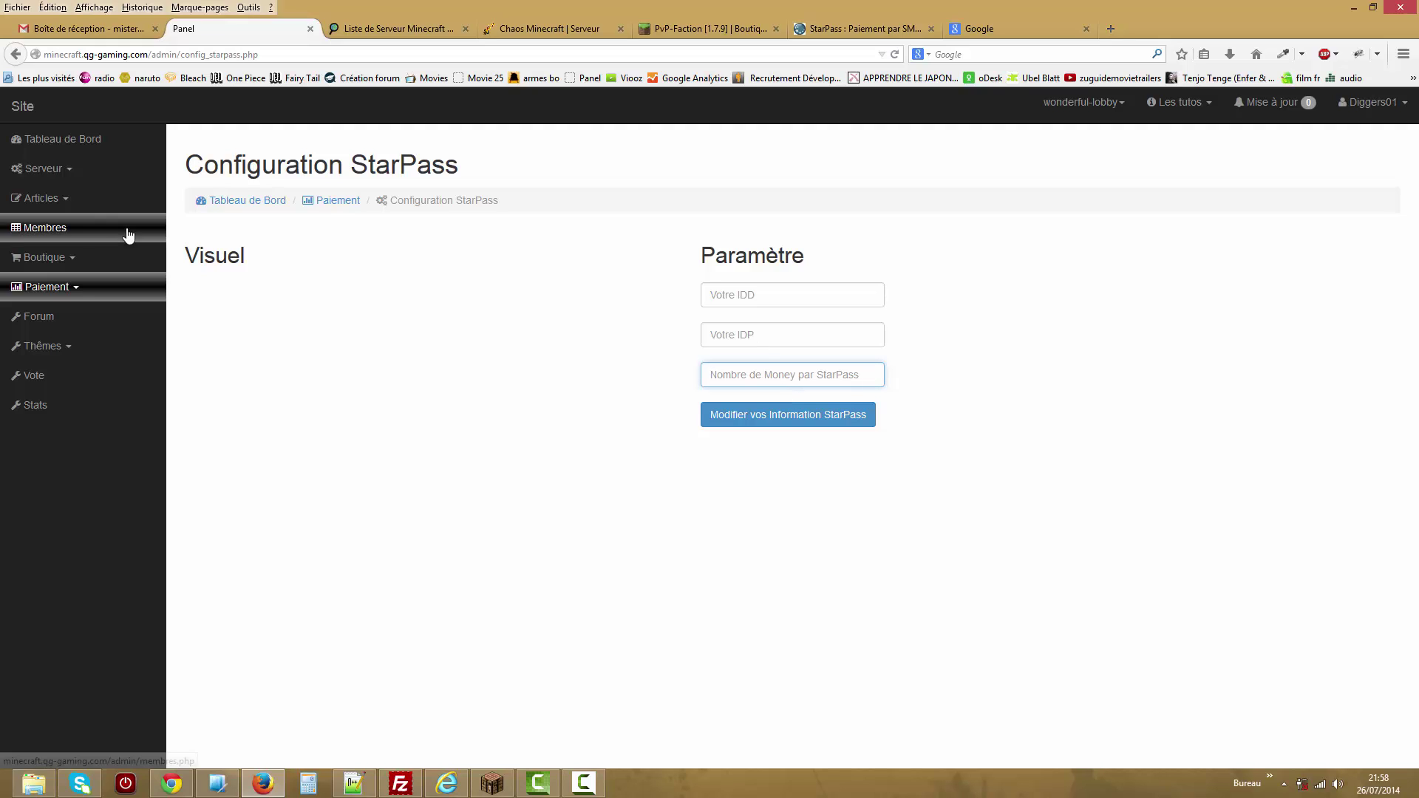
{"action": "left_click", "coordinate": [88, 289]}
{"action": "left_click", "coordinate": [99, 347]}
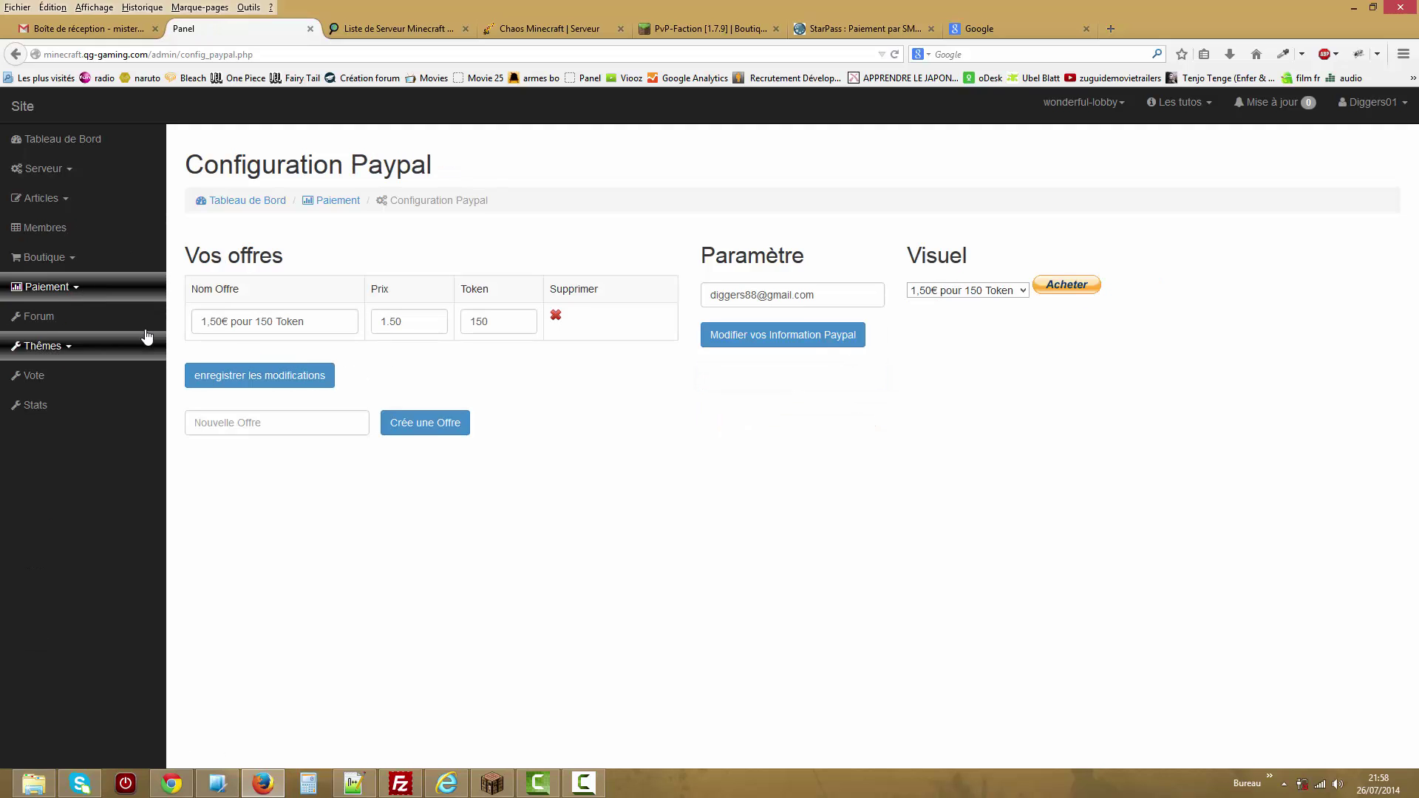
{"action": "left_click", "coordinate": [307, 426]}
{"action": "type", "text": "sdfgsdfg"}
{"action": "left_click", "coordinate": [417, 432]}
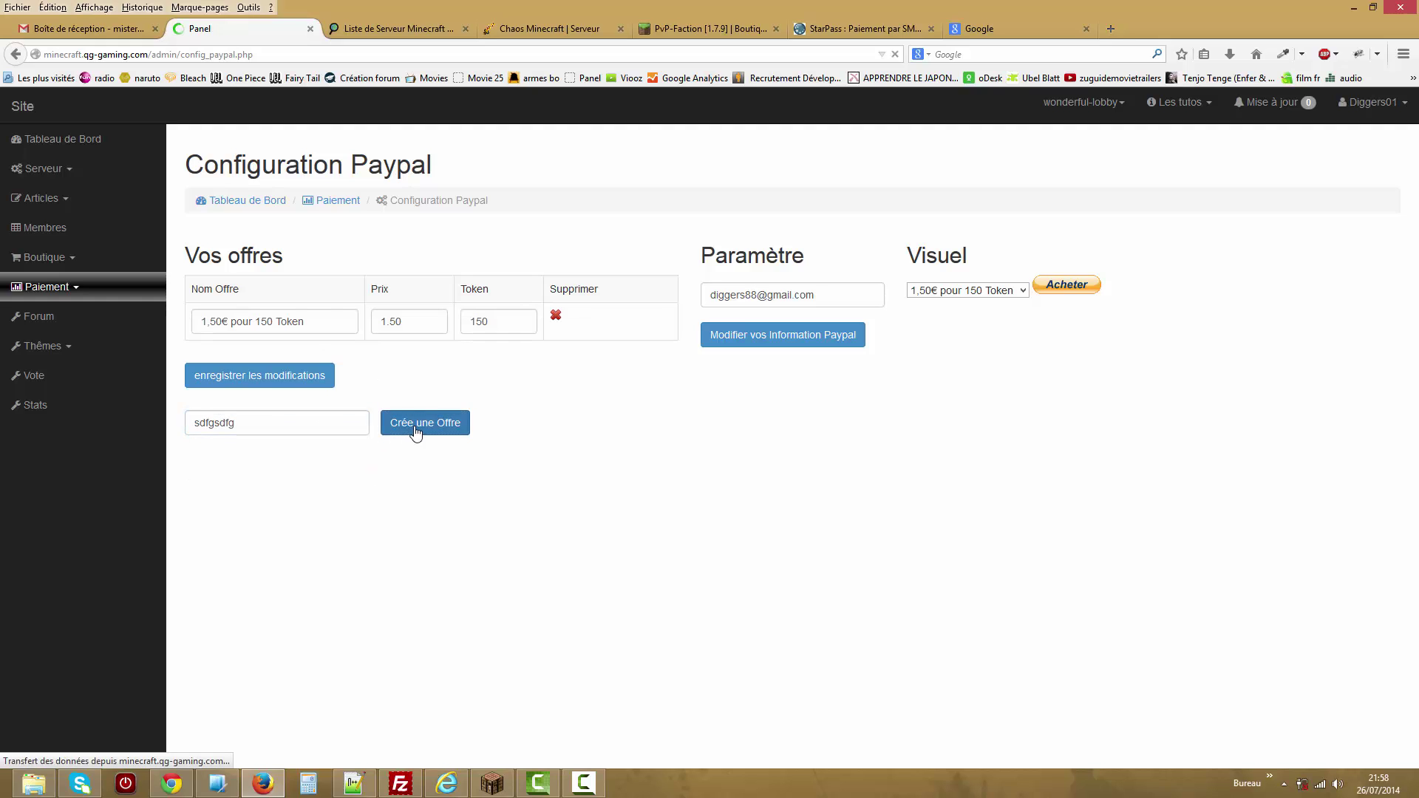
{"action": "left_click", "coordinate": [408, 322]}
{"action": "type", "text": ".0"}
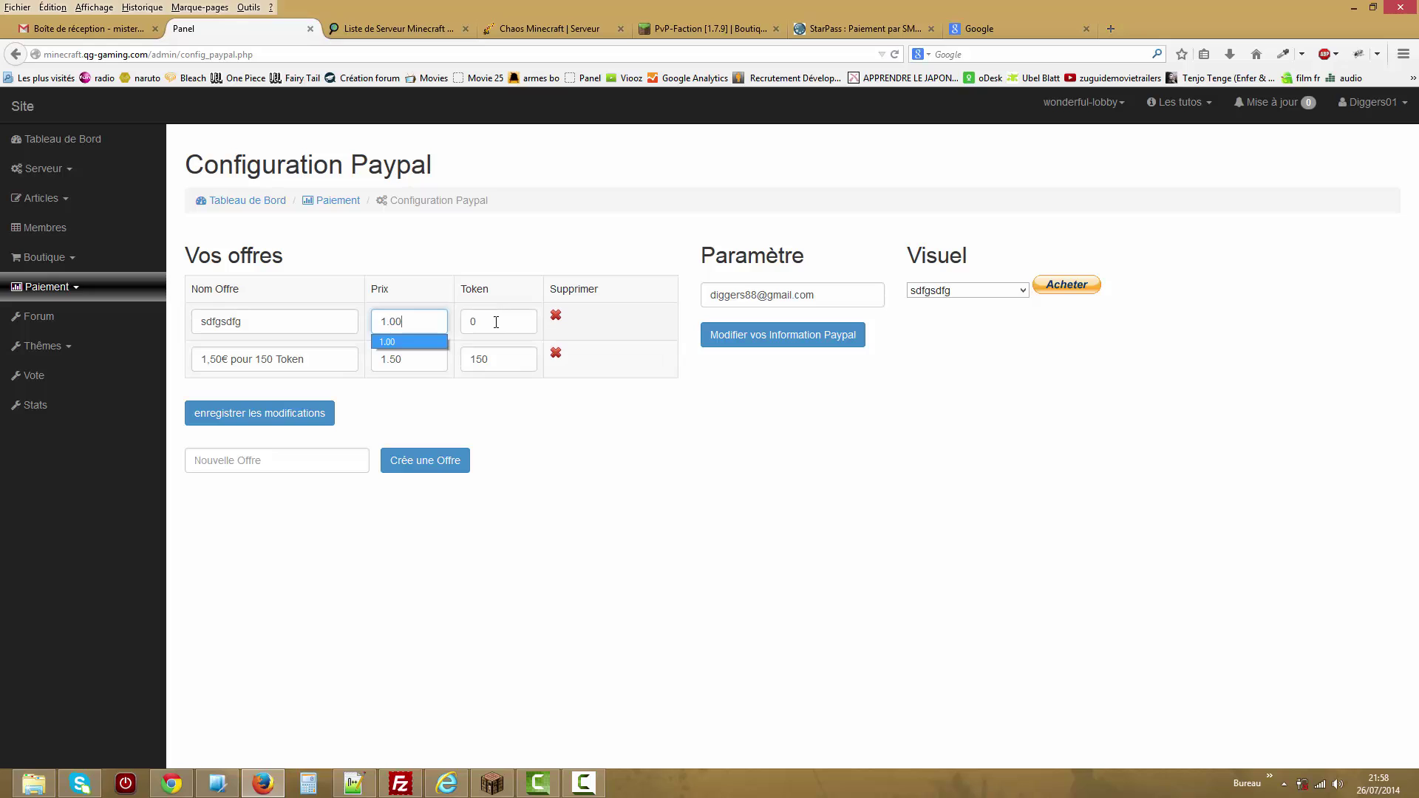
{"action": "left_click", "coordinate": [494, 326]}
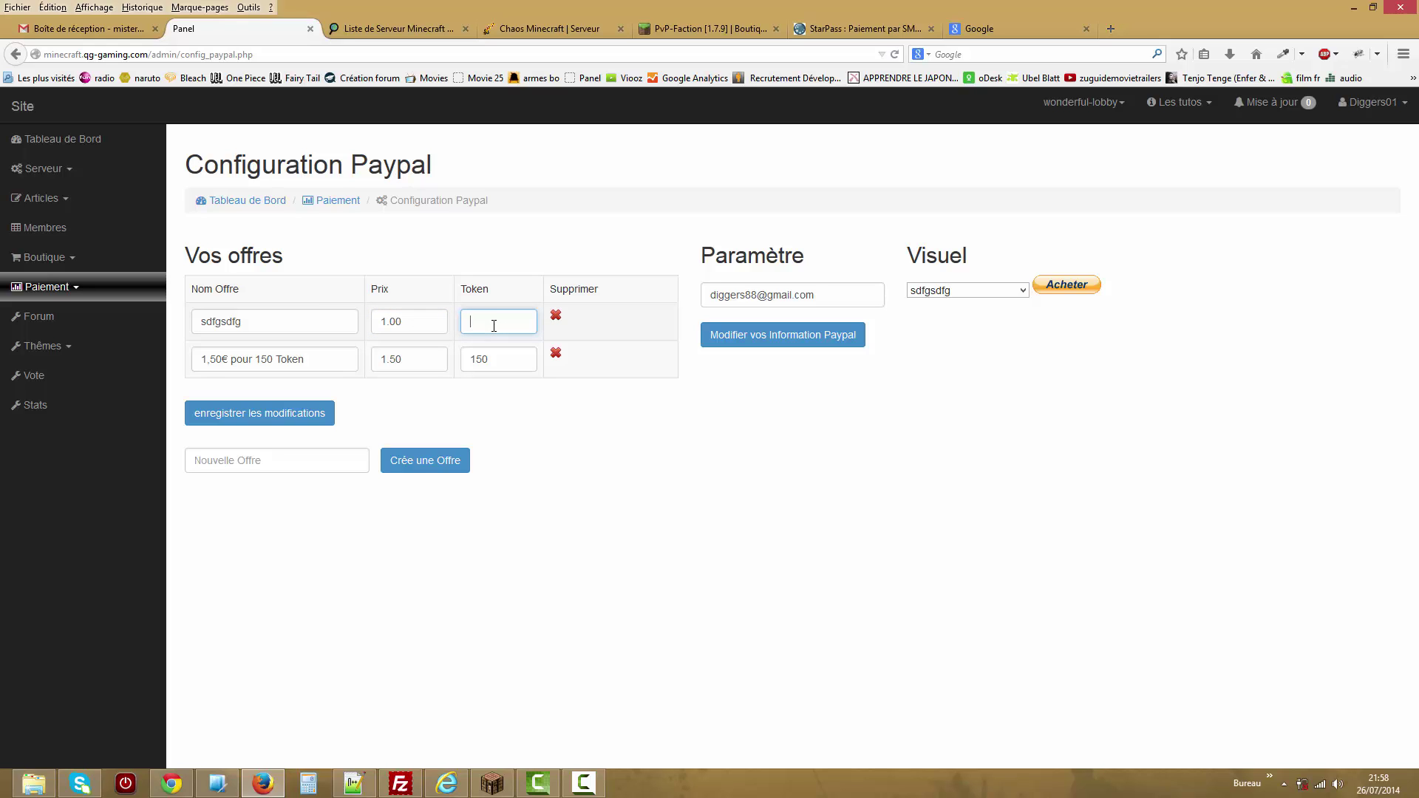
{"action": "left_click", "coordinate": [492, 255]}
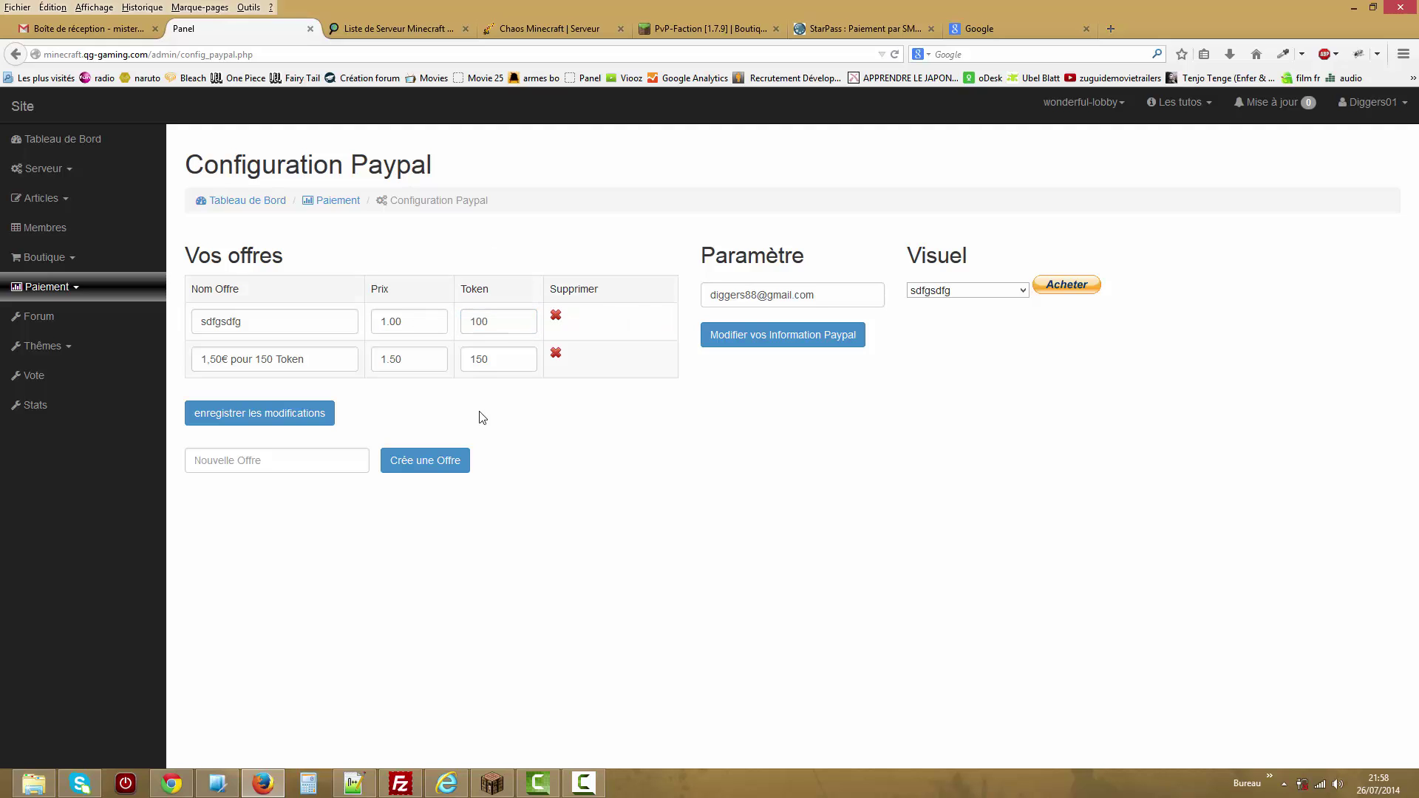
{"action": "left_click", "coordinate": [285, 414]}
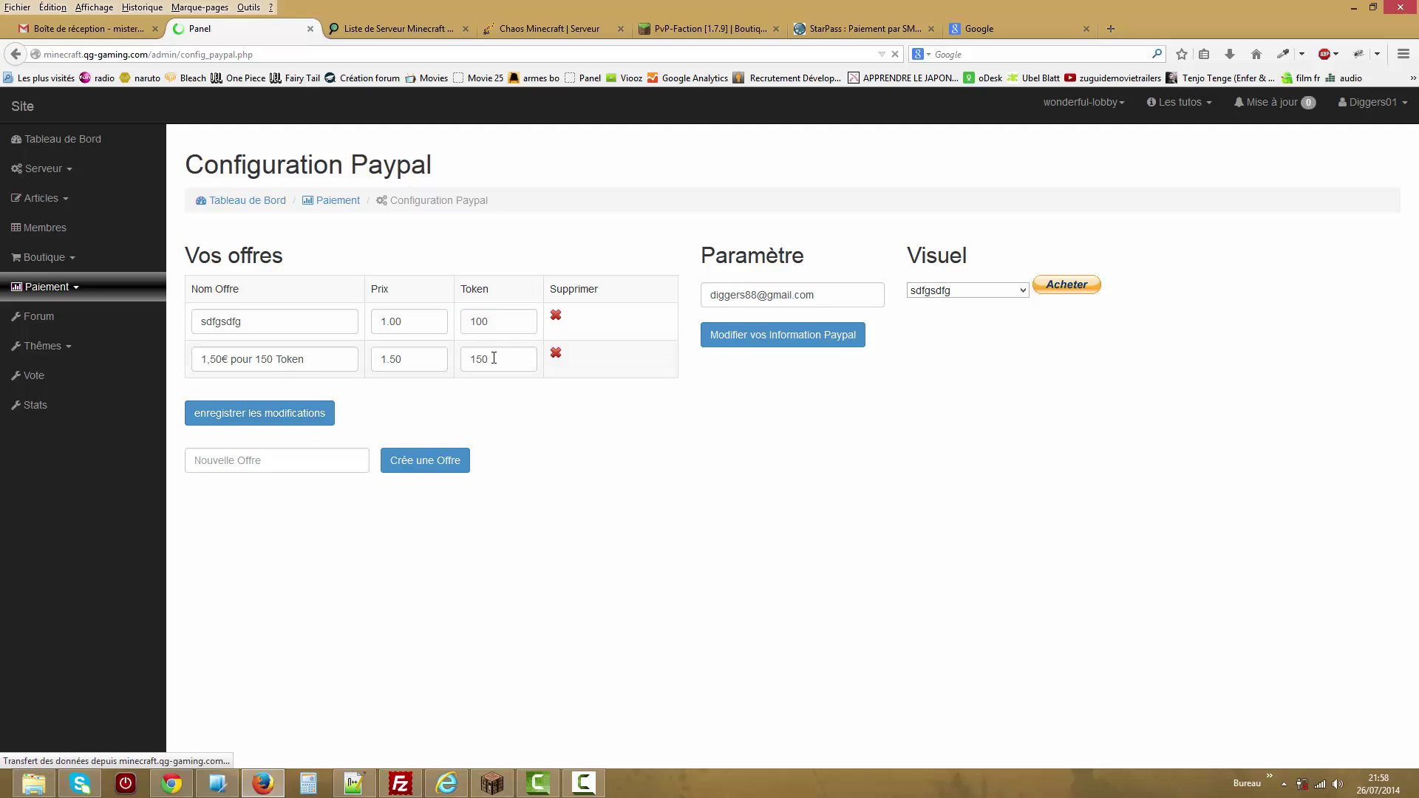
{"action": "left_click", "coordinate": [976, 292]}
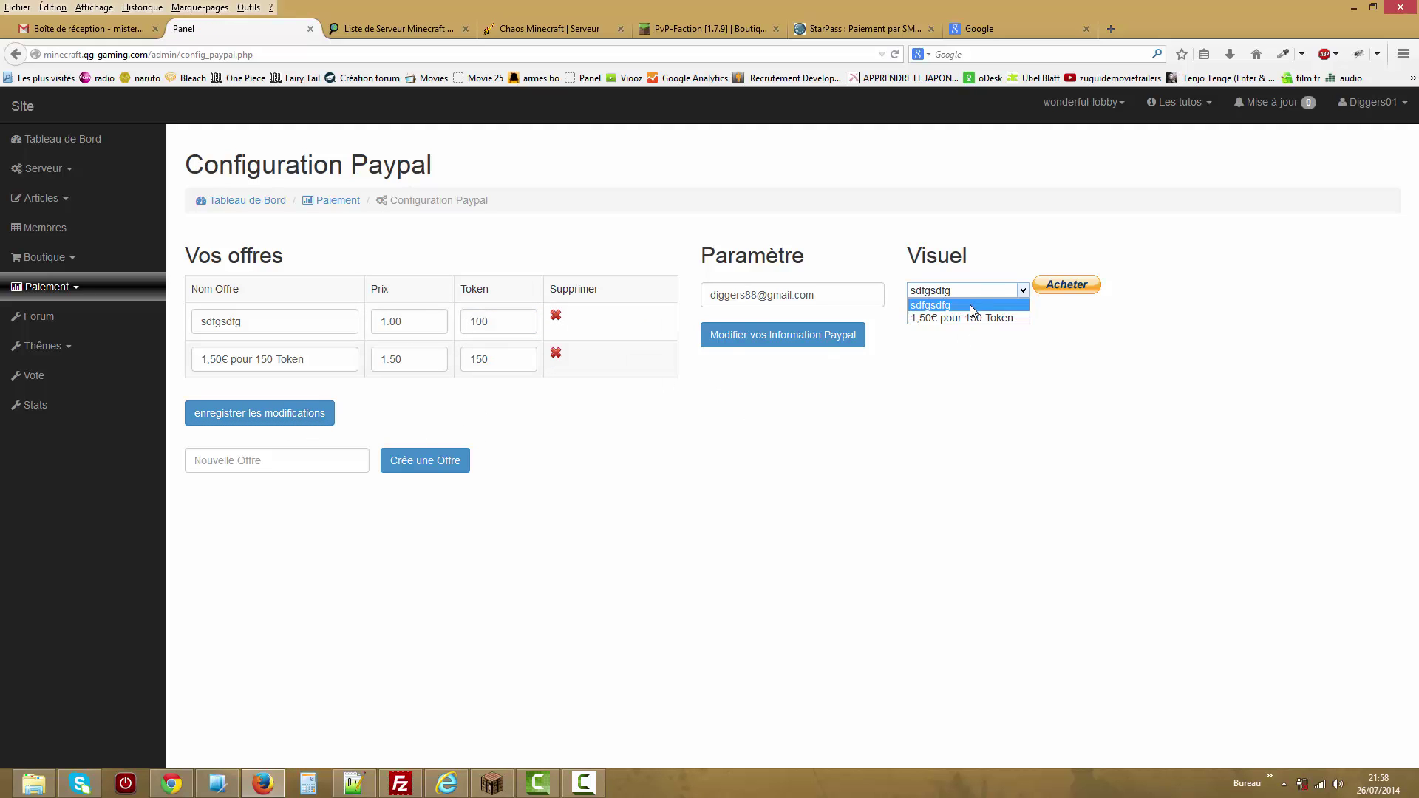
{"action": "left_click", "coordinate": [970, 304]}
{"action": "left_click", "coordinate": [556, 316]}
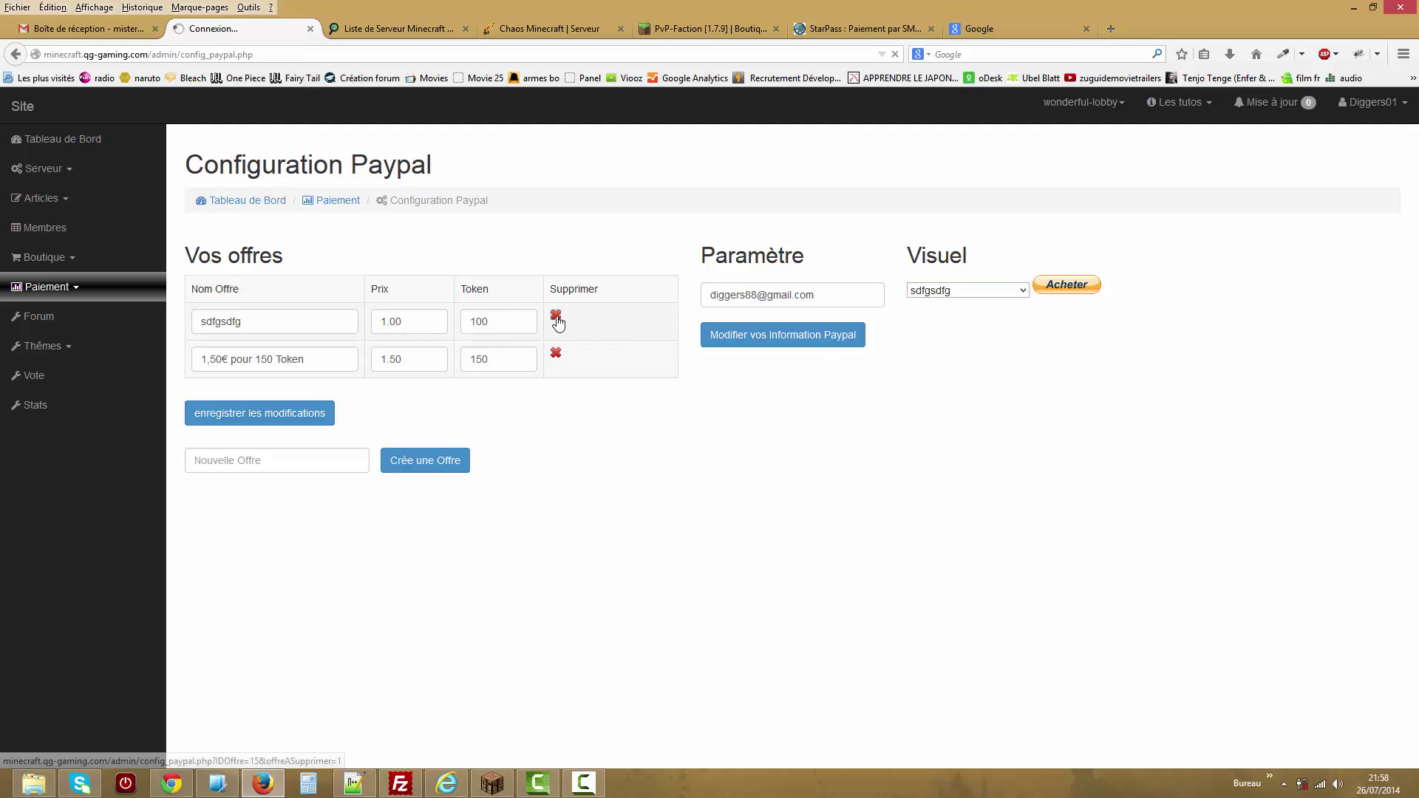
{"action": "left_click", "coordinate": [966, 292]}
{"action": "left_click", "coordinate": [961, 306]}
{"action": "left_click", "coordinate": [706, 303]}
{"action": "key", "text": "ctrl+a"}
{"action": "left_click", "coordinate": [687, 470]}
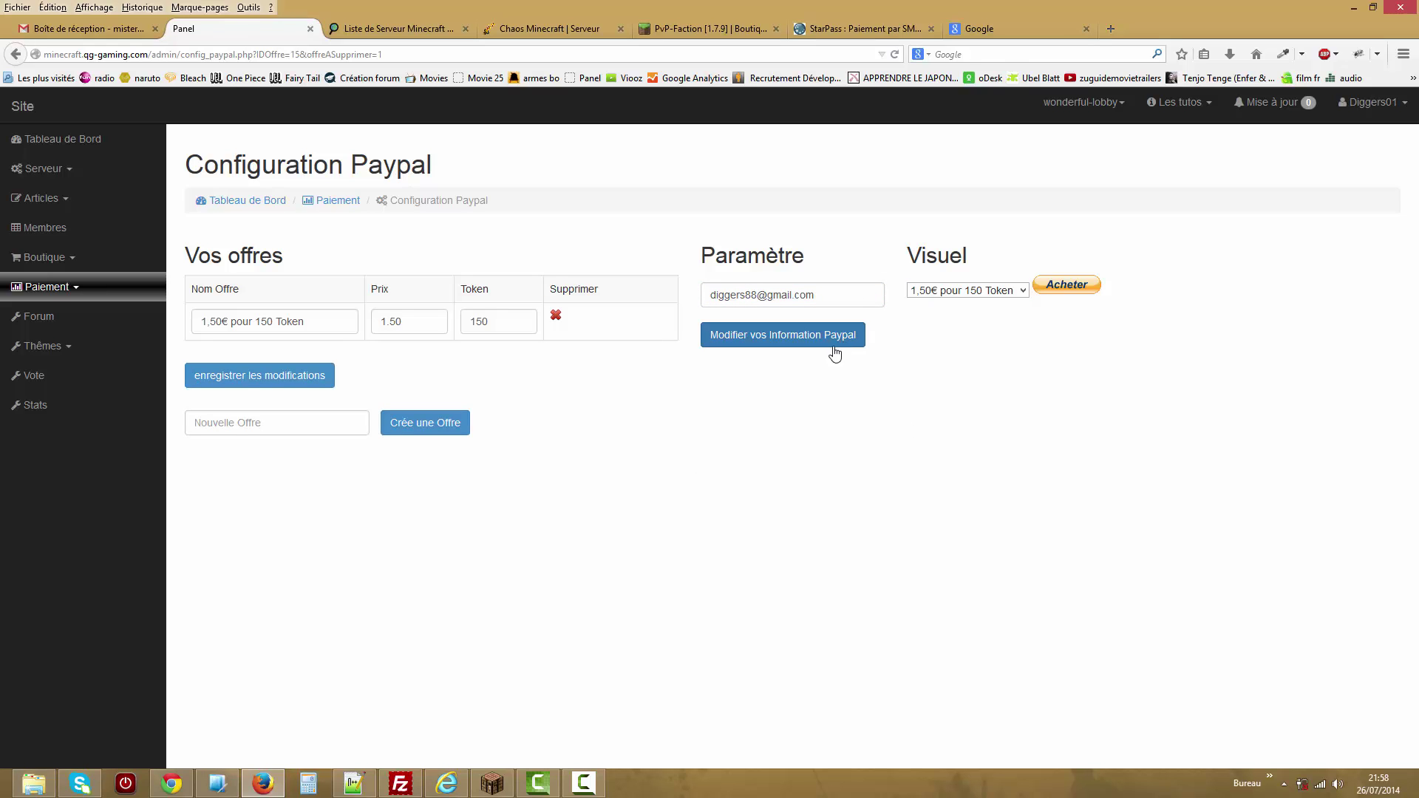
{"action": "left_click_drag", "start_coordinate": [814, 293], "coordinate": [650, 355]}
{"action": "left_click", "coordinate": [802, 403]}
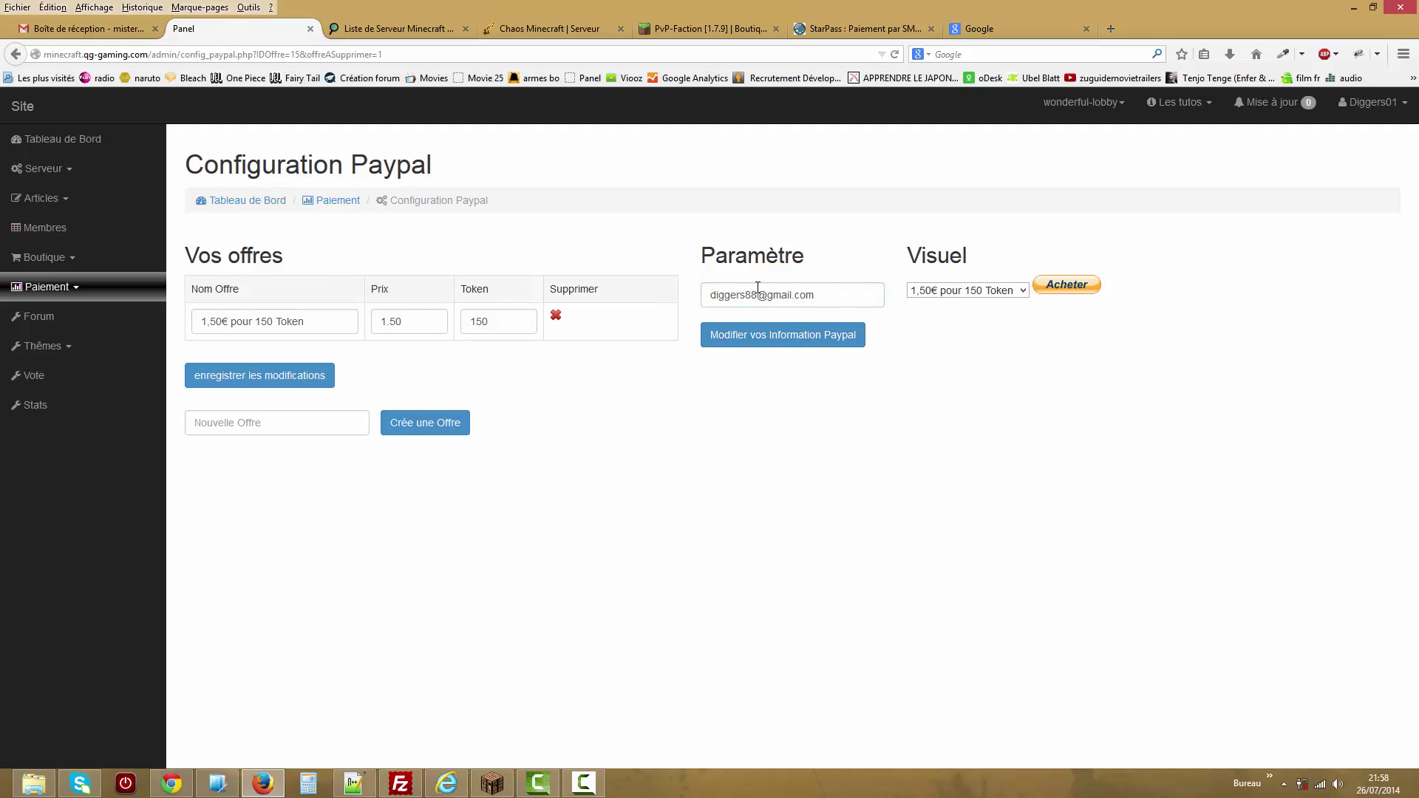
{"action": "left_click", "coordinate": [97, 294]}
In Configuration Allopass, clear the authentication and IDS values.
{"action": "left_click", "coordinate": [89, 374]}
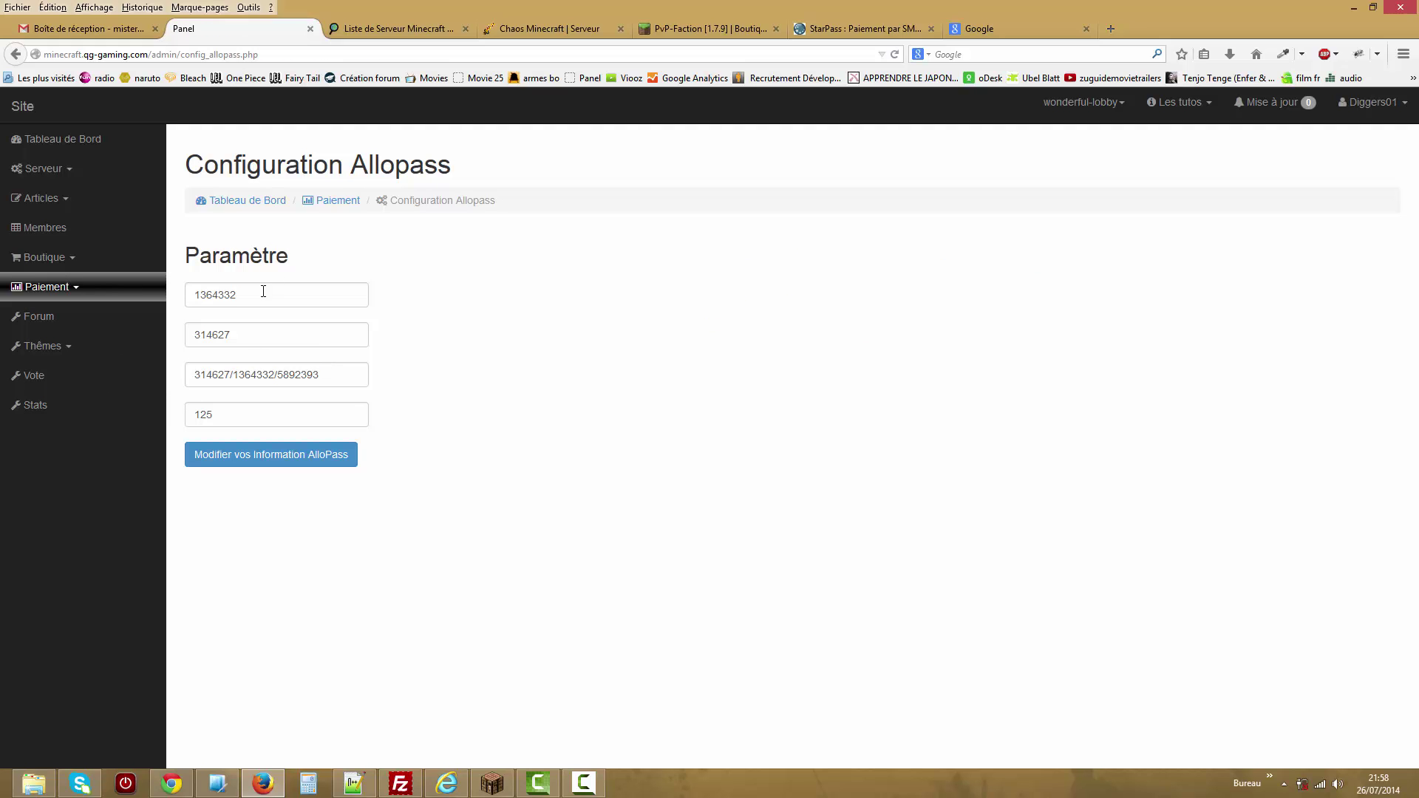
{"action": "left_click_drag", "start_coordinate": [239, 306], "coordinate": [164, 287]}
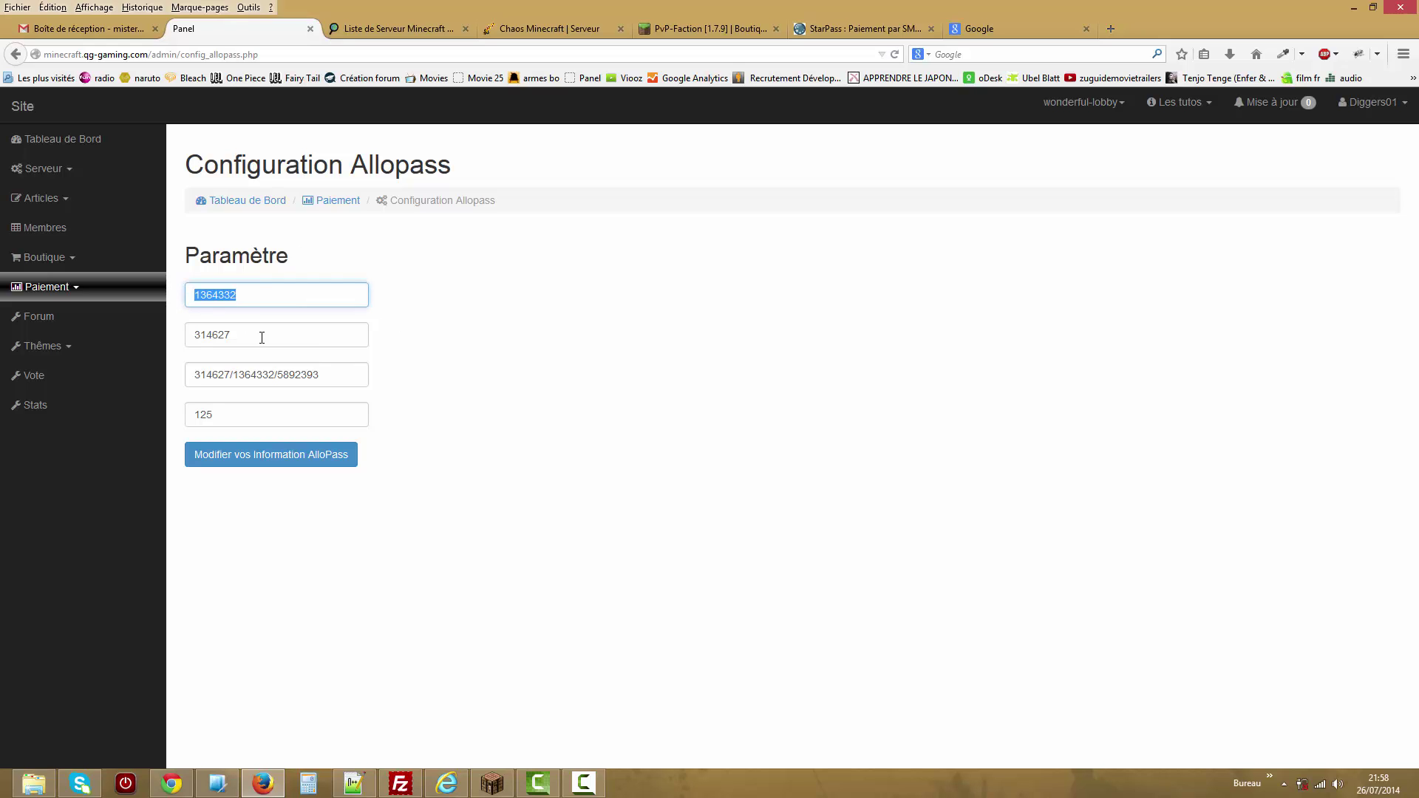
{"action": "left_click_drag", "start_coordinate": [261, 338], "coordinate": [197, 335]}
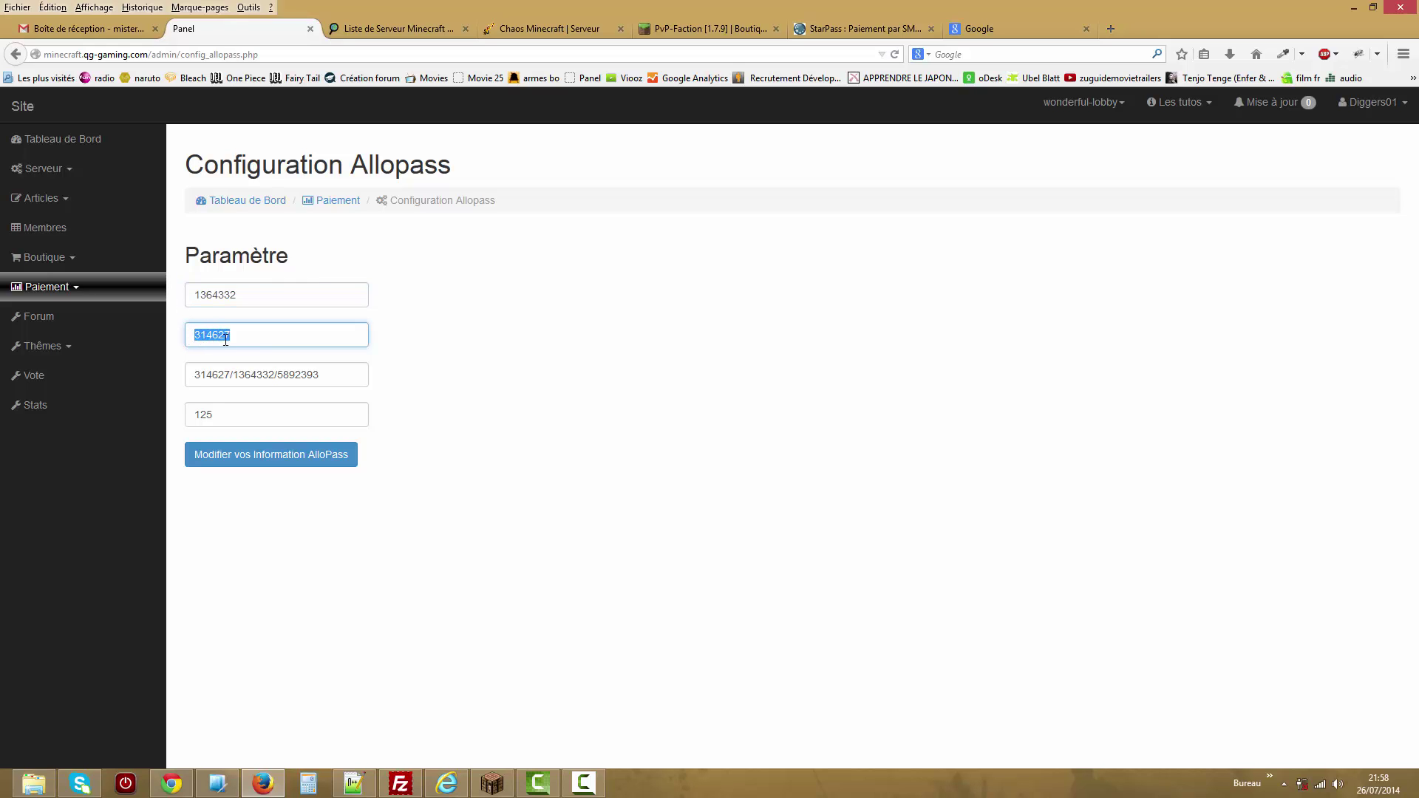
{"action": "left_click_drag", "start_coordinate": [321, 372], "coordinate": [184, 375]}
{"action": "key", "text": "BackSpace"}
{"action": "key", "text": "shift+Tab"}
{"action": "key", "text": "BackSpace"}
Clear the IDD and money-per-AlloPass (125) values, then open Transaction.
{"action": "left_click", "coordinate": [238, 295]}
{"action": "double_click", "coordinate": [238, 295]}
{"action": "key", "text": "BackSpace"}
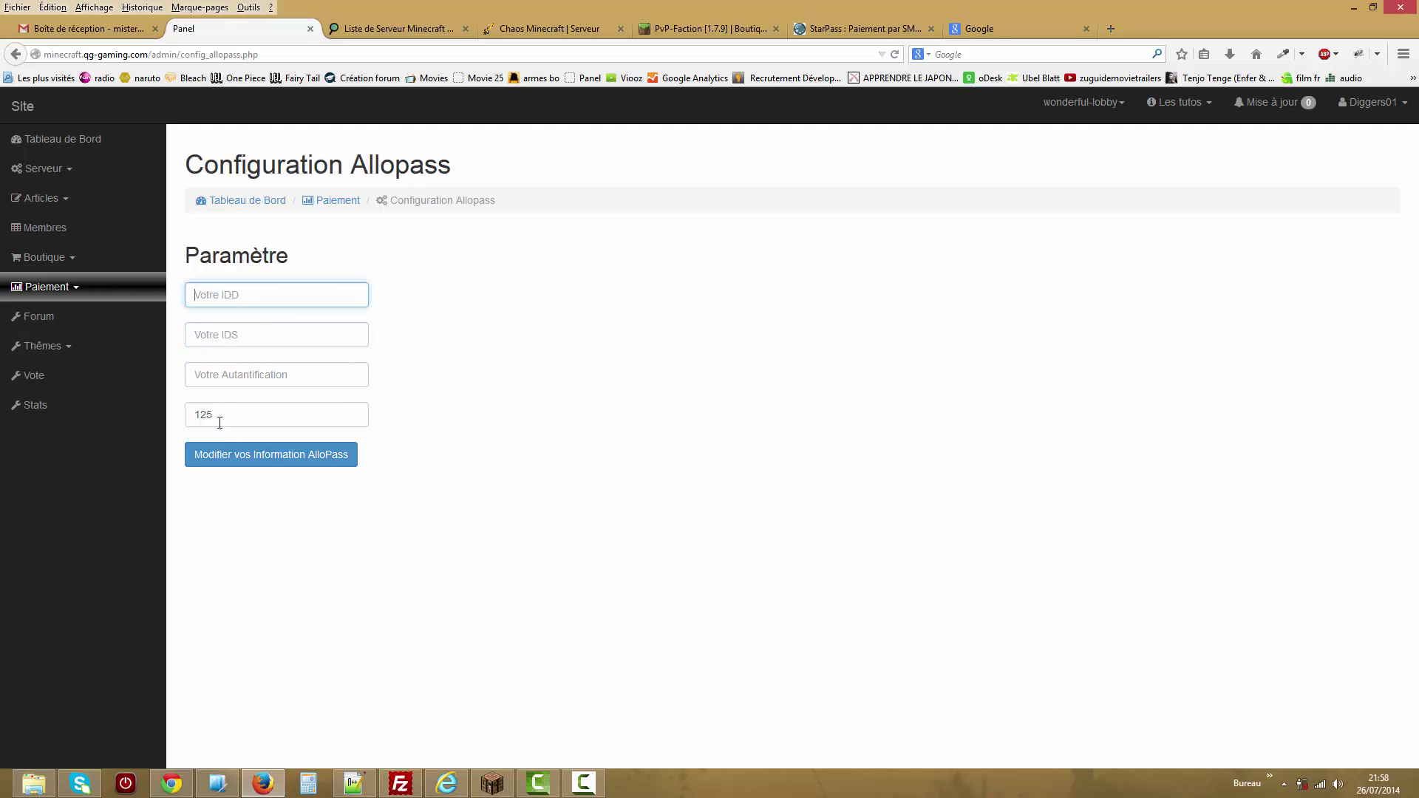
{"action": "double_click", "coordinate": [220, 423]}
{"action": "key", "text": "BackSpace"}
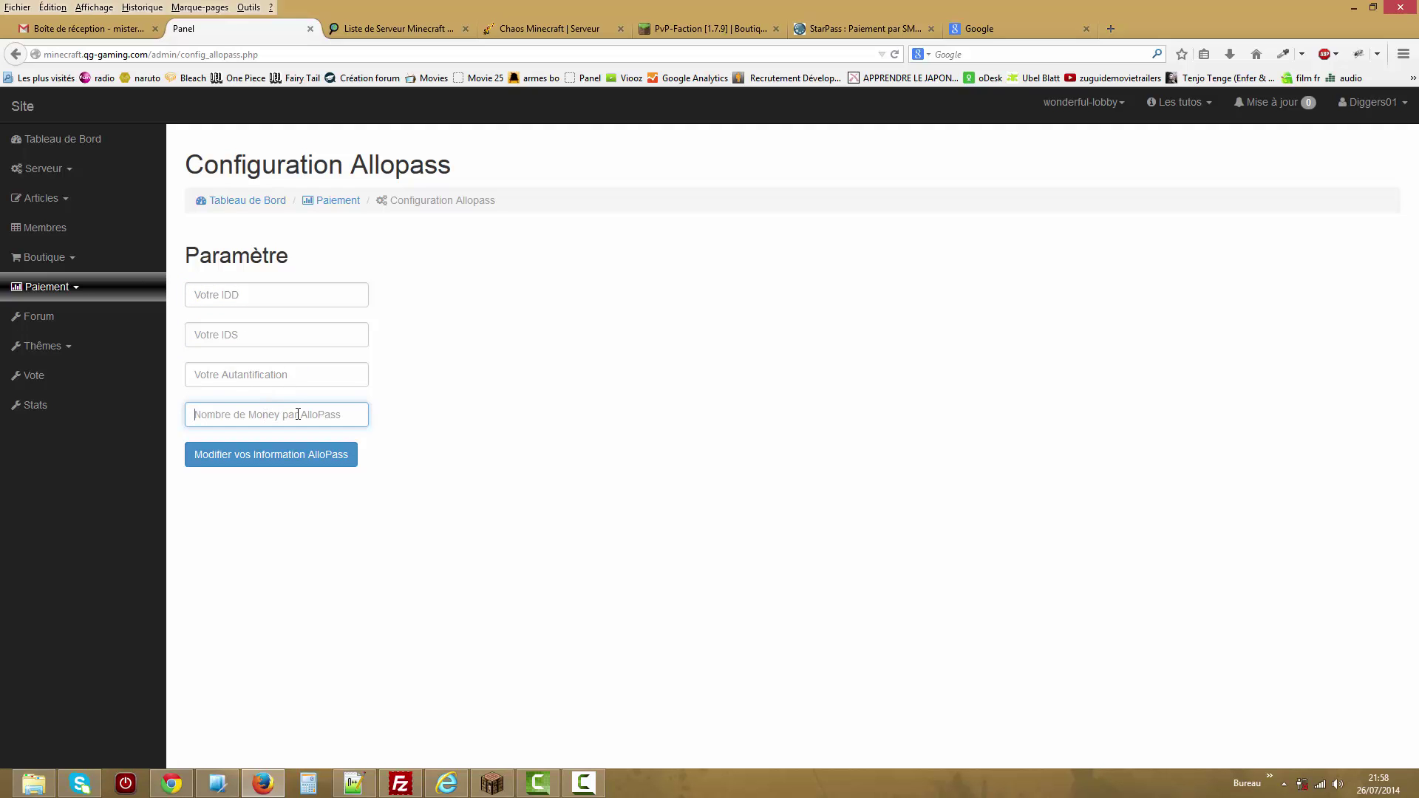
{"action": "left_click", "coordinate": [98, 290]}
{"action": "left_click", "coordinate": [111, 405]}
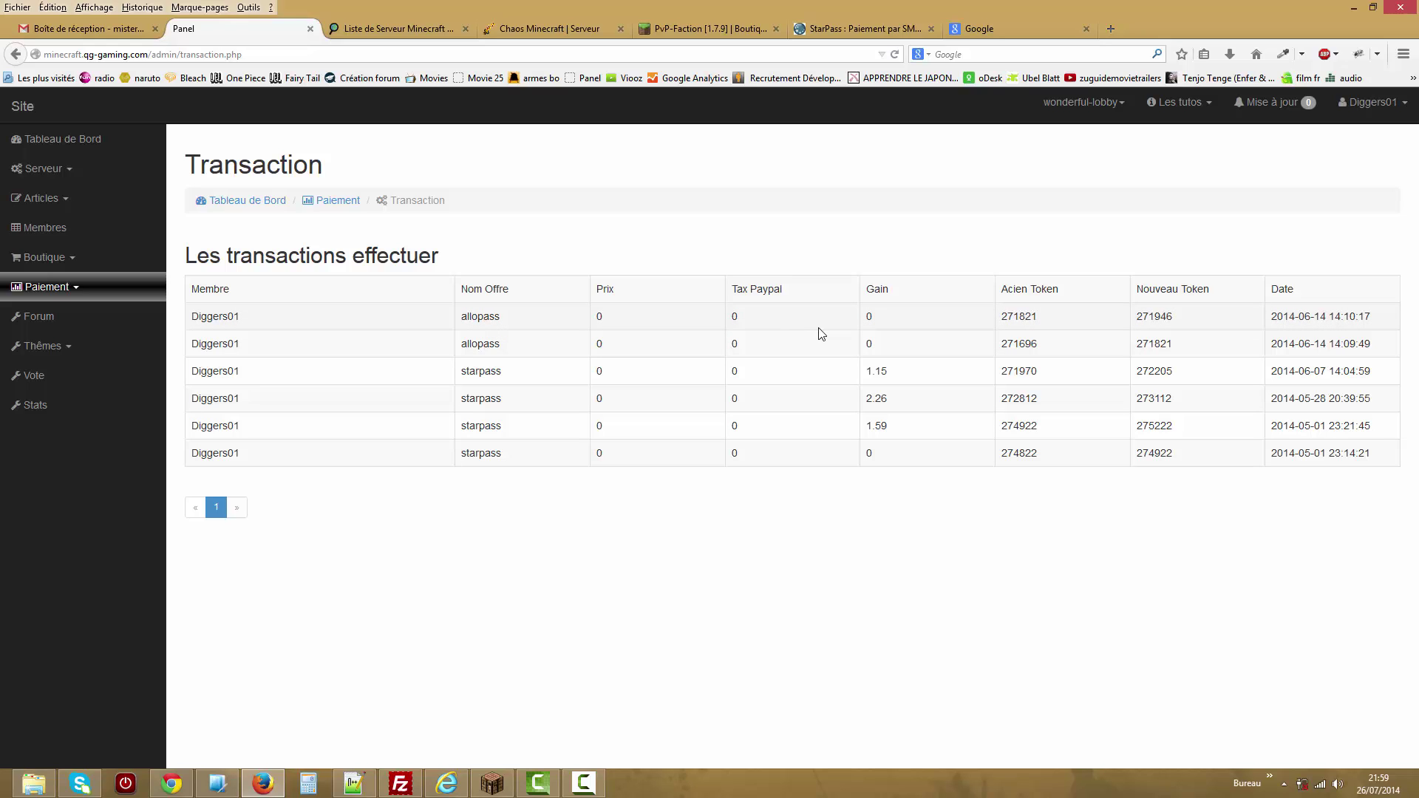
Highlight row 1's member, allopass offer, gain and token counts (new total 271946).
{"action": "left_click_drag", "start_coordinate": [253, 316], "coordinate": [199, 319]}
{"action": "left_click_drag", "start_coordinate": [507, 316], "coordinate": [460, 318]}
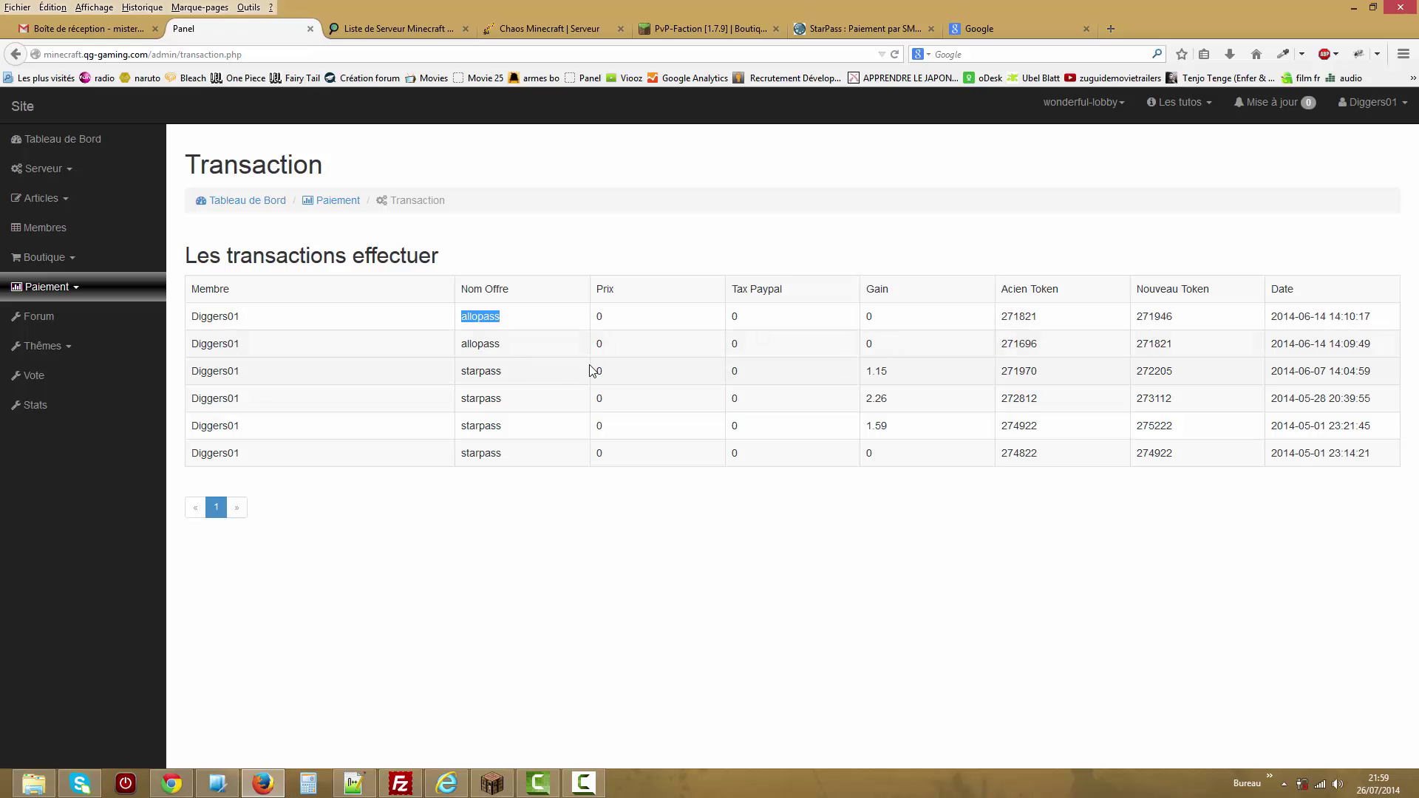
{"action": "left_click", "coordinate": [603, 317]}
{"action": "left_click_drag", "start_coordinate": [904, 321], "coordinate": [851, 313]}
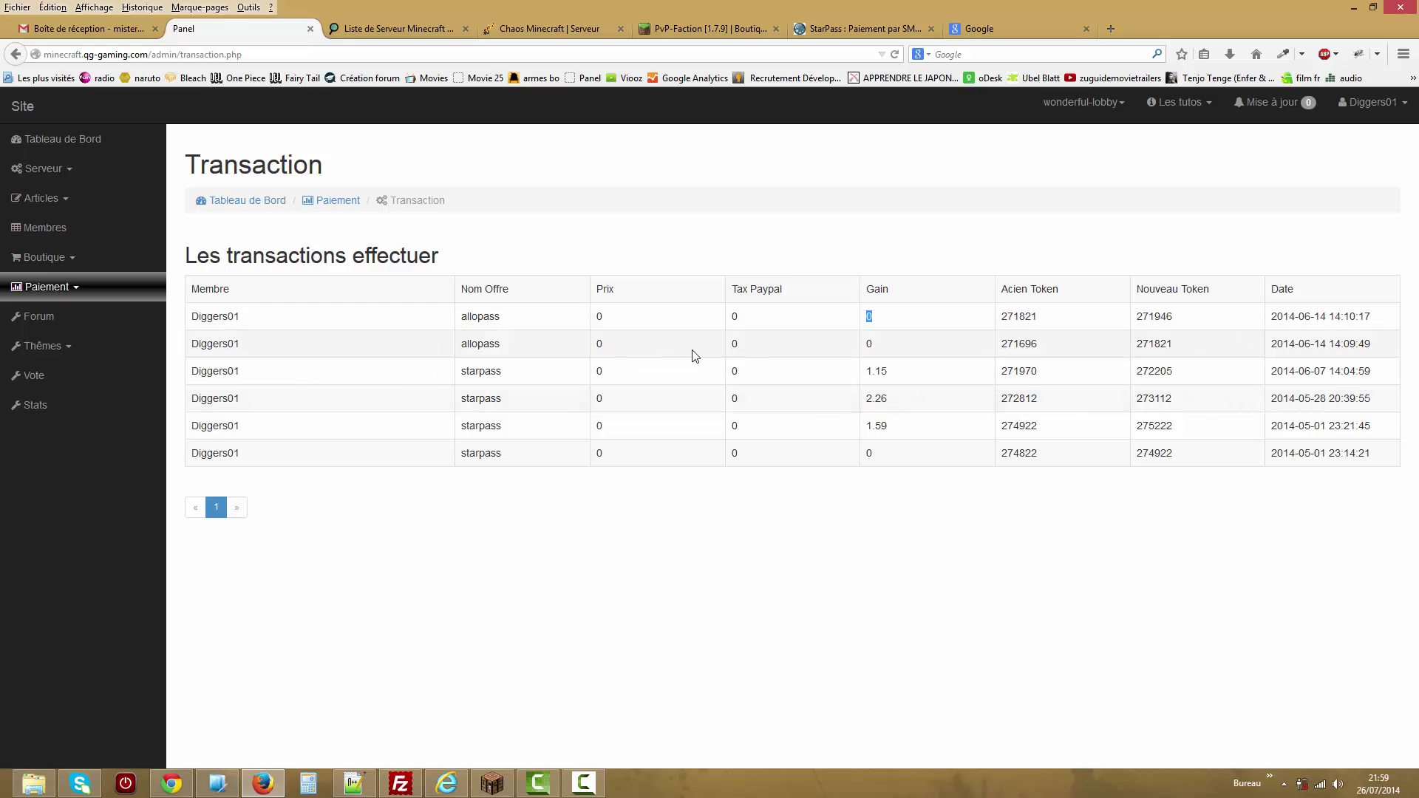
{"action": "left_click_drag", "start_coordinate": [1048, 318], "coordinate": [1009, 318]}
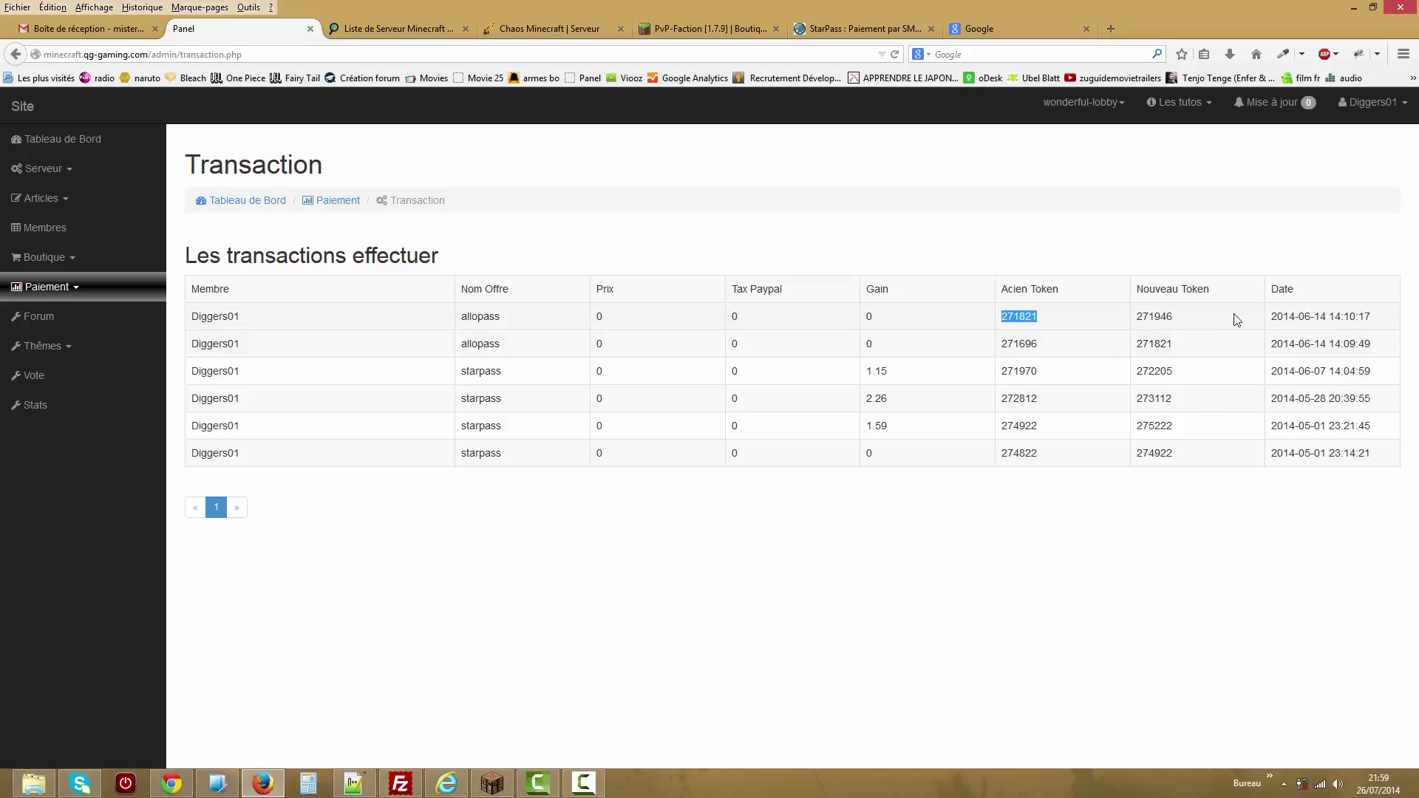
{"action": "left_click_drag", "start_coordinate": [1192, 324], "coordinate": [1139, 316]}
{"action": "left_click_drag", "start_coordinate": [507, 319], "coordinate": [467, 321]}
Inspect row 3's starpass offer, 1.15 gain, 271970 tokens, and the last row's zero values.
{"action": "left_click_drag", "start_coordinate": [506, 373], "coordinate": [459, 373]}
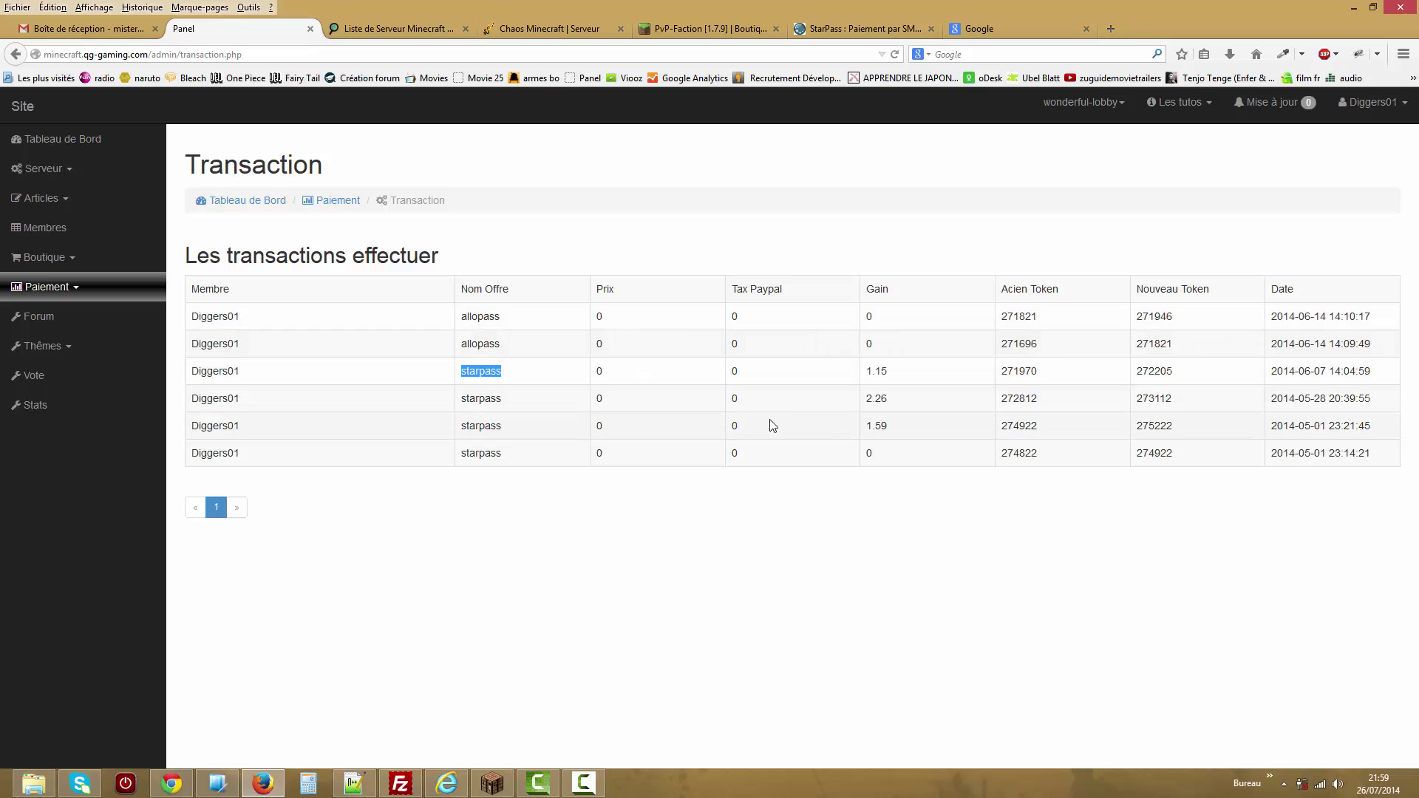
{"action": "mouse_move", "coordinate": [866, 372]}
{"action": "left_mouse_down"}
{"action": "mouse_move", "coordinate": [887, 372]}
{"action": "mouse_move", "coordinate": [868, 377]}
{"action": "left_mouse_up"}
{"action": "left_click", "coordinate": [885, 371]}
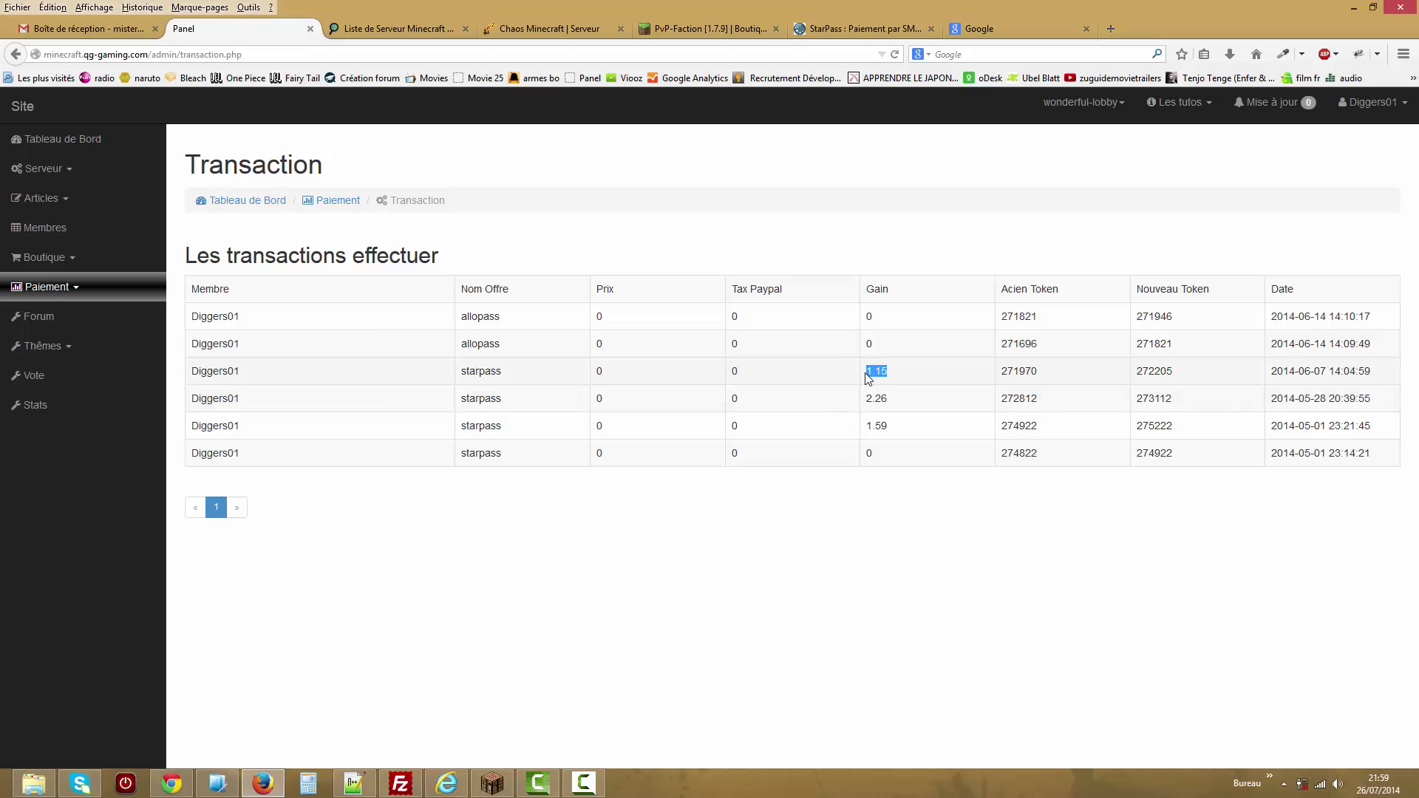
{"action": "double_click", "coordinate": [1033, 371]}
{"action": "double_click", "coordinate": [599, 453]}
{"action": "double_click", "coordinate": [734, 453]}
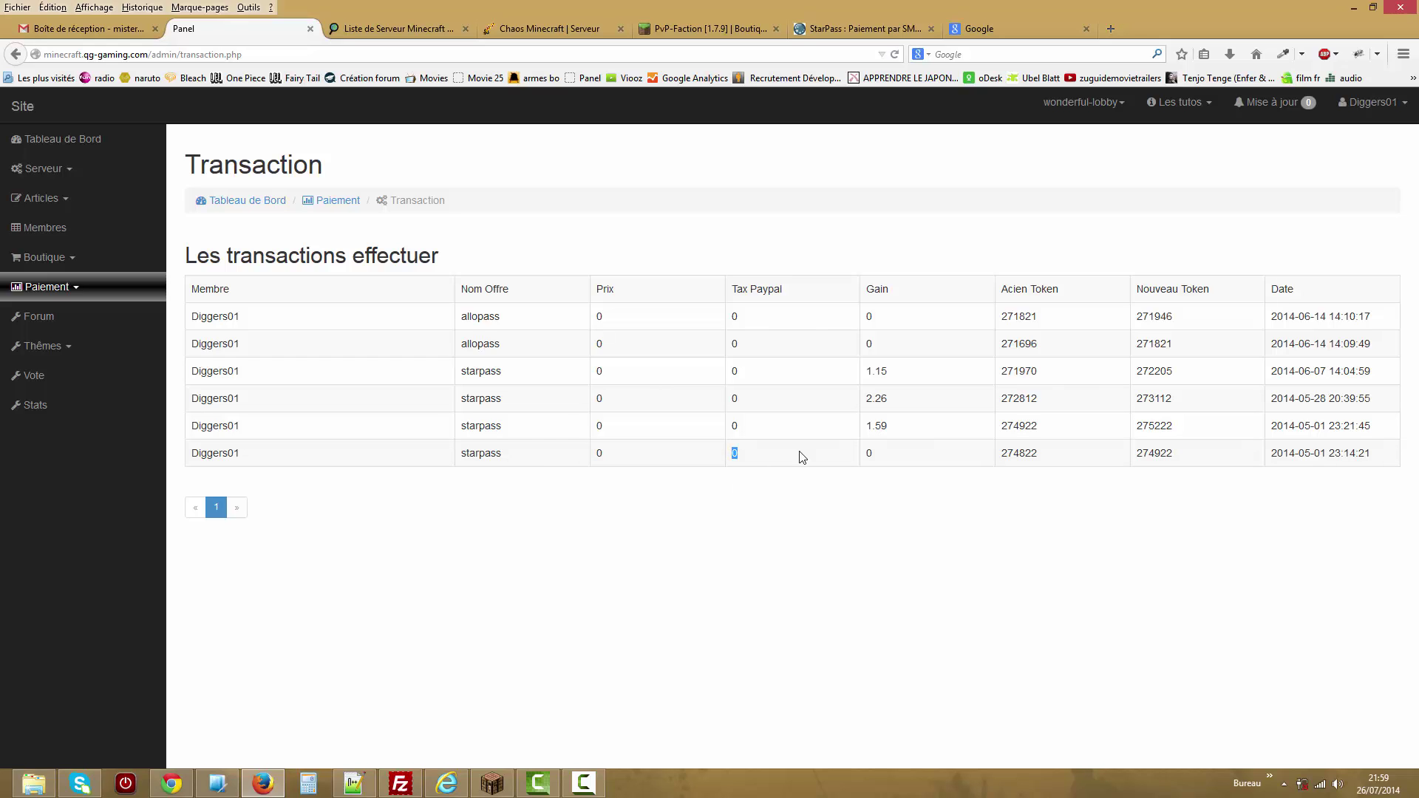
{"action": "double_click", "coordinate": [869, 453]}
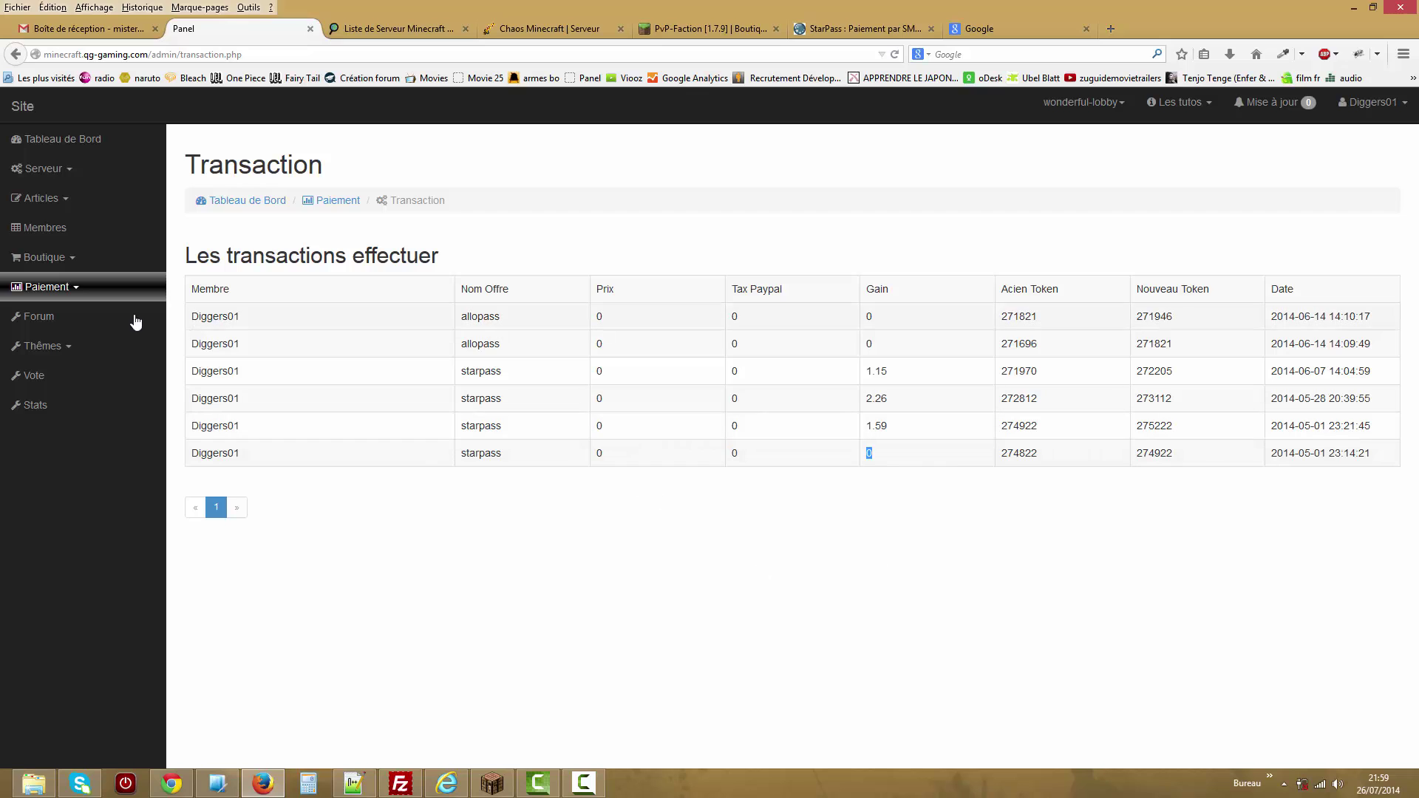
{"action": "left_click", "coordinate": [82, 296]}
Open the Forum admin page and browse the Suppression topic list without changing it.
{"action": "left_click", "coordinate": [80, 290]}
{"action": "left_click", "coordinate": [81, 318]}
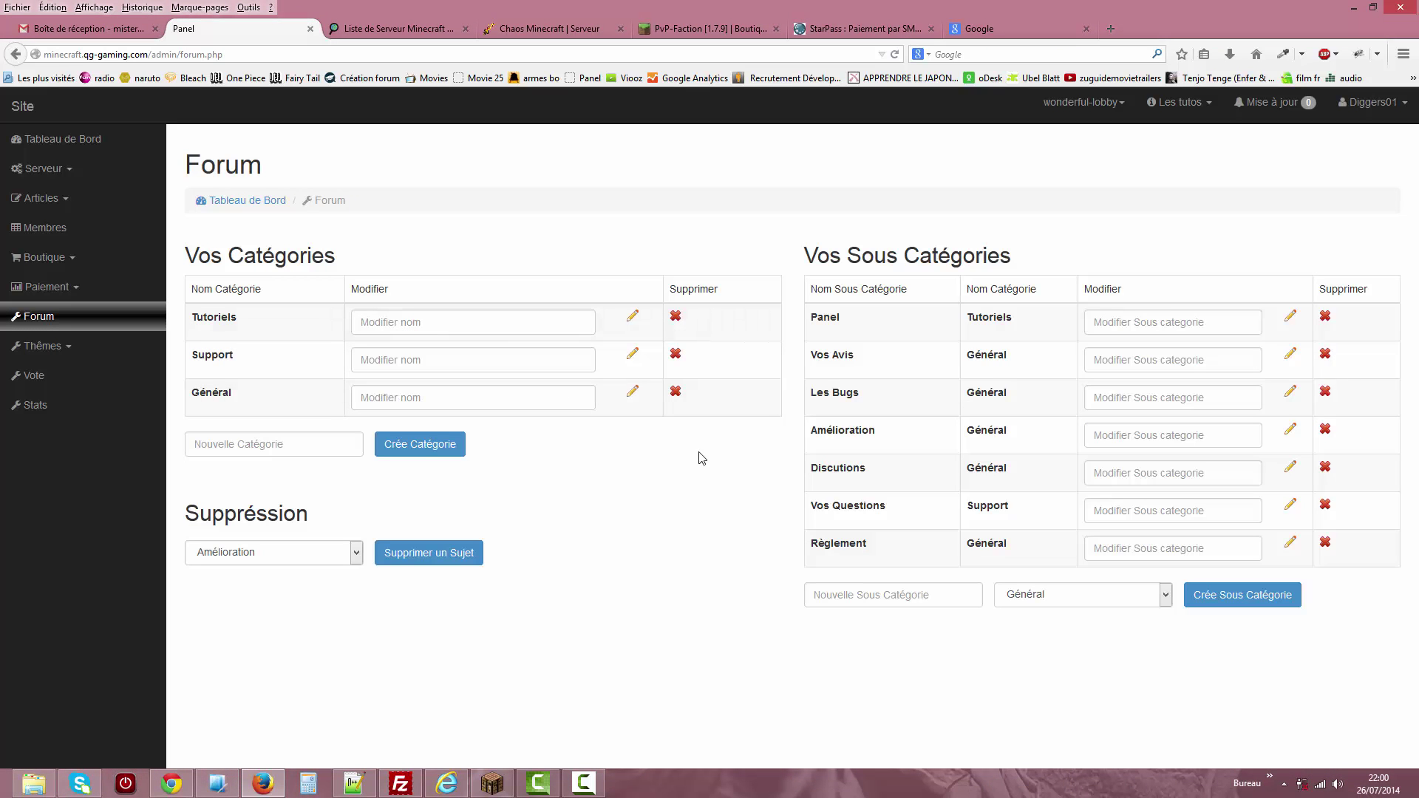
{"action": "left_click", "coordinate": [355, 556]}
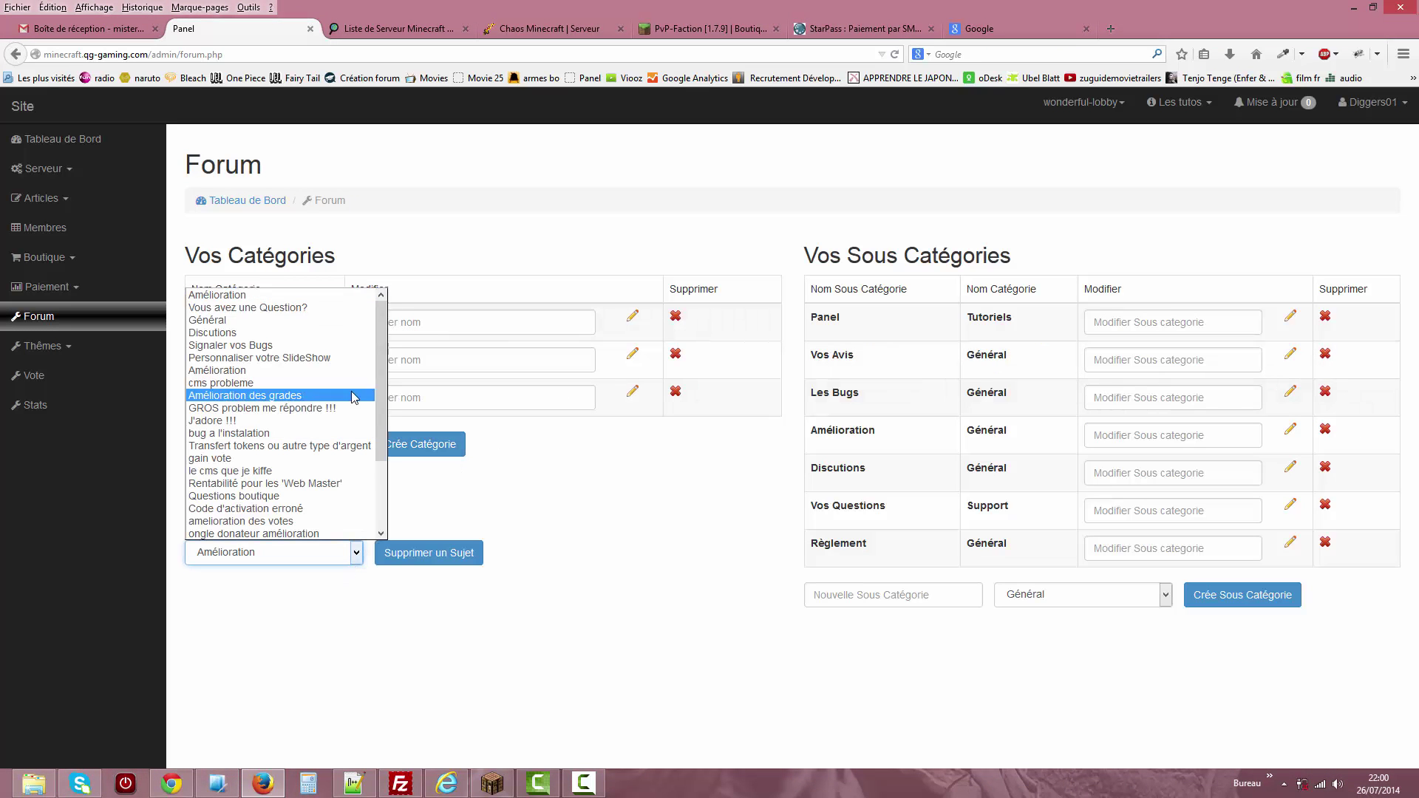
{"action": "scroll", "coordinate": [369, 481], "scroll_direction": "down", "scroll_amount": 2}
{"action": "scroll", "coordinate": [347, 360], "scroll_direction": "up", "scroll_amount": 2}
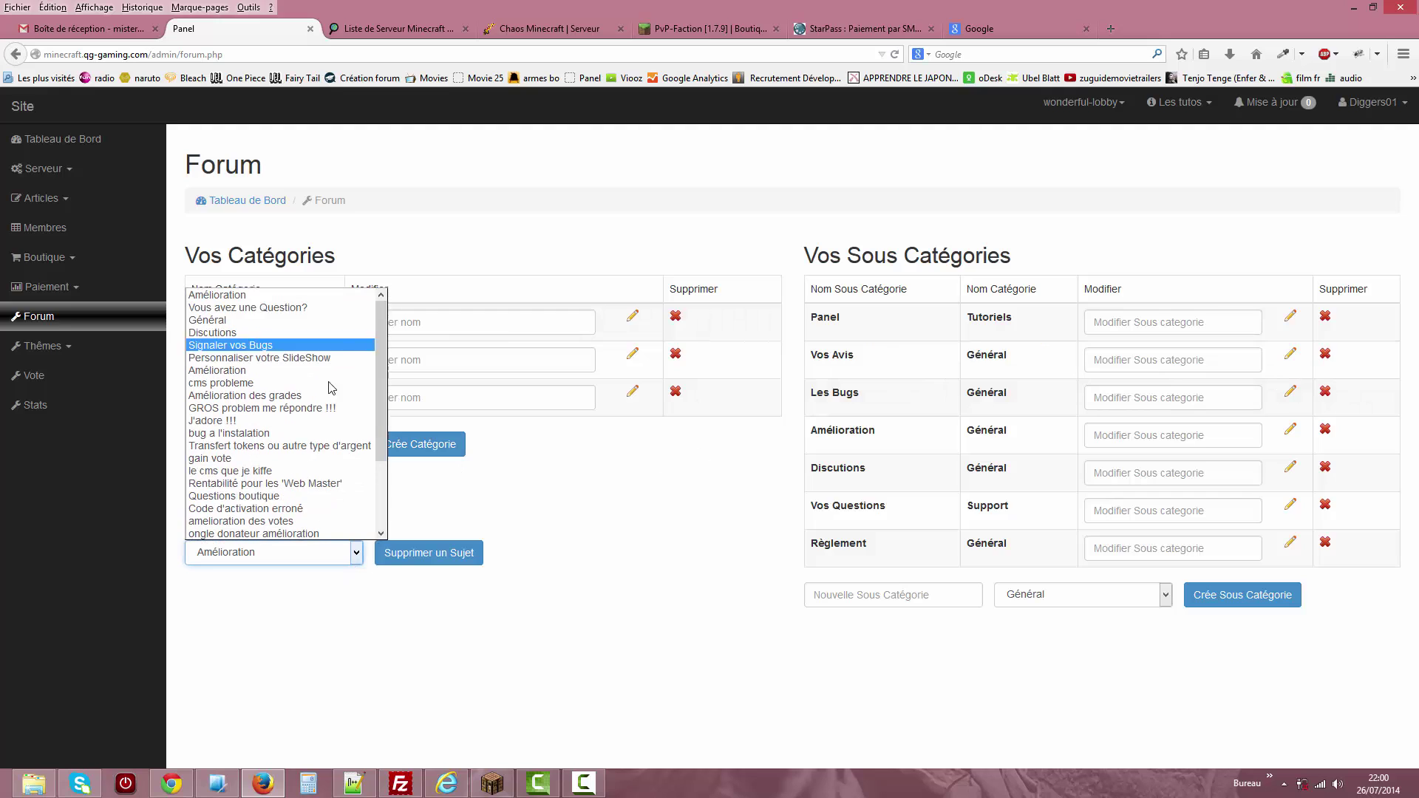
{"action": "left_click", "coordinate": [587, 506]}
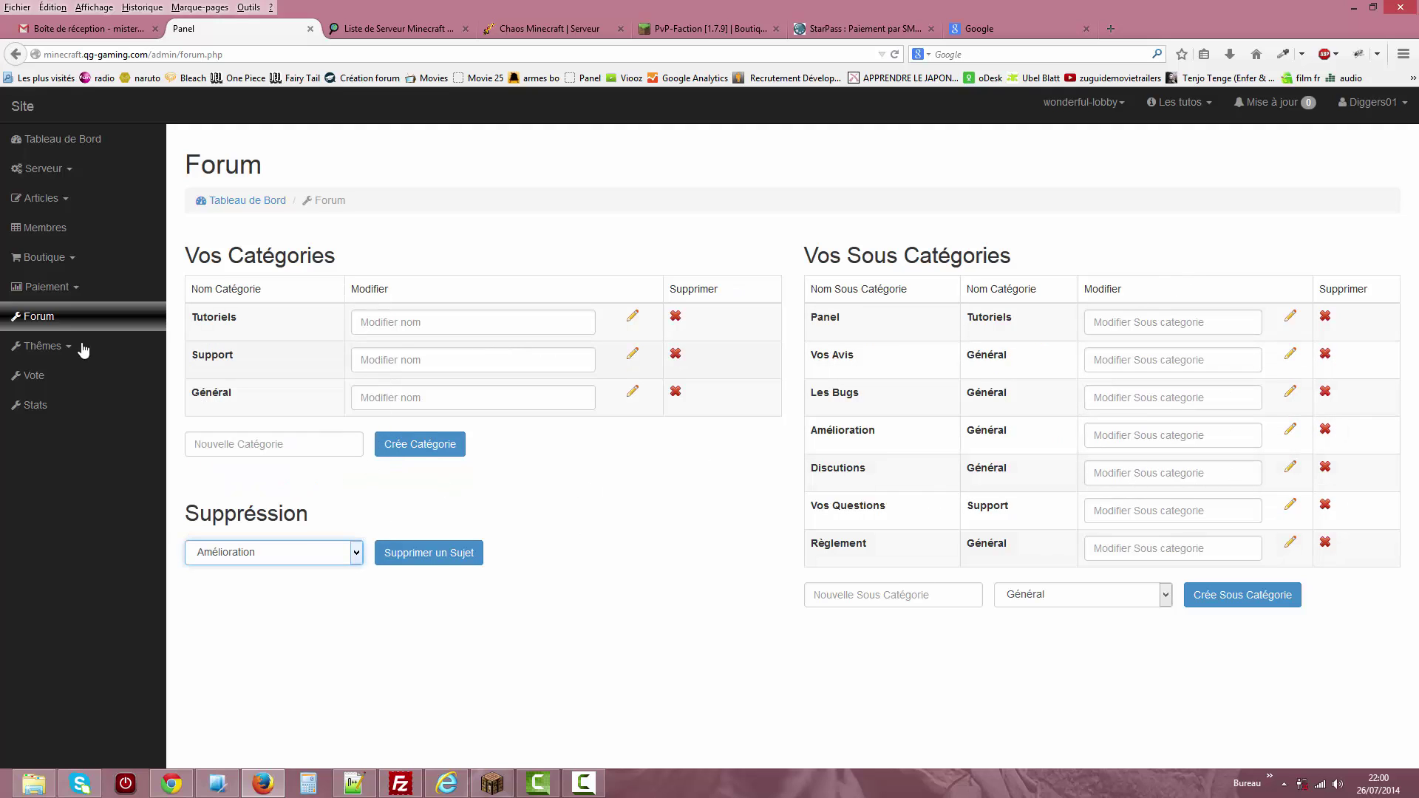
{"action": "left_click", "coordinate": [81, 383]}
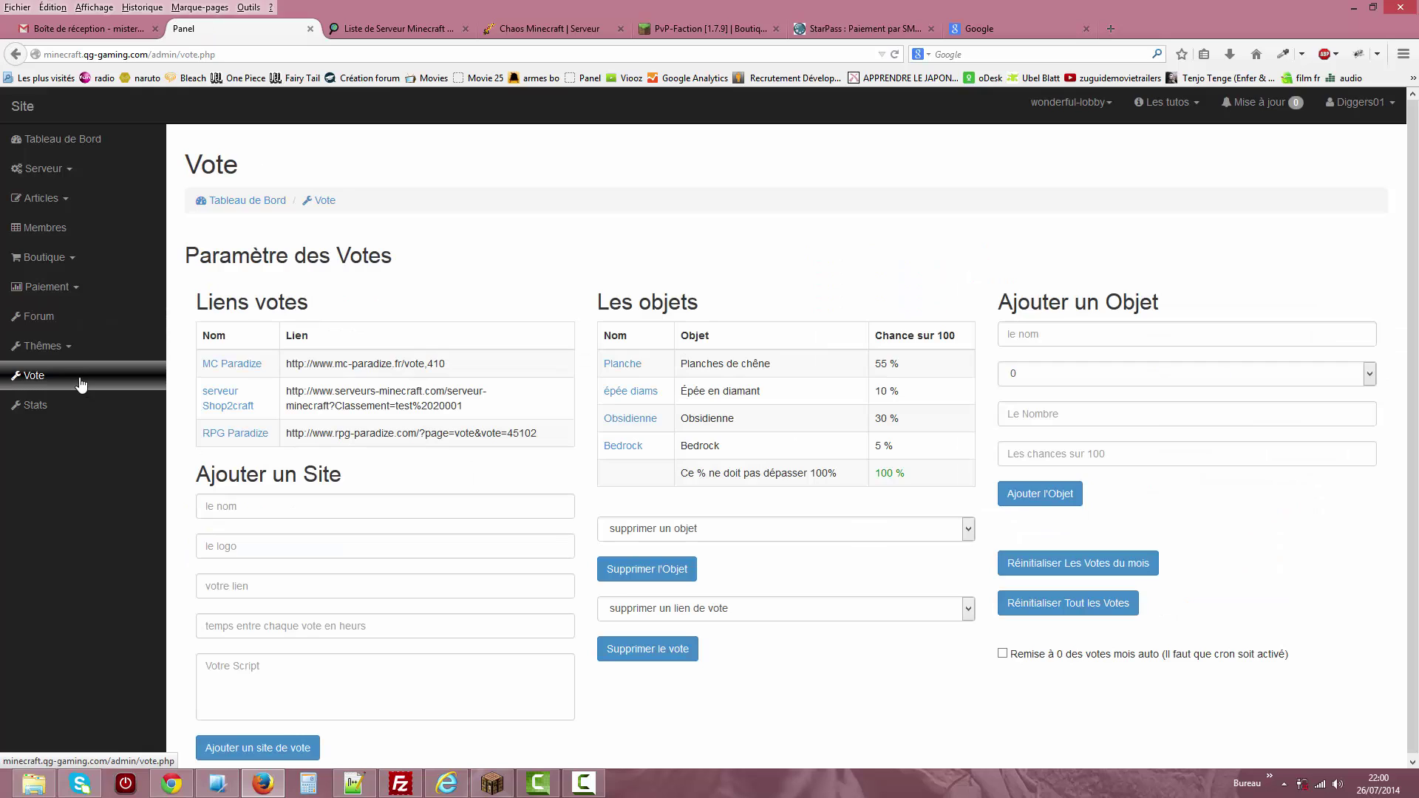
{"action": "left_click", "coordinate": [280, 507]}
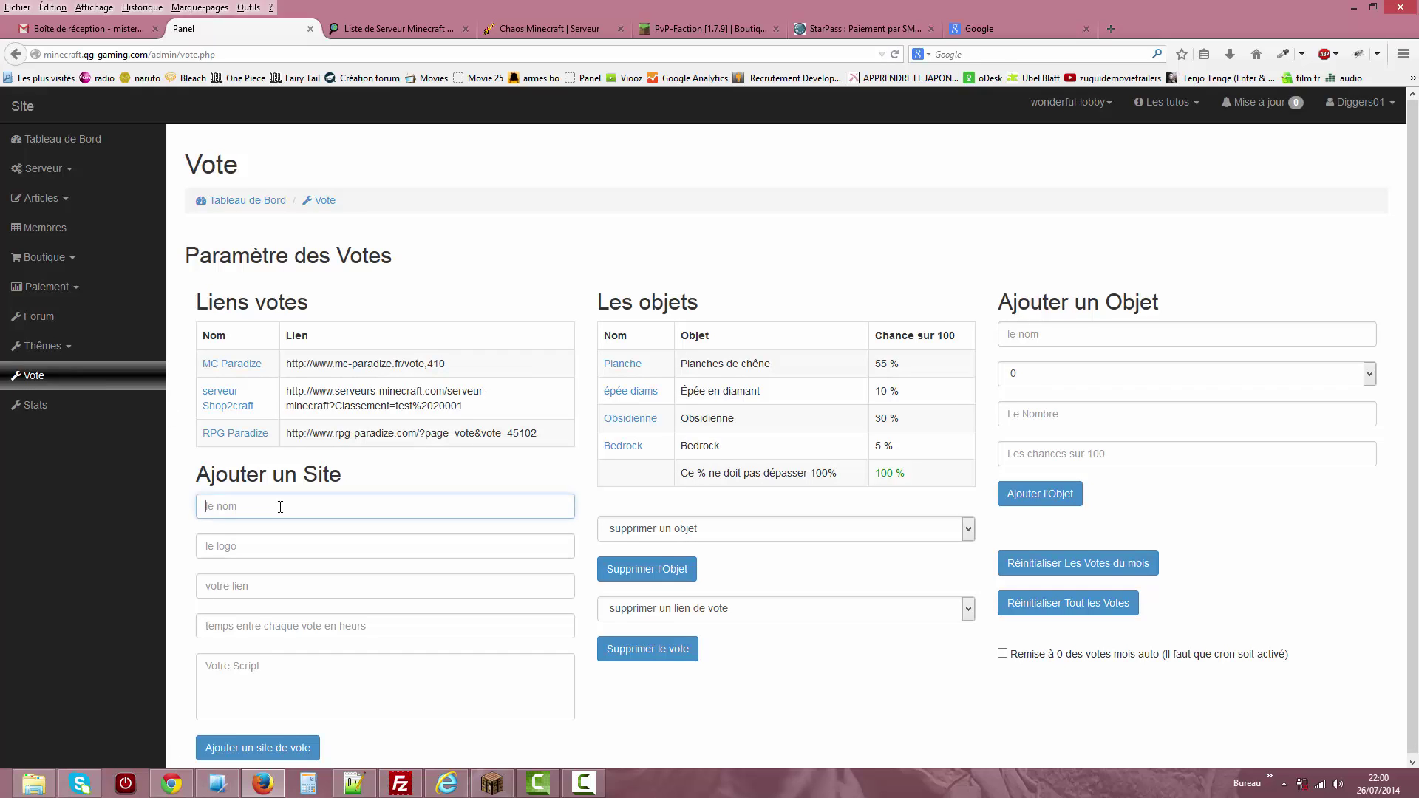
{"action": "left_click", "coordinate": [285, 548]}
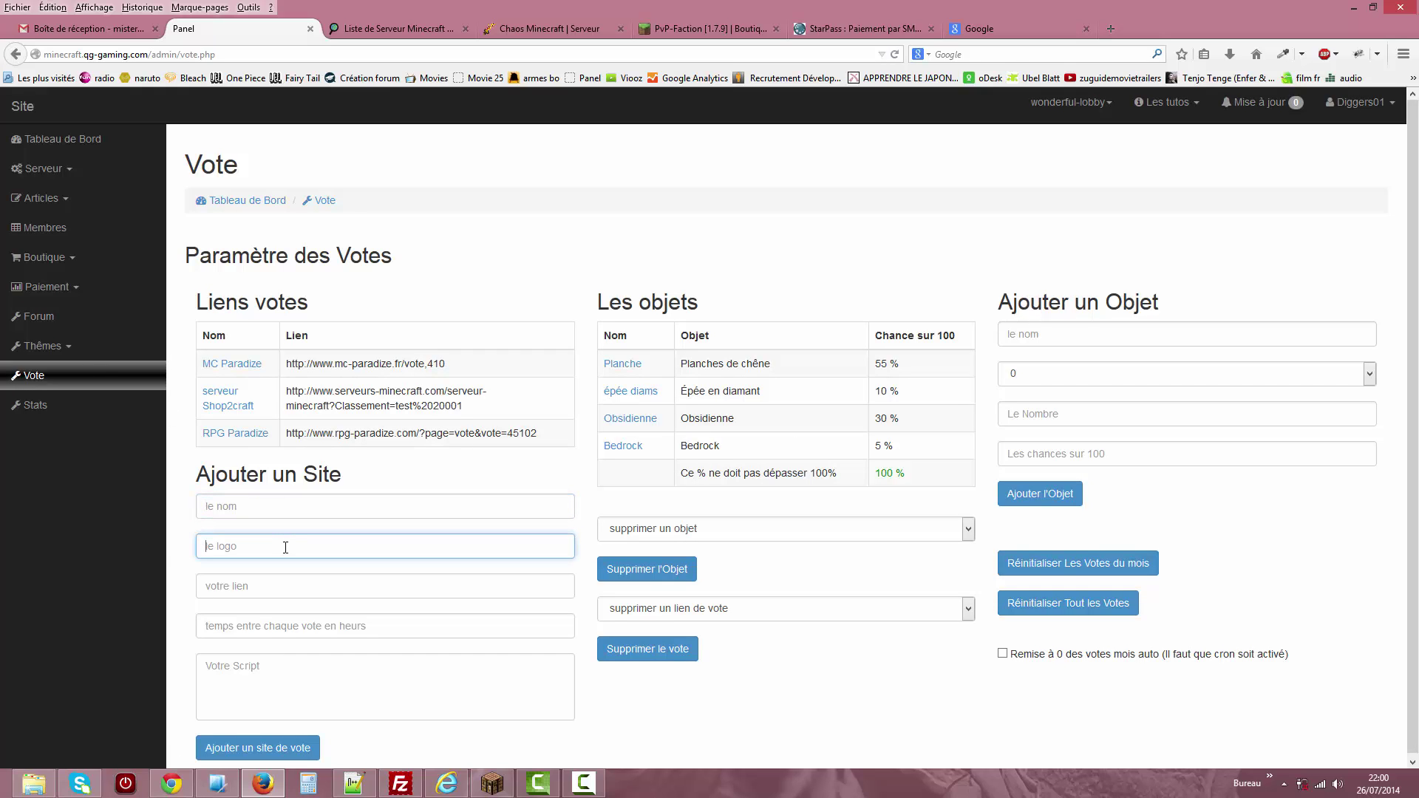
In the second tab, load the Shop2Craft site and open its Vote page.
{"action": "left_click", "coordinate": [384, 29]}
{"action": "left_click", "coordinate": [310, 56]}
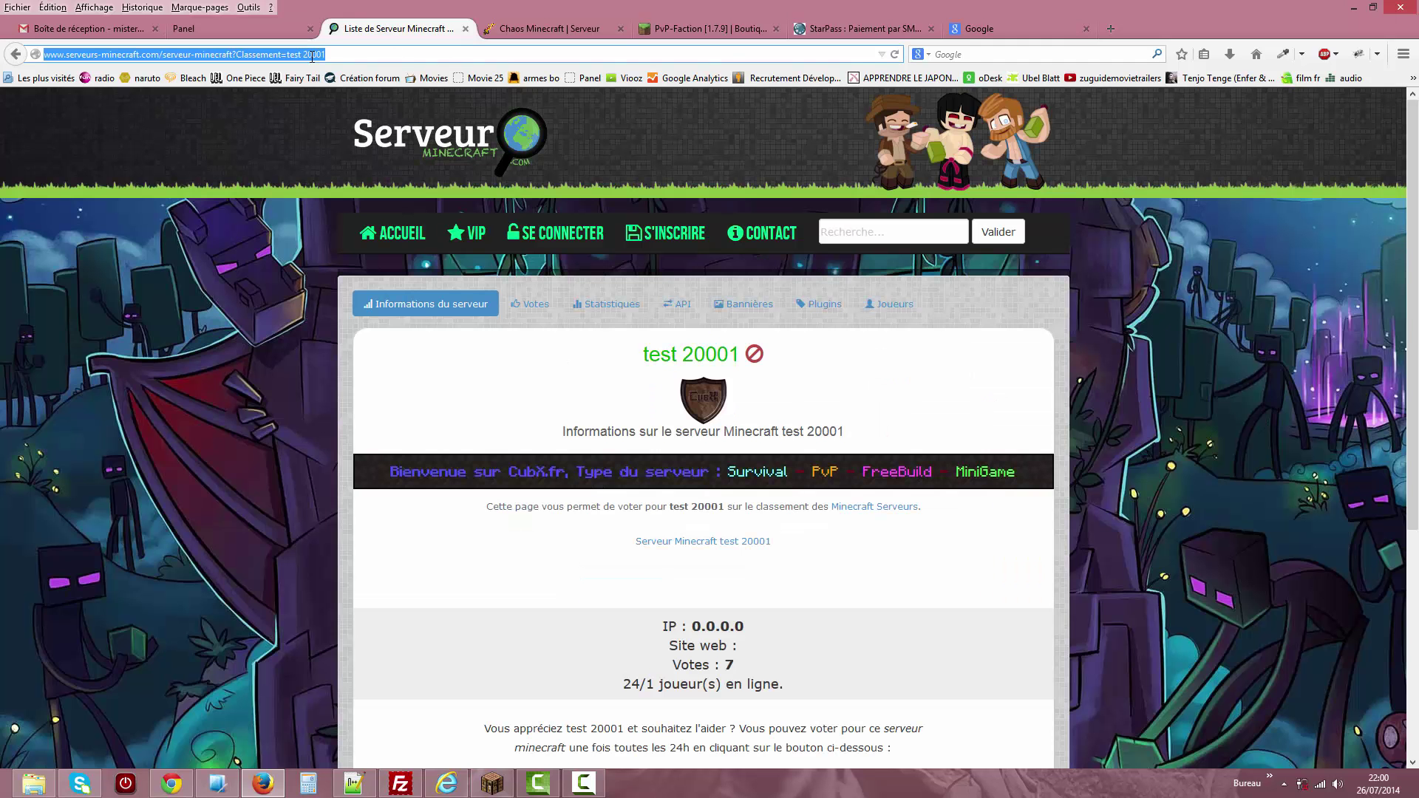
{"action": "type", "text": "minecraft.qg-gaming.com/"}
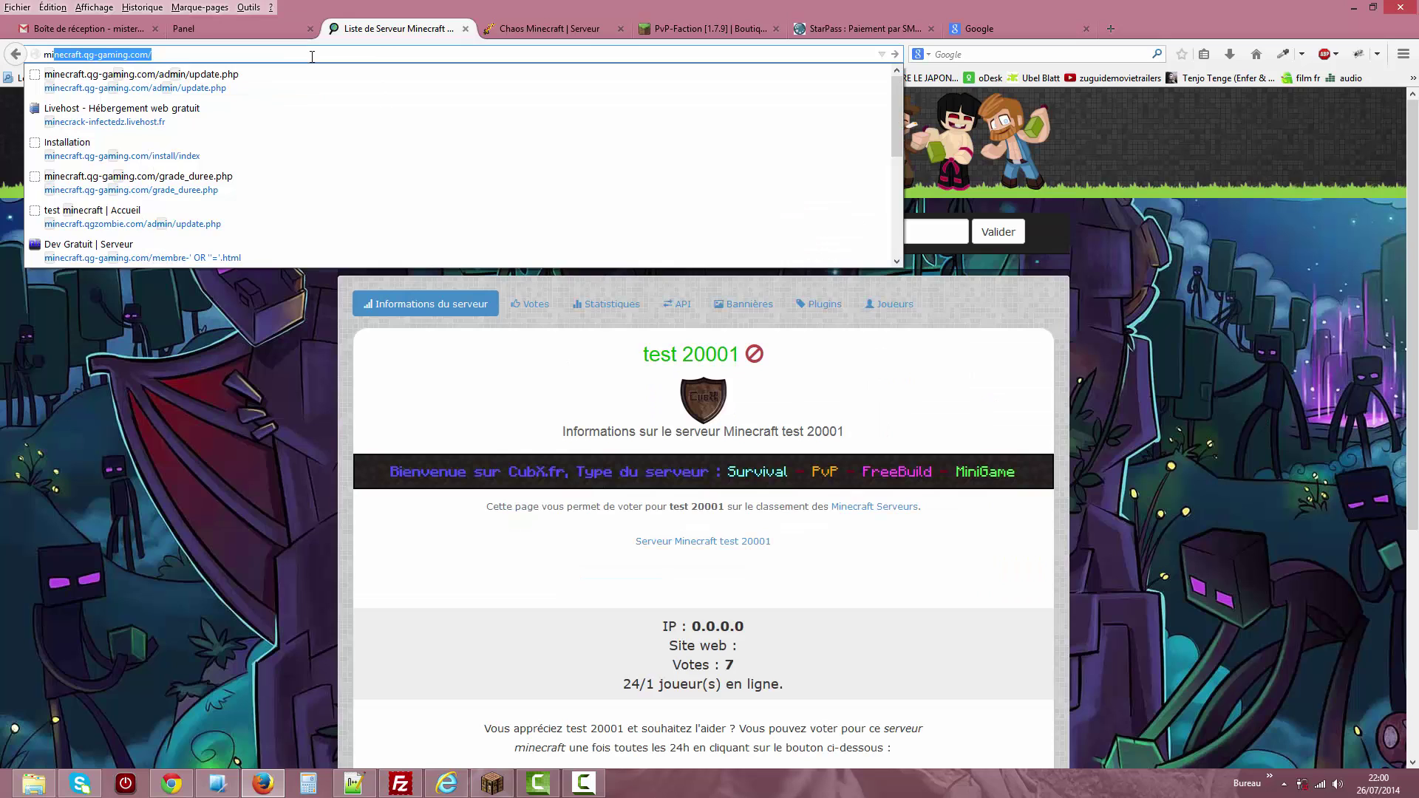
{"action": "key", "text": "Return"}
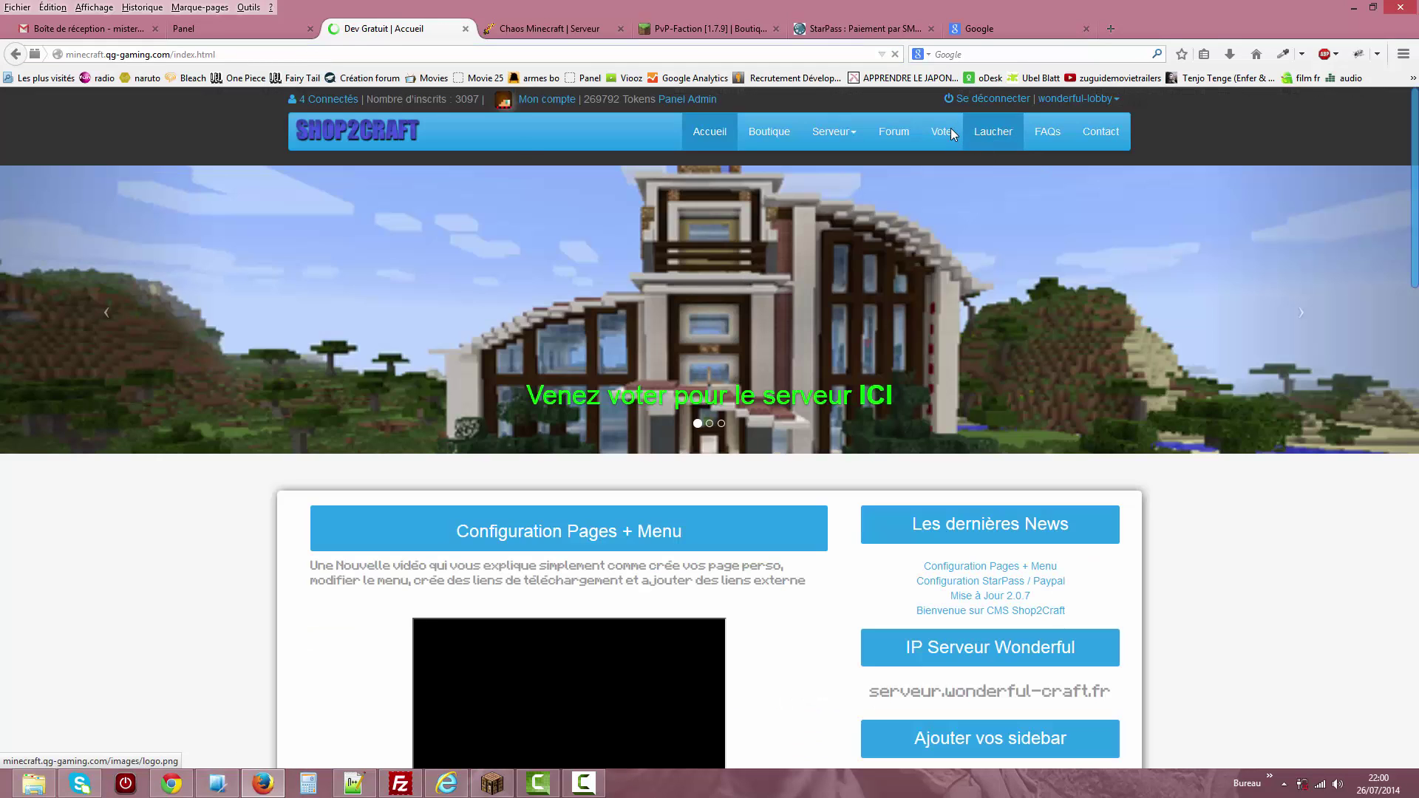
{"action": "left_click", "coordinate": [950, 135]}
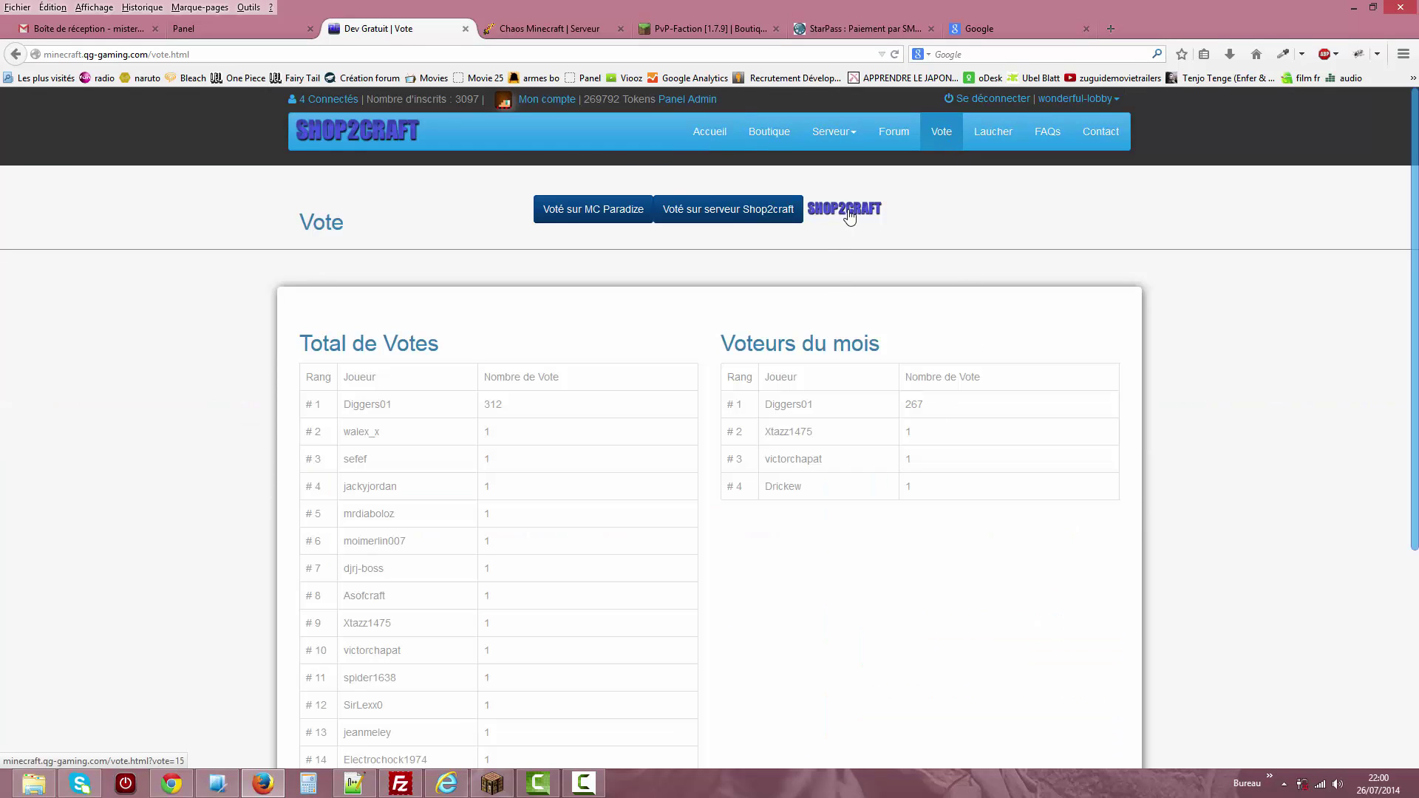
Compare the public vote rankings with the admin vote settings tab.
{"action": "left_click", "coordinate": [255, 23]}
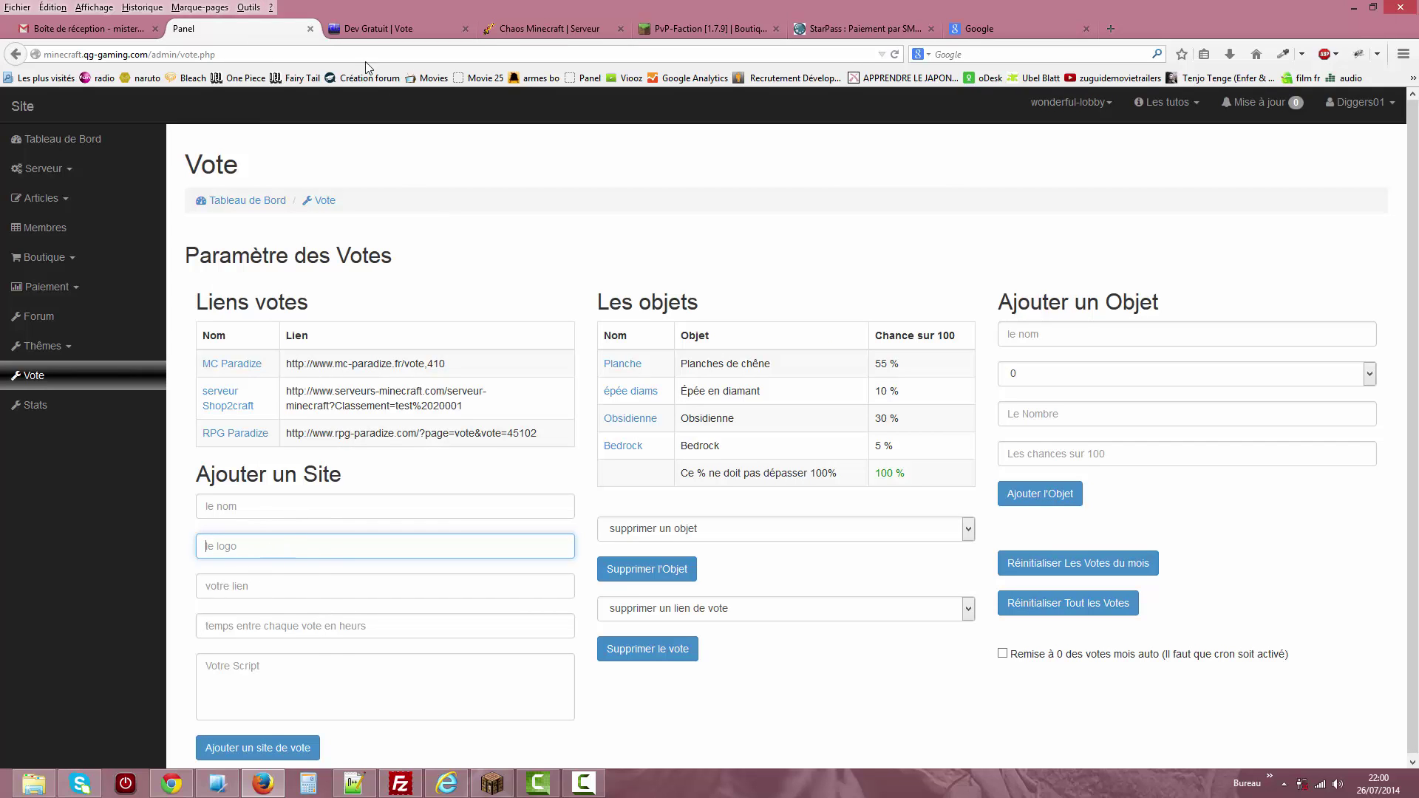
{"action": "left_click", "coordinate": [373, 28]}
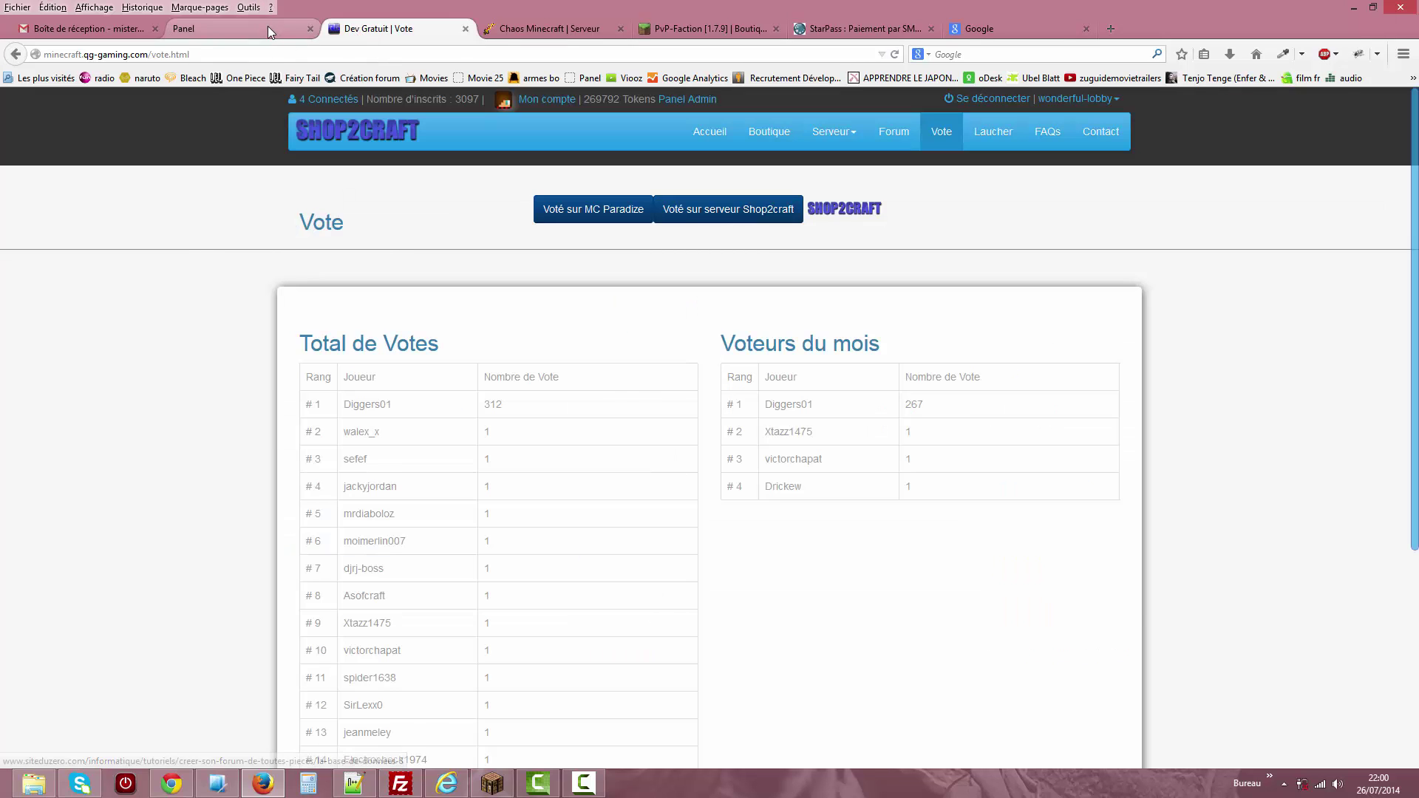
{"action": "left_click", "coordinate": [268, 26]}
Step through the new site's link and hours fields, then load MC Paradize for editing.
{"action": "left_click", "coordinate": [266, 595]}
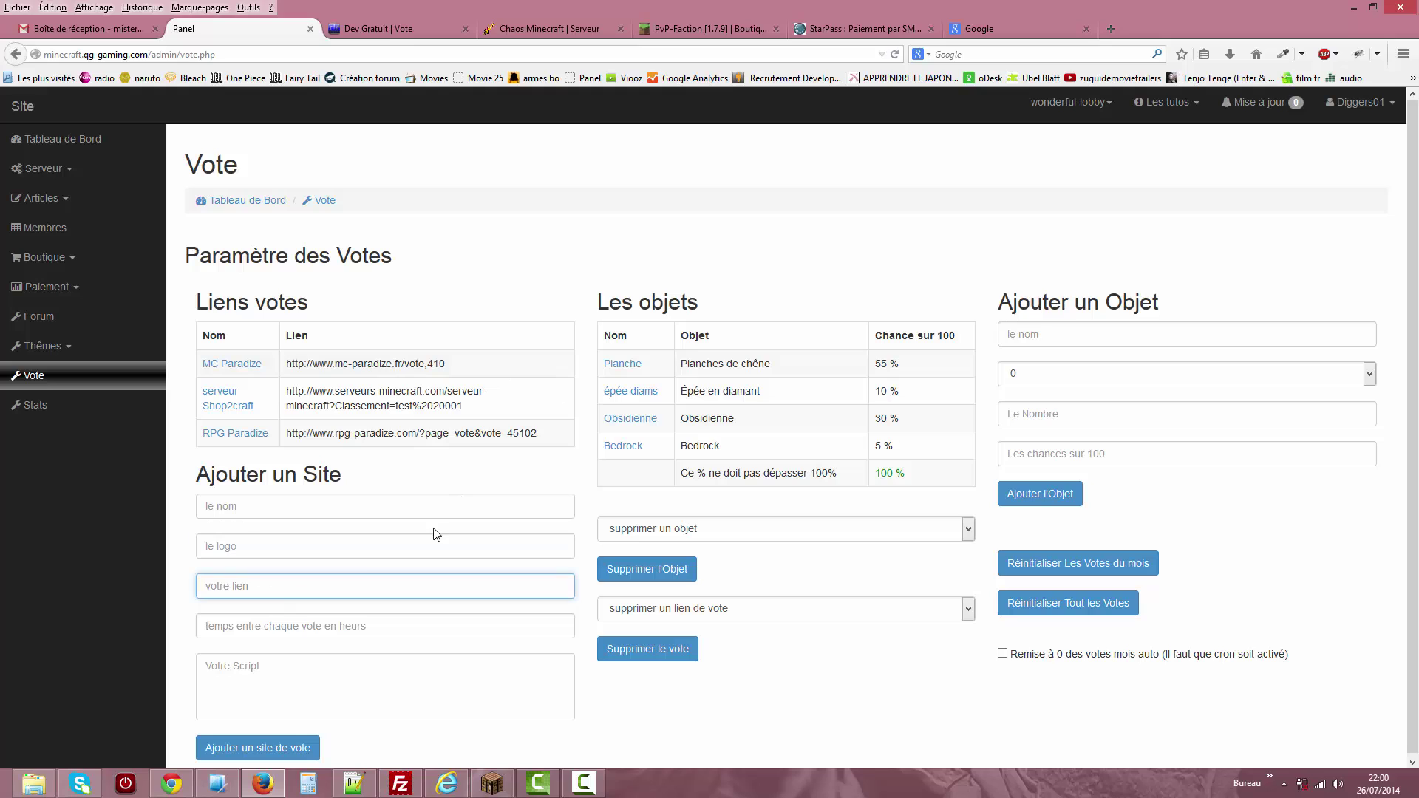
{"action": "left_click", "coordinate": [301, 629]}
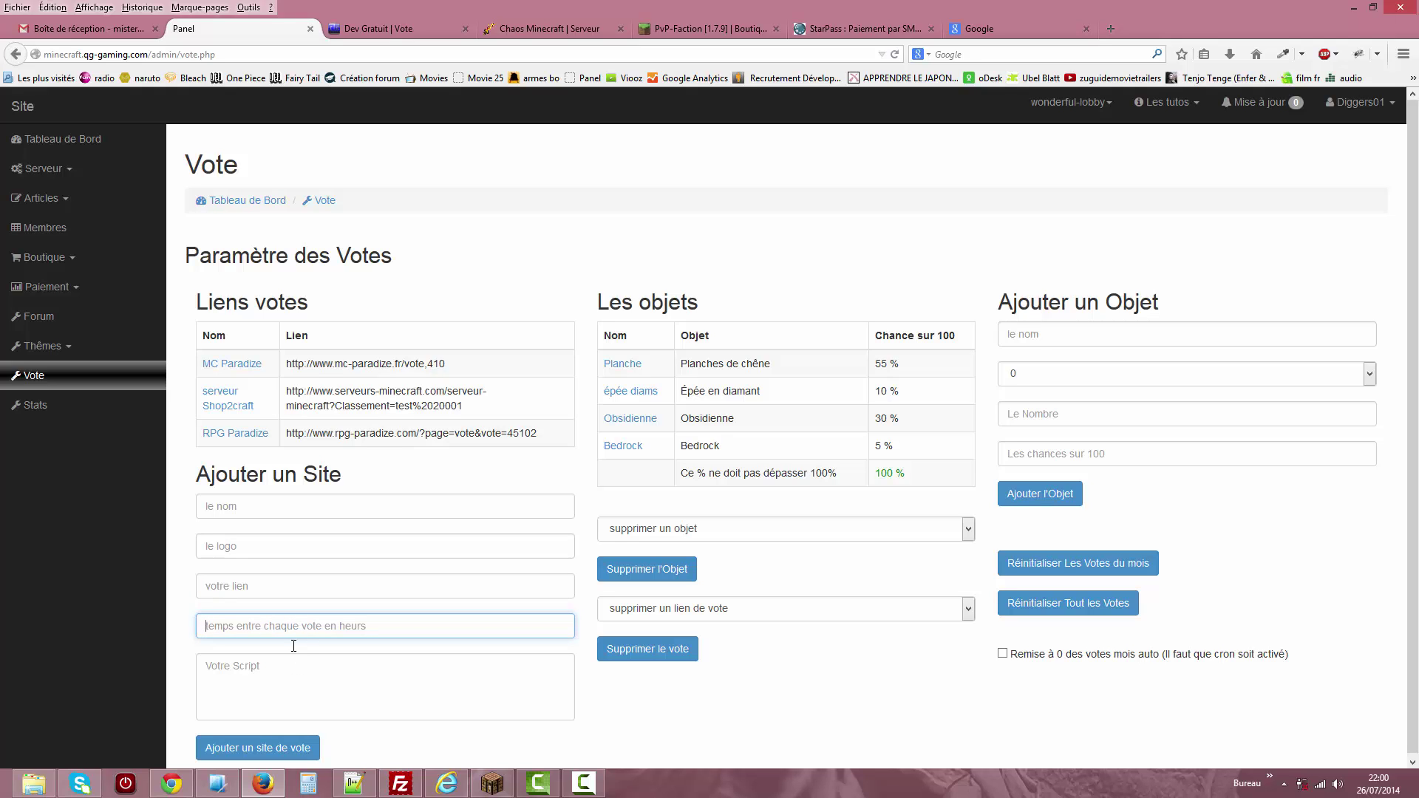
{"action": "left_click", "coordinate": [247, 368]}
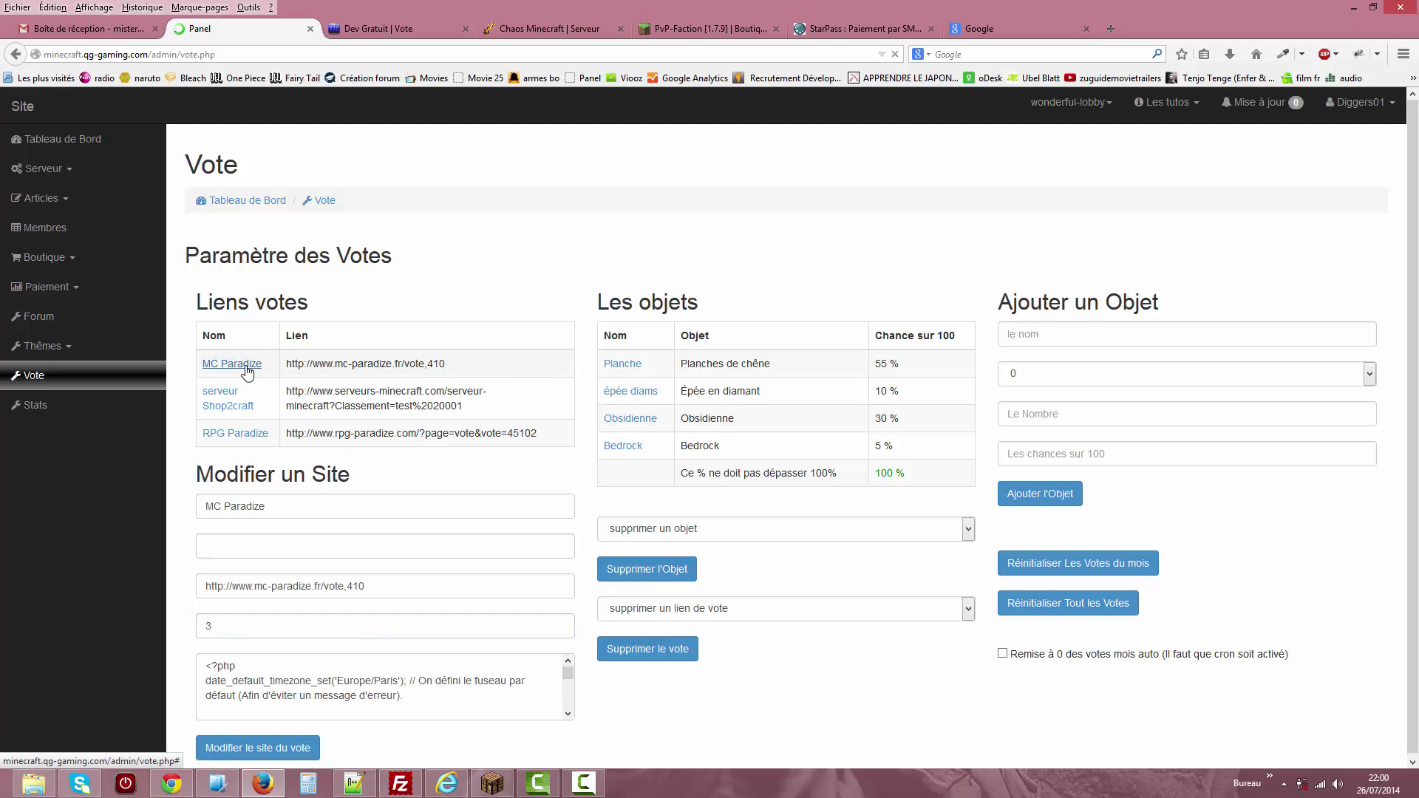
Inspect MC Paradize's vote script, hours between votes and empty logo, then load serveur Shop2craft.
{"action": "left_click", "coordinate": [246, 682]}
{"action": "left_click_drag", "start_coordinate": [568, 681], "coordinate": [570, 702]}
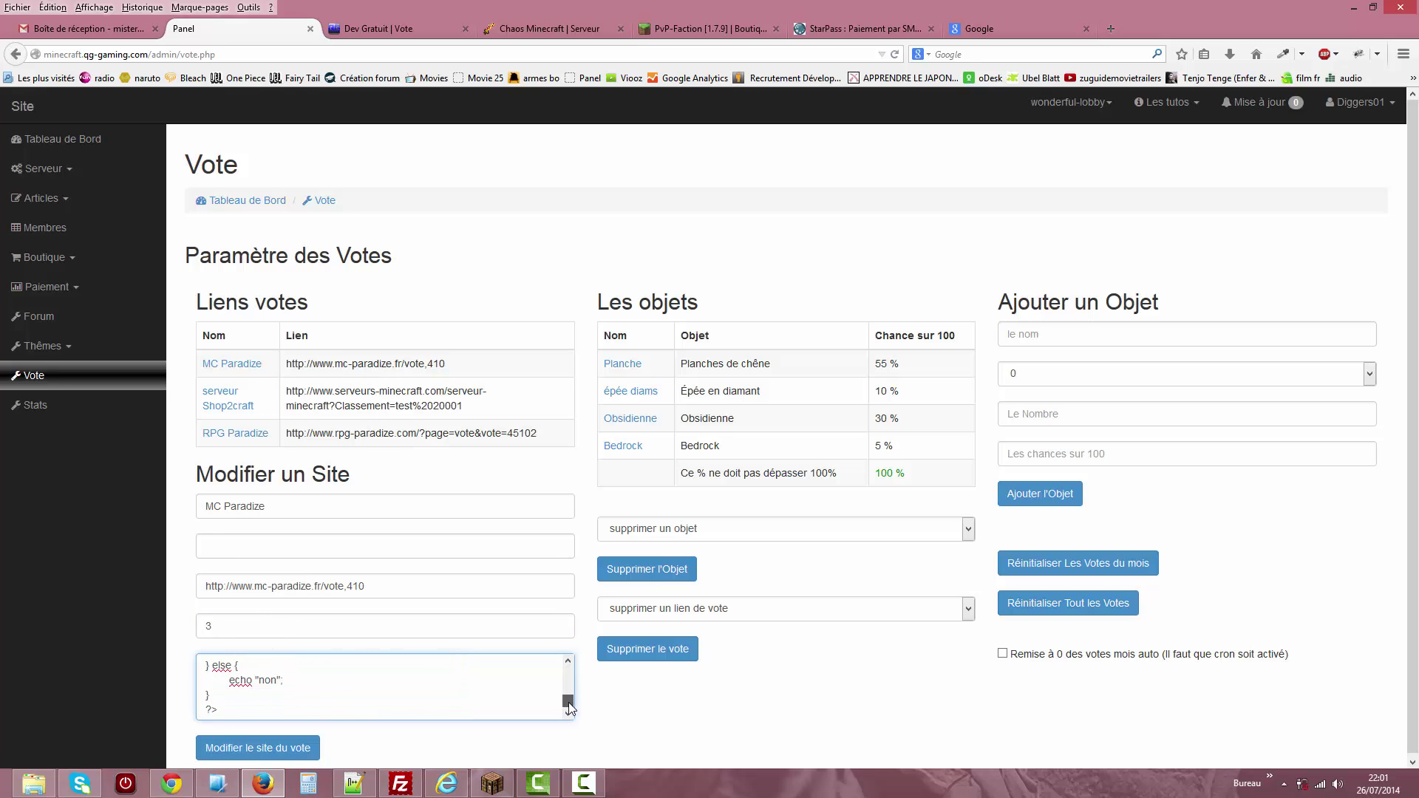
{"action": "left_click", "coordinate": [236, 631]}
{"action": "left_click", "coordinate": [268, 539]}
{"action": "left_click", "coordinate": [230, 408]}
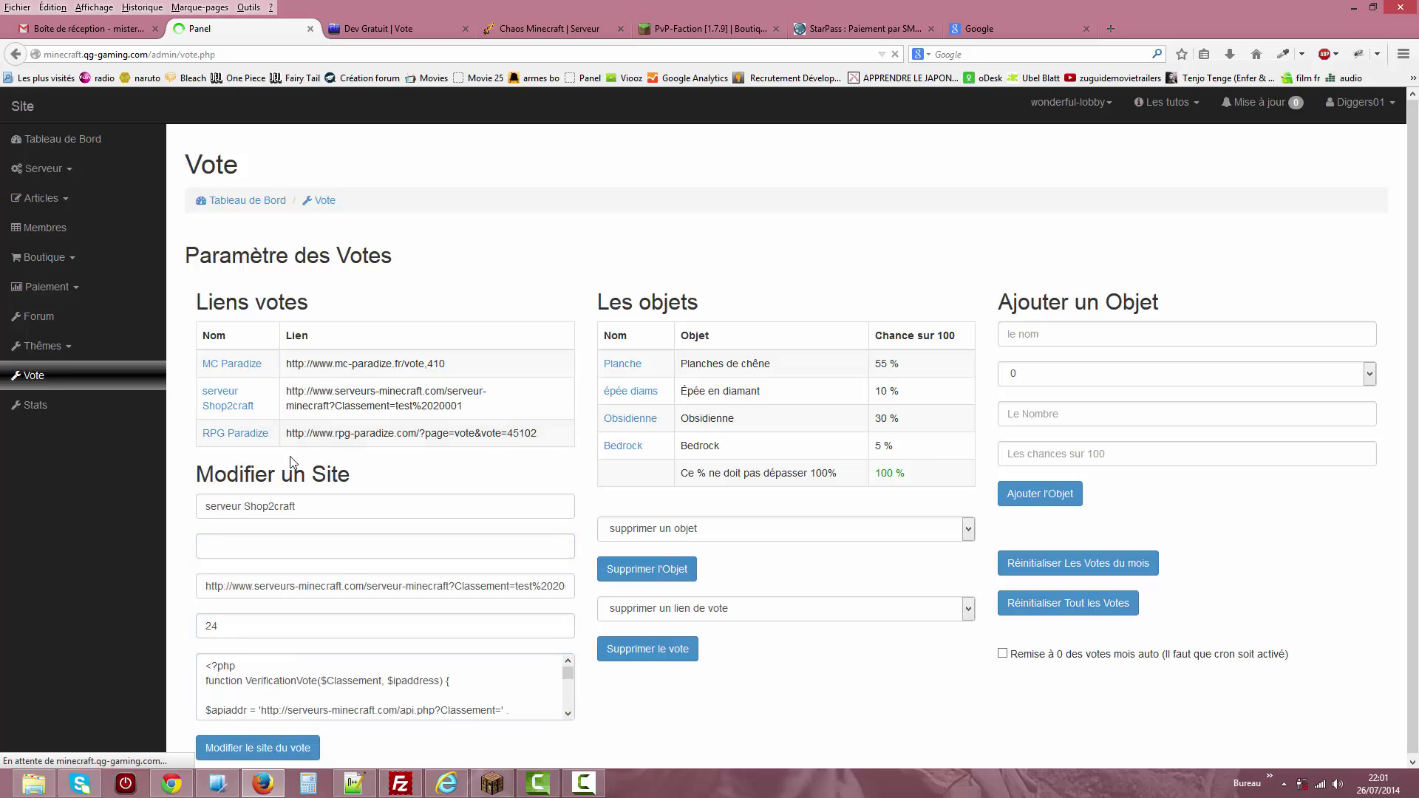
Load RPG Paradize and inspect its empty script, vote link and logo path ../images/logo.png.
{"action": "left_click", "coordinate": [250, 437]}
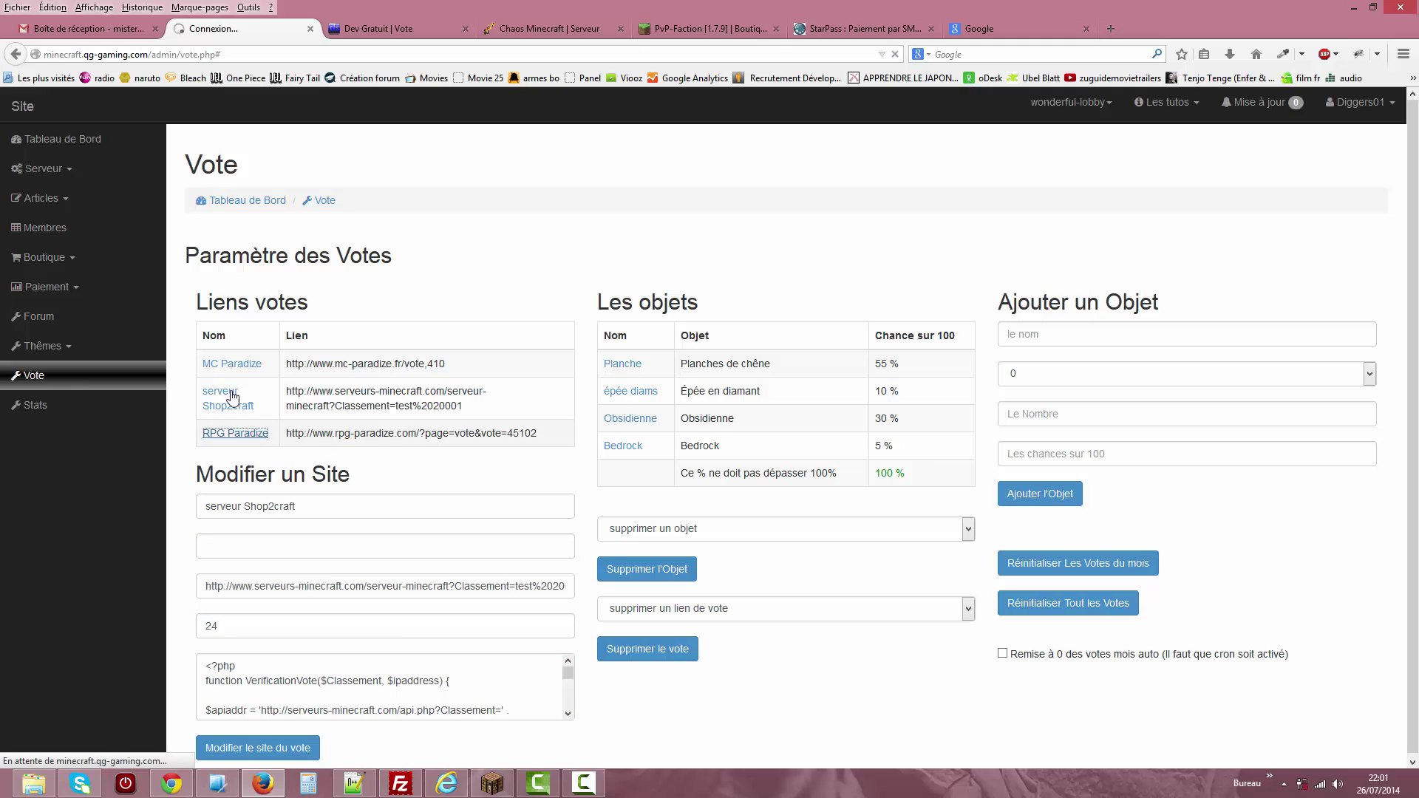
{"action": "left_click", "coordinate": [295, 685]}
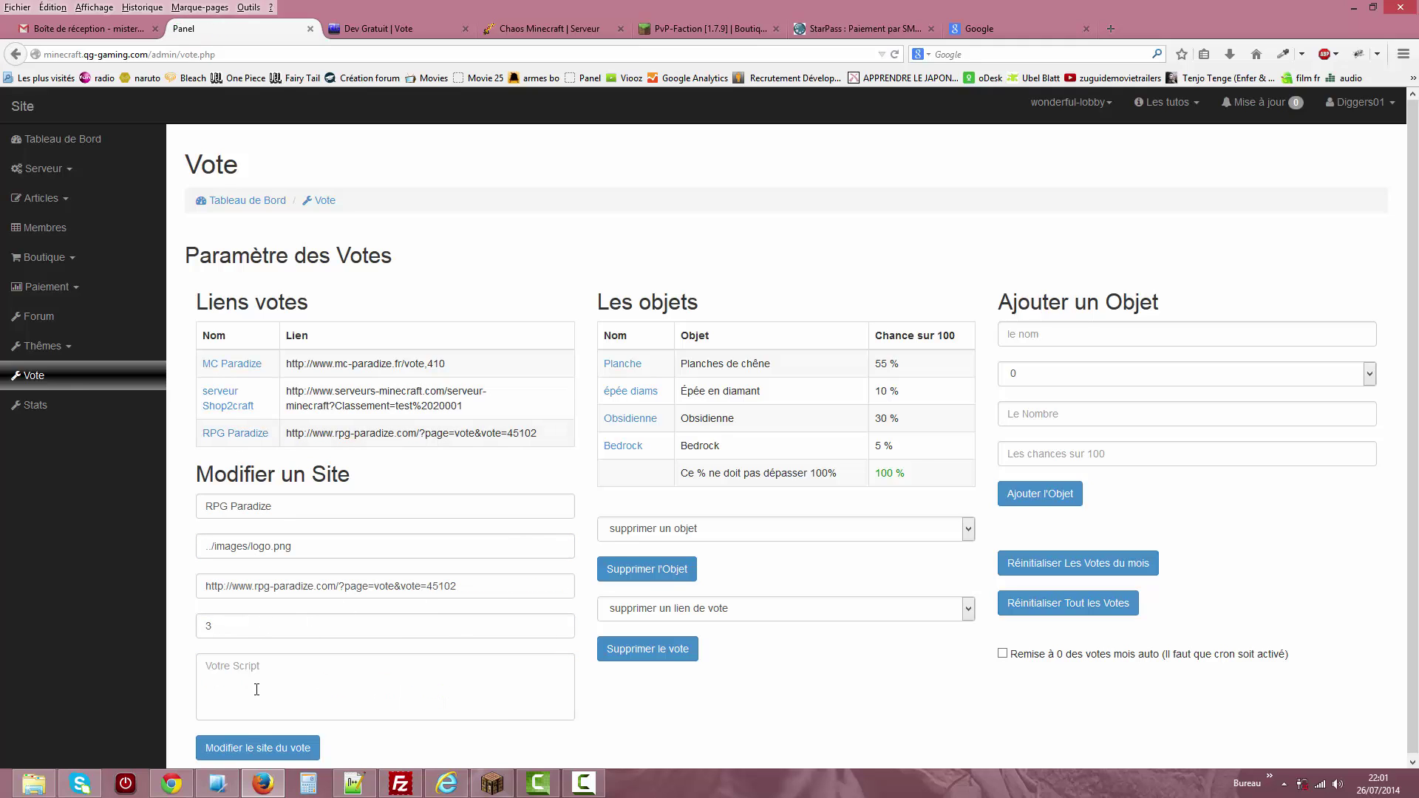
{"action": "left_click", "coordinate": [414, 586]}
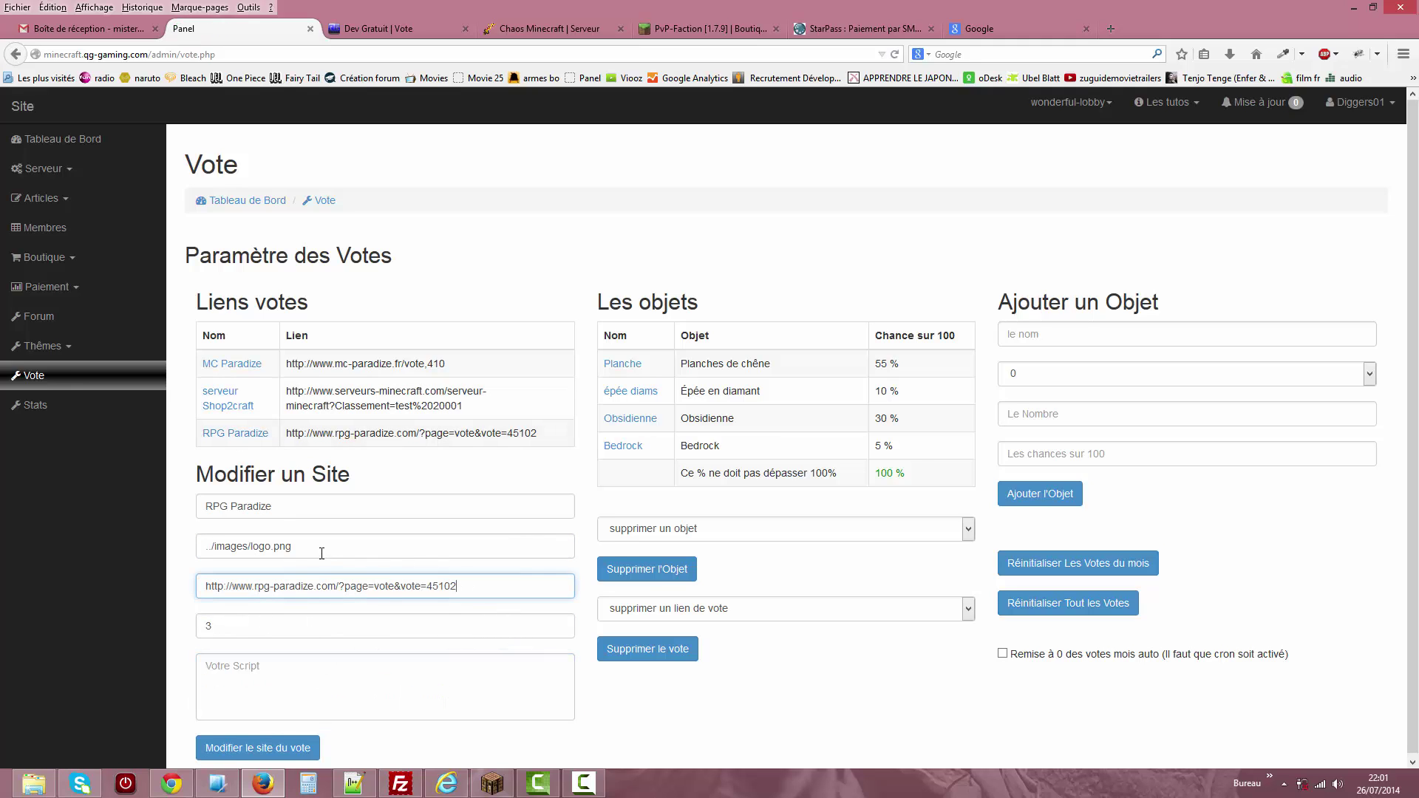
{"action": "double_click", "coordinate": [270, 547]}
{"action": "triple_click", "coordinate": [297, 547]}
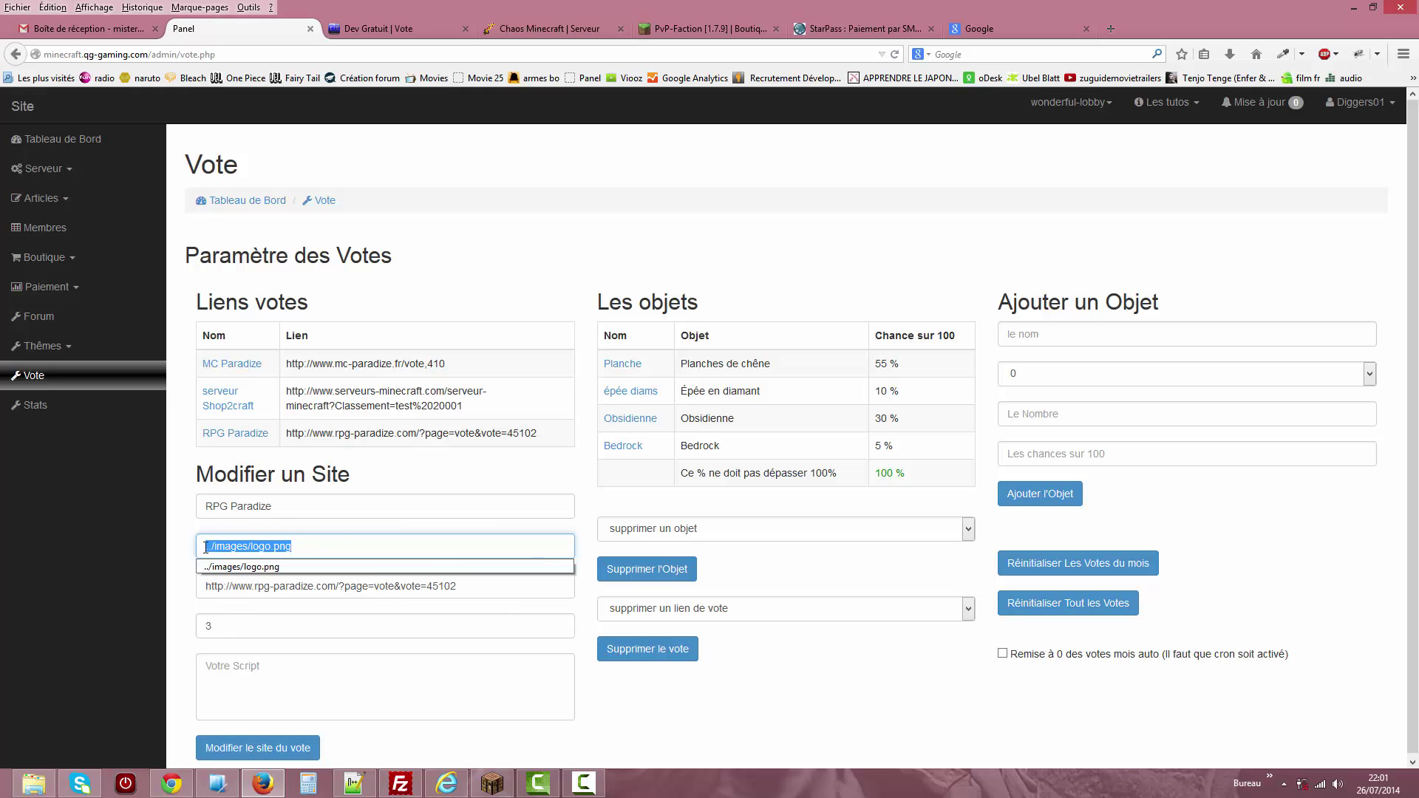
{"action": "left_click", "coordinate": [764, 498]}
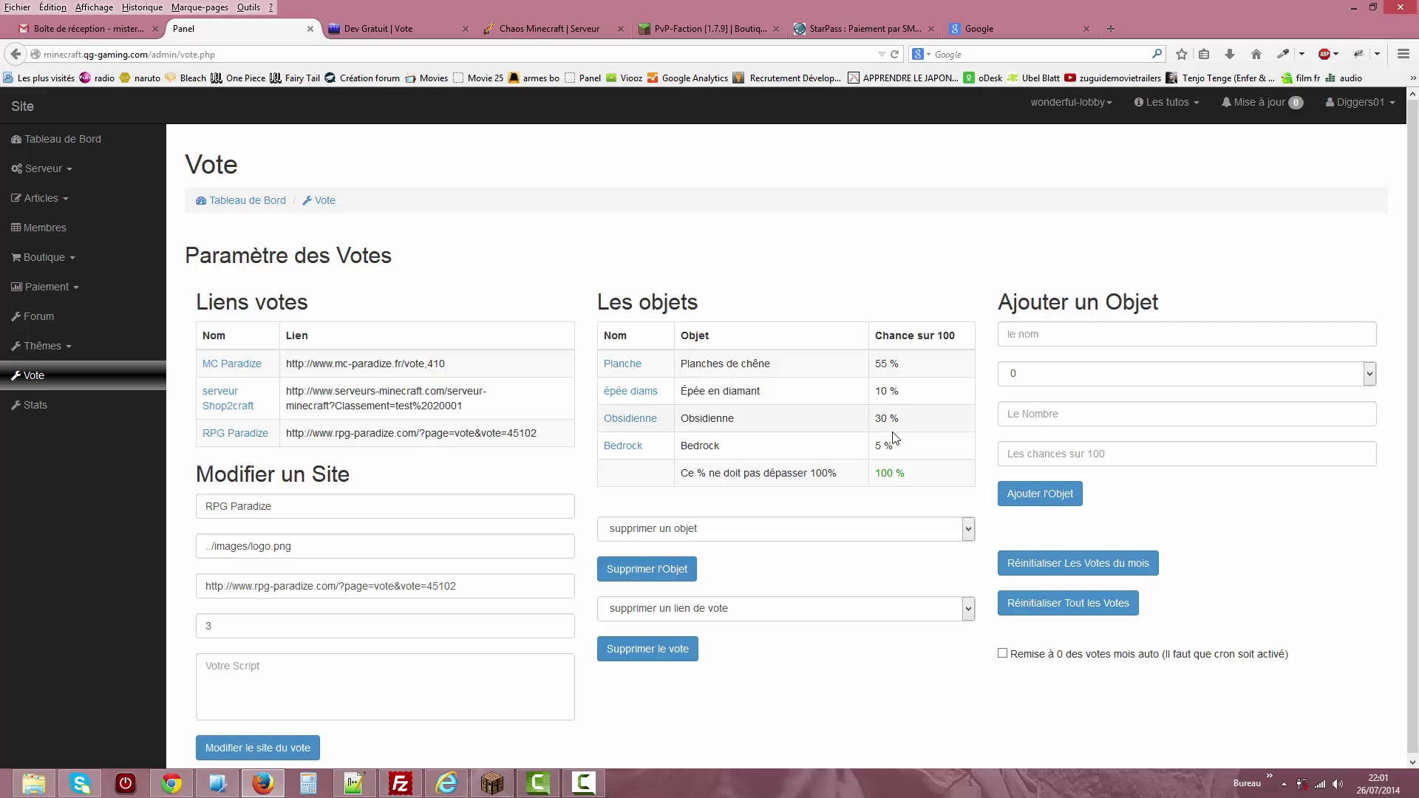
Highlight Obsidienne's 30 chance value and the Planches de chêne item name.
{"action": "left_click_drag", "start_coordinate": [893, 419], "coordinate": [878, 422]}
{"action": "left_click", "coordinate": [755, 422]}
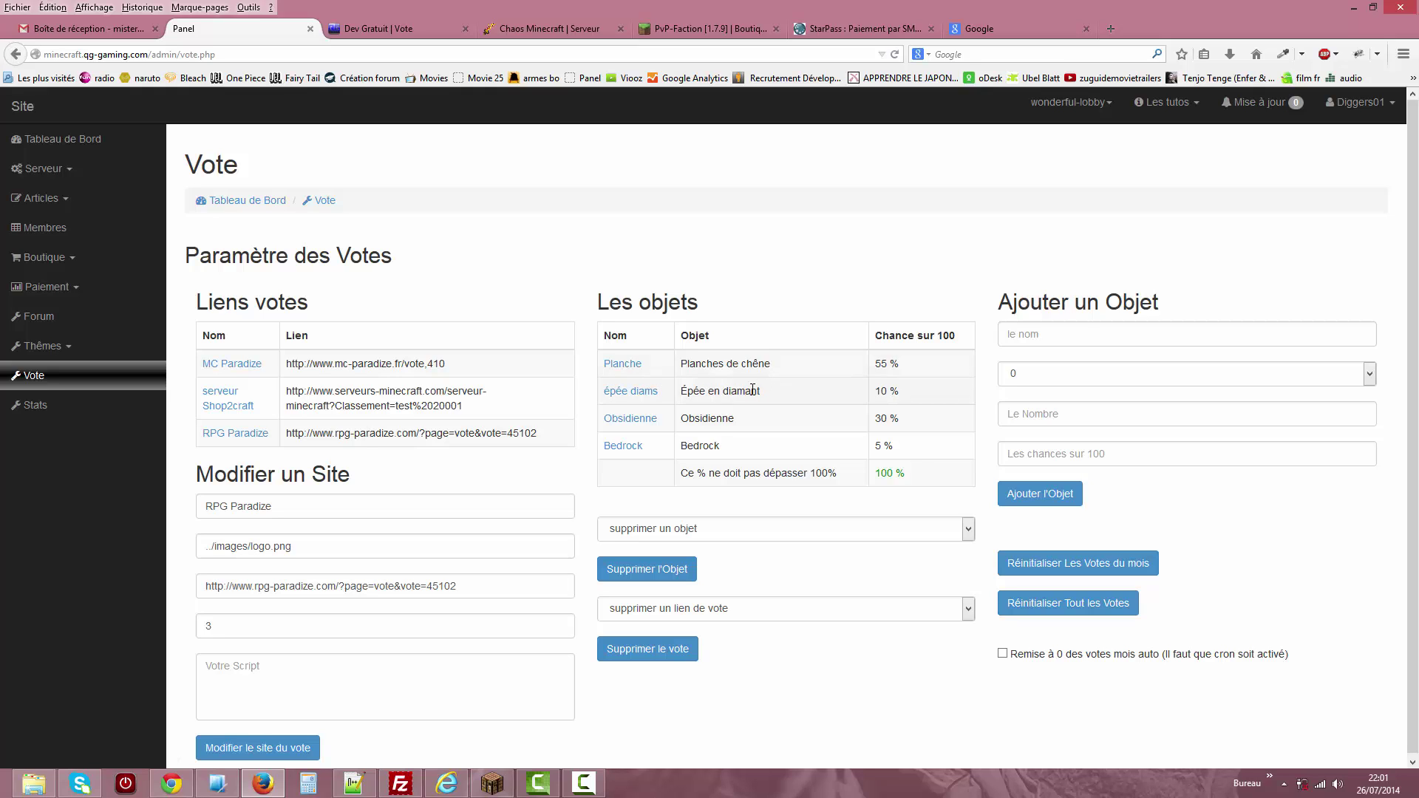
{"action": "left_click_drag", "start_coordinate": [771, 365], "coordinate": [695, 364]}
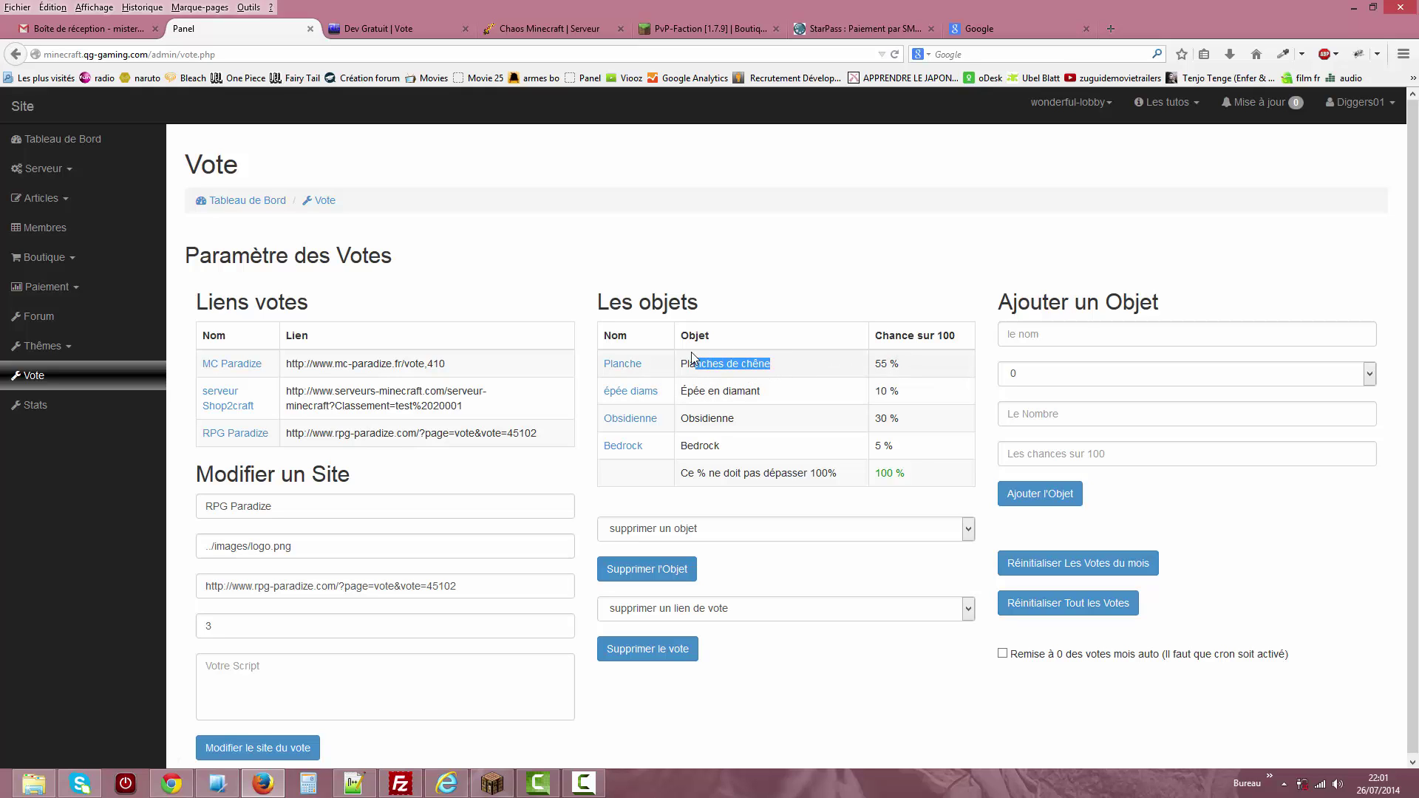
{"action": "left_click", "coordinate": [625, 364]}
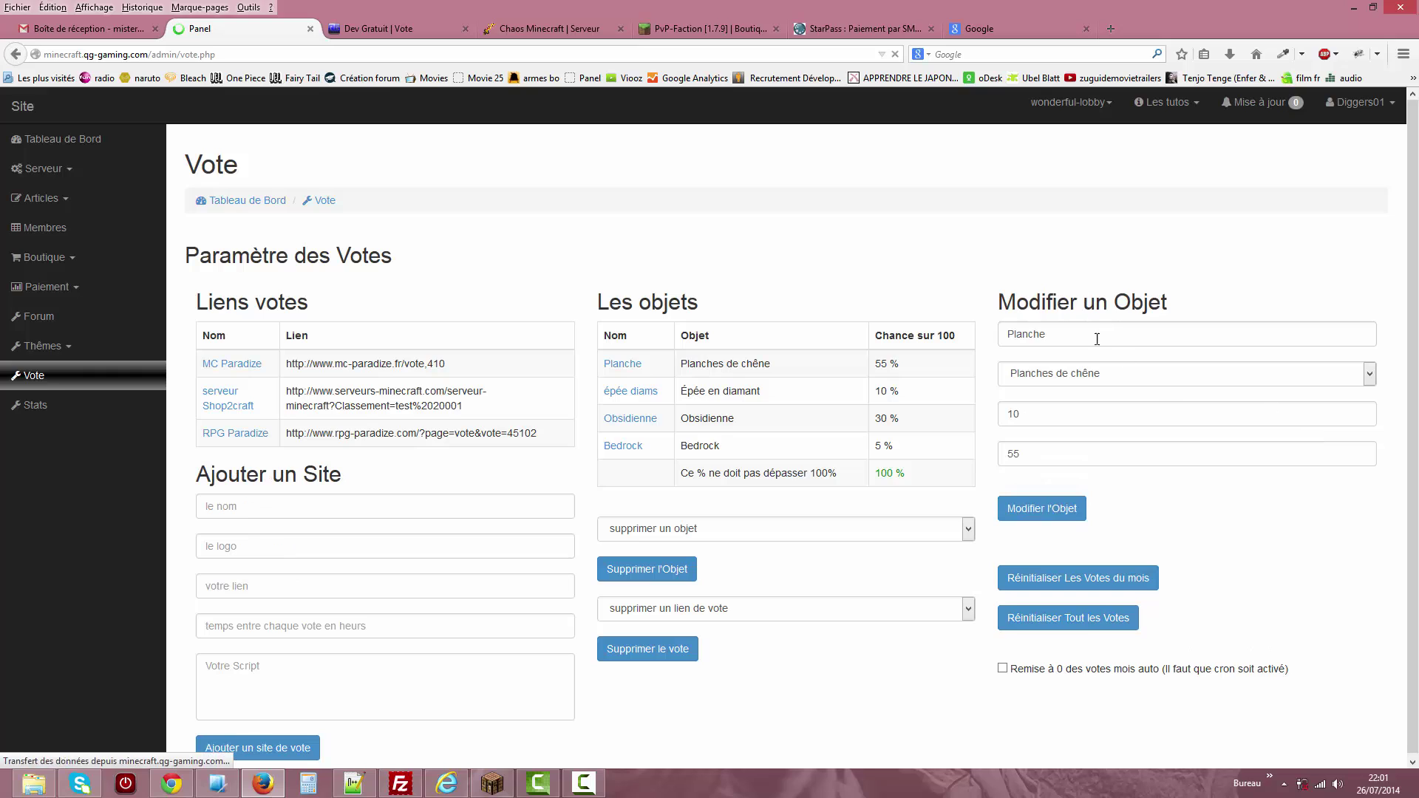
{"action": "left_click", "coordinate": [1098, 375]}
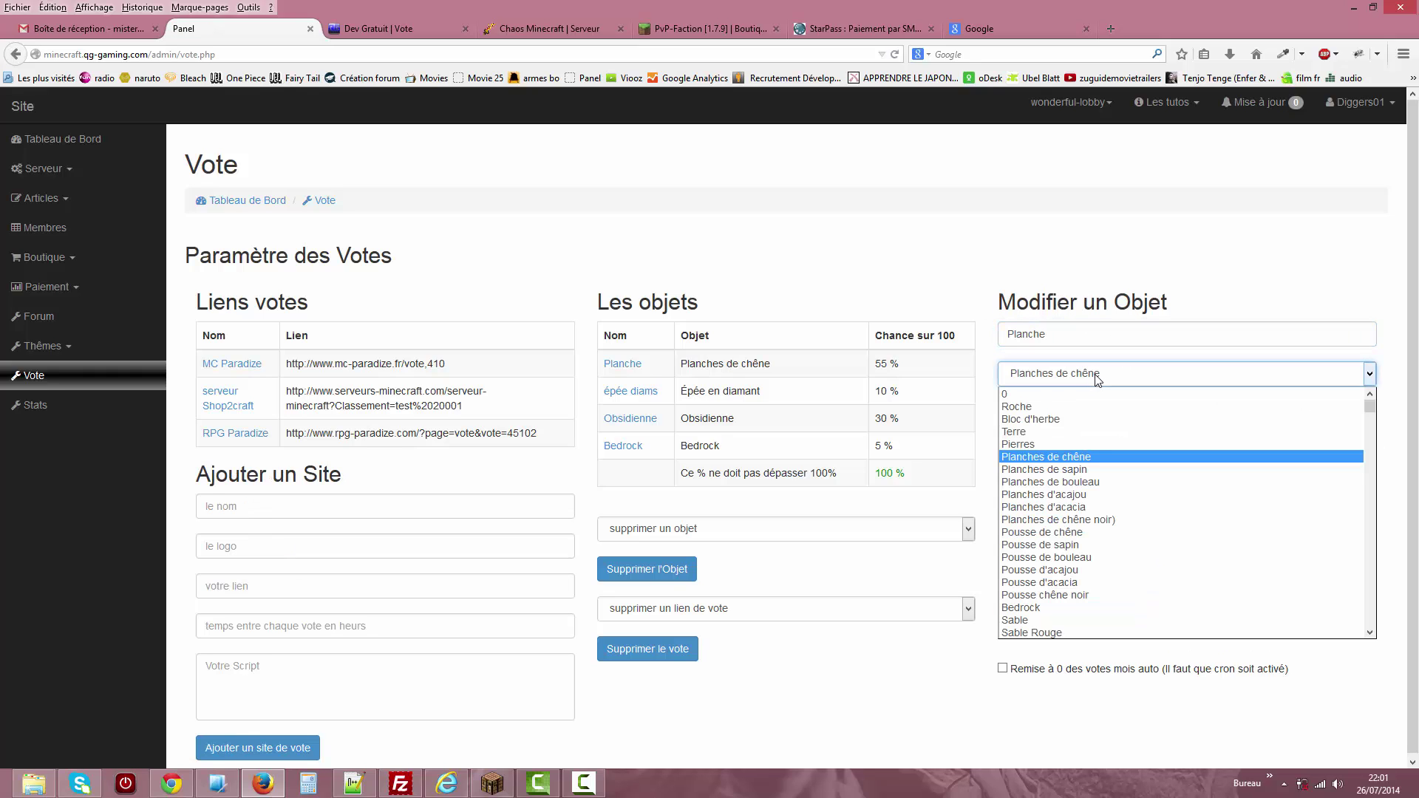
{"action": "left_click", "coordinate": [1185, 257]}
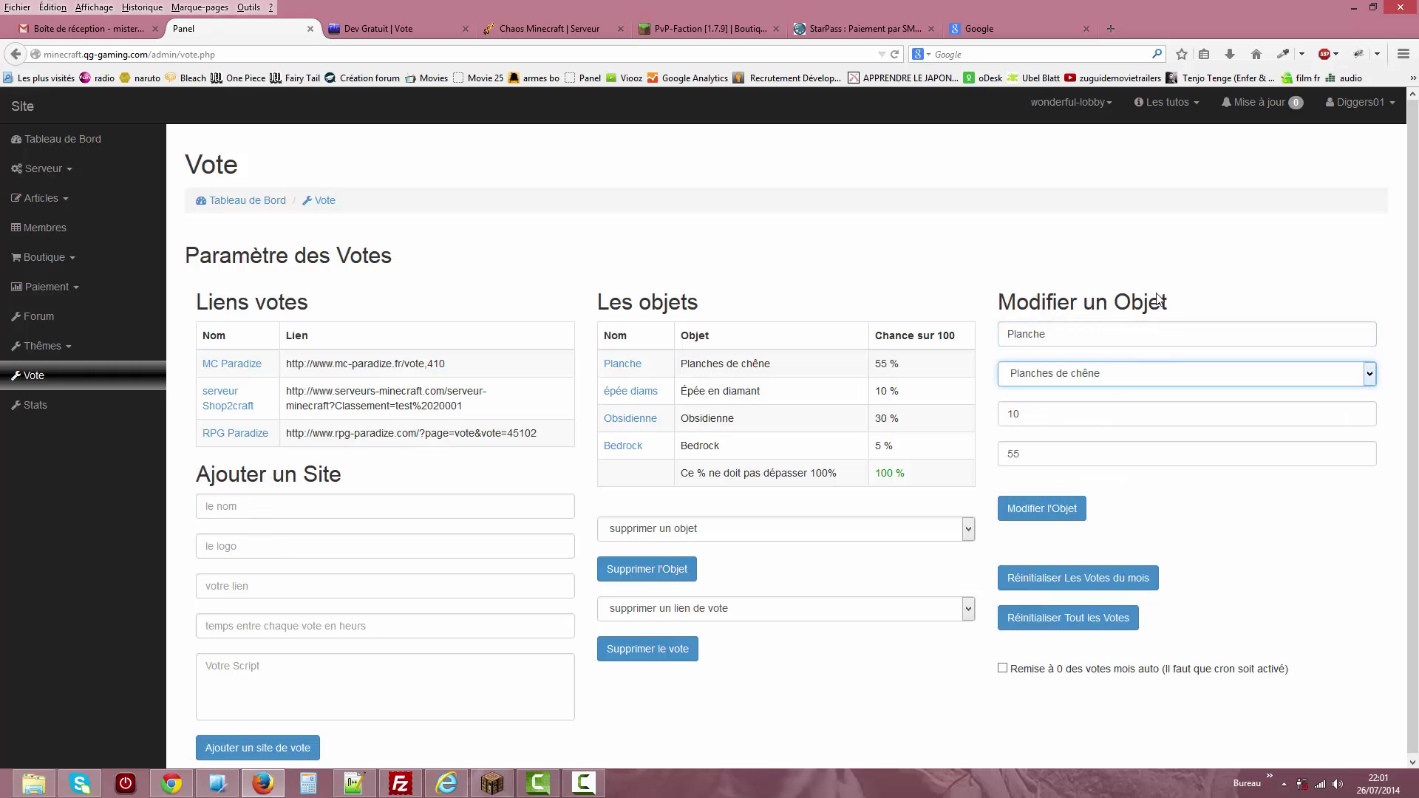
{"action": "left_click", "coordinate": [1099, 388]}
{"action": "mouse_move", "coordinate": [1375, 413]}
{"action": "left_mouse_down"}
{"action": "mouse_move", "coordinate": [1377, 631]}
{"action": "mouse_move", "coordinate": [1375, 400]}
{"action": "left_mouse_up"}
{"action": "left_click", "coordinate": [1208, 314]}
{"action": "left_click", "coordinate": [1012, 411]}
{"action": "double_click", "coordinate": [1013, 413]}
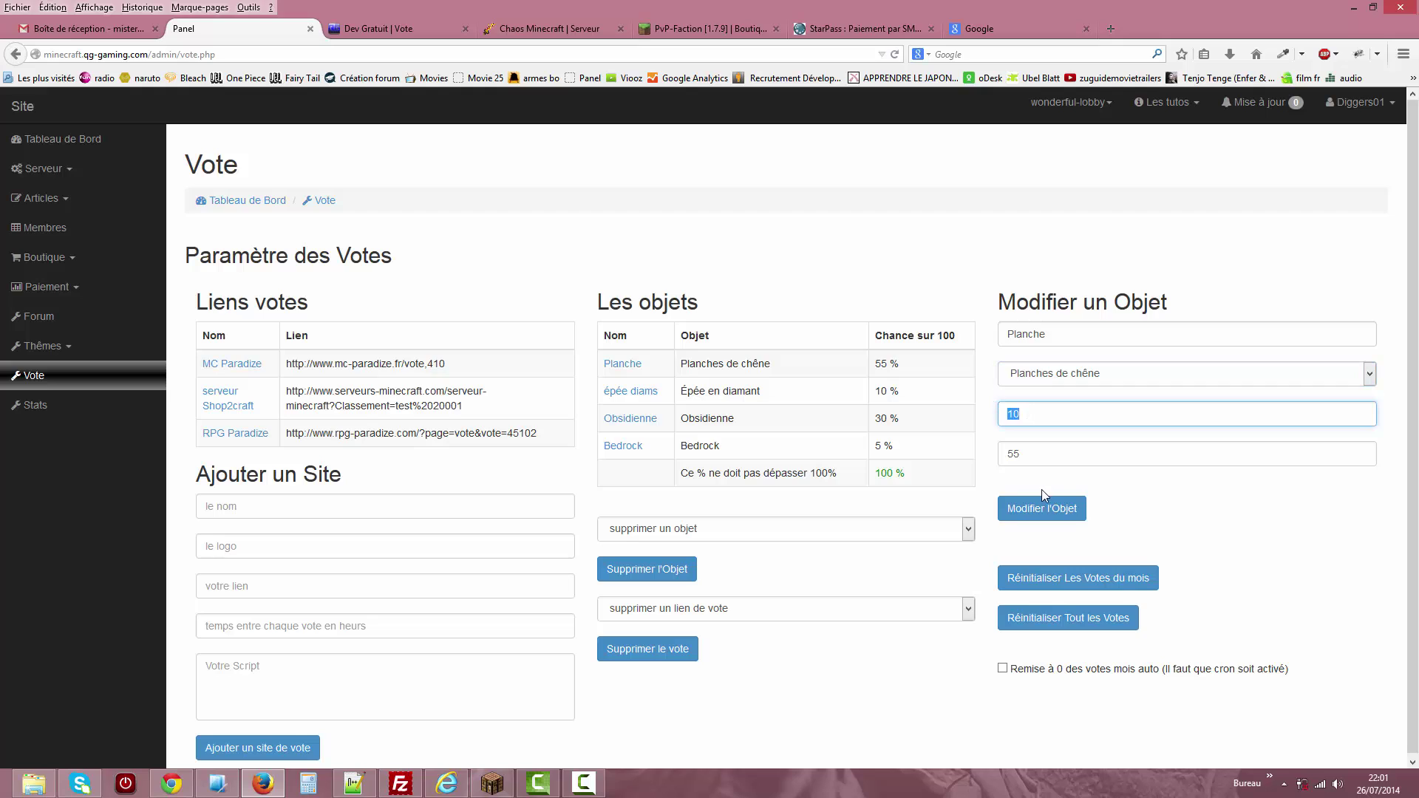
{"action": "left_click_drag", "start_coordinate": [1028, 411], "coordinate": [998, 459]}
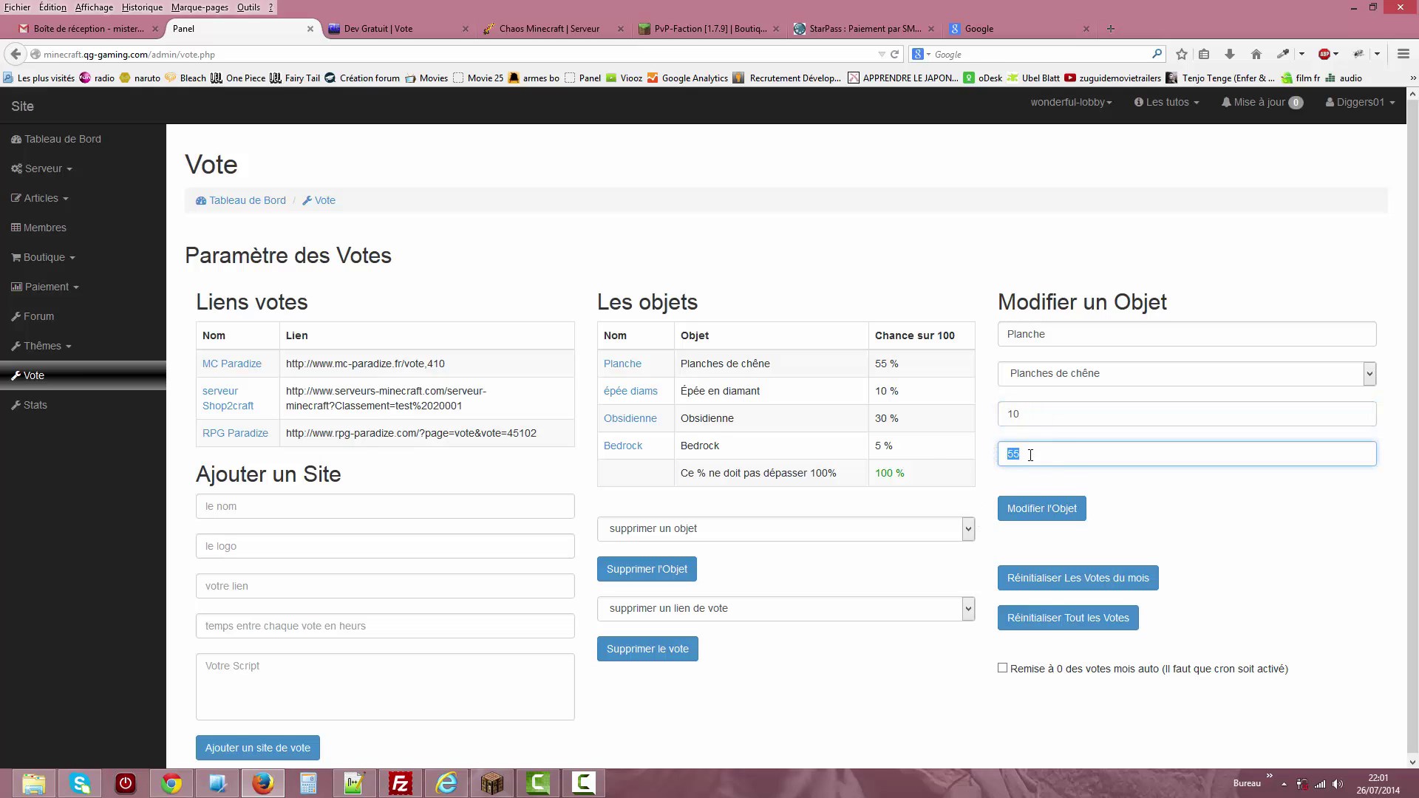
{"action": "left_click_drag", "start_coordinate": [906, 473], "coordinate": [879, 474]}
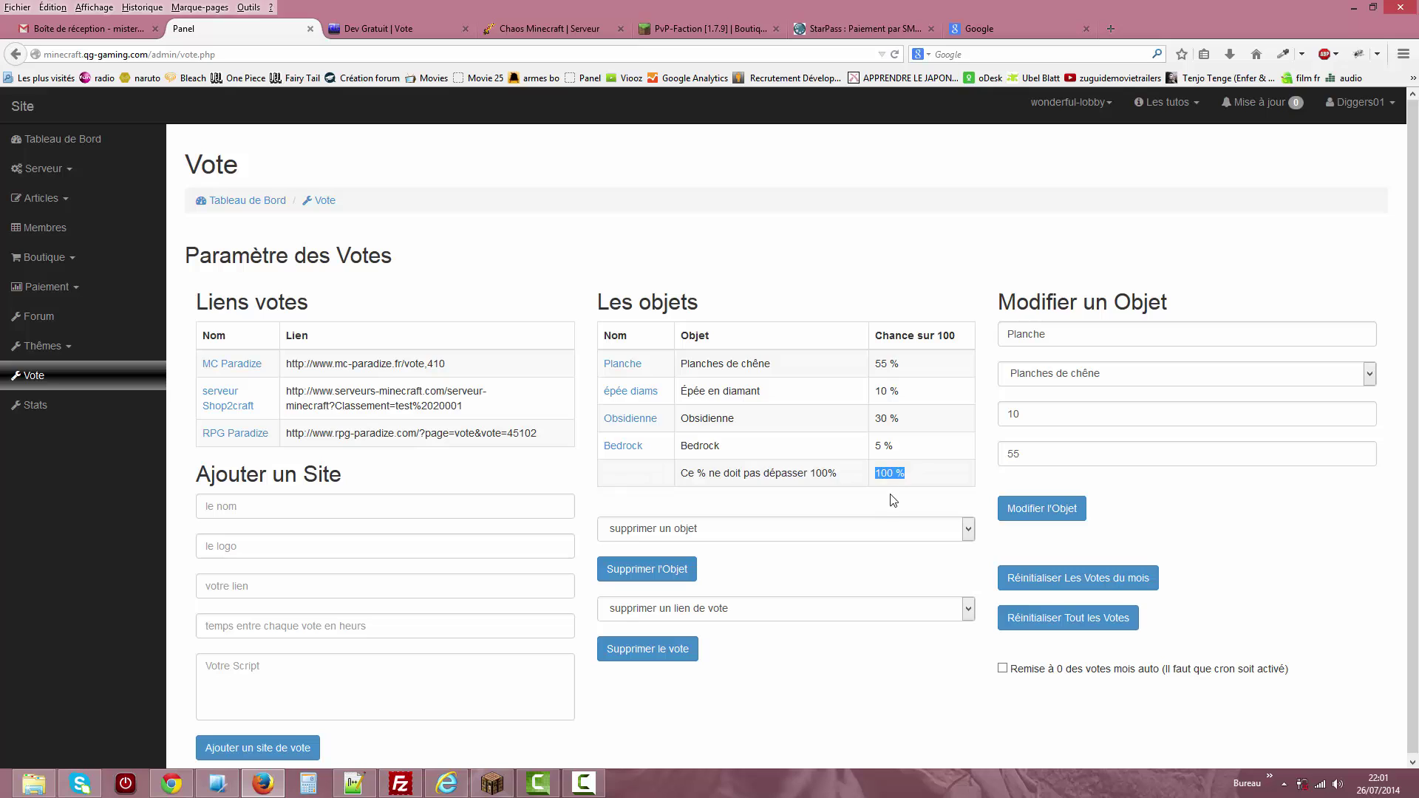
{"action": "left_click", "coordinate": [1024, 454]}
{"action": "key", "text": "BackSpace"}
{"action": "type", "text": "6"}
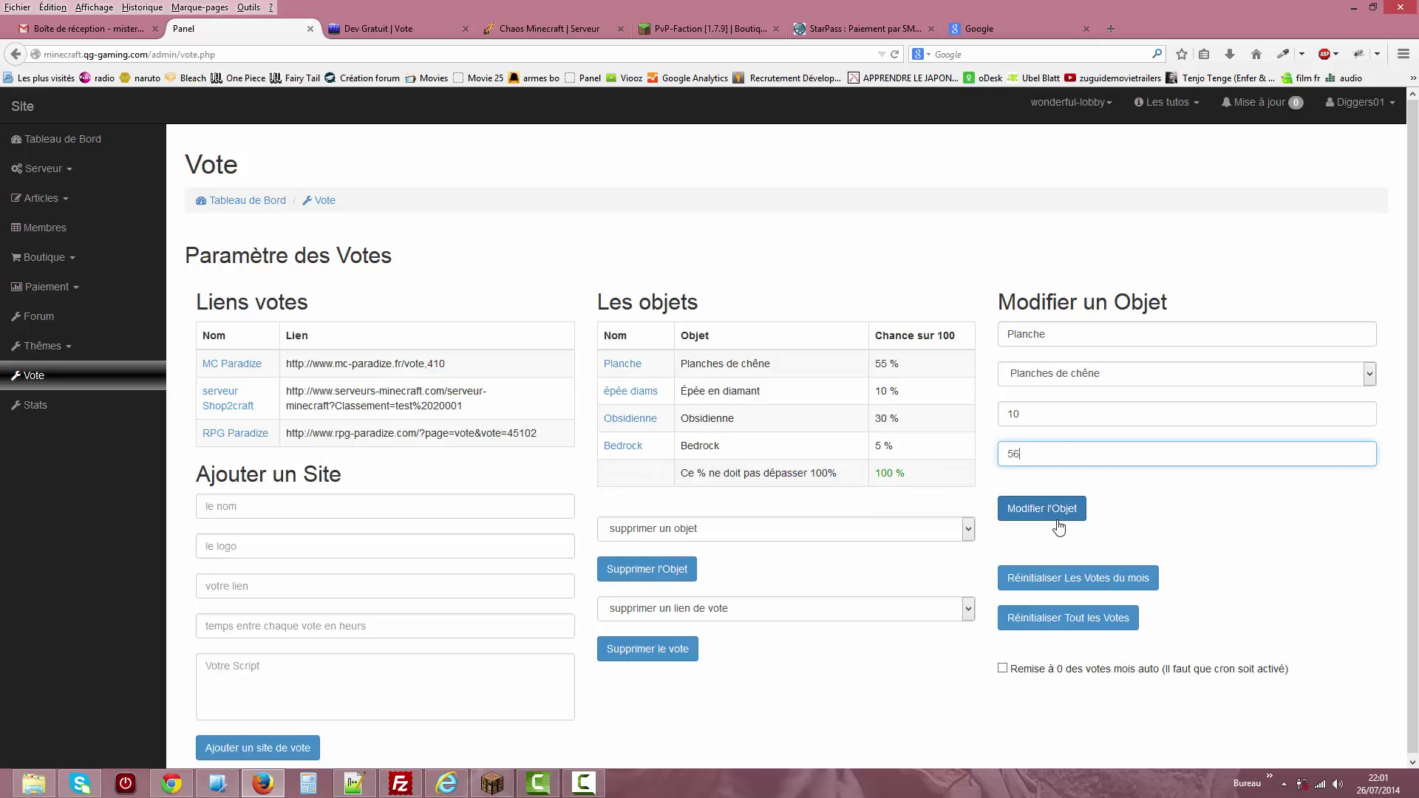
{"action": "left_click", "coordinate": [1057, 517]}
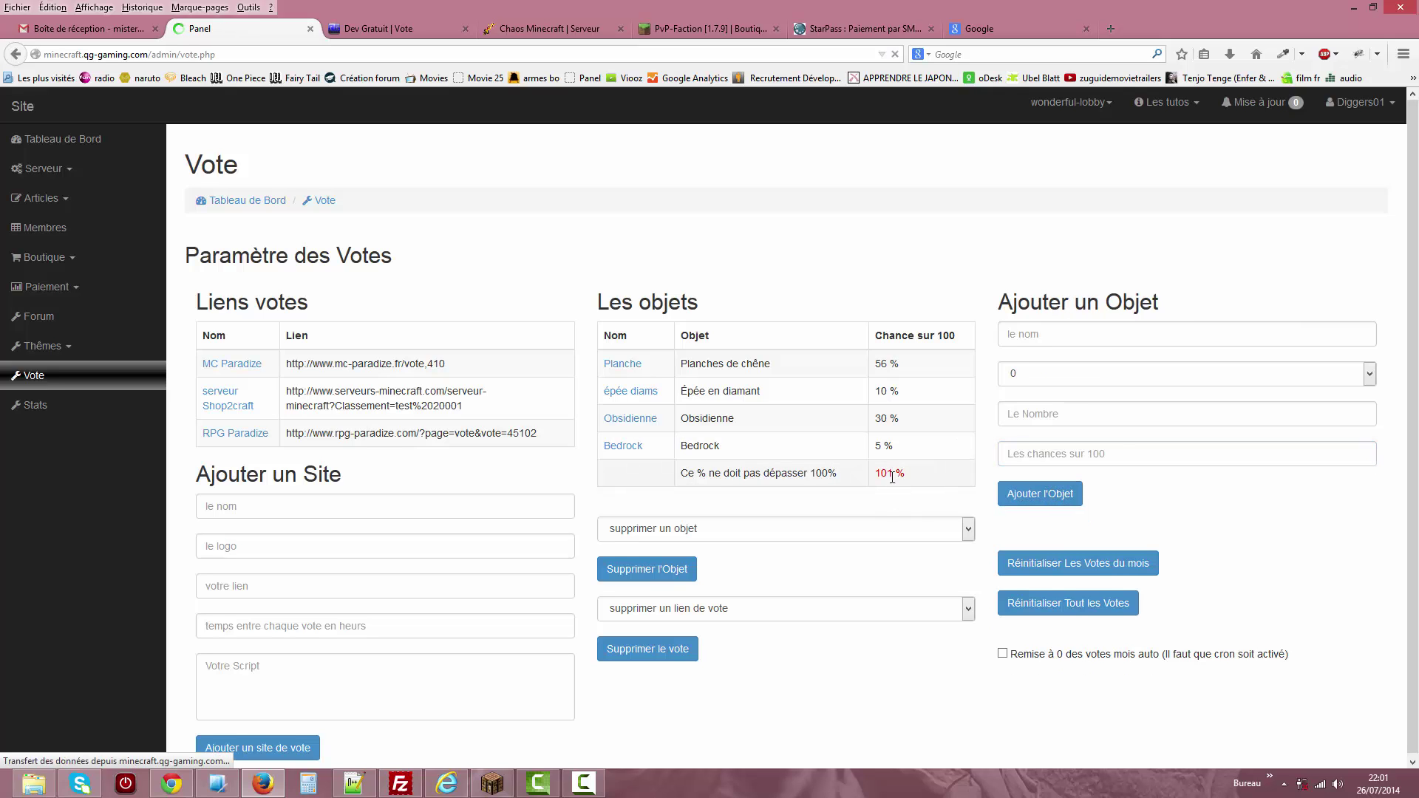
{"action": "left_click_drag", "start_coordinate": [905, 474], "coordinate": [828, 474]}
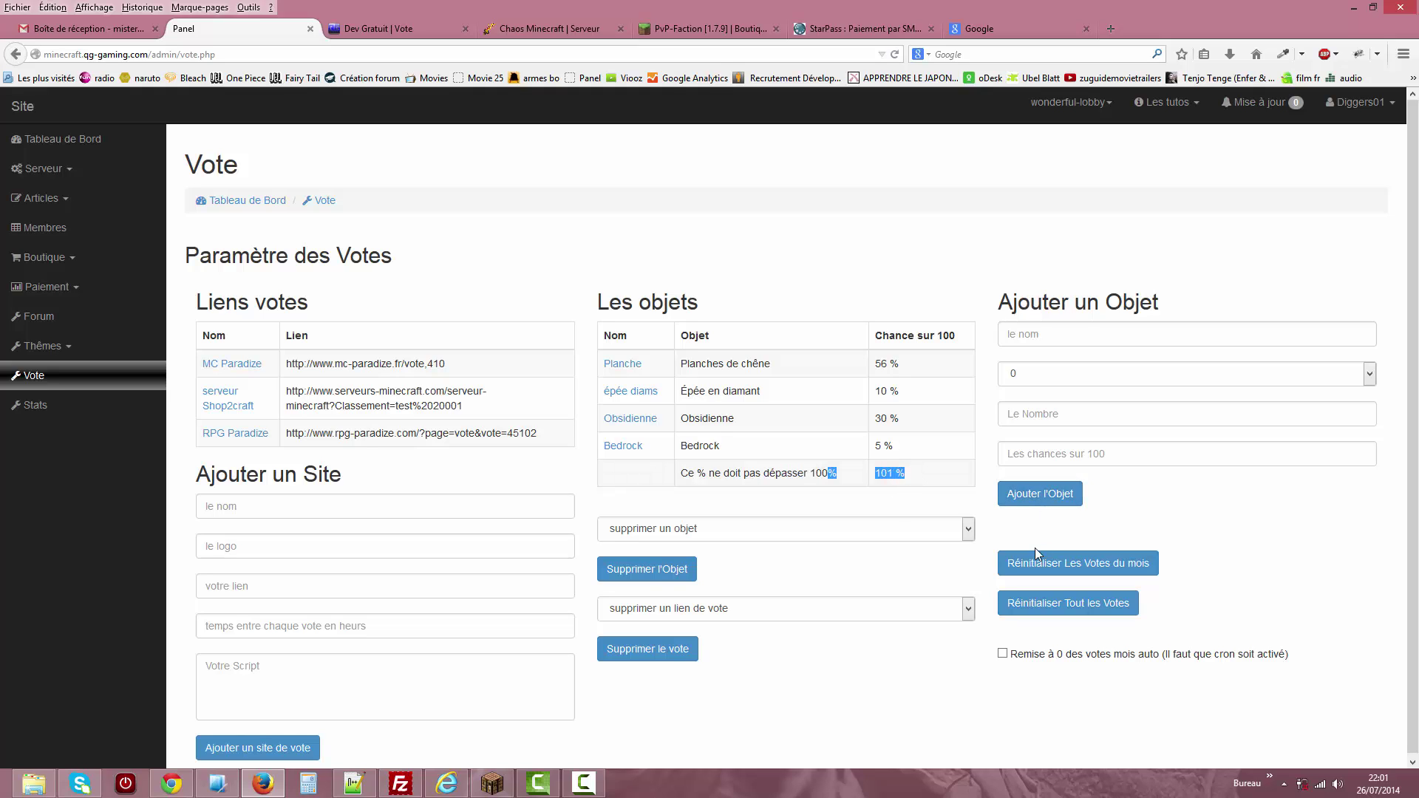
{"action": "left_click", "coordinate": [804, 533]}
{"action": "left_click", "coordinate": [917, 643]}
Leave the vote links unchanged, enable 'Remise à 0 des votes mois auto' and reset this month's votes.
{"action": "left_click", "coordinate": [884, 609]}
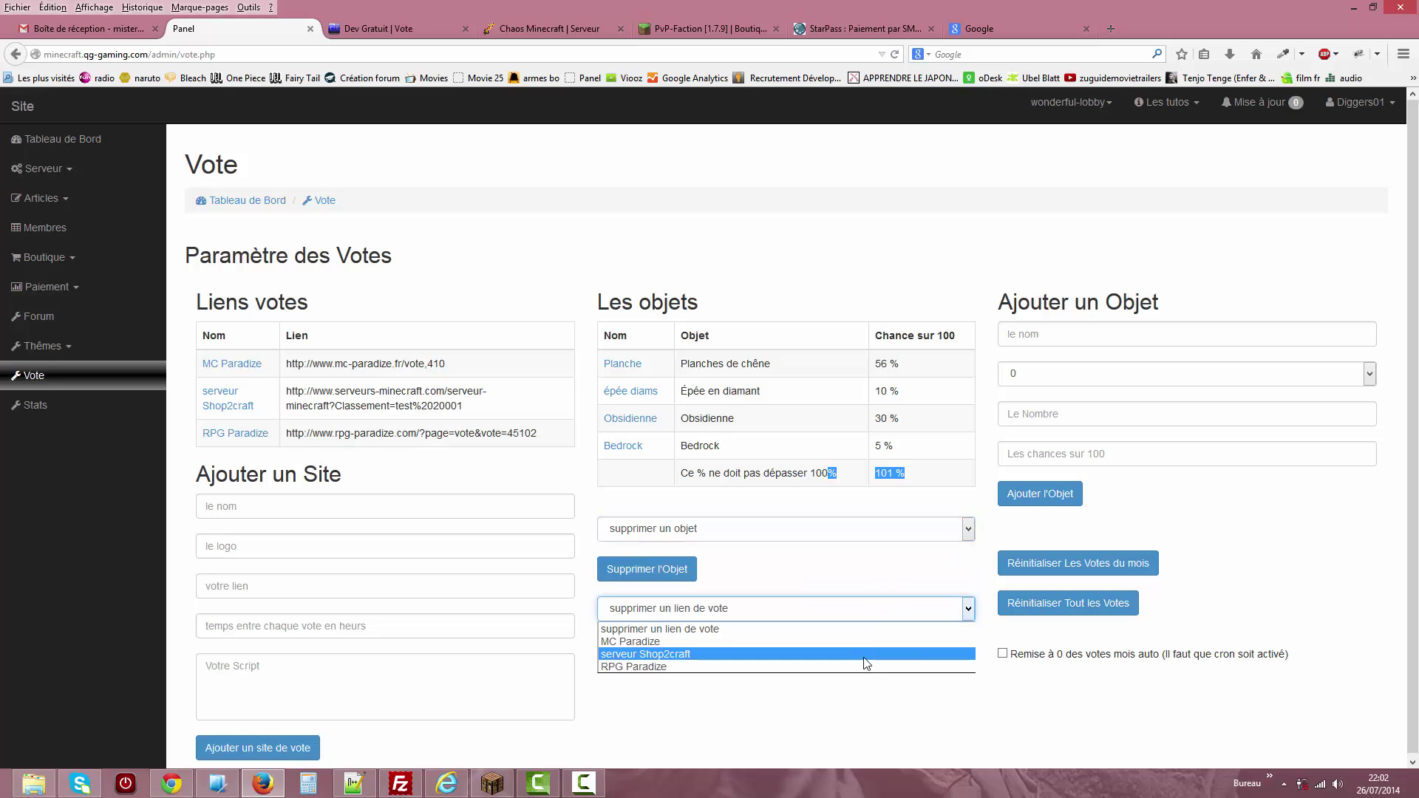
{"action": "left_click", "coordinate": [996, 710]}
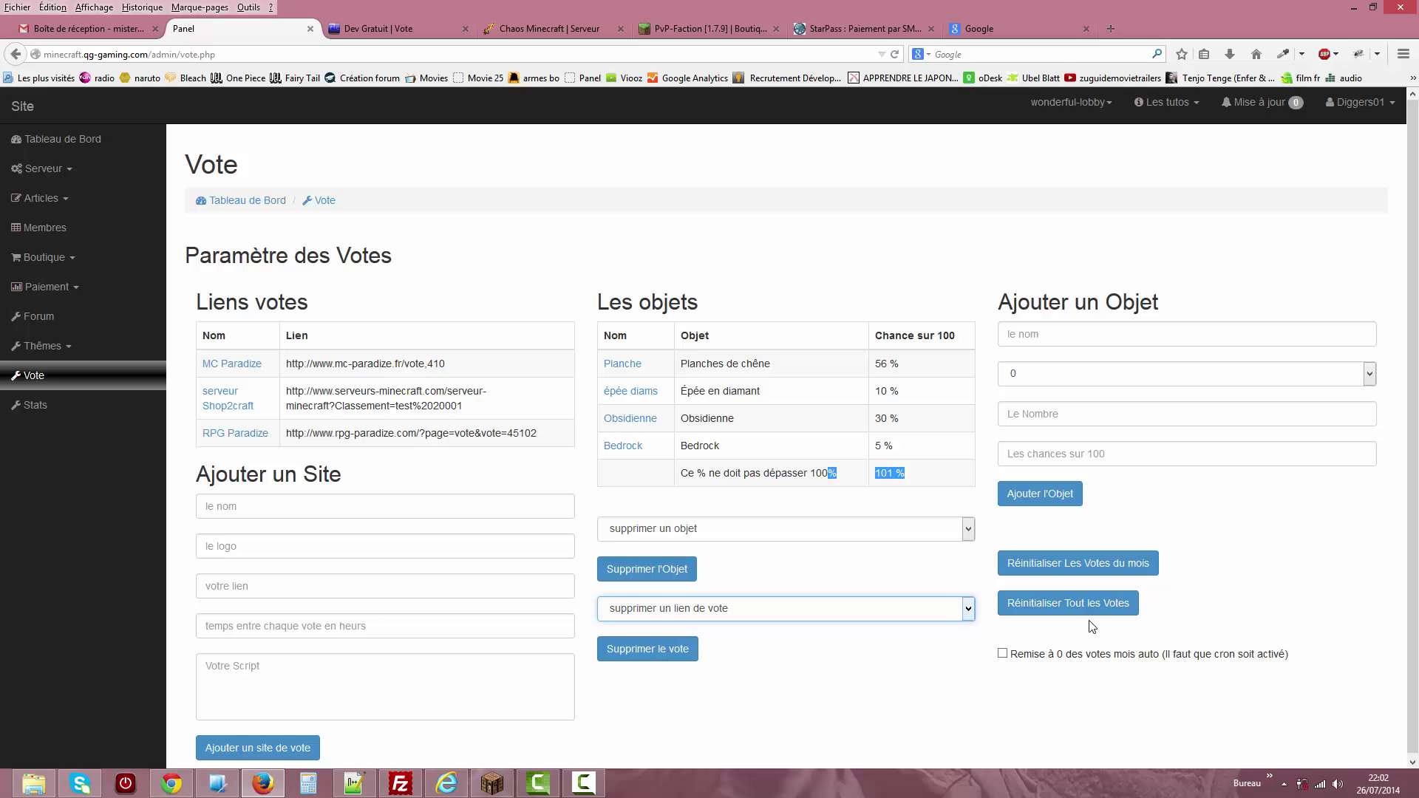
{"action": "left_click", "coordinate": [1003, 655]}
{"action": "left_click", "coordinate": [950, 700]}
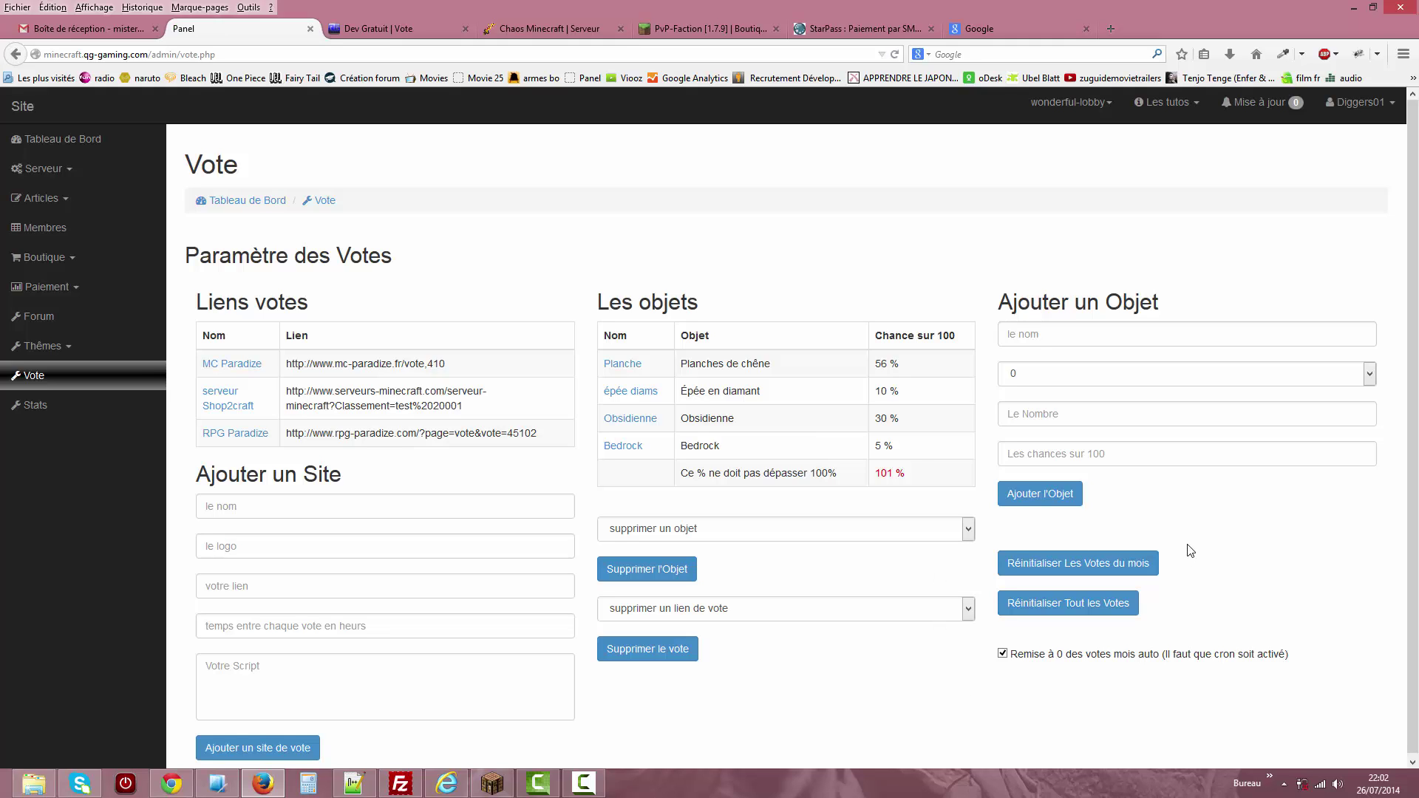
{"action": "left_click", "coordinate": [1126, 566]}
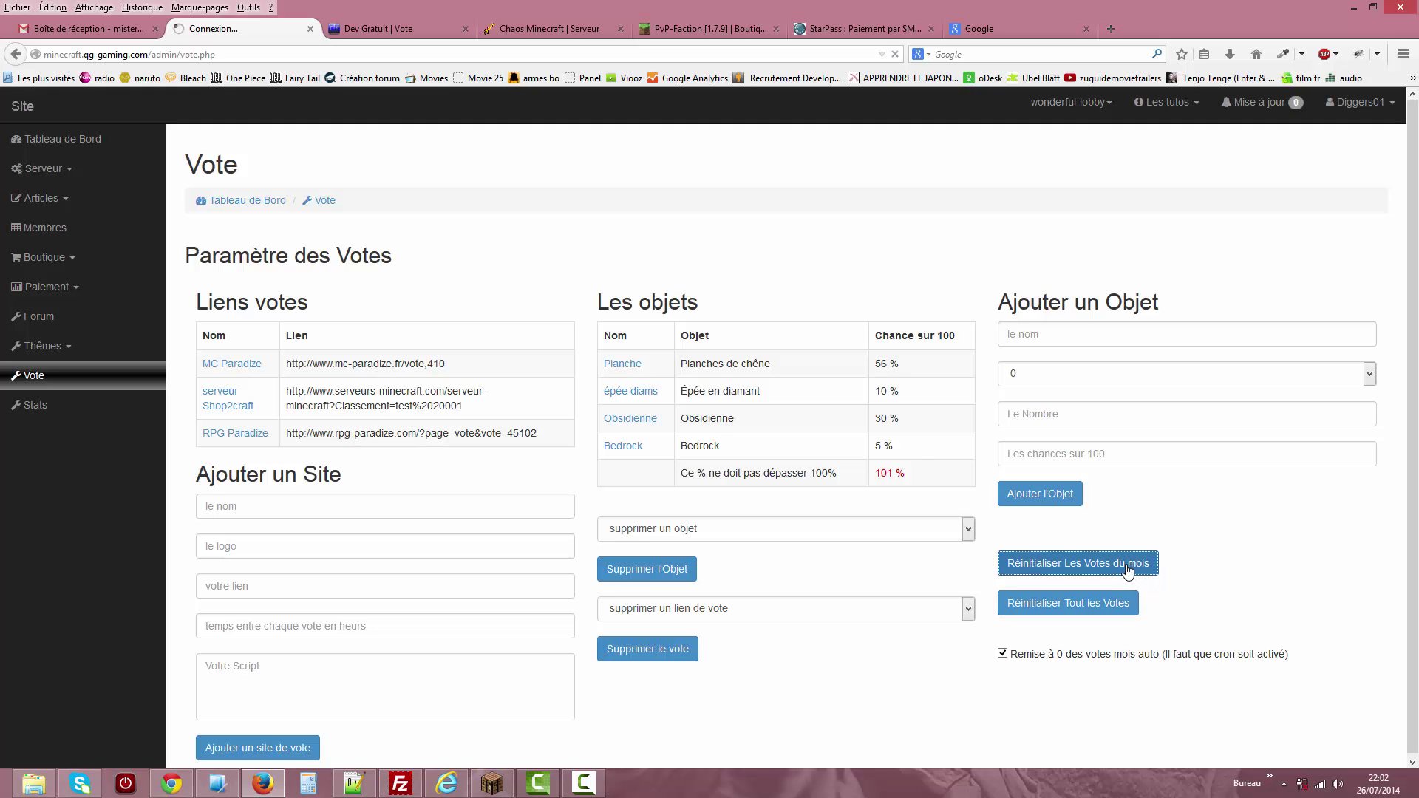
Reload the public vote page to confirm the empty Voteurs du mois table, then return to admin.
{"action": "left_click", "coordinate": [383, 30]}
{"action": "left_click", "coordinate": [942, 133]}
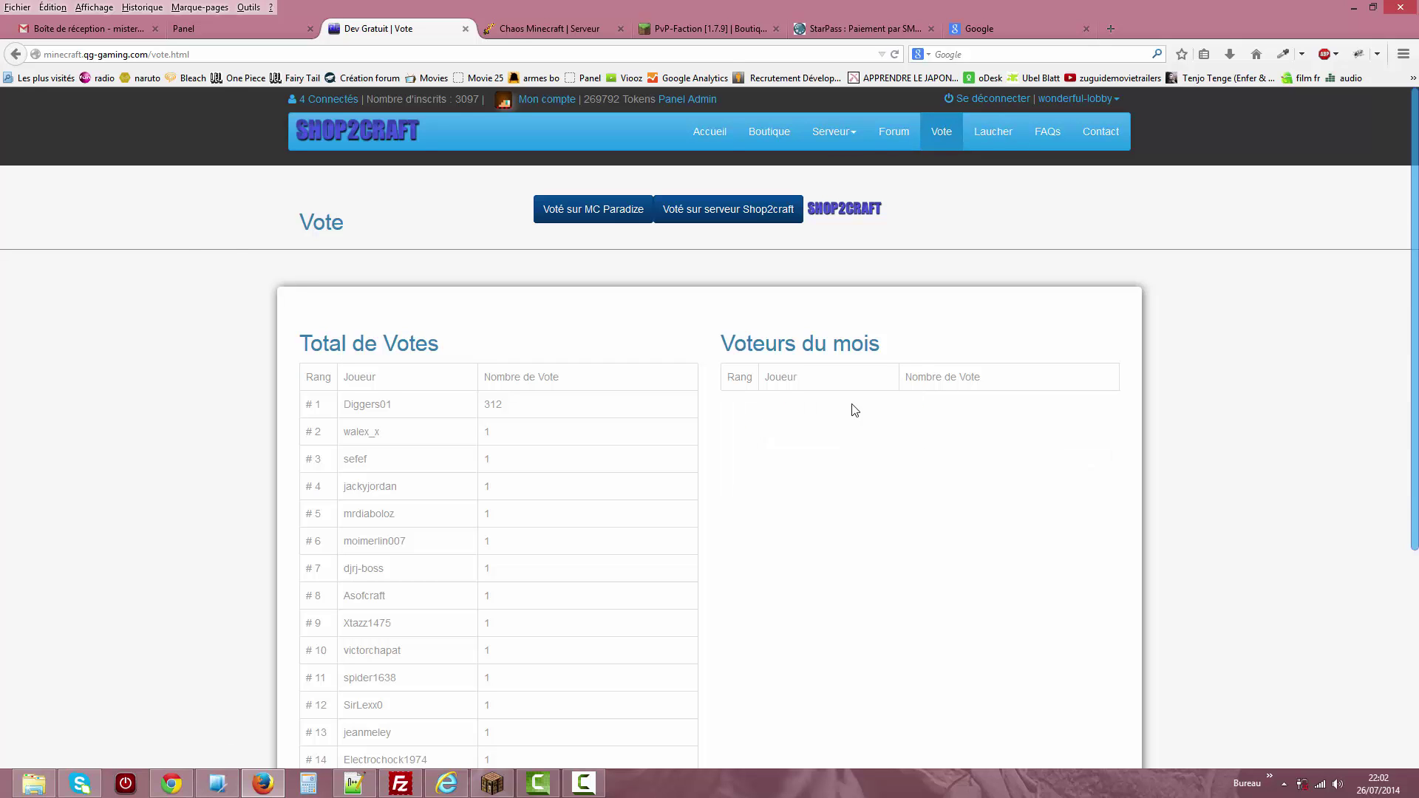
{"action": "left_click", "coordinate": [277, 31]}
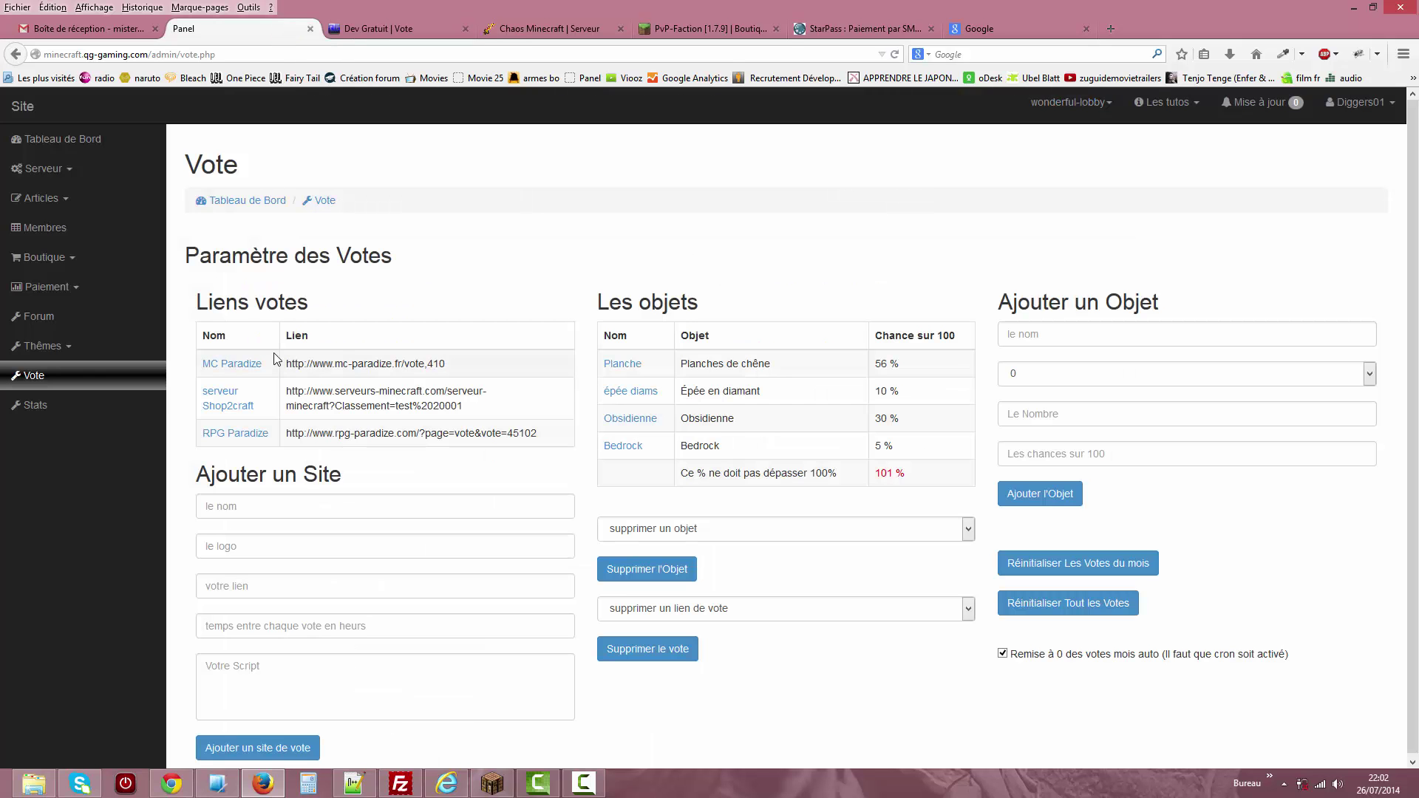
Open the Stats admin page and switch from wonderful-lobby to wonderful-pvp and back.
{"action": "left_click", "coordinate": [37, 408]}
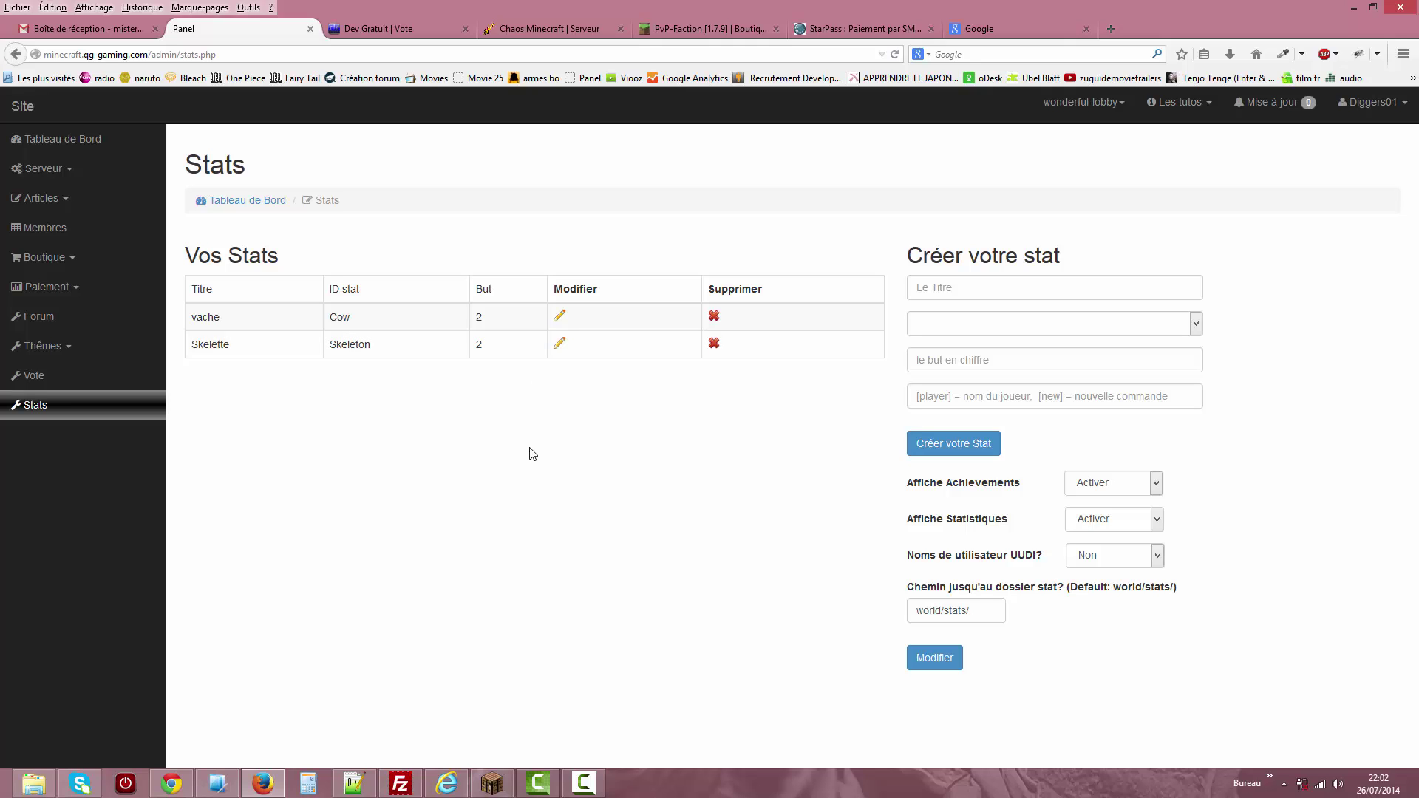
{"action": "left_click", "coordinate": [1086, 103]}
{"action": "left_click", "coordinate": [1061, 141]}
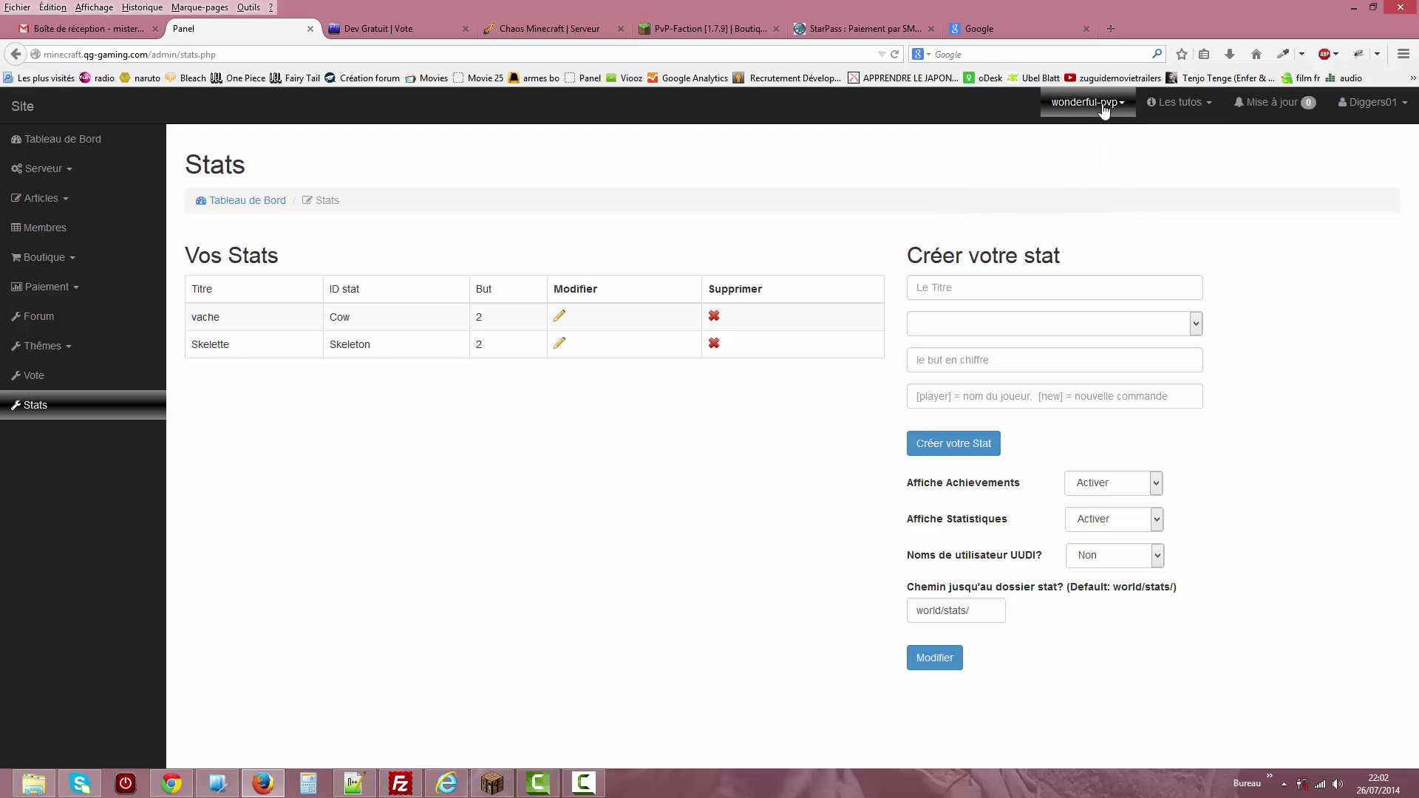
{"action": "left_click", "coordinate": [1104, 108]}
{"action": "left_click", "coordinate": [1089, 140]}
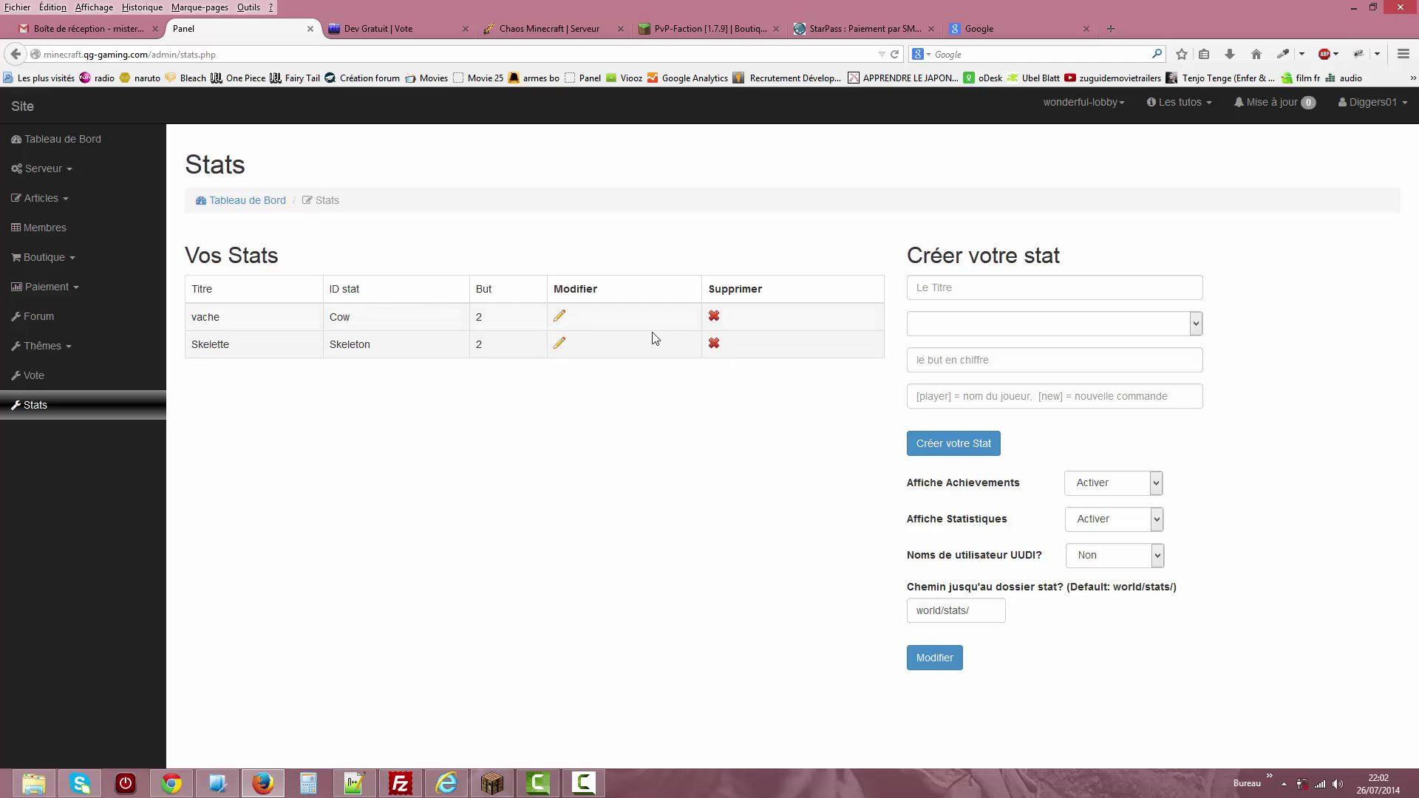
Browse the Créer votre stat form's mob list, goal field and reward command suggestions without entering anything.
{"action": "left_click", "coordinate": [1018, 323]}
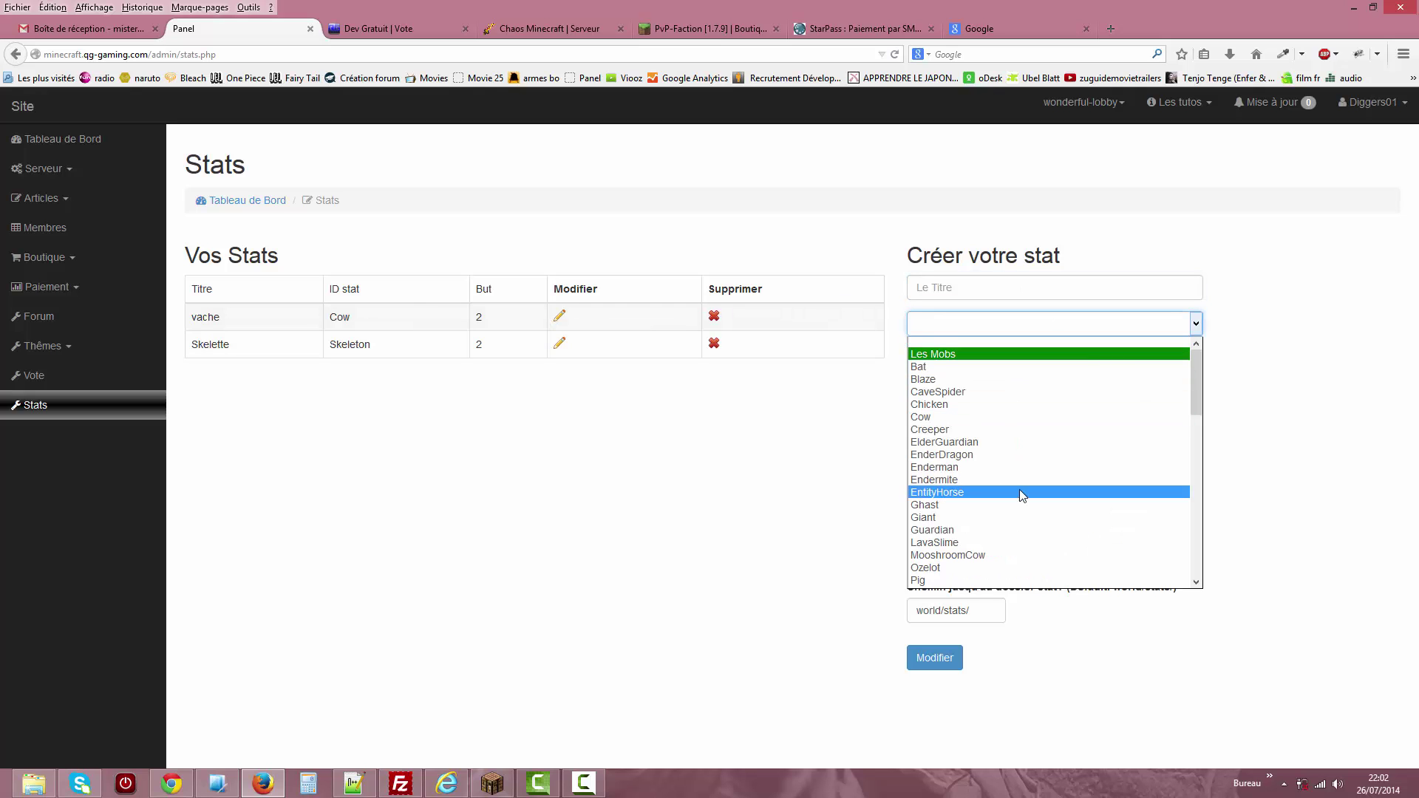
{"action": "left_click_drag", "start_coordinate": [1198, 396], "coordinate": [1260, 444]}
{"action": "left_click", "coordinate": [1305, 446]}
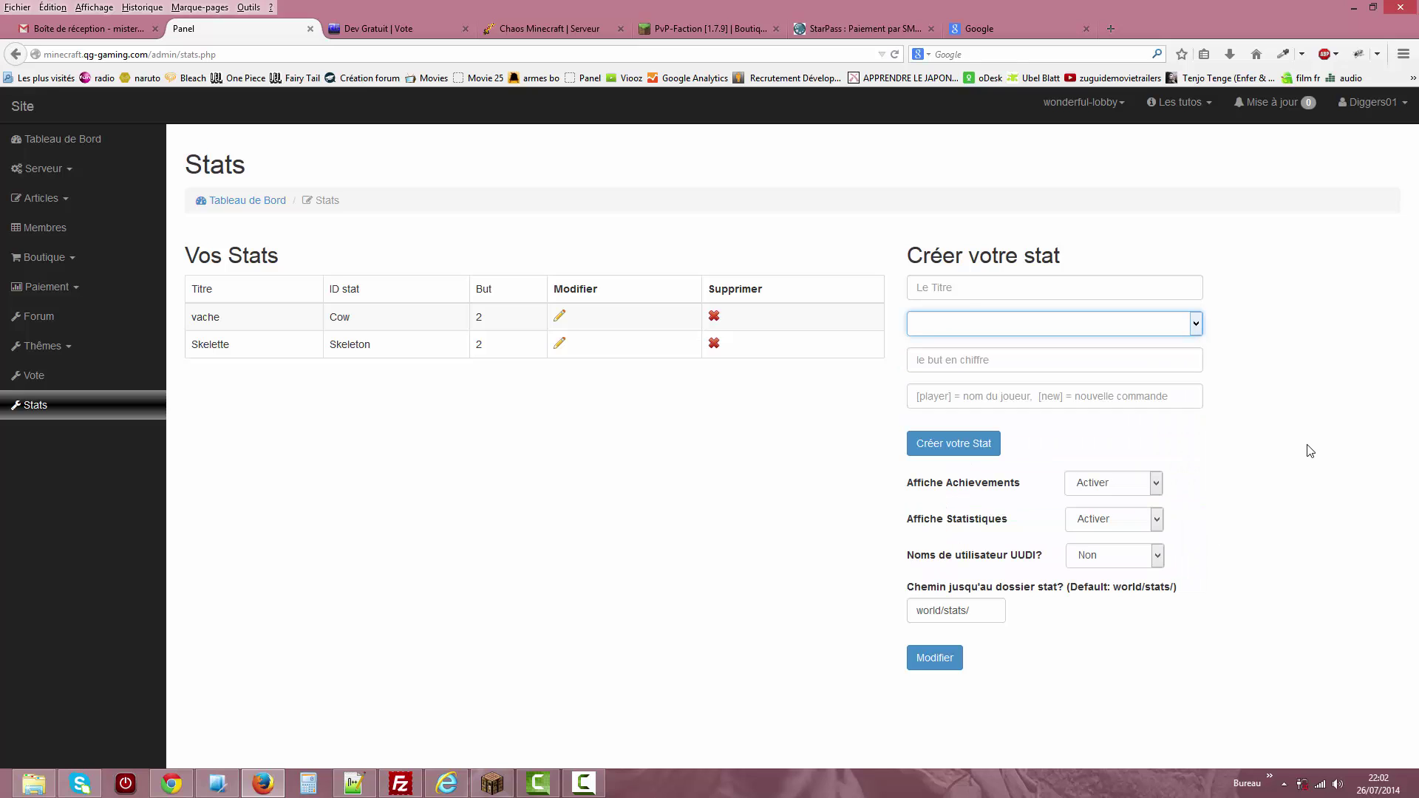
{"action": "left_click", "coordinate": [1048, 359]}
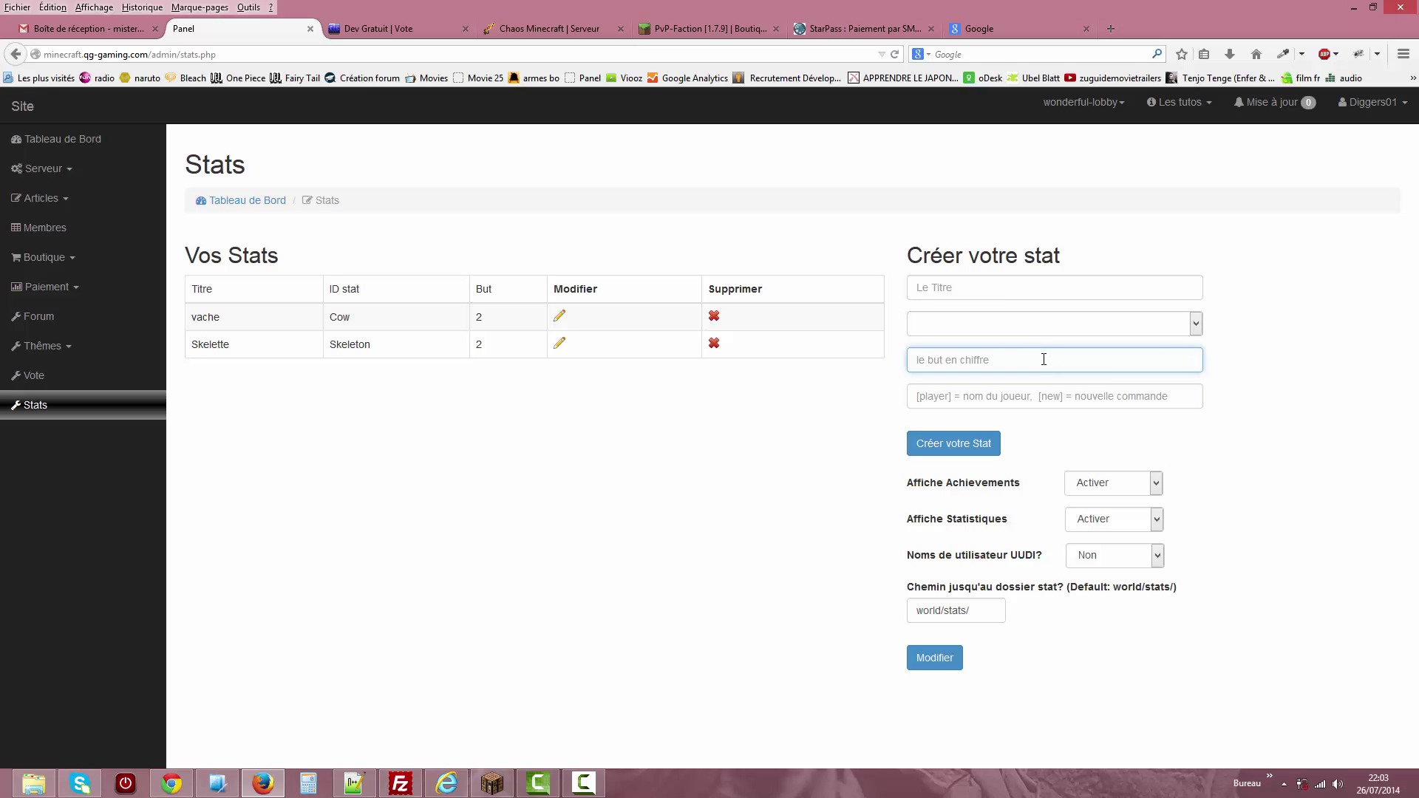
{"action": "left_click", "coordinate": [953, 399]}
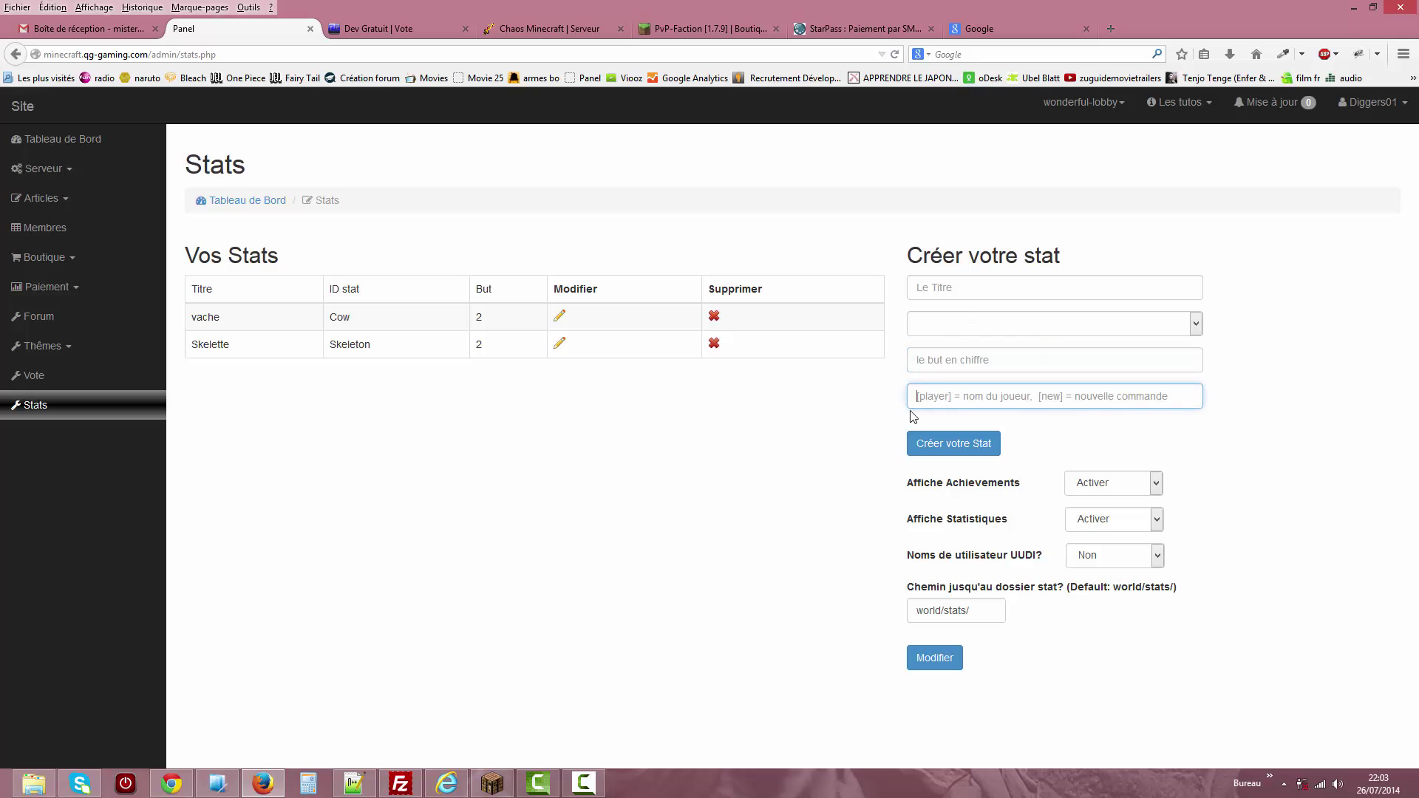
{"action": "left_click", "coordinate": [954, 397]}
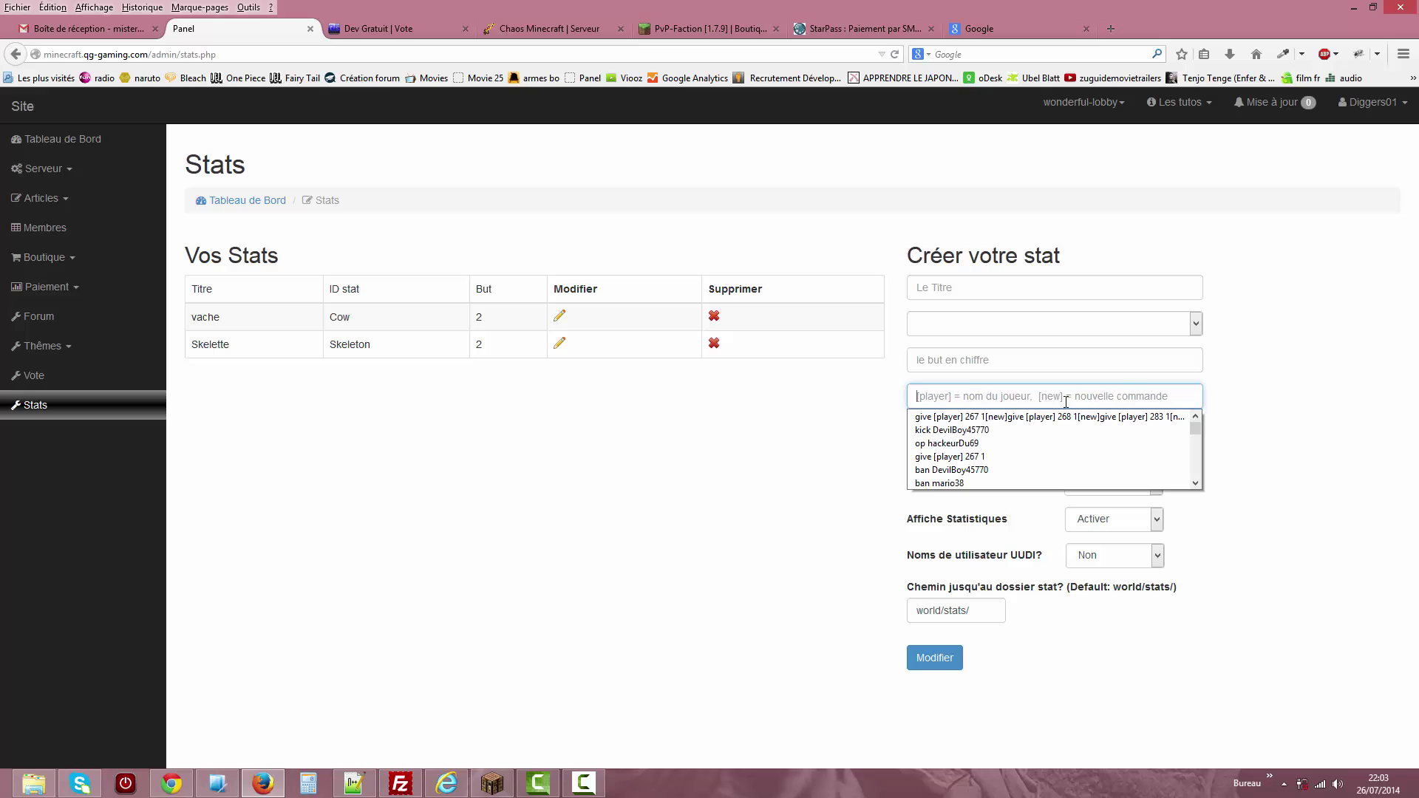
{"action": "left_click", "coordinate": [1235, 389]}
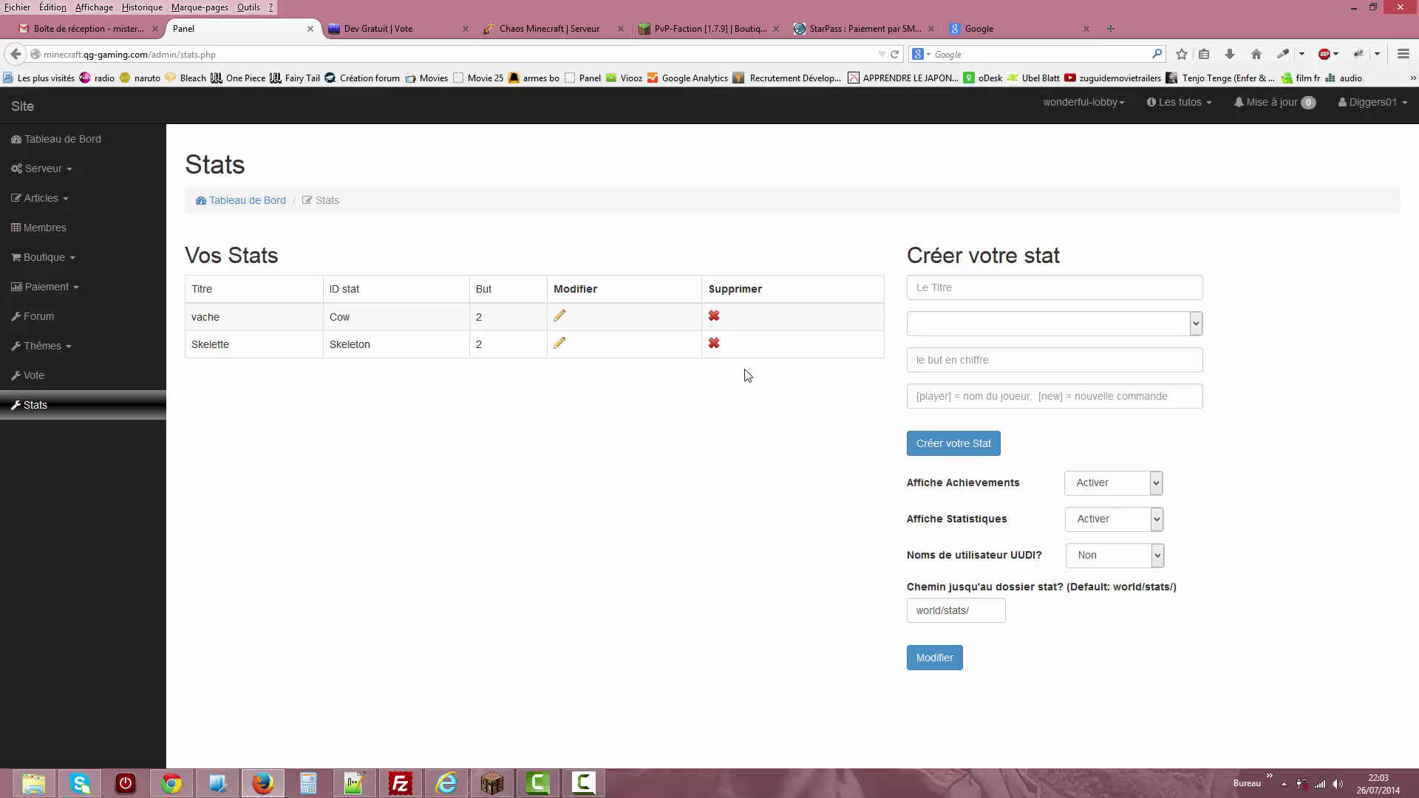
Load the vache stat for editing and set its mob to Cow.
{"action": "left_click", "coordinate": [561, 318]}
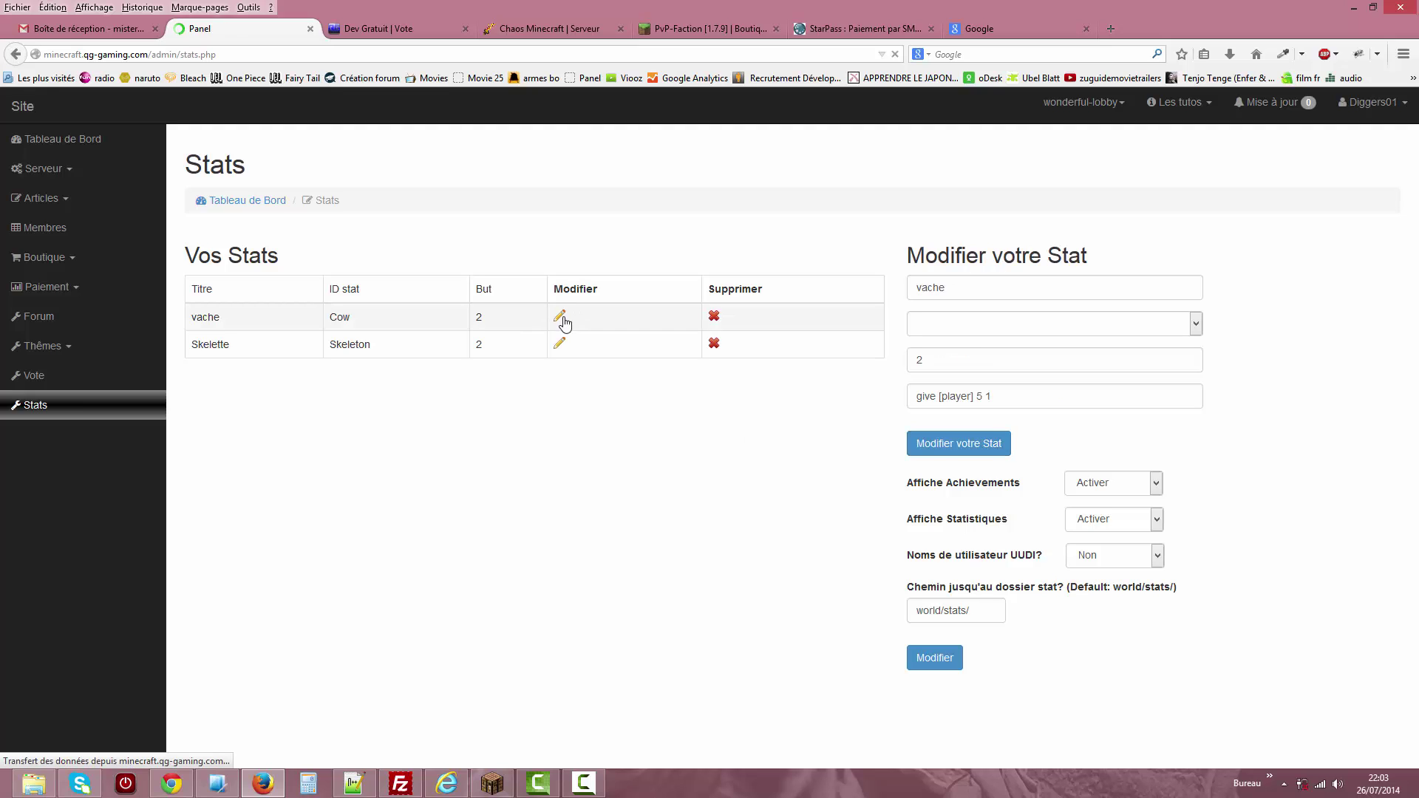
{"action": "left_click", "coordinate": [953, 327]}
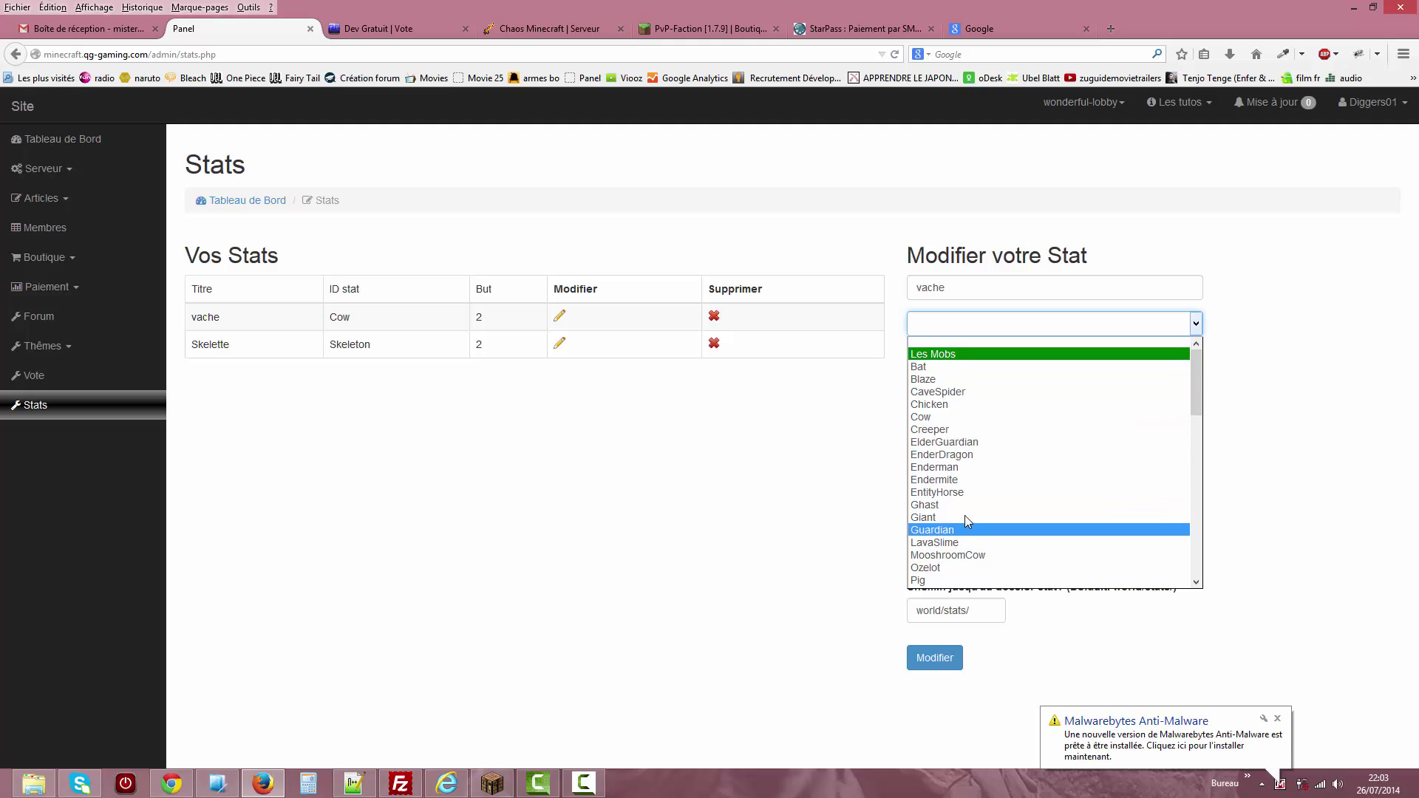
{"action": "left_click", "coordinate": [928, 424]}
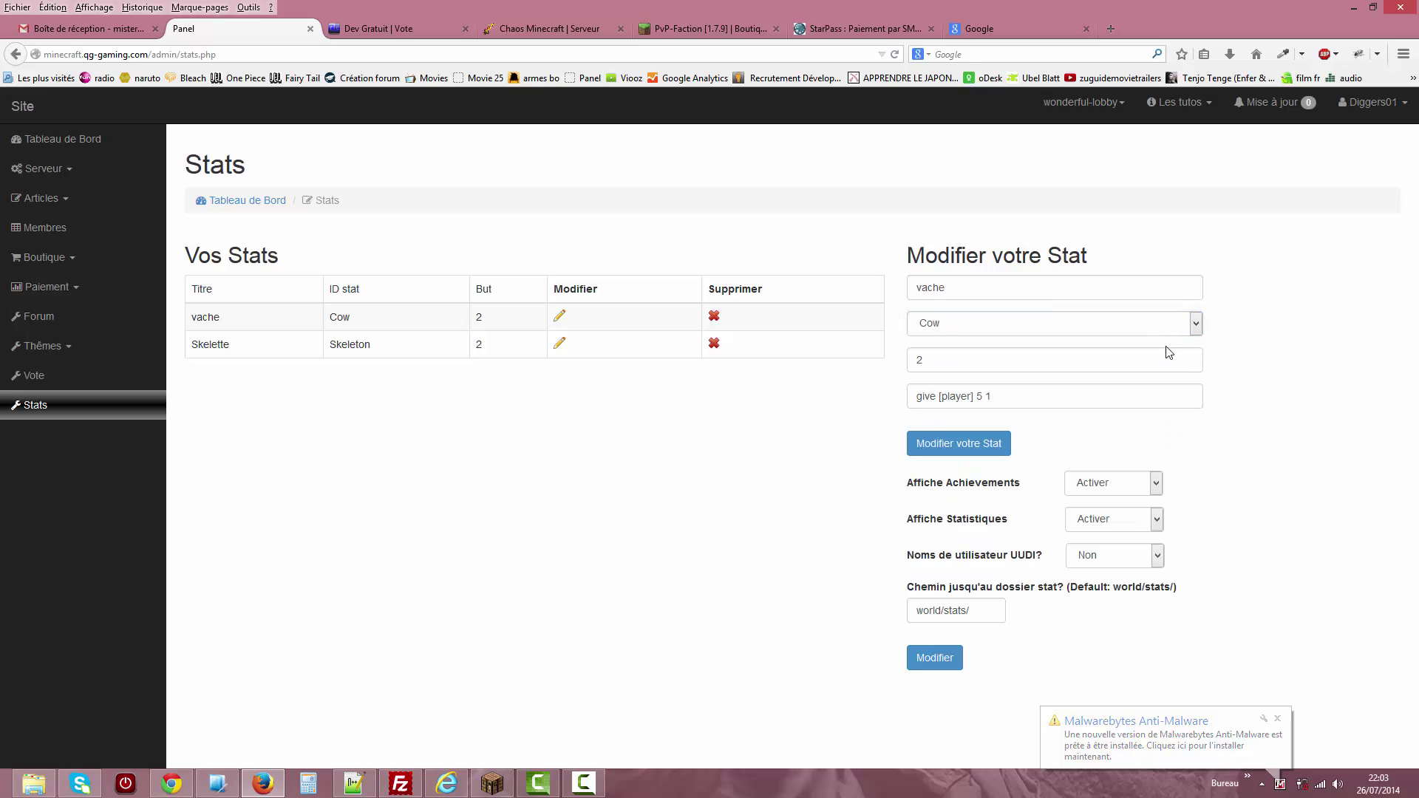
Set Affiche Achievements to Déactiver and save the stats settings with Modifier.
{"action": "left_click", "coordinate": [1098, 492]}
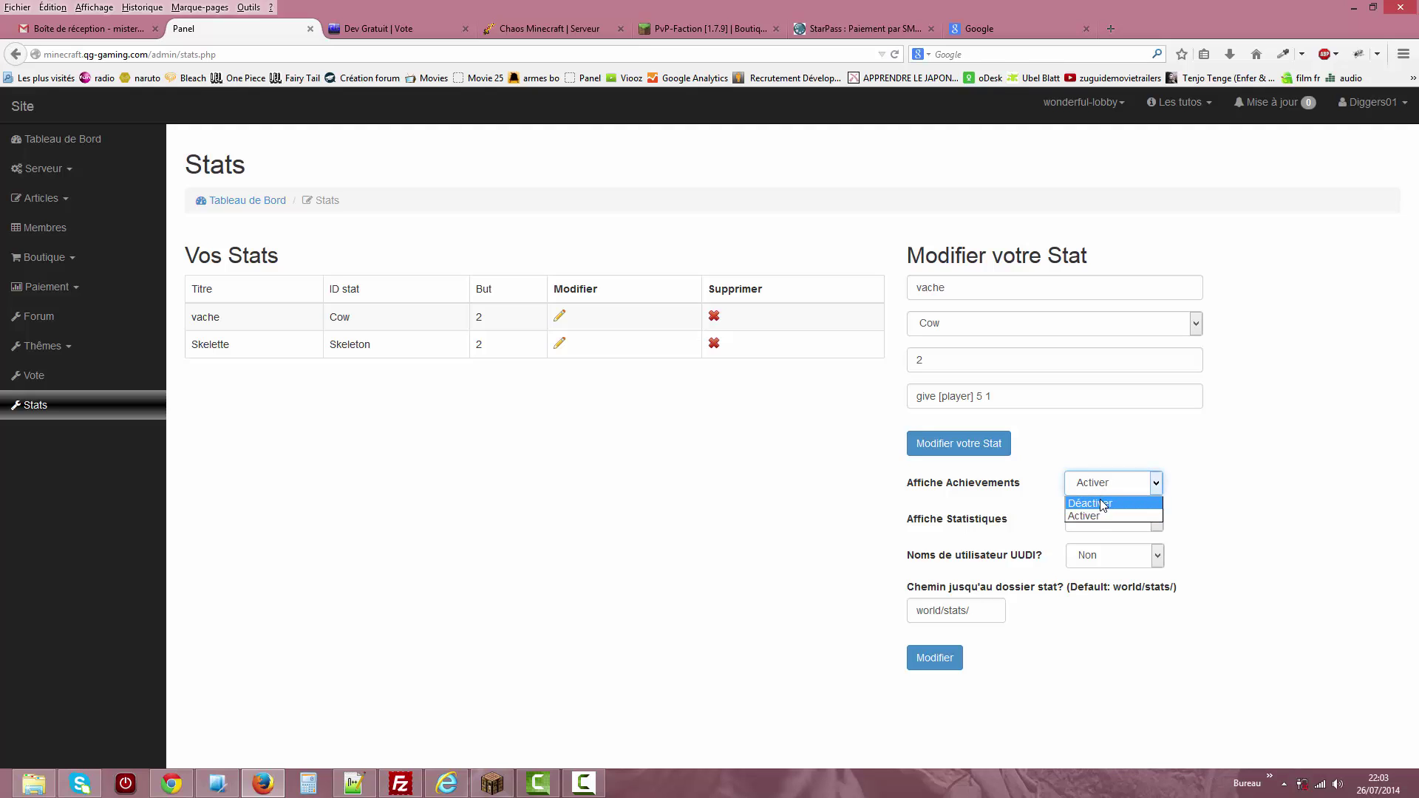
{"action": "left_click", "coordinate": [1211, 466]}
{"action": "left_click", "coordinate": [1079, 102]}
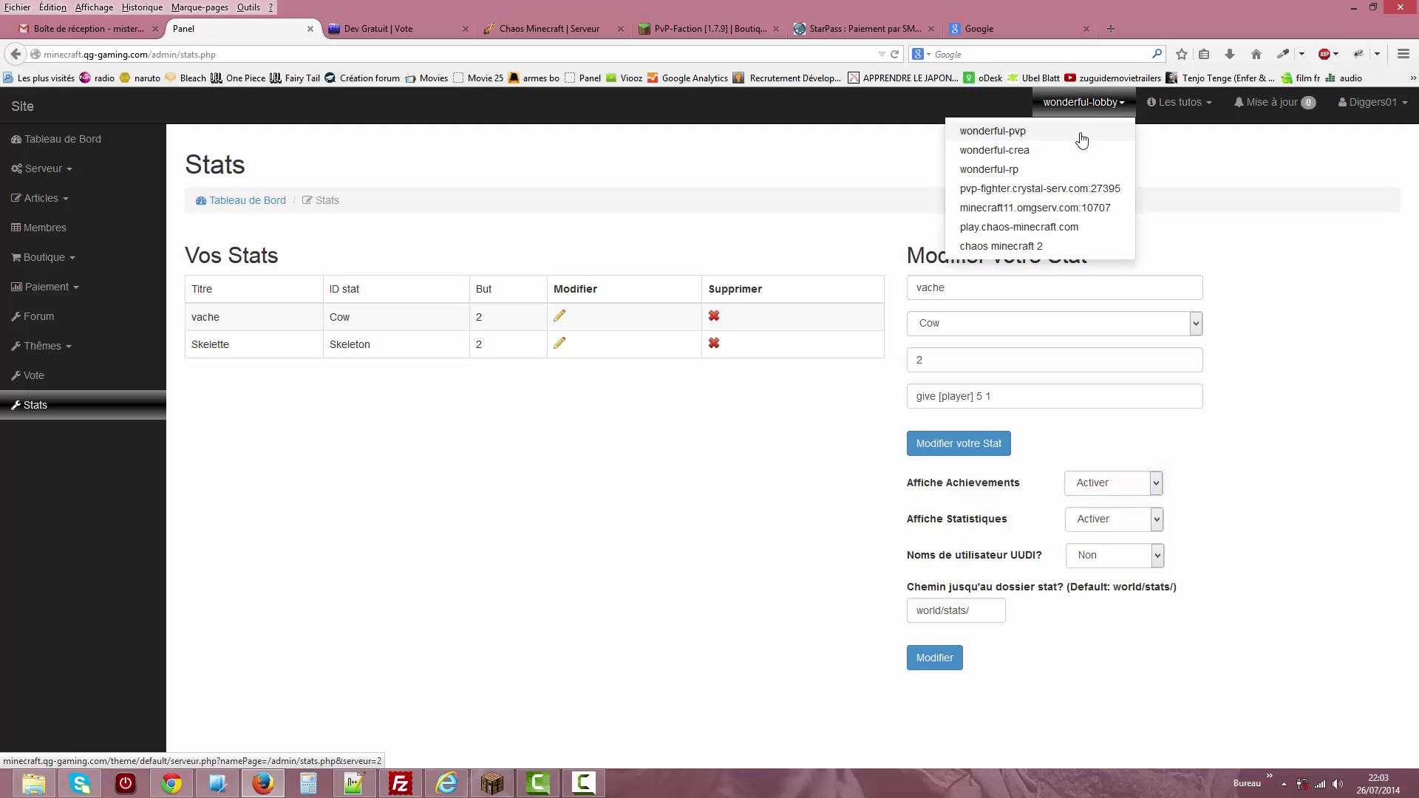
{"action": "left_click", "coordinate": [1330, 459]}
{"action": "left_click", "coordinate": [1106, 488]}
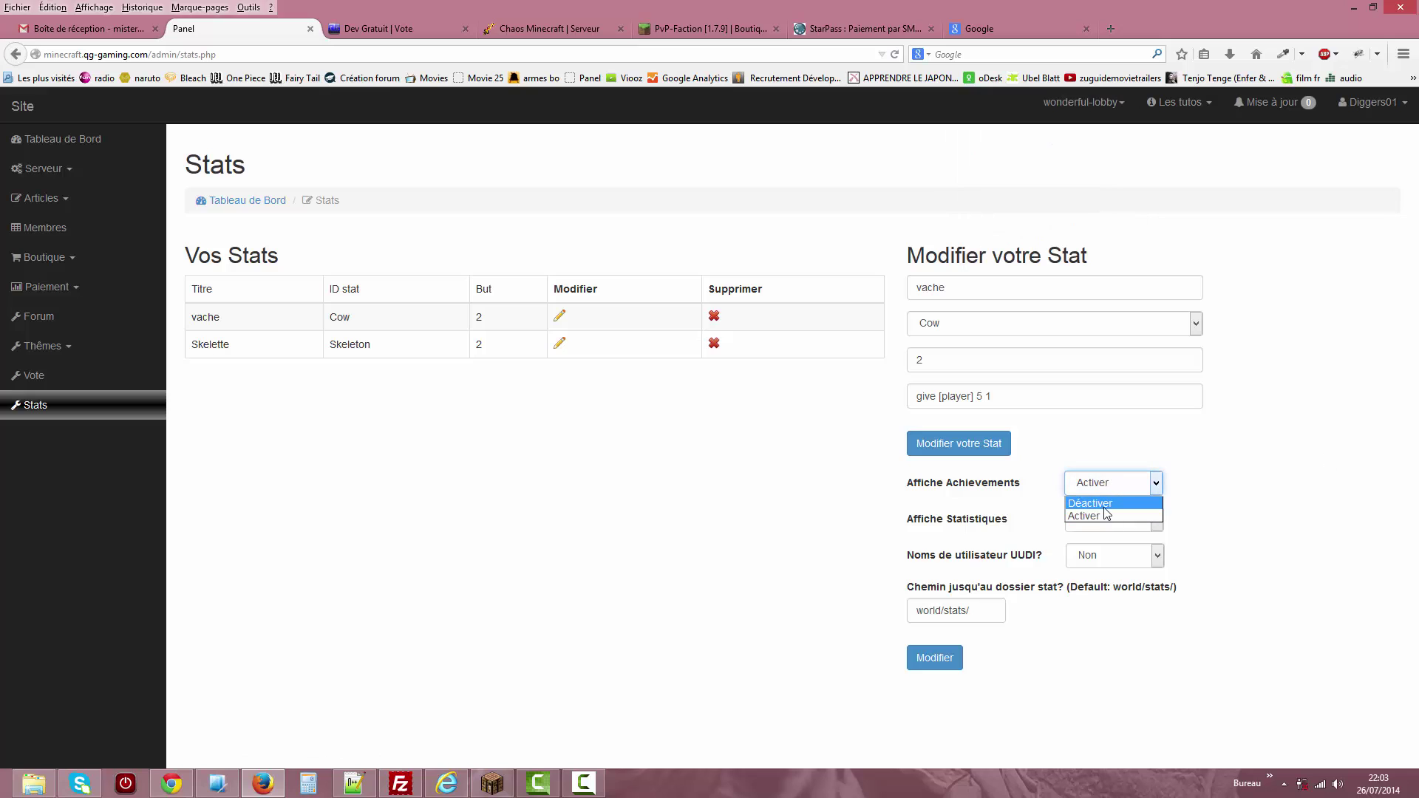
{"action": "left_click", "coordinate": [1107, 510]}
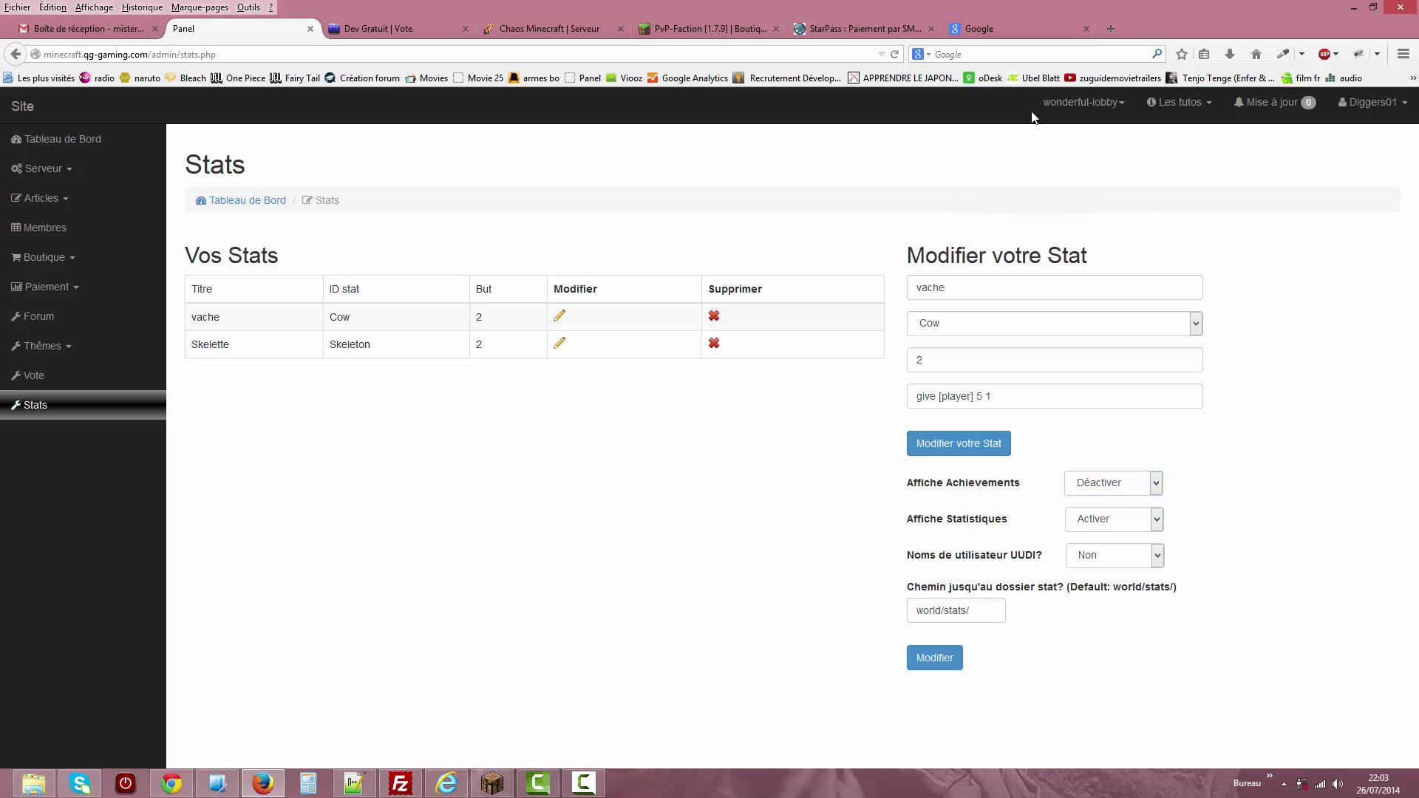
{"action": "left_click", "coordinate": [947, 660]}
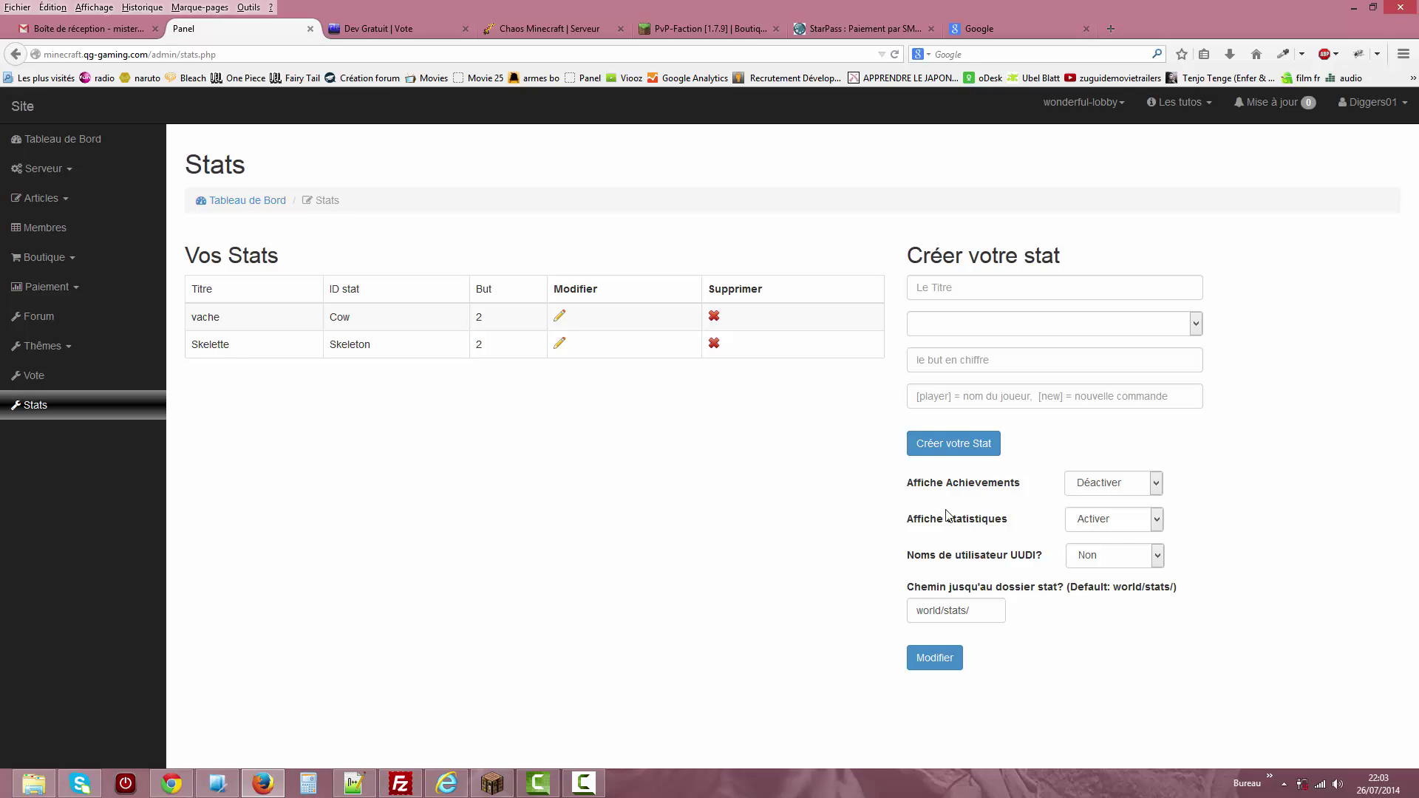
Switch the server to wonderful-pvp and back to wonderful-lobby.
{"action": "left_click", "coordinate": [1089, 107]}
{"action": "left_click", "coordinate": [1093, 142]}
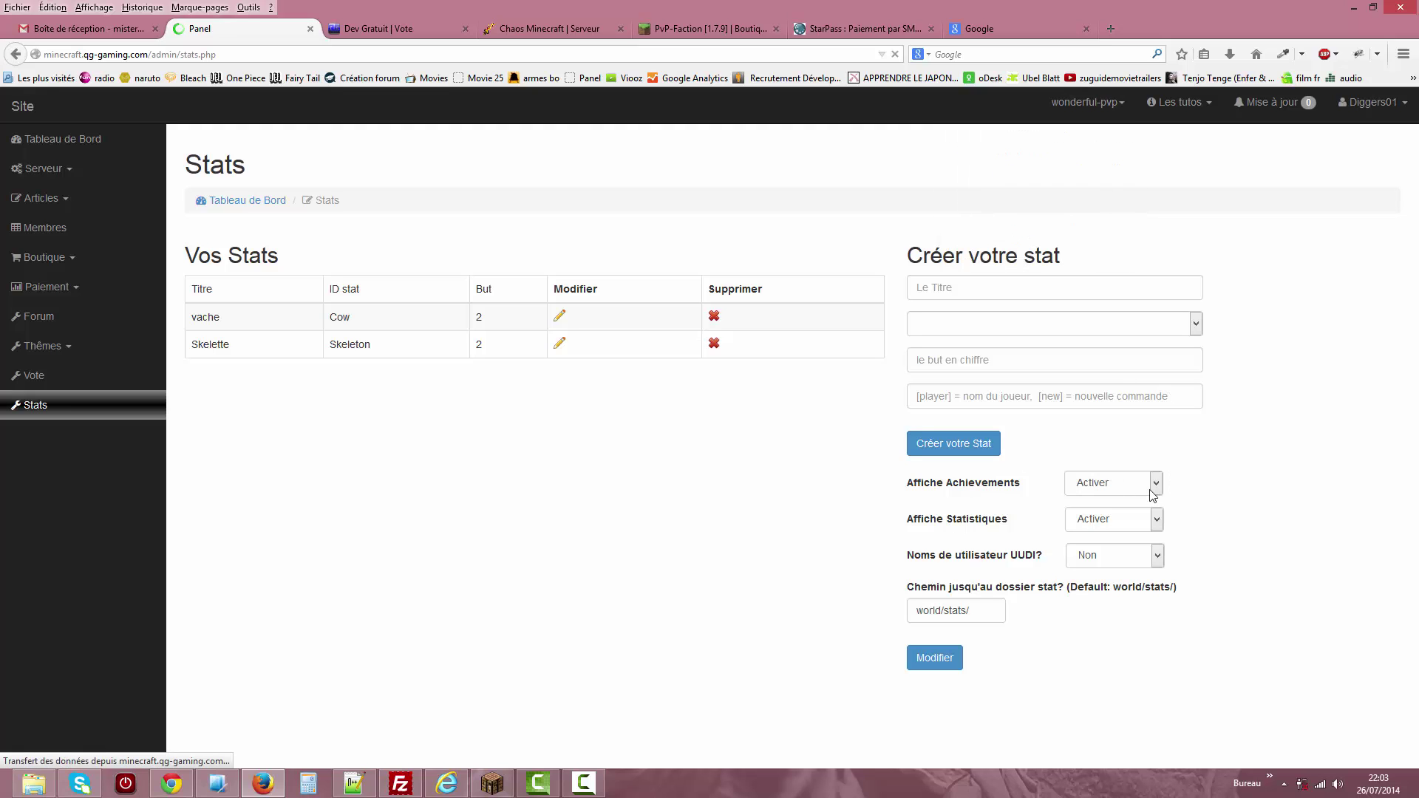
{"action": "left_click", "coordinate": [1053, 110]}
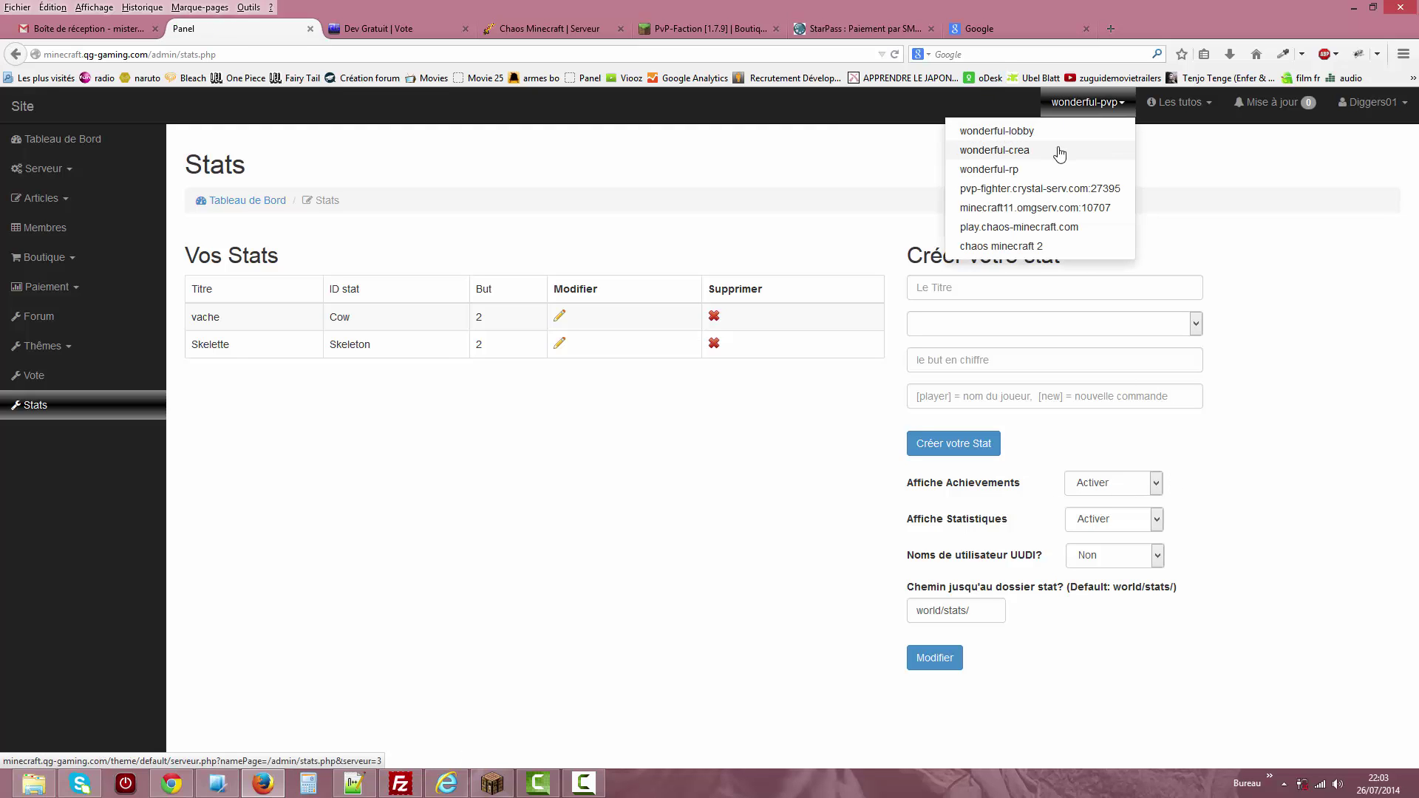
{"action": "left_click", "coordinate": [1062, 146]}
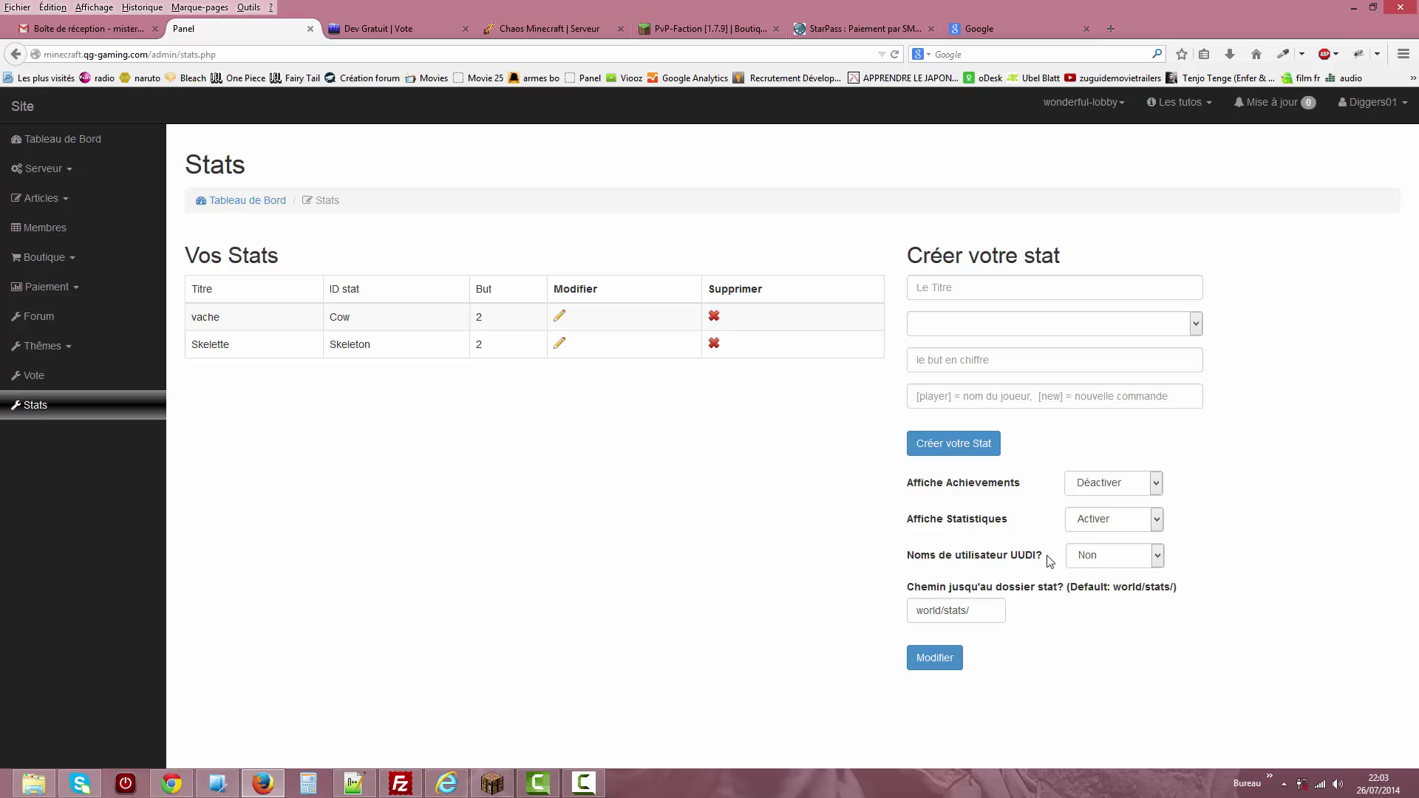
Review the UUID username options, leaving Non, and leave the stat folder path as world/stats/.
{"action": "left_click", "coordinate": [1107, 563]}
{"action": "left_click", "coordinate": [1248, 533]}
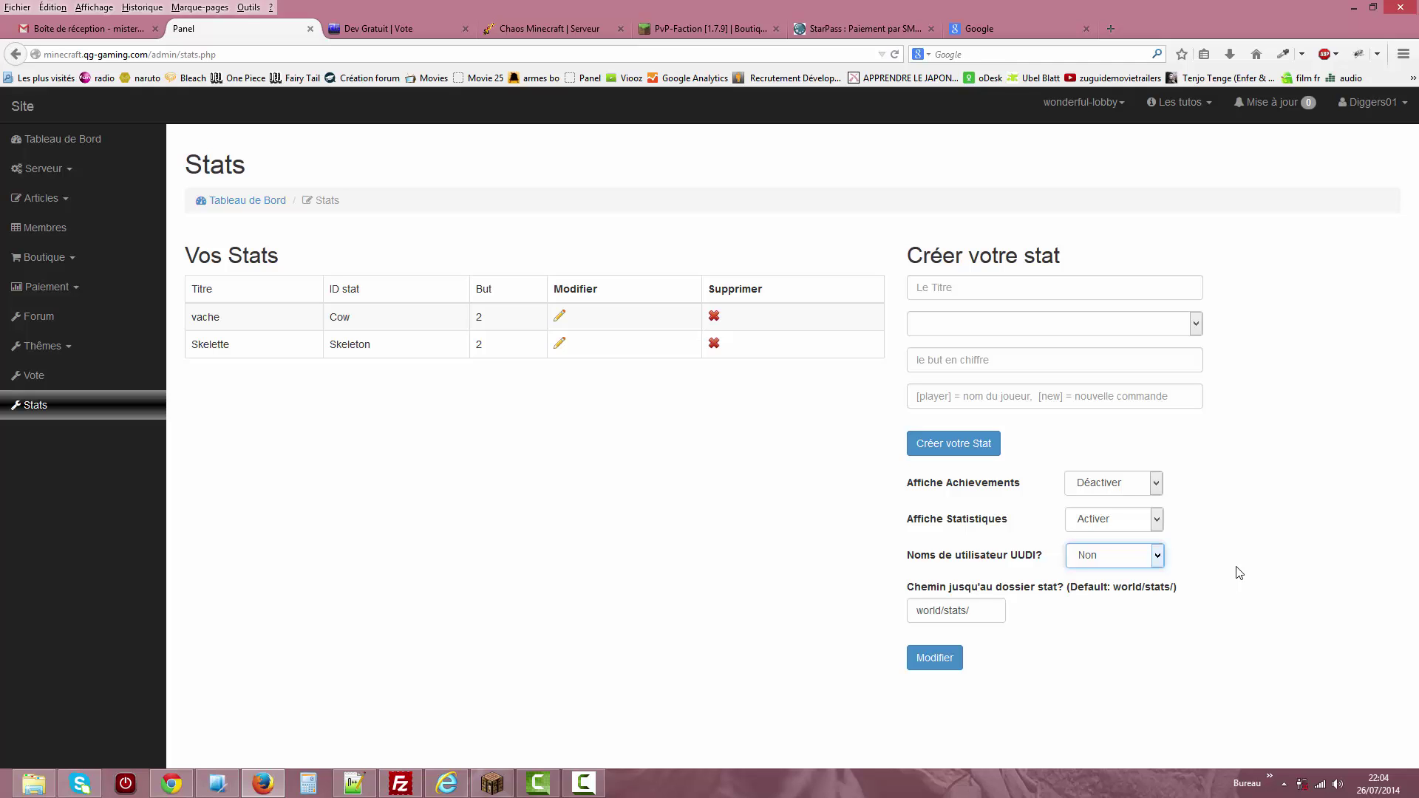
{"action": "left_click", "coordinate": [1157, 556]}
{"action": "left_click", "coordinate": [1300, 556]}
{"action": "left_click_drag", "start_coordinate": [1007, 518], "coordinate": [960, 486]}
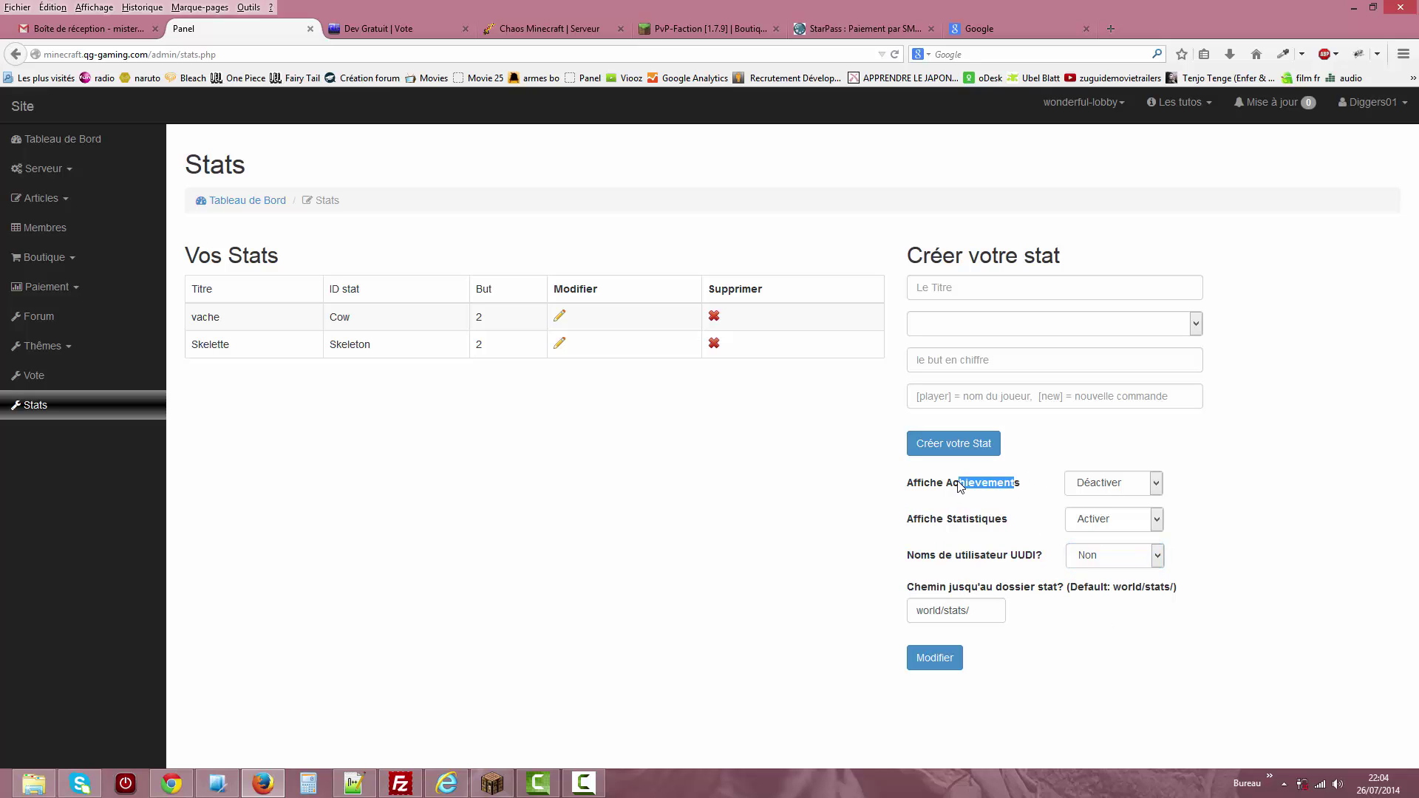
{"action": "left_click", "coordinate": [761, 481]}
{"action": "left_click_drag", "start_coordinate": [997, 609], "coordinate": [884, 604]}
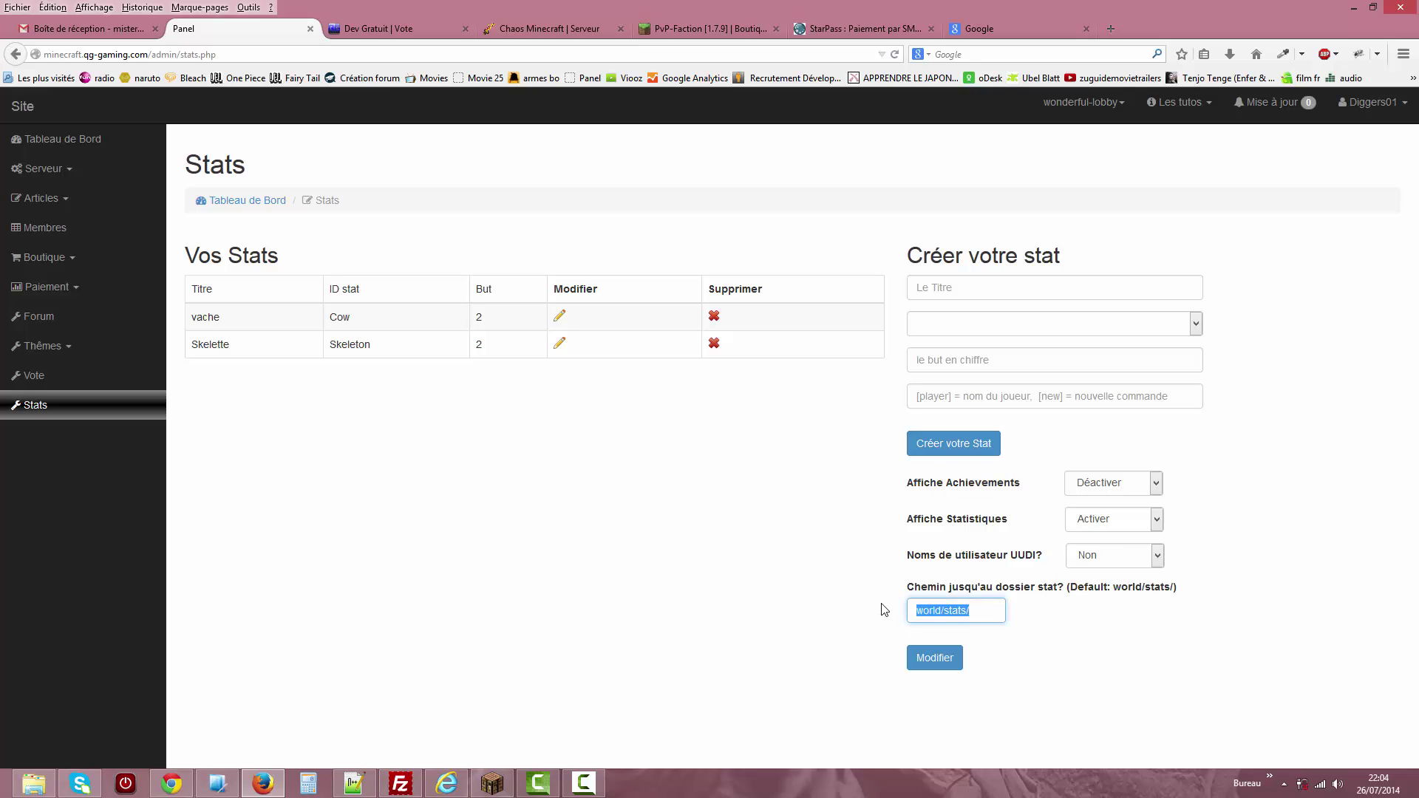
{"action": "left_click", "coordinate": [992, 612]}
{"action": "key", "text": "Escape"}
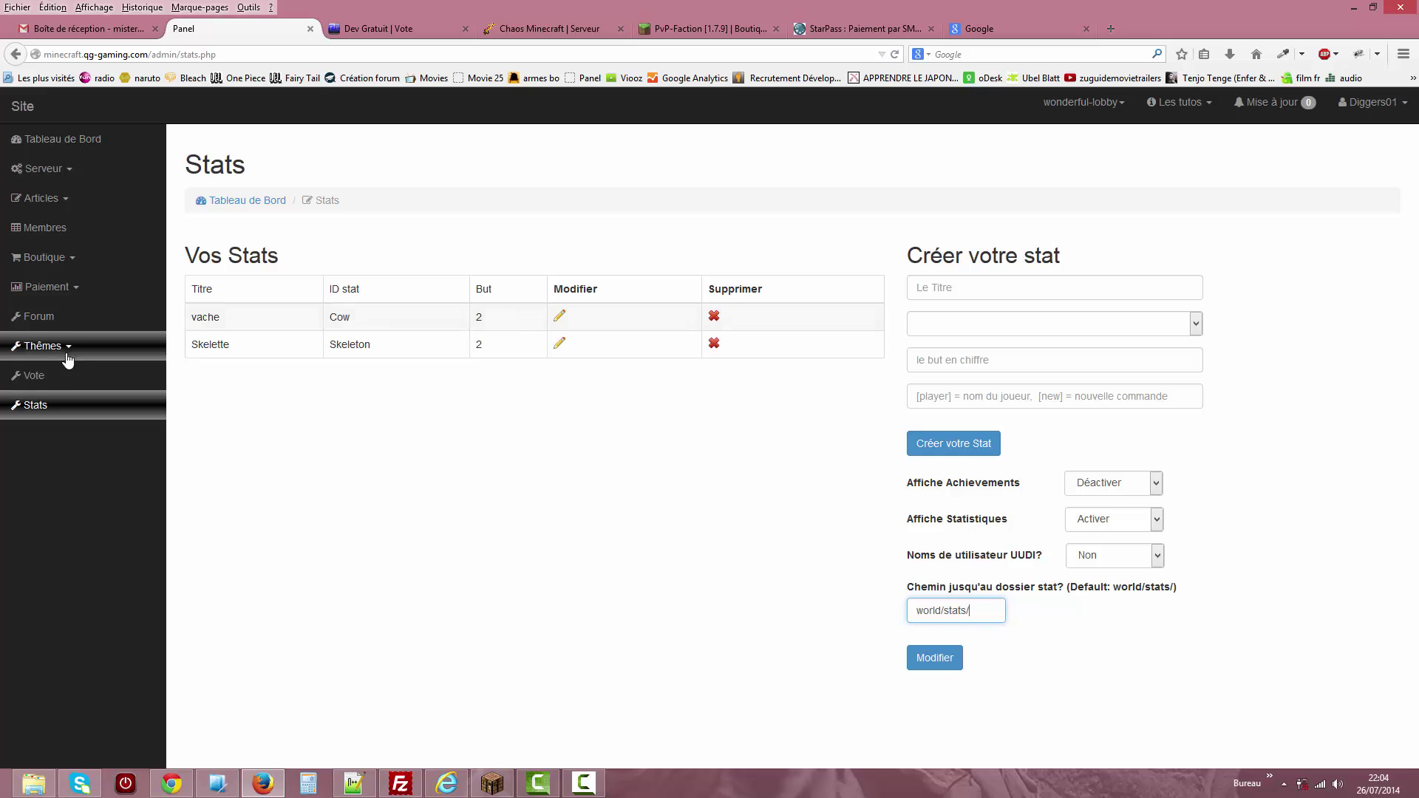
Open Thèmes > Général and inspect the Dev Gratuit title, site icon URL and logo path.
{"action": "left_click", "coordinate": [74, 354]}
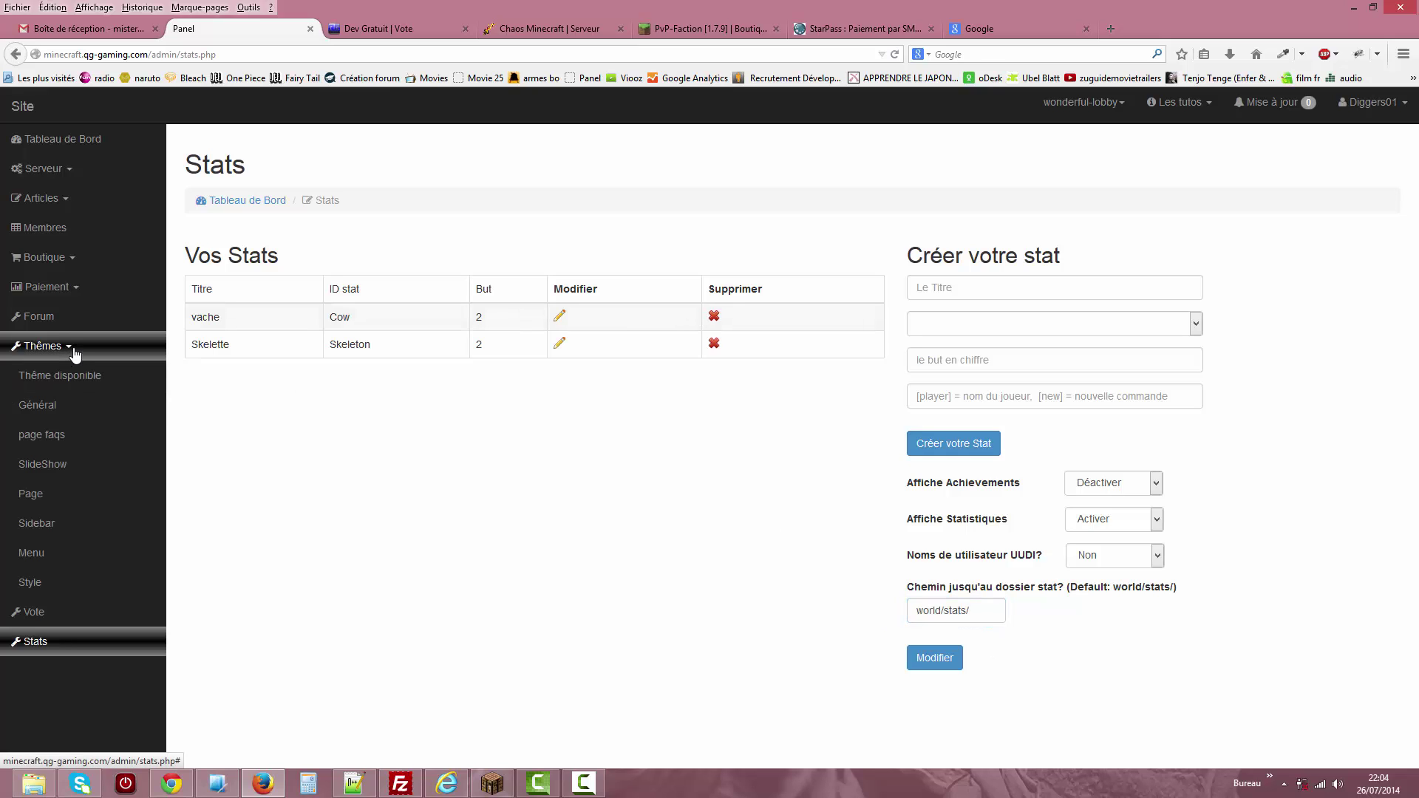
{"action": "left_click", "coordinate": [82, 407]}
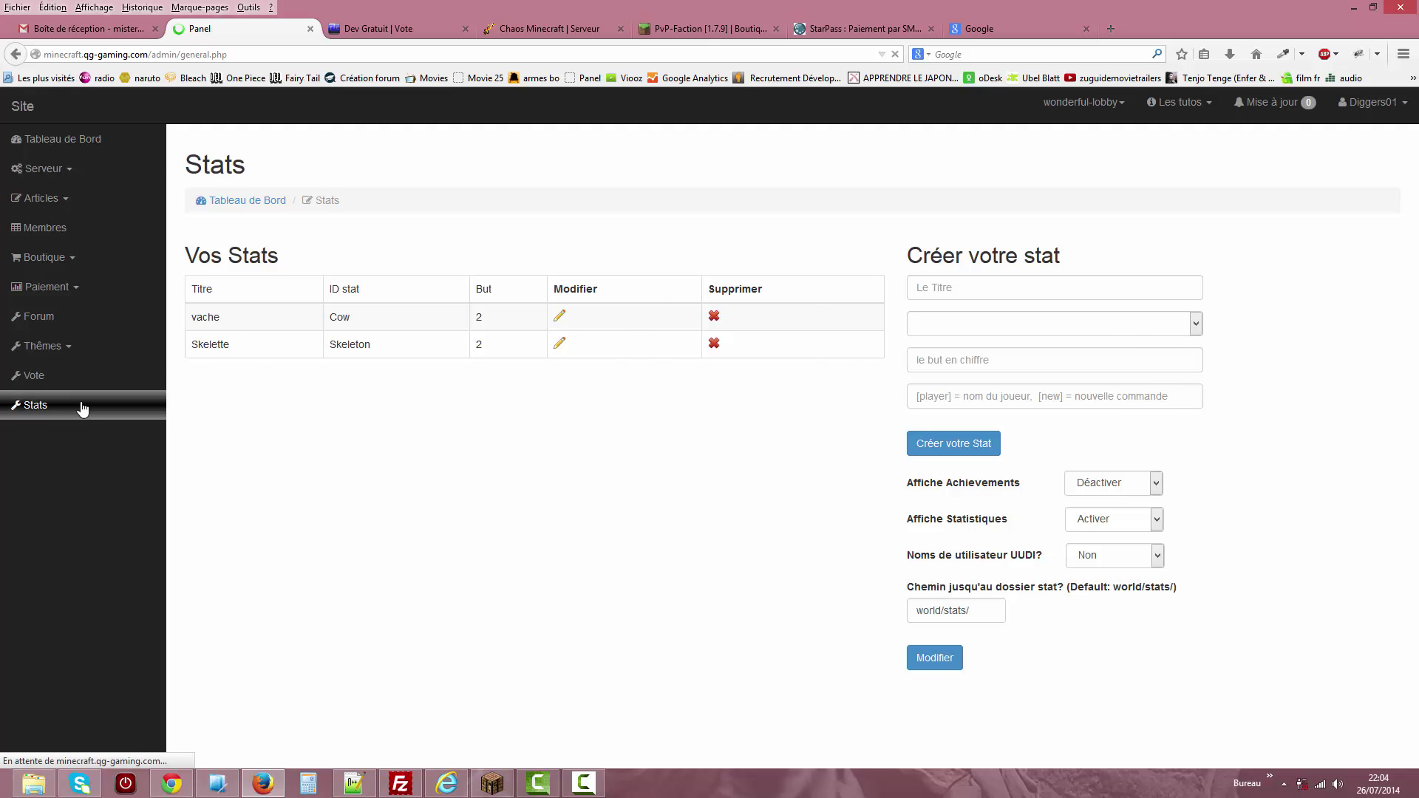
{"action": "left_click", "coordinate": [273, 351]}
{"action": "key", "text": "ctrl+a"}
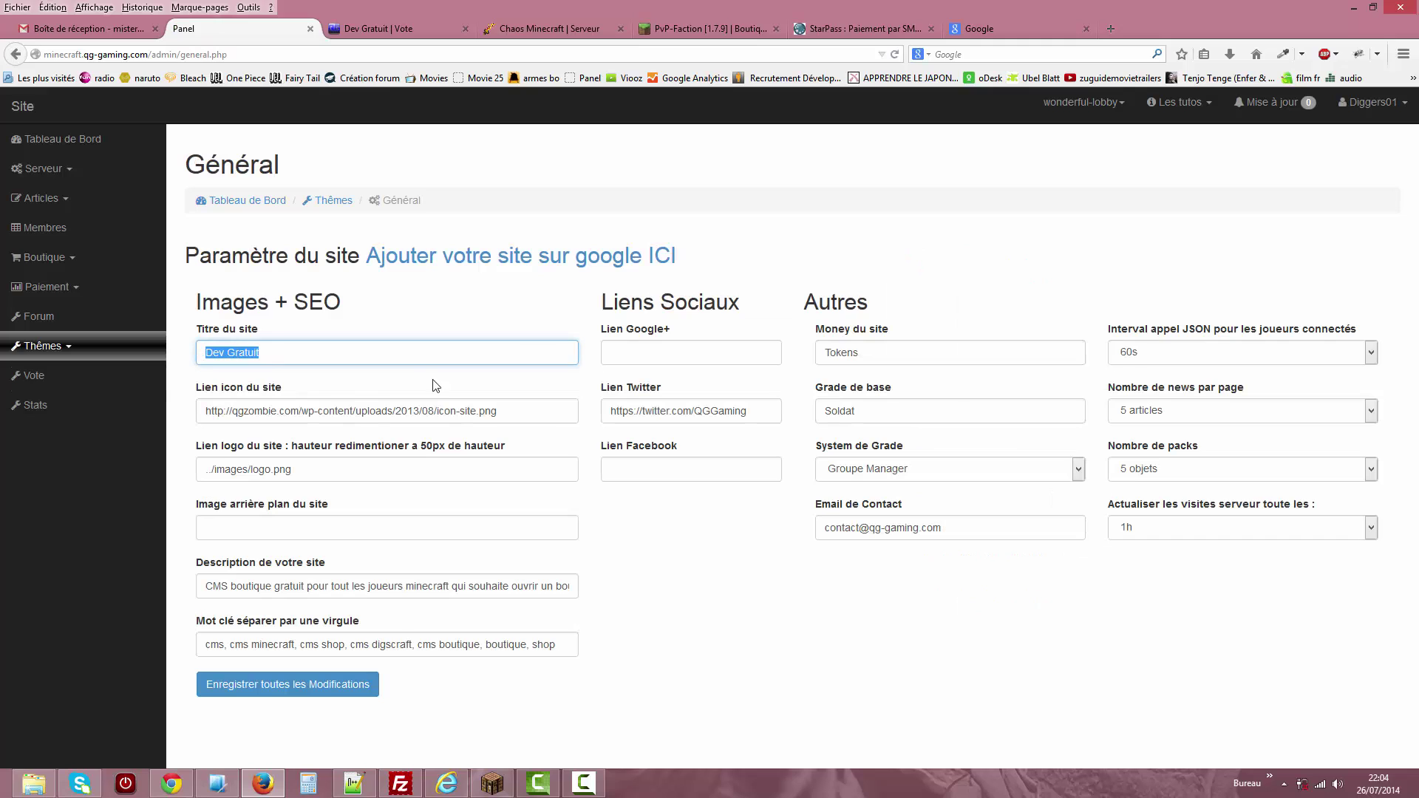
{"action": "left_click_drag", "start_coordinate": [536, 419], "coordinate": [205, 411]}
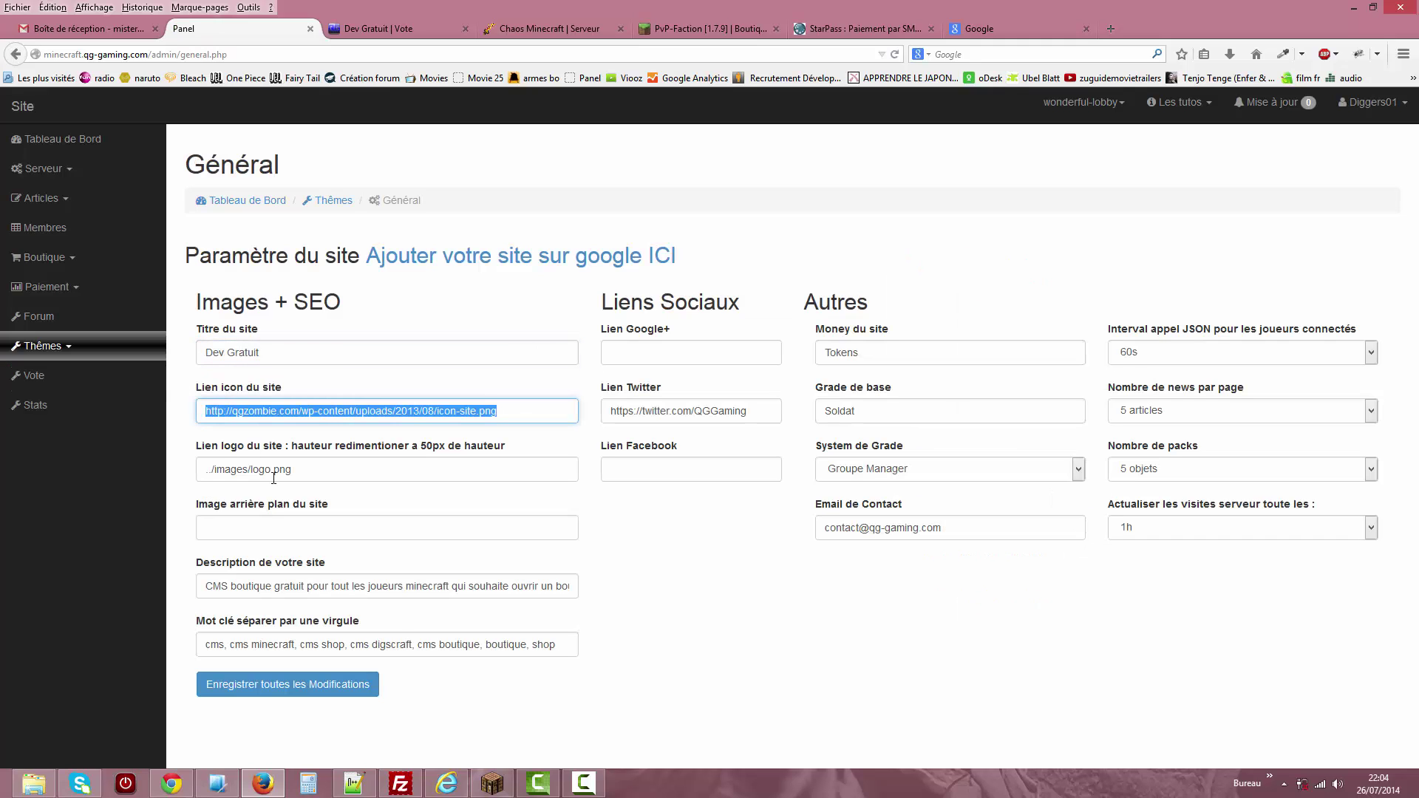
{"action": "left_click", "coordinate": [292, 469]}
{"action": "left_click_drag", "start_coordinate": [292, 469], "coordinate": [188, 470]}
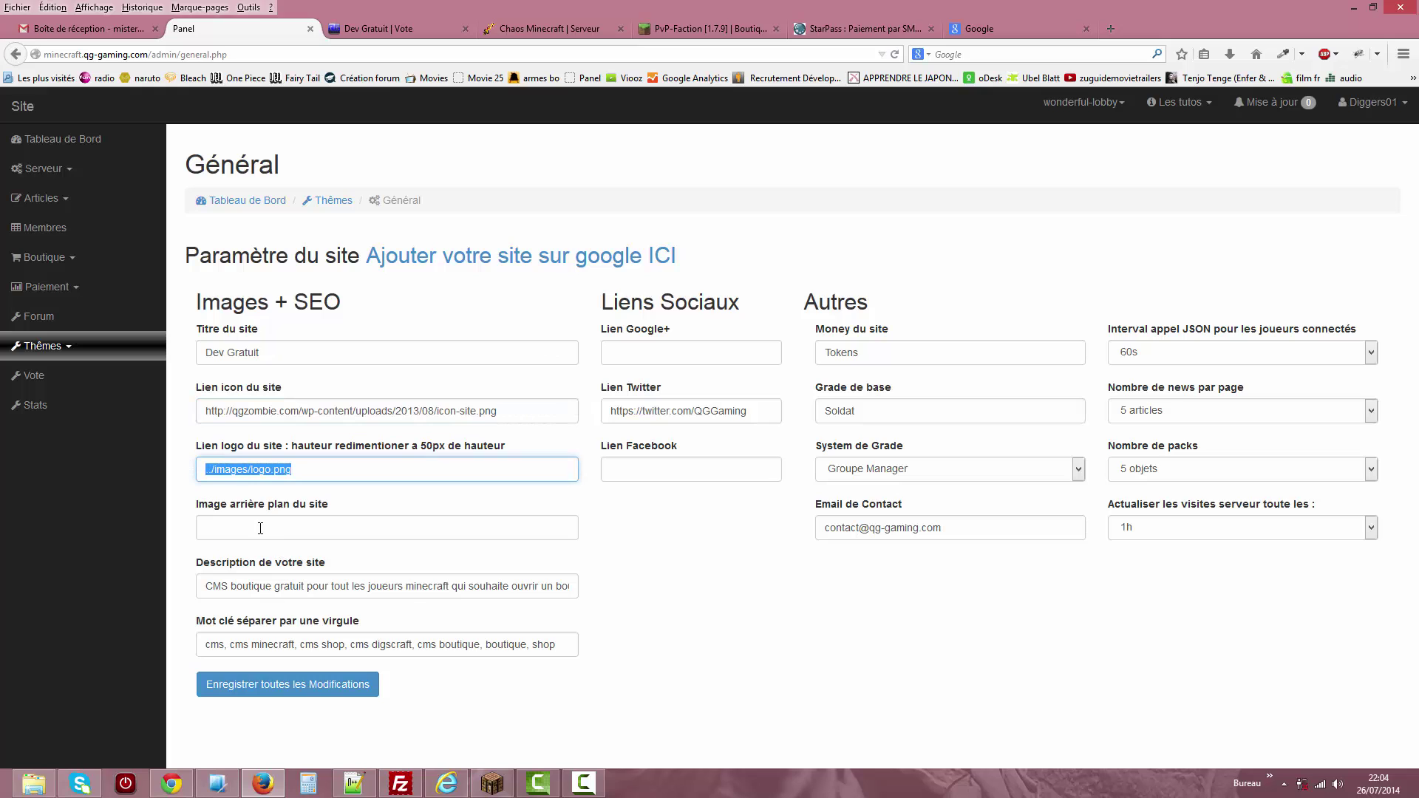
Set the background image to ../images/Minecraft-Backgrounds.jpg from the autocomplete suggestions.
{"action": "left_click", "coordinate": [260, 528]}
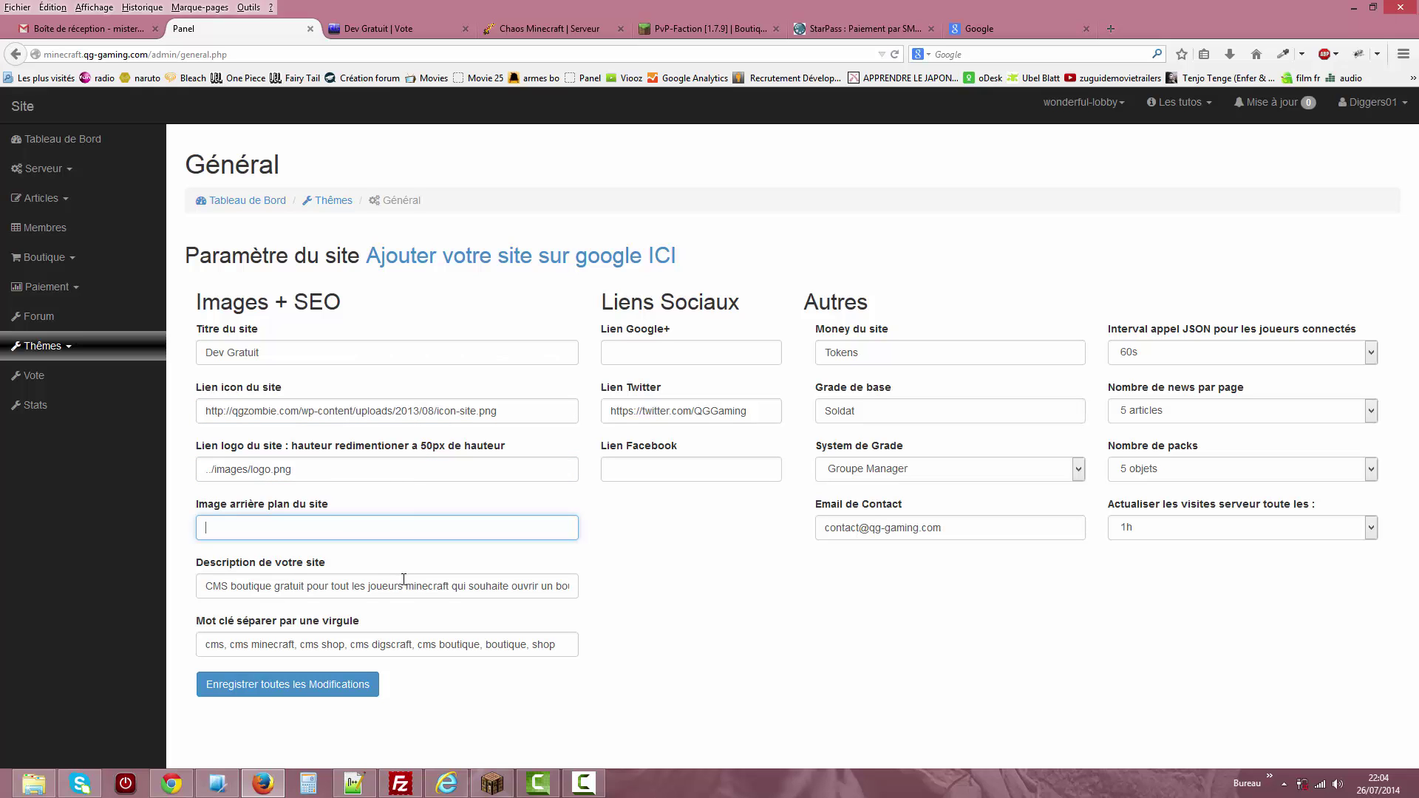
{"action": "left_click", "coordinate": [383, 531]}
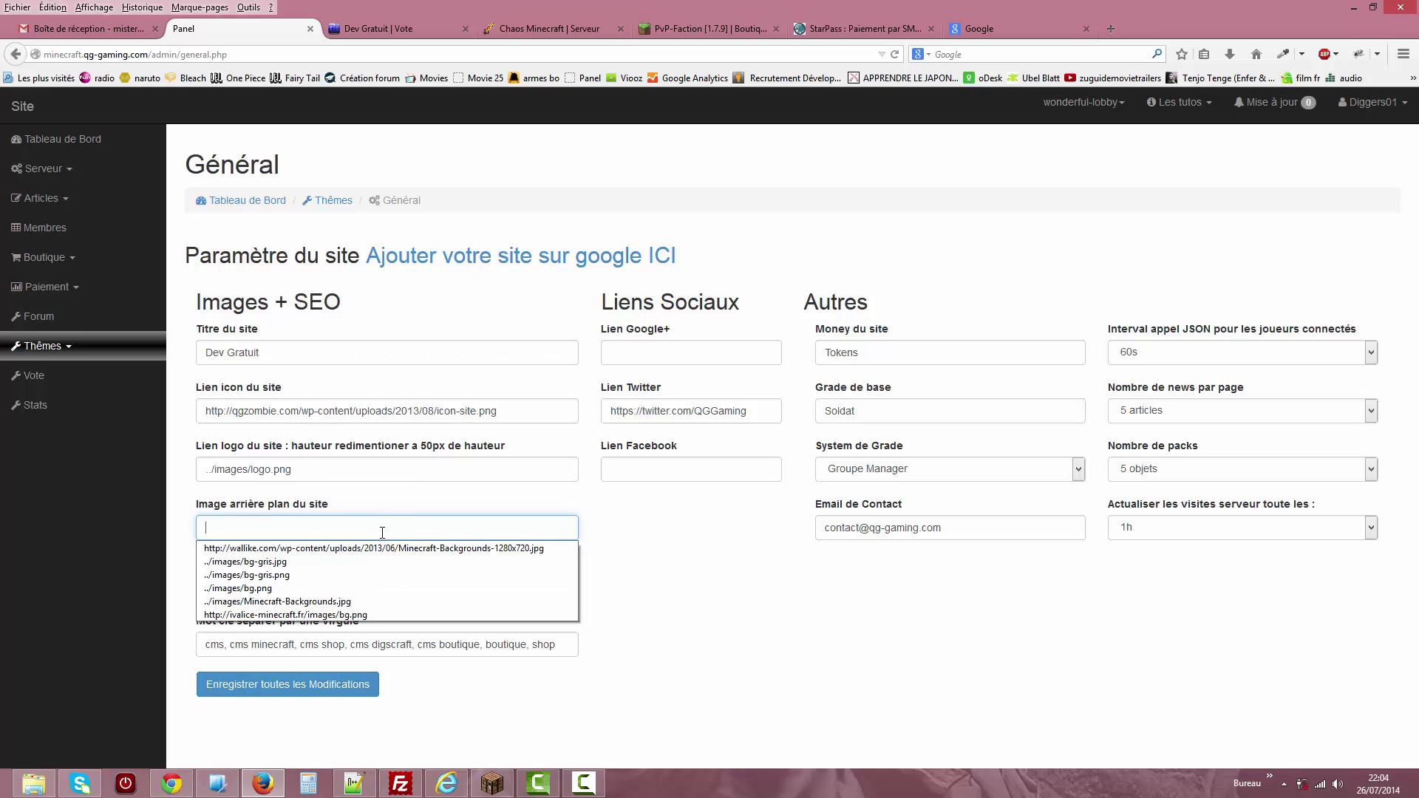
{"action": "left_click", "coordinate": [382, 601]}
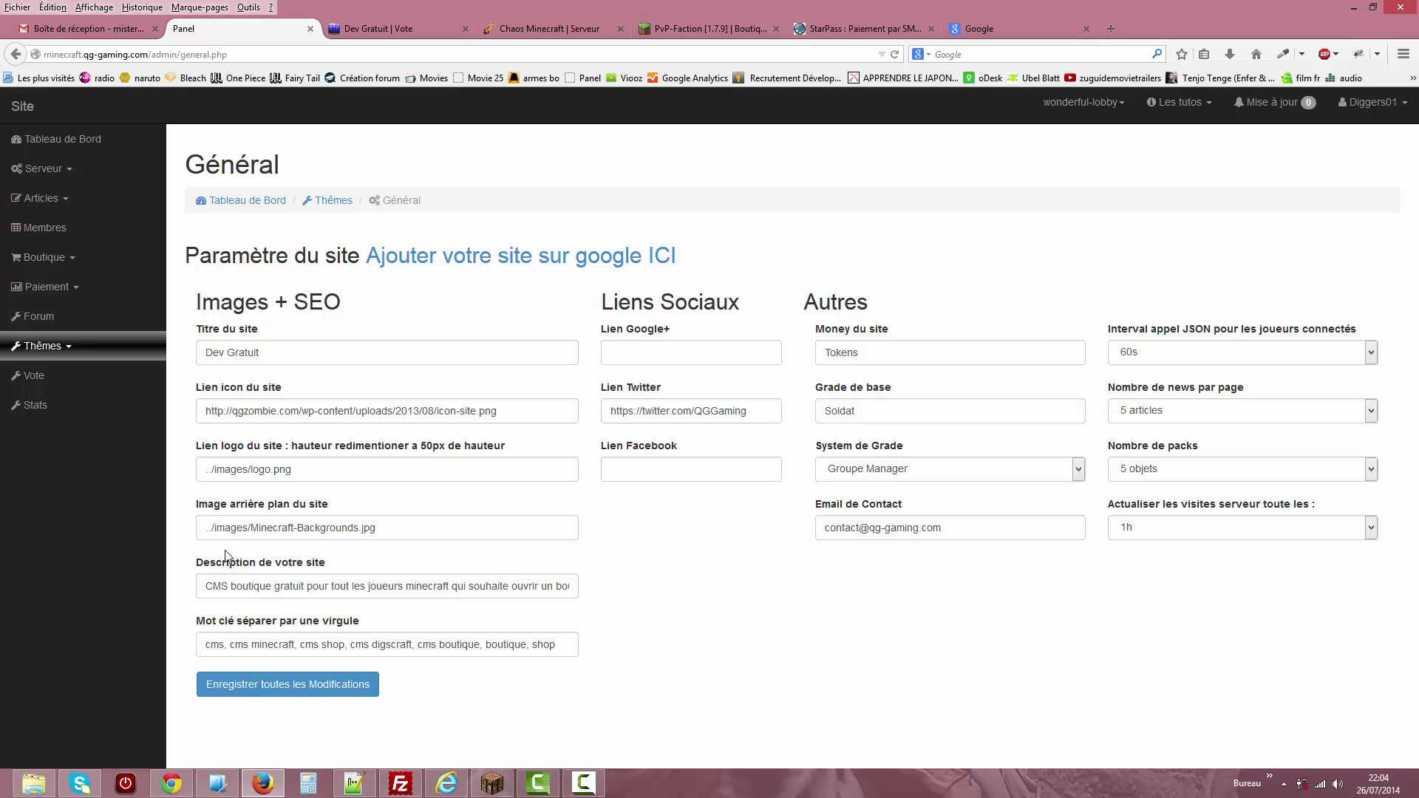
Look over the description and keywords, then follow 'Ajouter votre site sur google ICI'.
{"action": "double_click", "coordinate": [268, 586]}
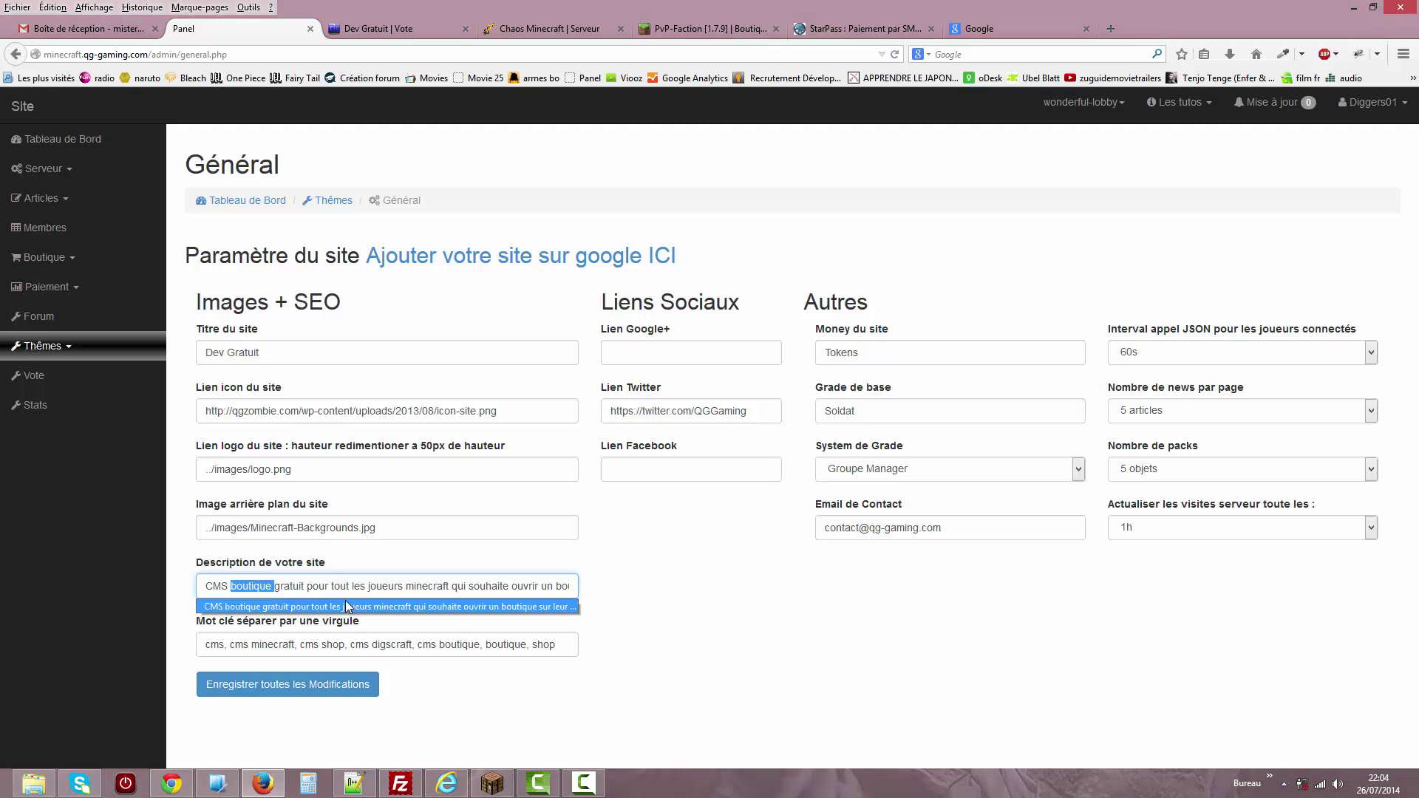
{"action": "left_click", "coordinate": [304, 649]}
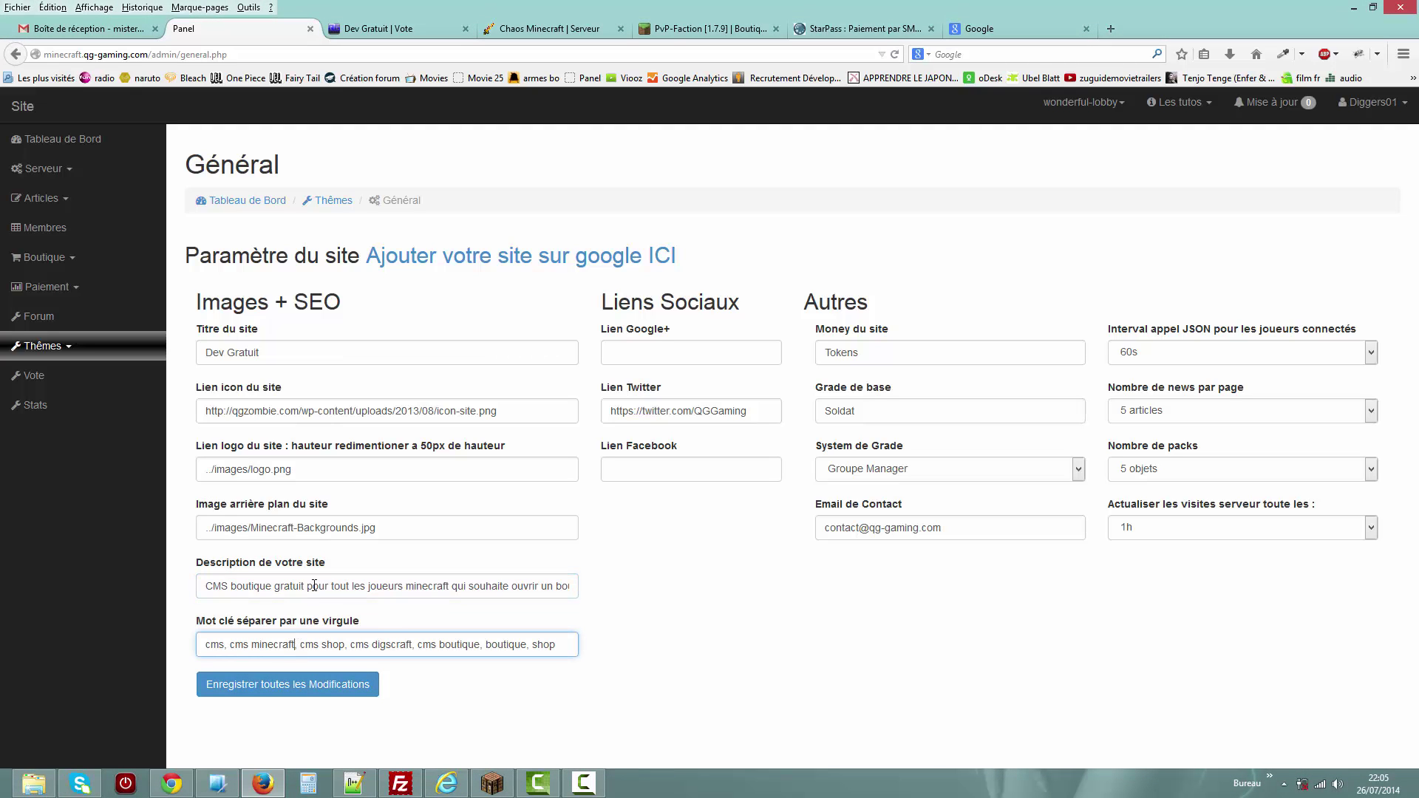
{"action": "double_click", "coordinate": [530, 639]}
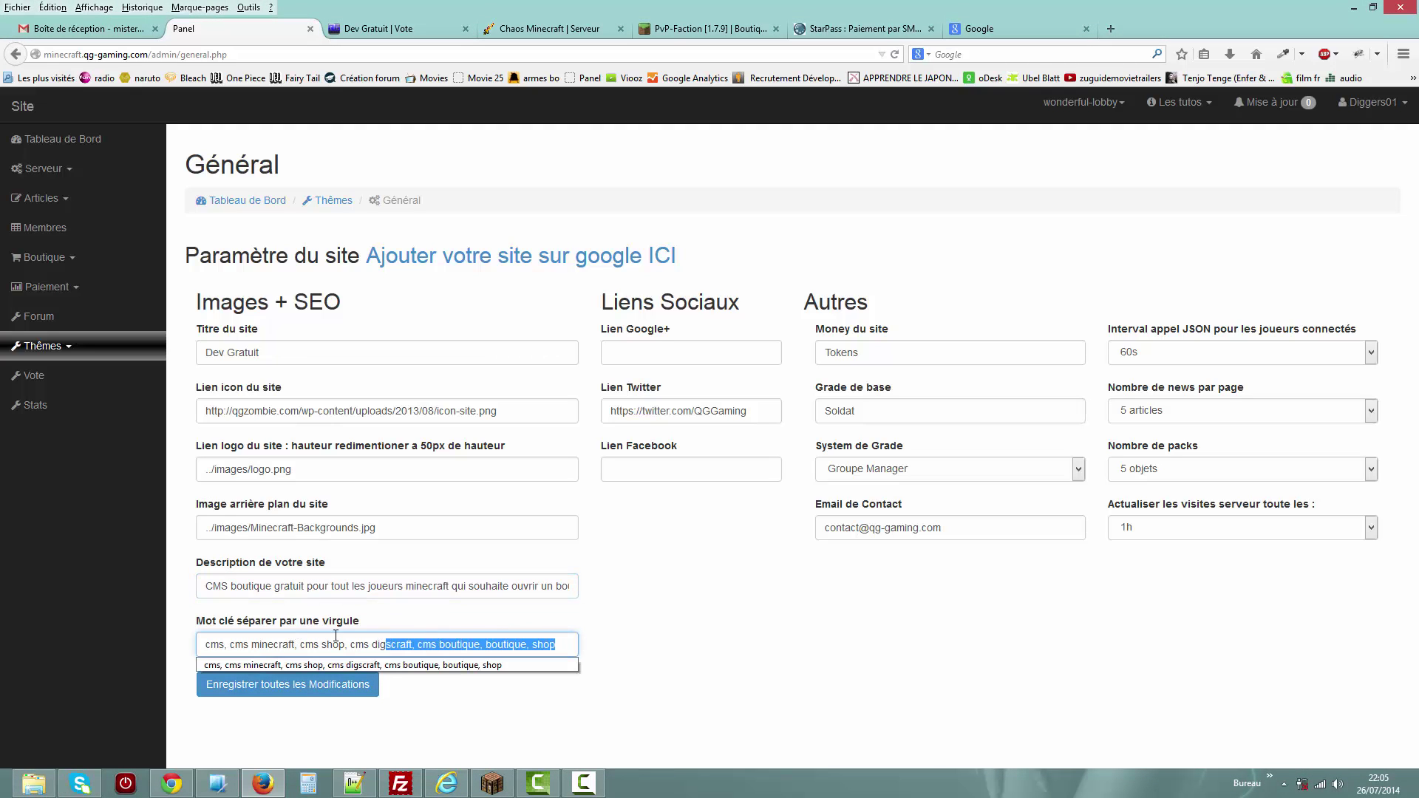
{"action": "left_click", "coordinate": [598, 634]}
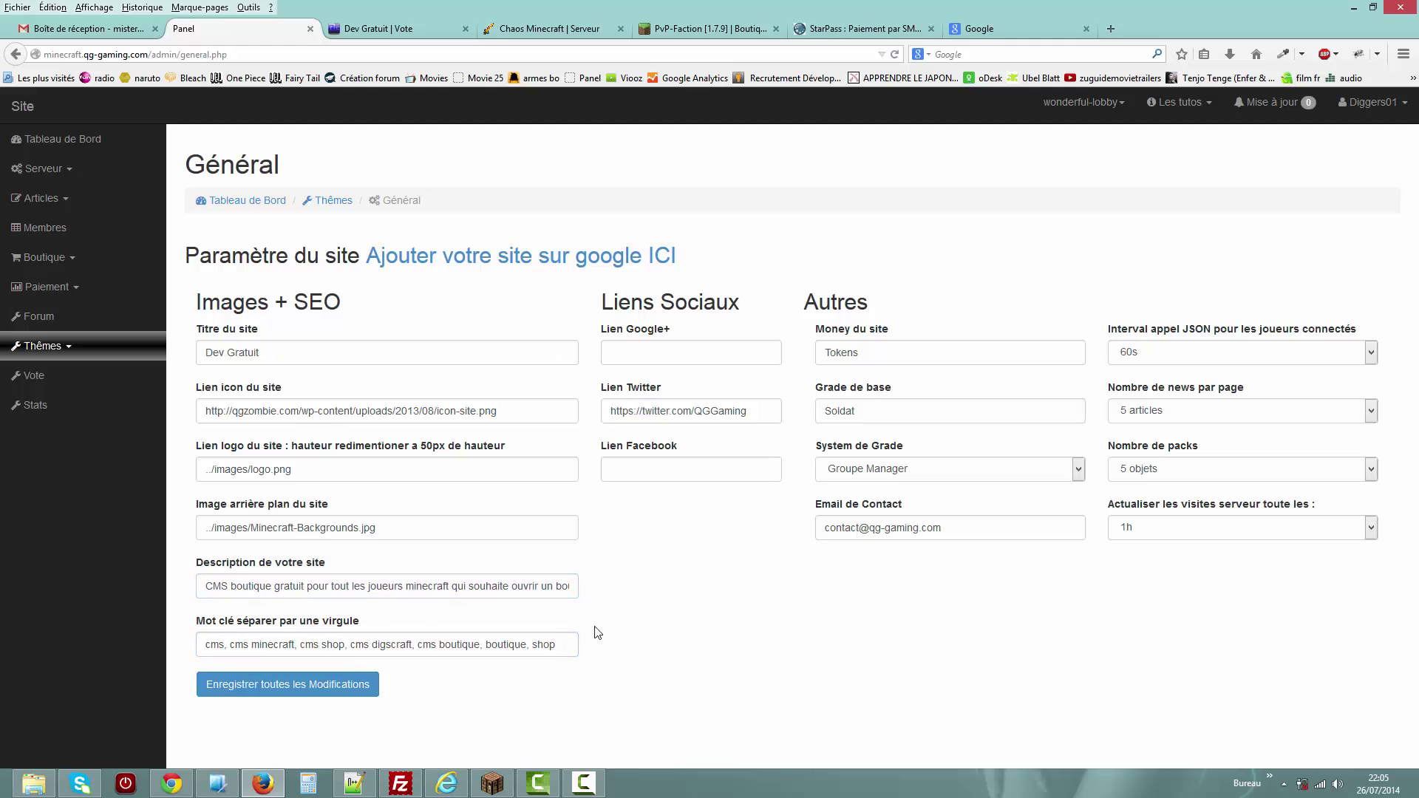
{"action": "left_click", "coordinate": [546, 268]}
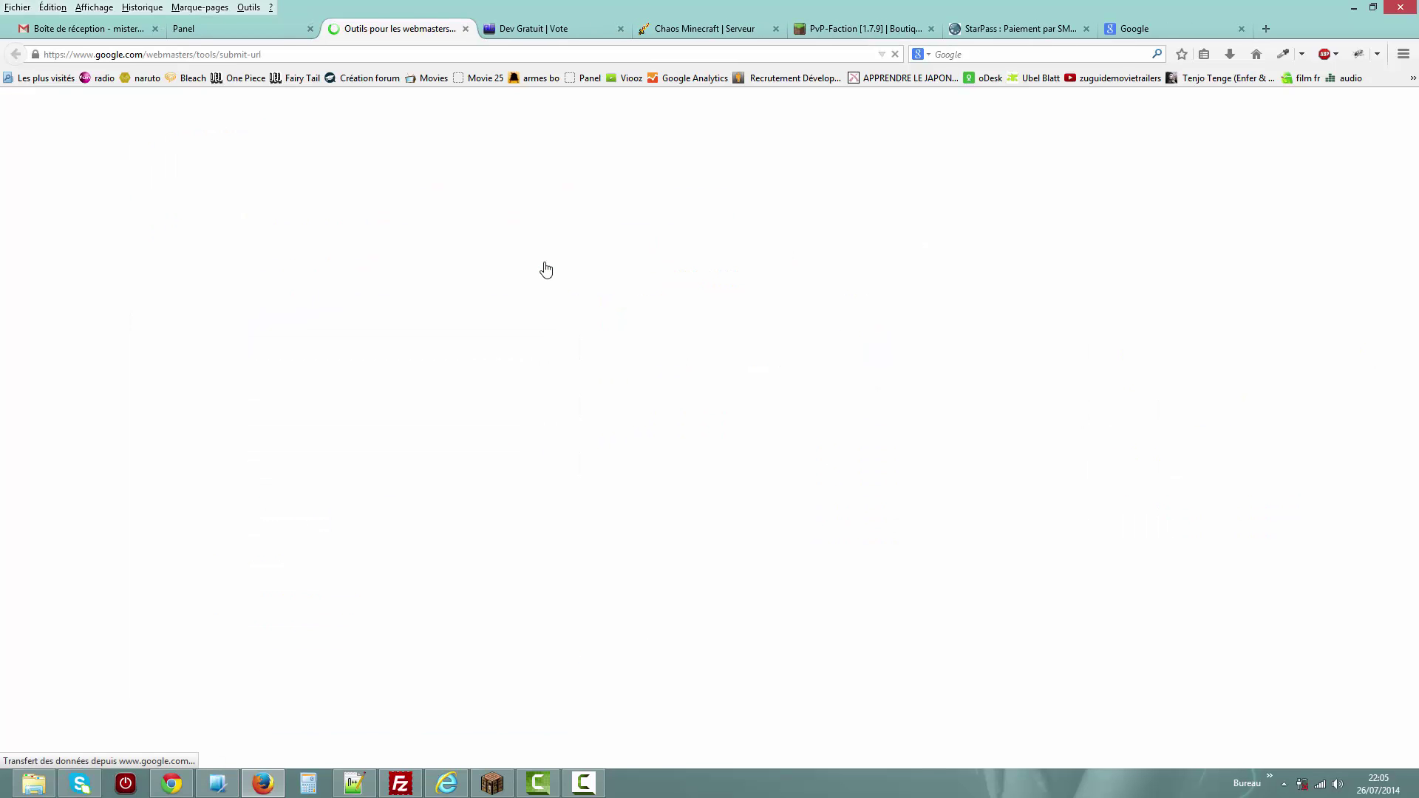
Click into the submit-URL field, then close the 'Outils pour les webmasters' tab unused.
{"action": "left_click", "coordinate": [77, 231]}
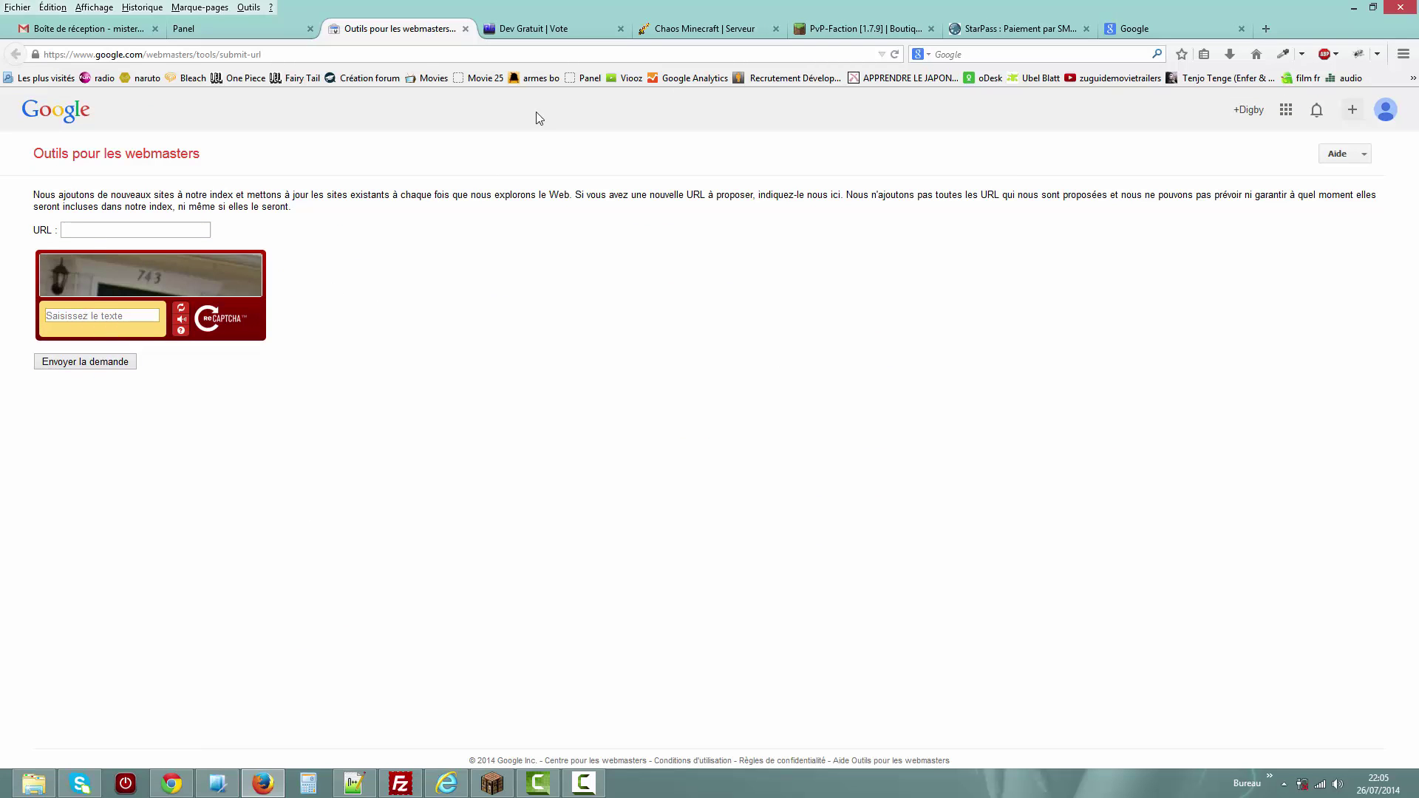
{"action": "left_click", "coordinate": [466, 29]}
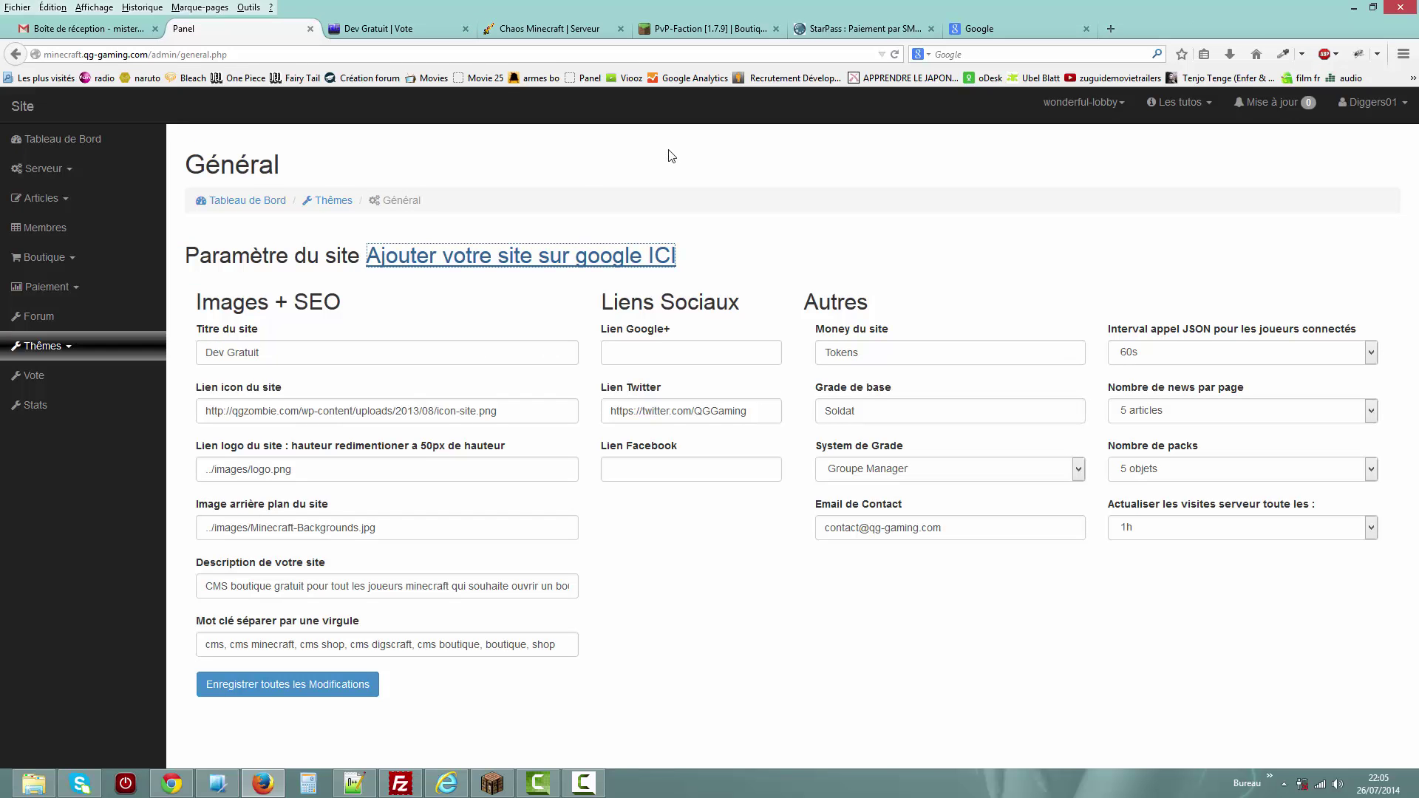
{"action": "left_click", "coordinate": [656, 351]}
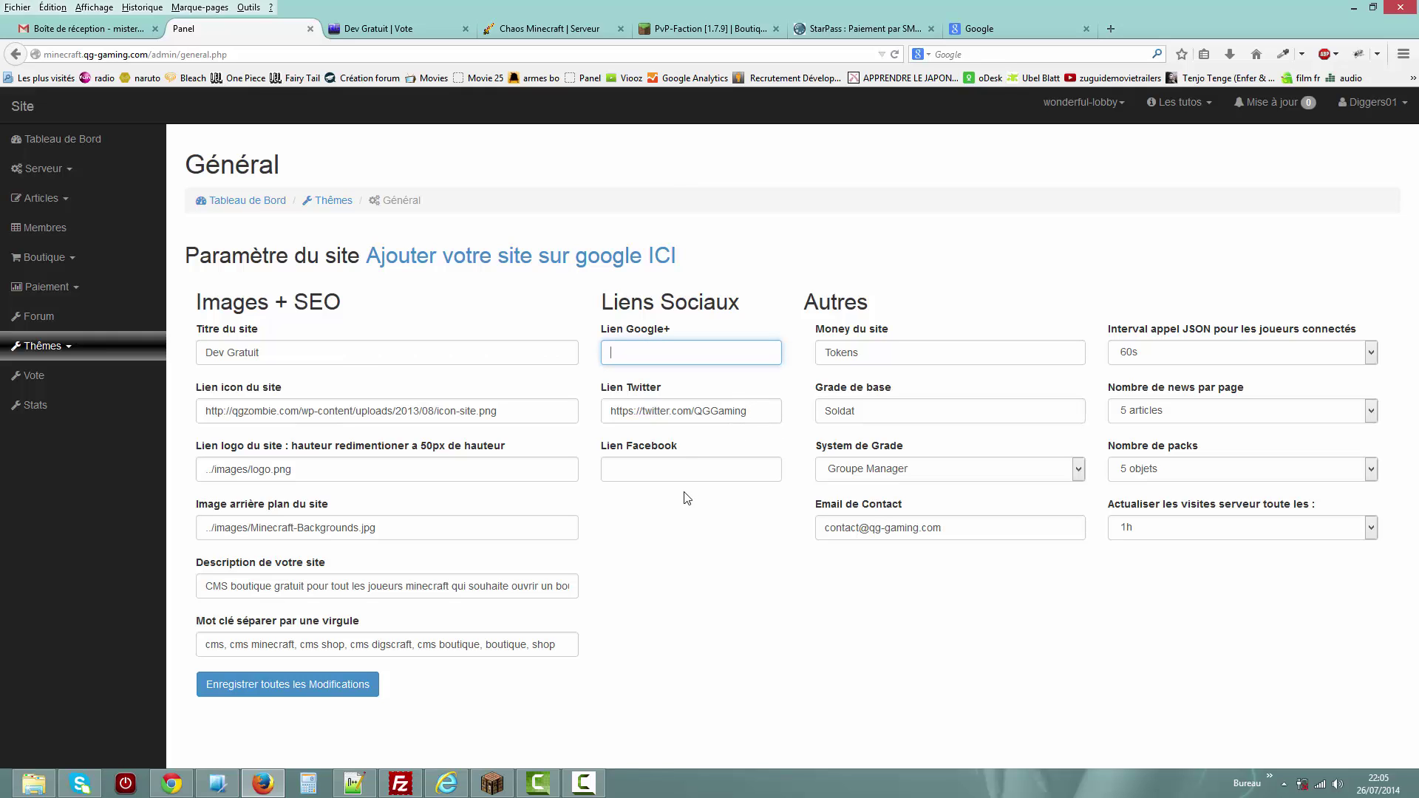
{"action": "double_click", "coordinate": [866, 348]}
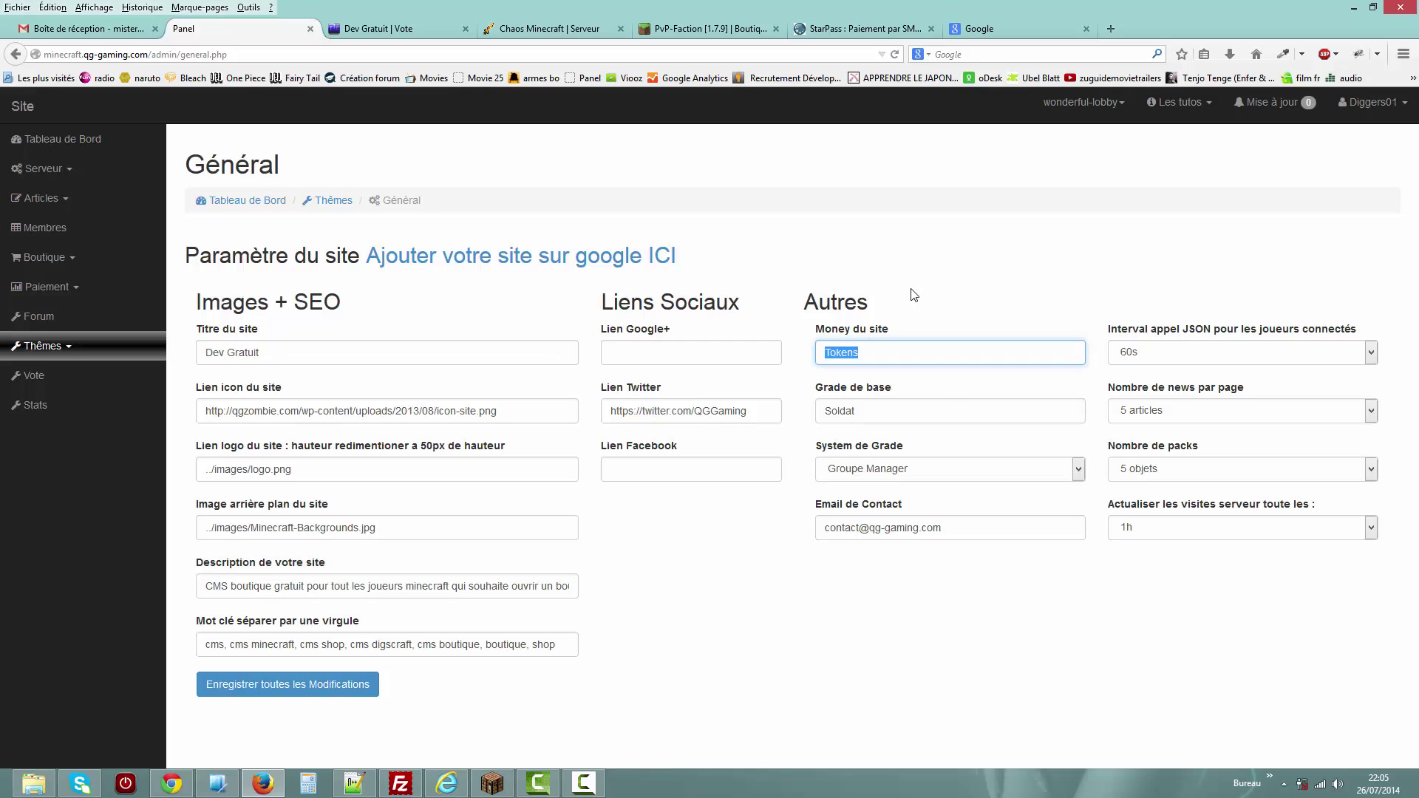
{"action": "double_click", "coordinate": [858, 406]}
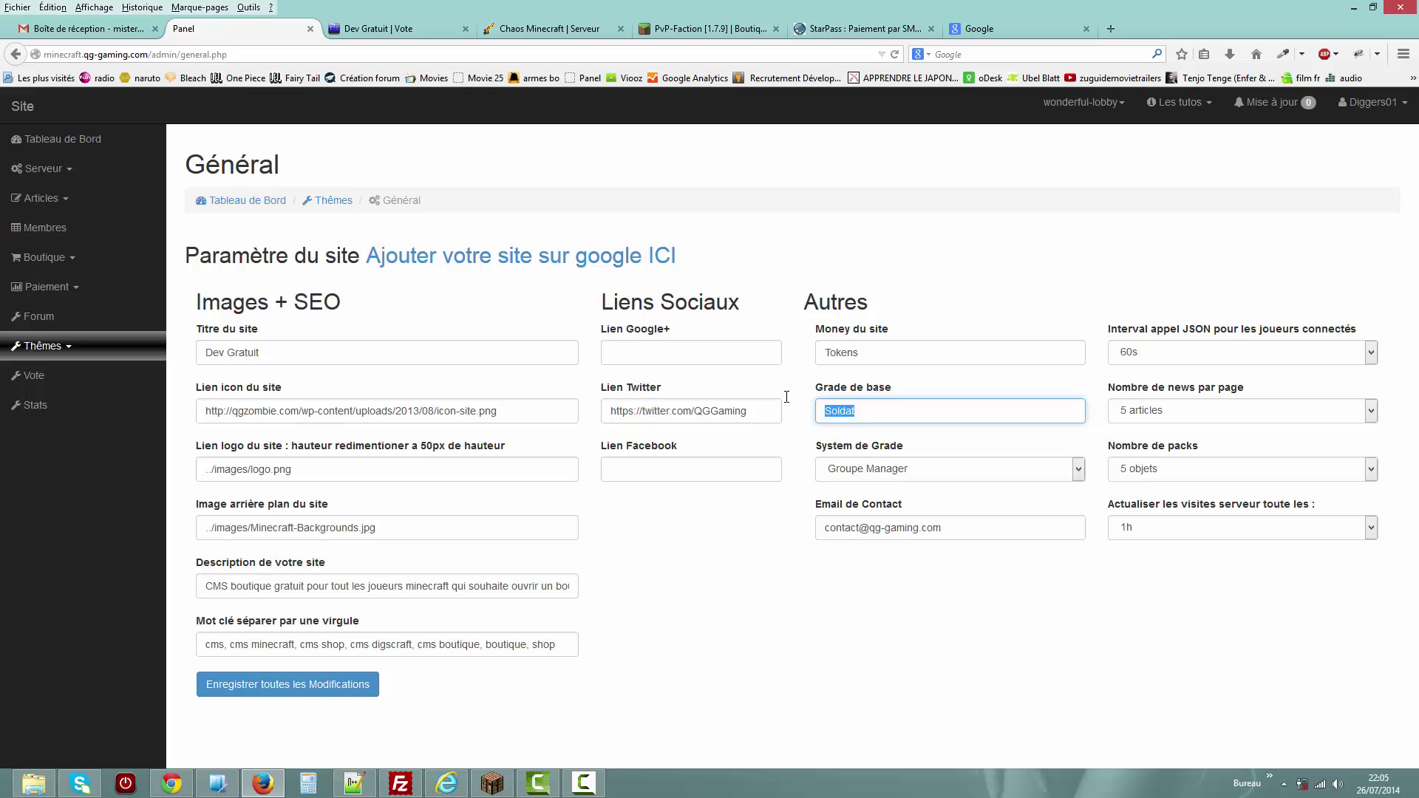
{"action": "left_click", "coordinate": [907, 475]}
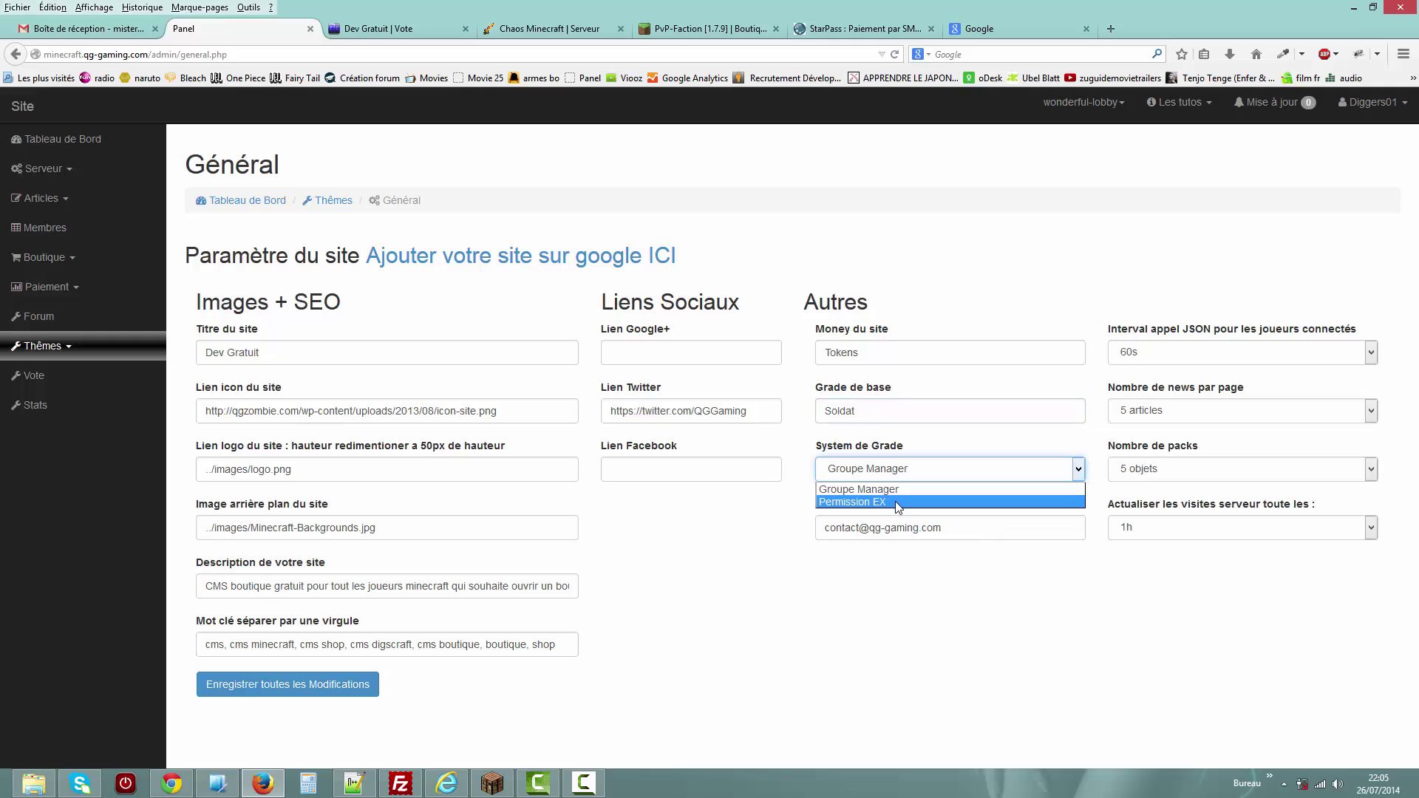
{"action": "left_click", "coordinate": [894, 502]}
{"action": "left_click", "coordinate": [898, 475]}
{"action": "left_click", "coordinate": [893, 488]}
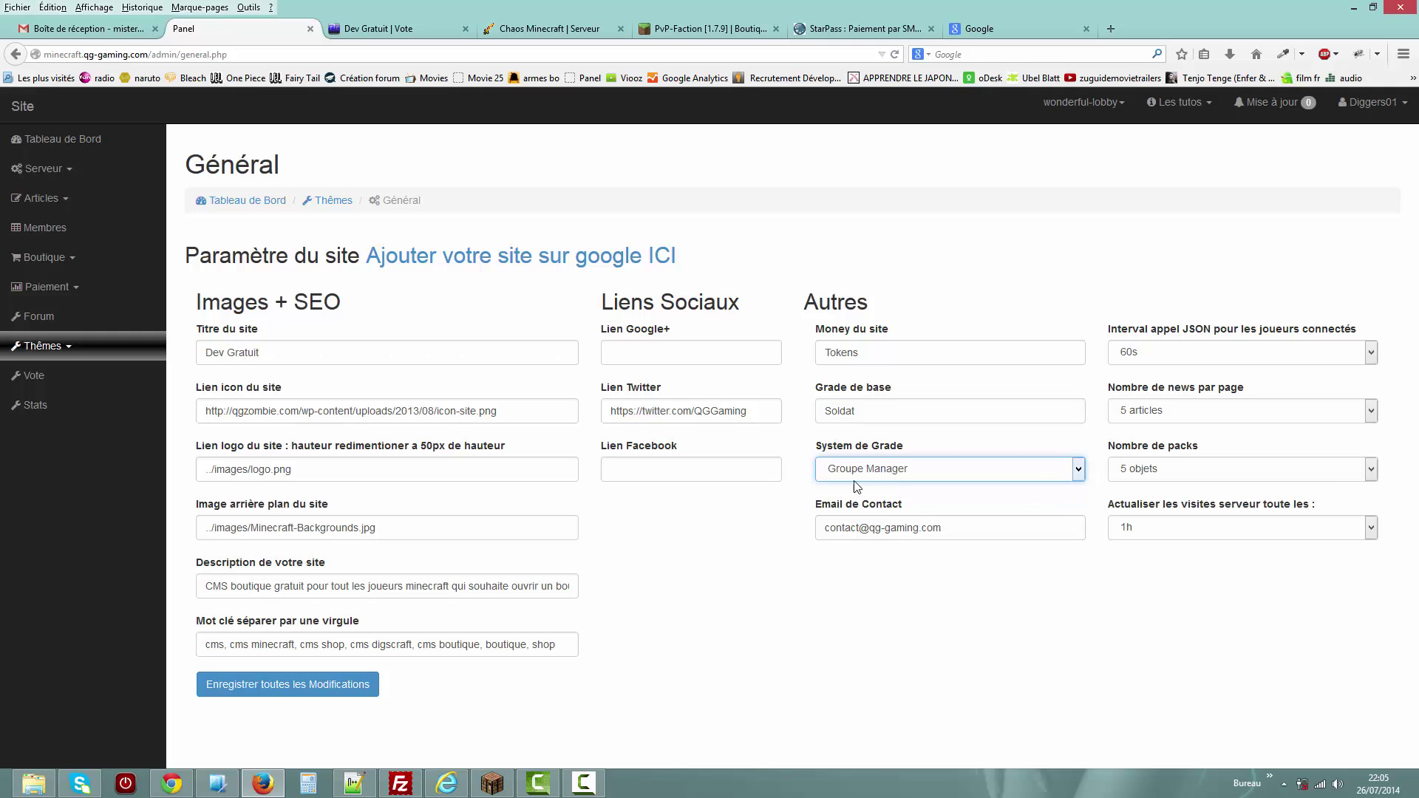
{"action": "left_click", "coordinate": [863, 479]}
{"action": "left_click", "coordinate": [871, 532]}
{"action": "left_click", "coordinate": [886, 464]}
{"action": "left_click", "coordinate": [749, 517]}
{"action": "left_click", "coordinate": [870, 477]}
{"action": "left_click", "coordinate": [748, 518]}
{"action": "left_click", "coordinate": [852, 476]}
{"action": "left_click", "coordinate": [774, 506]}
{"action": "left_click", "coordinate": [881, 474]}
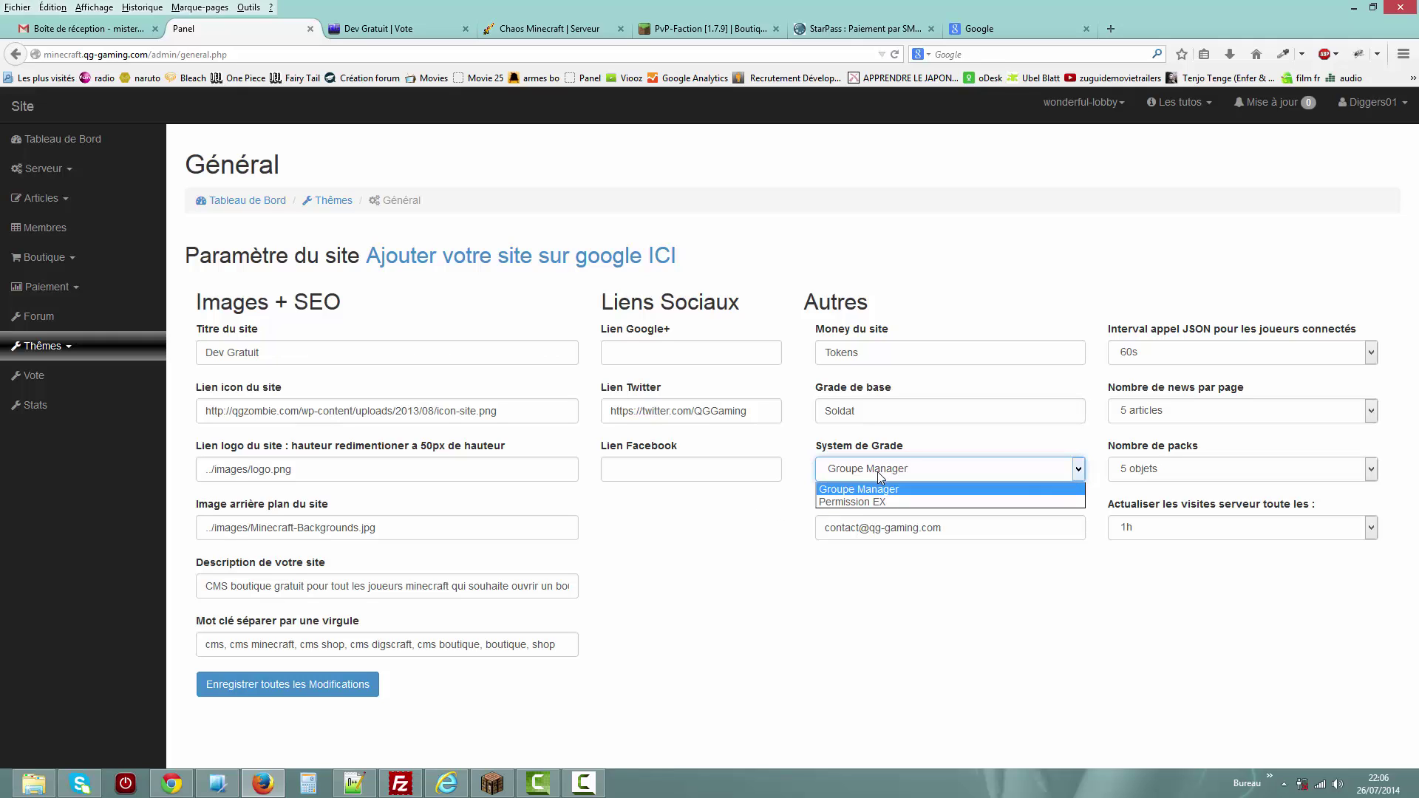
{"action": "left_click", "coordinate": [768, 527]}
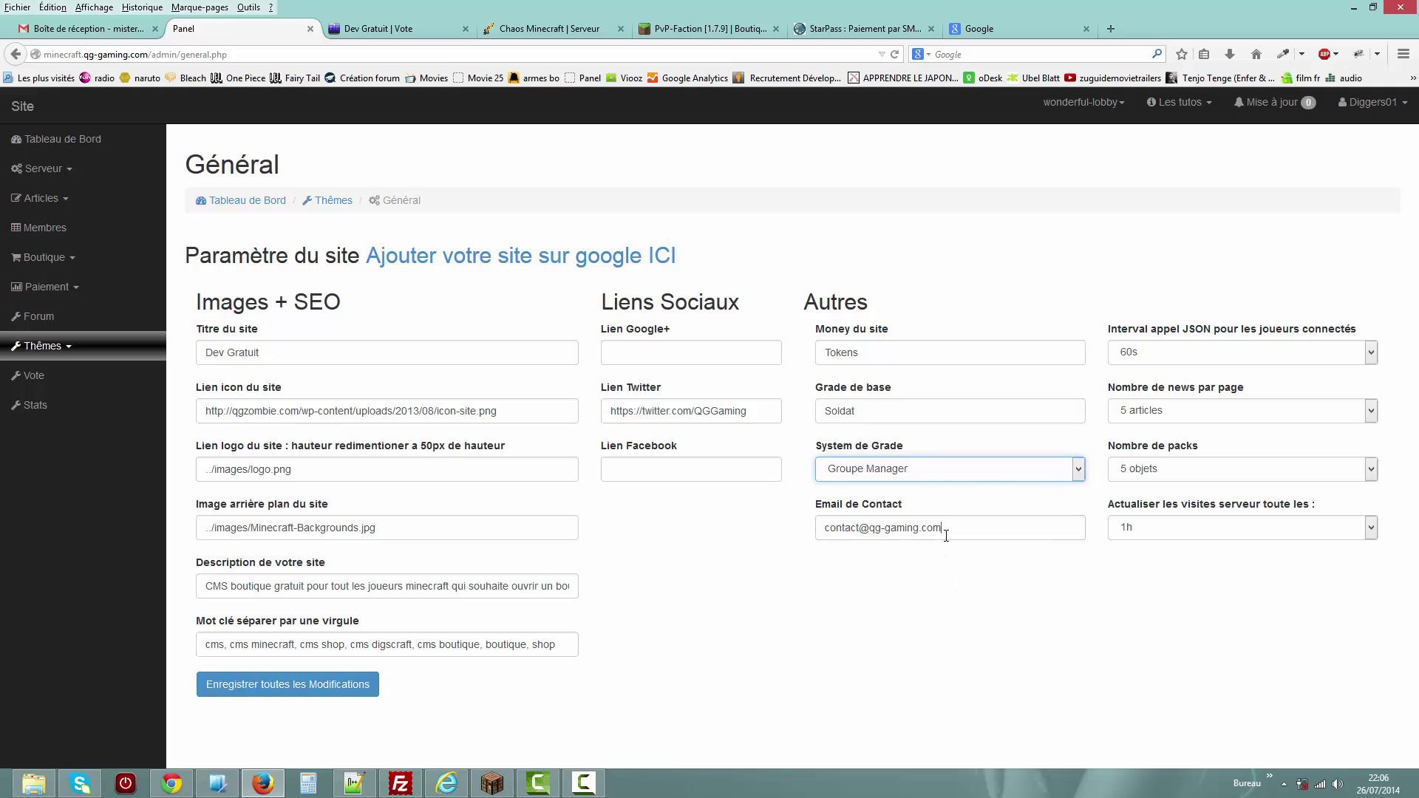
{"action": "left_click_drag", "start_coordinate": [946, 535], "coordinate": [863, 524]}
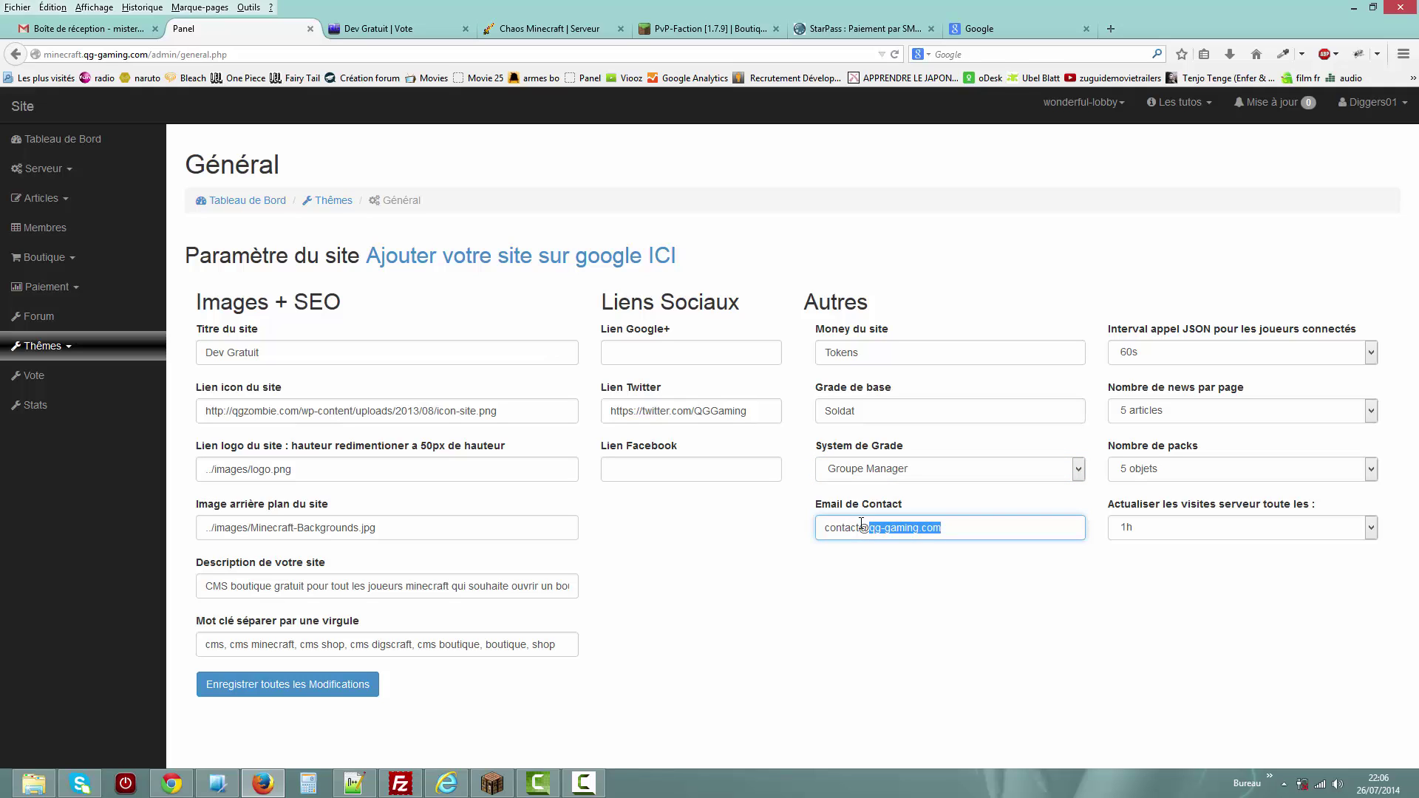
{"action": "left_click", "coordinate": [1228, 366]}
Set the JSON player interval to 1s, keep 5 news per page, choose 15 packs, and save.
{"action": "left_click", "coordinate": [1226, 355]}
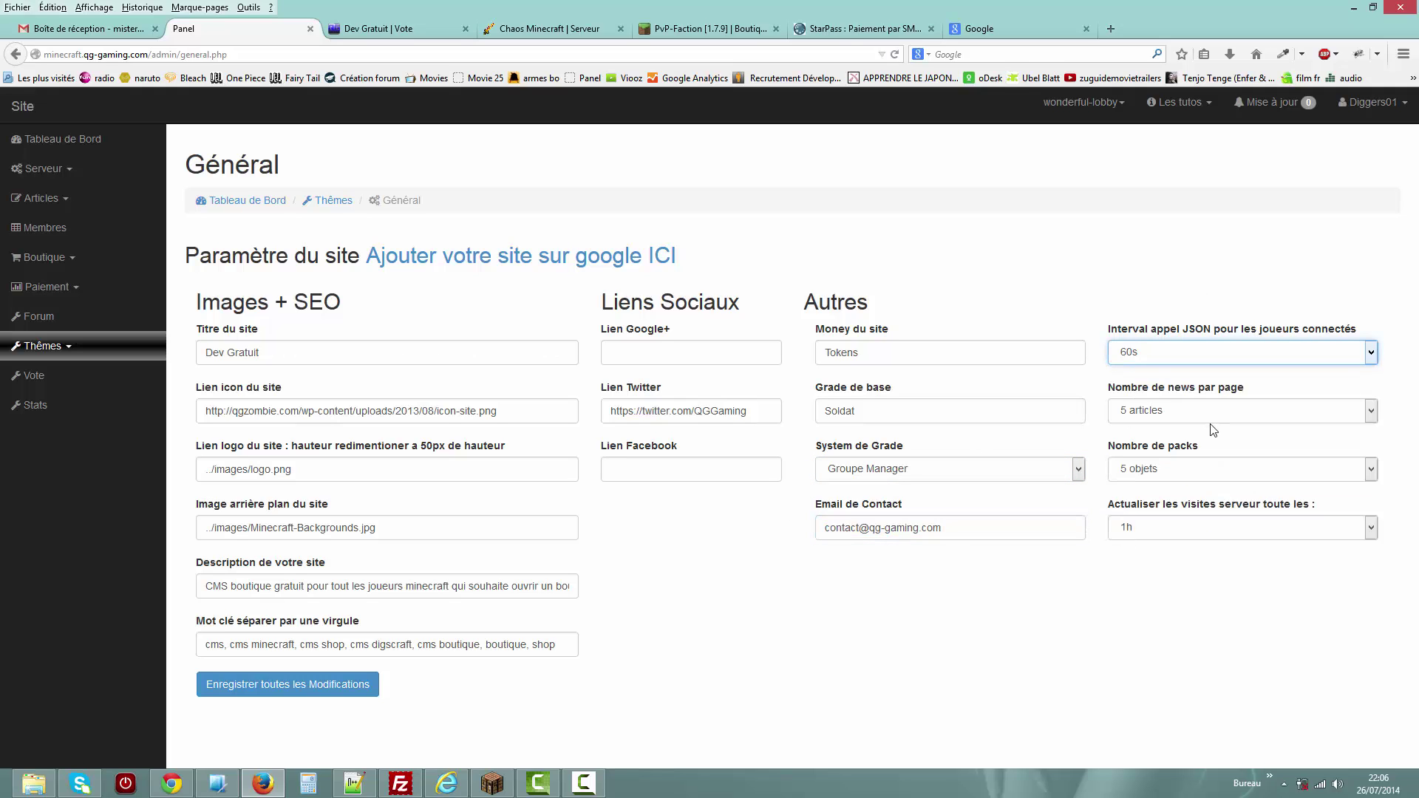
{"action": "left_click", "coordinate": [404, 31]}
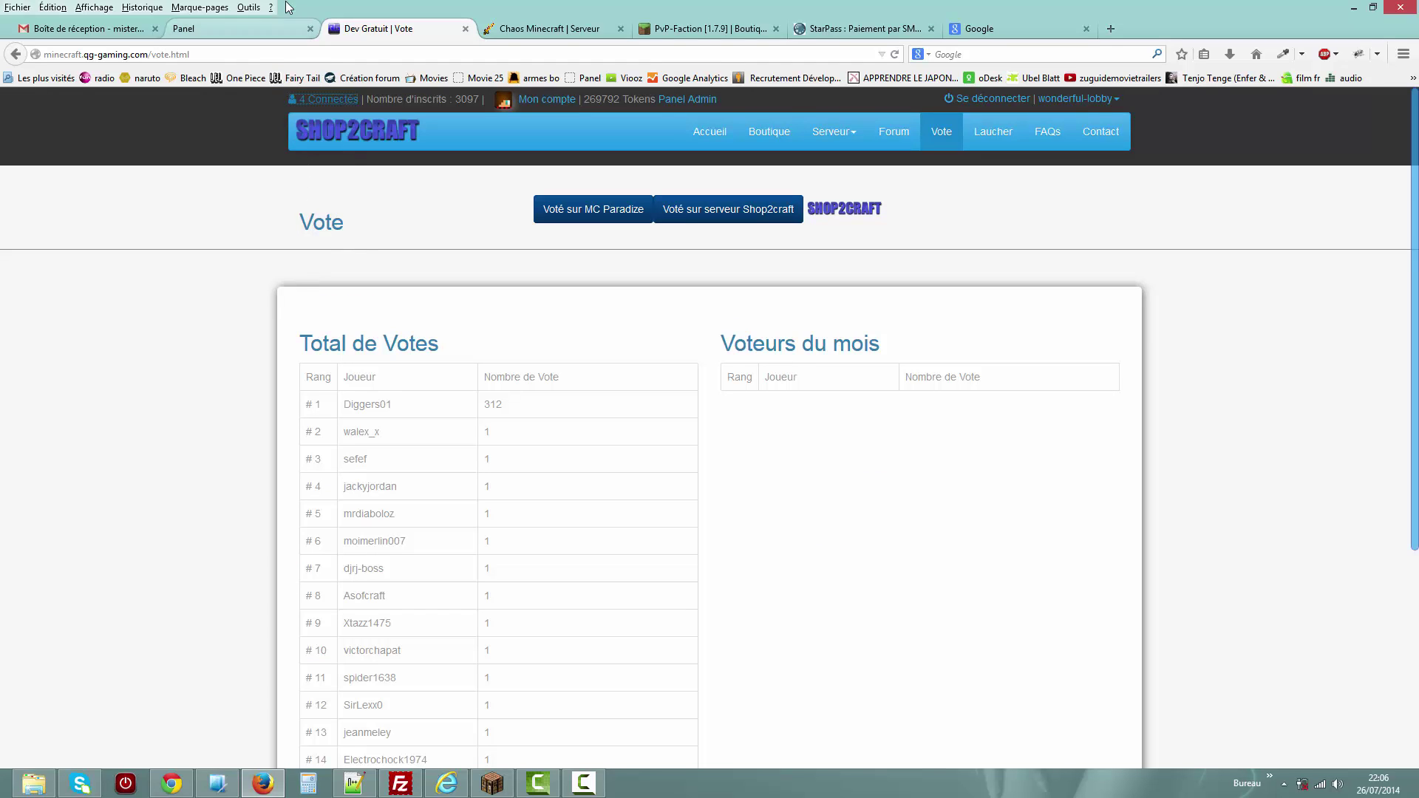
{"action": "left_click", "coordinate": [285, 29]}
{"action": "left_click", "coordinate": [1187, 354]}
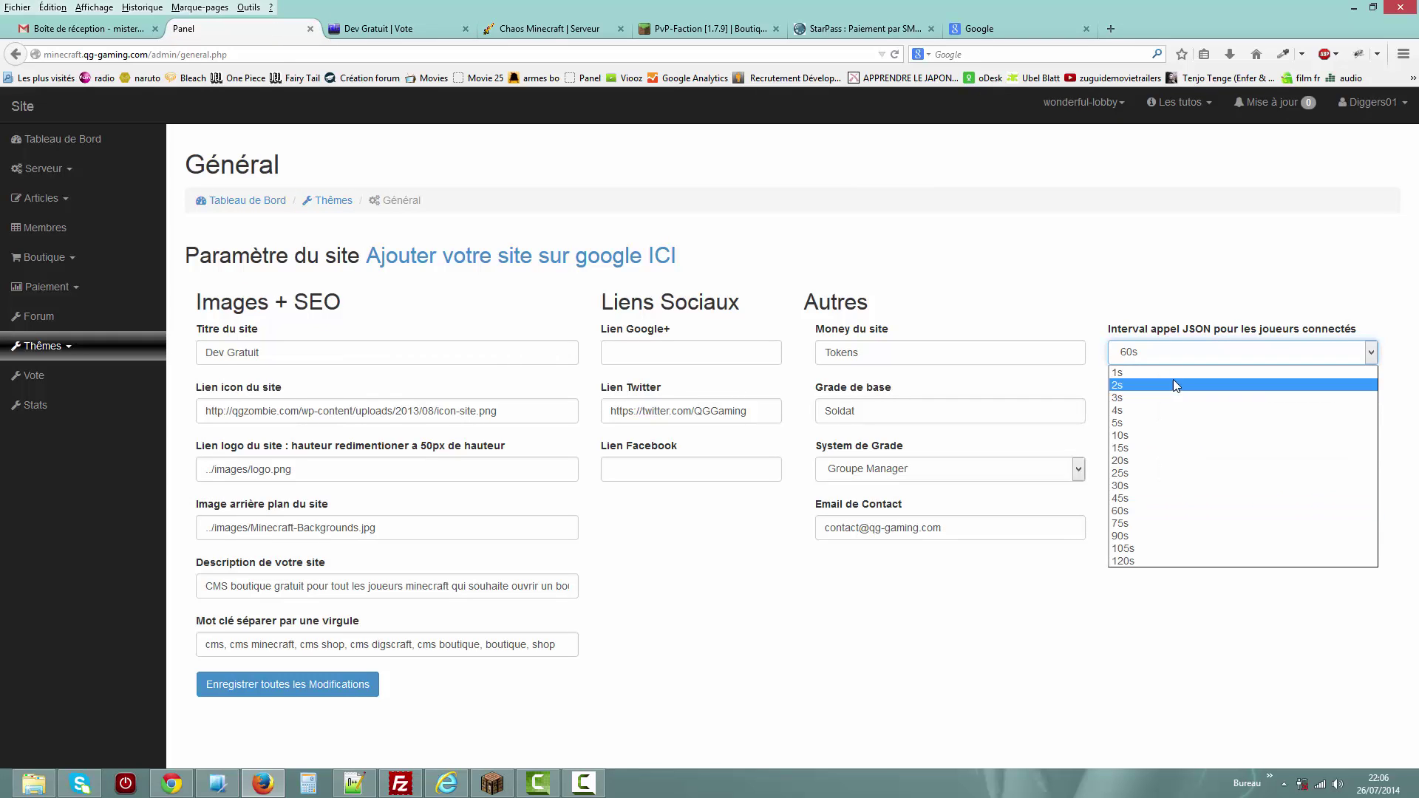
{"action": "left_click", "coordinate": [1176, 373]}
{"action": "left_click", "coordinate": [1117, 279]}
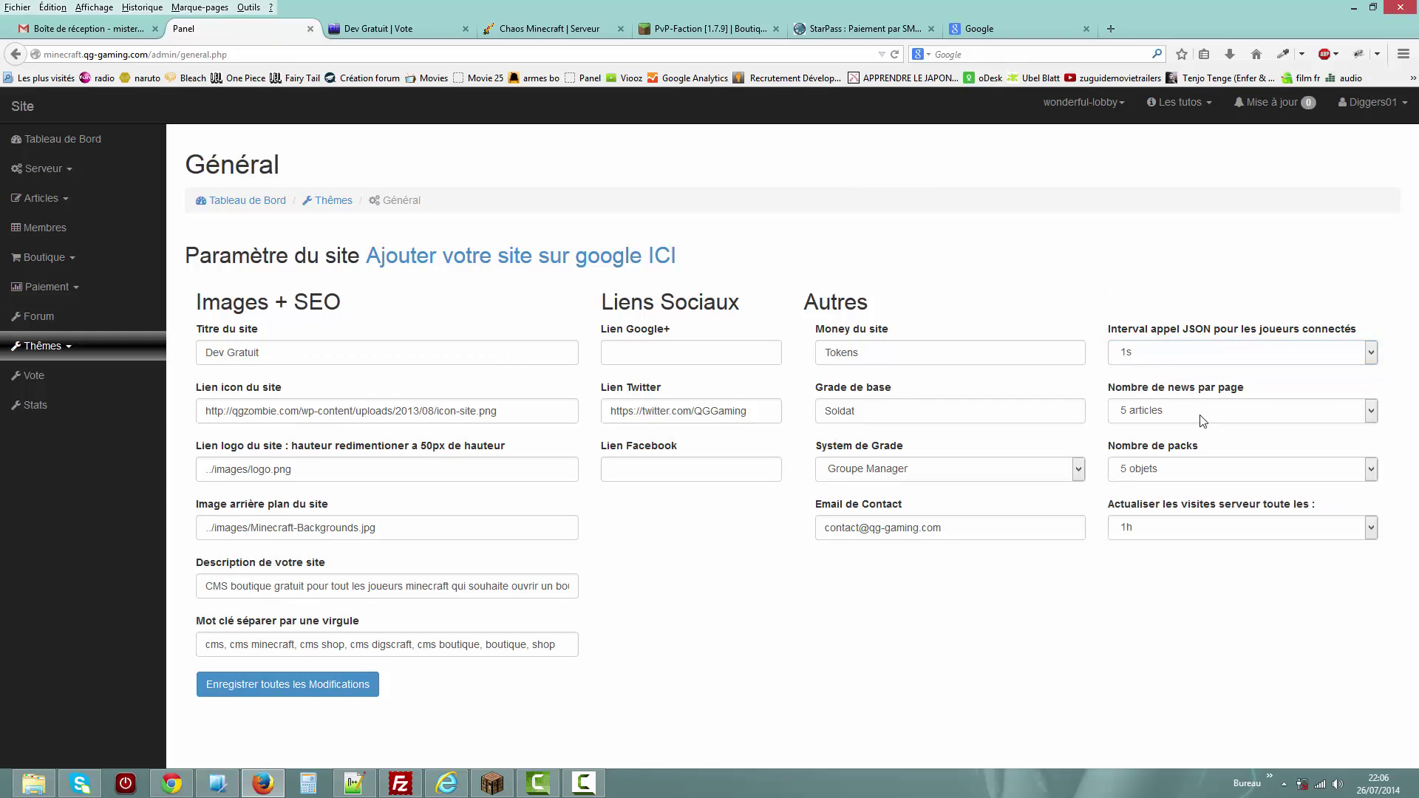
{"action": "left_click", "coordinate": [1171, 418]}
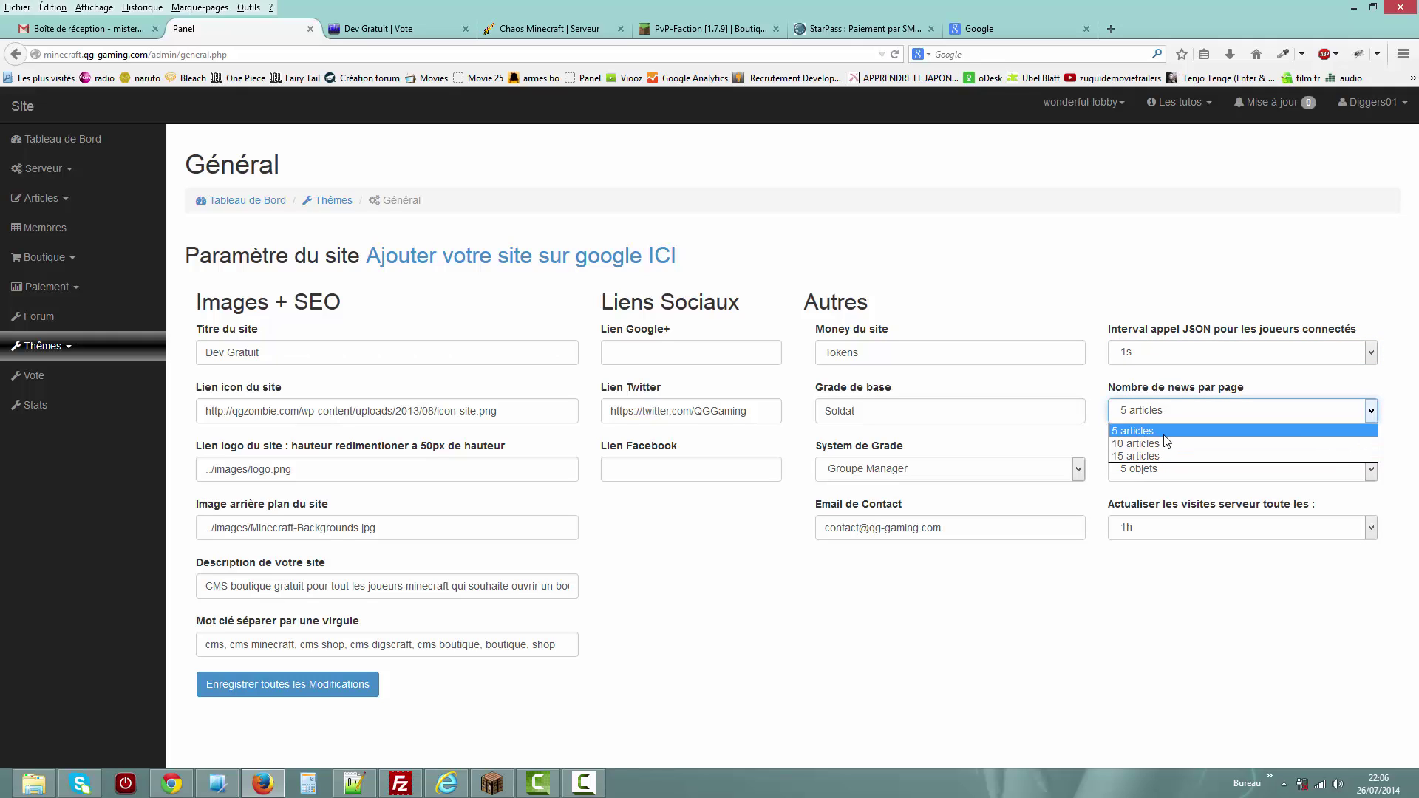
{"action": "left_click", "coordinate": [1165, 436]}
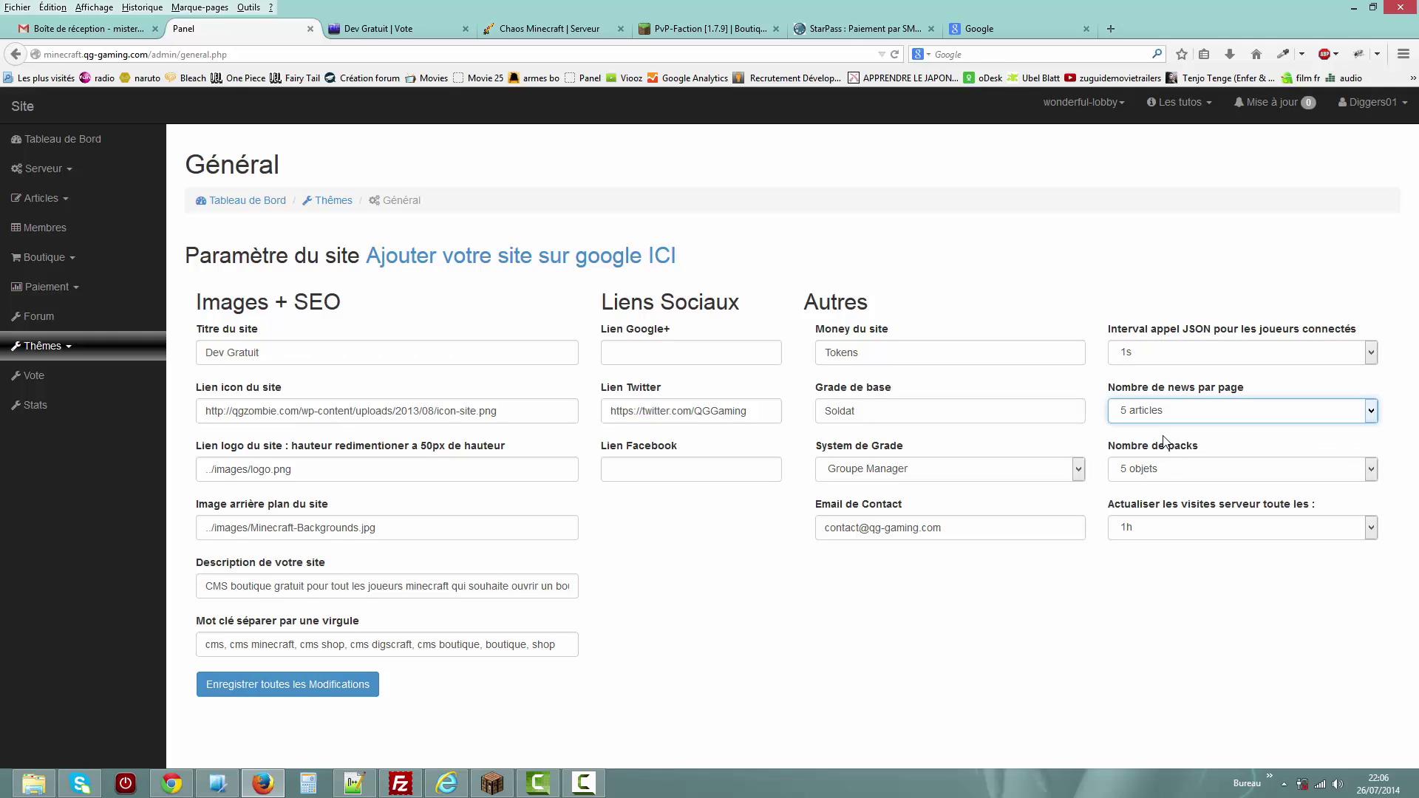
{"action": "left_click", "coordinate": [1159, 477]}
{"action": "left_click", "coordinate": [1159, 519]}
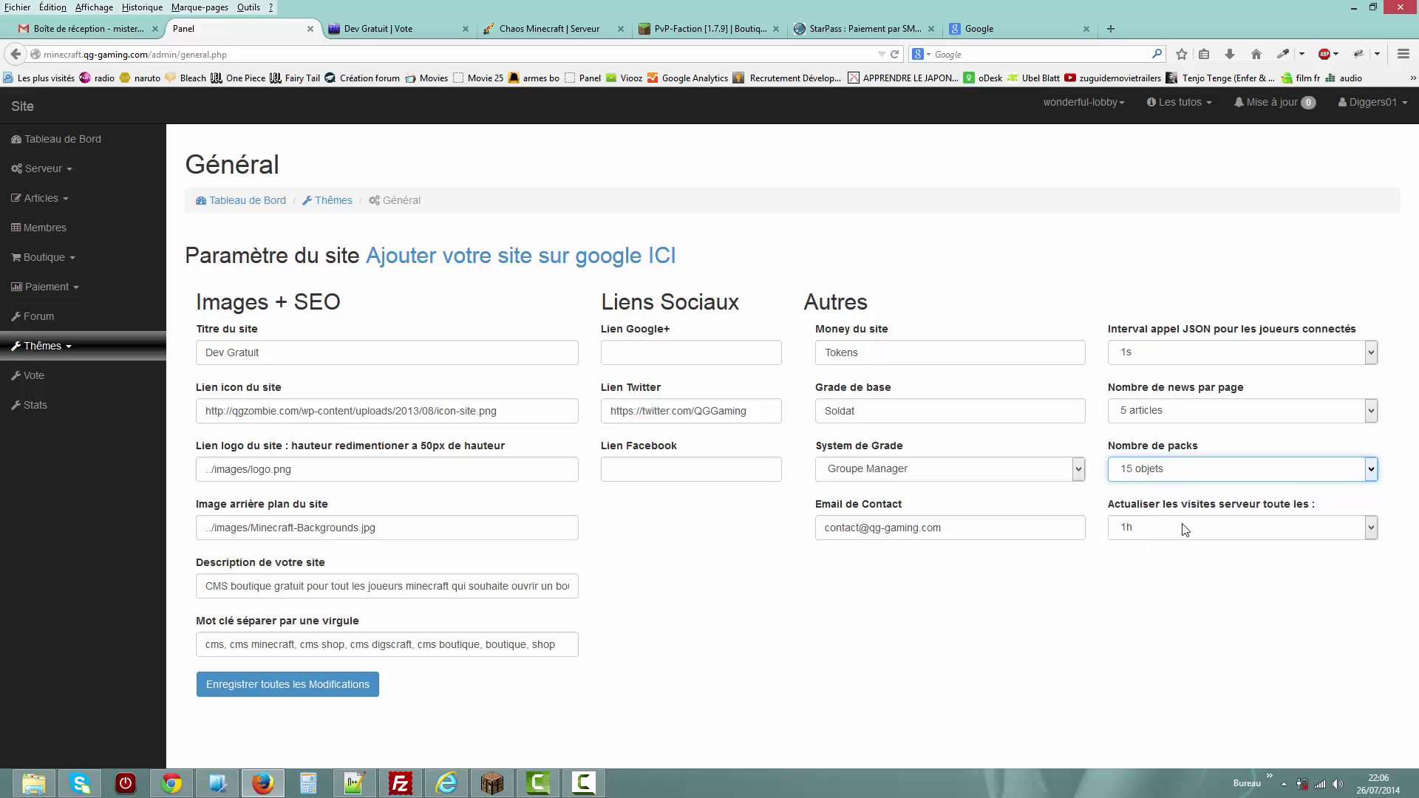
{"action": "left_click", "coordinate": [326, 689]}
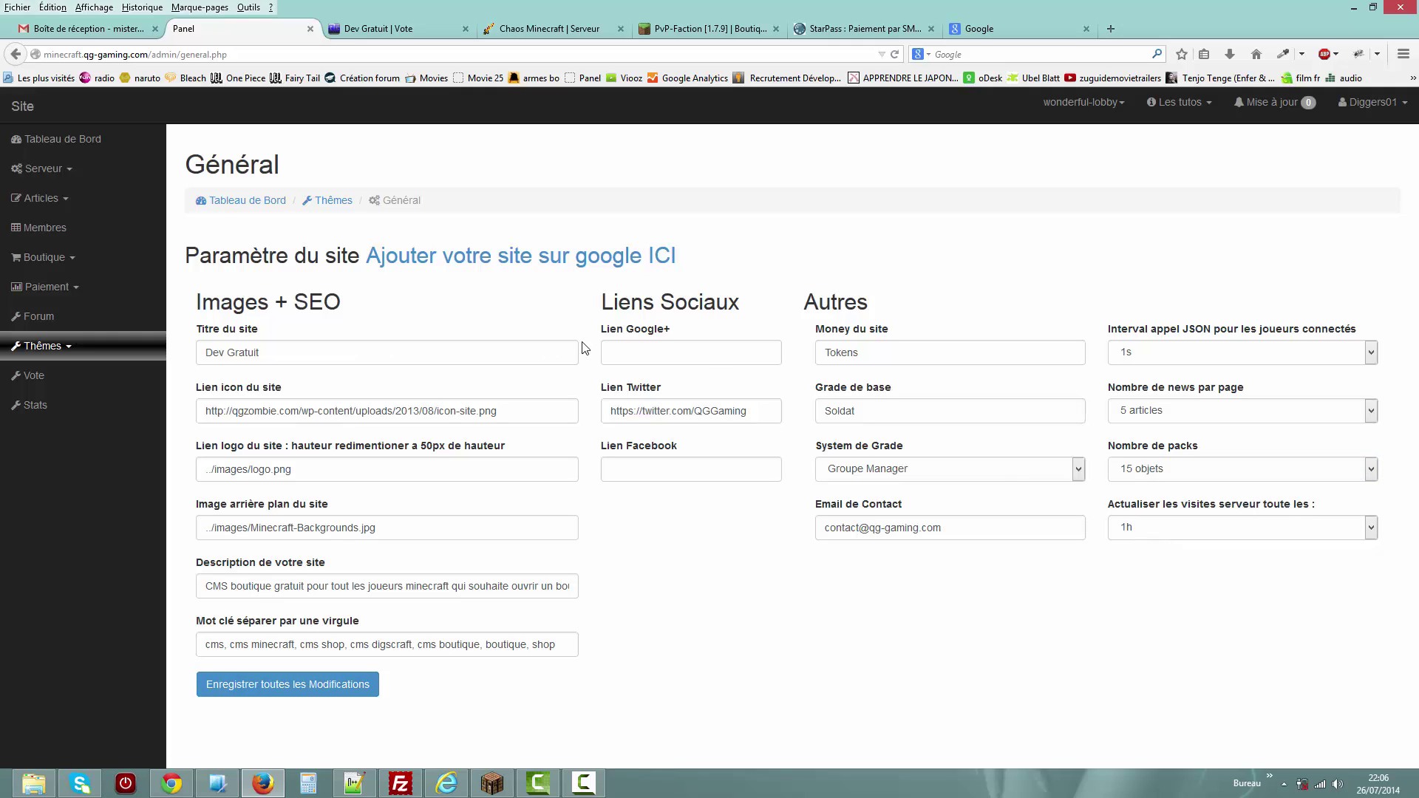
Review the shop packs list under Boutique > Les Packs.
{"action": "left_click", "coordinate": [77, 258]}
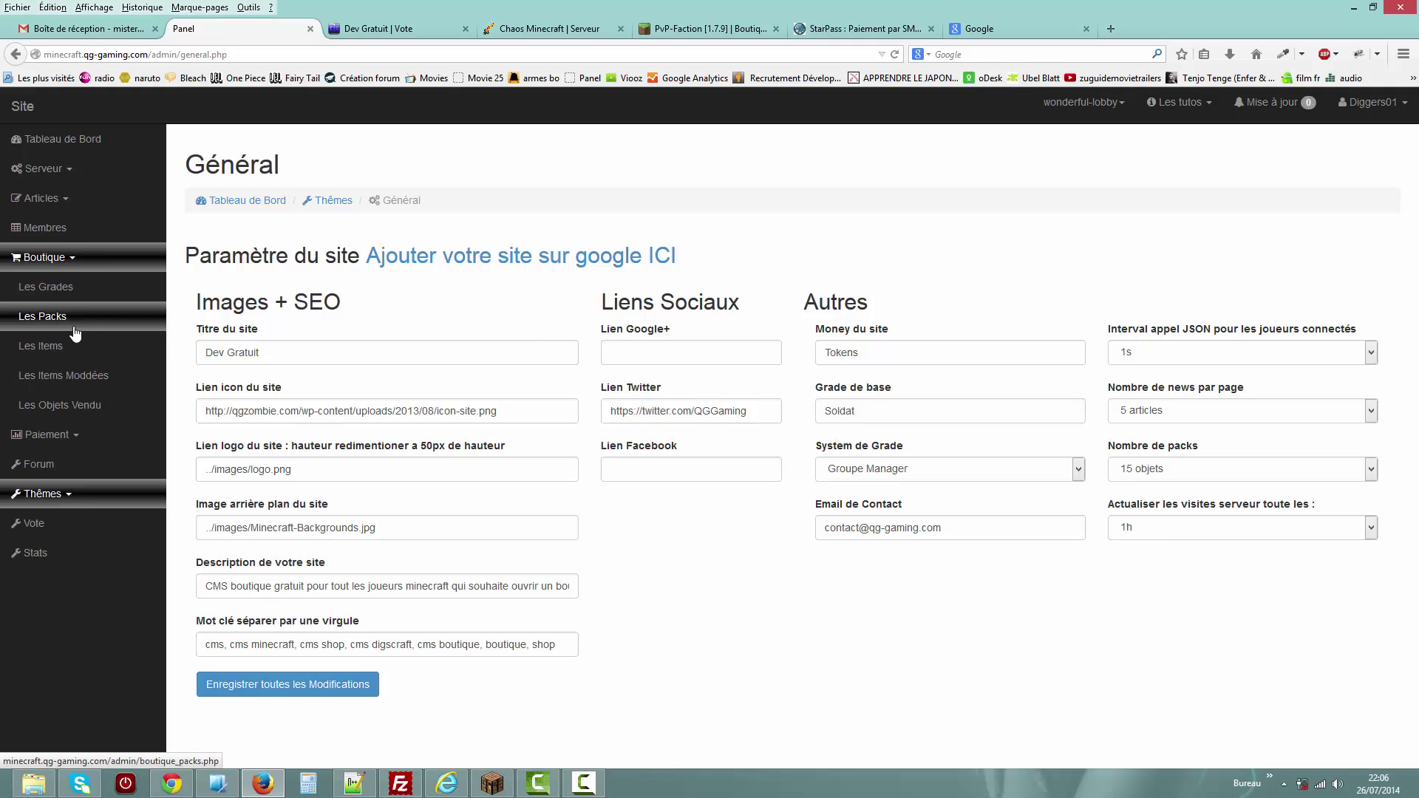
{"action": "left_click", "coordinate": [70, 316]}
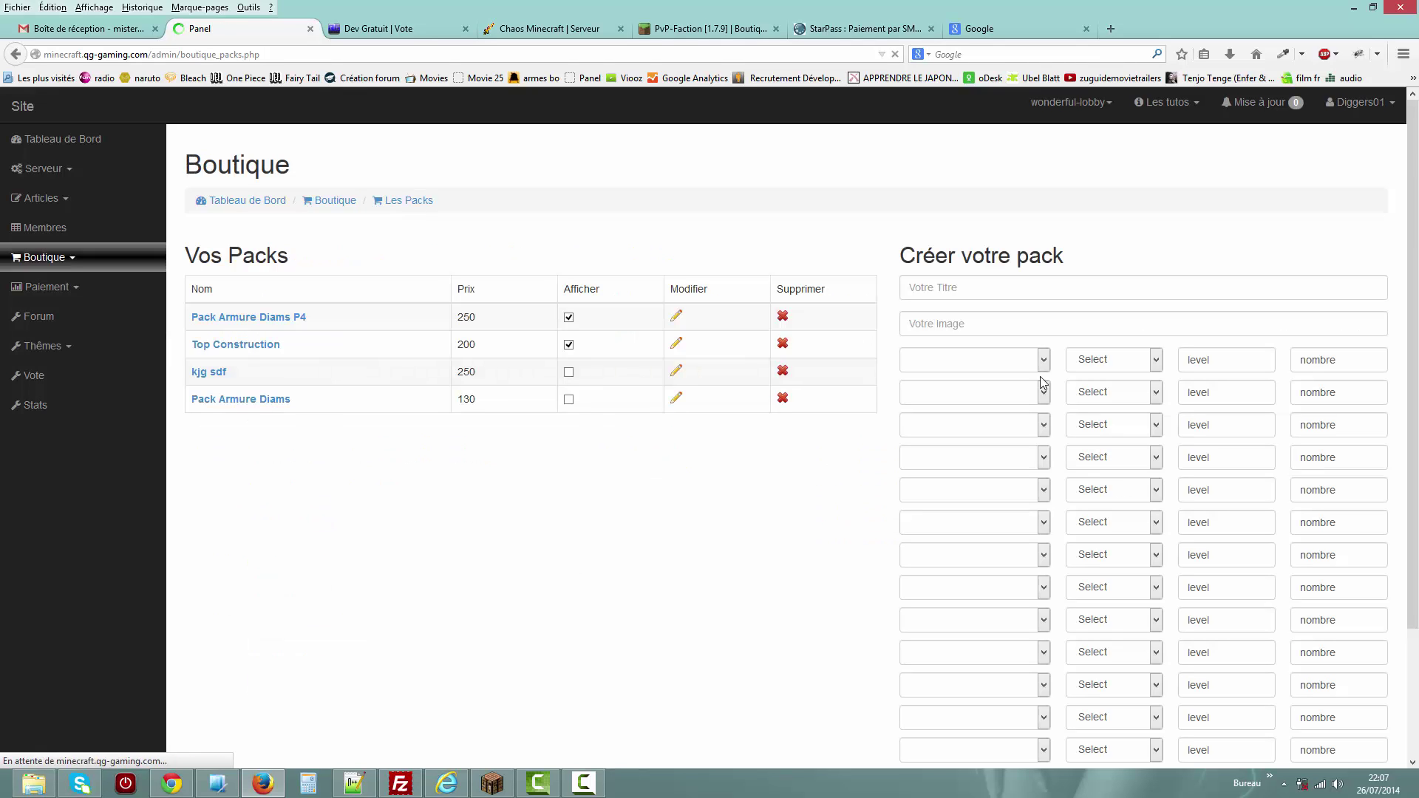
{"action": "scroll", "coordinate": [1130, 276], "scroll_direction": "down", "scroll_amount": 2}
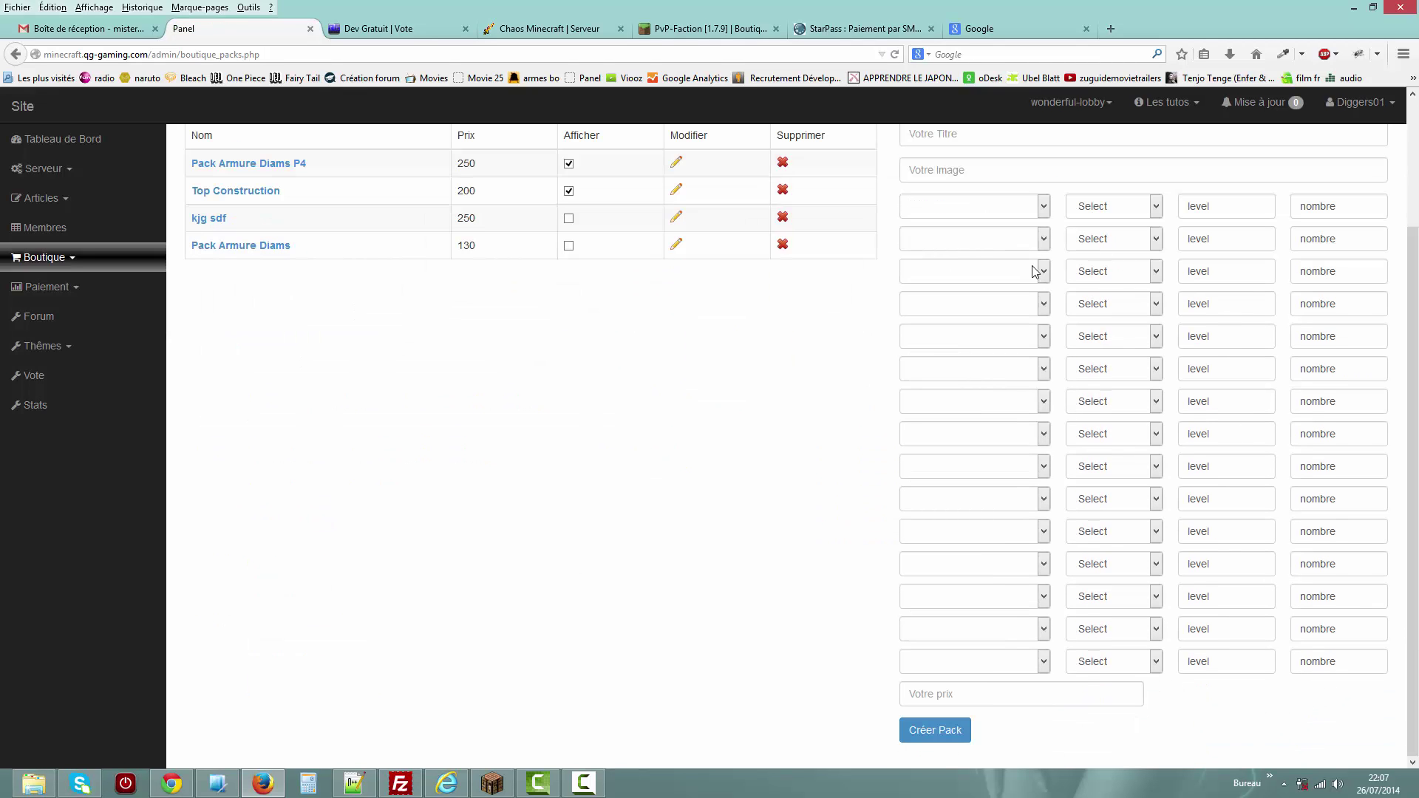
Return to Thèmes > Général, set packs per page back to 5 objets, and save.
{"action": "left_click", "coordinate": [70, 355]}
{"action": "left_click", "coordinate": [57, 405]}
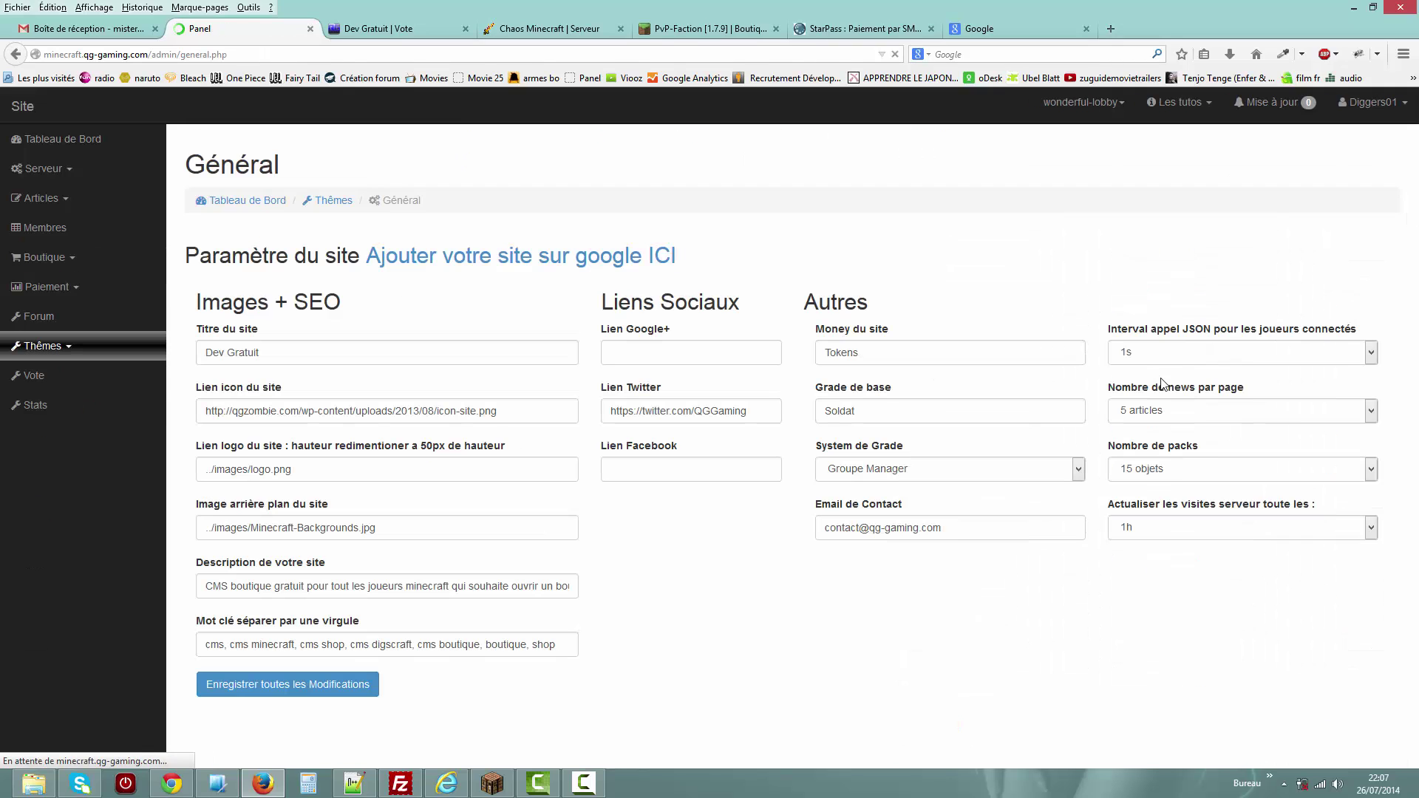
{"action": "left_click", "coordinate": [1274, 469]}
{"action": "key", "text": "Escape"}
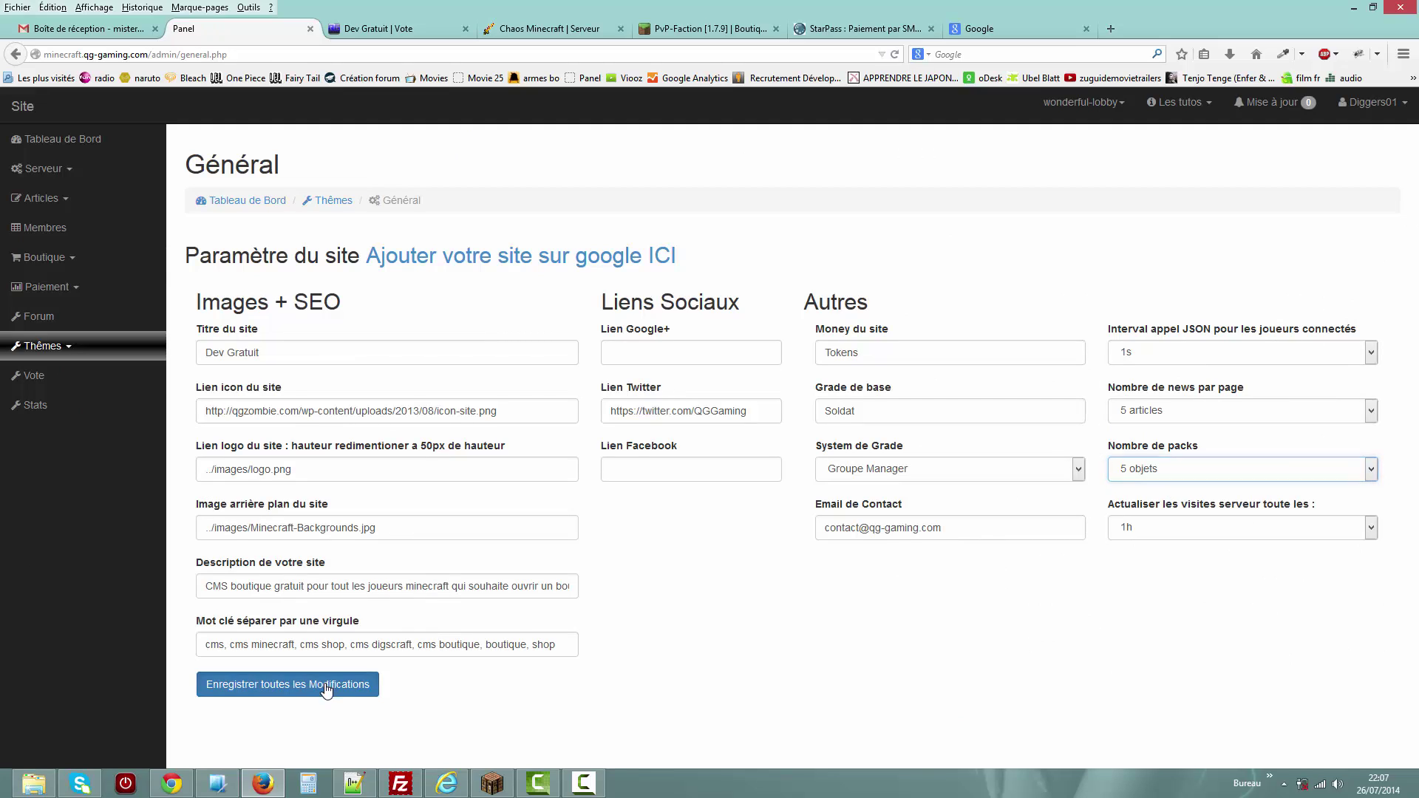
{"action": "left_click", "coordinate": [329, 684]}
Visit the site's vote and home pages, then disconnect in Minecraft and rejoin the test server.
{"action": "left_click", "coordinate": [385, 33]}
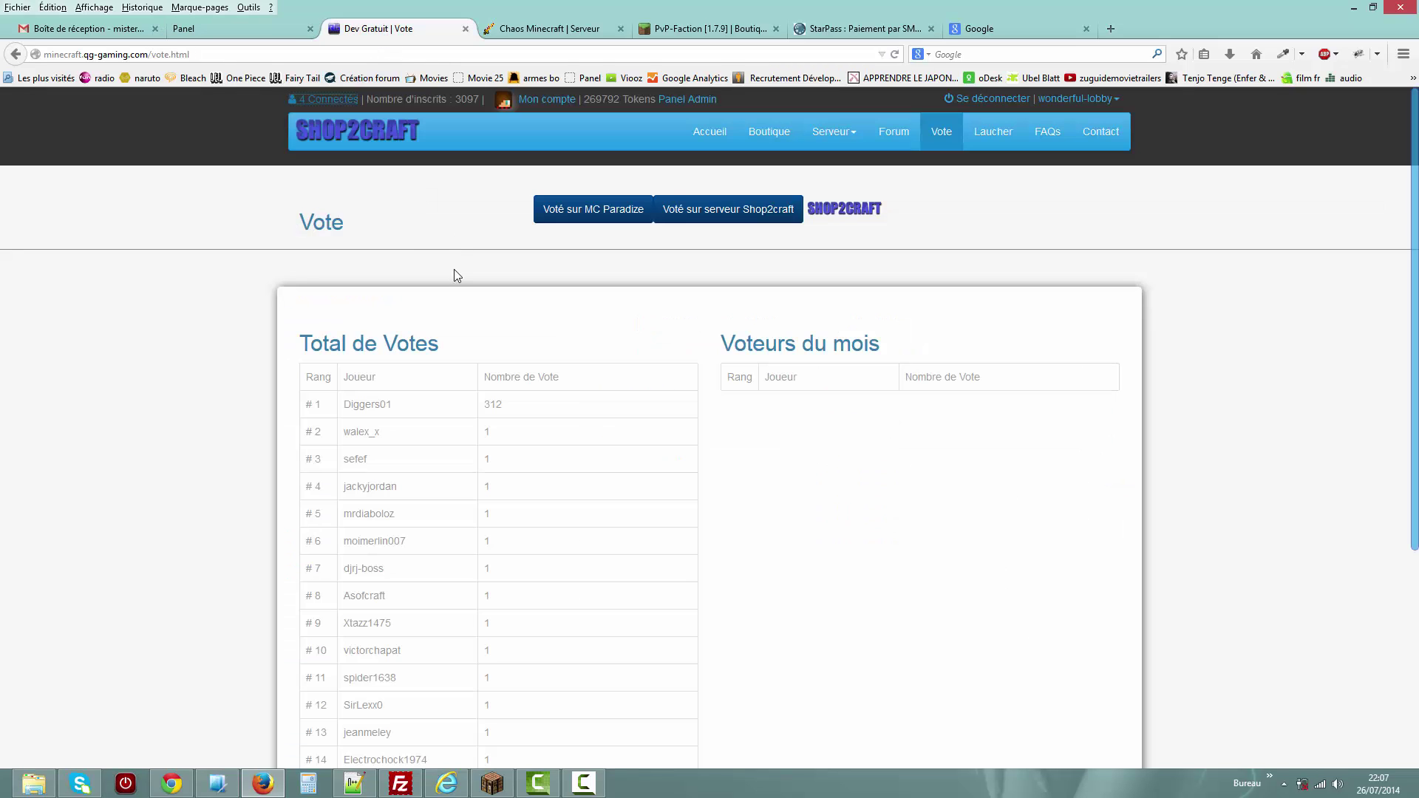
{"action": "left_click", "coordinate": [704, 136]}
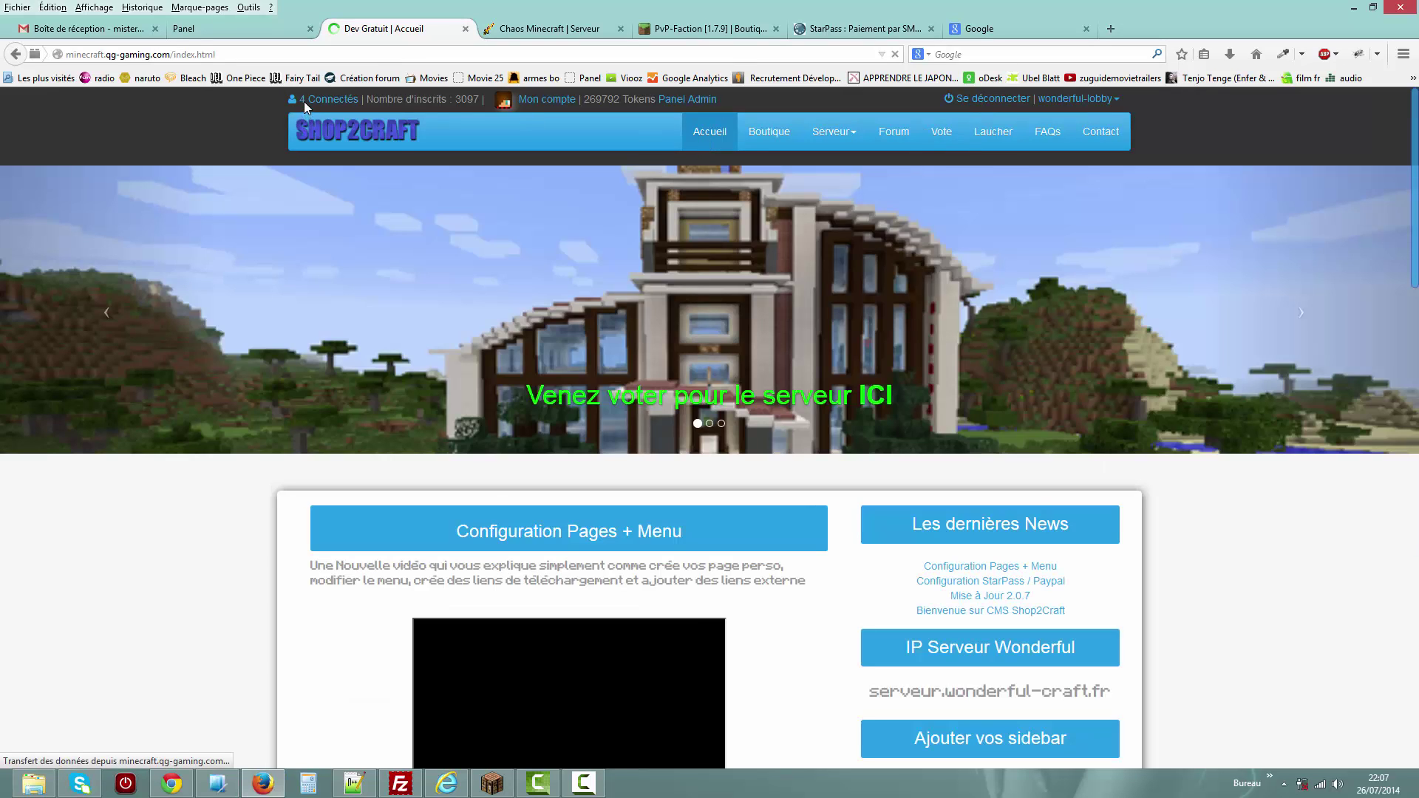
{"action": "left_click", "coordinate": [495, 788]}
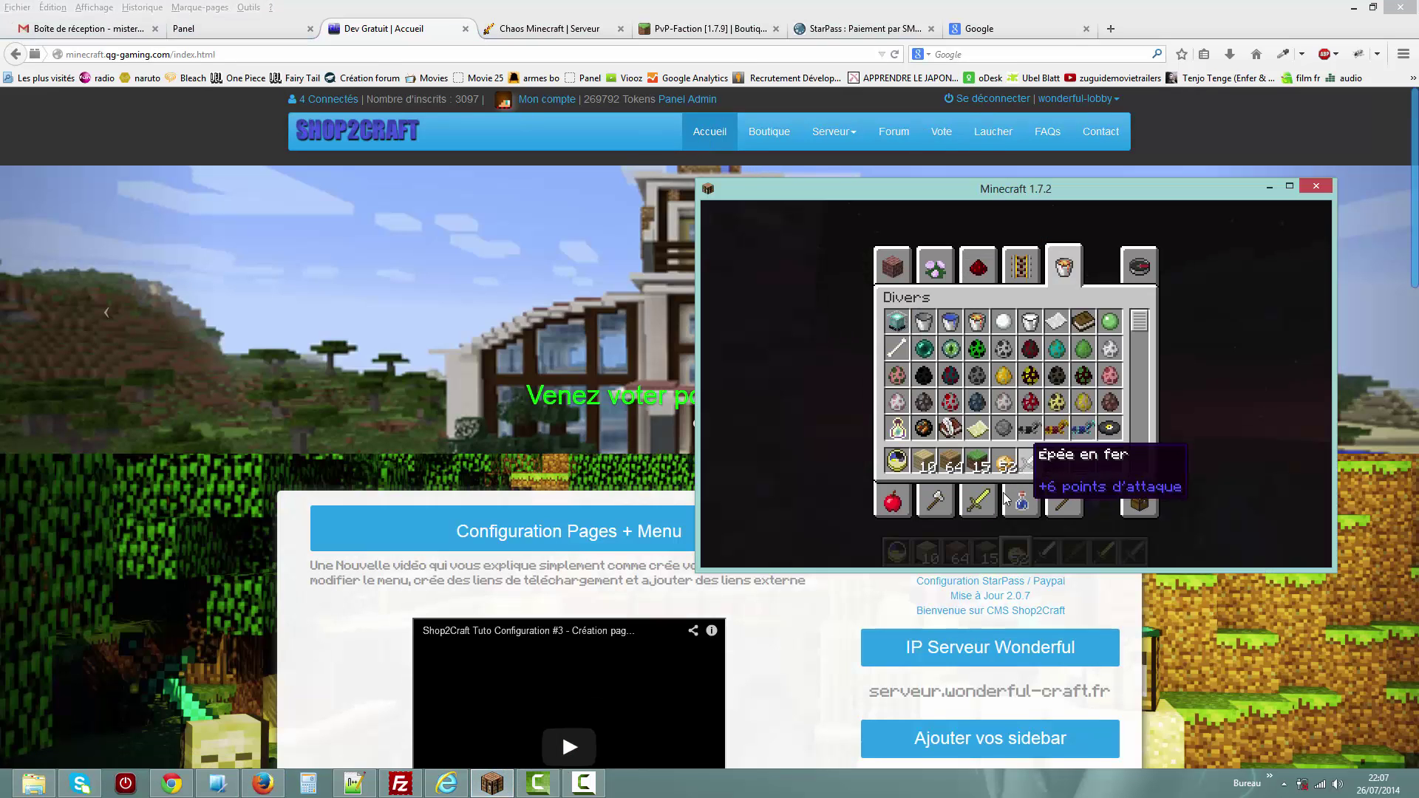
{"action": "key", "text": "Escape"}
{"action": "key", "text": "Escape"}
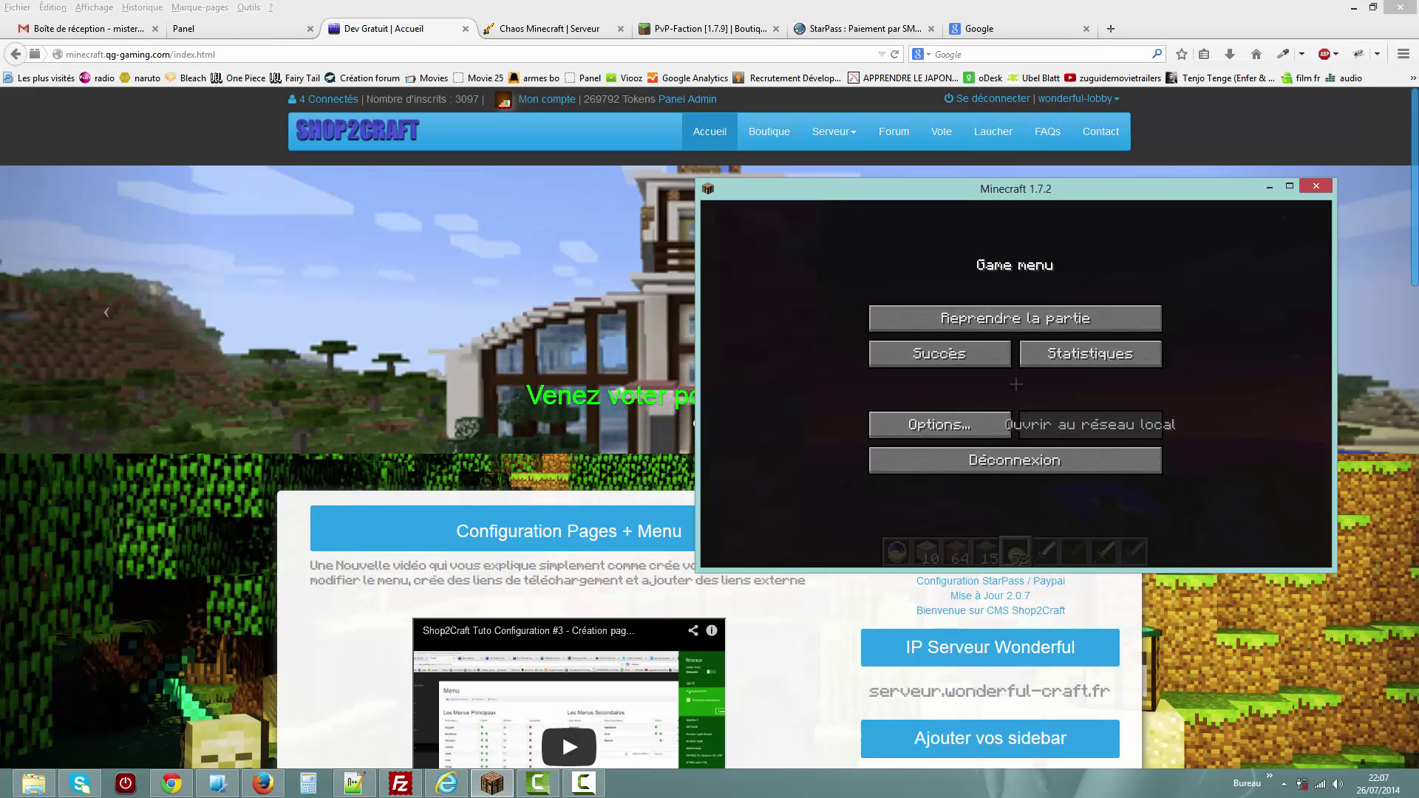
{"action": "left_click", "coordinate": [917, 463]}
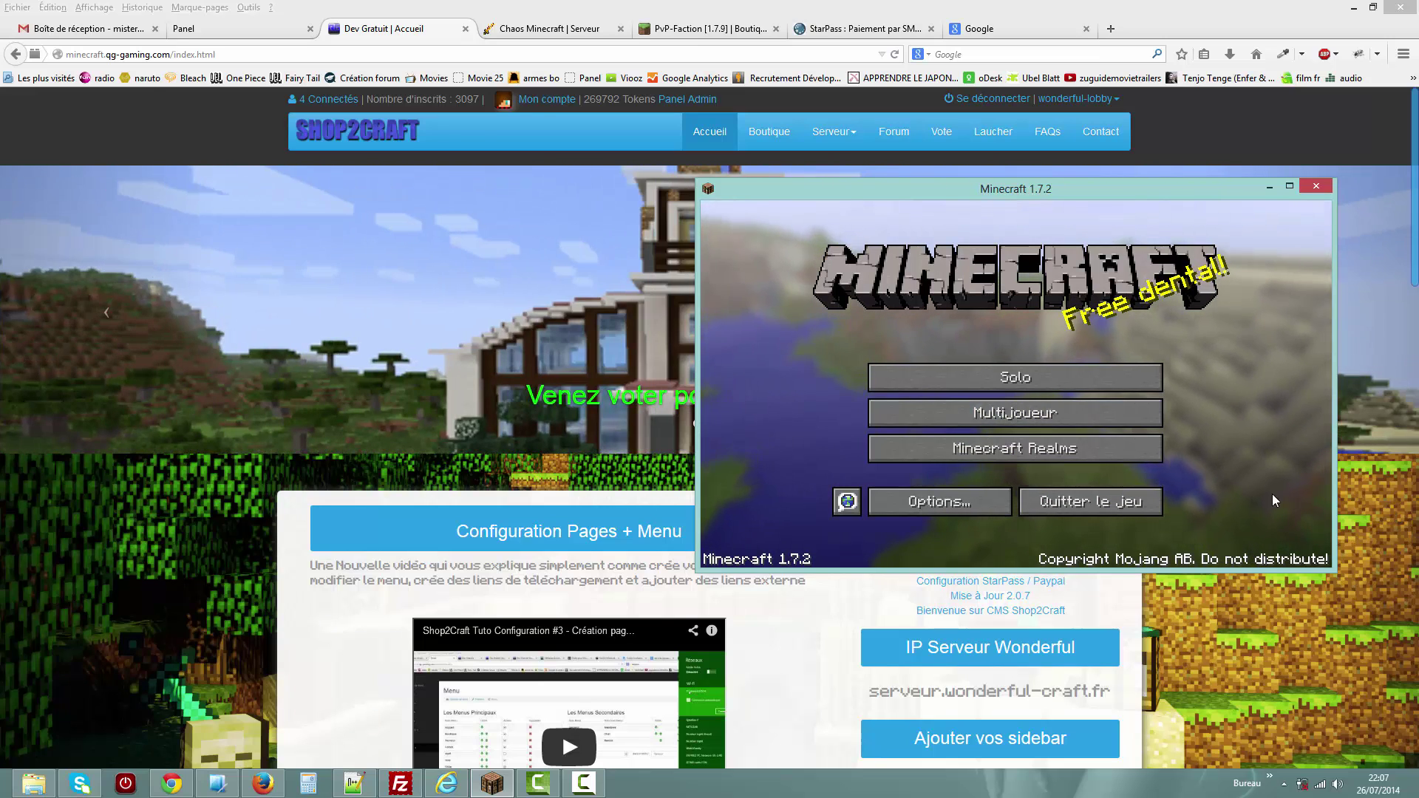
{"action": "left_click", "coordinate": [1120, 414]}
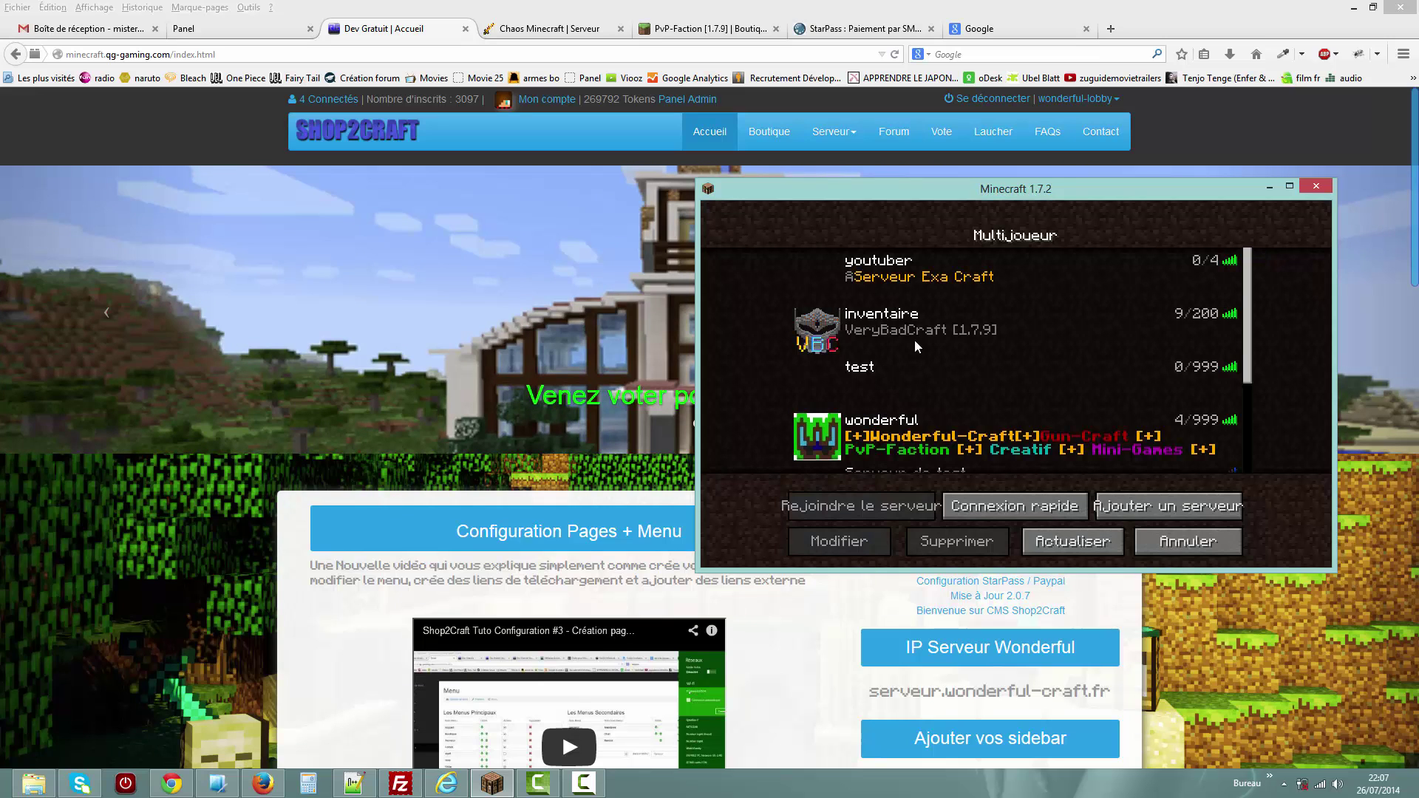
{"action": "double_click", "coordinate": [906, 371]}
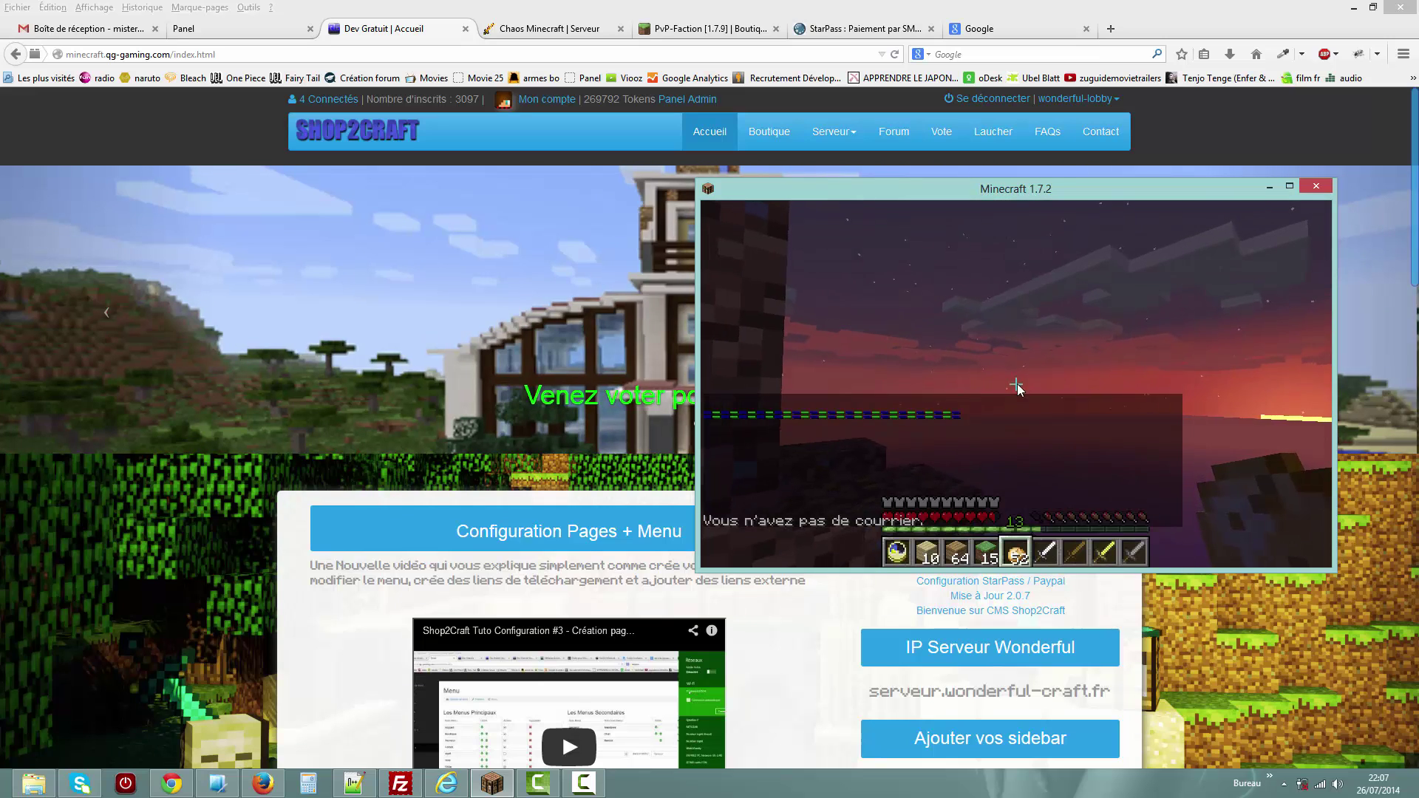
{"action": "key", "text": "e"}
{"action": "key", "text": "e"}
{"action": "key", "text": "Tab"}
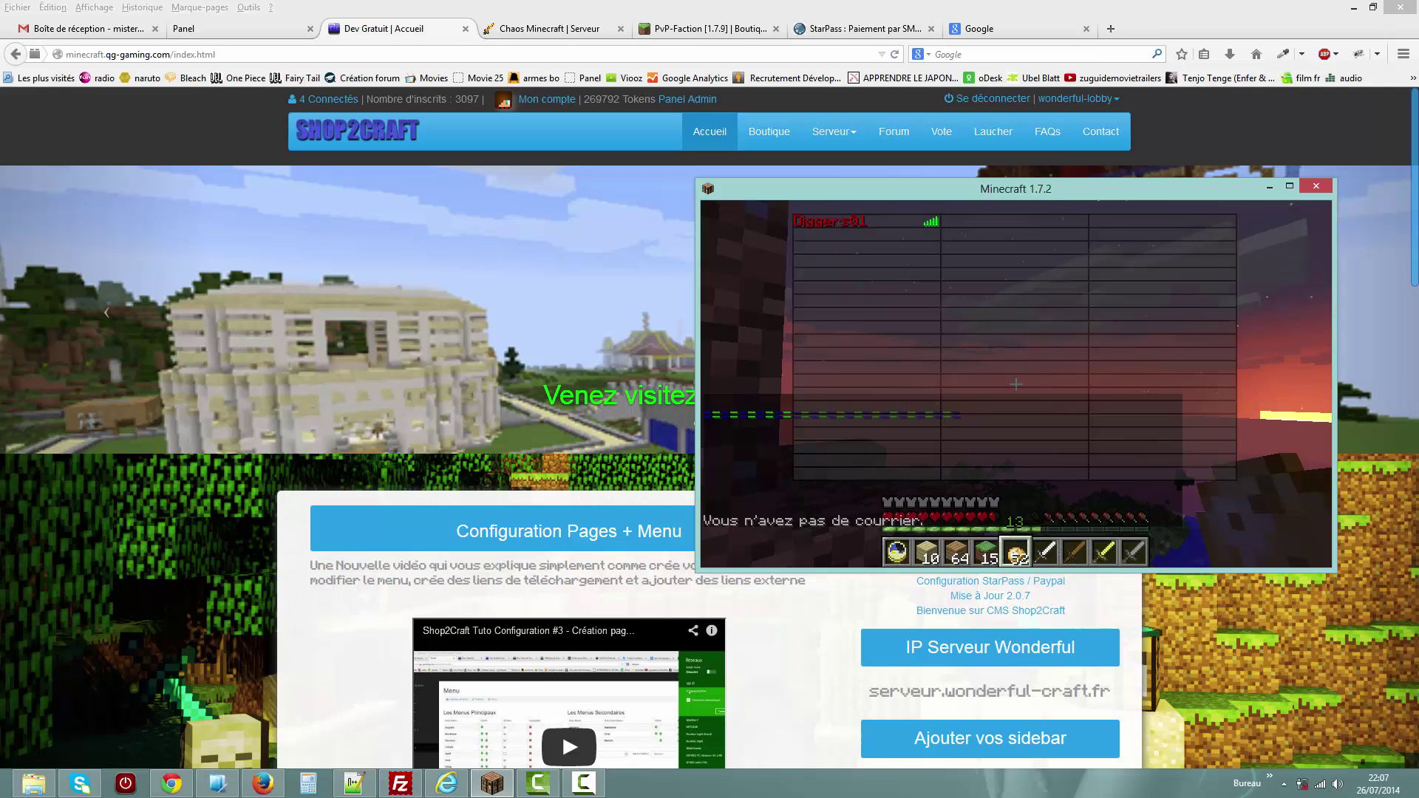
{"action": "key", "text": "Tab"}
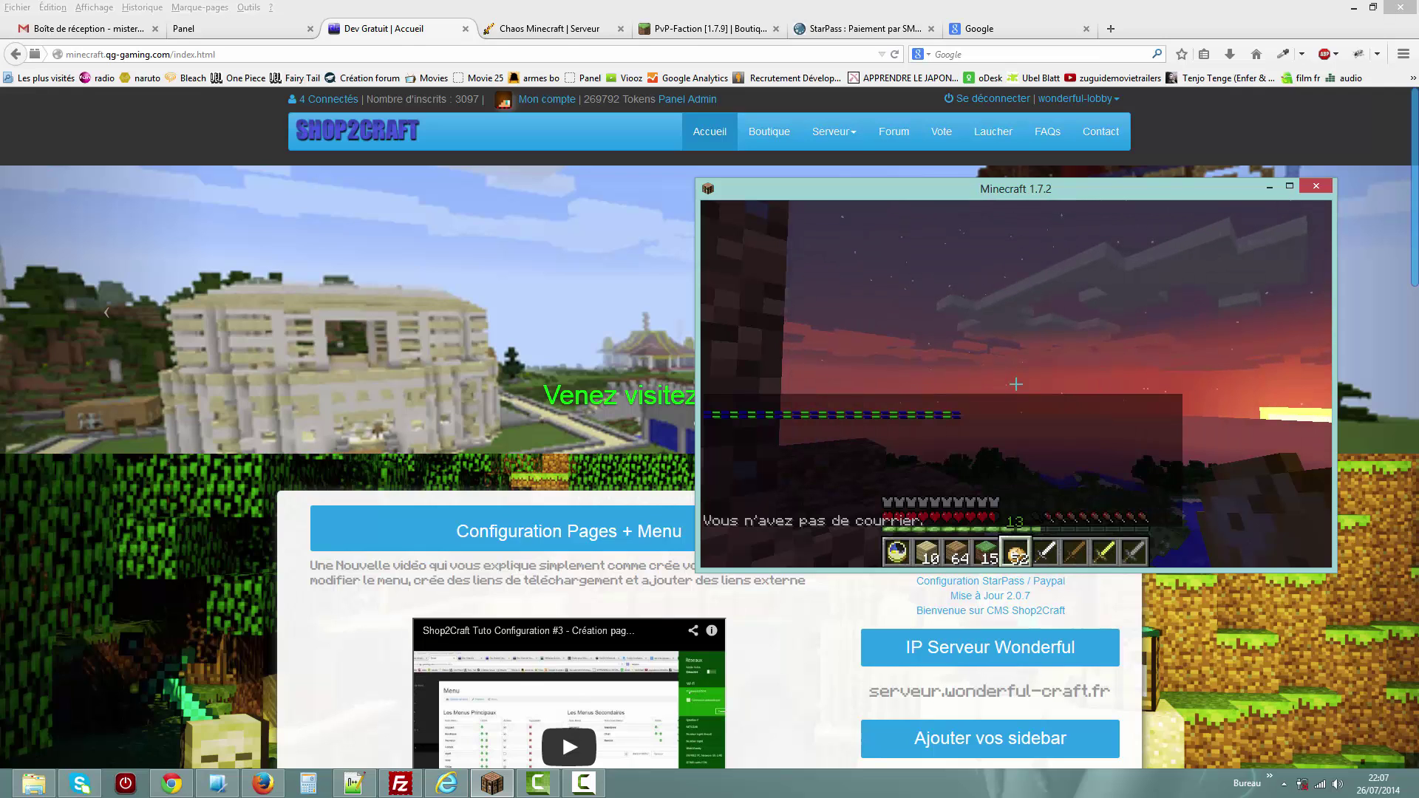
{"action": "key", "text": "e"}
Switch the site to wonderful-pvp, reconnect Minecraft to a listed server, and return to Firefox.
{"action": "left_click", "coordinate": [1074, 112]}
{"action": "left_click", "coordinate": [1074, 103]}
{"action": "left_click", "coordinate": [1070, 126]}
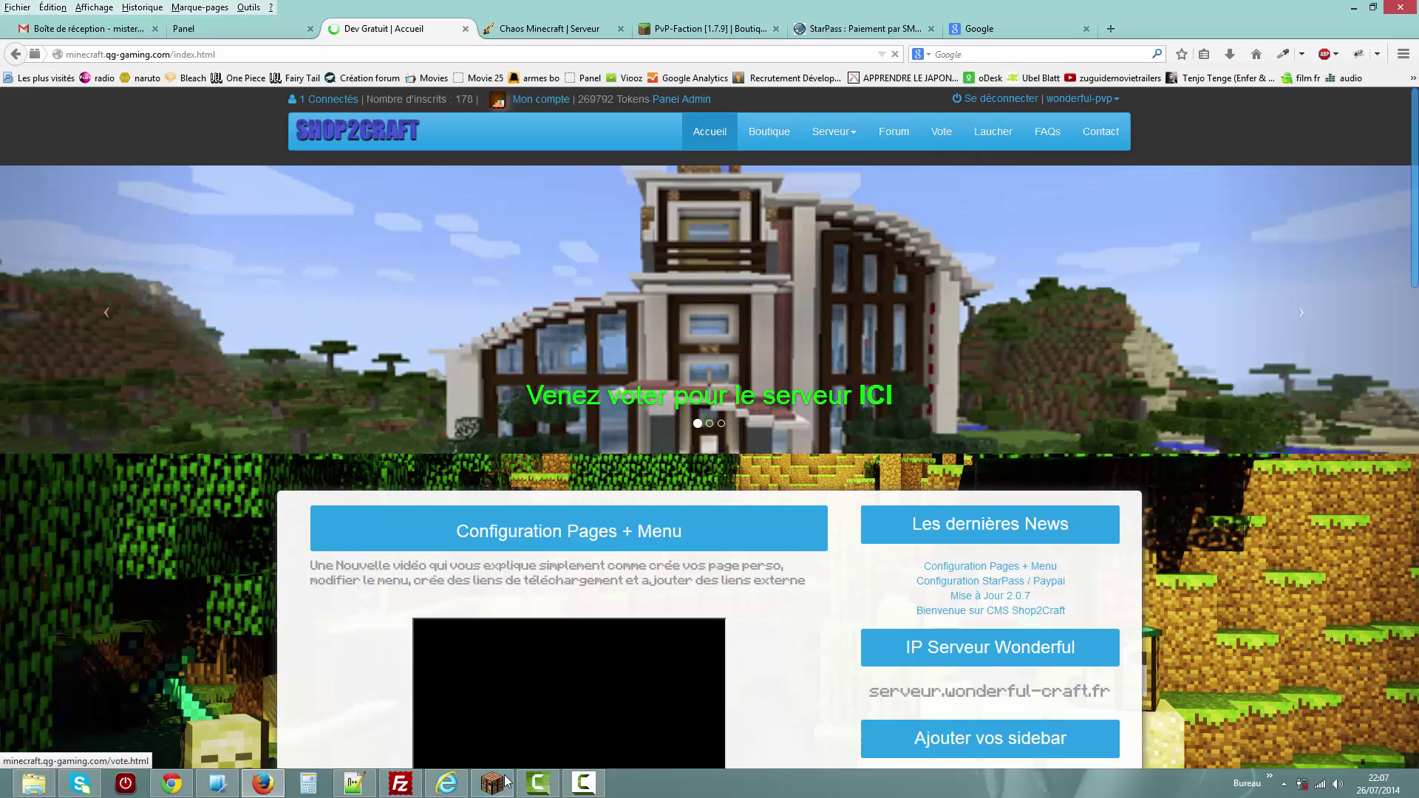
{"action": "left_click", "coordinate": [508, 782]}
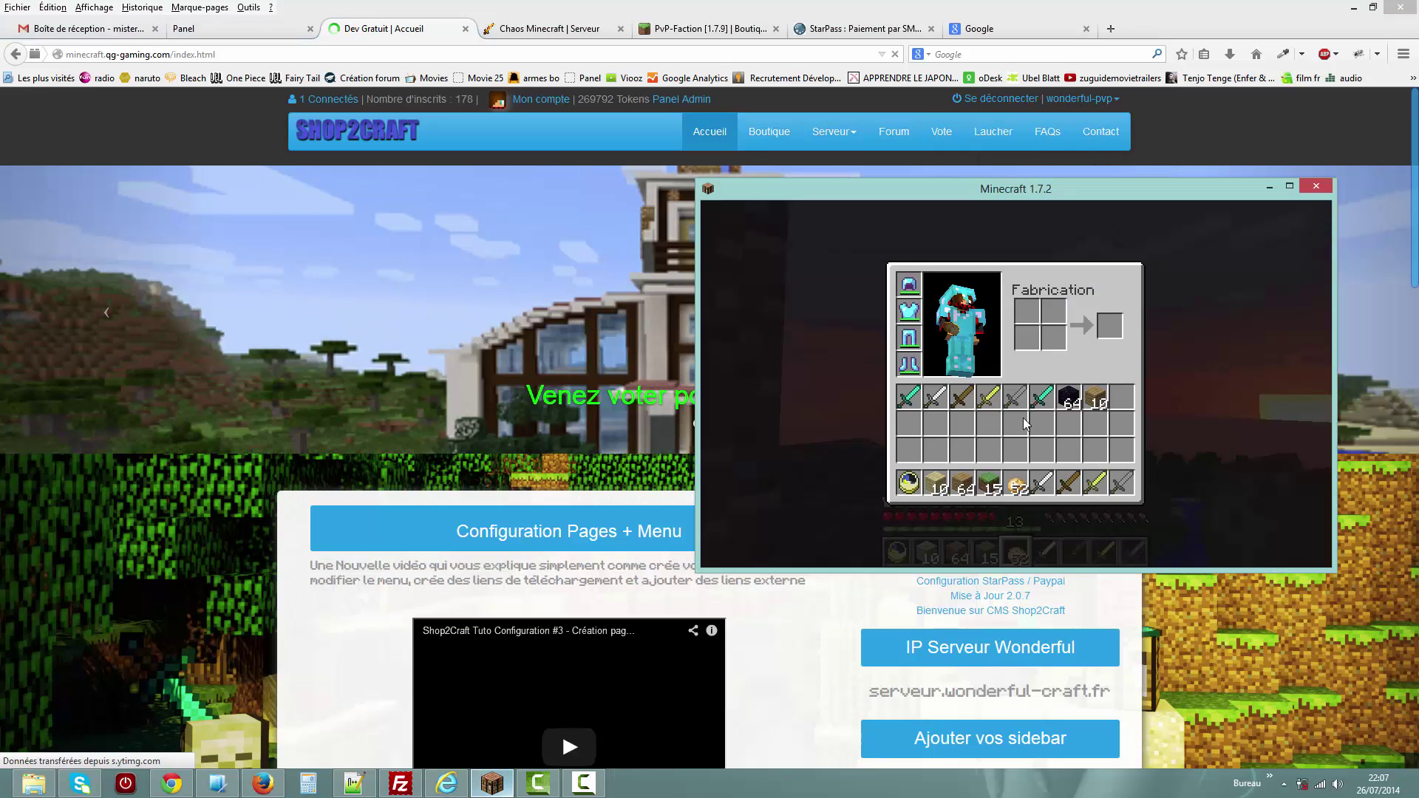
{"action": "key", "text": "e"}
{"action": "key", "text": "Escape"}
{"action": "left_click", "coordinate": [983, 461]}
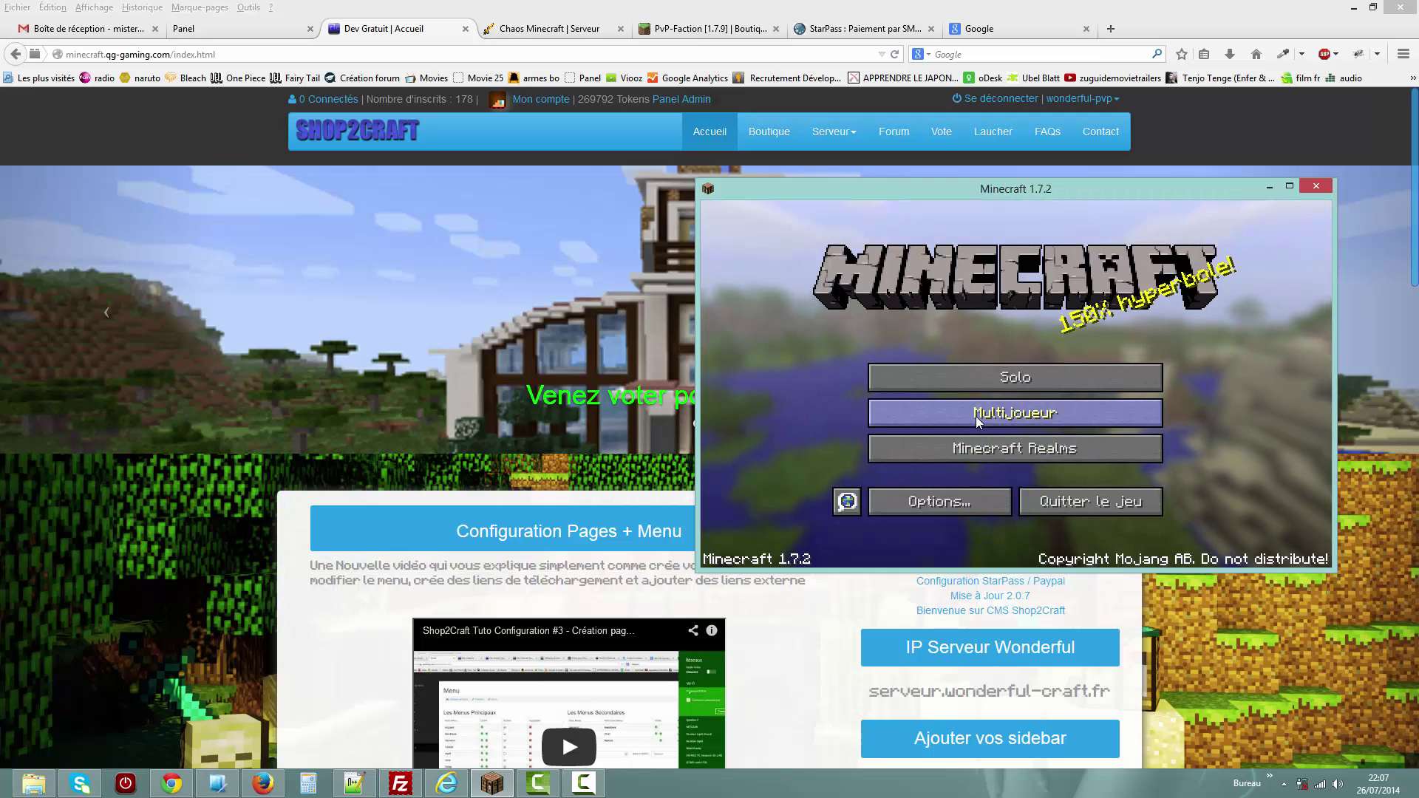
{"action": "left_click", "coordinate": [976, 420]}
{"action": "double_click", "coordinate": [950, 383]}
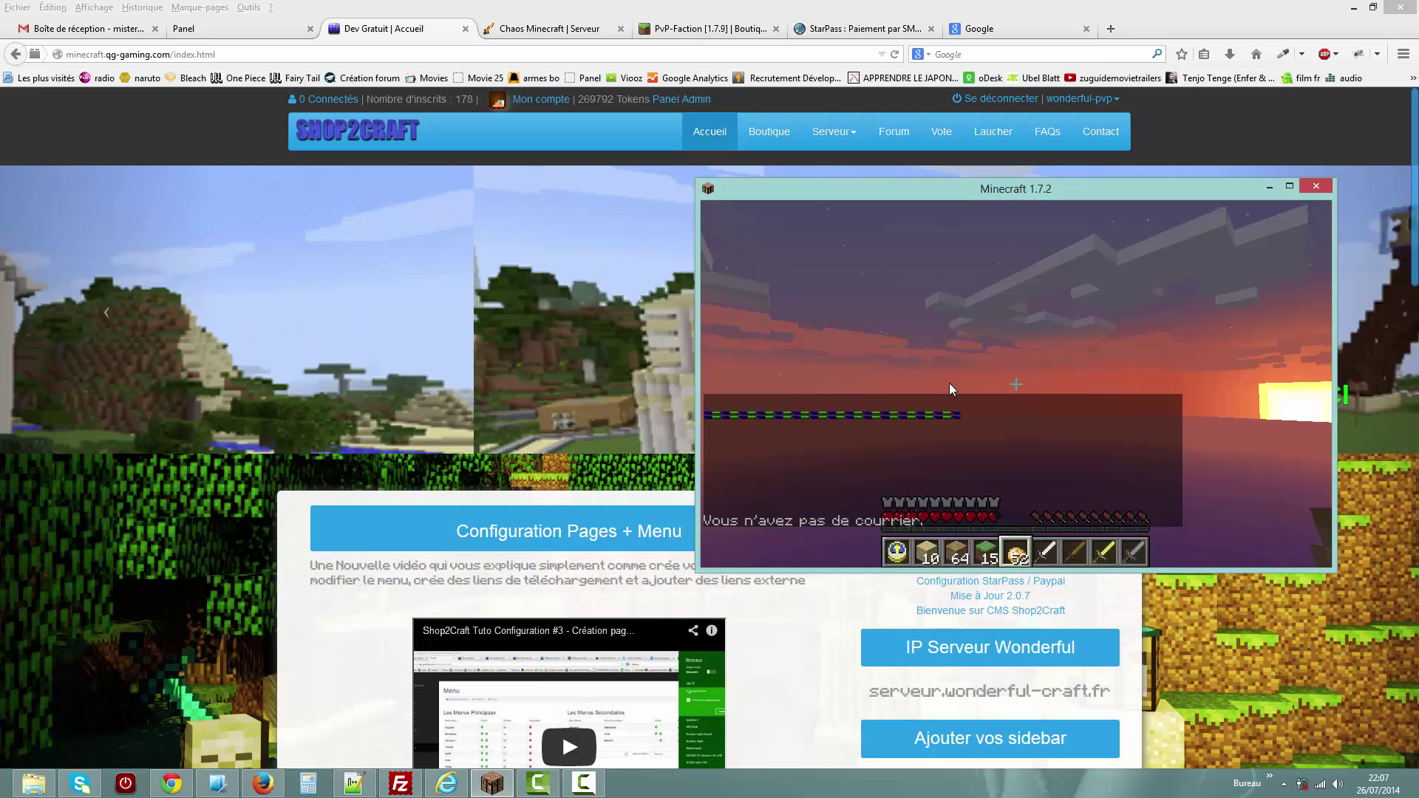
{"action": "key", "text": "Escape"}
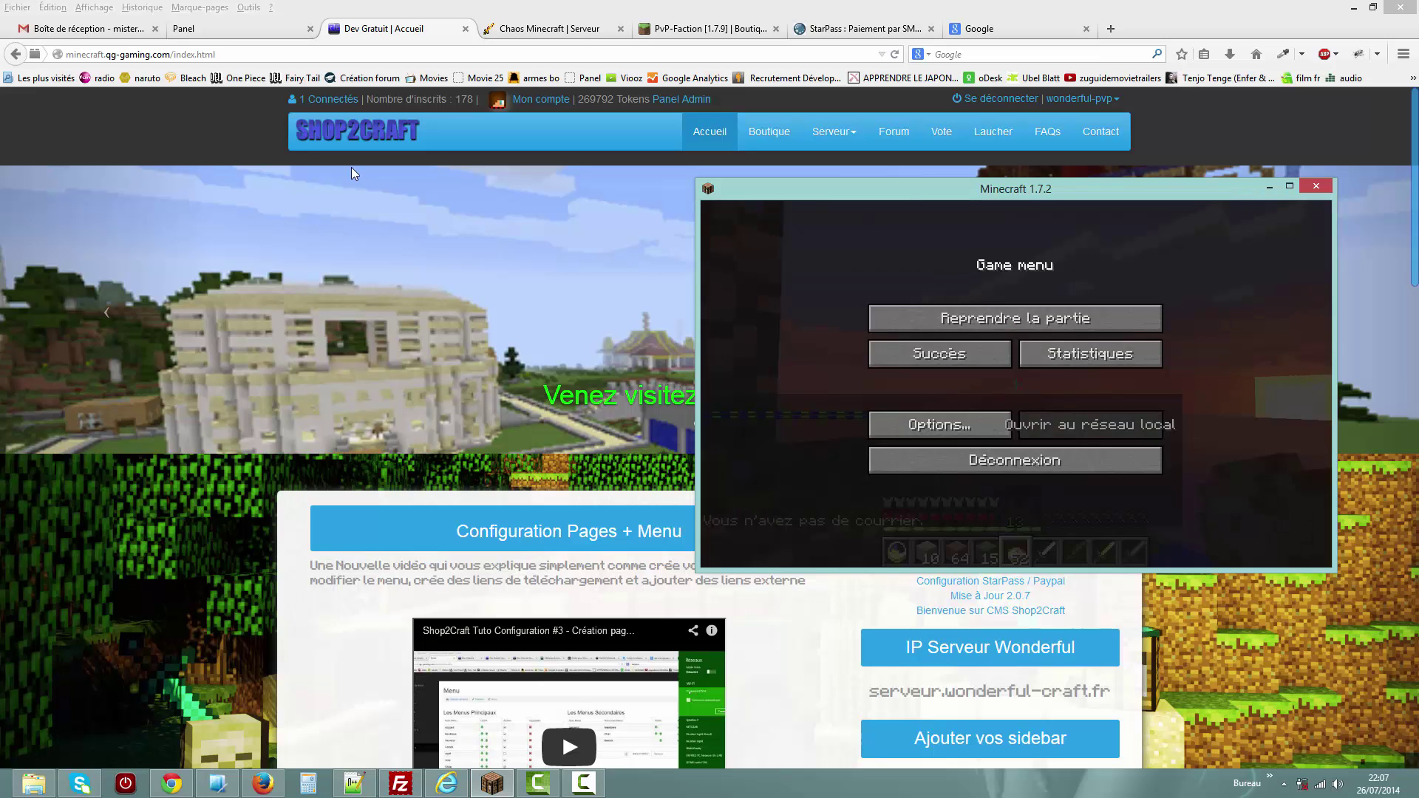
{"action": "left_click", "coordinate": [247, 146]}
Set Interval appel JSON to 60s, save all modifications, and open Thèmes > page faqs.
{"action": "left_click", "coordinate": [221, 28]}
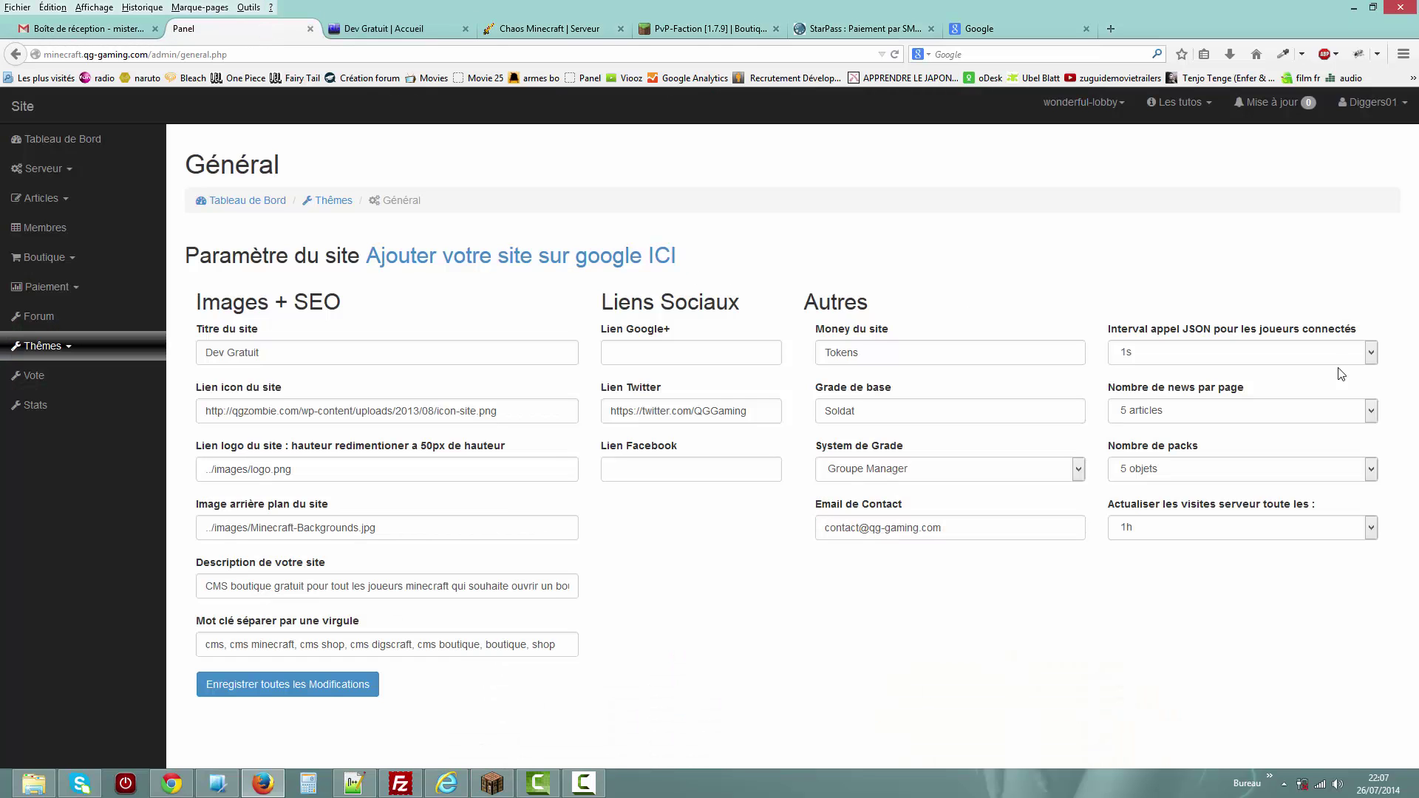
{"action": "left_click", "coordinate": [1318, 361]}
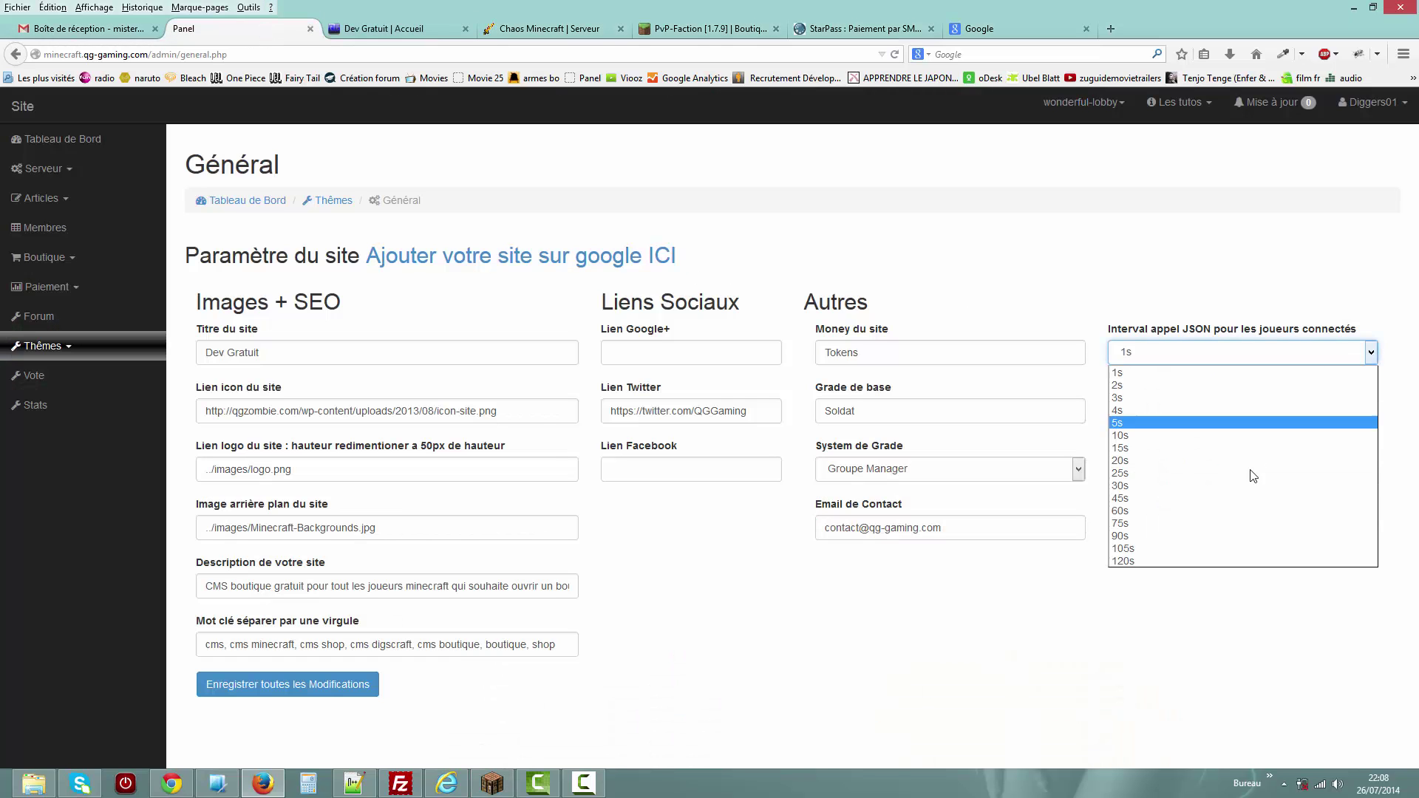
{"action": "left_click", "coordinate": [1204, 507]}
{"action": "left_click", "coordinate": [344, 687]}
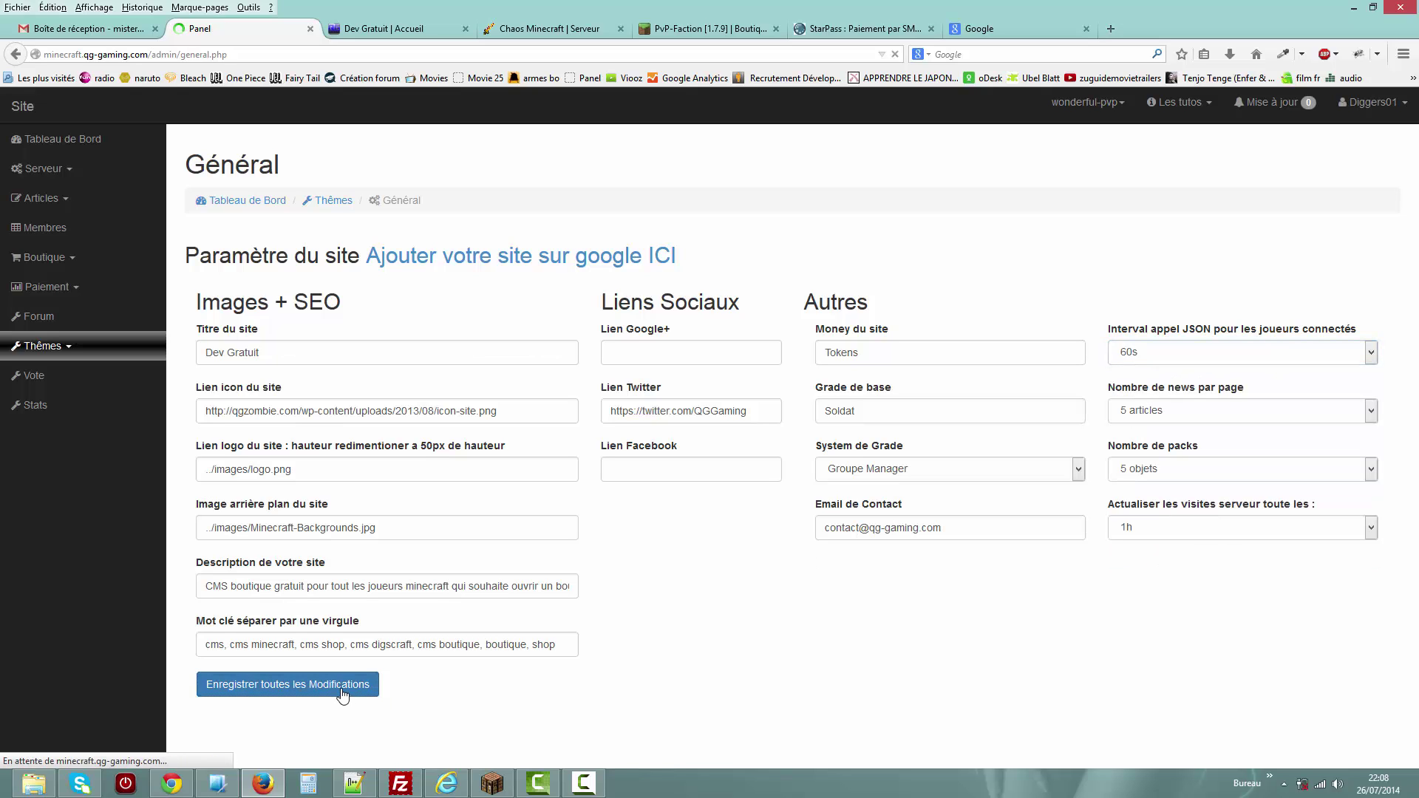
{"action": "left_click", "coordinate": [89, 358]}
{"action": "left_click", "coordinate": [97, 442]}
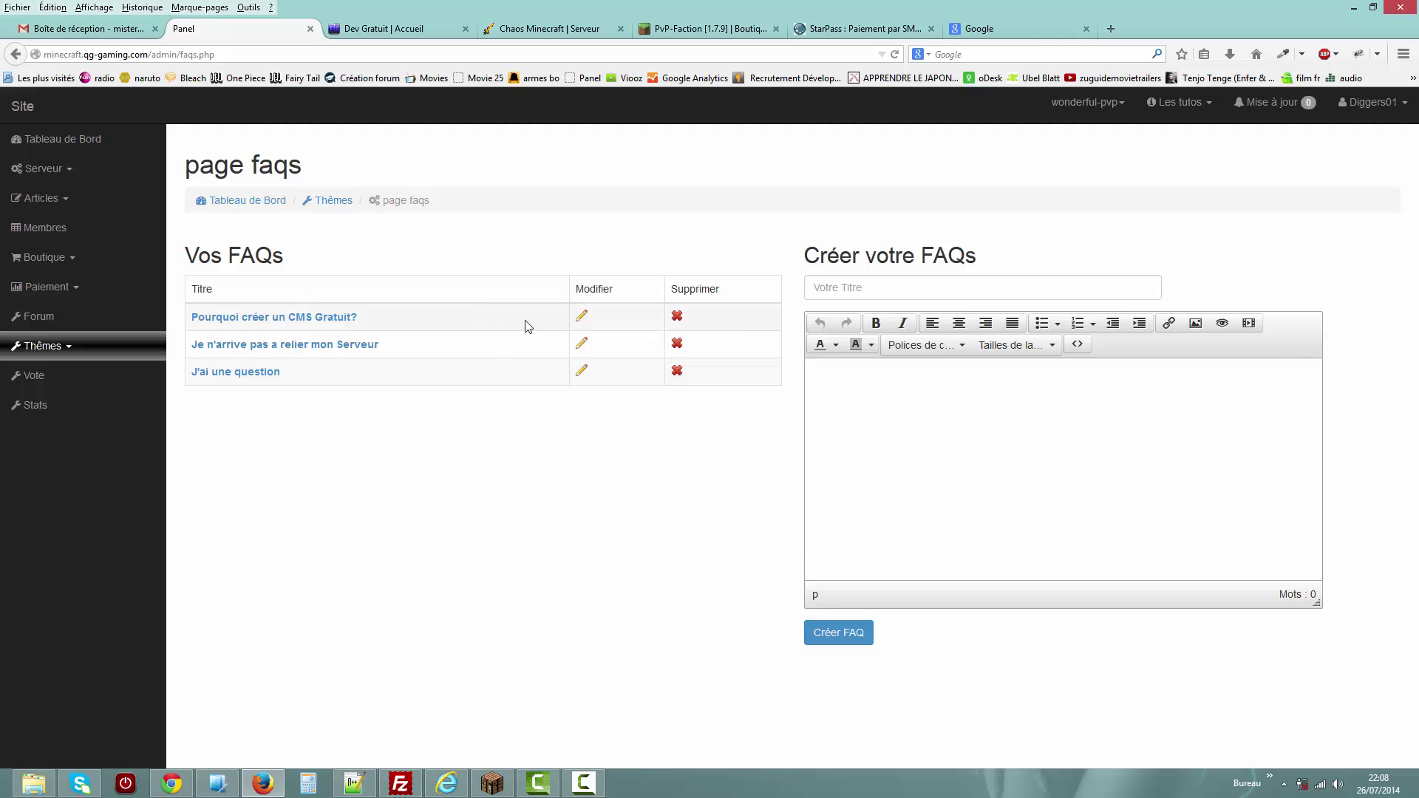
Look over the slideshow's first slide title and the custom pages management screen.
{"action": "left_click", "coordinate": [83, 352]}
{"action": "left_click", "coordinate": [65, 468]}
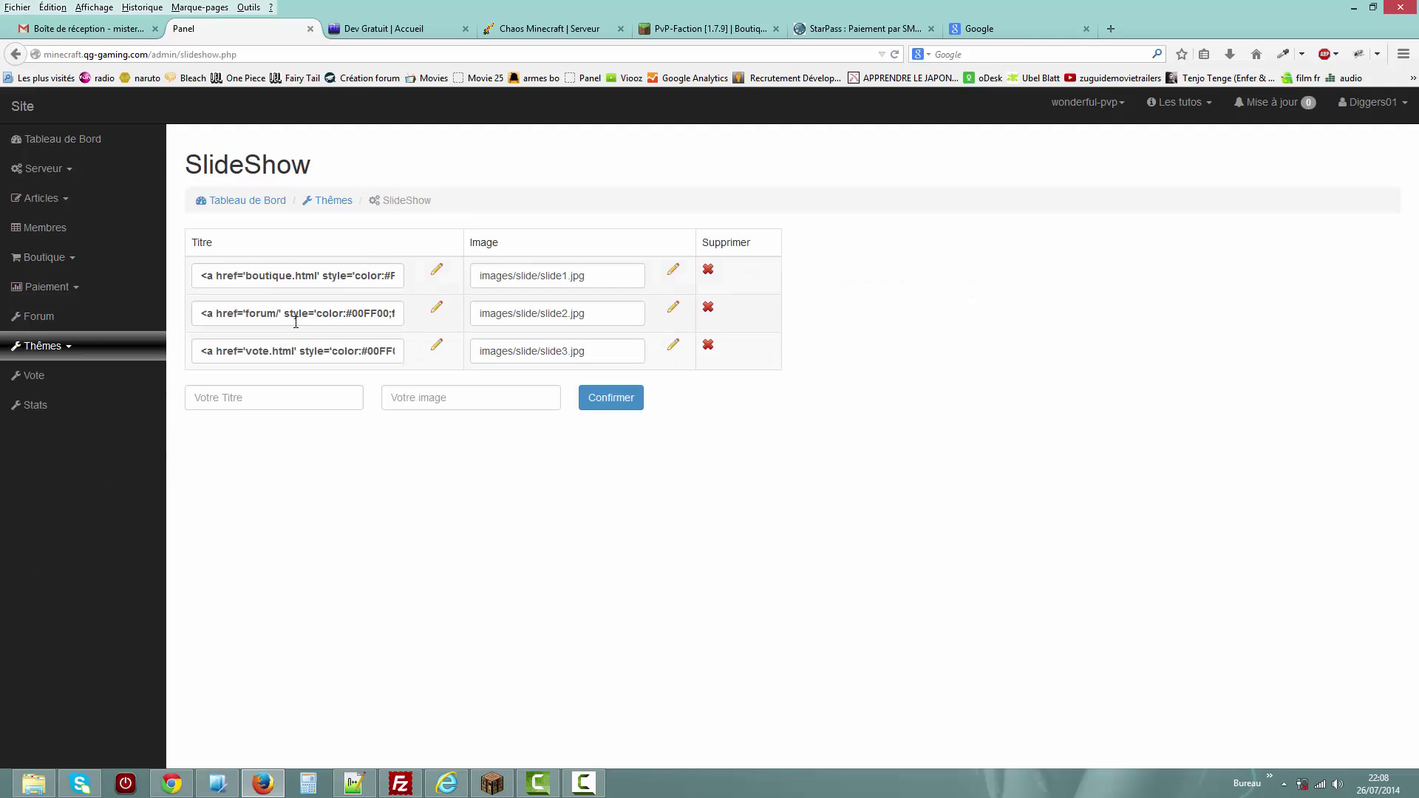
{"action": "left_click_drag", "start_coordinate": [268, 275], "coordinate": [406, 279]}
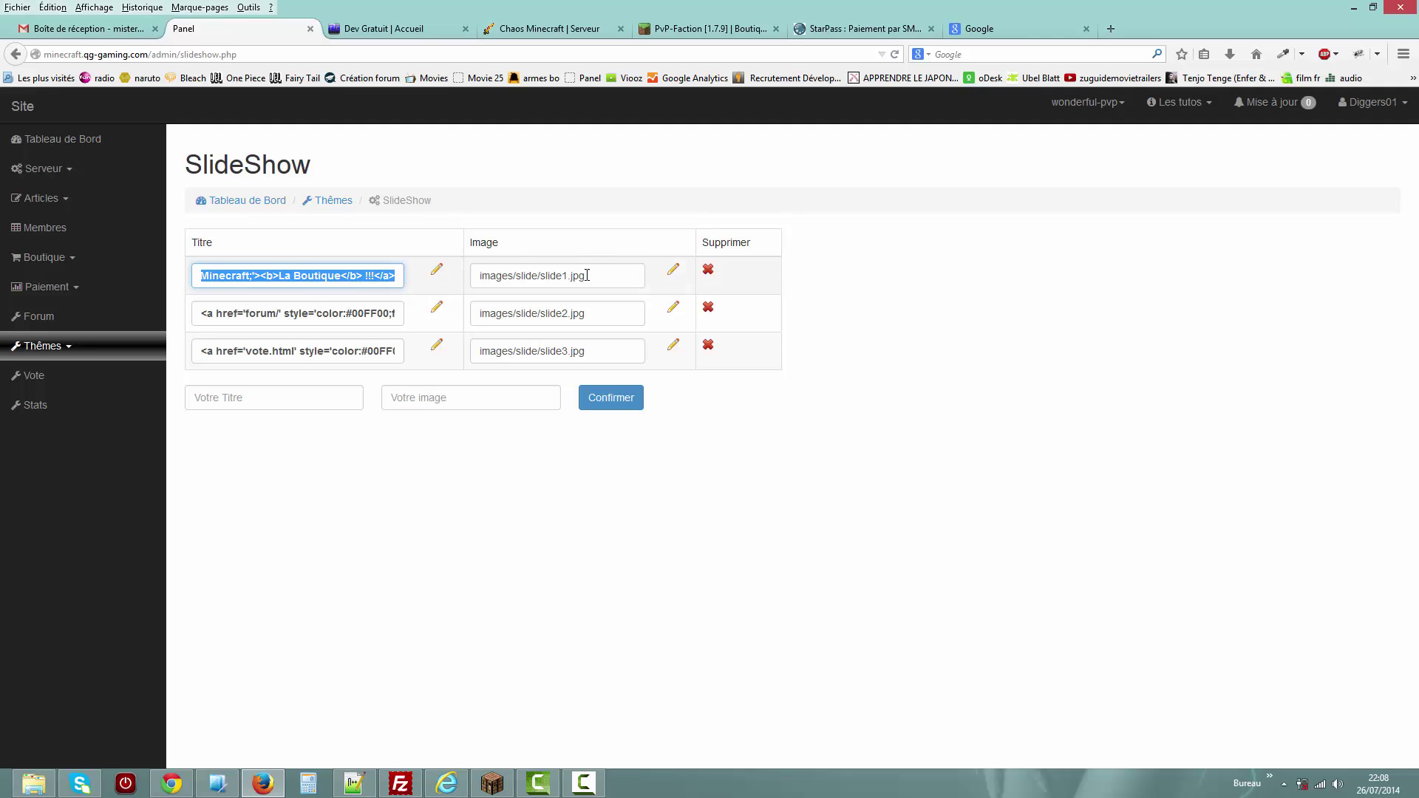
{"action": "left_click", "coordinate": [66, 349]}
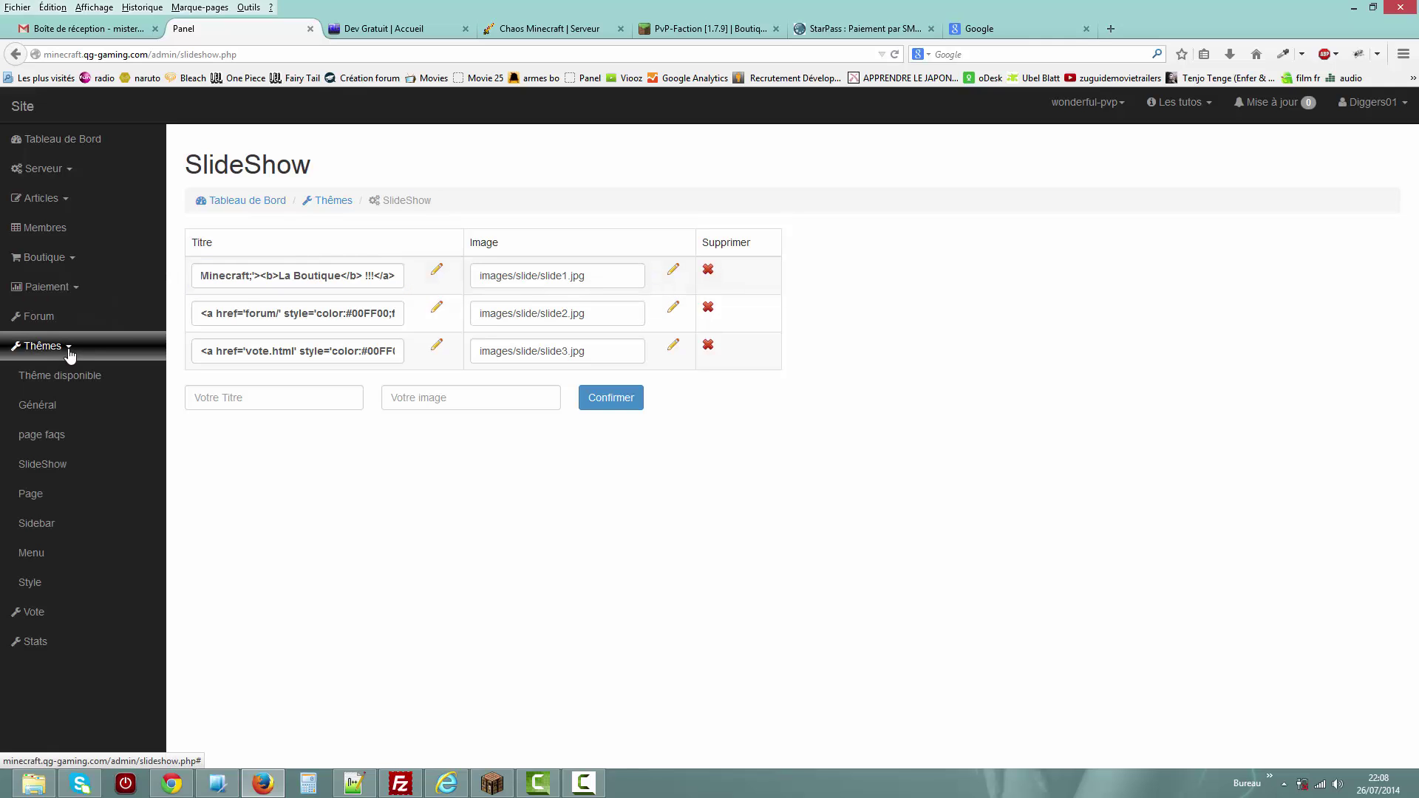
{"action": "left_click", "coordinate": [107, 509]}
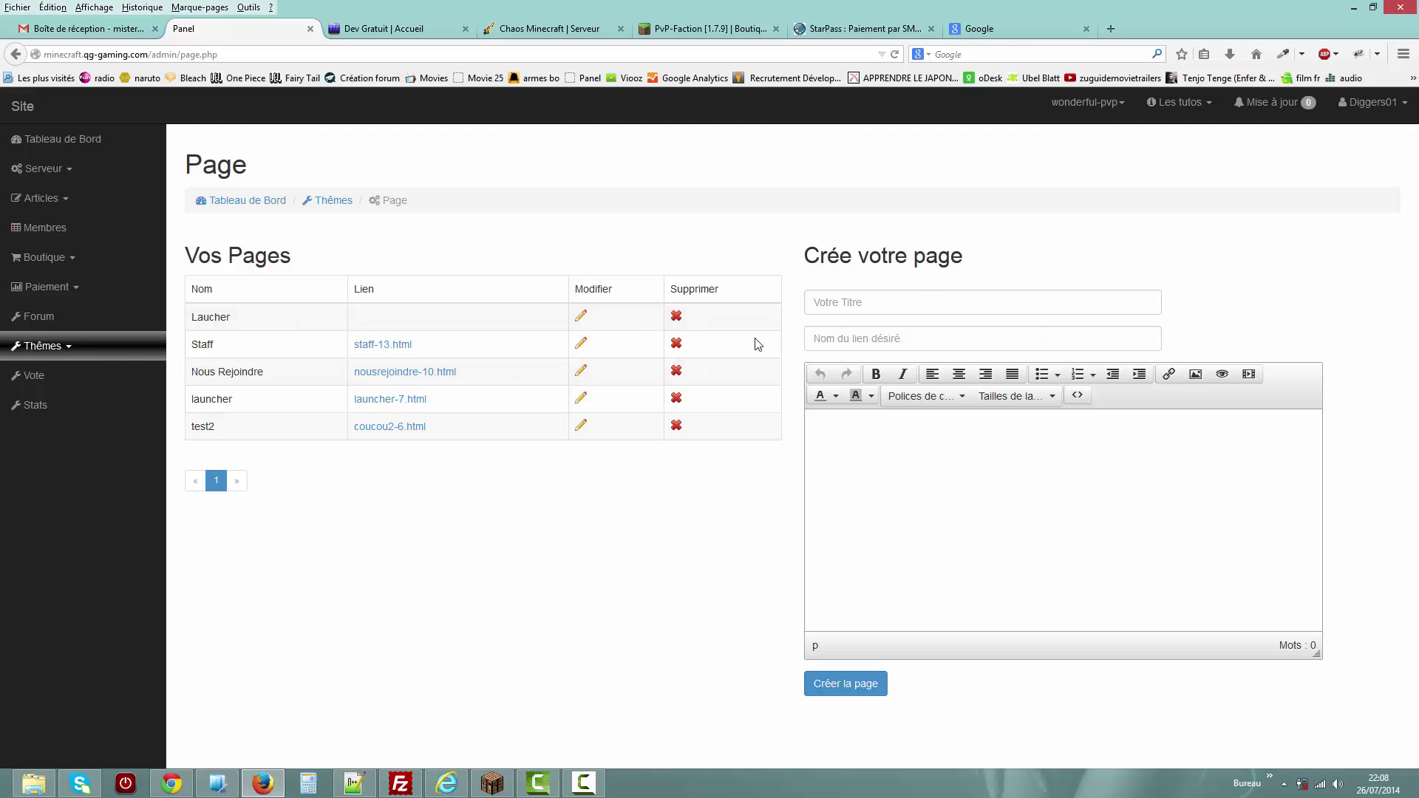
Open the IP Serveur Wonderful sidebar for editing, then the main and secondary menus page.
{"action": "left_click", "coordinate": [120, 355]}
{"action": "left_click", "coordinate": [90, 525]}
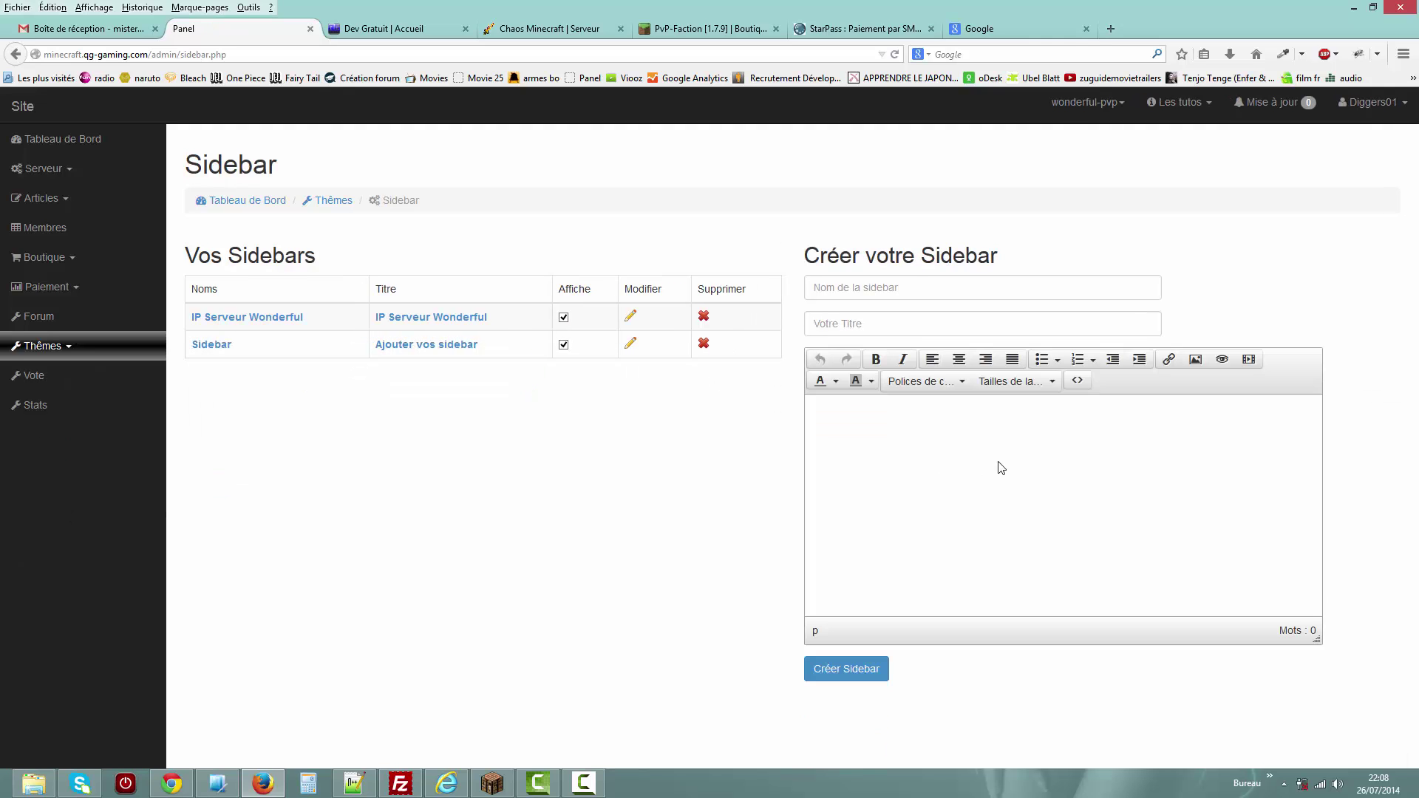
{"action": "left_click", "coordinate": [251, 318]}
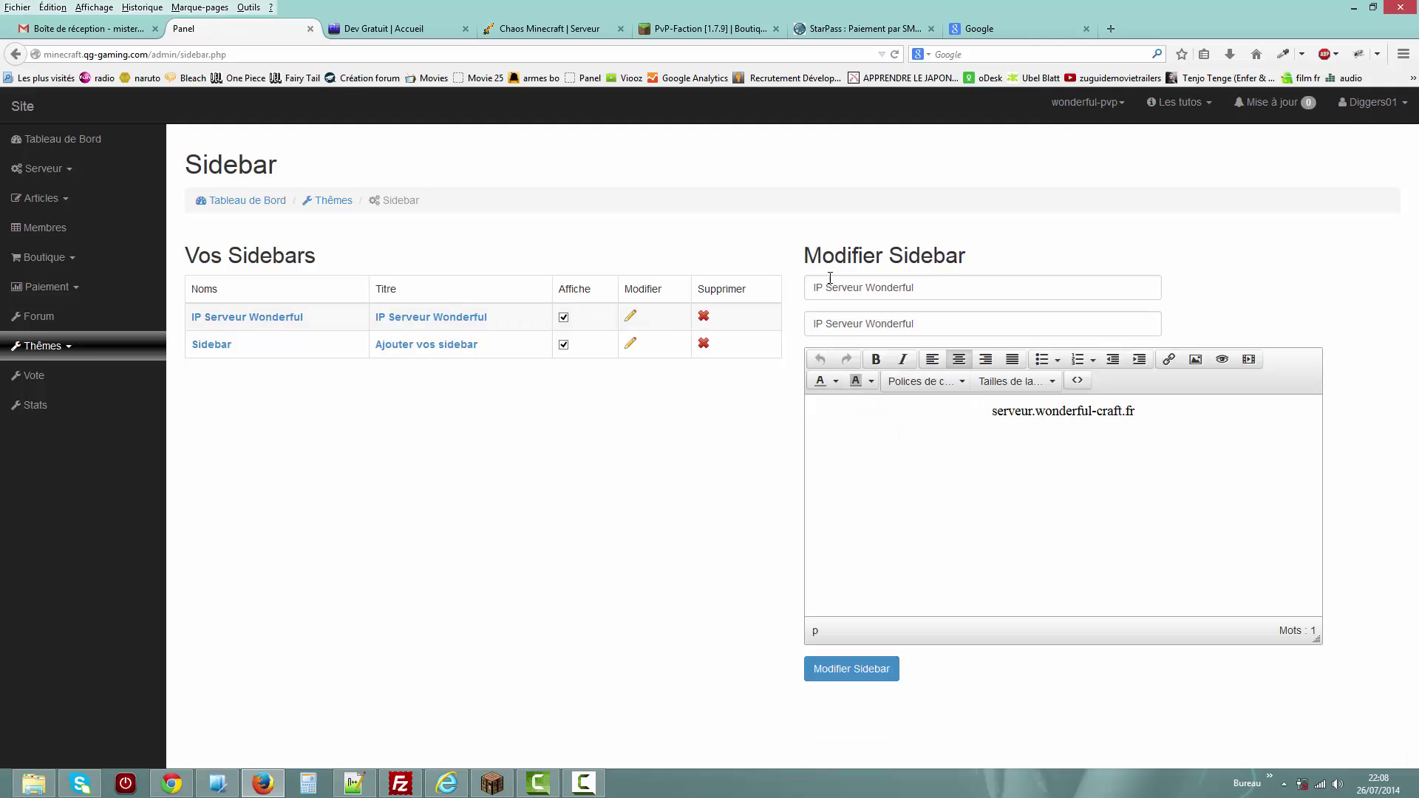
{"action": "left_click", "coordinate": [70, 345]}
{"action": "left_click", "coordinate": [55, 567]}
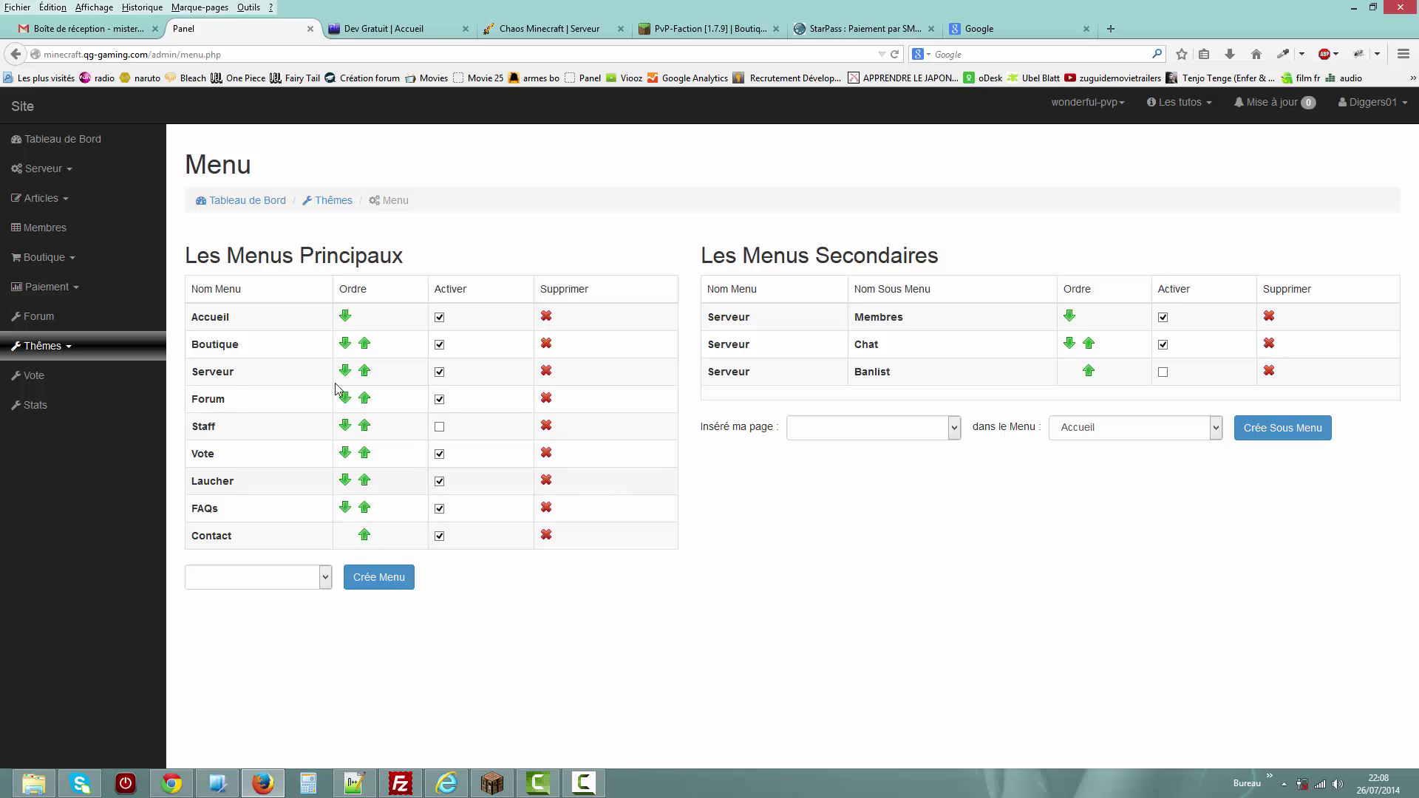
Move Boutique up in the main menu, check the reloaded homepage, then move it back down.
{"action": "left_click", "coordinate": [365, 344]}
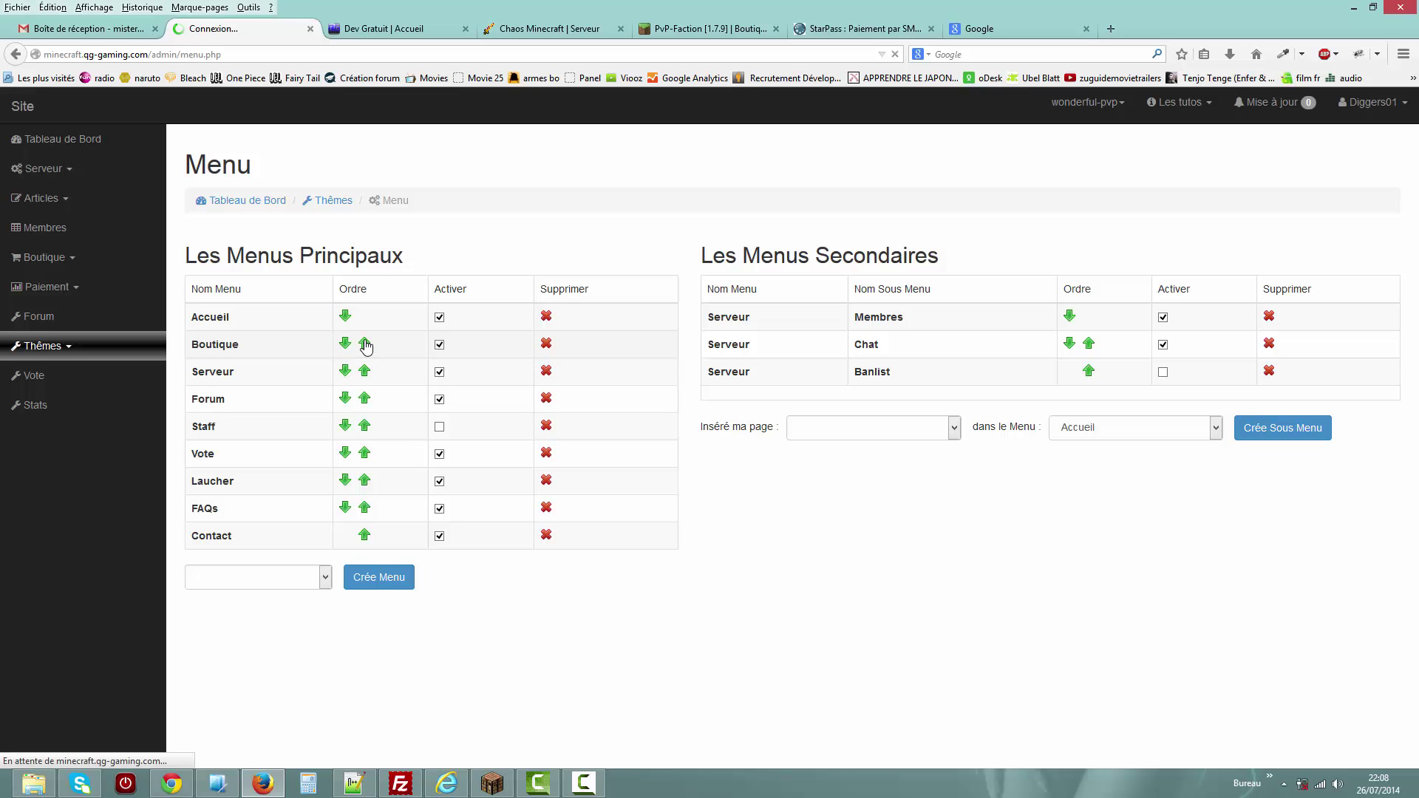
{"action": "left_click", "coordinate": [392, 28]}
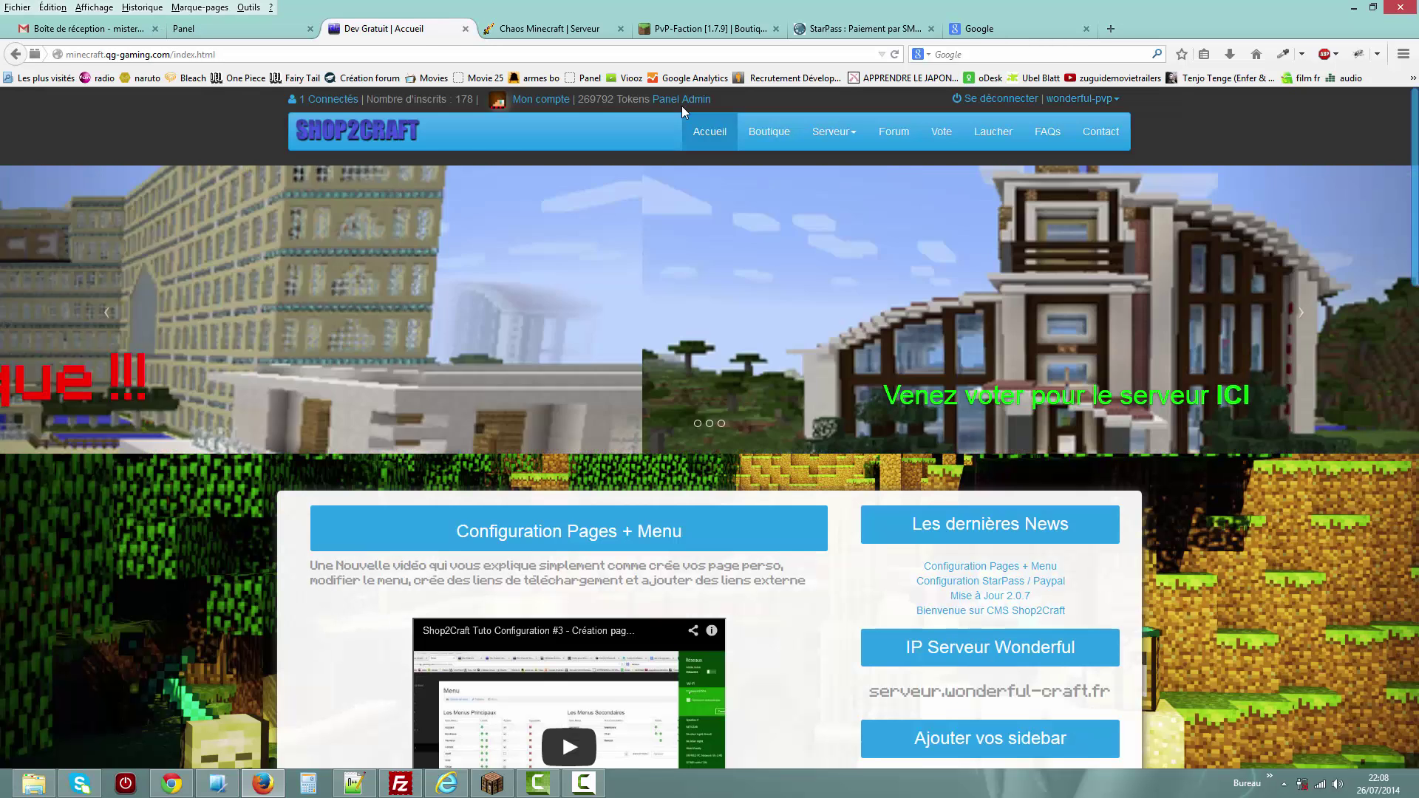
{"action": "key", "text": "F5"}
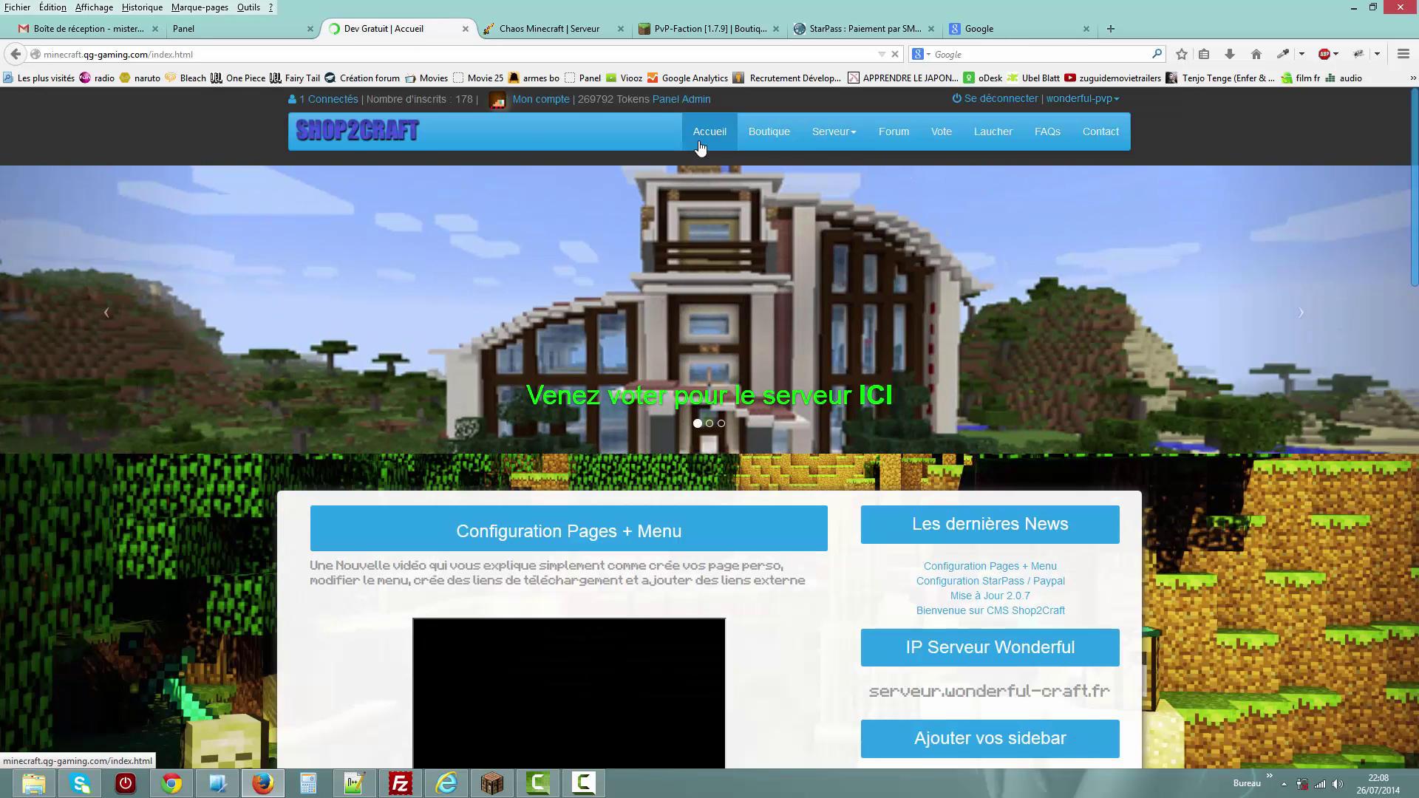
{"action": "left_click", "coordinate": [233, 28]}
{"action": "left_click", "coordinate": [344, 316]}
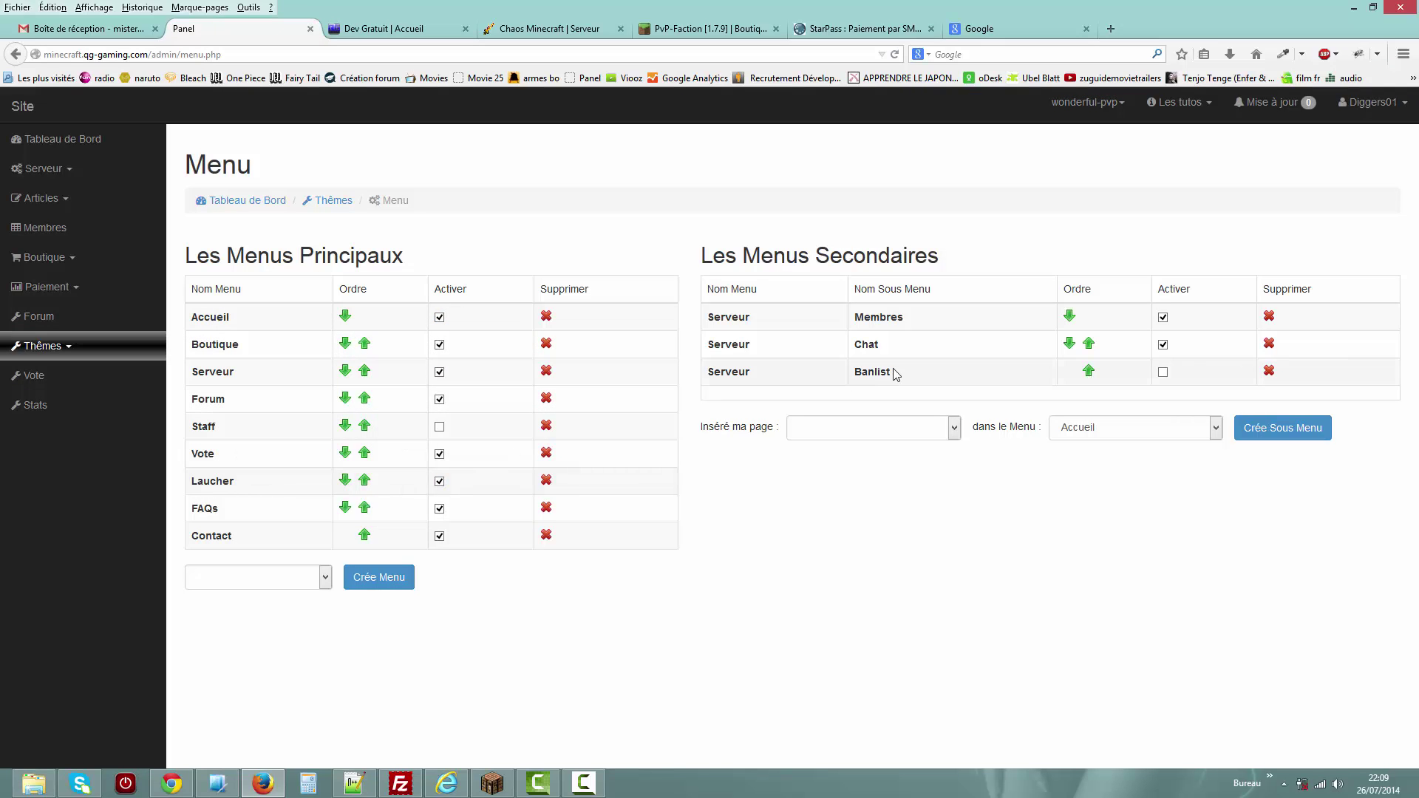
Choose Serveur as the page for a new sub-menu, keeping Accueil as its parent.
{"action": "left_click", "coordinate": [929, 428]}
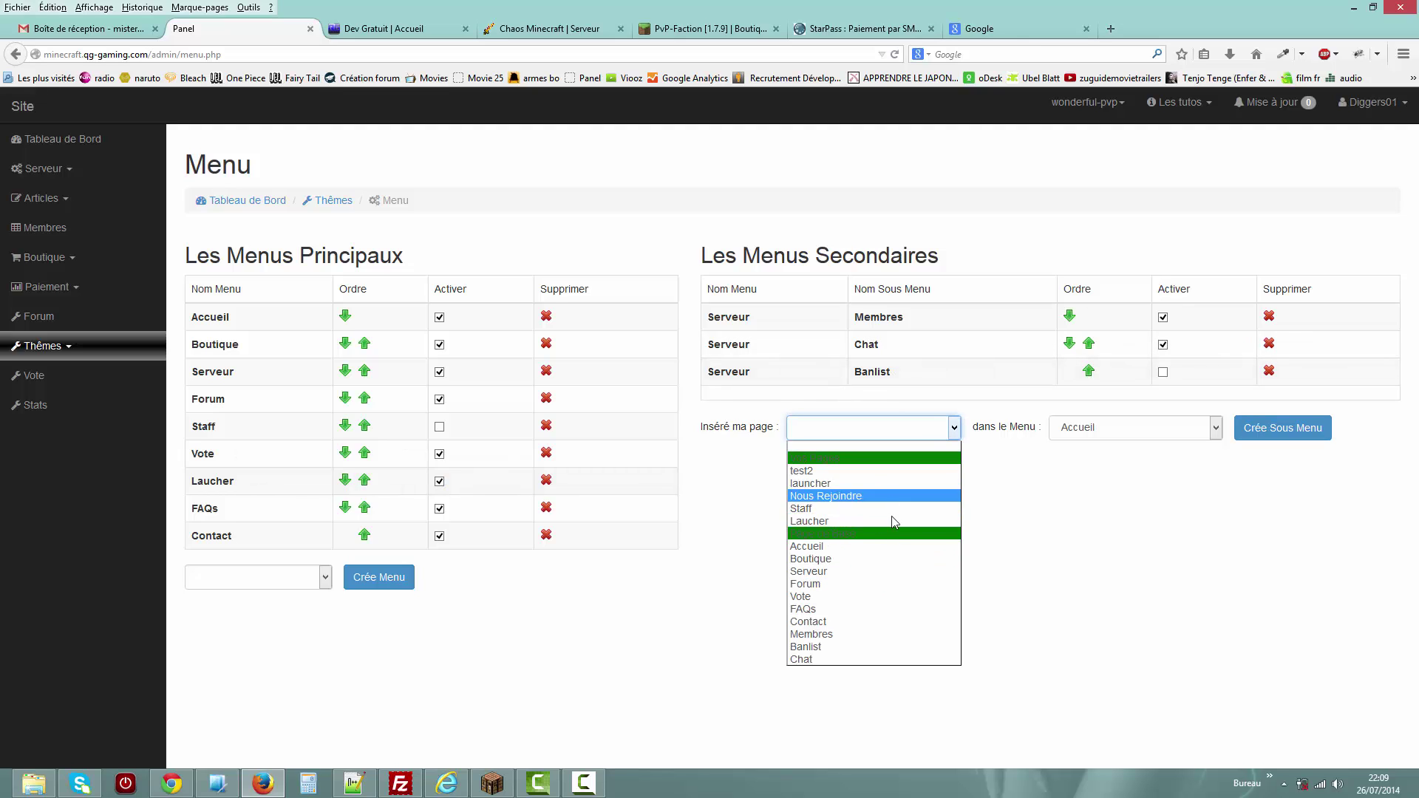
{"action": "left_click", "coordinate": [861, 572]}
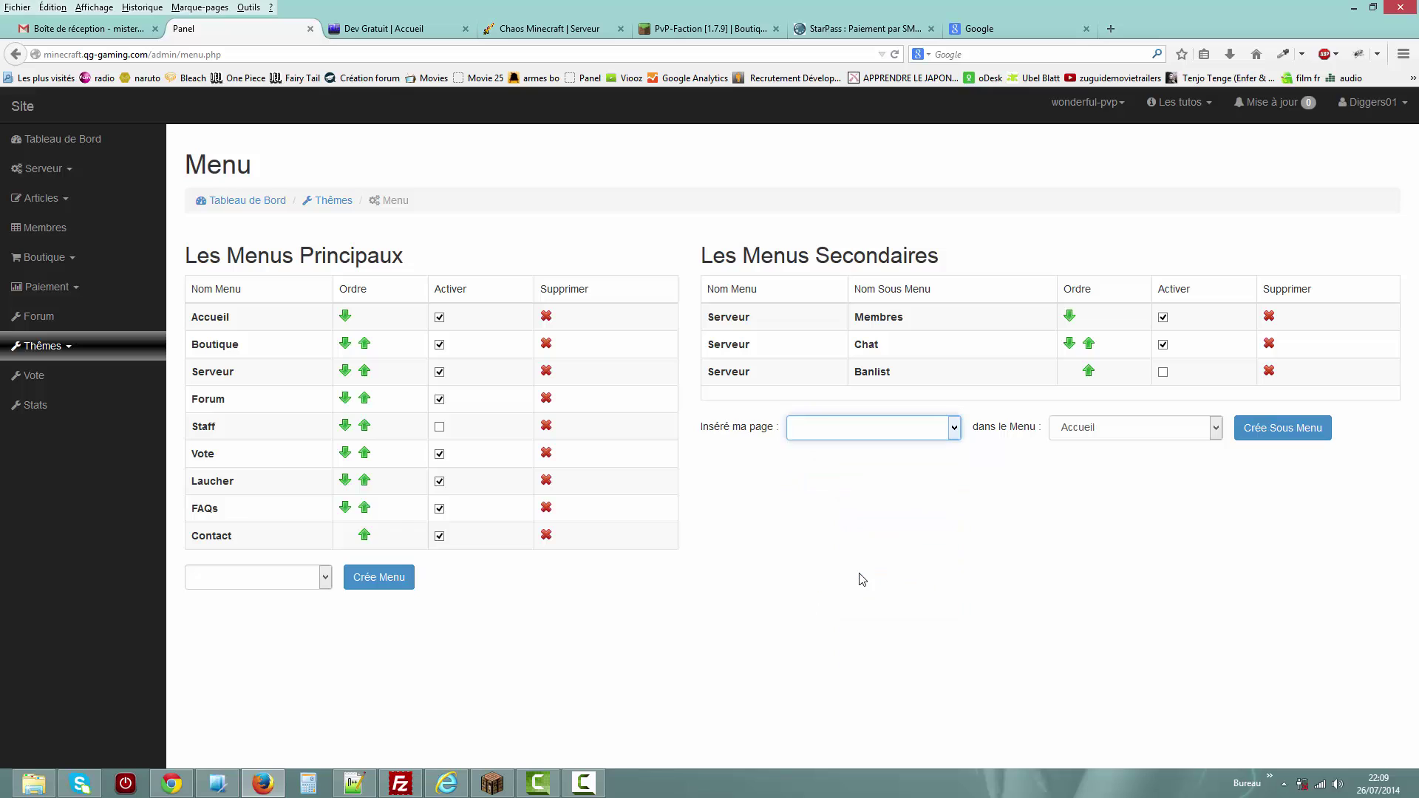
{"action": "left_click", "coordinate": [1109, 427]}
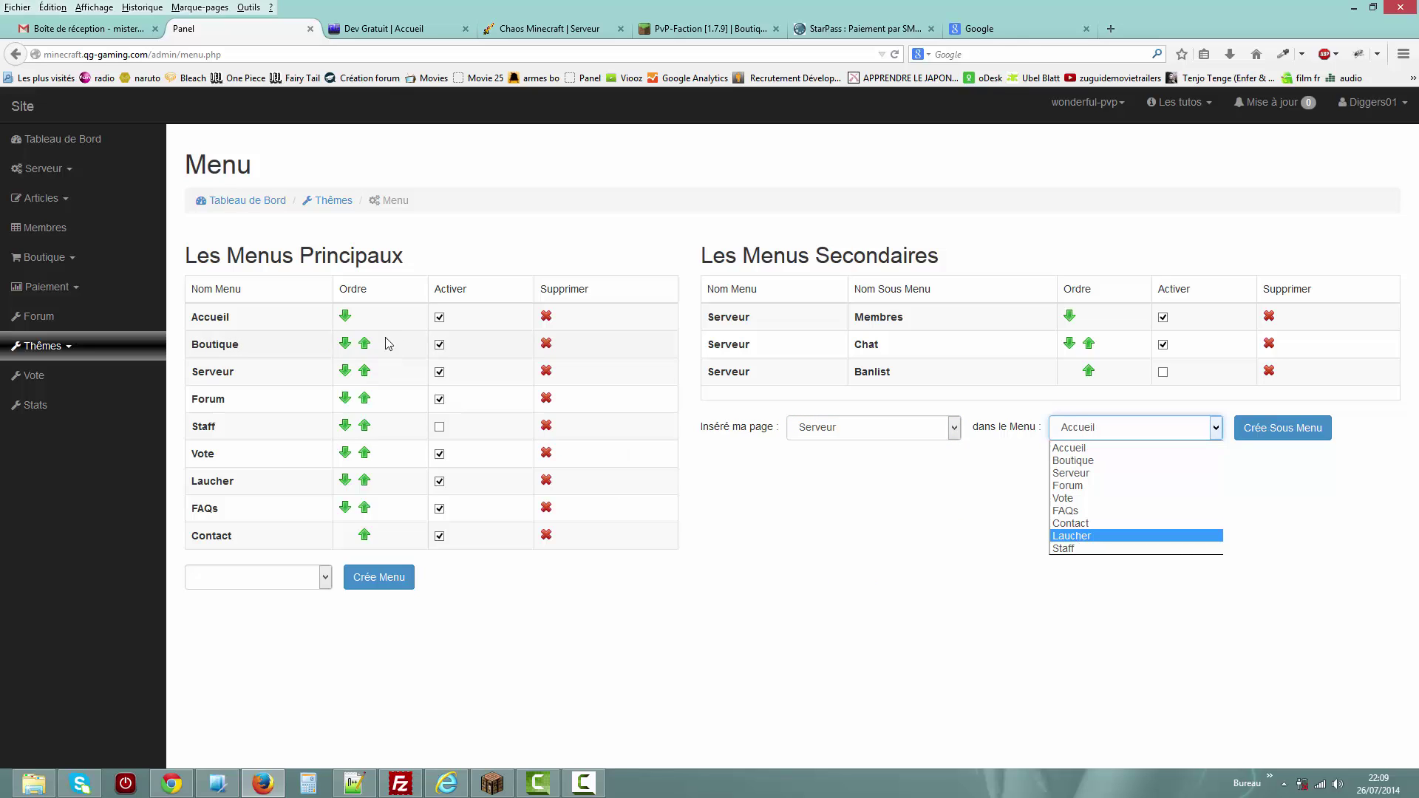
{"action": "left_click", "coordinate": [995, 550]}
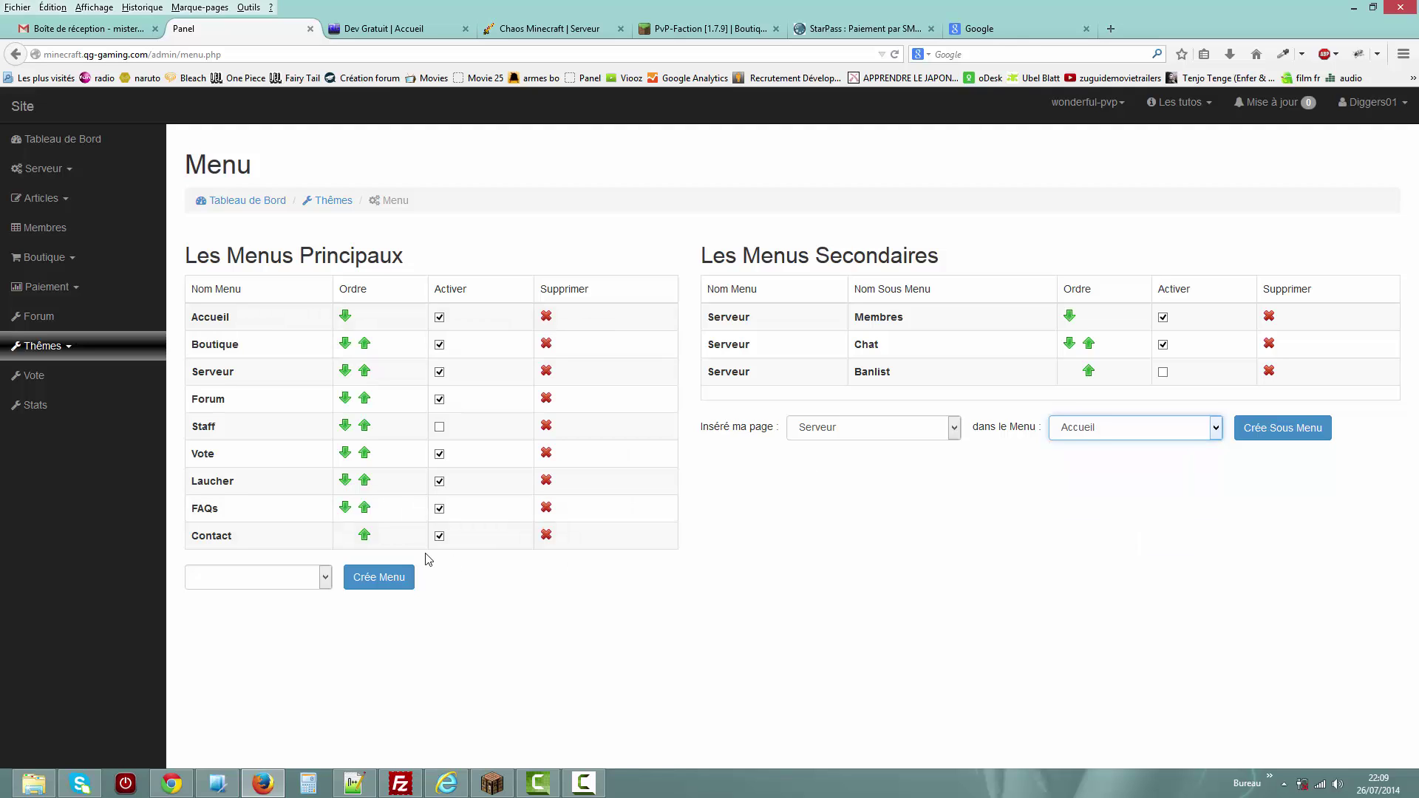
{"action": "left_click", "coordinate": [309, 587]}
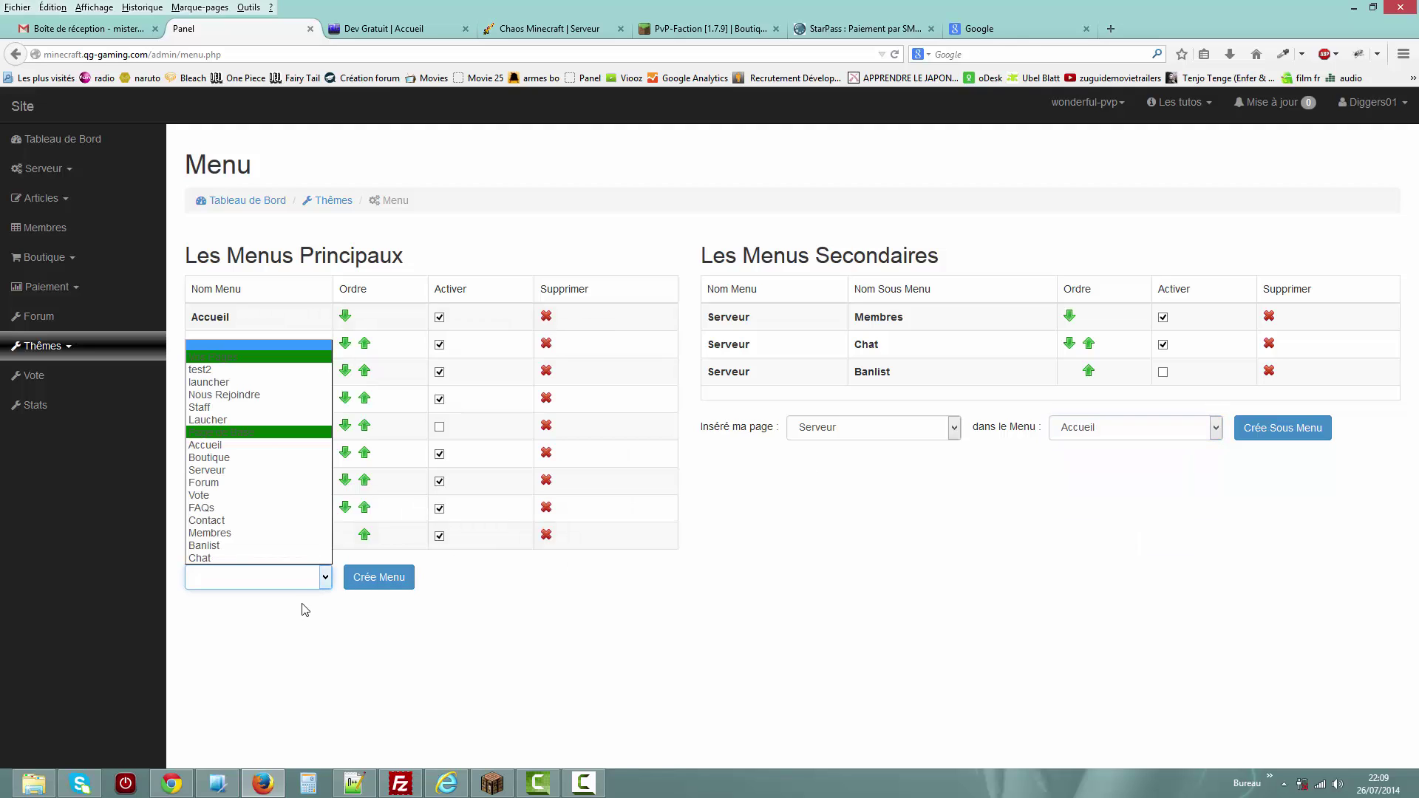
{"action": "left_click", "coordinate": [639, 592]}
{"action": "left_click", "coordinate": [117, 345]}
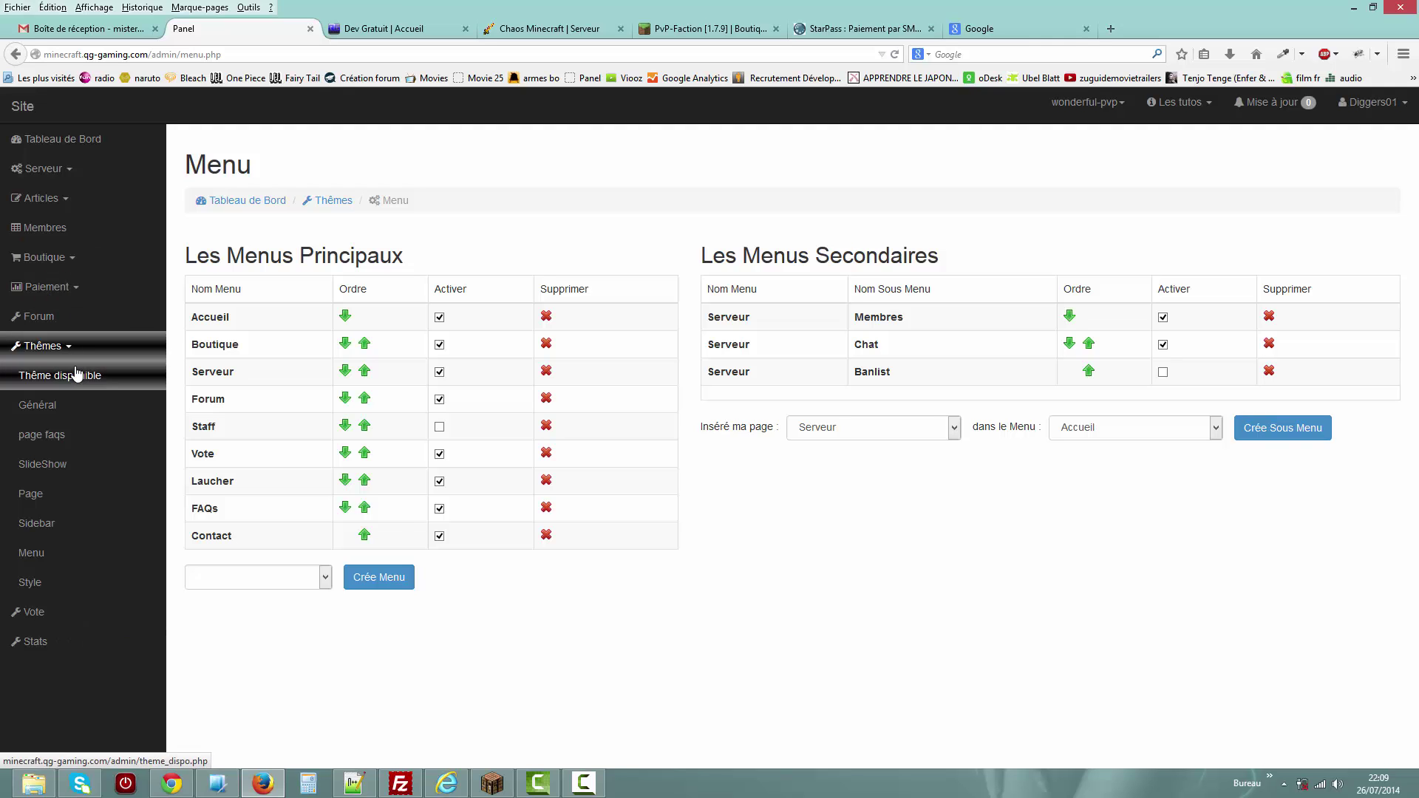
Open Thème disponible to see Default 1.5 current and Dumbo 1.0 installable.
{"action": "left_click", "coordinate": [77, 374]}
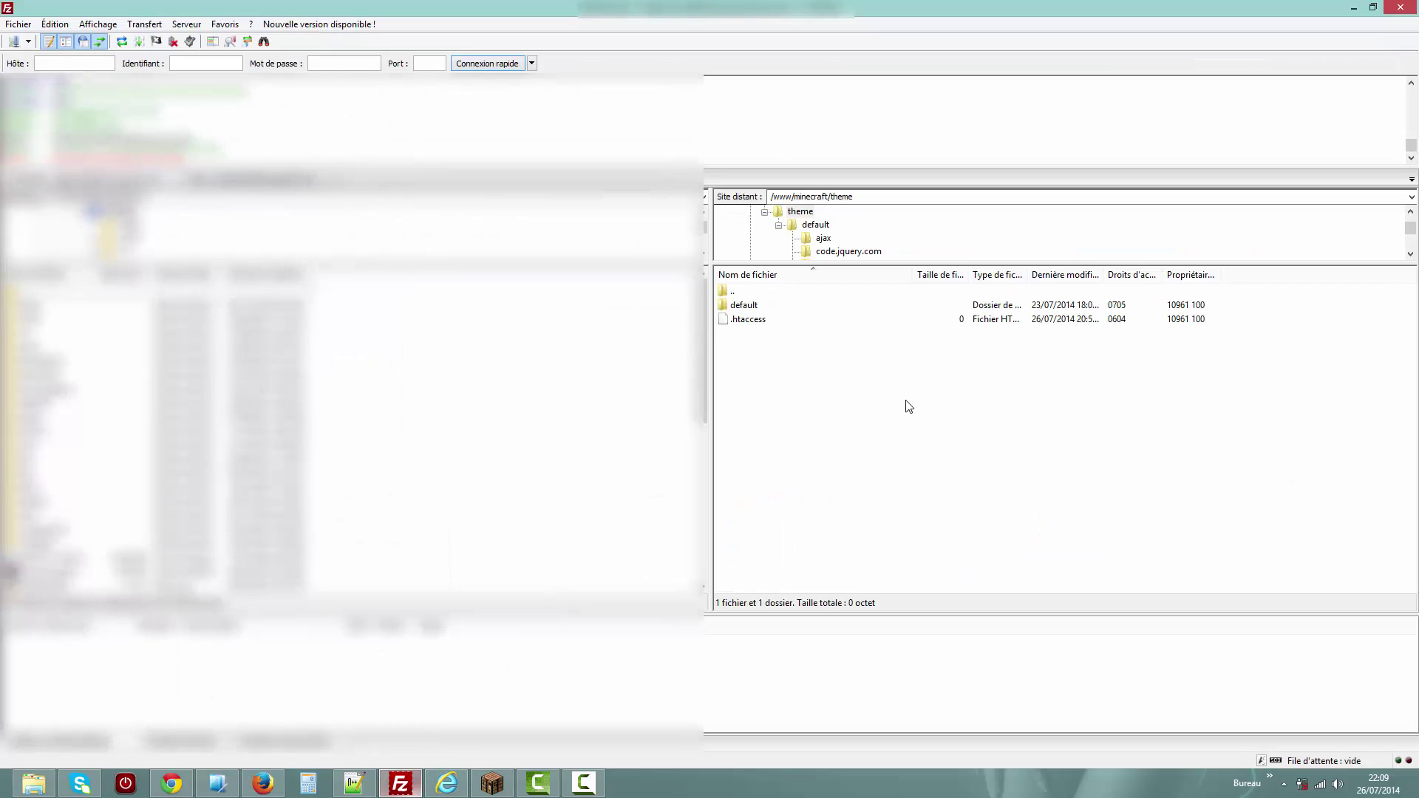
Install Dumbo 1.0 and refresh FileZilla's /www/minecraft/theme listing to reveal the dumbo folder.
{"action": "left_click", "coordinate": [908, 407]}
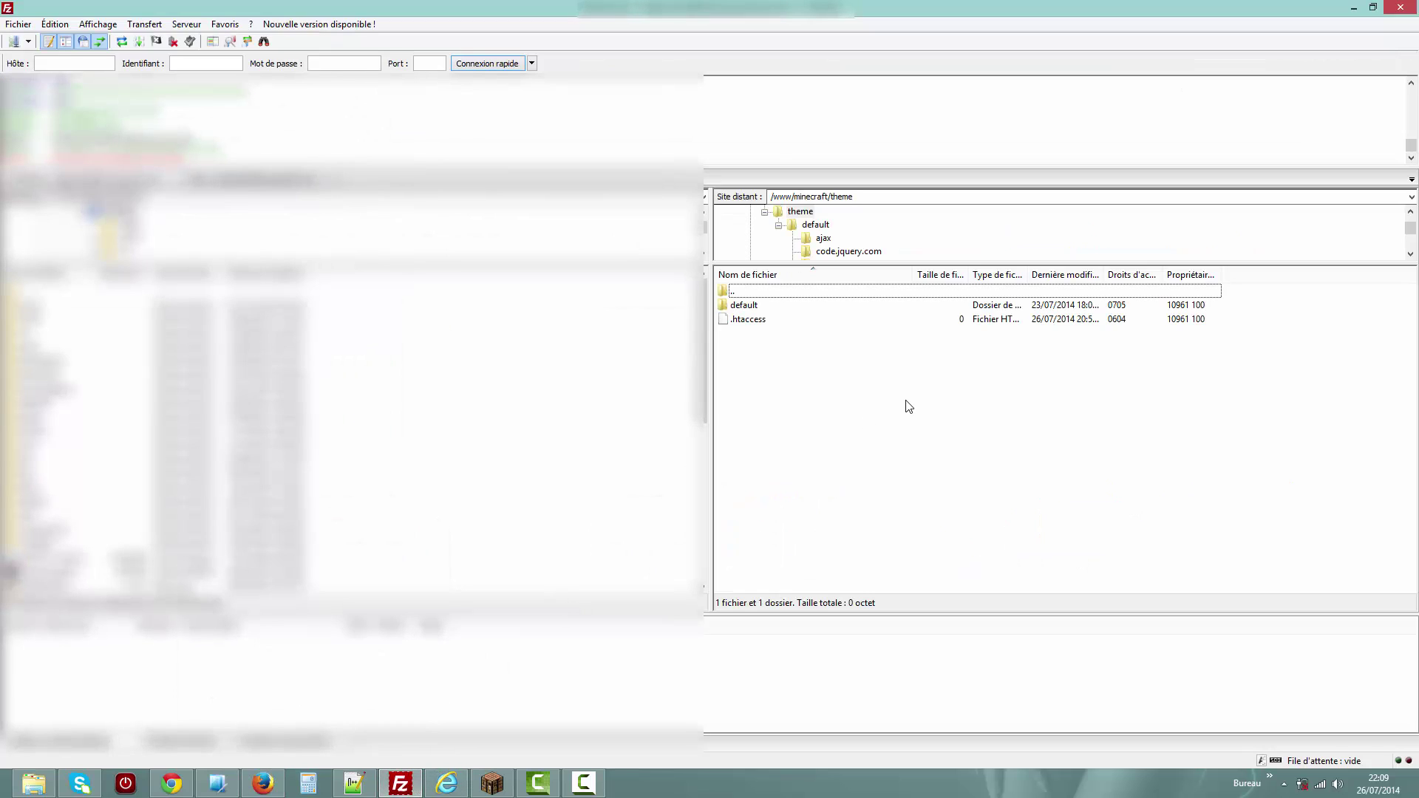
{"action": "left_click", "coordinate": [1359, 8]}
{"action": "left_click", "coordinate": [1074, 542]}
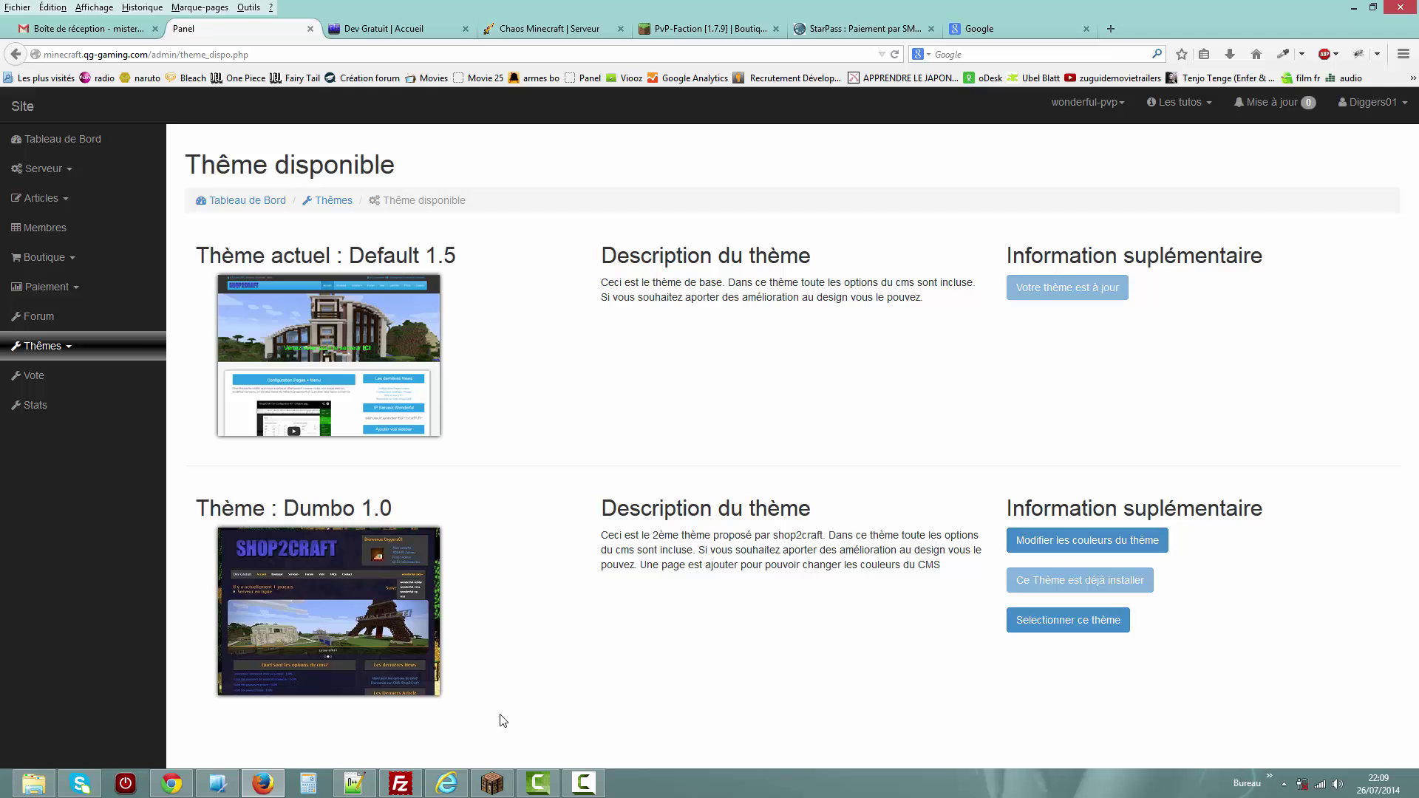
{"action": "left_click", "coordinate": [400, 784]}
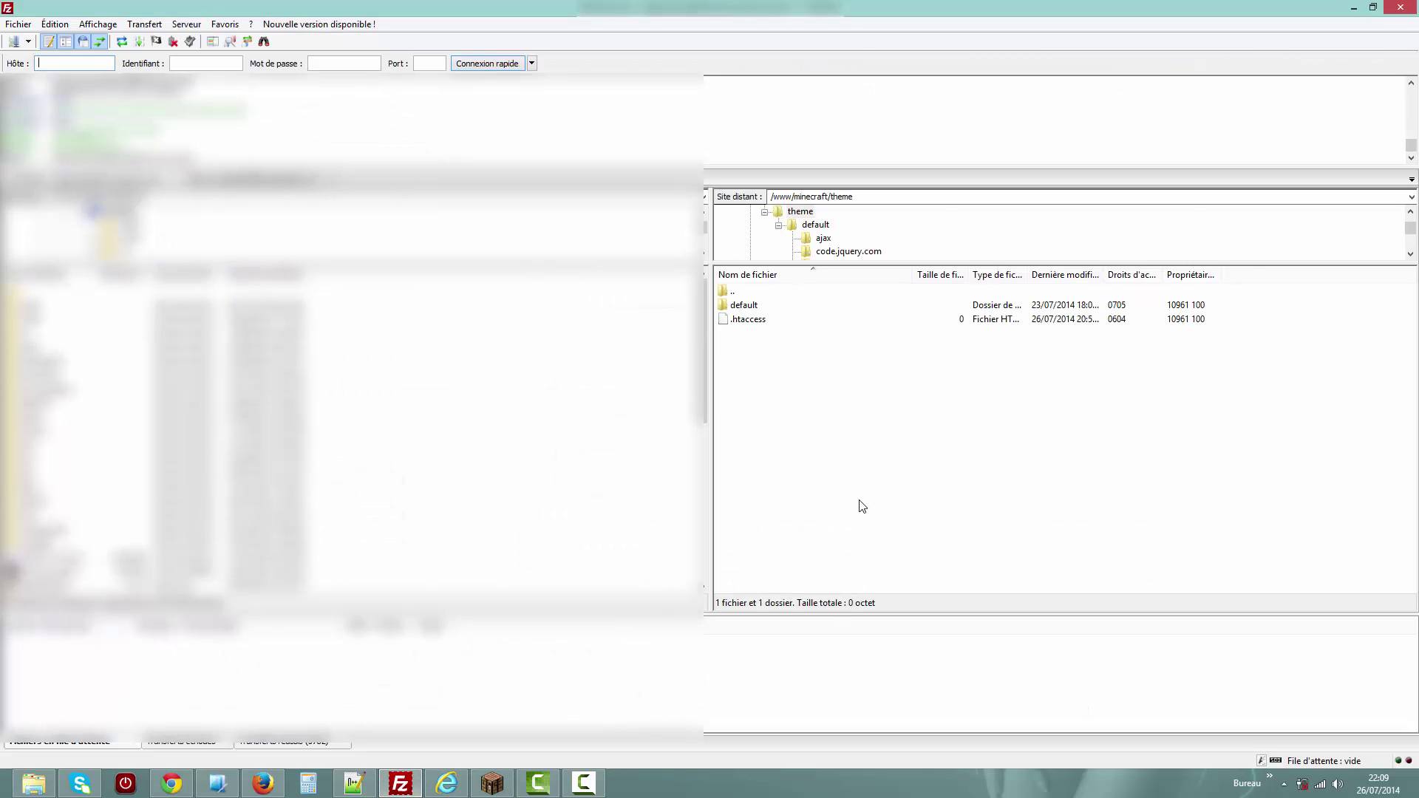
{"action": "left_click", "coordinate": [862, 507]}
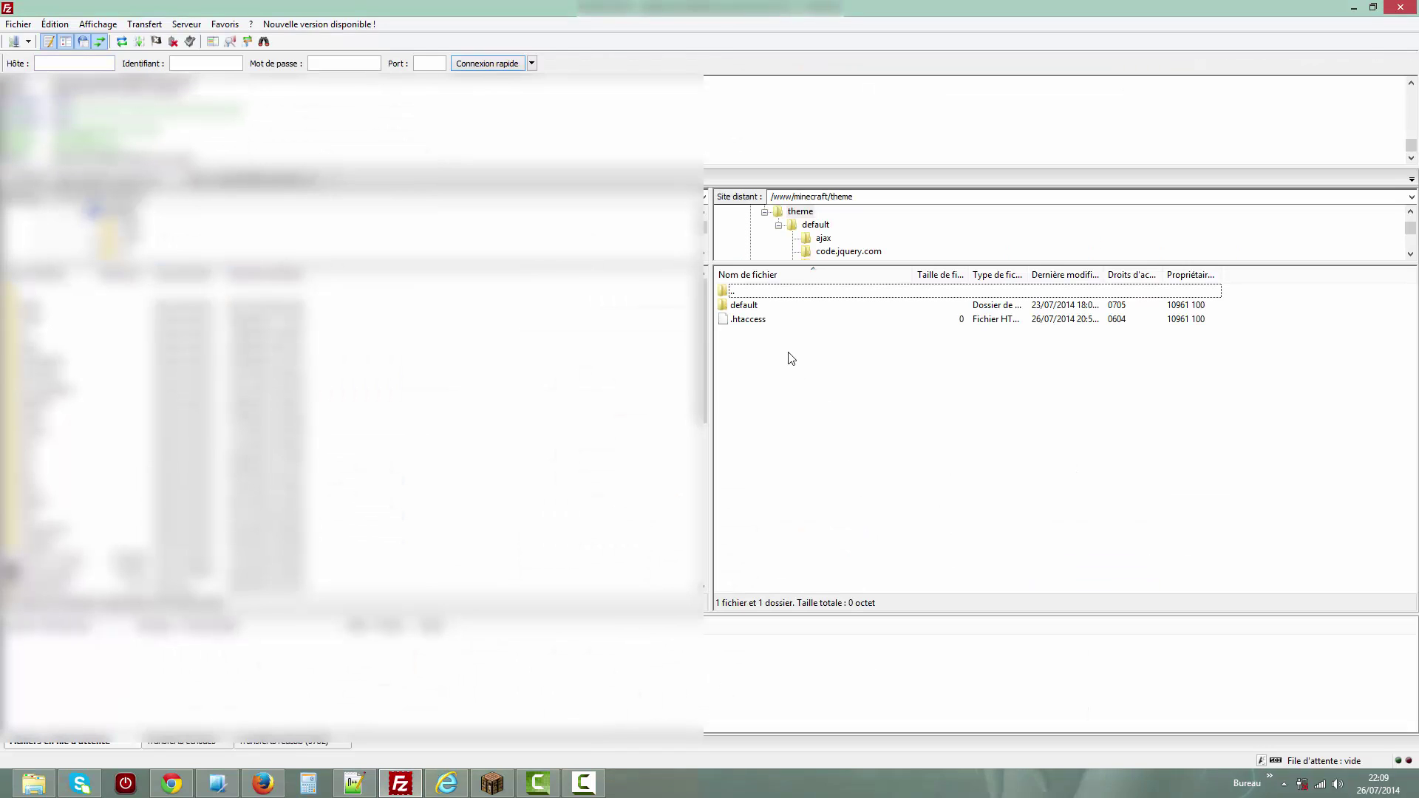
{"action": "key", "text": "F5"}
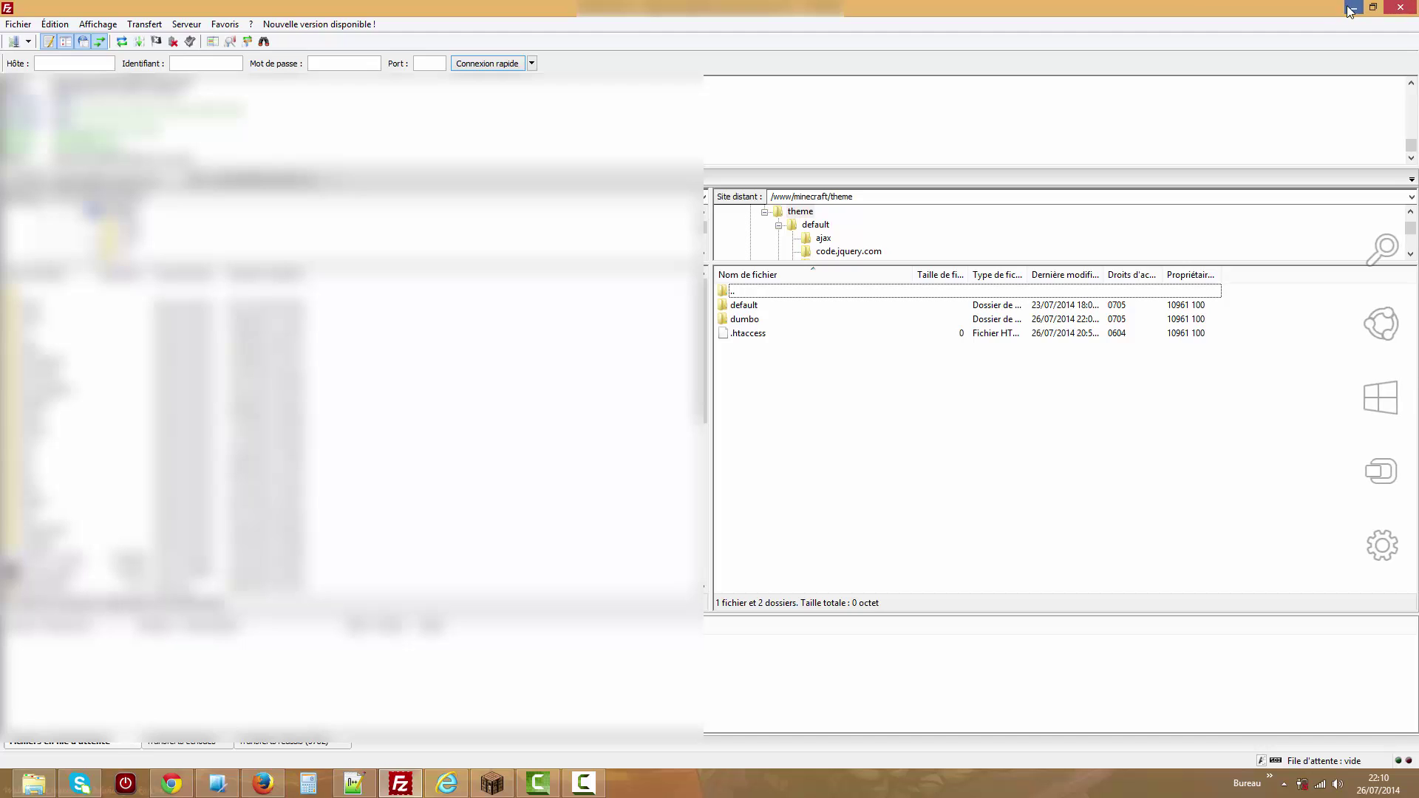
{"action": "key", "text": "alt+Tab"}
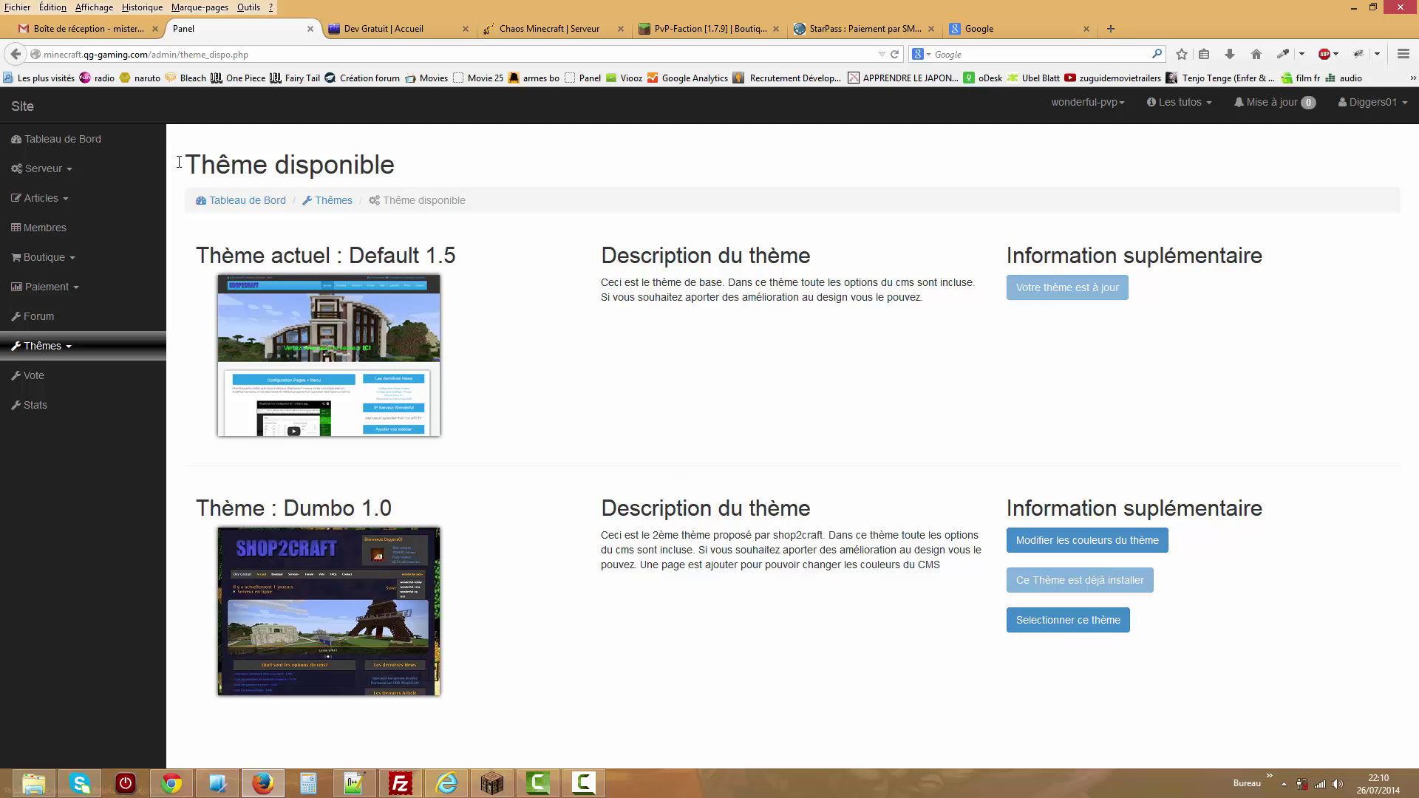
Make Dumbo 1.0 the active site theme from the available themes page.
{"action": "left_click", "coordinate": [36, 113]}
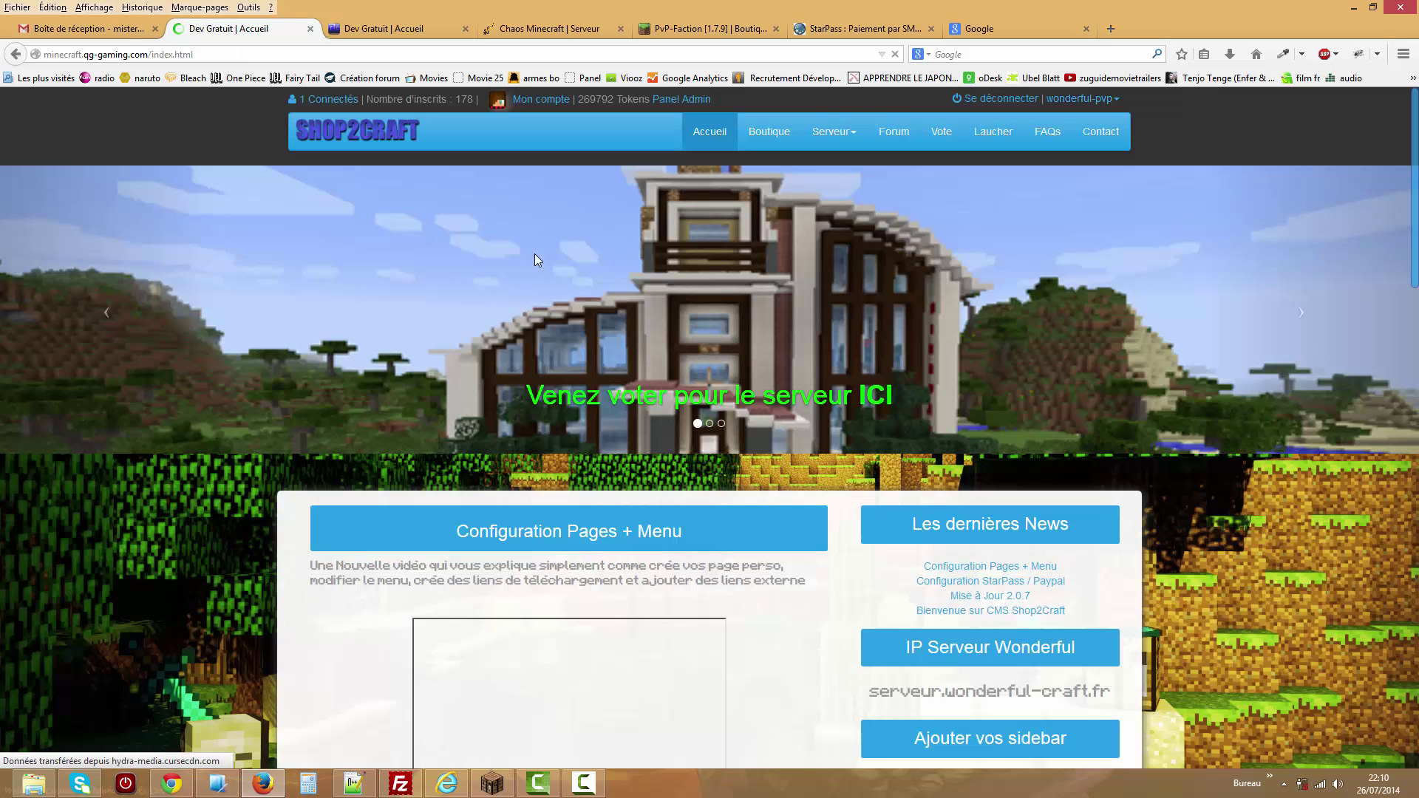
{"action": "left_click", "coordinate": [682, 91]}
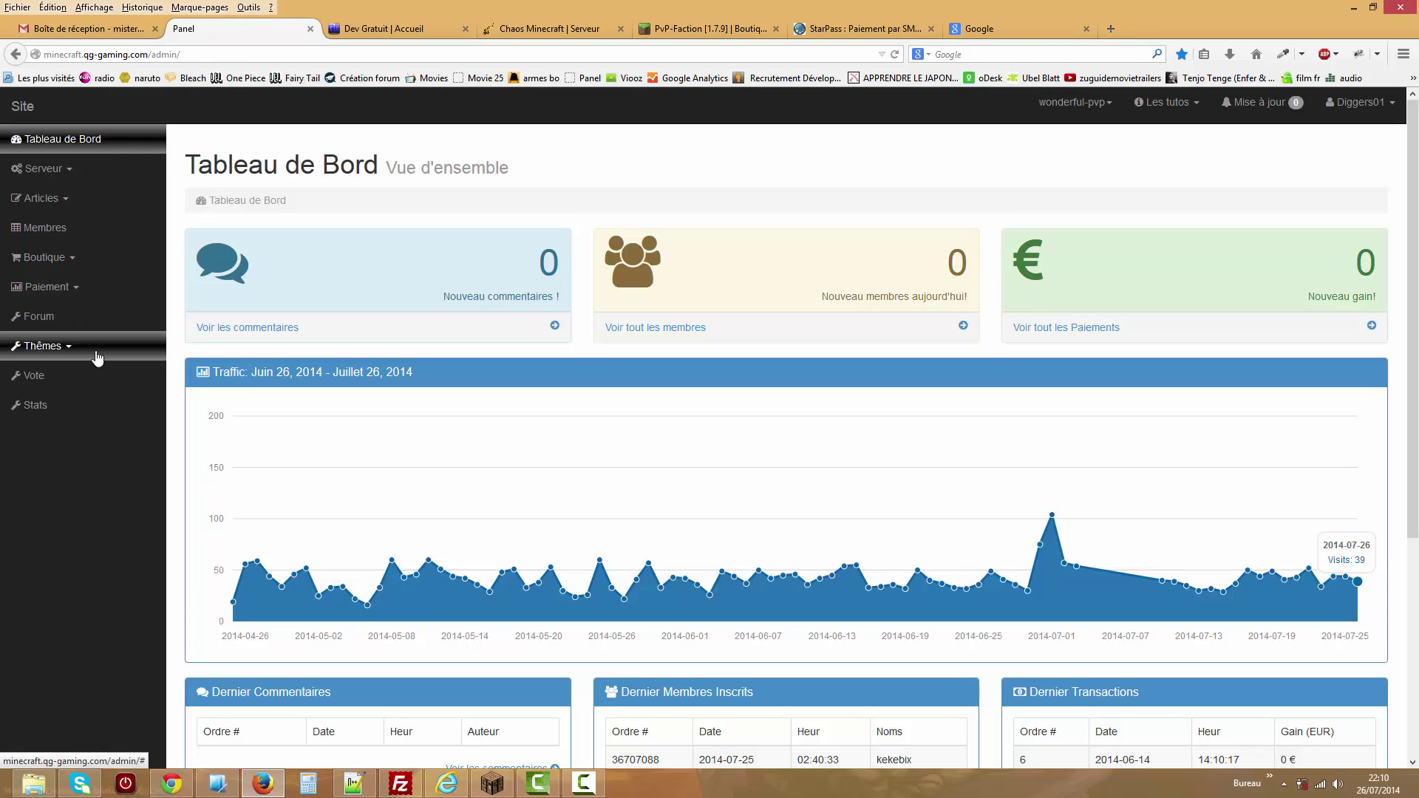
{"action": "left_click", "coordinate": [97, 358]}
{"action": "left_click", "coordinate": [94, 374]}
{"action": "left_click", "coordinate": [1113, 623]}
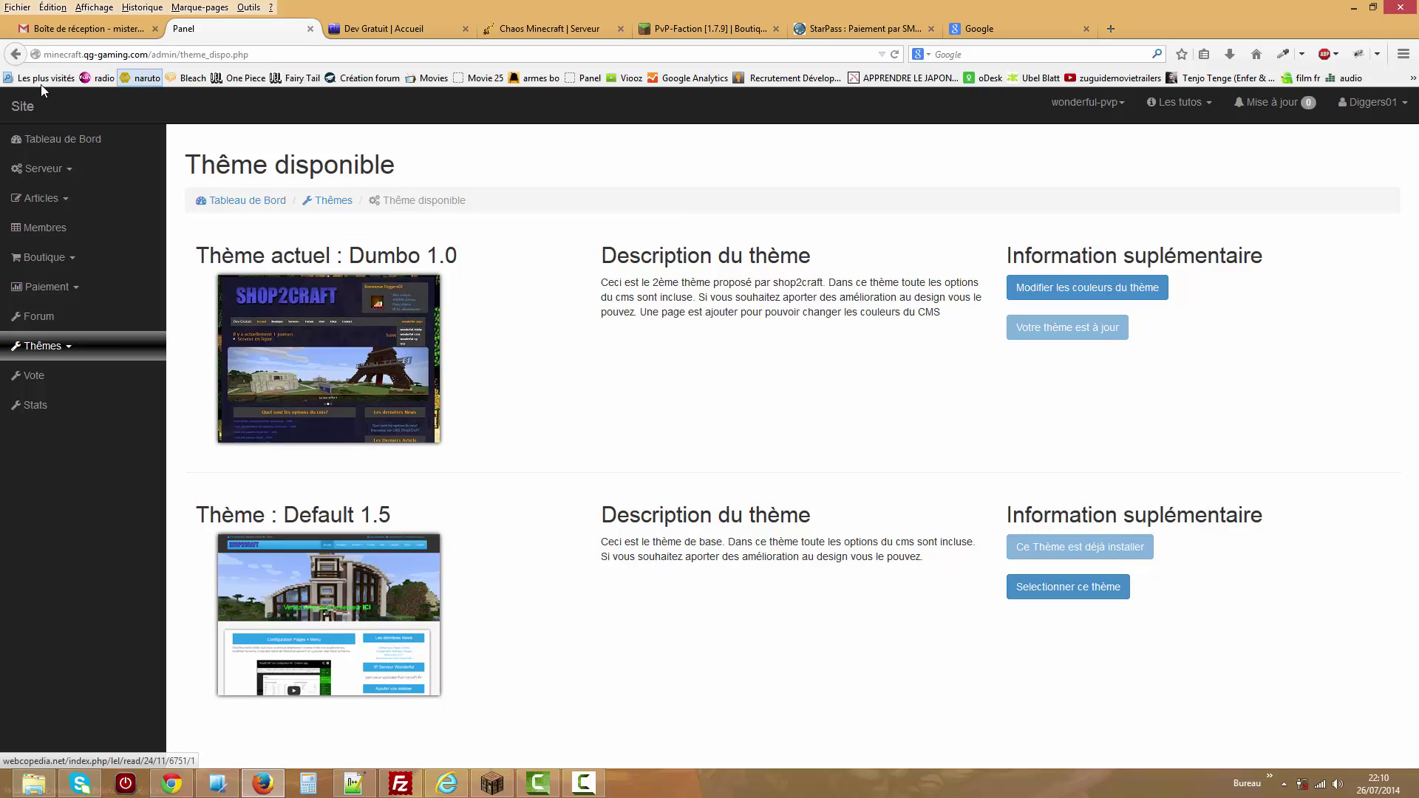
View the public homepage's news posts in the Dumbo theme, then return to the admin dashboard.
{"action": "left_click", "coordinate": [19, 108]}
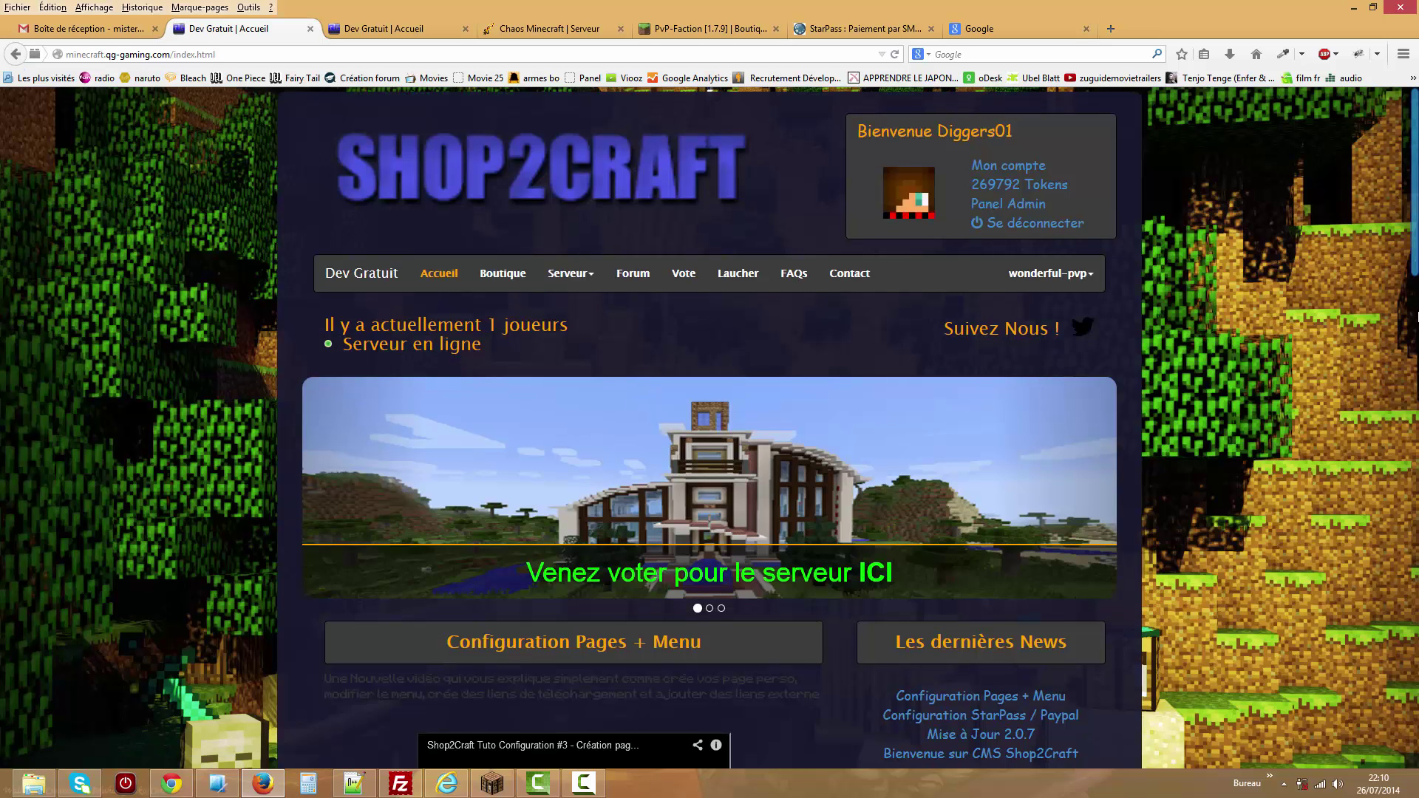
{"action": "left_click", "coordinate": [1416, 392]}
{"action": "scroll", "coordinate": [1416, 392], "scroll_direction": "down", "scroll_amount": 10}
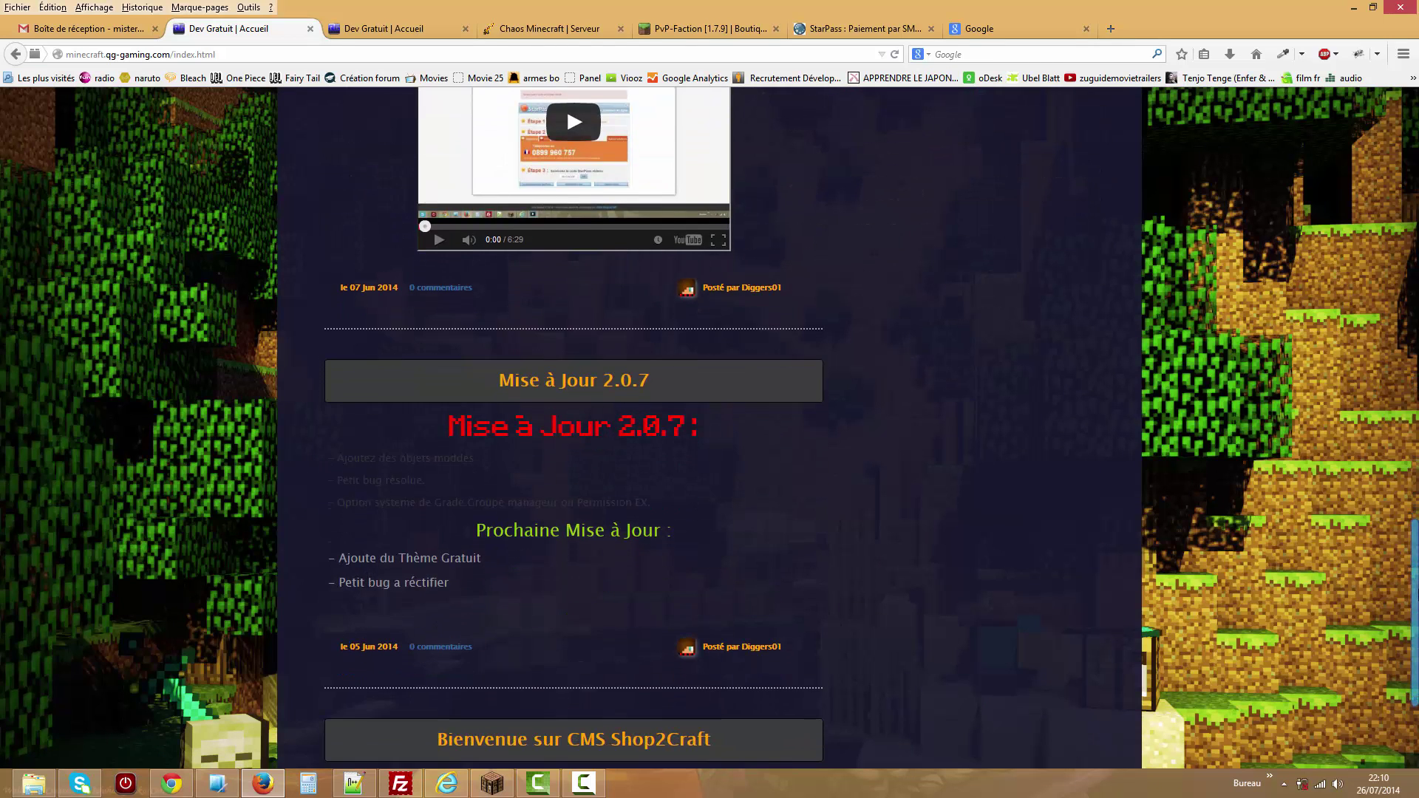
{"action": "scroll", "coordinate": [1382, 263], "scroll_direction": "up", "scroll_amount": 20}
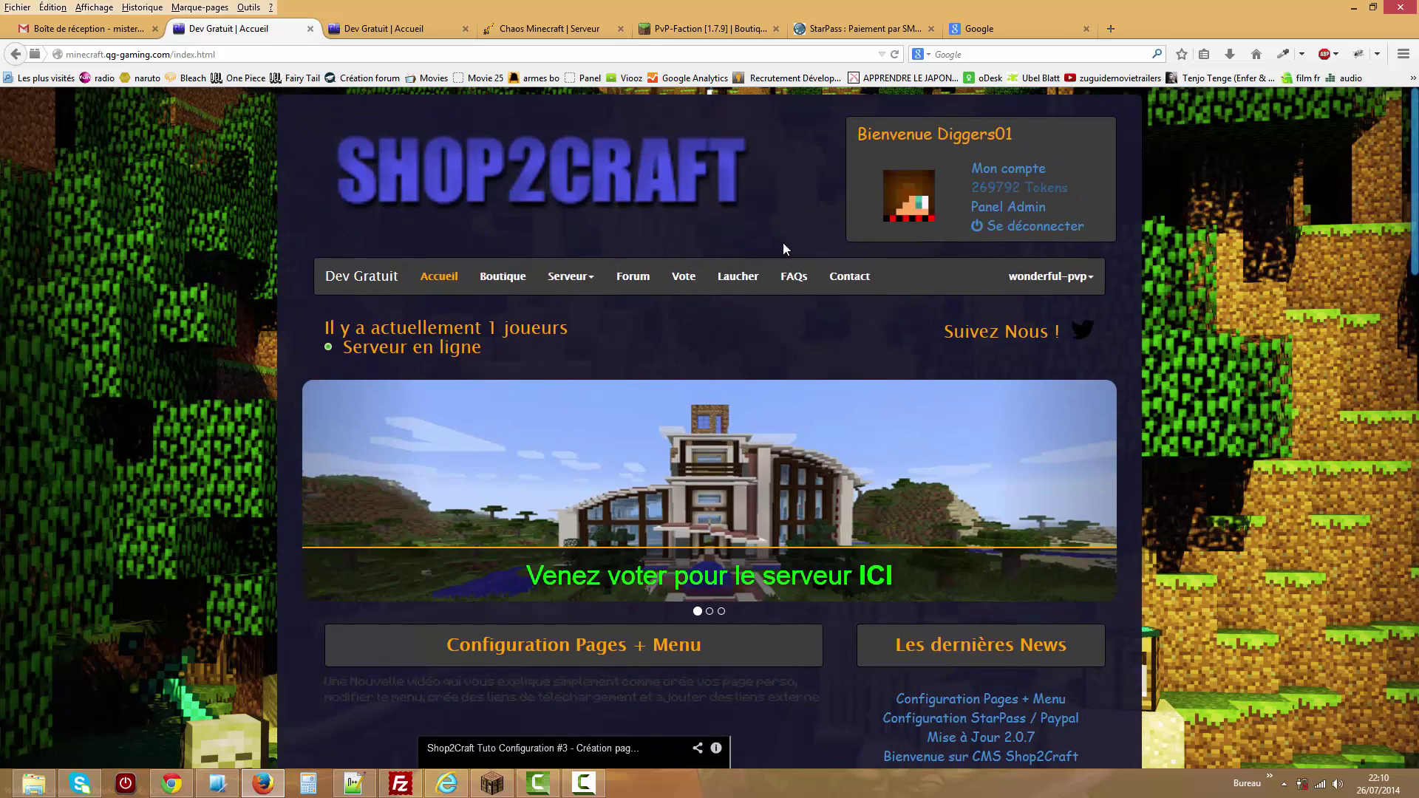
{"action": "left_click", "coordinate": [384, 28]}
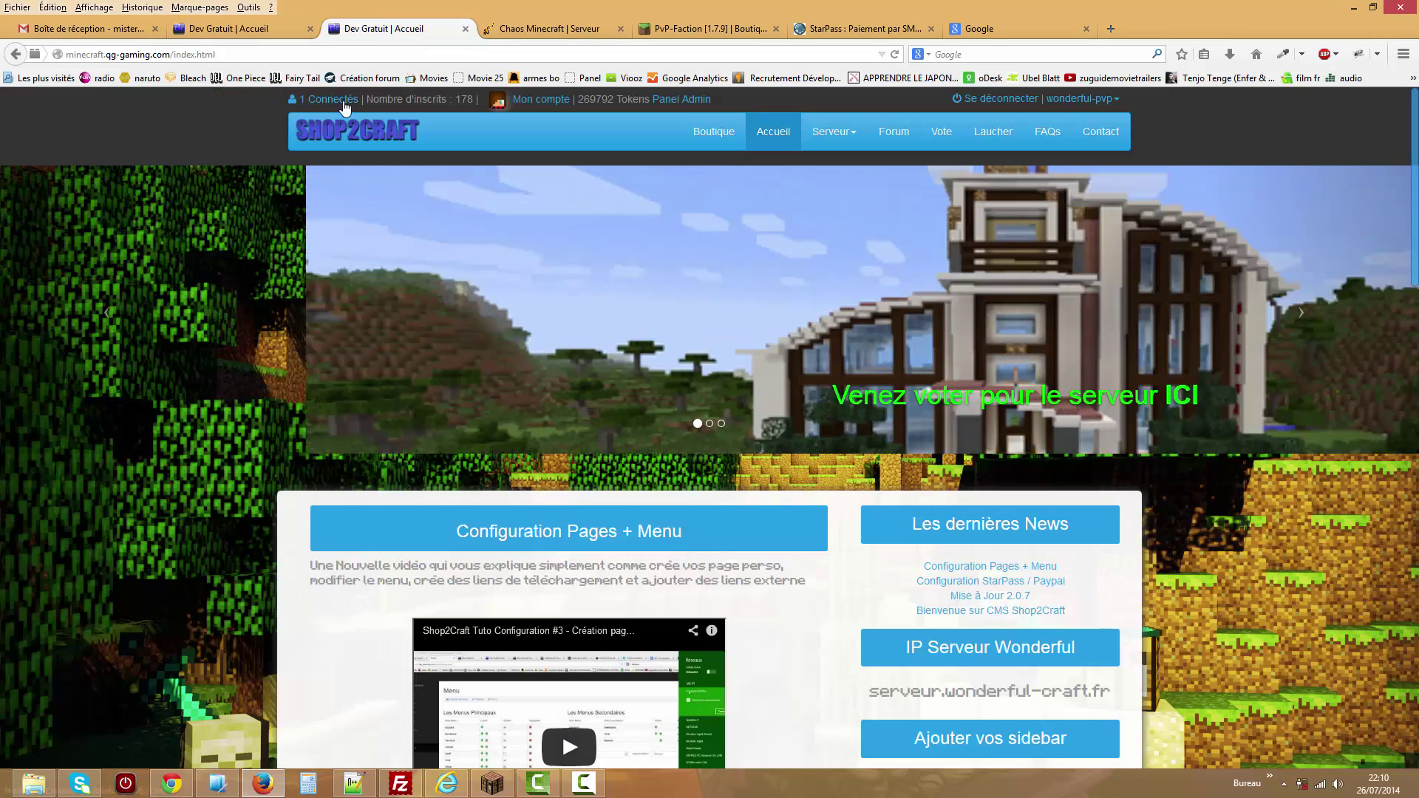
{"action": "left_click", "coordinate": [678, 102]}
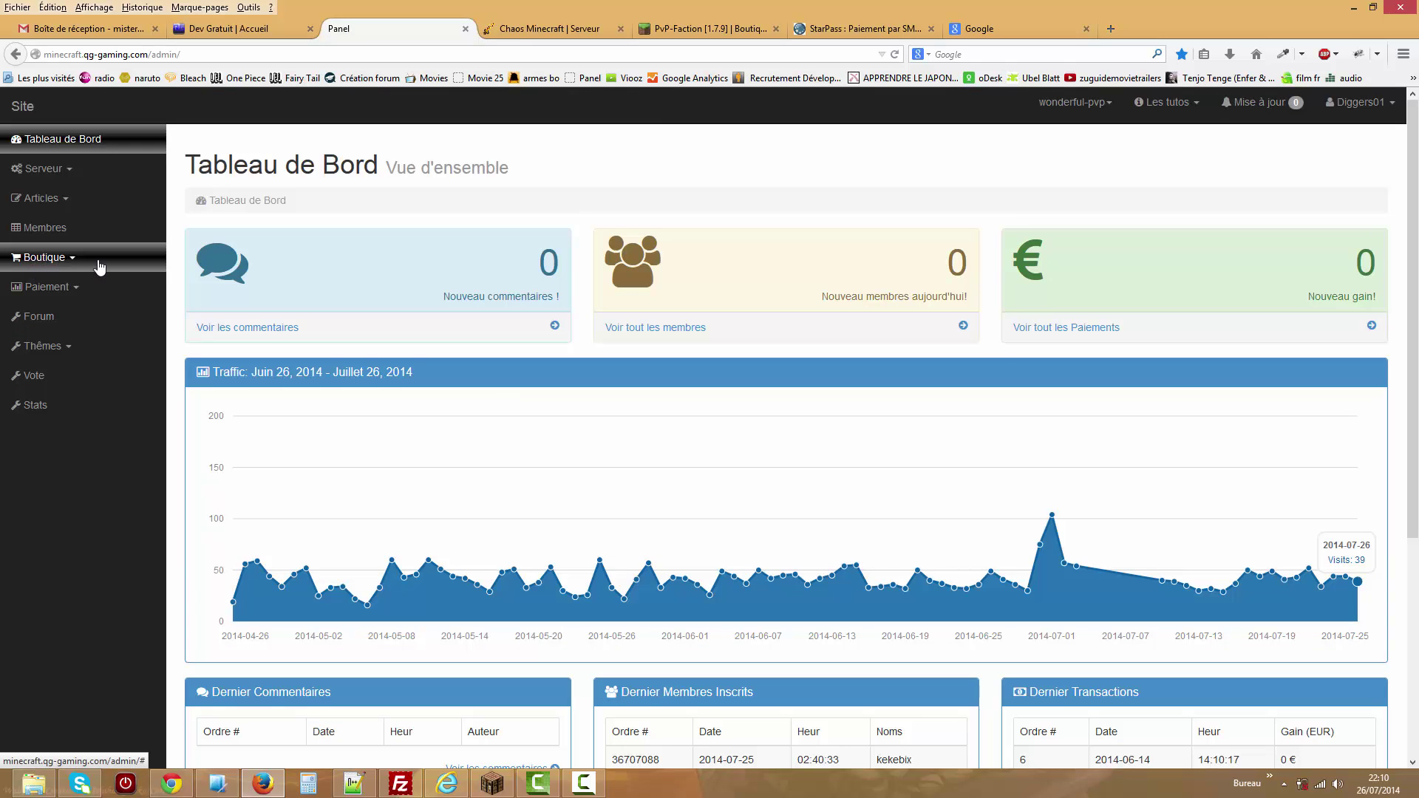
Scroll through the Dumbo theme's colour form, then view the public home page.
{"action": "left_click", "coordinate": [103, 345]}
{"action": "left_click", "coordinate": [104, 373]}
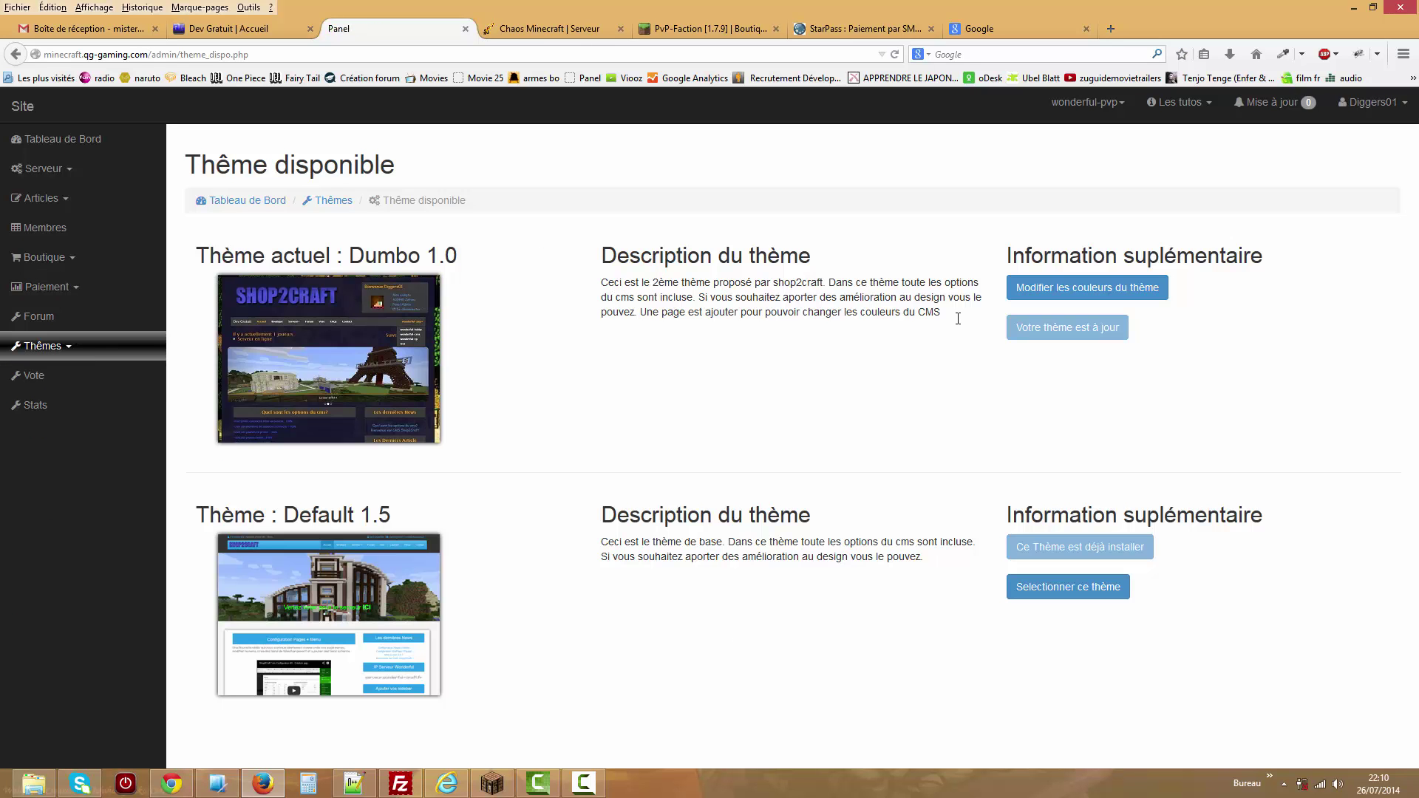
{"action": "left_click", "coordinate": [1123, 294]}
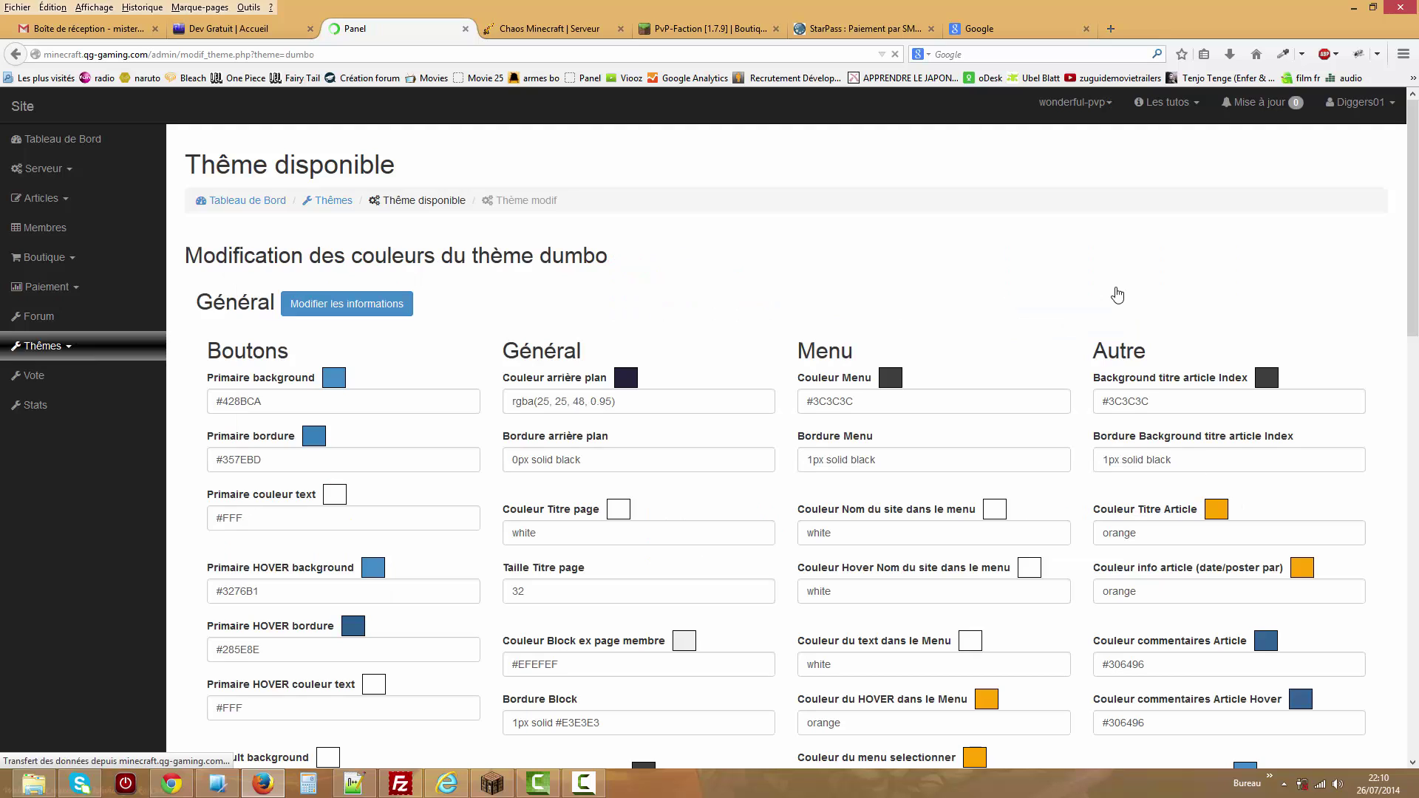
{"action": "mouse_move", "coordinate": [1412, 222]}
{"action": "left_mouse_down"}
{"action": "mouse_move", "coordinate": [1412, 534]}
{"action": "mouse_move", "coordinate": [1412, 197]}
{"action": "mouse_move", "coordinate": [1415, 235]}
{"action": "left_mouse_up"}
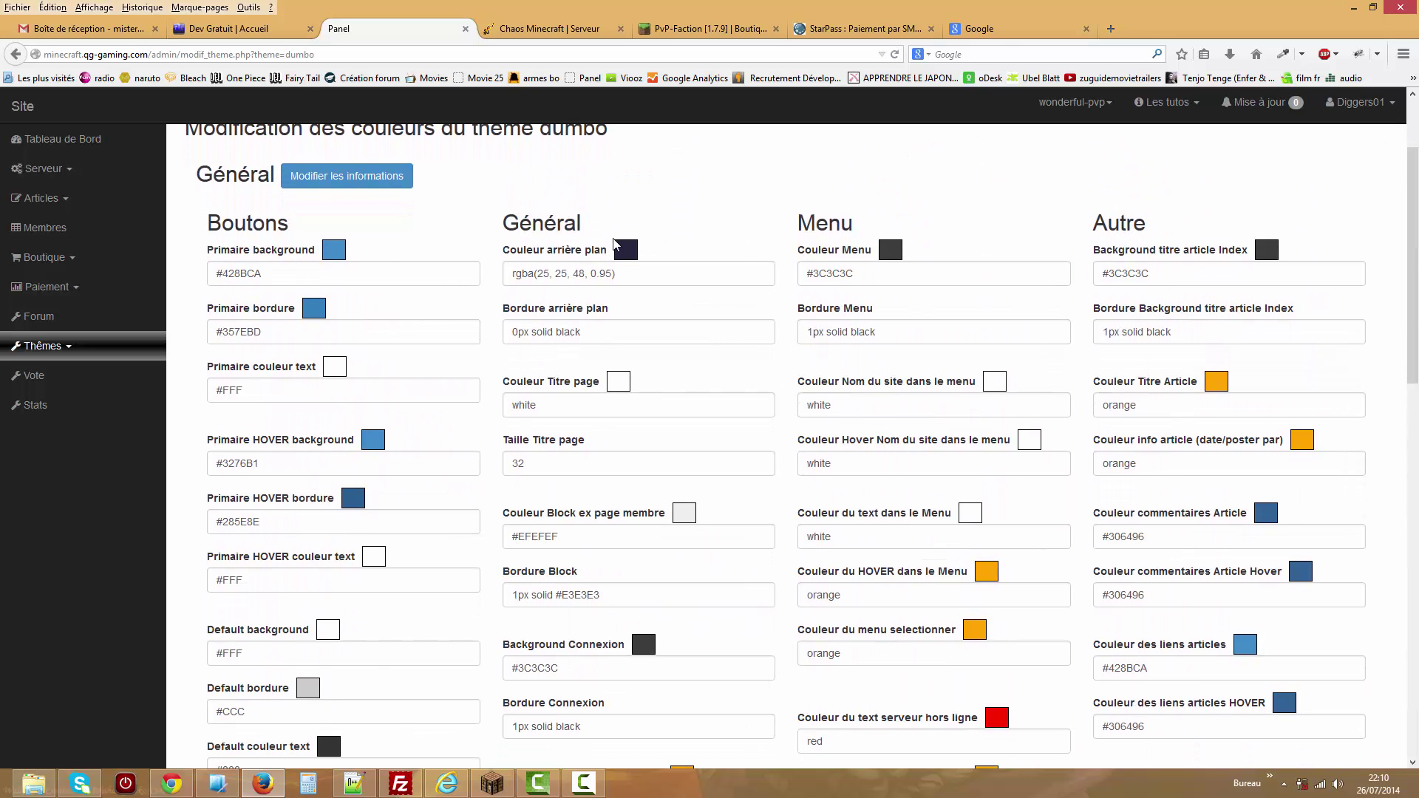
{"action": "left_click_drag", "start_coordinate": [1408, 333], "coordinate": [1405, 178]}
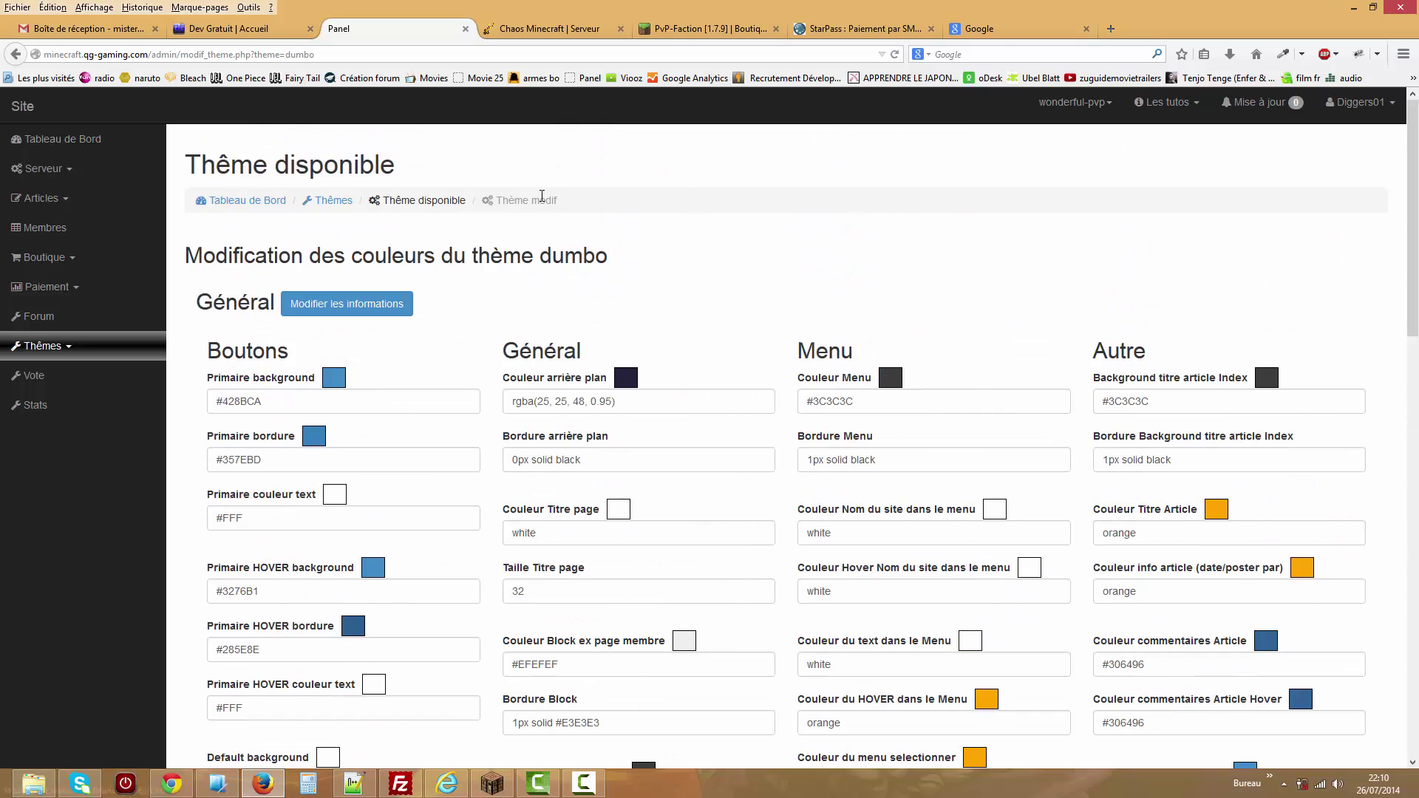
{"action": "left_click", "coordinate": [260, 34]}
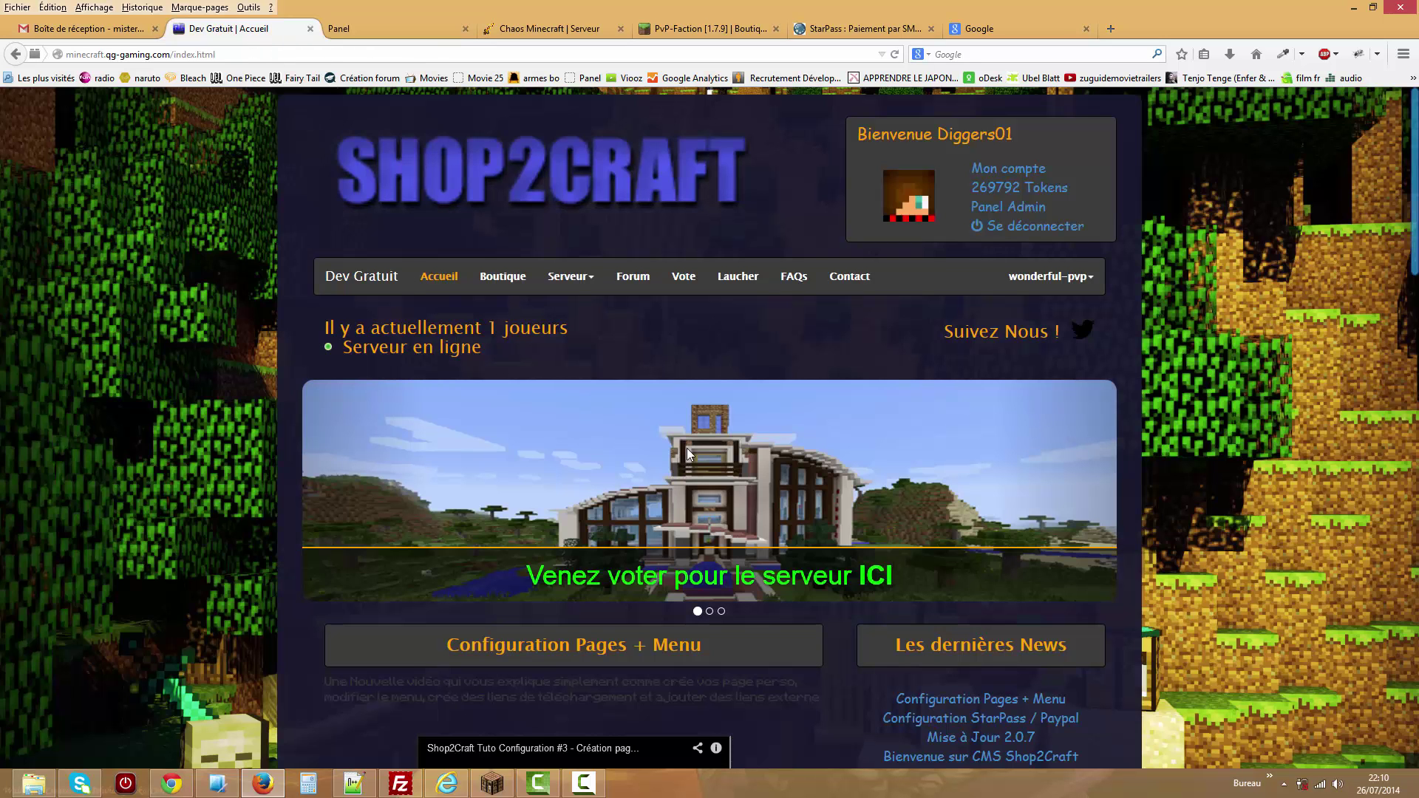
{"action": "mouse_move", "coordinate": [1414, 209]}
{"action": "left_mouse_down"}
{"action": "mouse_move", "coordinate": [1414, 648]}
{"action": "mouse_move", "coordinate": [1414, 218]}
{"action": "left_mouse_up"}
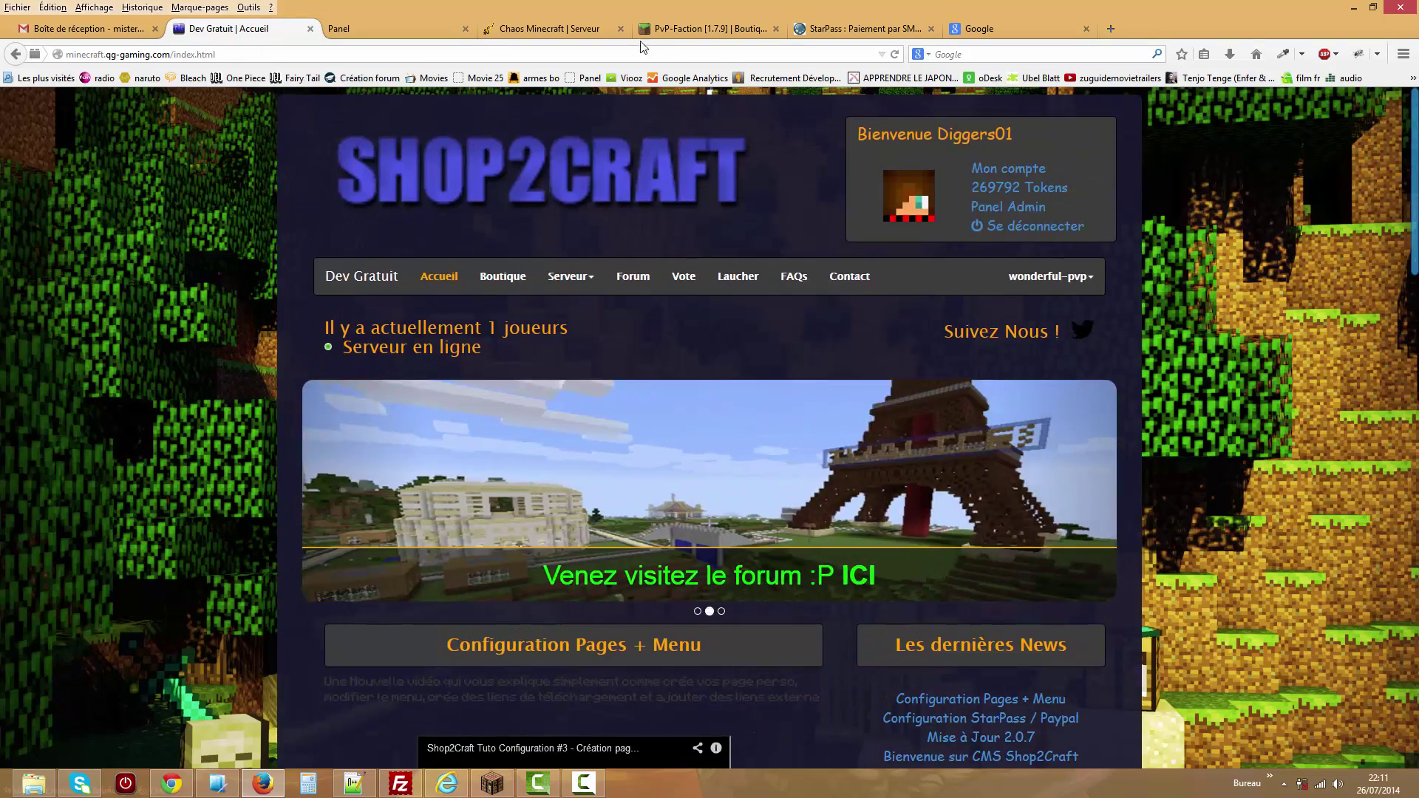
Browse the Chaos Minecraft members page and forum, then return to its home page.
{"action": "left_click", "coordinate": [520, 31]}
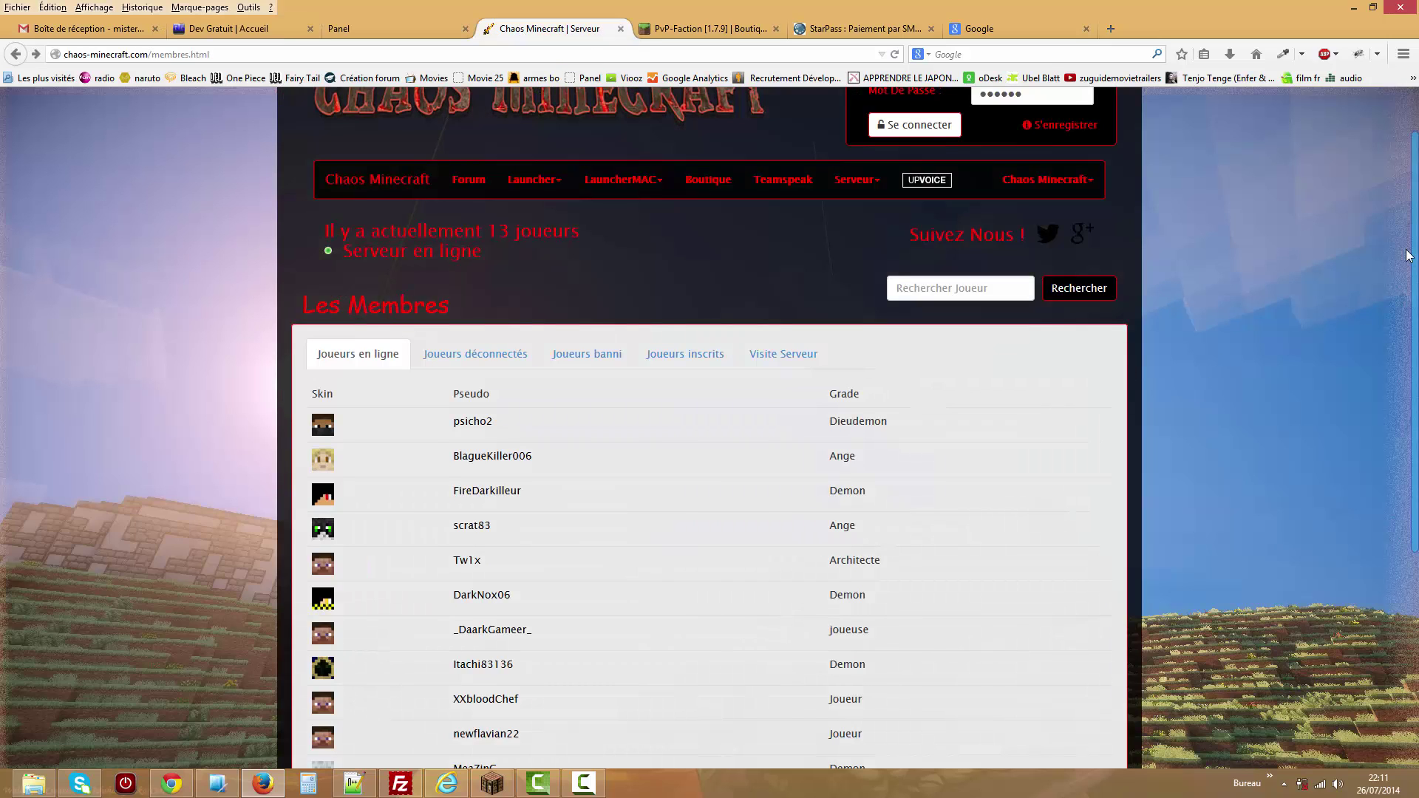
{"action": "left_click", "coordinate": [468, 179]}
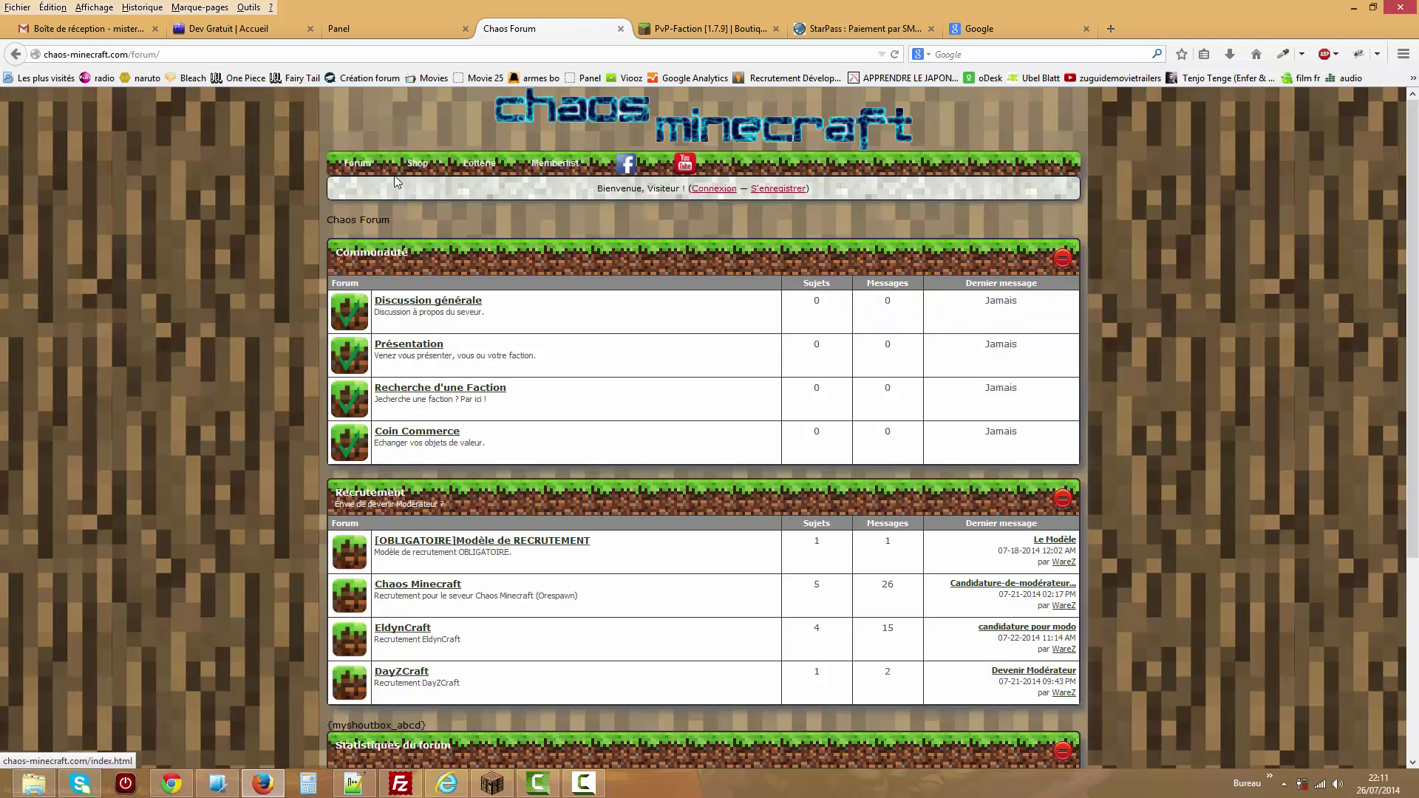
{"action": "left_click", "coordinate": [15, 54]}
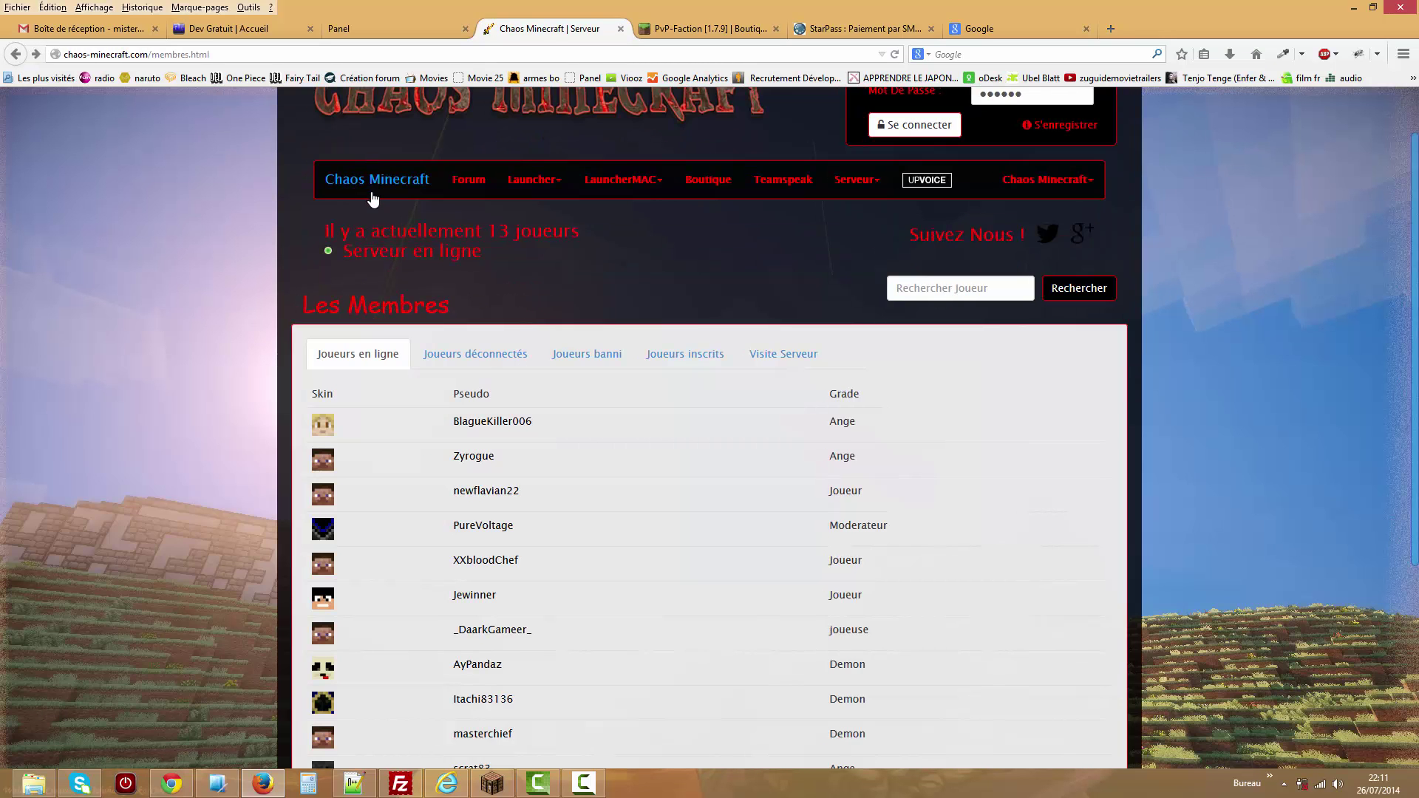
{"action": "left_click", "coordinate": [379, 191]}
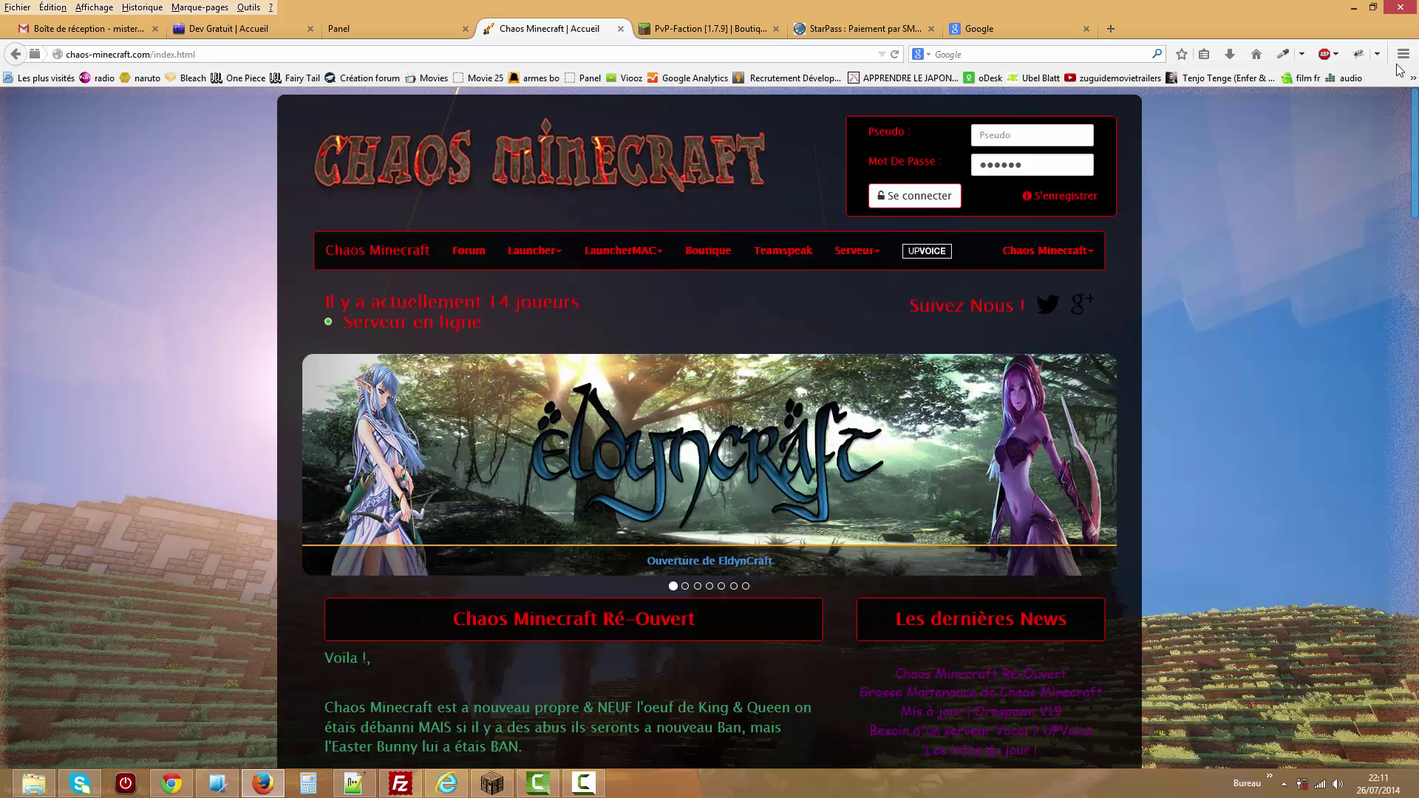
Read the latest news post, selecting its mob list and update notes down to the armour line.
{"action": "left_click_drag", "start_coordinate": [1415, 160], "coordinate": [1415, 559]}
{"action": "scroll", "coordinate": [797, 526], "scroll_direction": "up", "scroll_amount": 4}
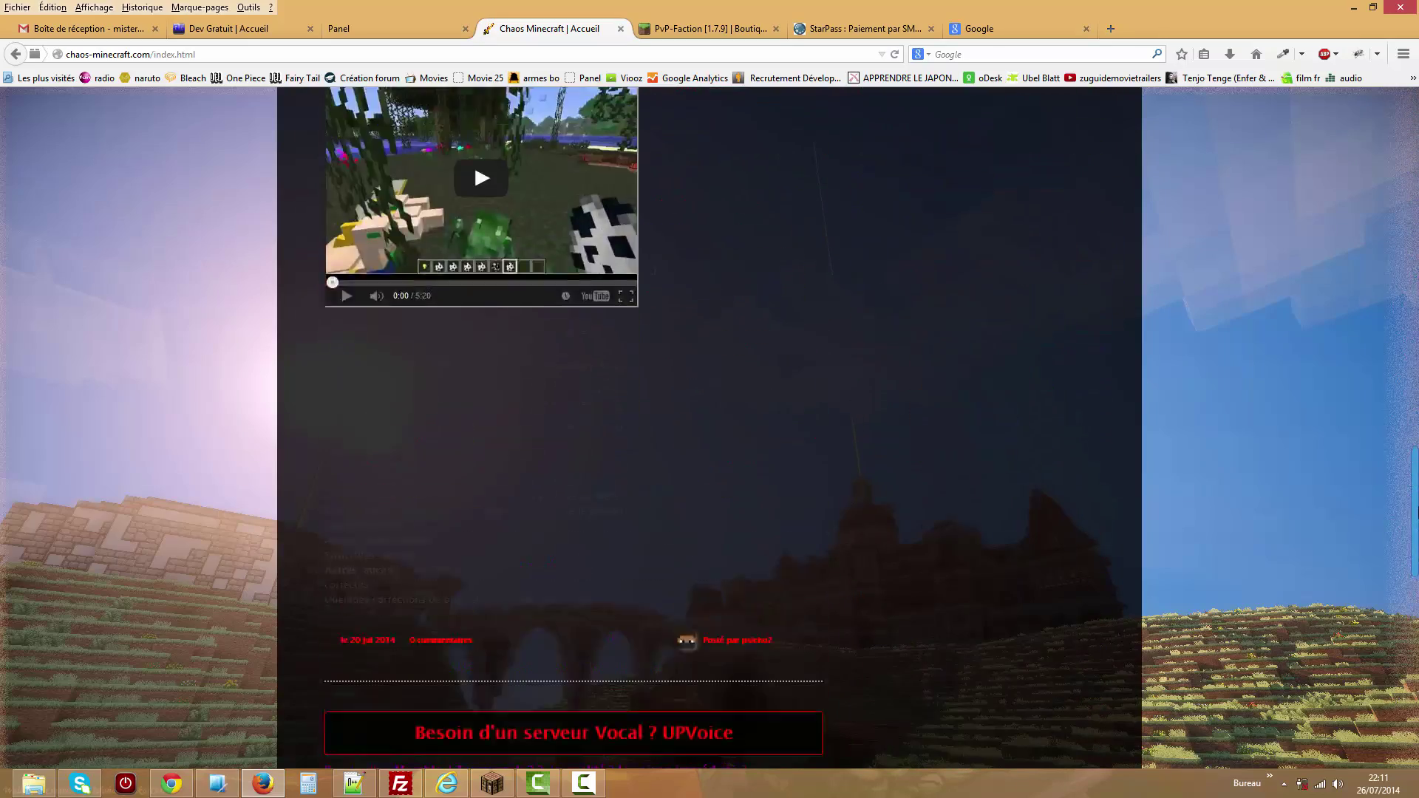
{"action": "left_click_drag", "start_coordinate": [487, 537], "coordinate": [379, 420]}
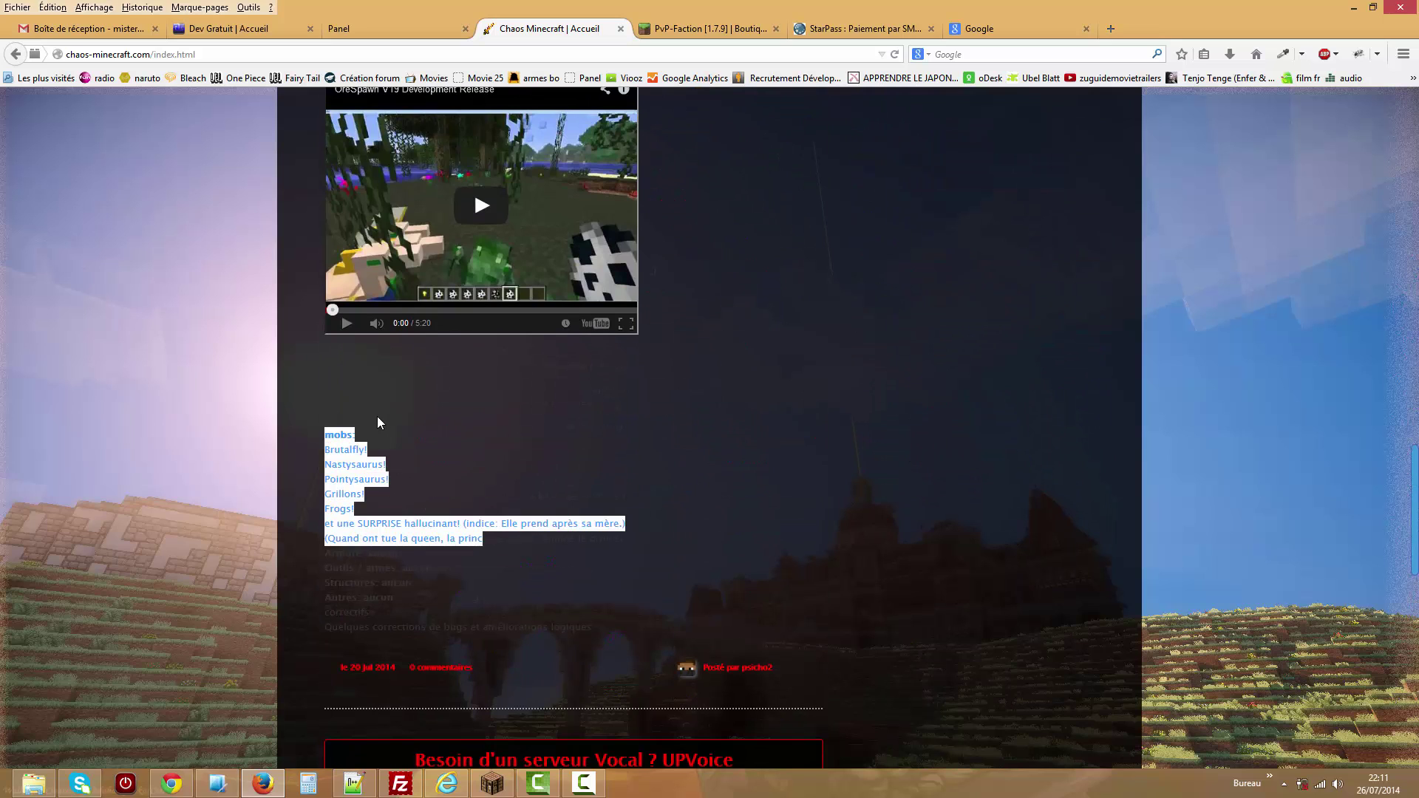
{"action": "left_click", "coordinate": [380, 580]}
{"action": "left_click_drag", "start_coordinate": [380, 579], "coordinate": [503, 570]}
{"action": "left_click", "coordinate": [499, 566]}
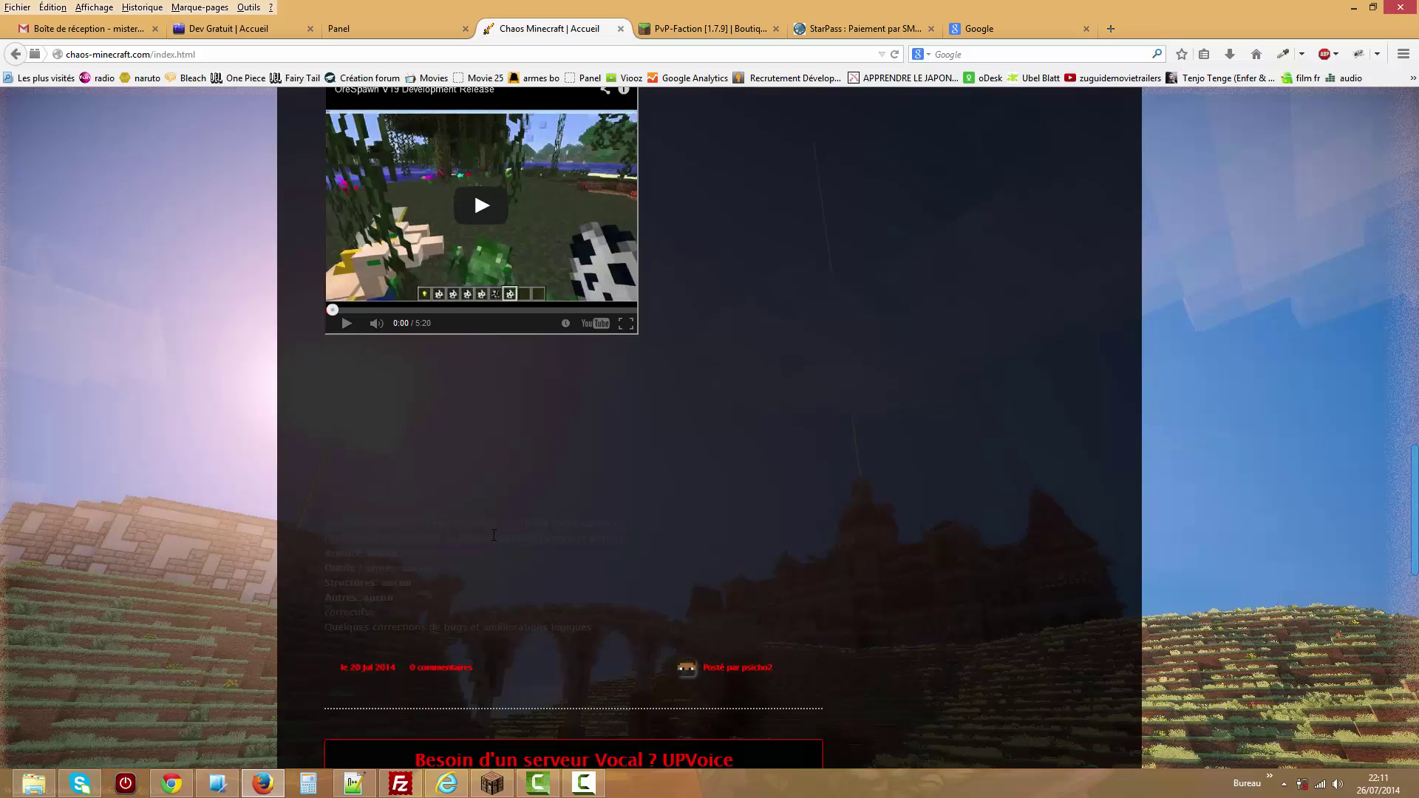
{"action": "left_click_drag", "start_coordinate": [399, 554], "coordinate": [436, 396]}
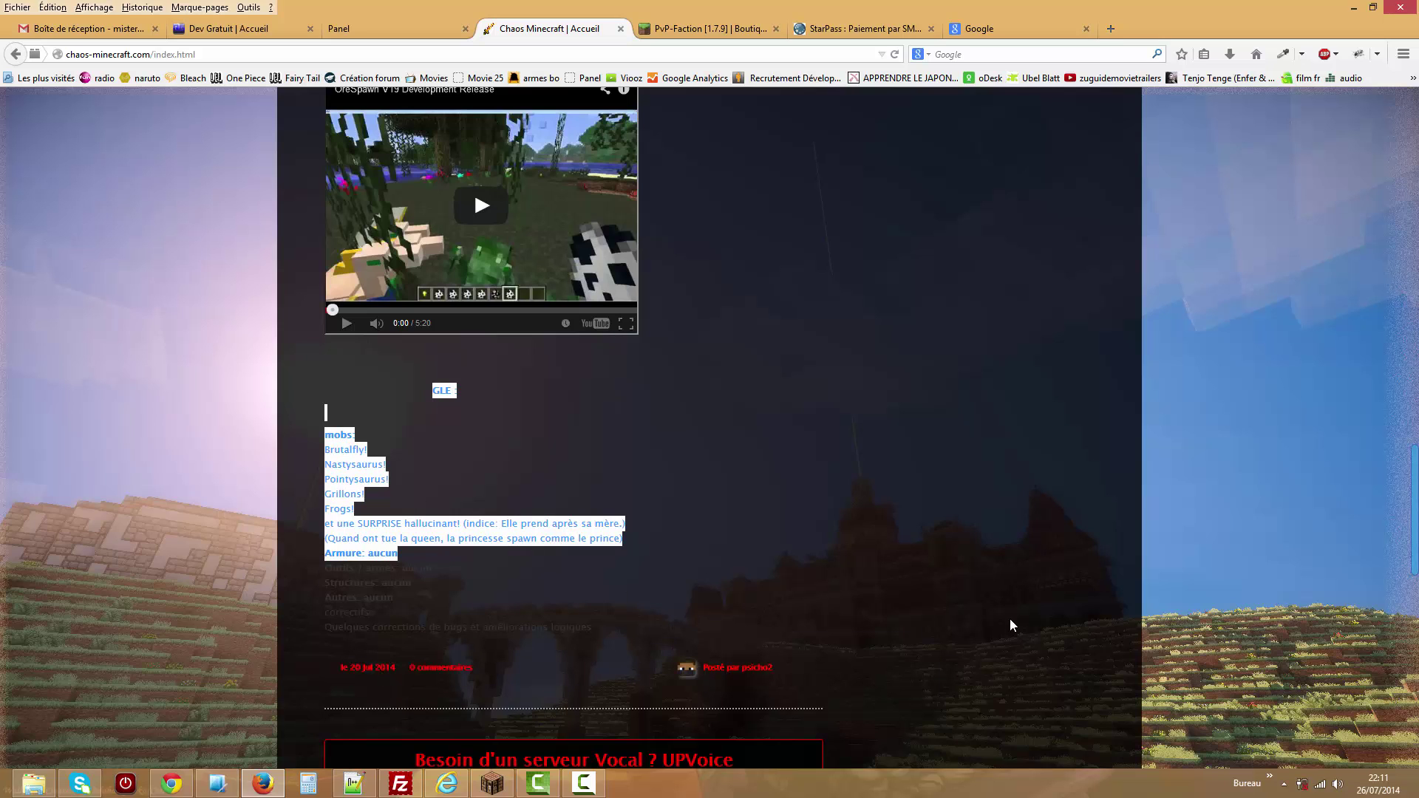
{"action": "left_click_drag", "start_coordinate": [1416, 551], "coordinate": [1416, 190]}
{"action": "left_click_drag", "start_coordinate": [1416, 69], "coordinate": [1416, 126]}
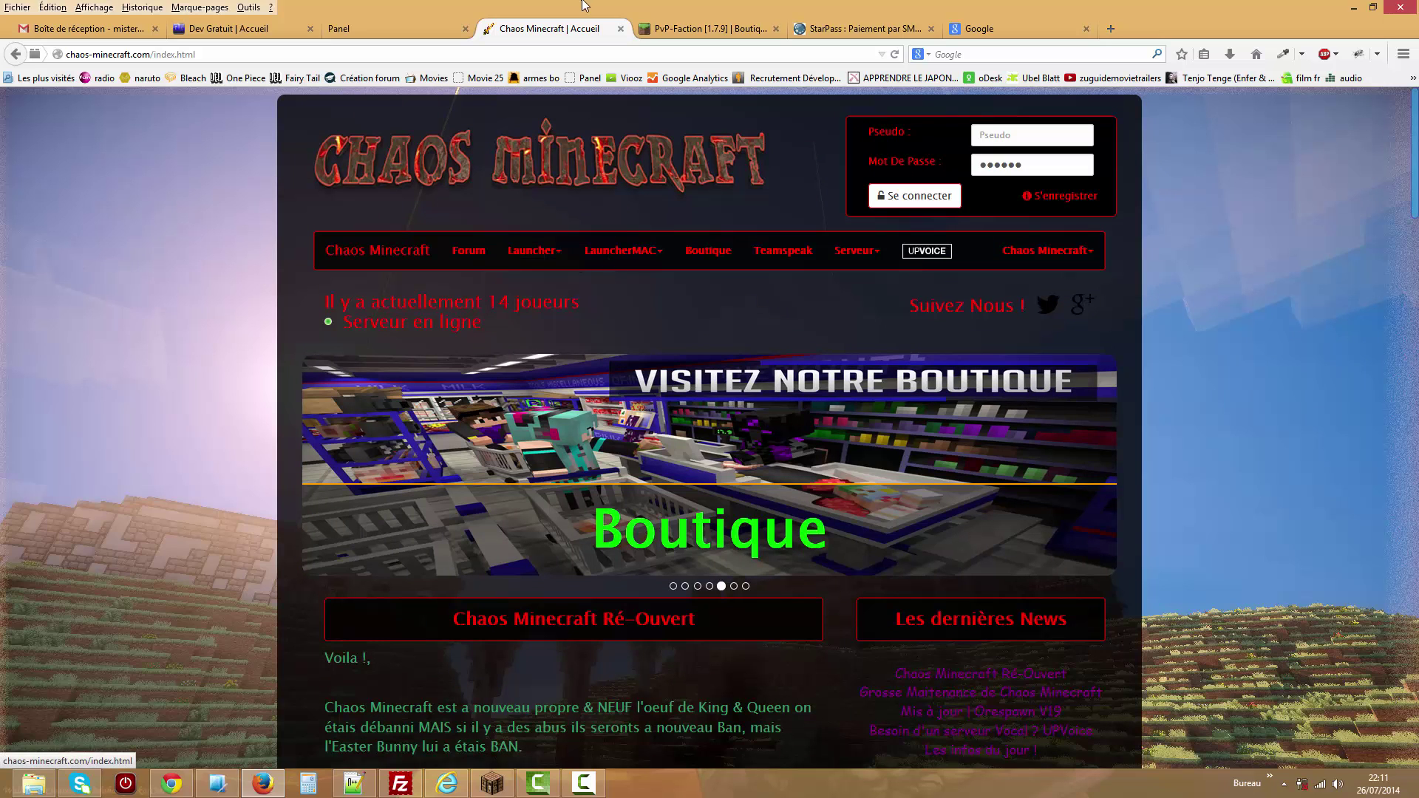
Inspect the Dumbo background, menu border and article comments (#306496) colour values.
{"action": "left_click", "coordinate": [415, 24]}
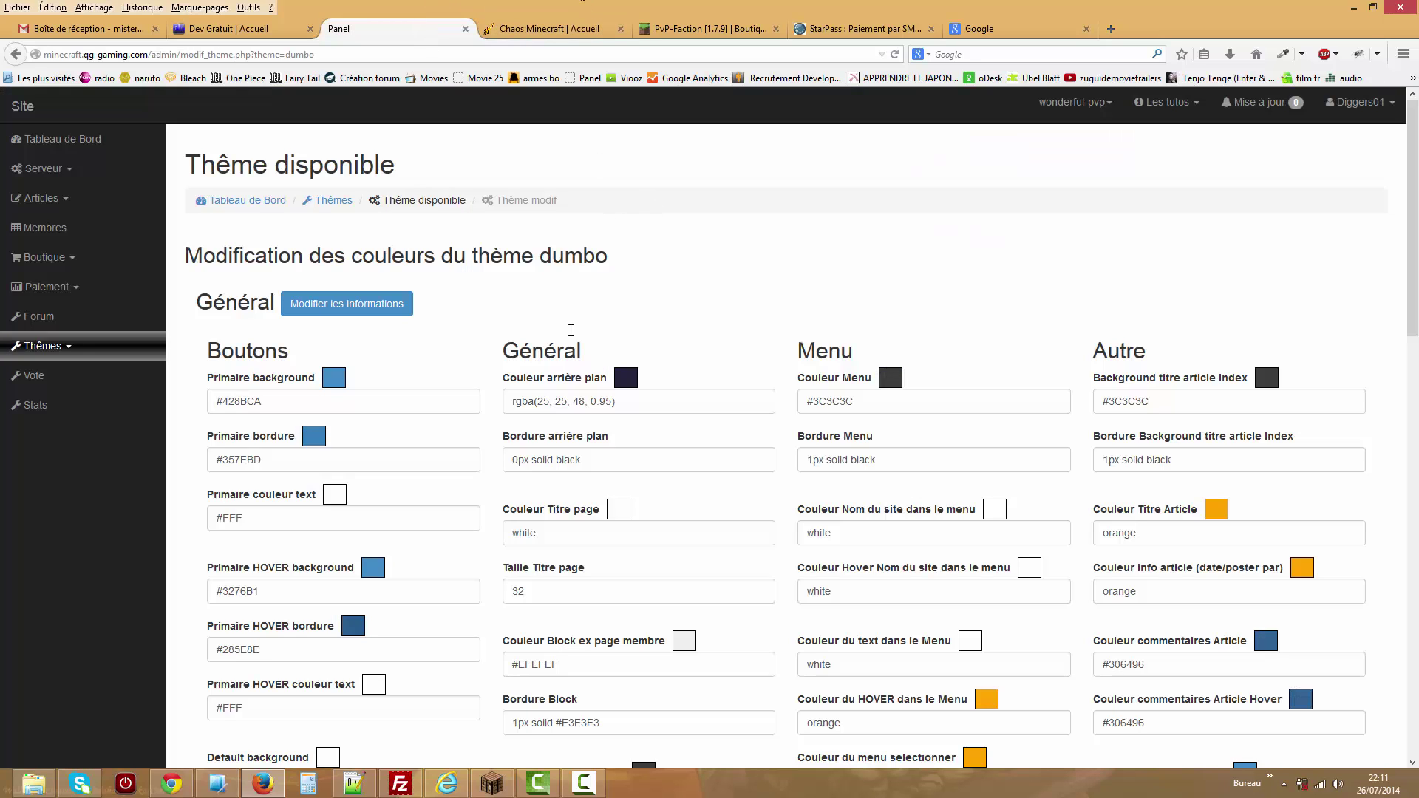
{"action": "scroll", "coordinate": [1392, 229], "scroll_direction": "down", "scroll_amount": 5}
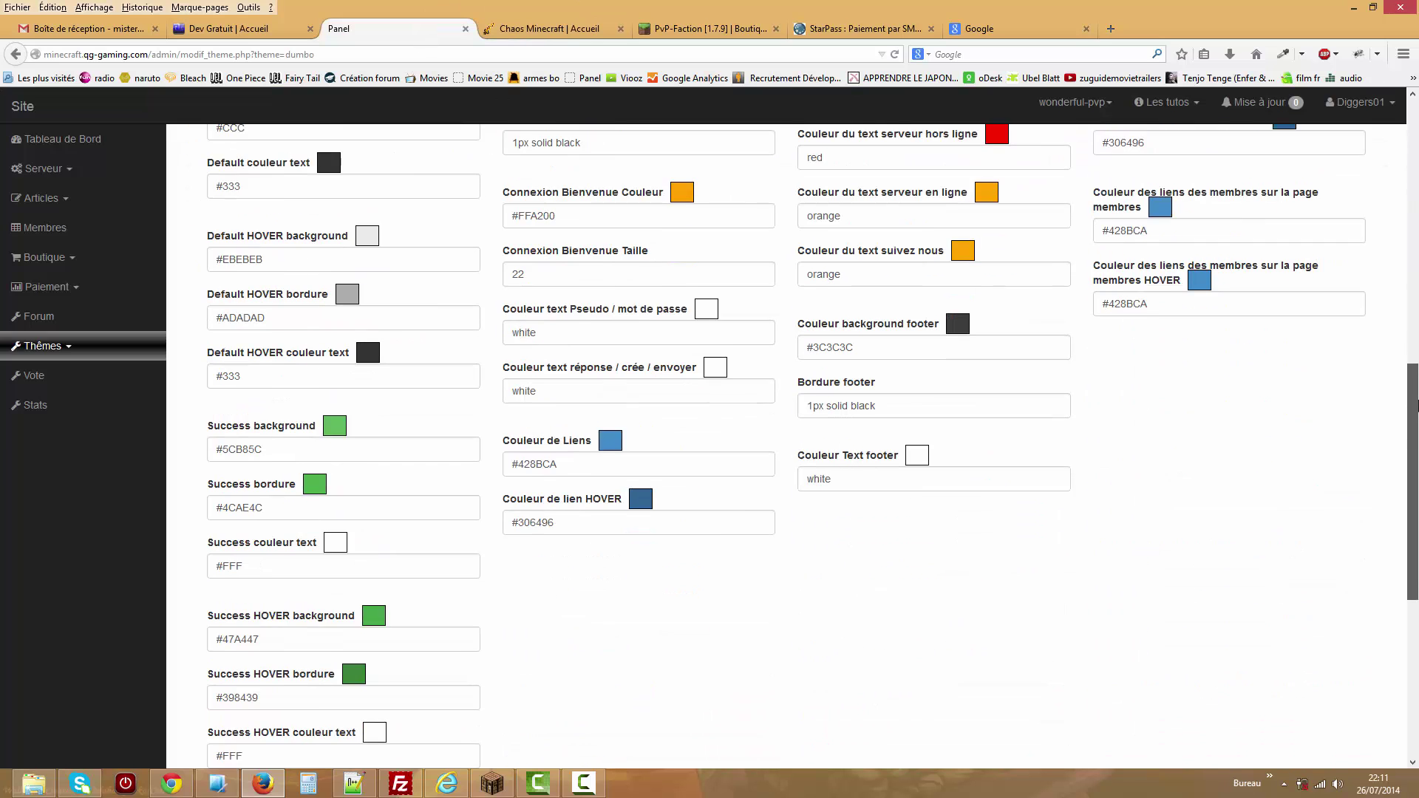
{"action": "scroll", "coordinate": [1393, 229], "scroll_direction": "up", "scroll_amount": 5}
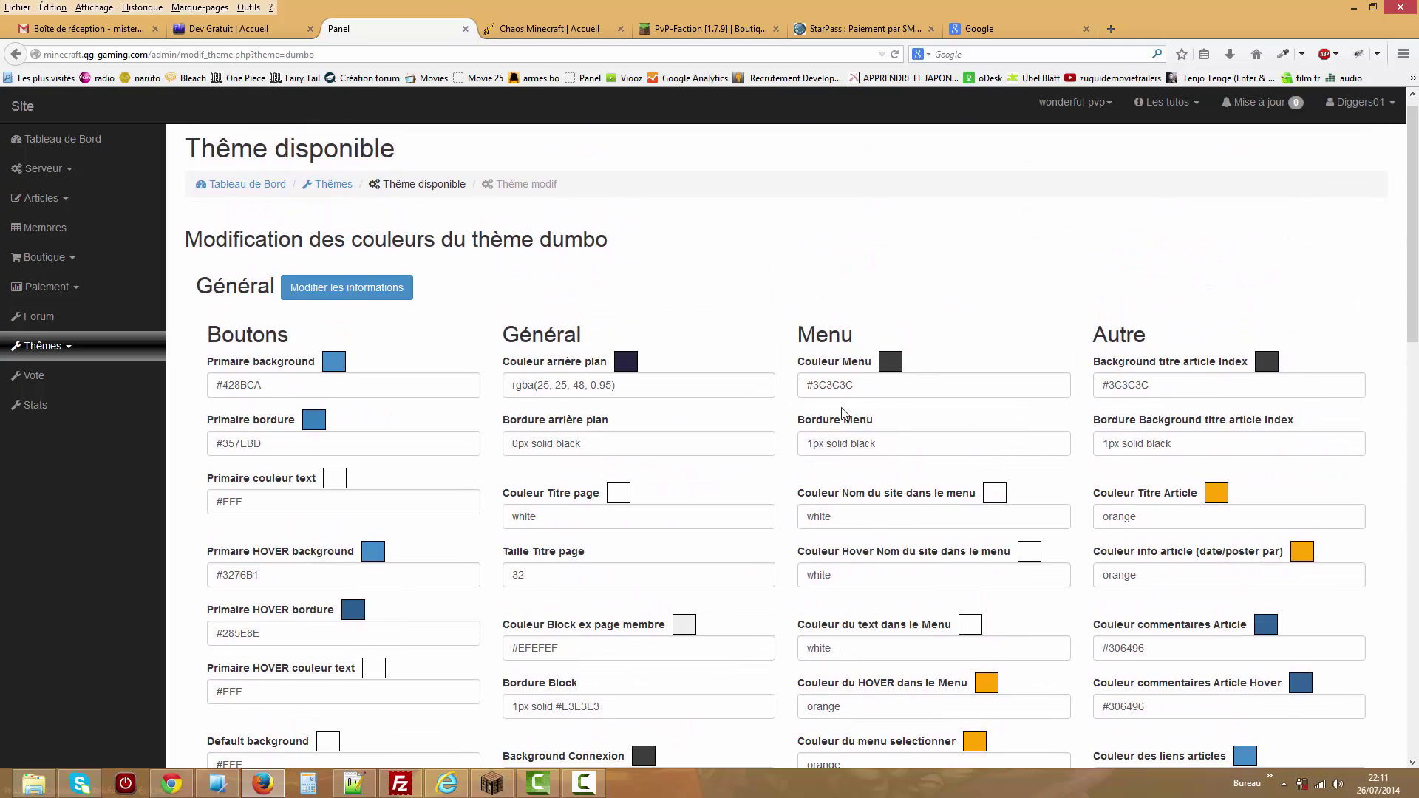
{"action": "left_click", "coordinate": [538, 520]}
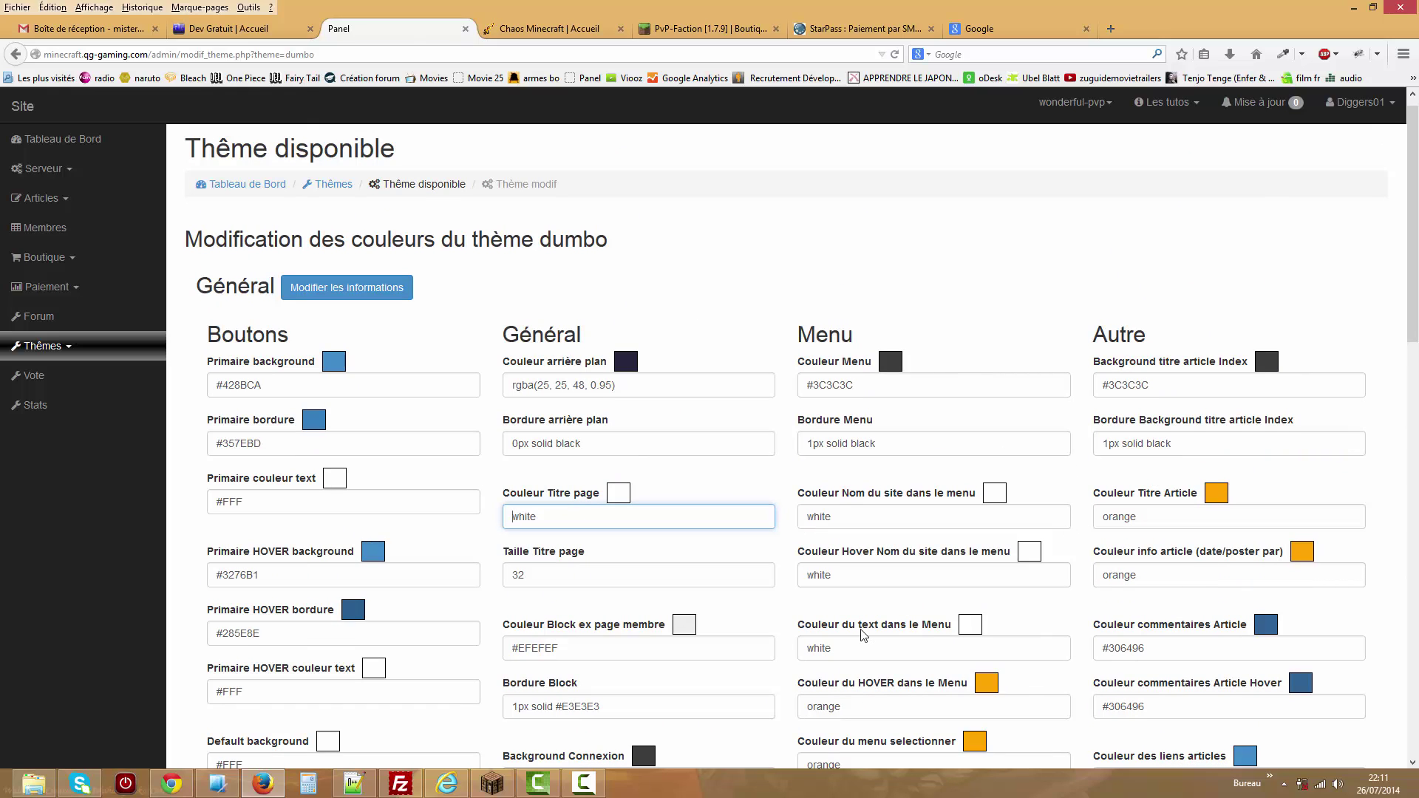
{"action": "left_click_drag", "start_coordinate": [258, 693], "coordinate": [206, 693]}
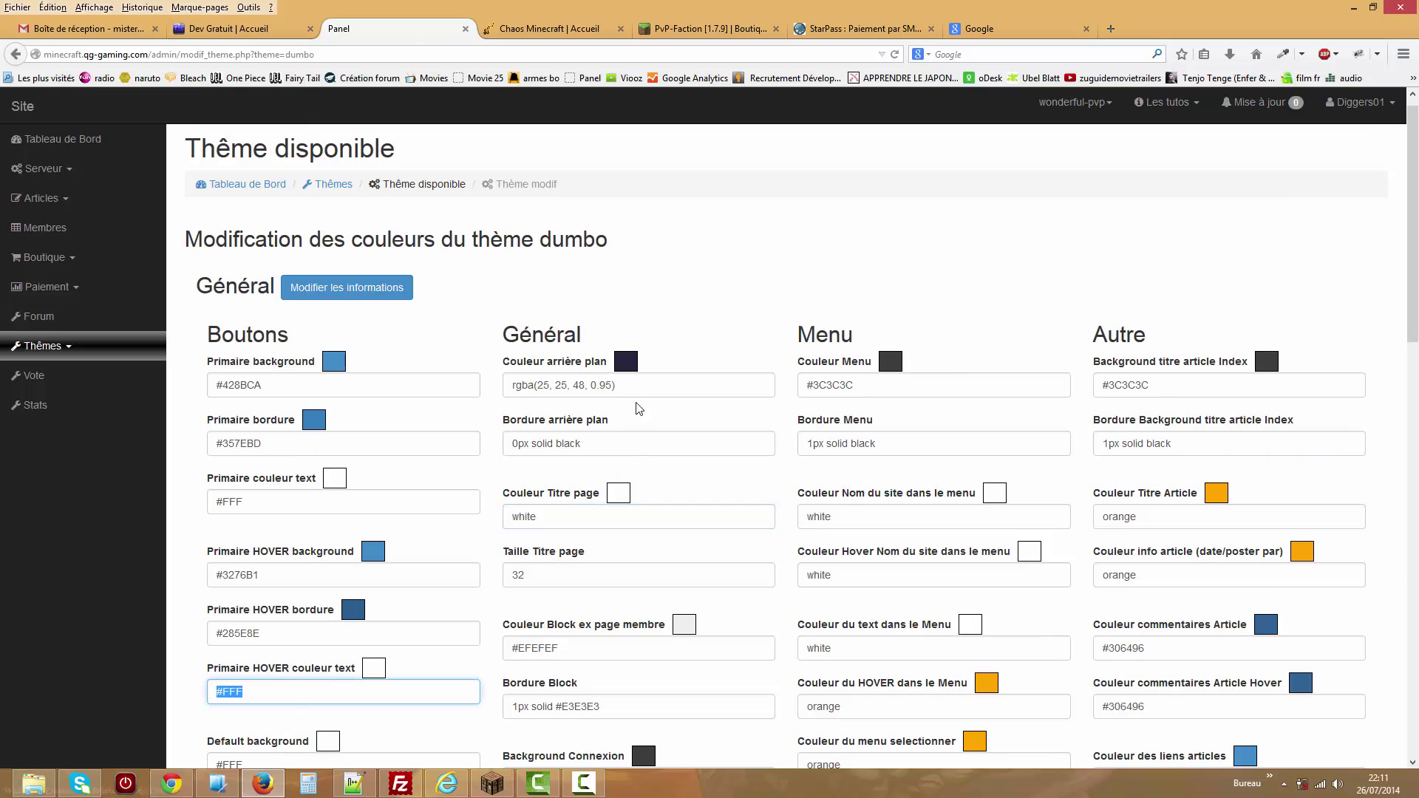
{"action": "left_click_drag", "start_coordinate": [632, 389], "coordinate": [515, 390]}
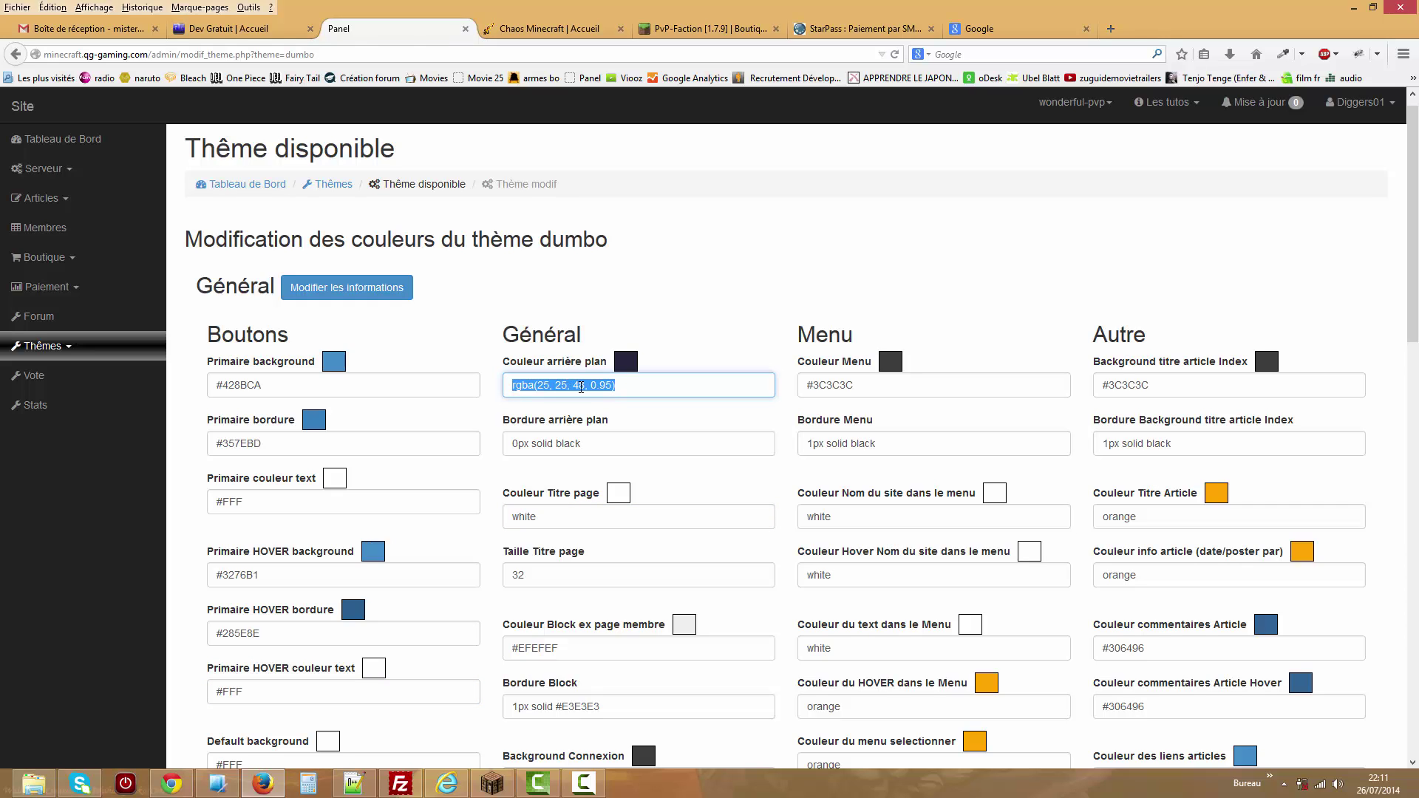
{"action": "left_click", "coordinate": [614, 386]}
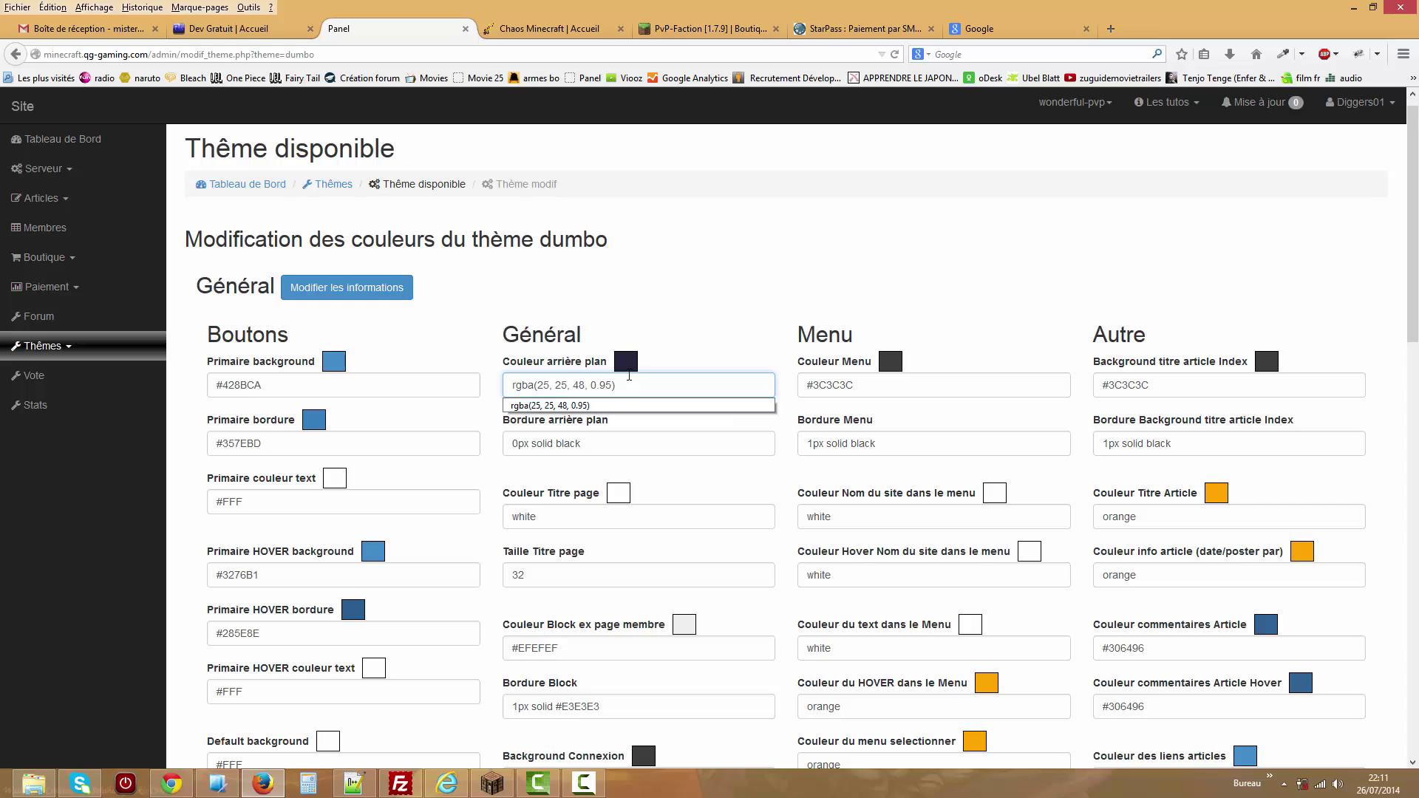
{"action": "left_click", "coordinate": [676, 280]}
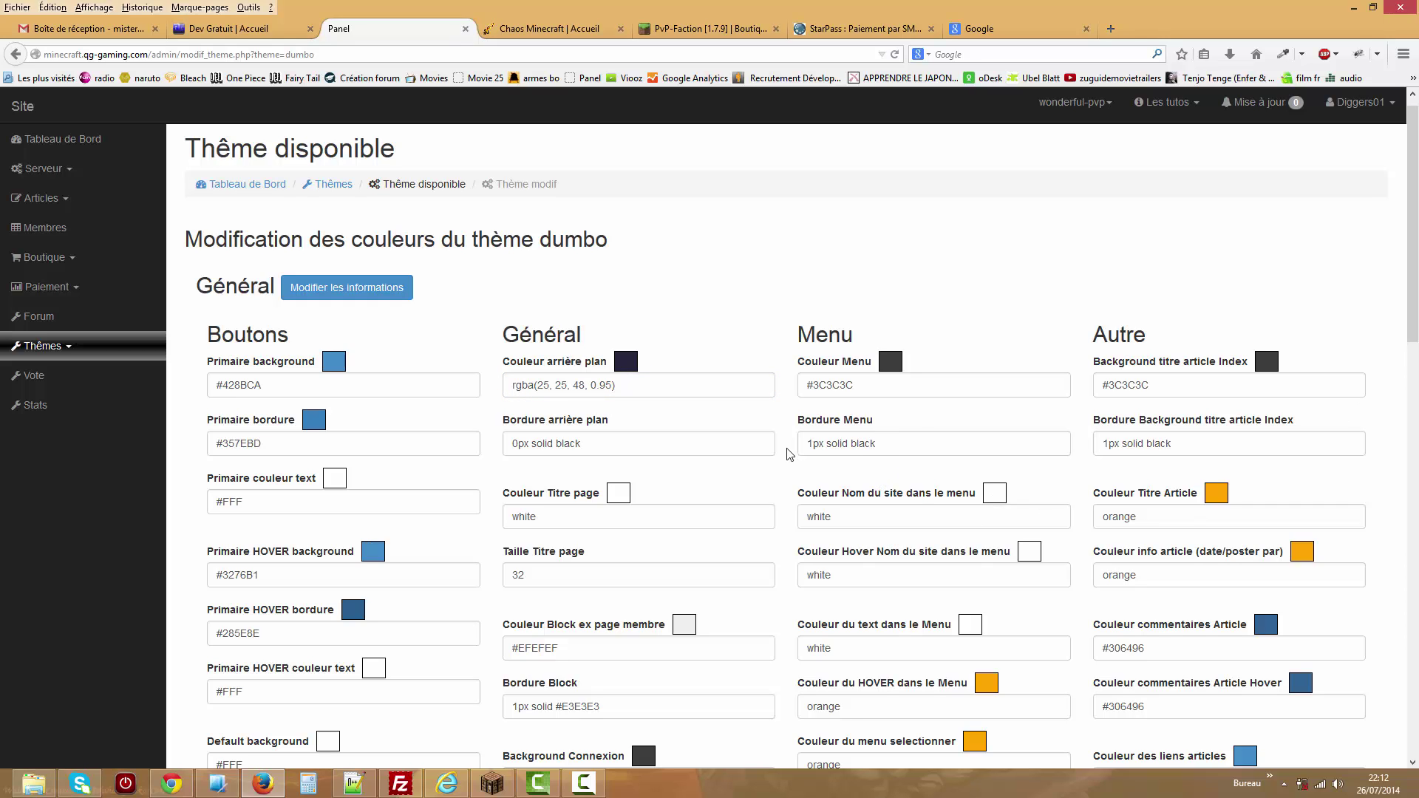
{"action": "left_click", "coordinate": [866, 442]}
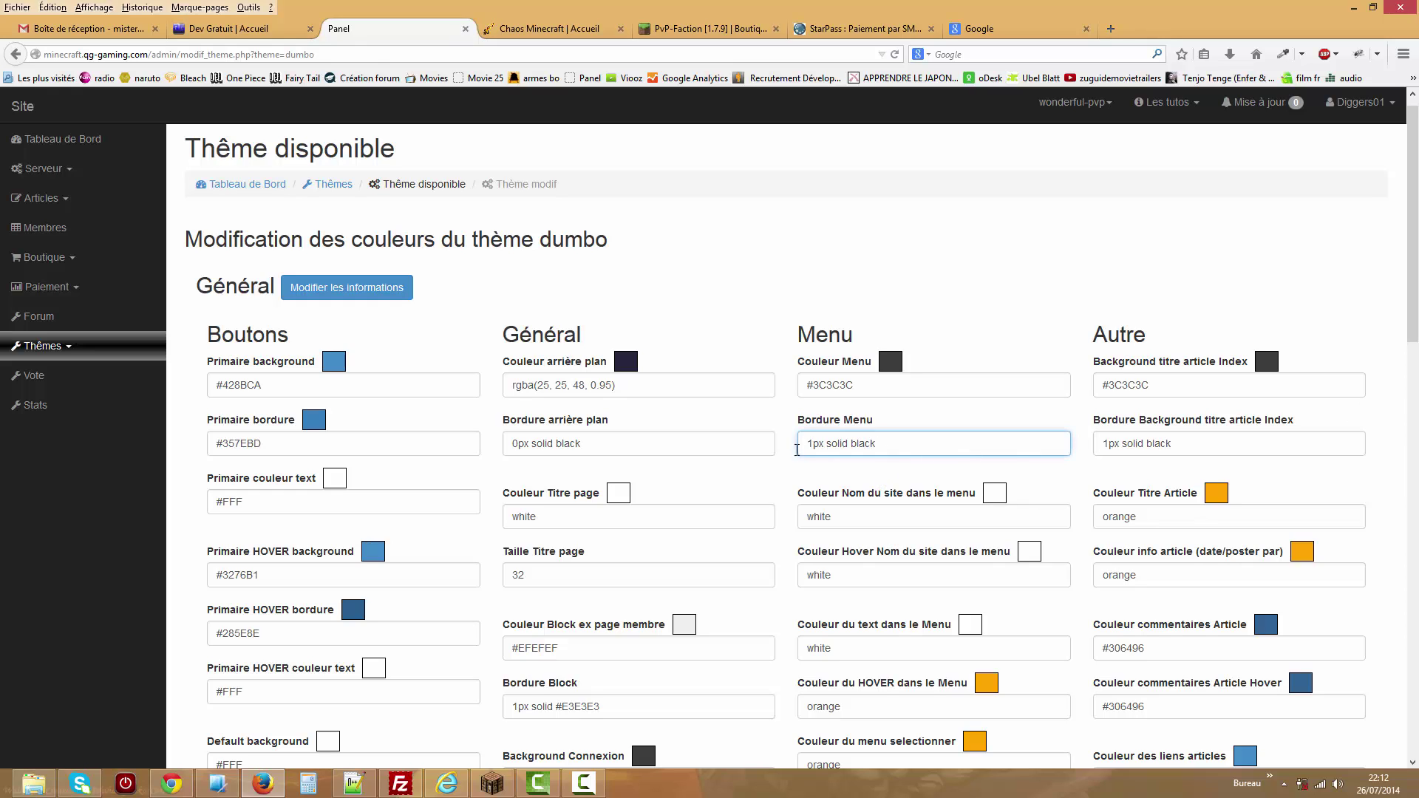
{"action": "left_click_drag", "start_coordinate": [591, 444], "coordinate": [573, 470]}
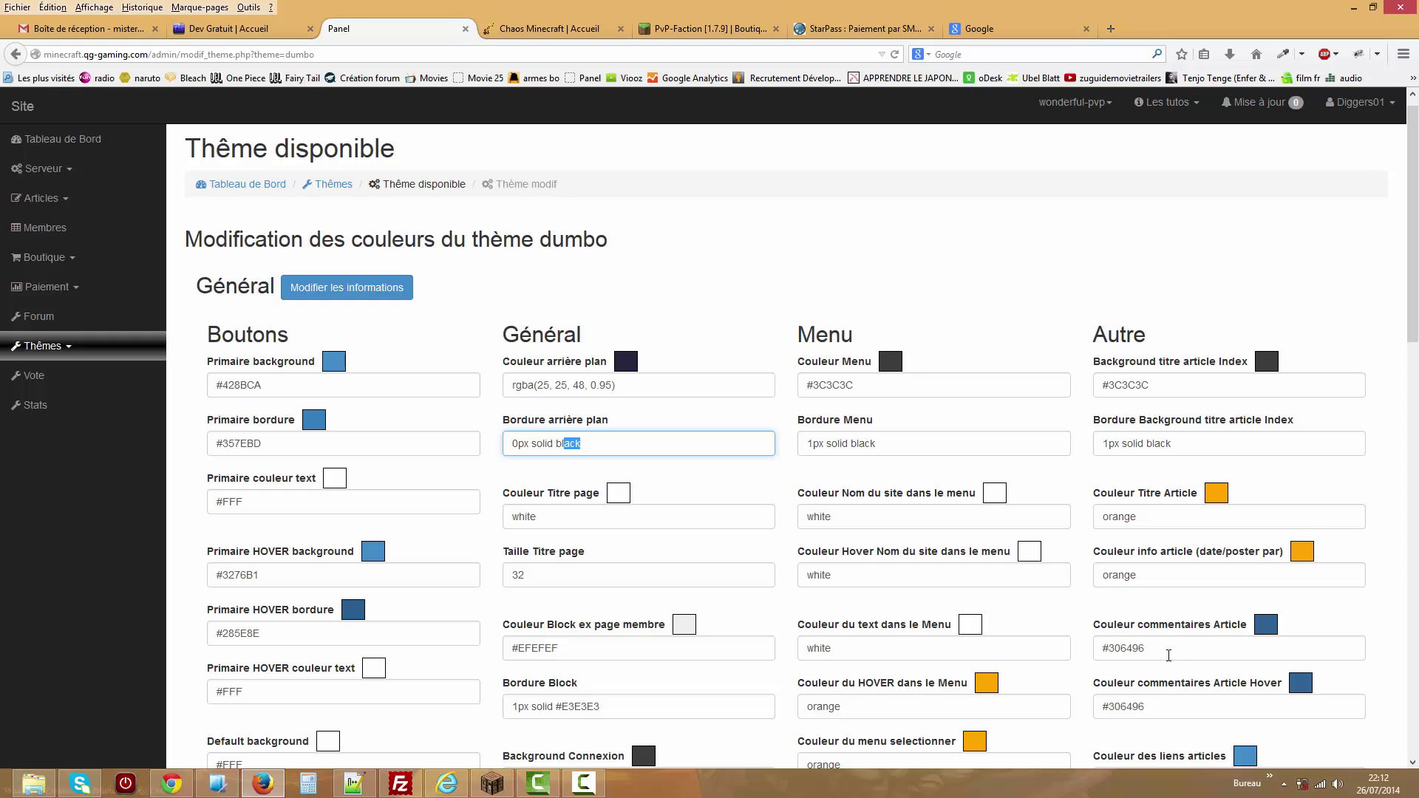
{"action": "triple_click", "coordinate": [1161, 655]}
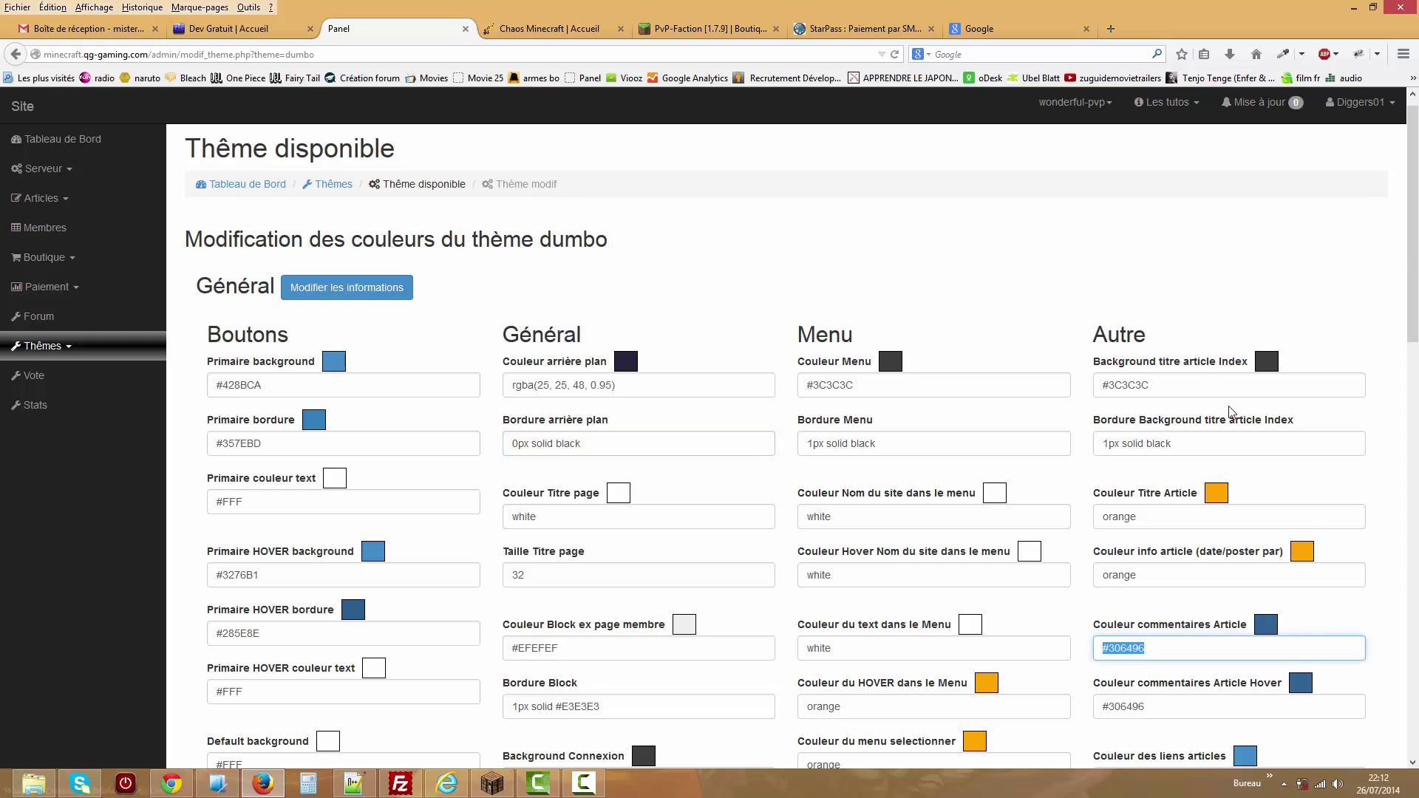
{"action": "scroll", "coordinate": [1414, 235], "scroll_direction": "up", "scroll_amount": 1}
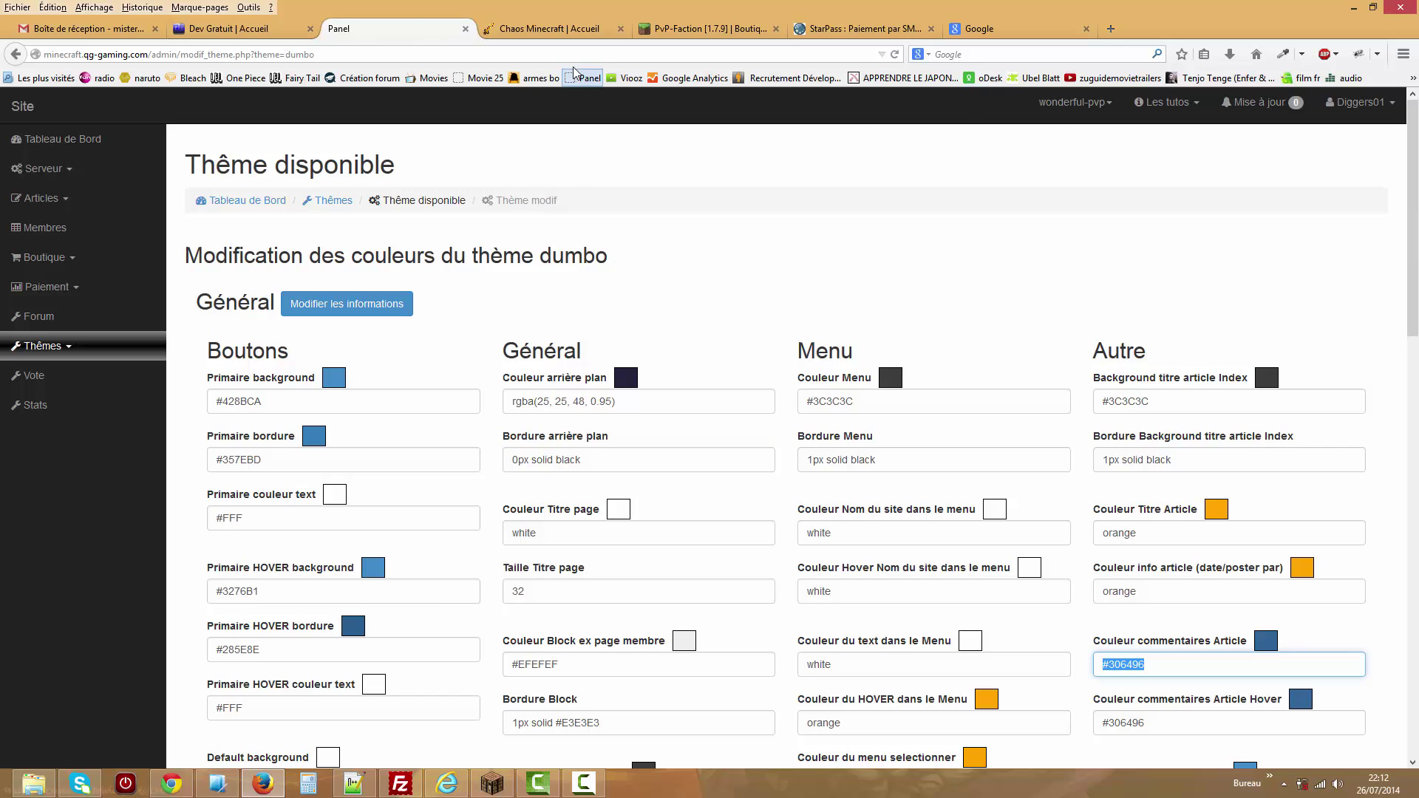
Look at the PvP-Faction shop page and the Chaos Minecraft Mac launcher download.
{"action": "left_click", "coordinate": [578, 32]}
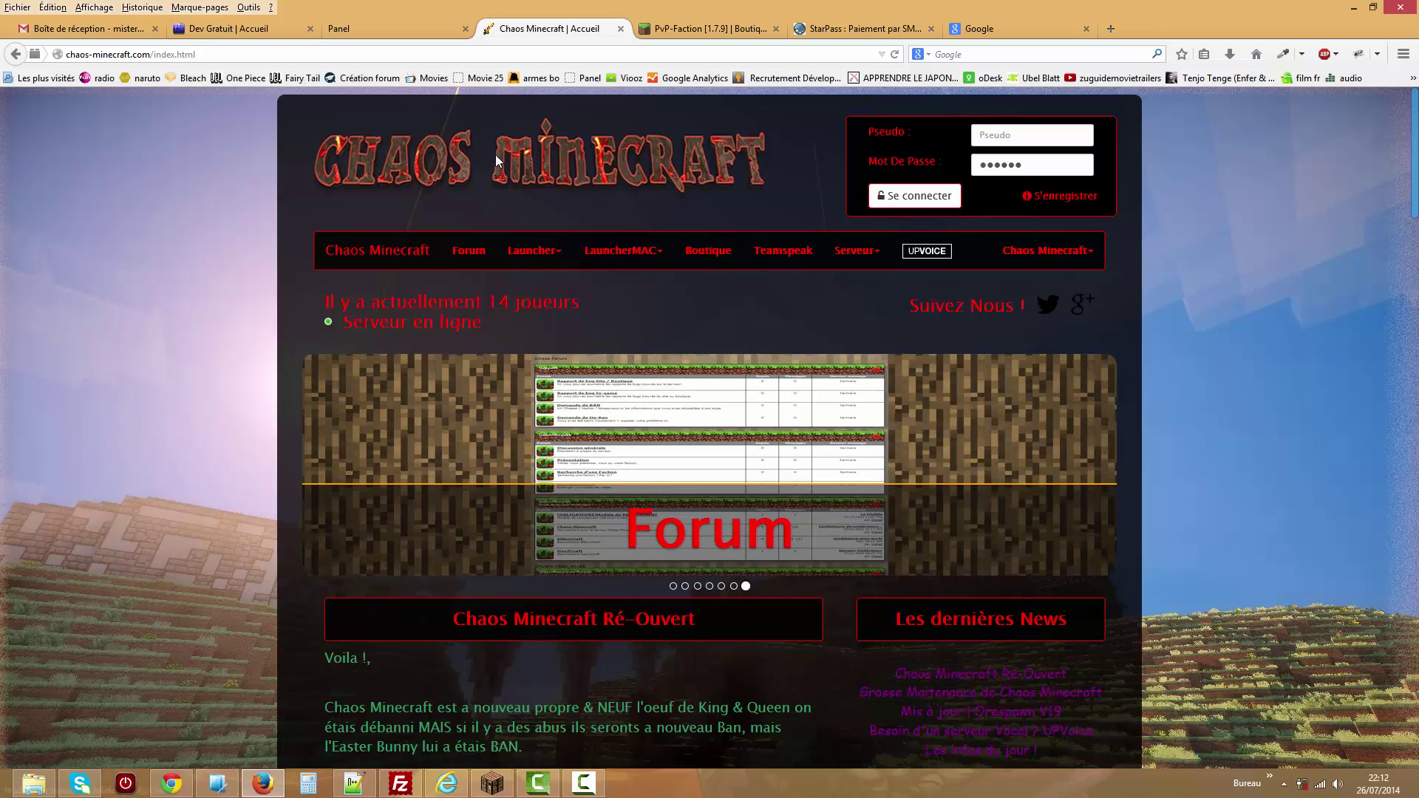
{"action": "left_click", "coordinate": [714, 30]}
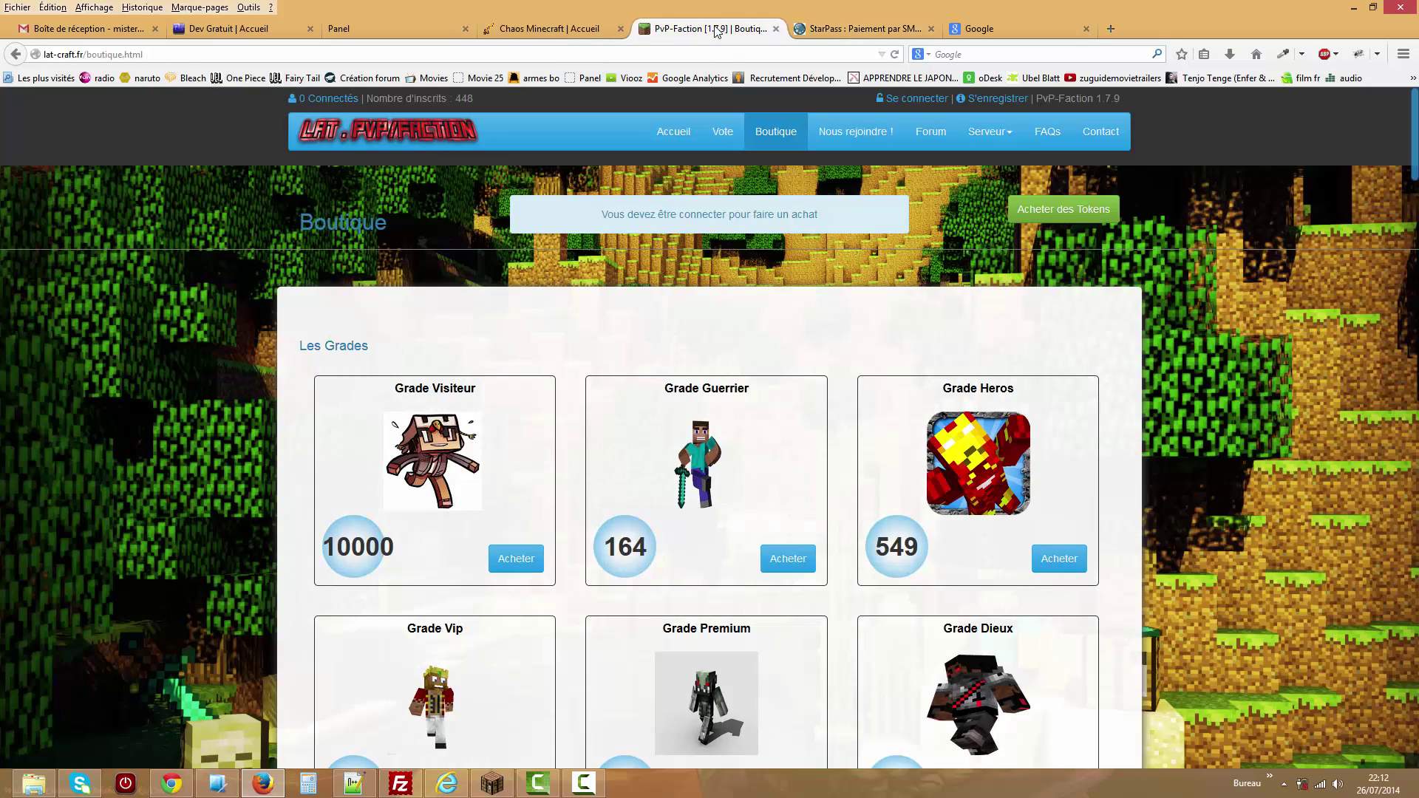
{"action": "left_click_drag", "start_coordinate": [1415, 122], "coordinate": [1381, 91]}
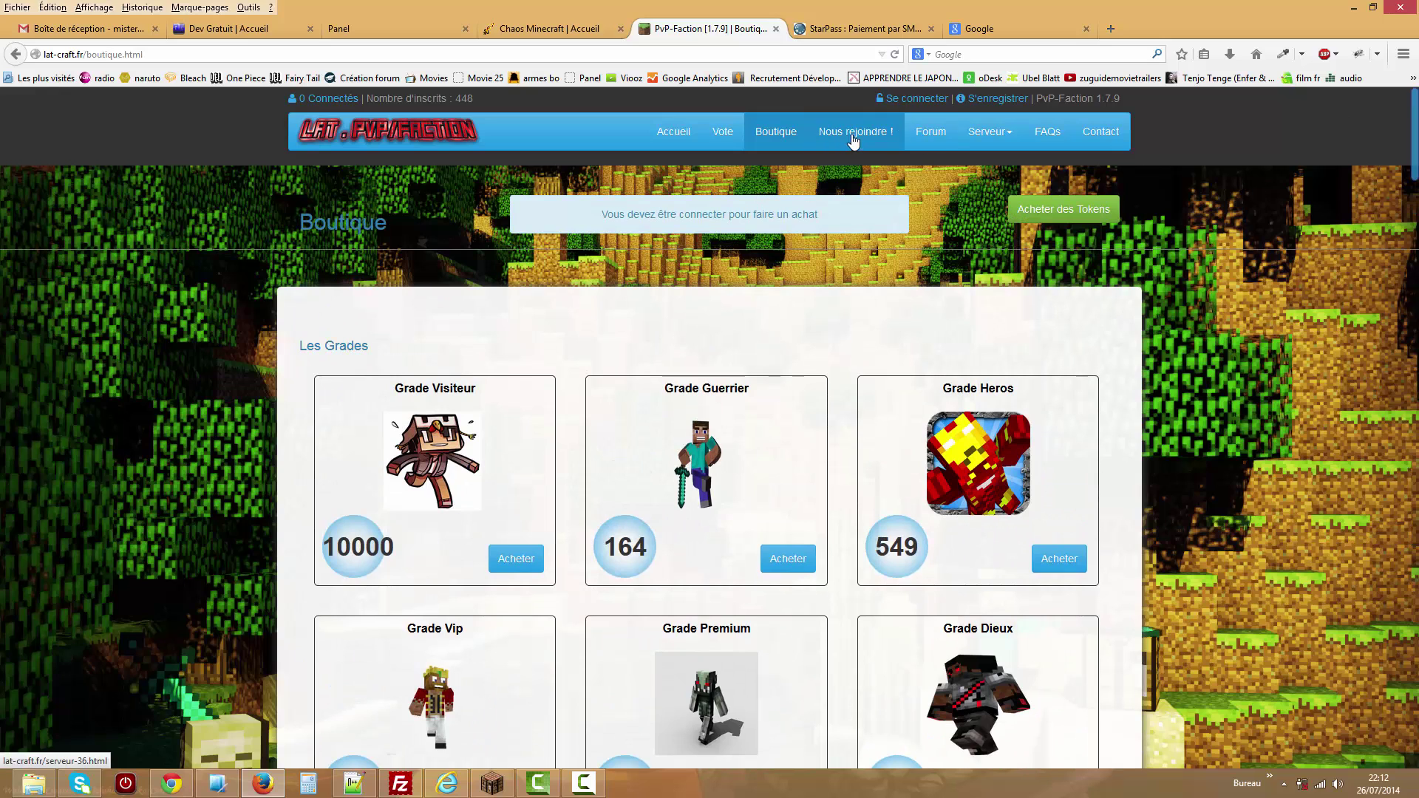
{"action": "left_click", "coordinate": [573, 31]}
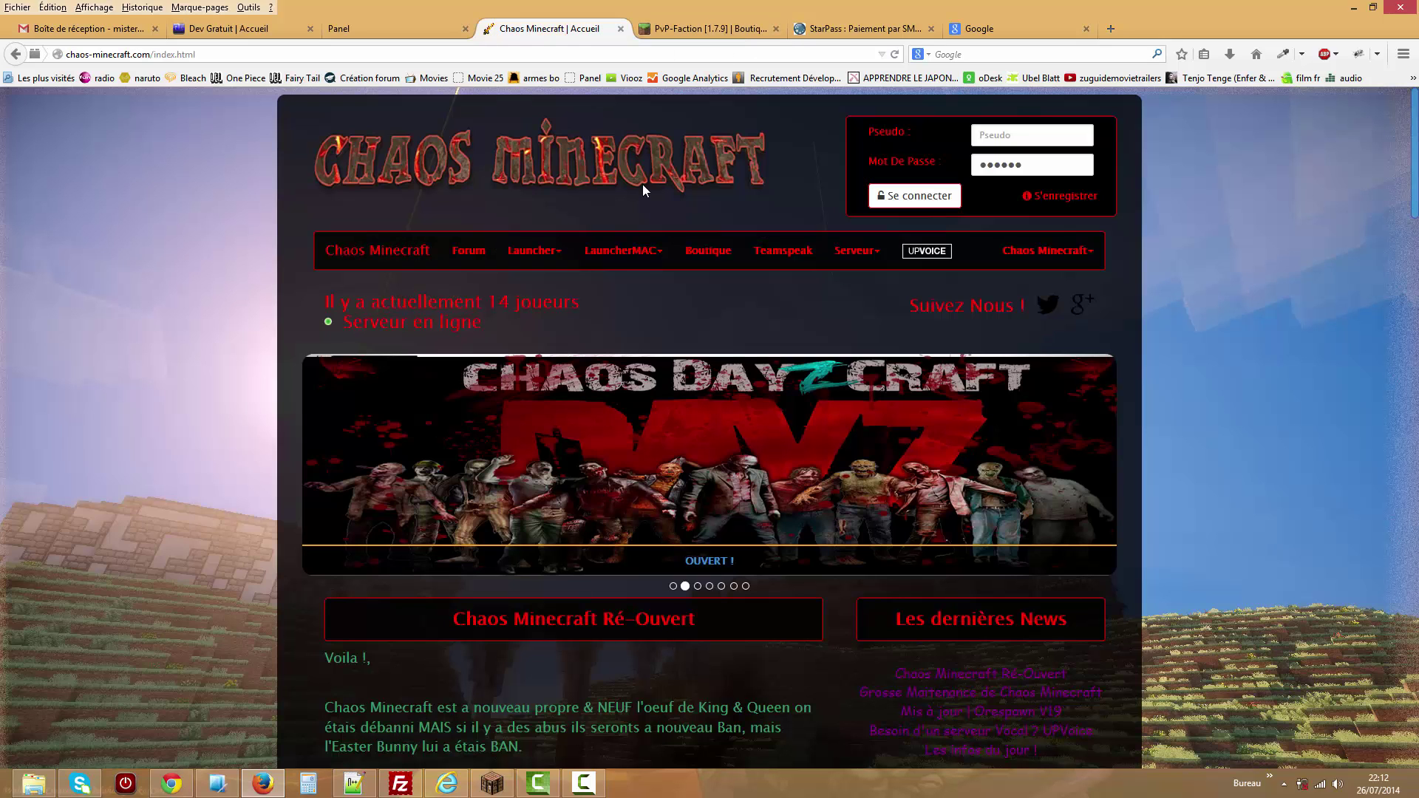
{"action": "left_click", "coordinate": [633, 251]}
{"action": "left_click", "coordinate": [628, 282]}
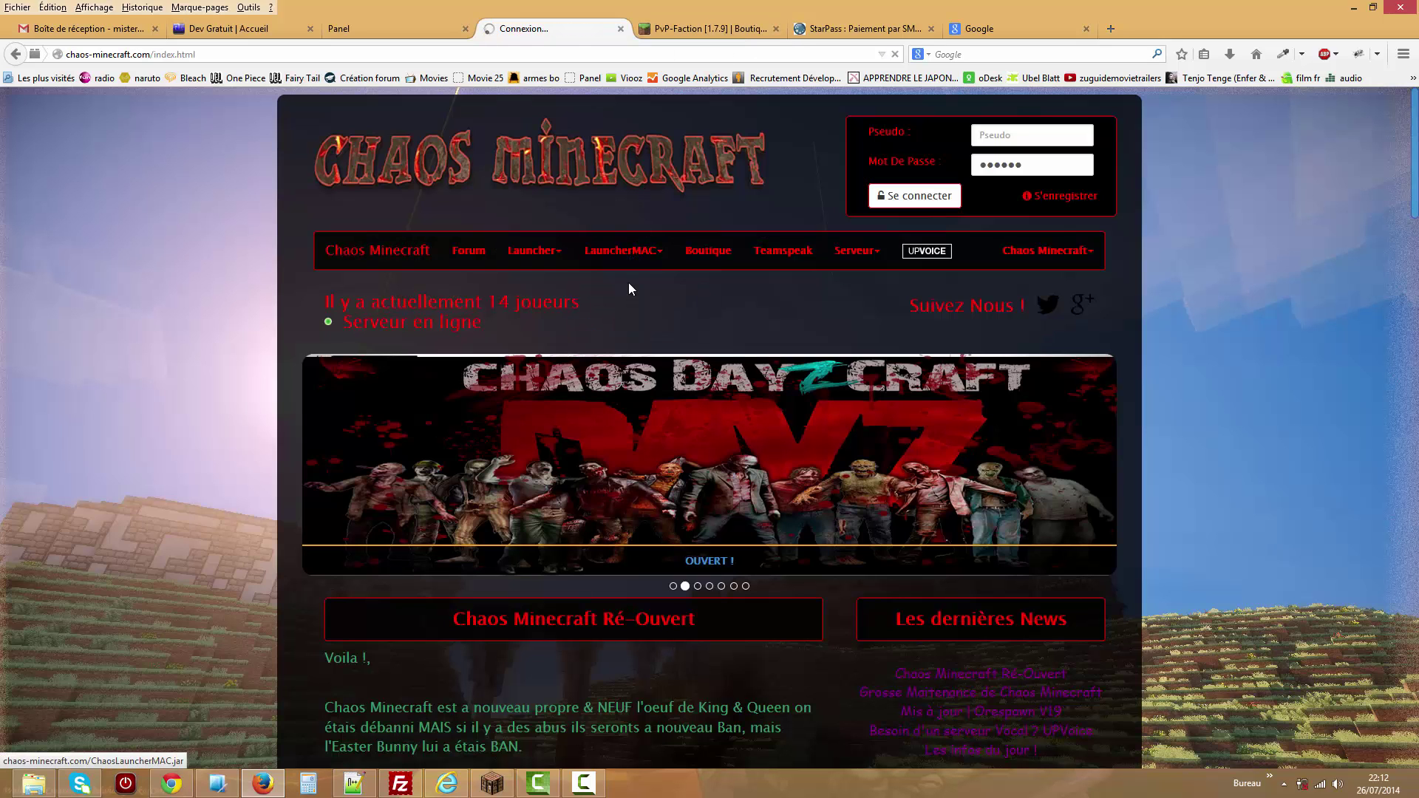
{"action": "left_click", "coordinate": [637, 256]}
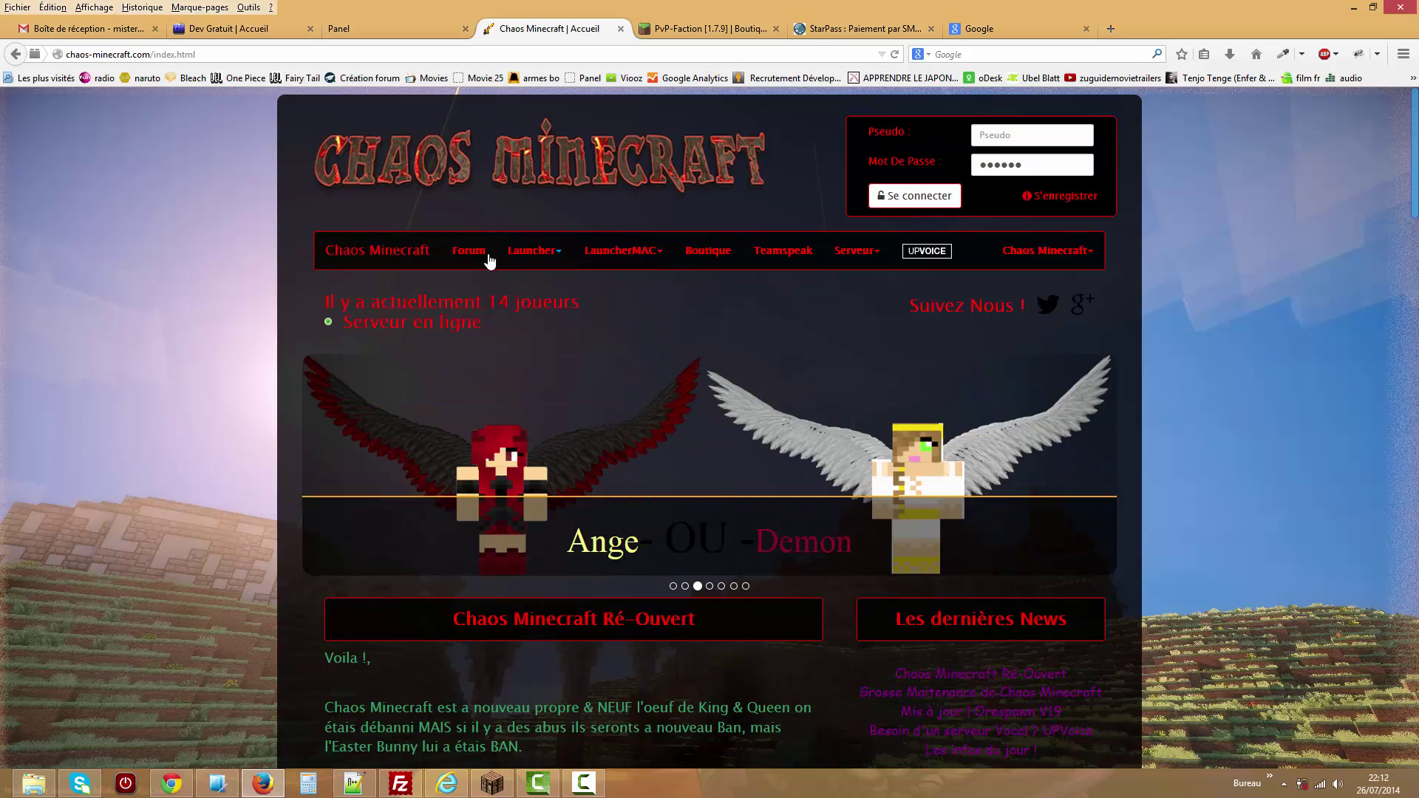
Visit the Chaos Forum registration, TeamSpeak, UpVoice and DayZCraft pages, then return to the admin.
{"action": "left_click", "coordinate": [469, 252]}
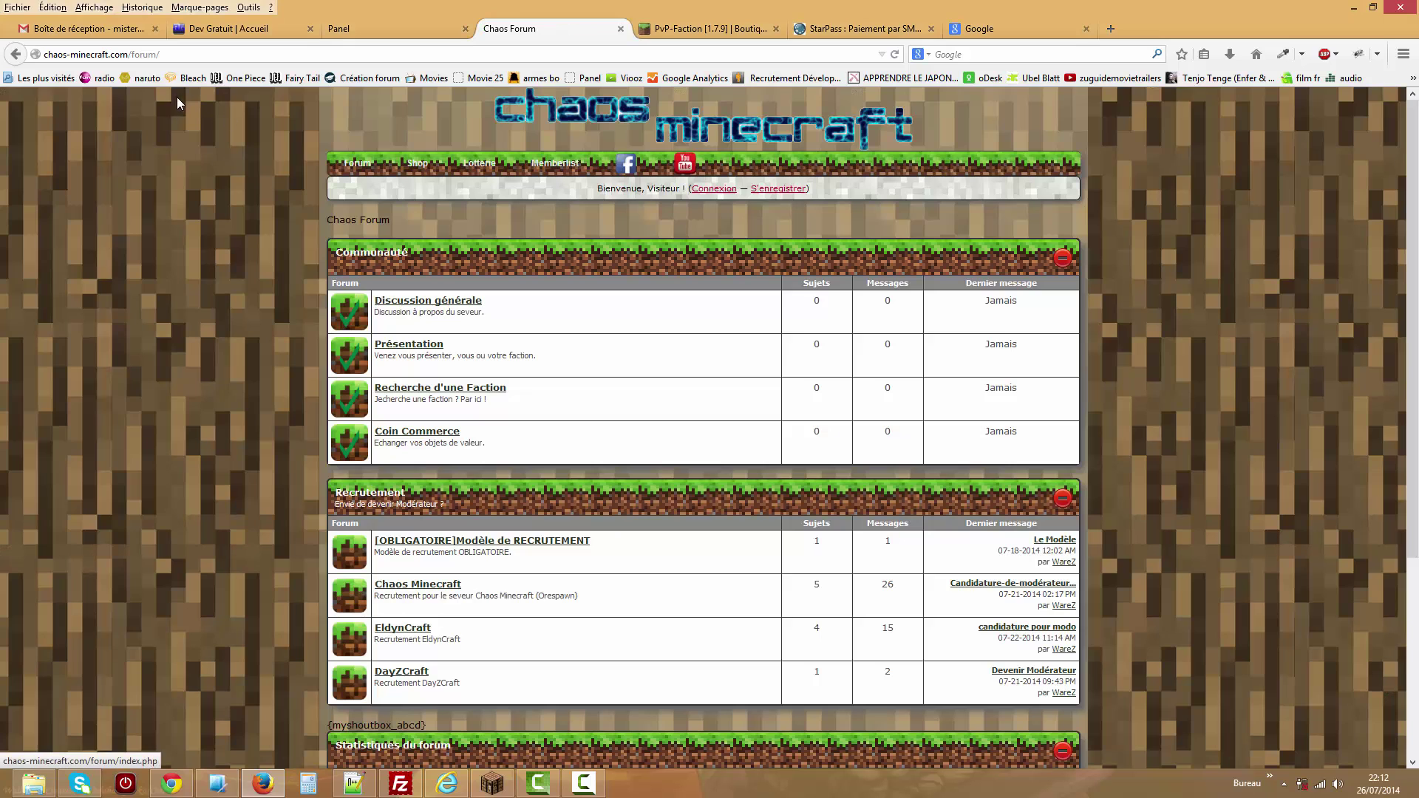
{"action": "left_click", "coordinate": [779, 189]}
{"action": "key", "text": "alt+Left"}
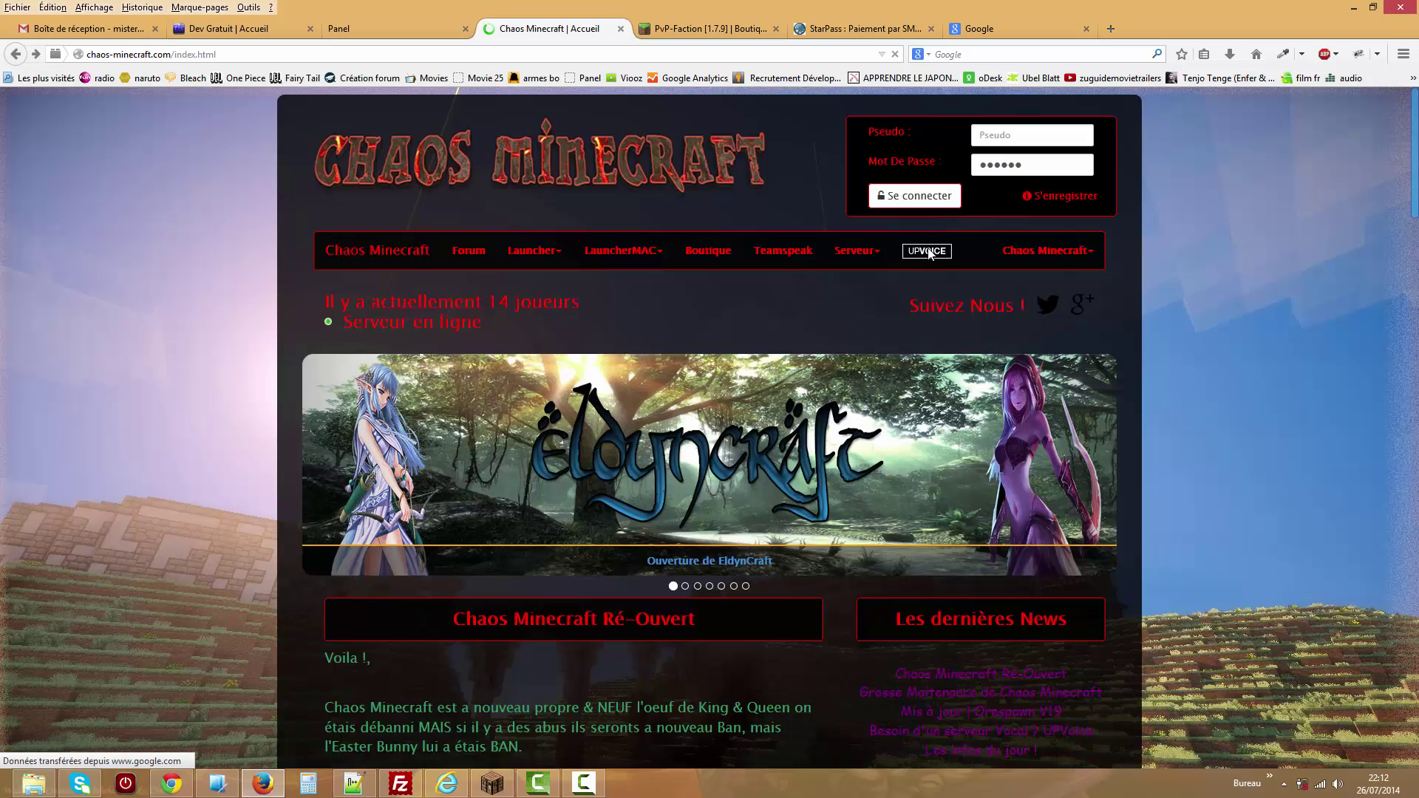
{"action": "left_click", "coordinate": [771, 255]}
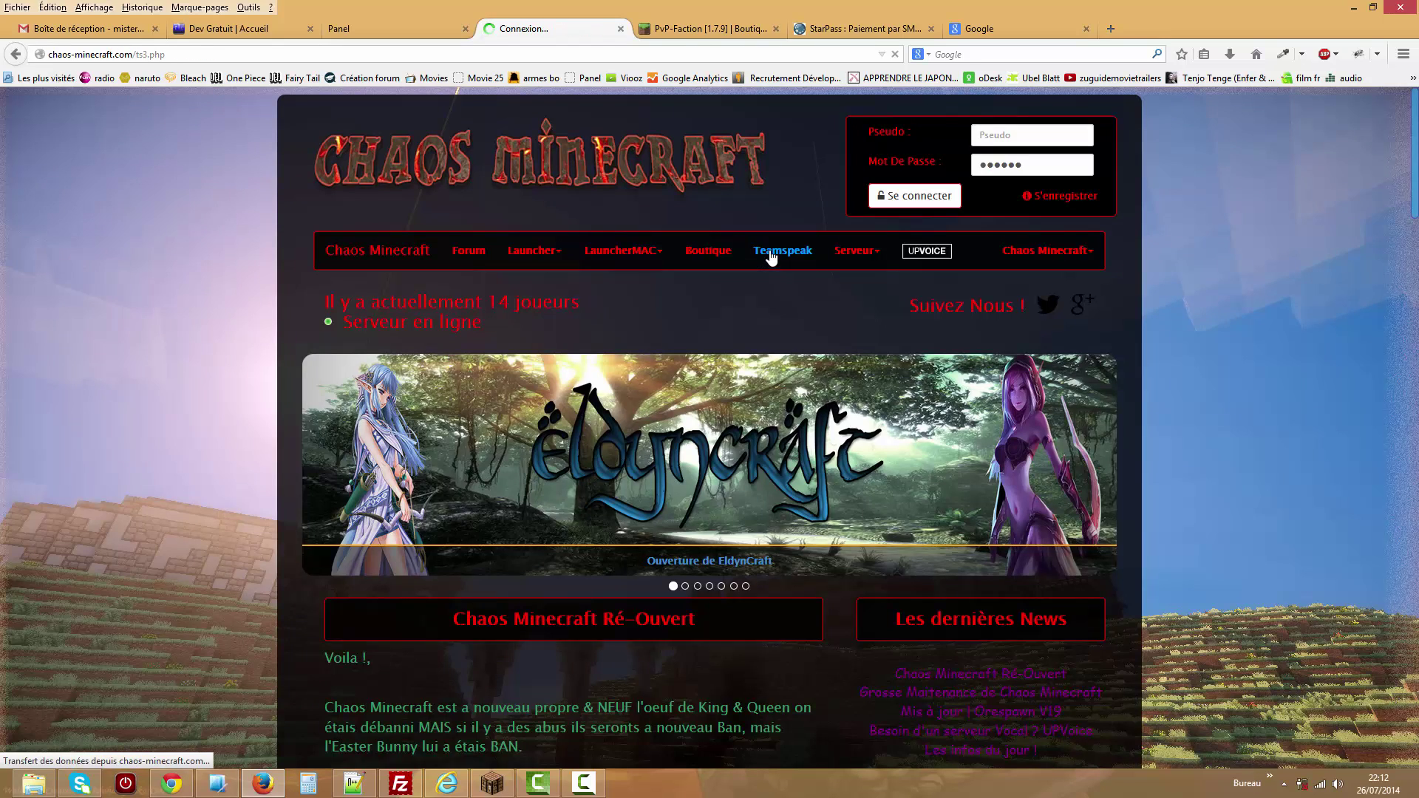
{"action": "left_click", "coordinate": [15, 53]}
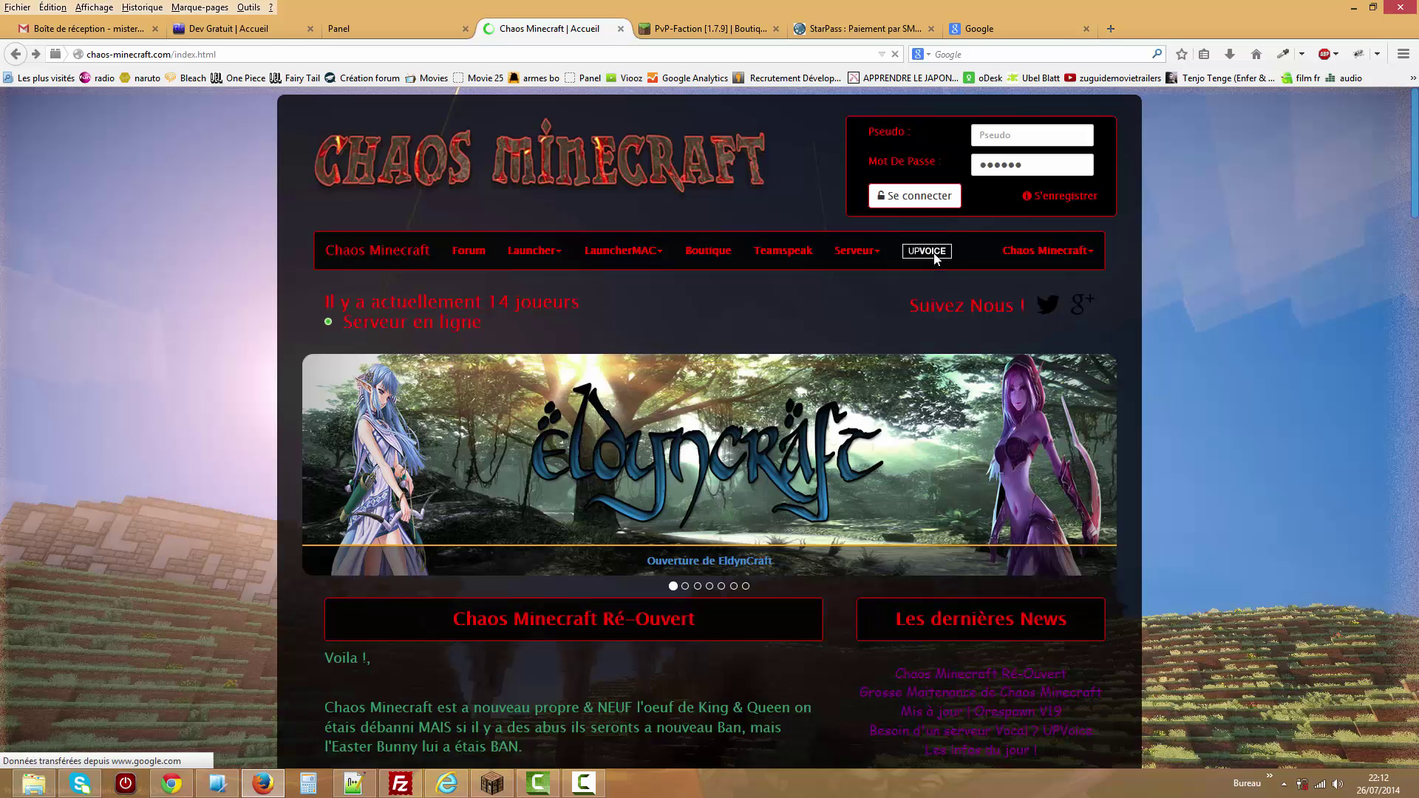
{"action": "left_click", "coordinate": [933, 252]}
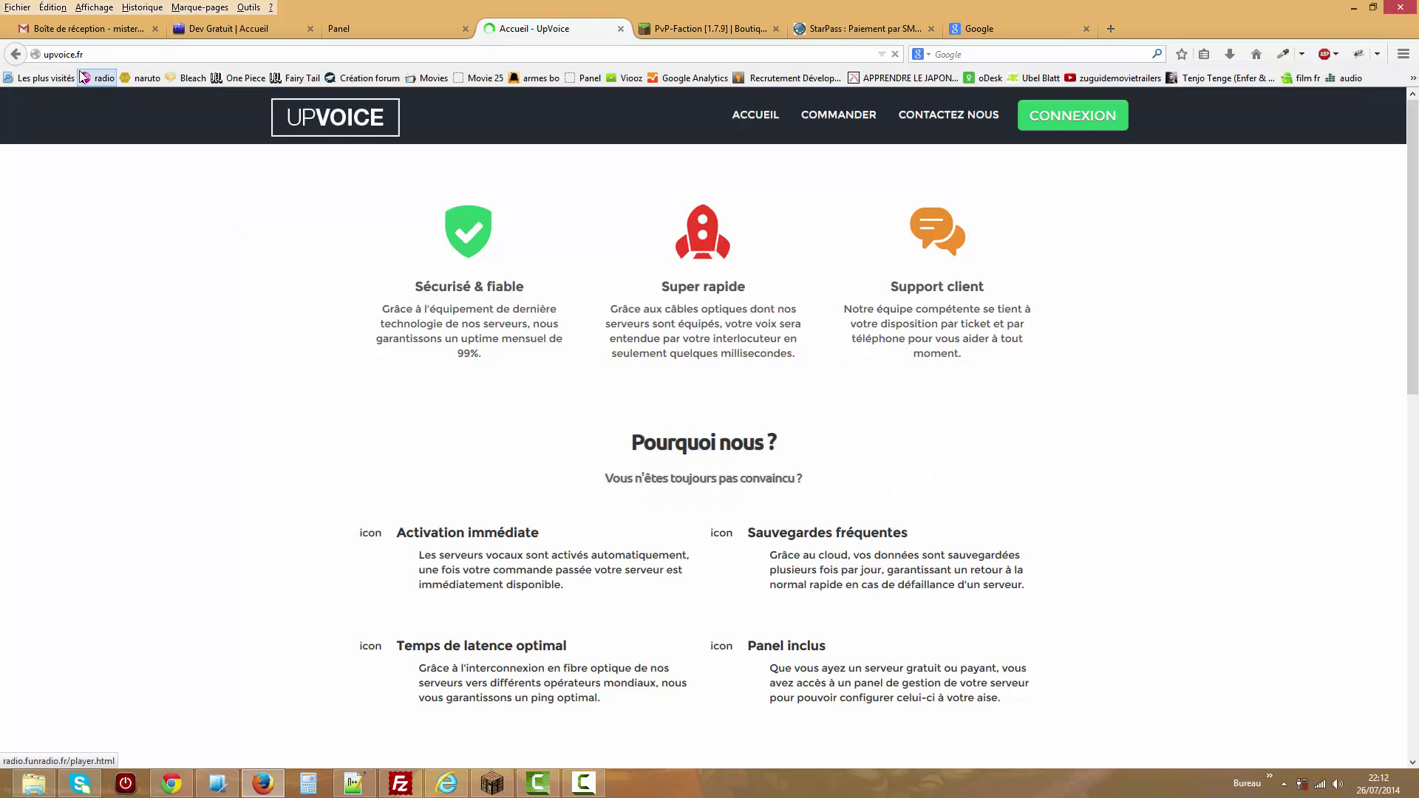
{"action": "left_click", "coordinate": [15, 54]}
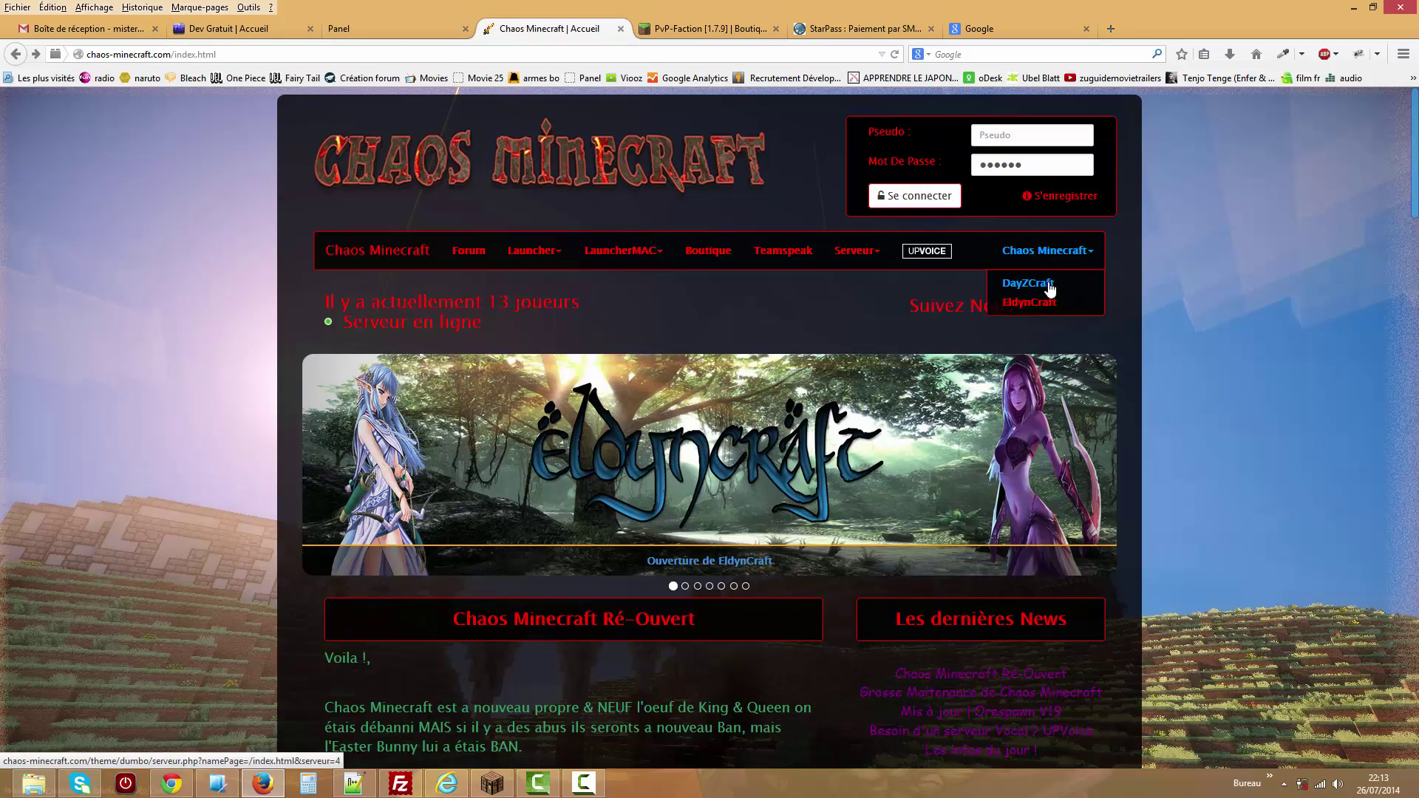
{"action": "left_click", "coordinate": [1049, 287]}
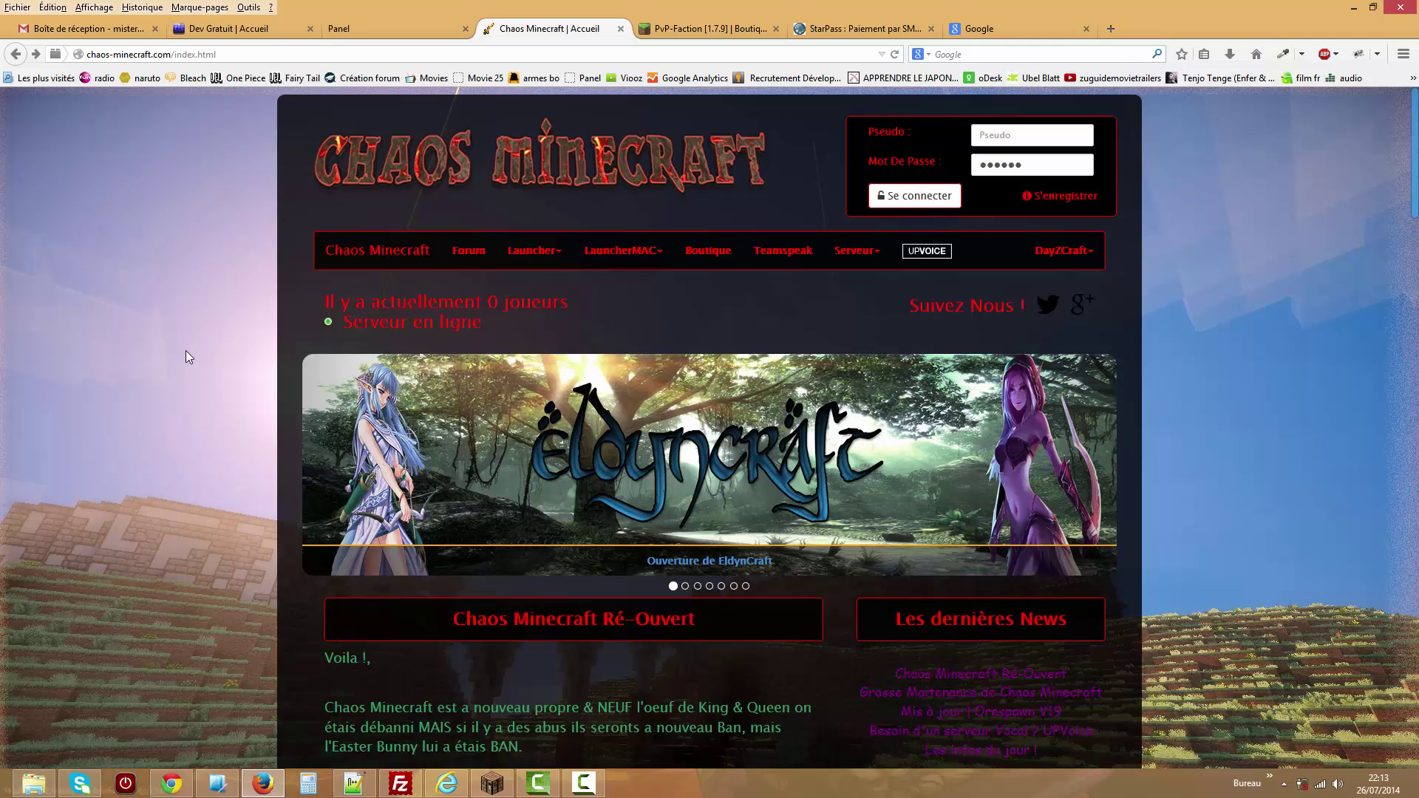
{"action": "key", "text": "ctrl+Page_Up"}
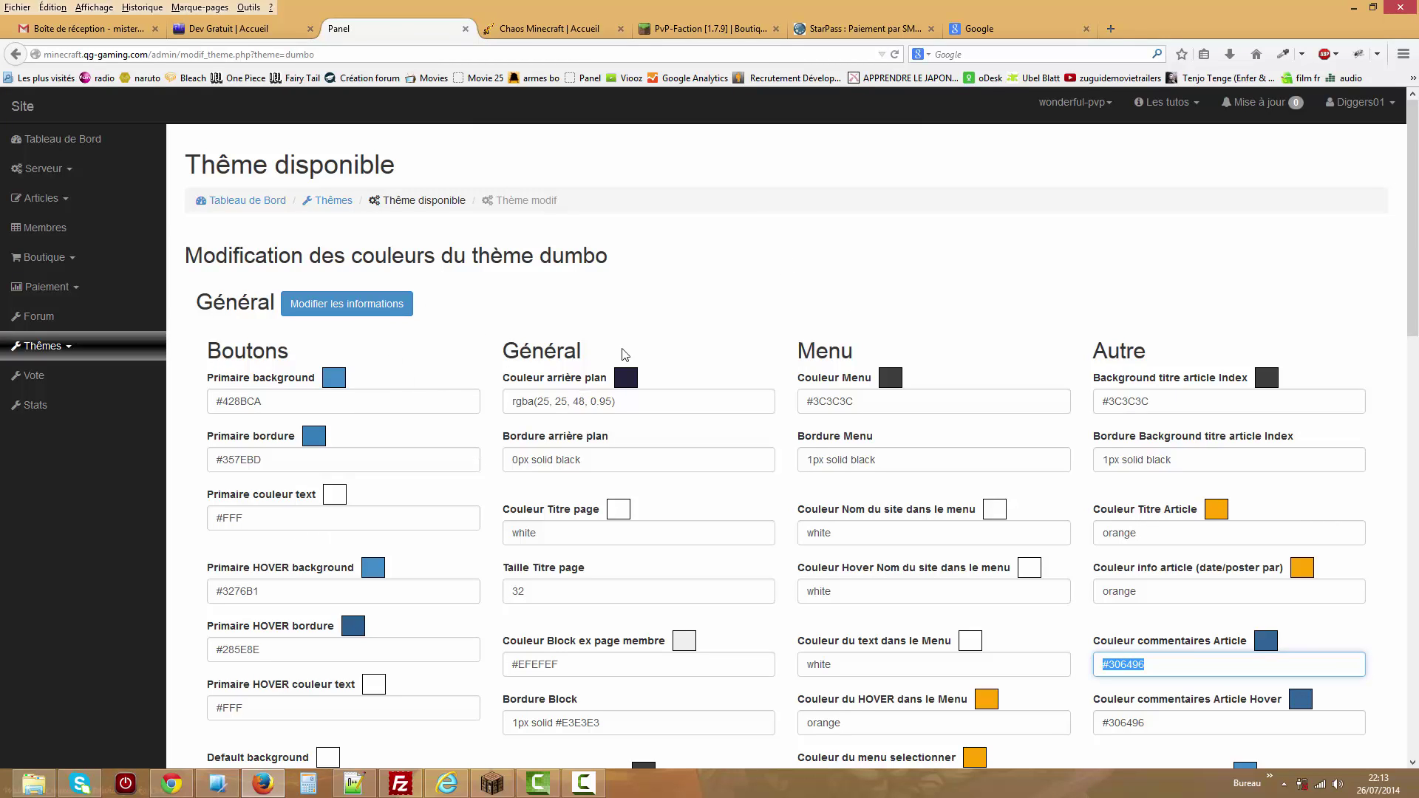
Select Default 1.5 in Thème disponible to replace Dumbo 1.0, then view the vache and Skelette stats.
{"action": "mouse_move", "coordinate": [1414, 220]}
{"action": "left_mouse_down"}
{"action": "mouse_move", "coordinate": [1415, 518]}
{"action": "mouse_move", "coordinate": [1415, 214]}
{"action": "left_mouse_up"}
{"action": "left_click", "coordinate": [124, 354]}
{"action": "left_click", "coordinate": [125, 377]}
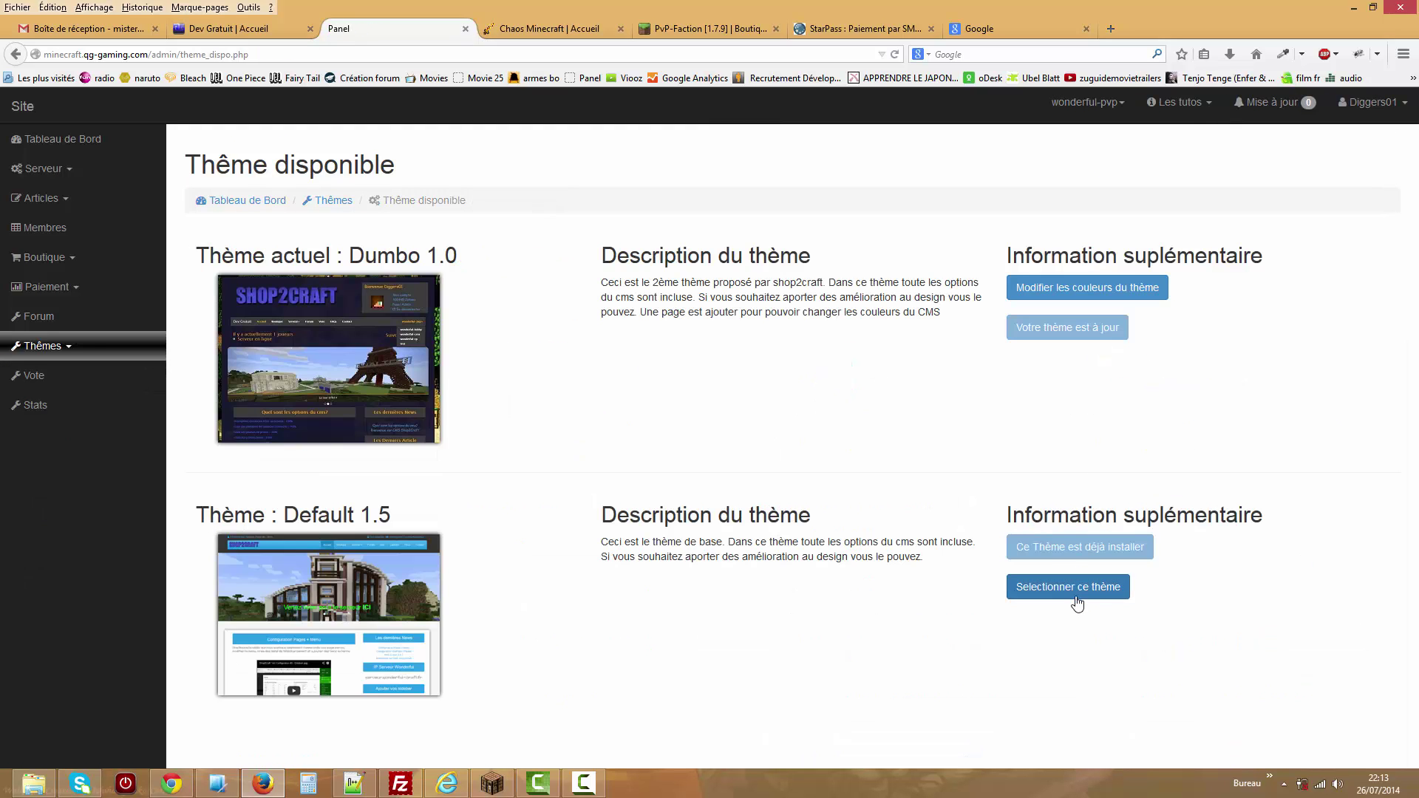
{"action": "left_click", "coordinate": [1053, 594]}
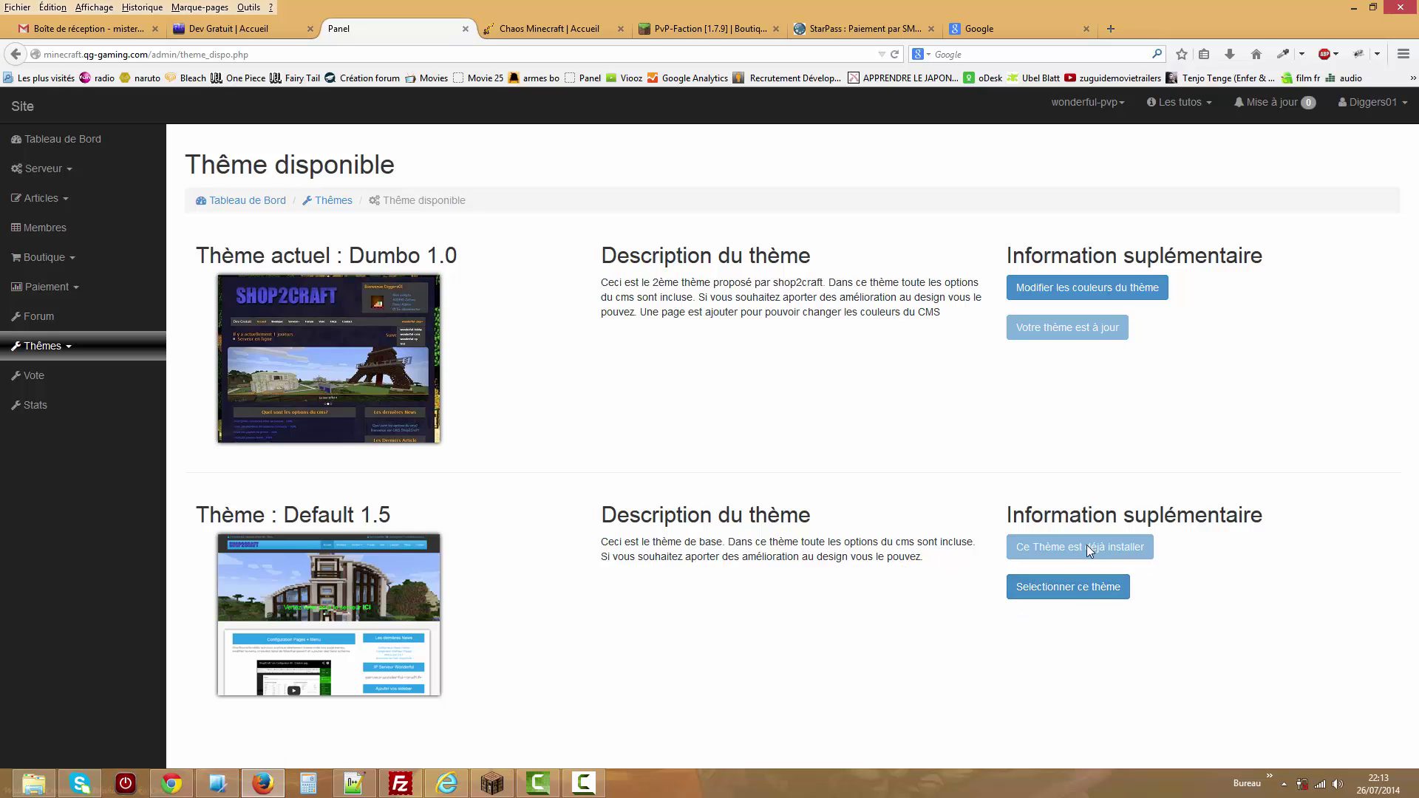
{"action": "left_click", "coordinate": [1071, 587]}
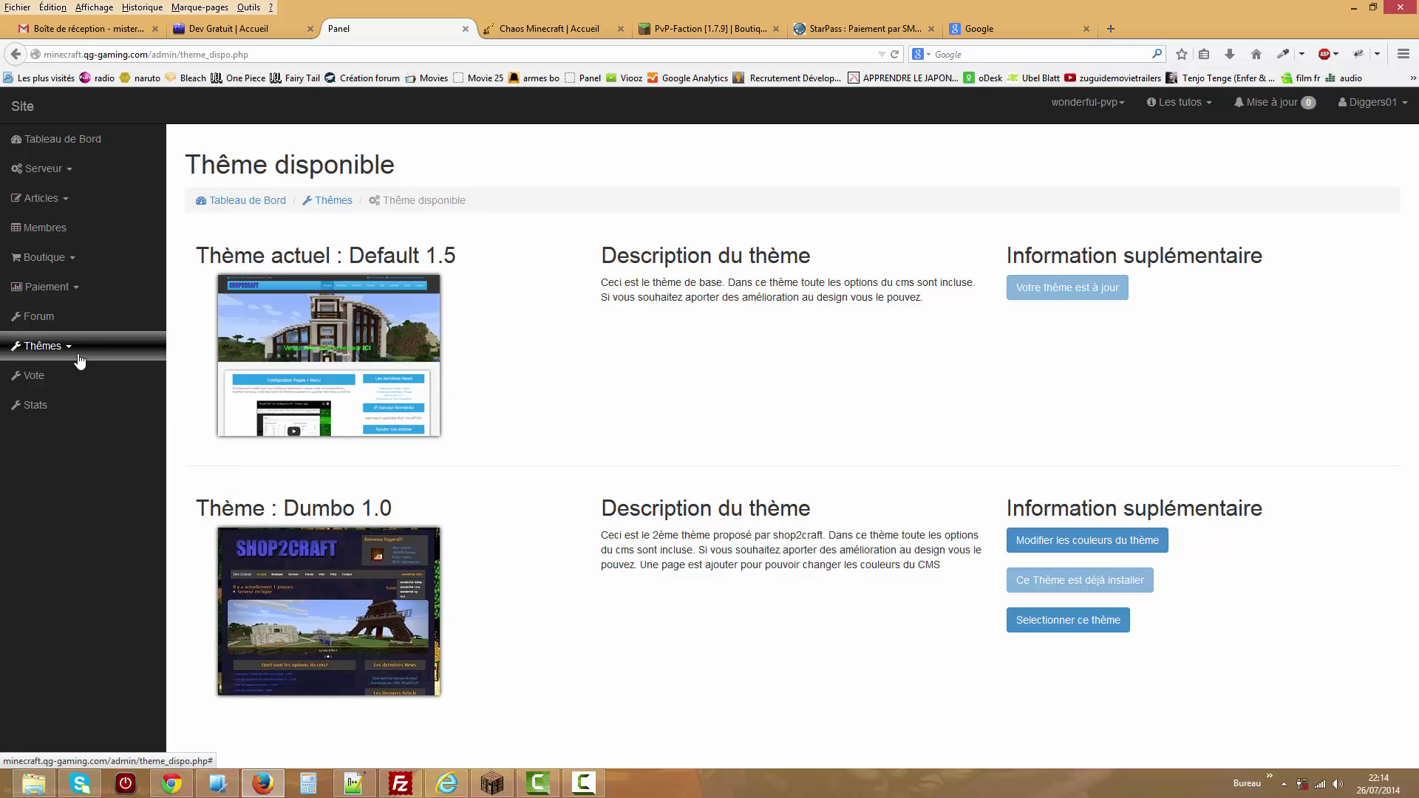
{"action": "left_click", "coordinate": [64, 409]}
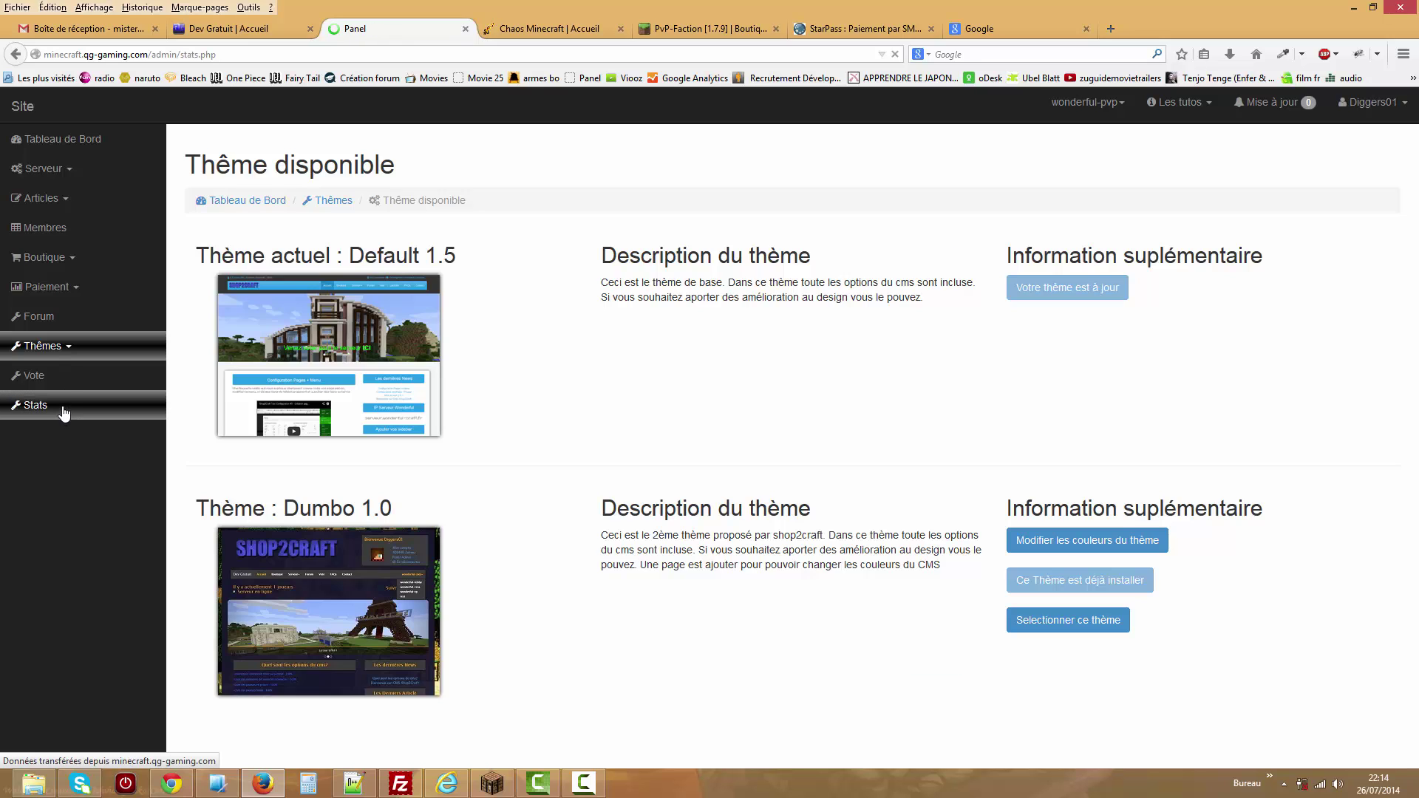
{"action": "left_click", "coordinate": [68, 346]}
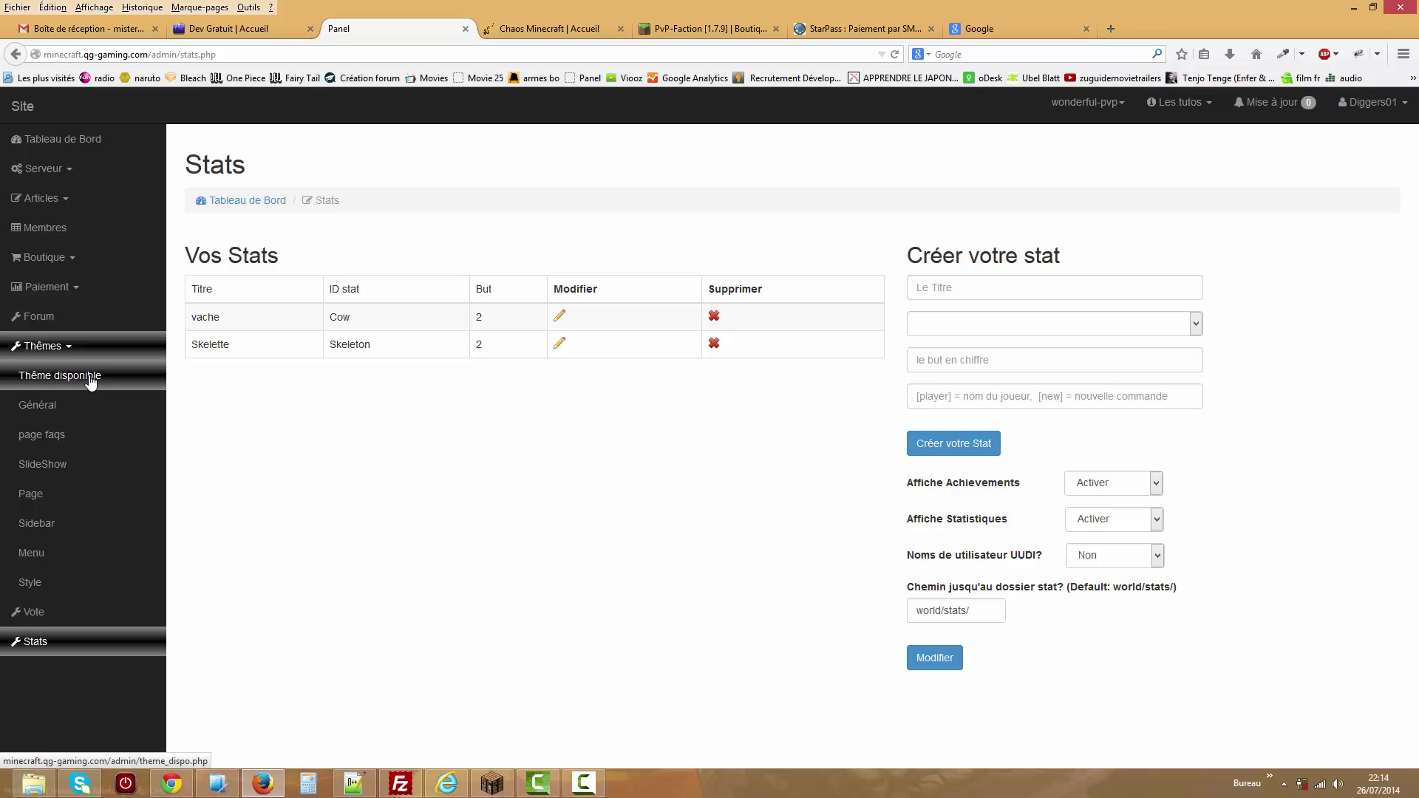
View the Etat Serveur status figures, then open the public homepage, now in the Default theme.
{"action": "left_click", "coordinate": [102, 170]}
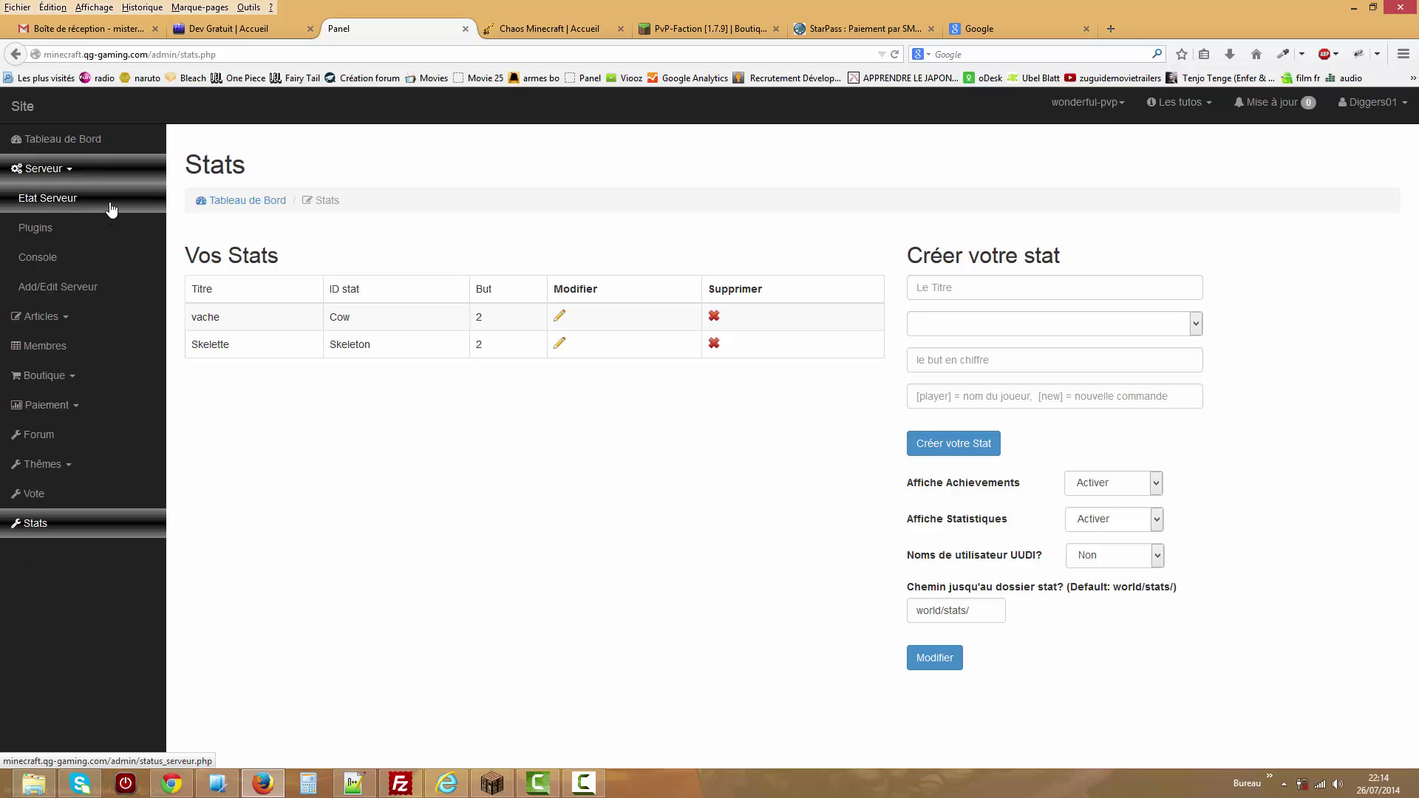
{"action": "left_click", "coordinate": [108, 207]}
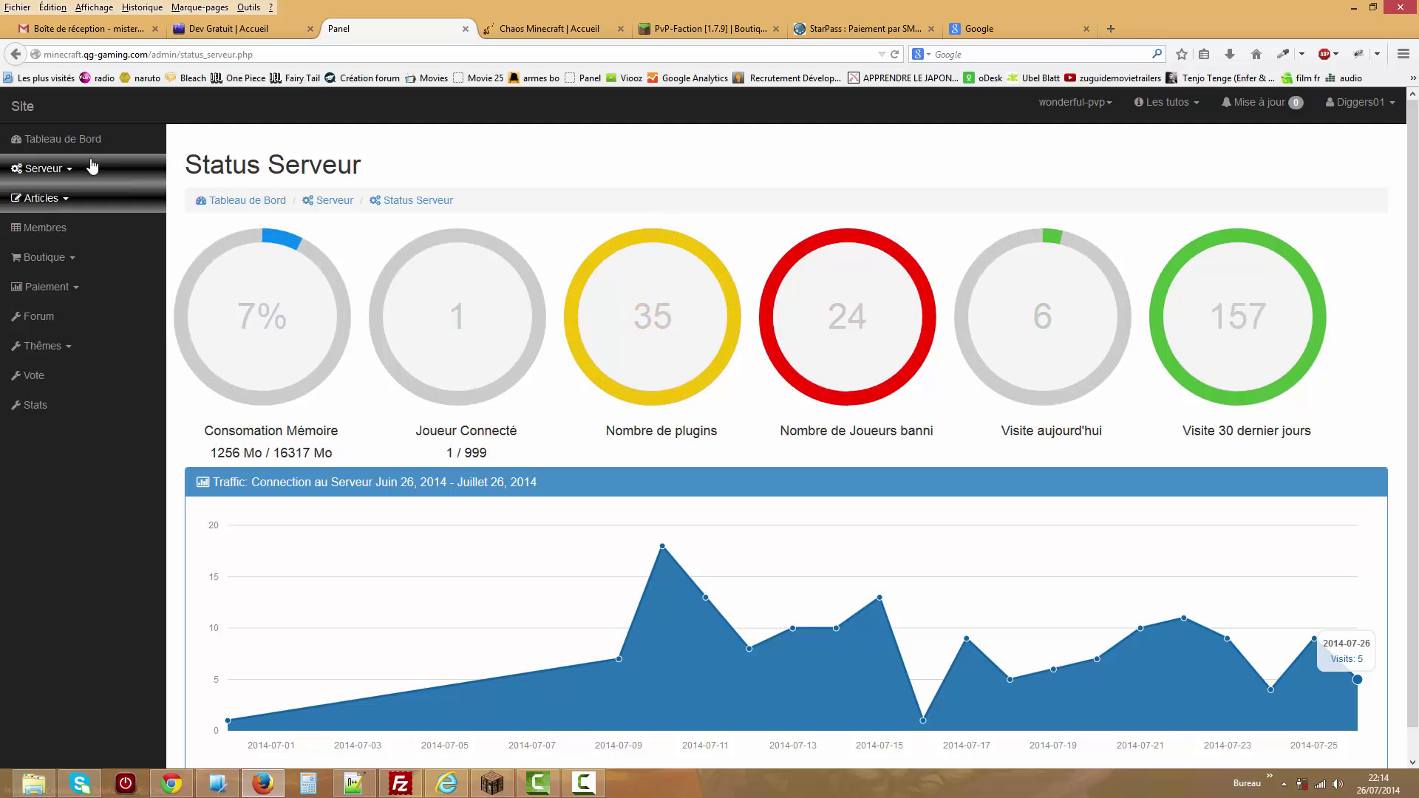
{"action": "left_click", "coordinate": [22, 106]}
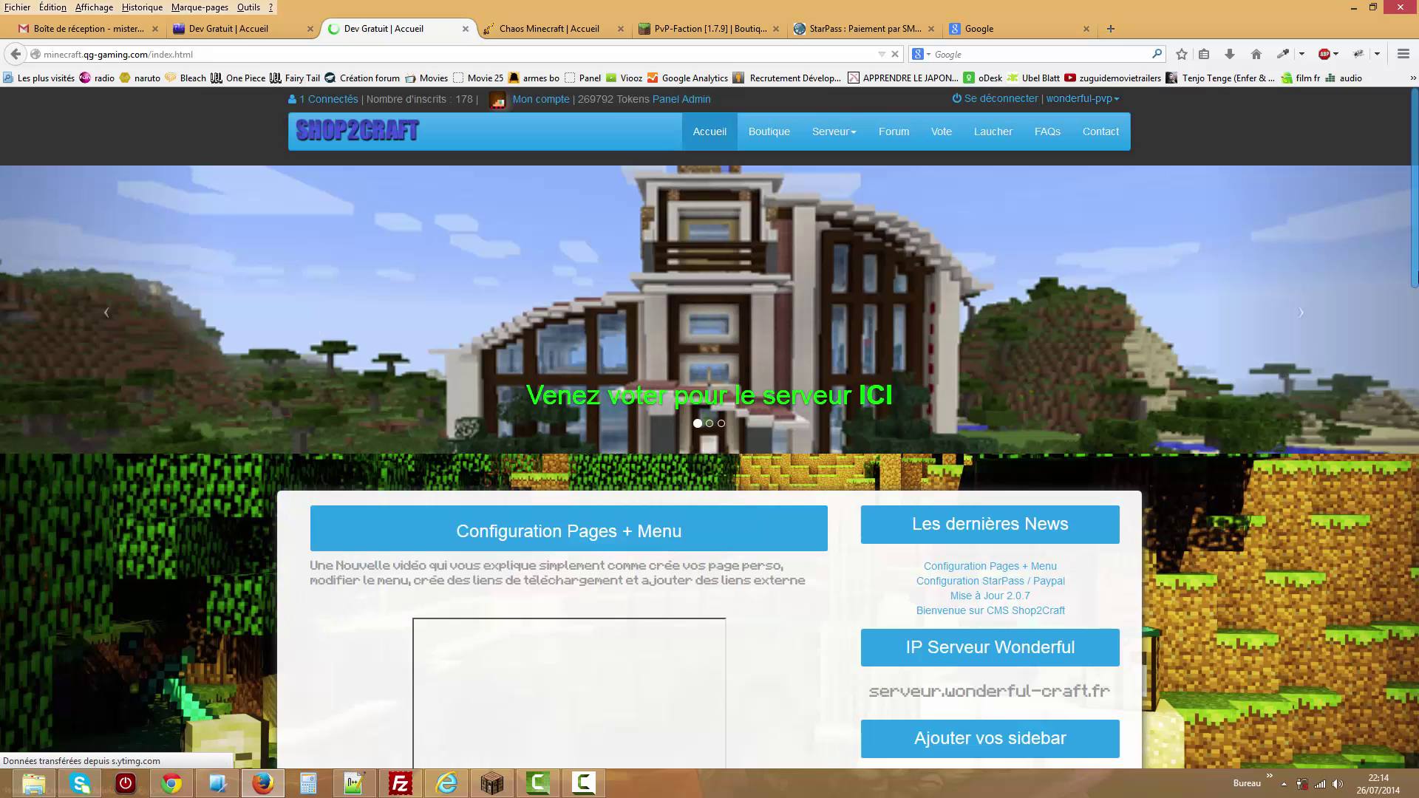
Scroll down past the news posts and tutorial videos, then switch to the FileZilla window.
{"action": "scroll", "coordinate": [1416, 235], "scroll_direction": "down", "scroll_amount": 1}
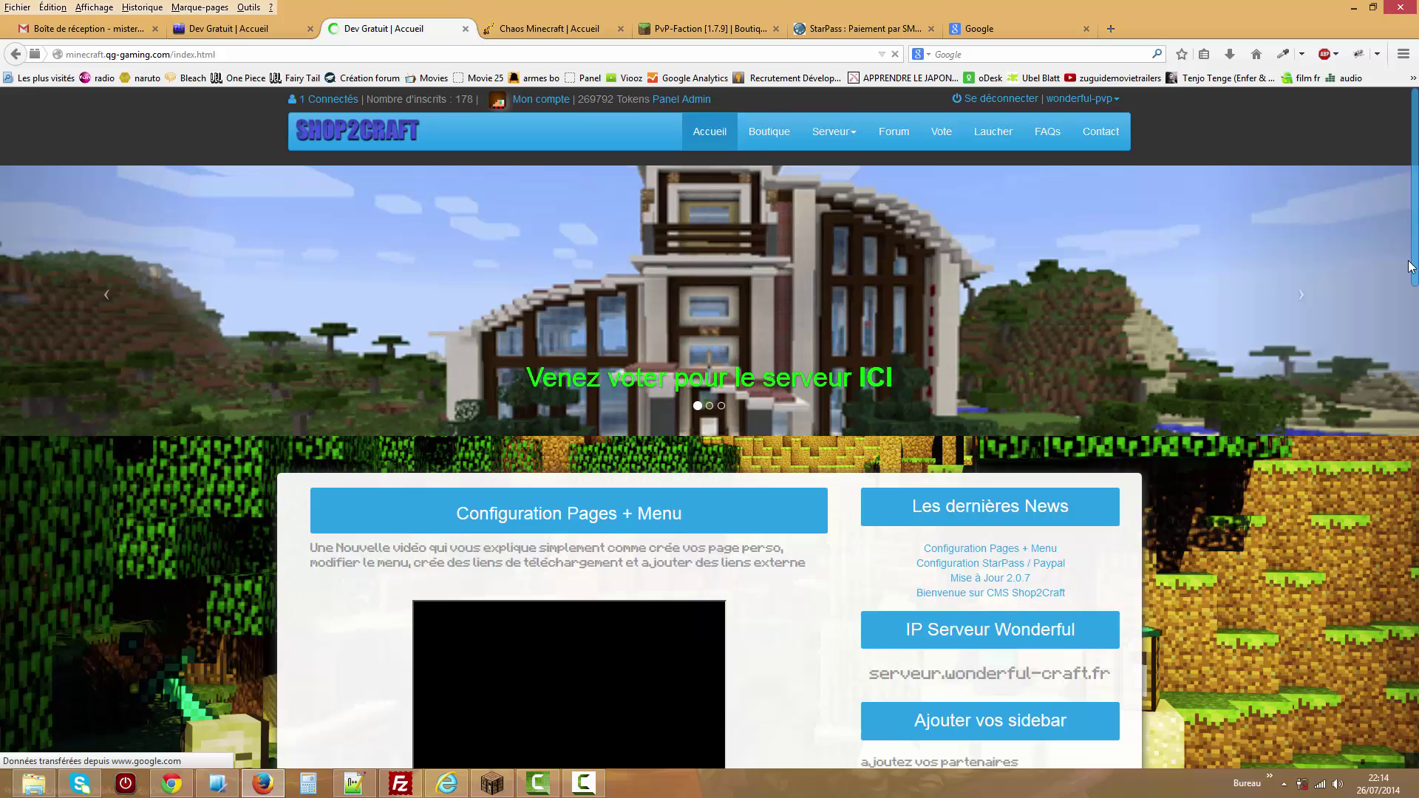
{"action": "scroll", "coordinate": [1410, 266], "scroll_direction": "down", "scroll_amount": 3}
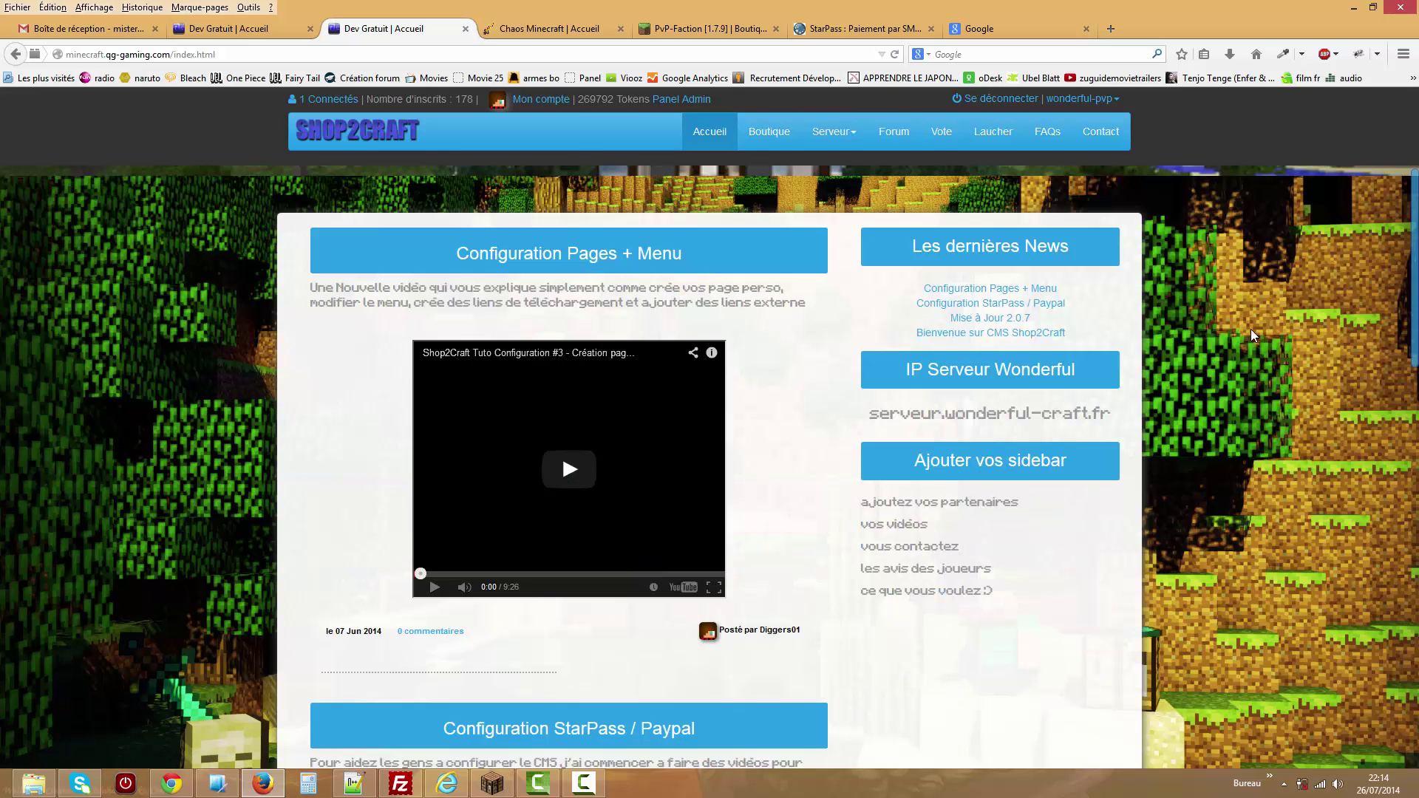
{"action": "left_click_drag", "start_coordinate": [1416, 289], "coordinate": [1388, 120]}
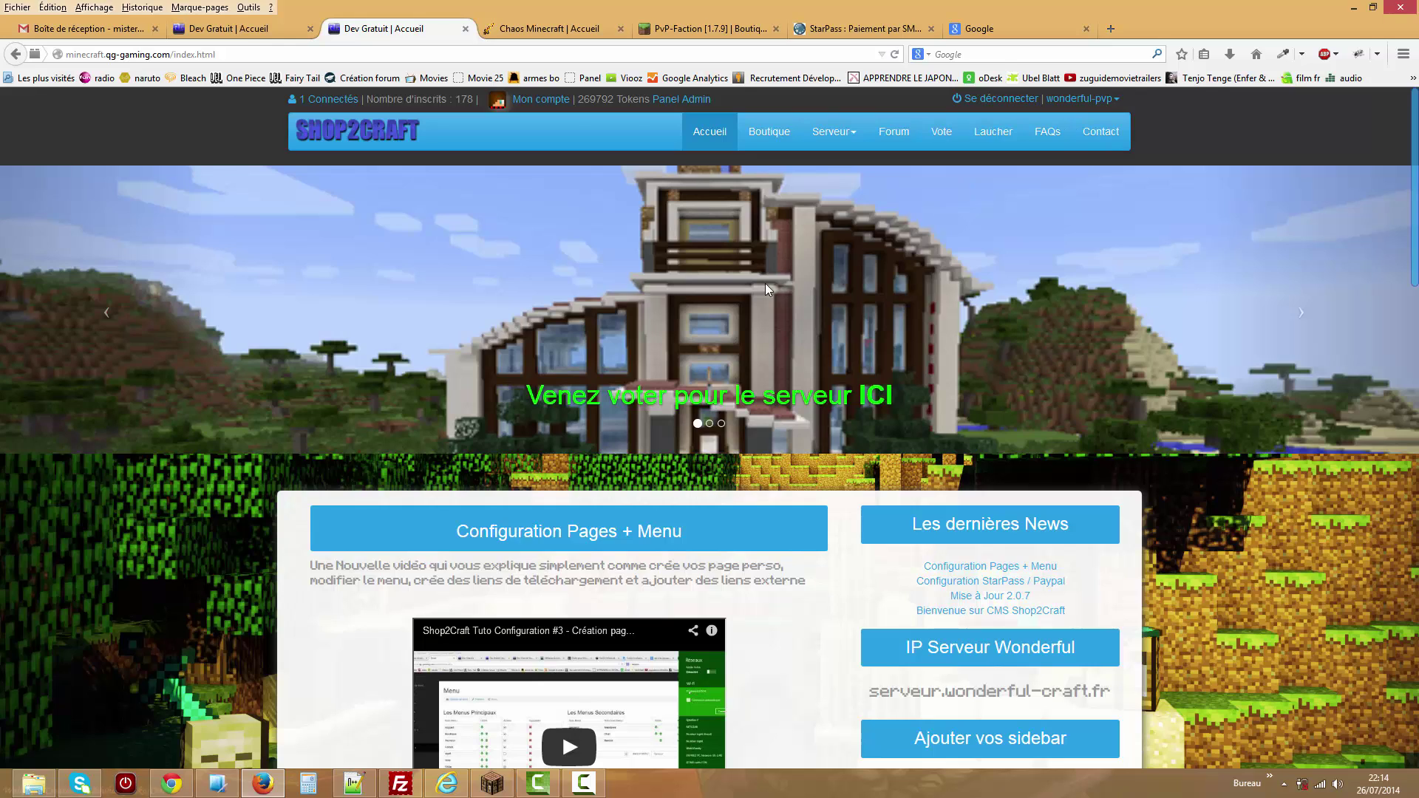
{"action": "left_click", "coordinate": [399, 784]}
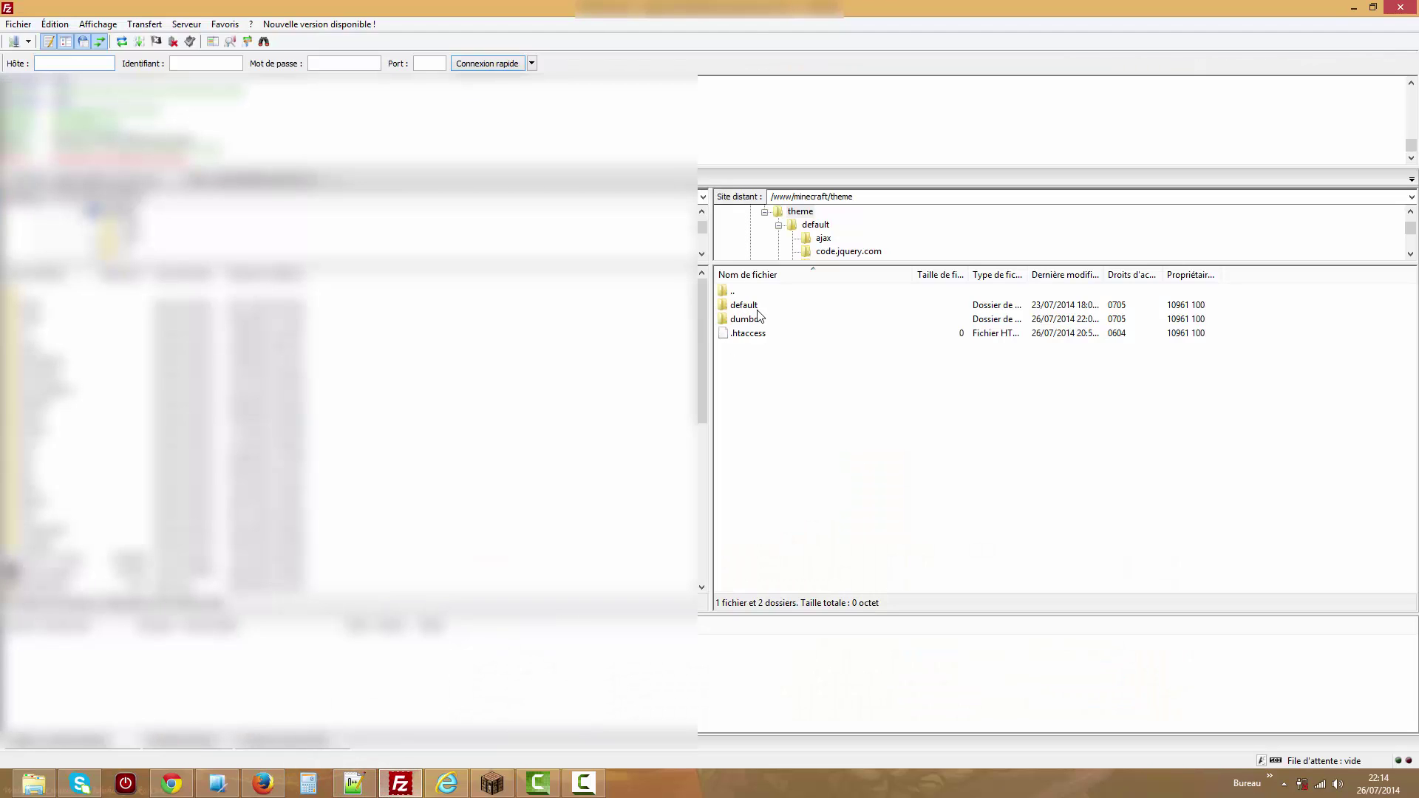
Open the remote dumbo folder and scroll through its 21 files and 8 folders.
{"action": "double_click", "coordinate": [756, 319]}
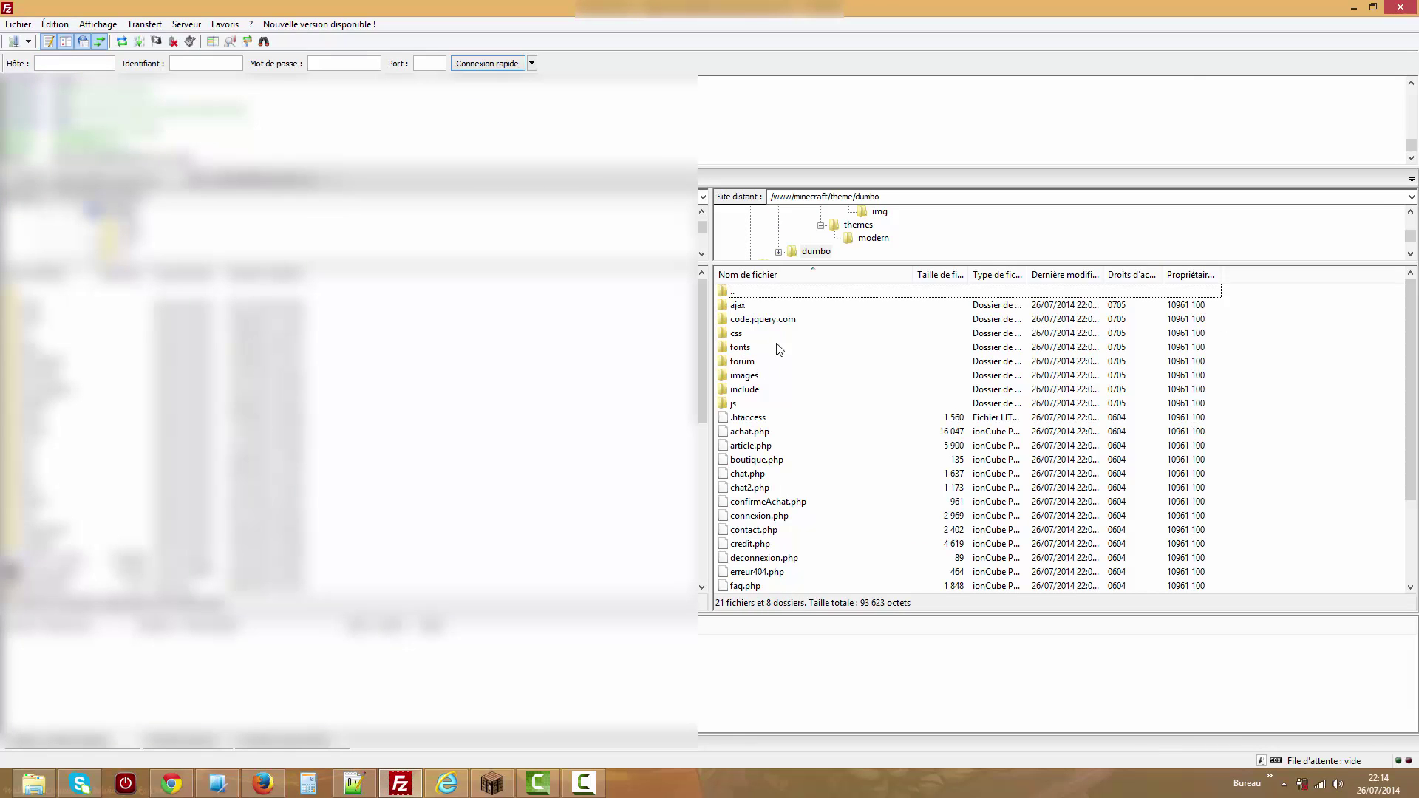
{"action": "mouse_move", "coordinate": [1409, 345]}
{"action": "left_mouse_down"}
{"action": "mouse_move", "coordinate": [1408, 465]}
{"action": "mouse_move", "coordinate": [1404, 293]}
{"action": "mouse_move", "coordinate": [1399, 329]}
{"action": "left_mouse_up"}
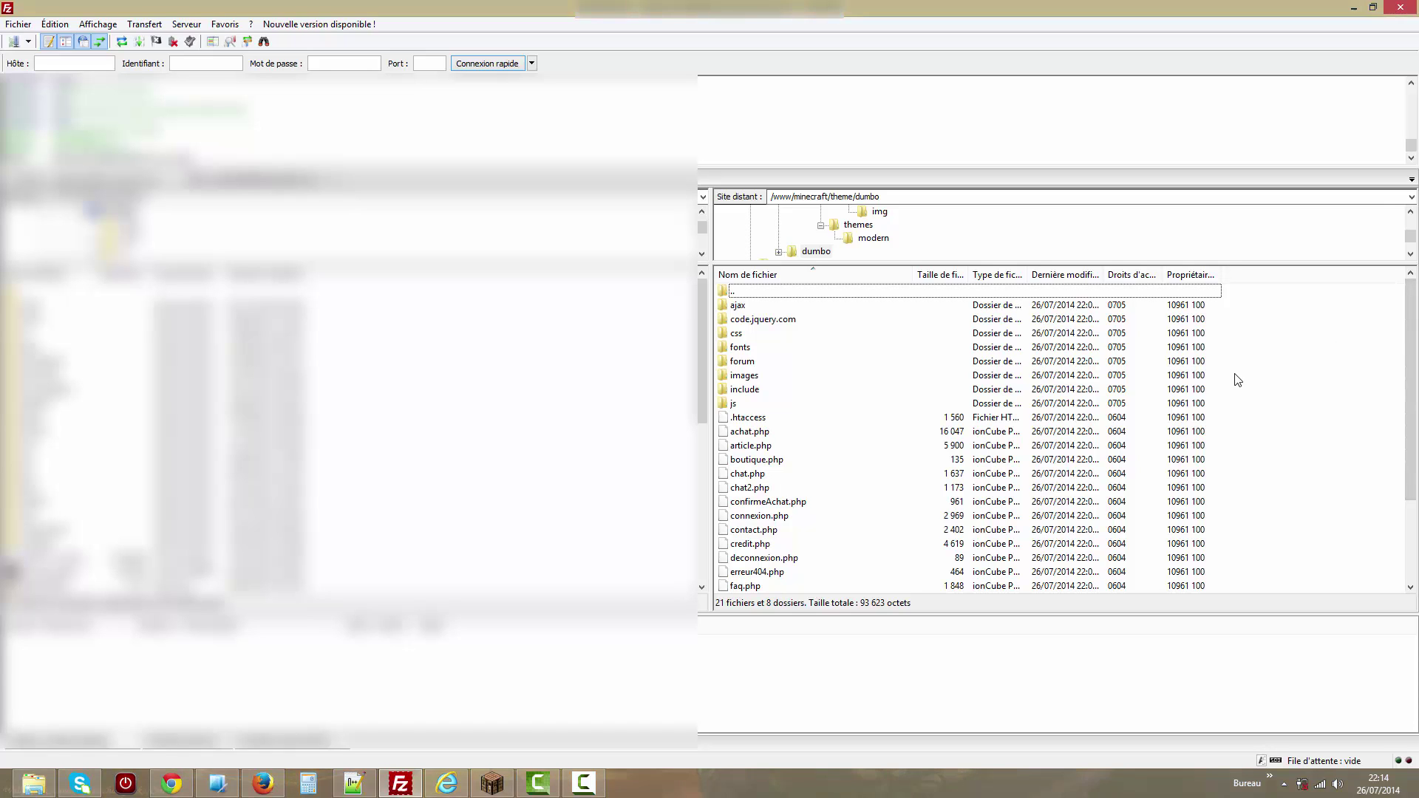
{"action": "left_click_drag", "start_coordinate": [1413, 369], "coordinate": [1413, 377]}
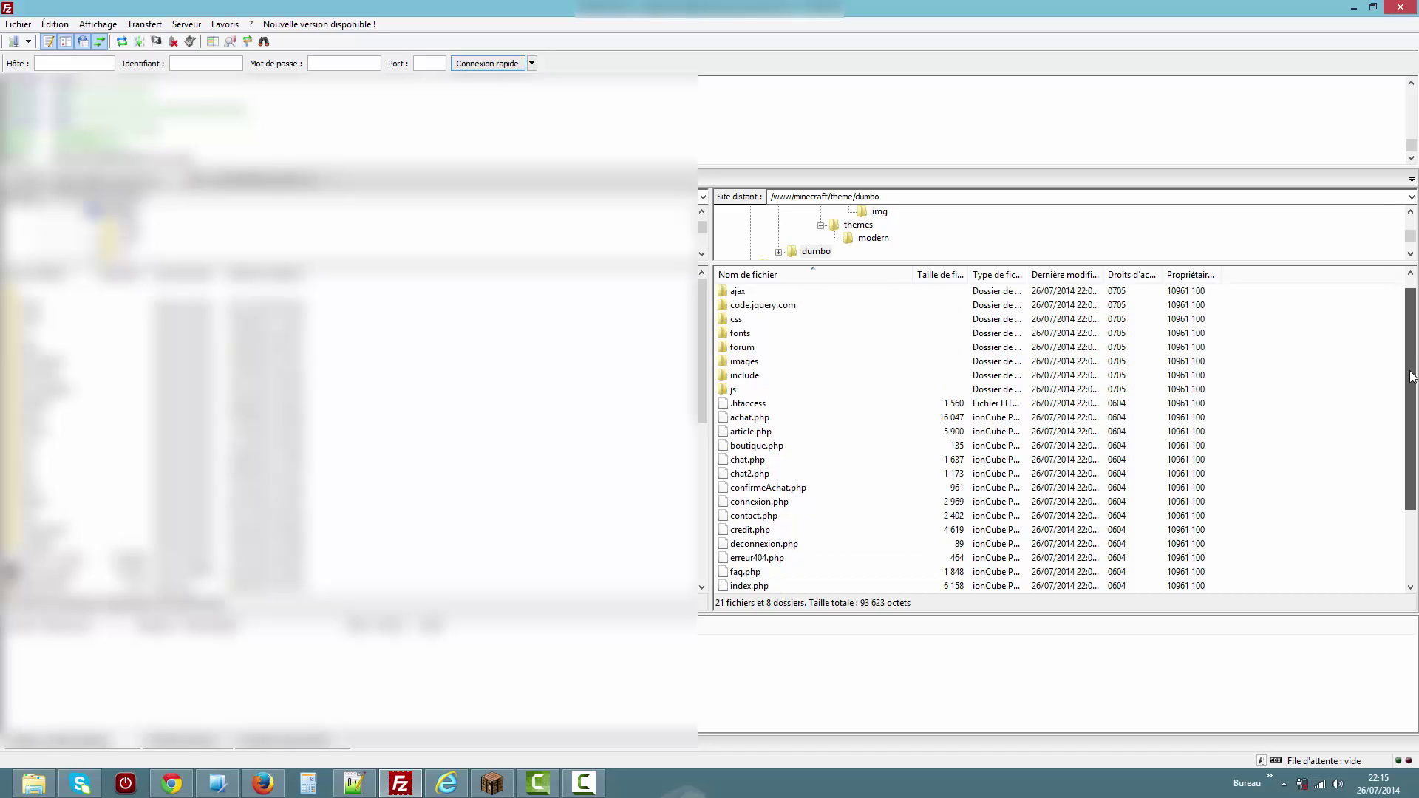
{"action": "left_click_drag", "start_coordinate": [1412, 377], "coordinate": [1412, 366]}
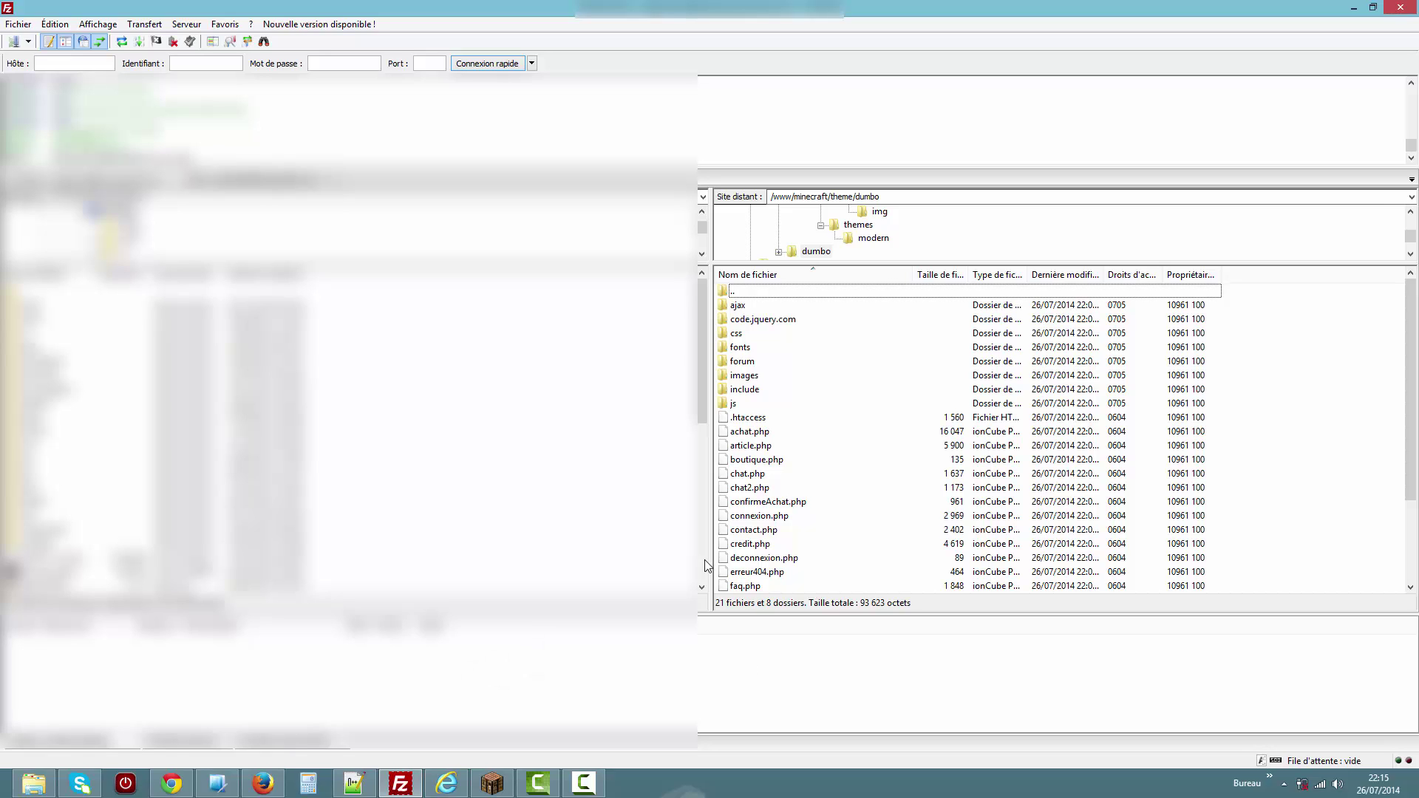
{"action": "mouse_move", "coordinate": [1357, 15]}
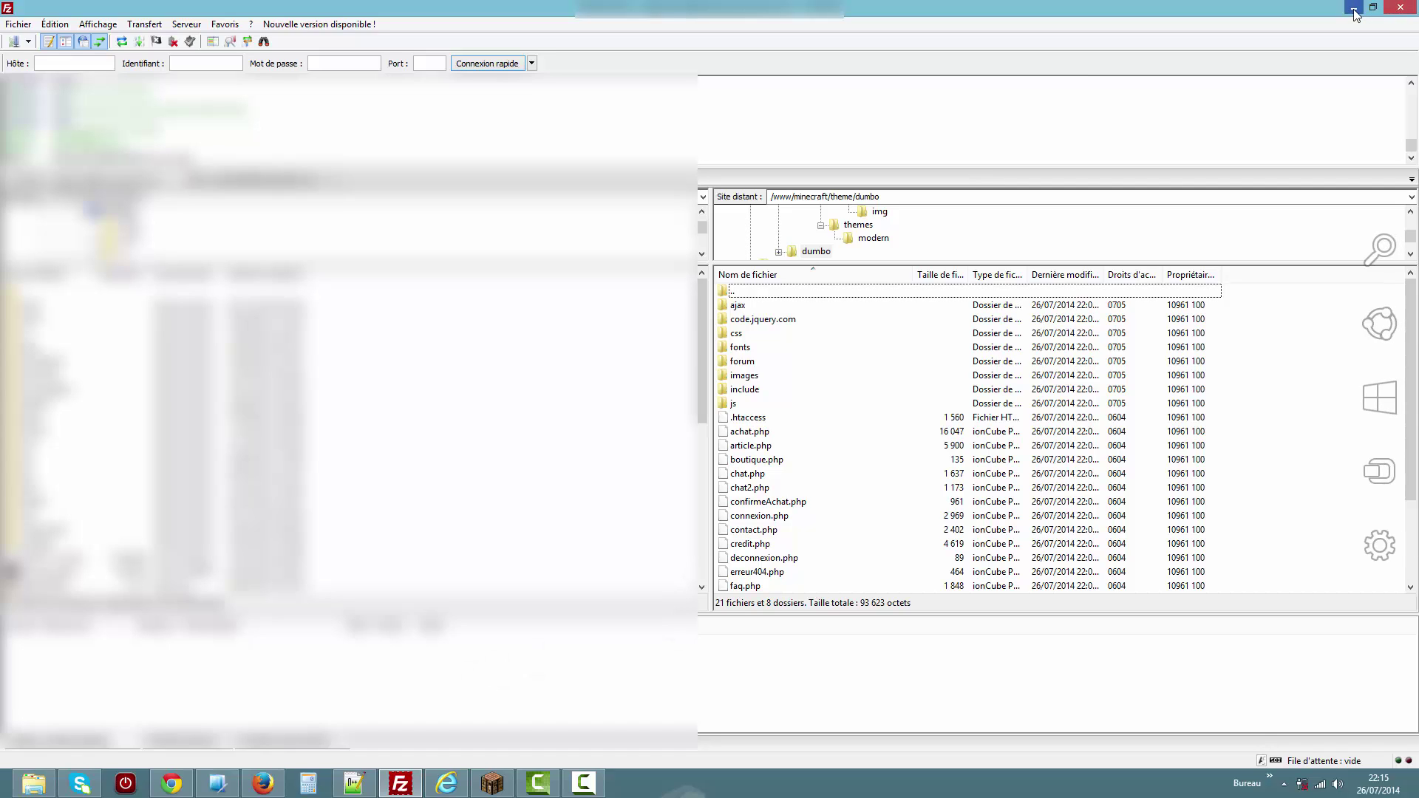